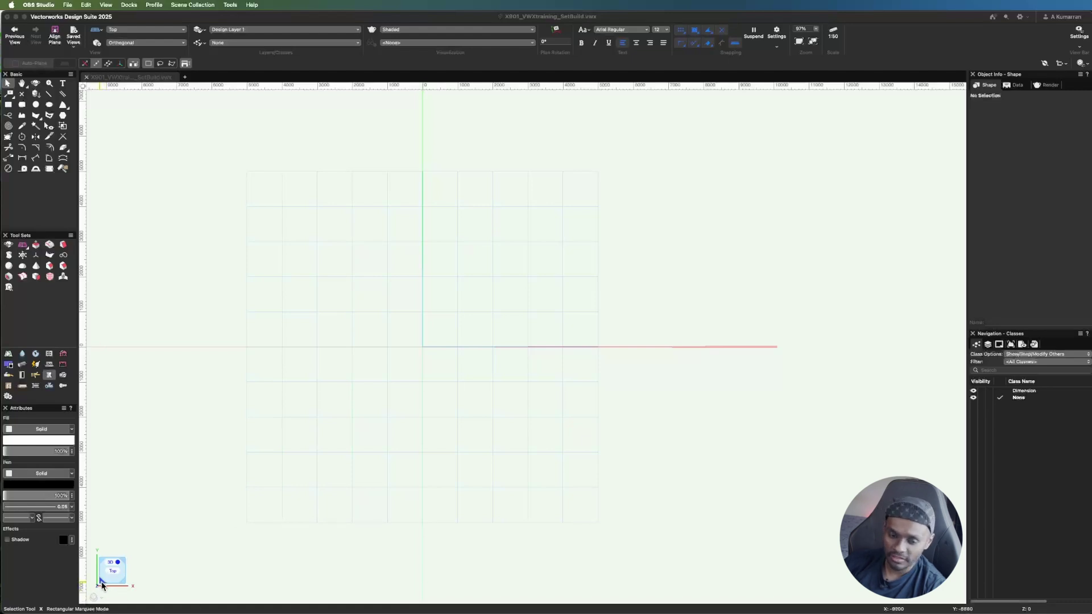
- Preview the empty drawing in left and right isometric views, return to the top view, and review the available standard views
{"action": "left_click", "coordinate": [101, 585]}
{"action": "left_click", "coordinate": [103, 584]}
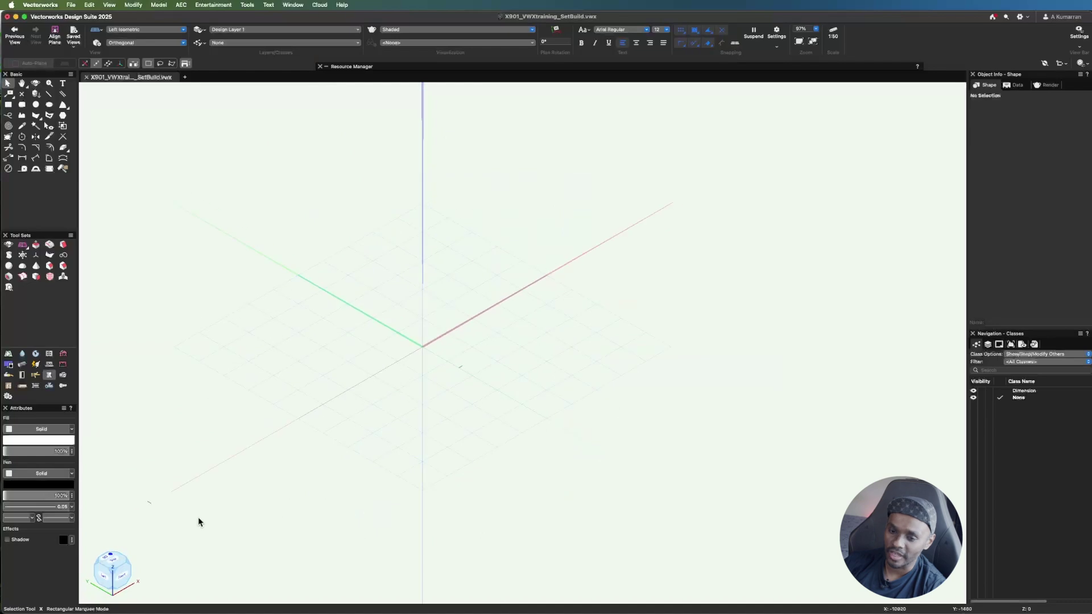
{"action": "left_click", "coordinate": [128, 564]}
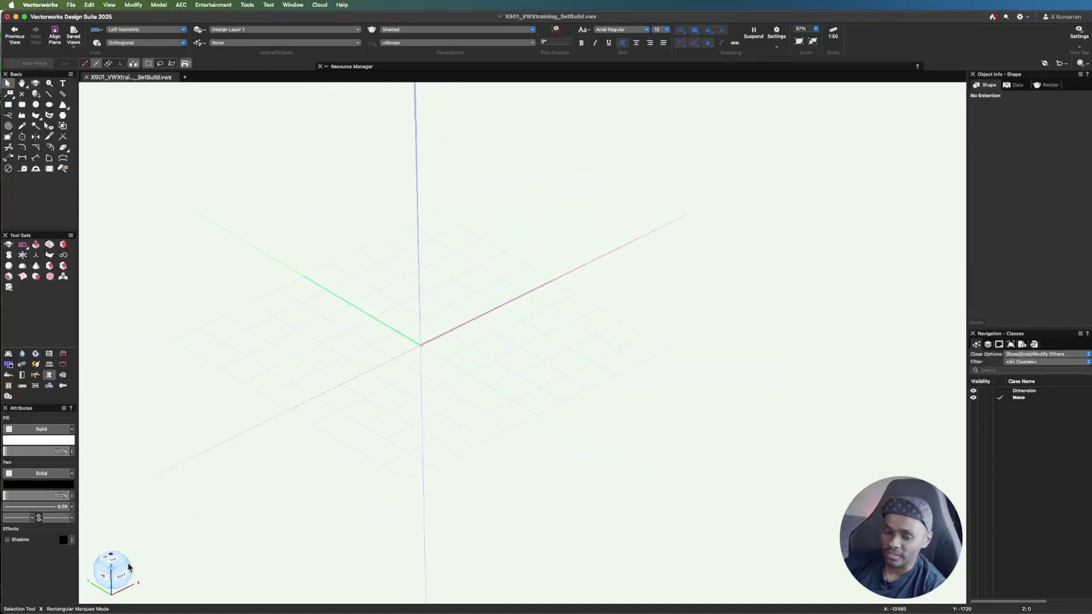
{"action": "left_click", "coordinate": [125, 564]}
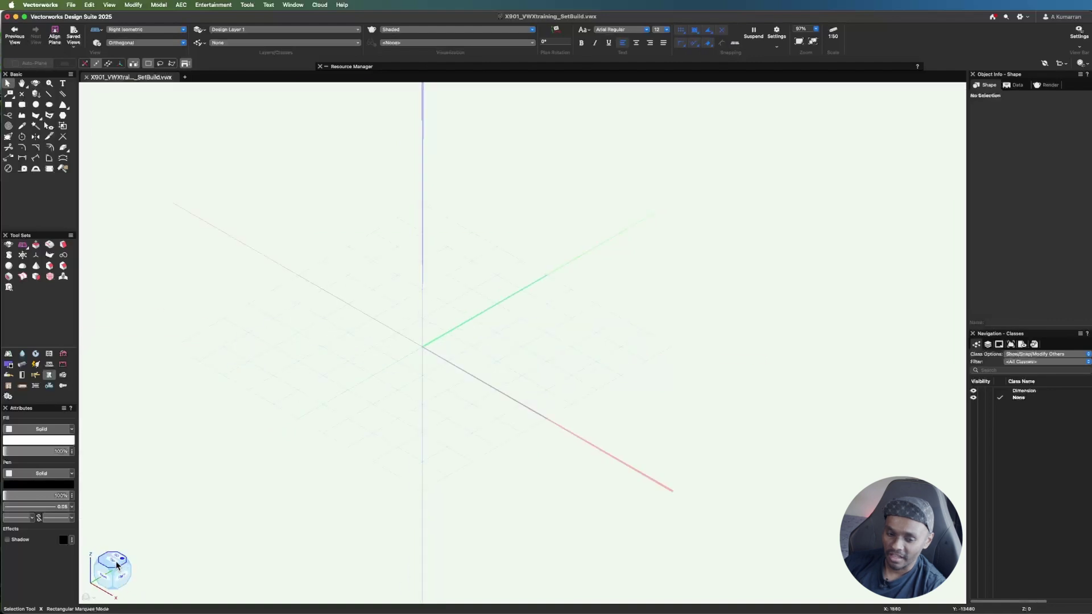
{"action": "left_click", "coordinate": [114, 562]}
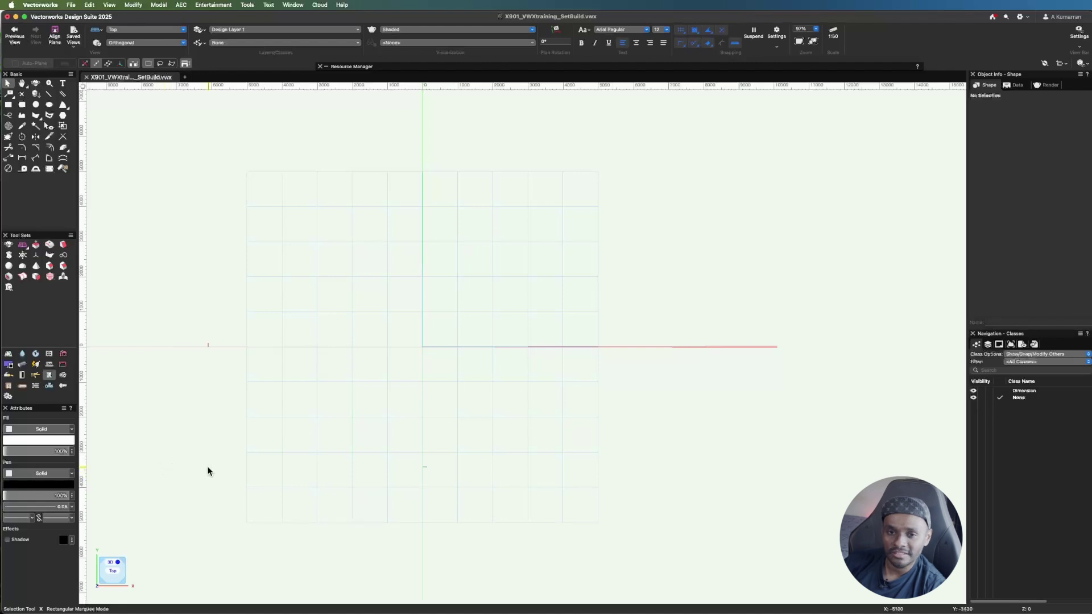
{"action": "left_click", "coordinate": [180, 31]}
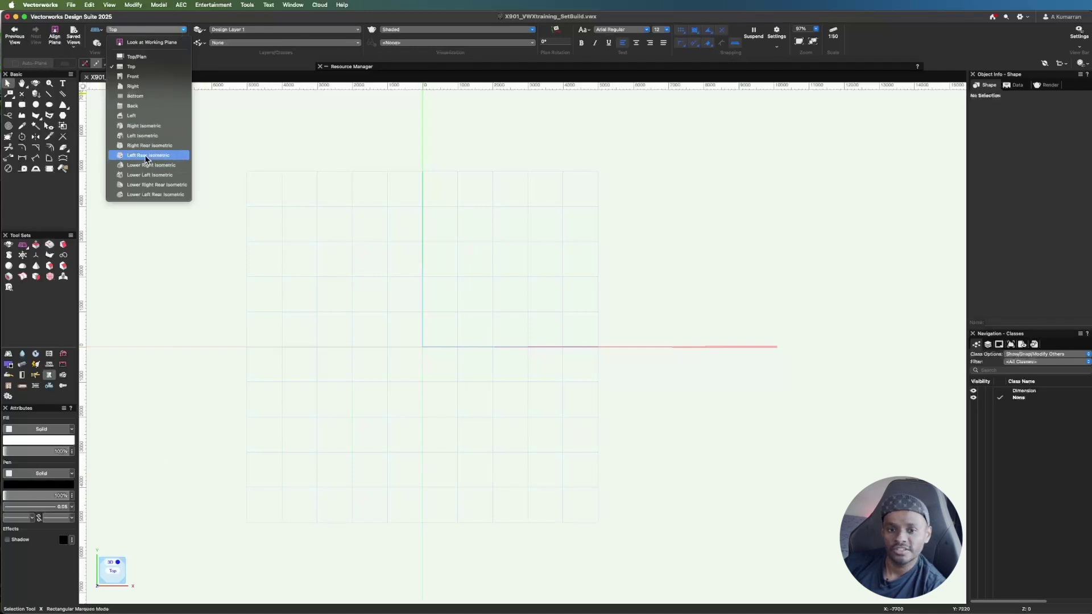
{"action": "left_click", "coordinate": [147, 294]}
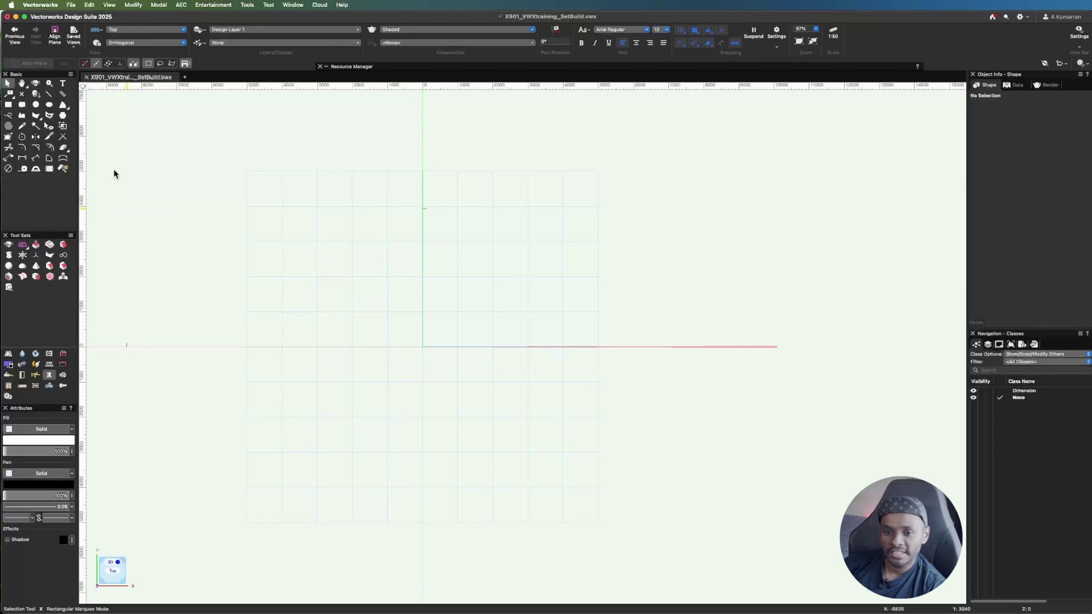
{"action": "scroll", "coordinate": [492, 381], "scroll_direction": "down", "scroll_amount": 1}
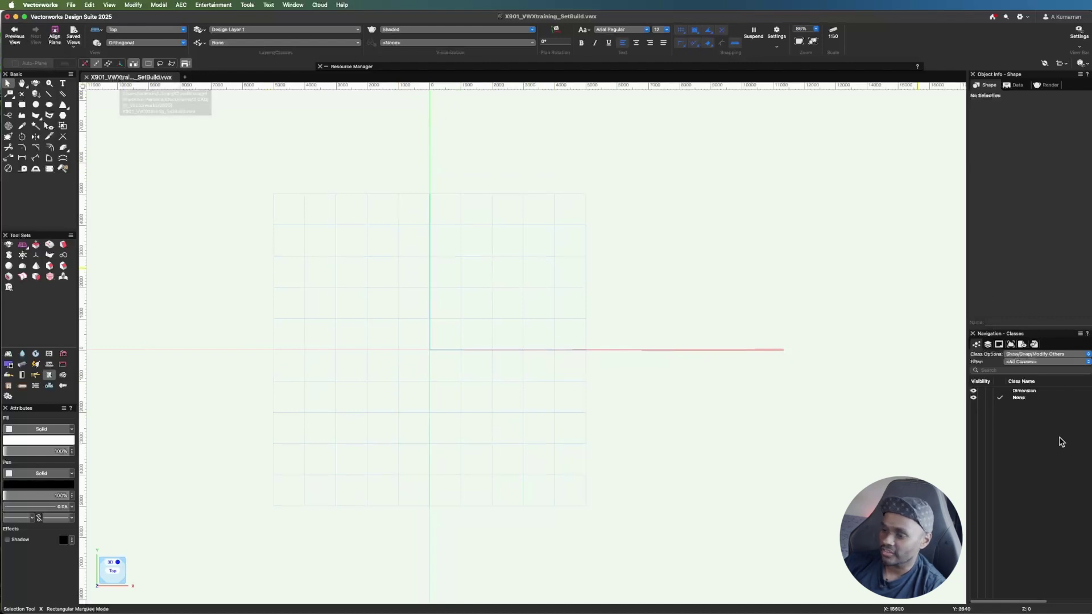
- Review the document's design layers and return to the list of classes
{"action": "left_click", "coordinate": [987, 345]}
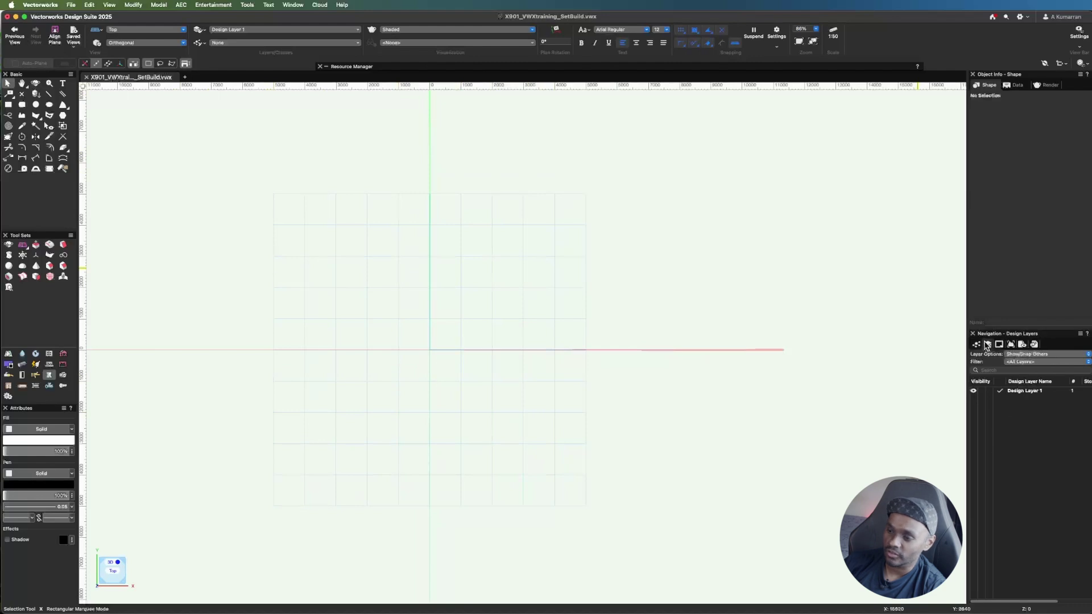
{"action": "left_click", "coordinate": [1023, 392]}
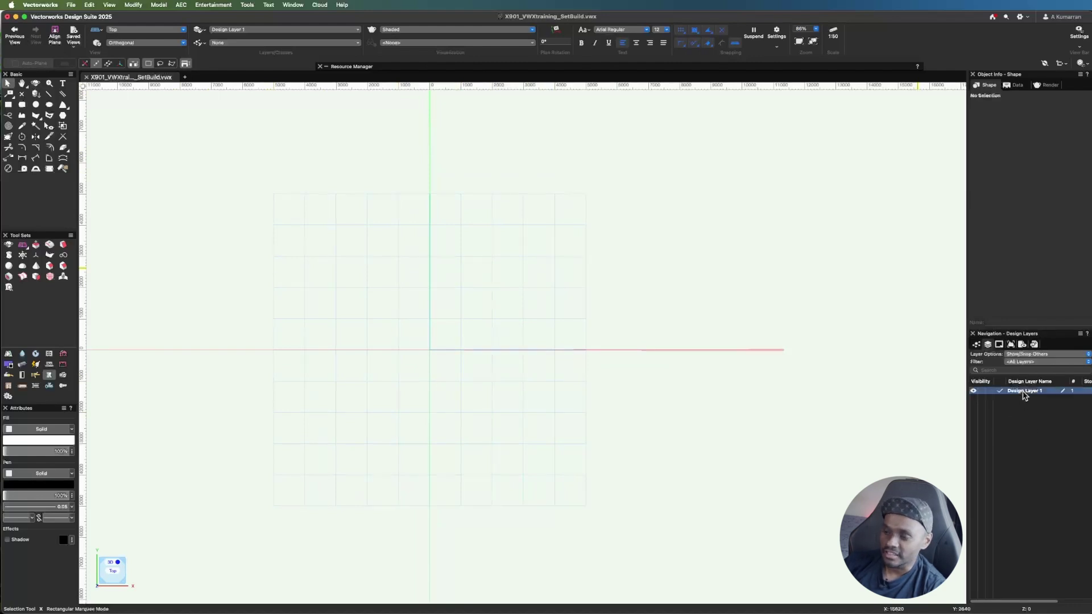
{"action": "left_click", "coordinate": [976, 345]}
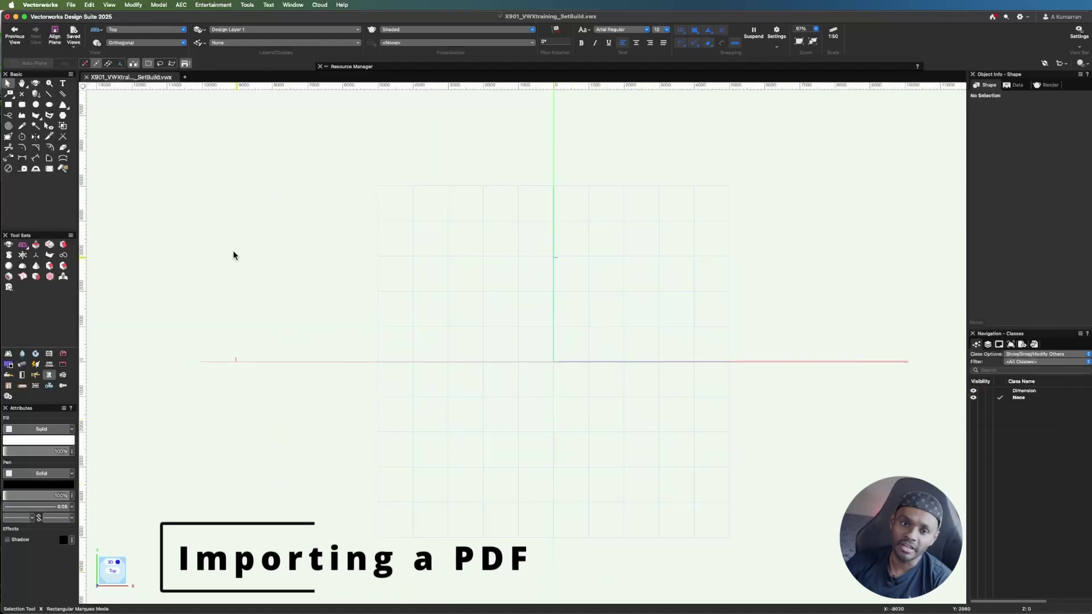
- Import page 1 of the 2022 set plan PDF from the 06_References folder with Snap to Geometry enabled
{"action": "left_click", "coordinate": [66, 4]}
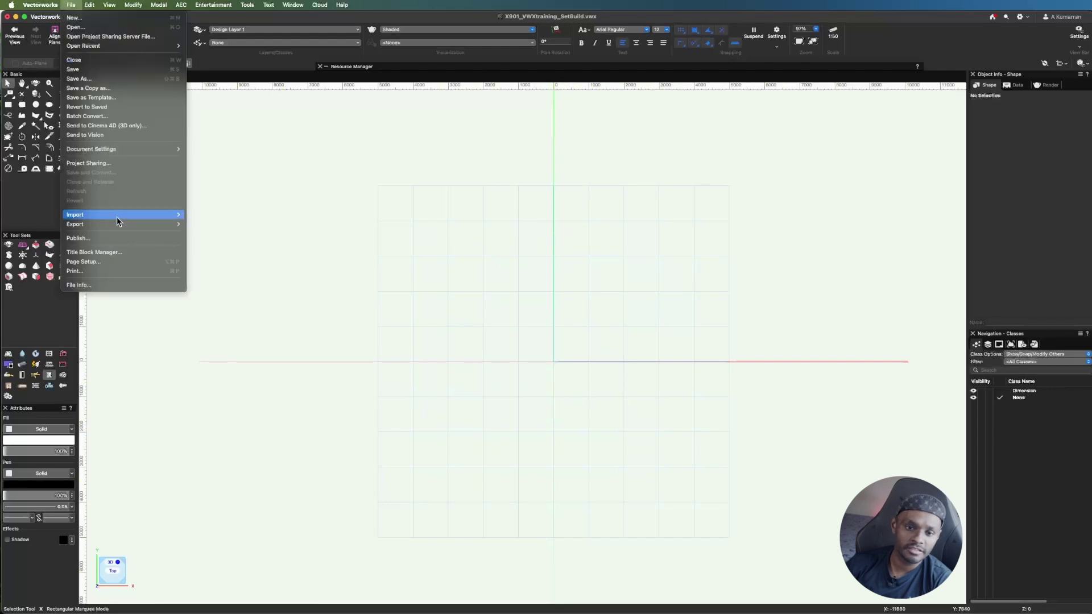
{"action": "mouse_move", "coordinate": [117, 216]}
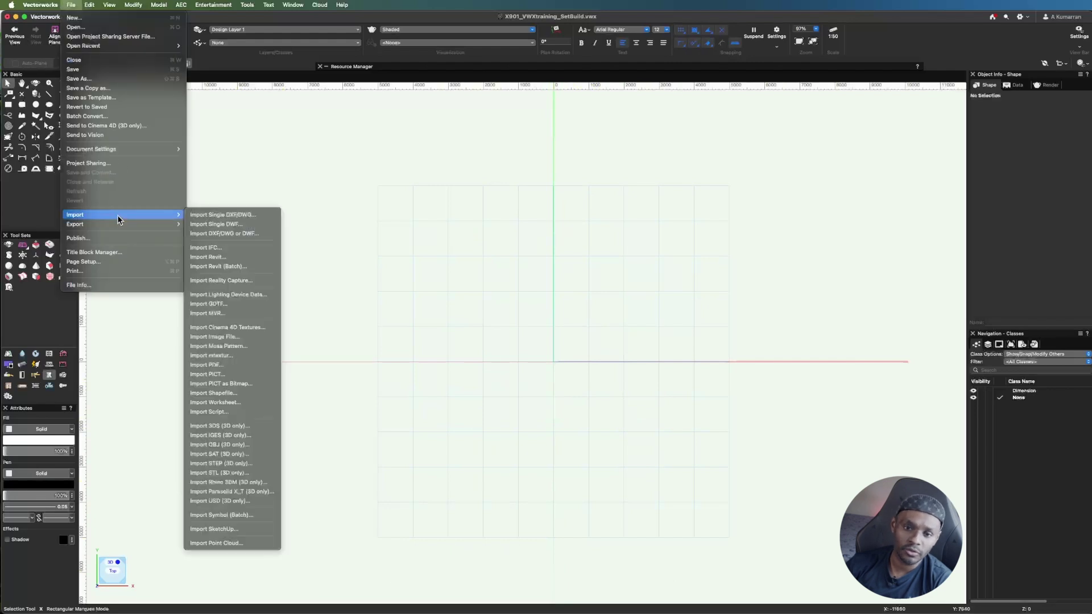
{"action": "left_click", "coordinate": [231, 367]}
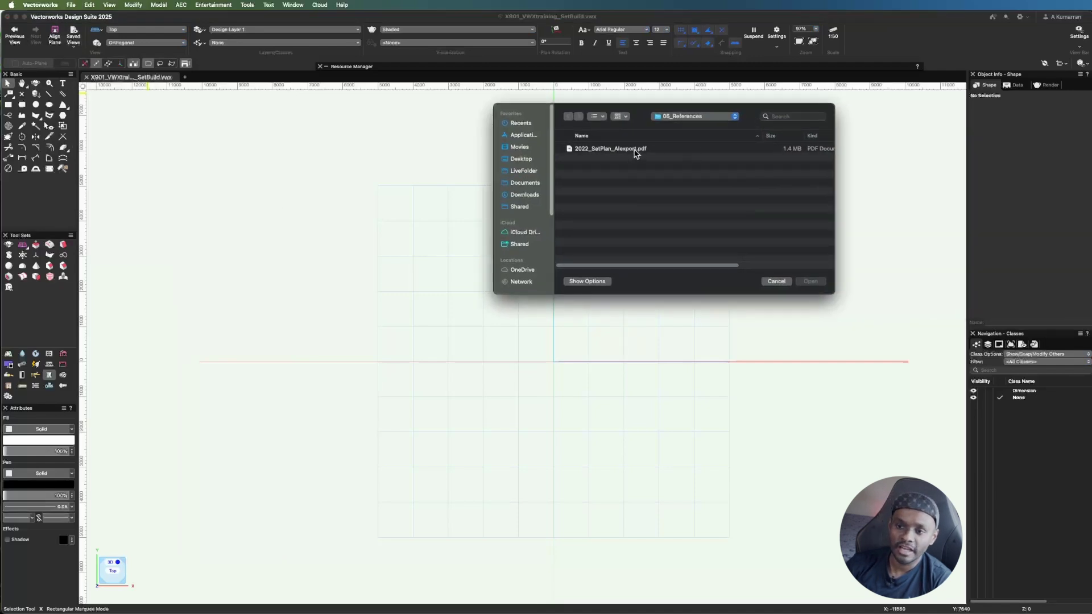
{"action": "left_click", "coordinate": [635, 149]}
{"action": "left_click", "coordinate": [807, 281]}
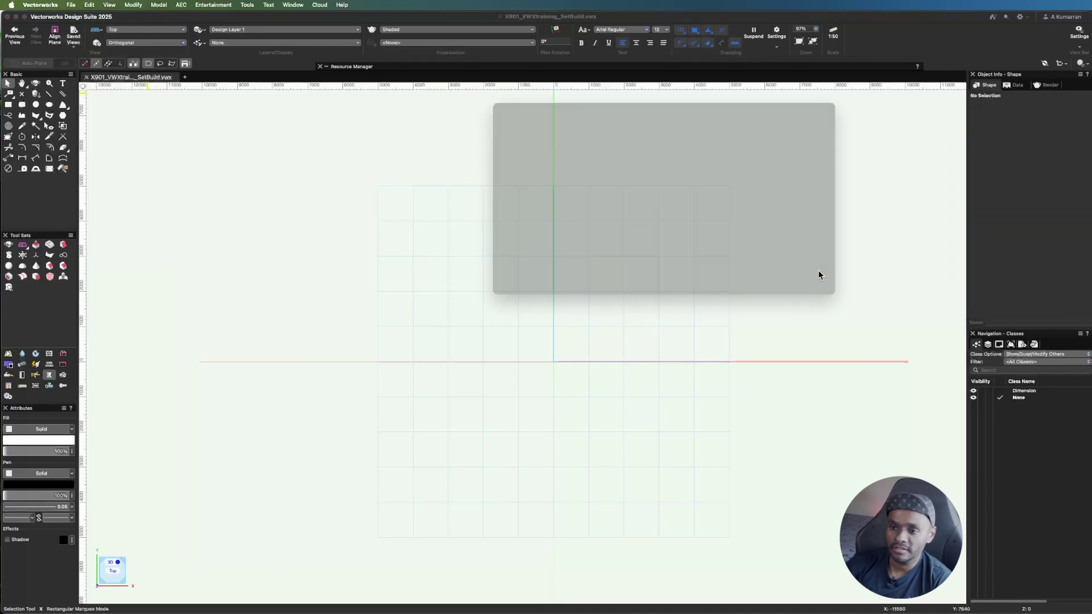
{"action": "left_click_drag", "start_coordinate": [1082, 118], "coordinate": [639, 132]}
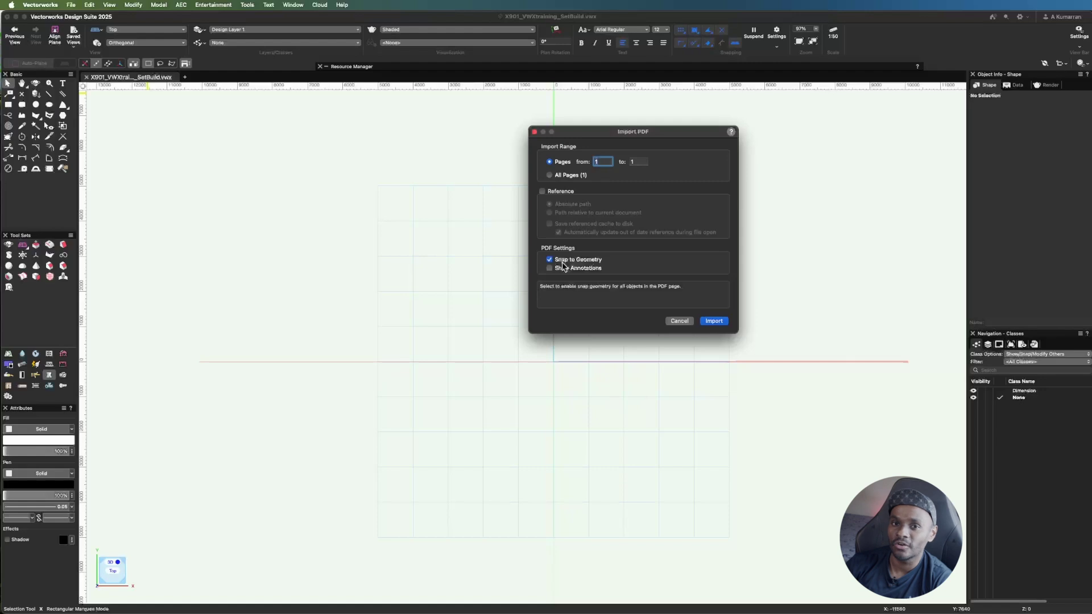
{"action": "left_click", "coordinate": [714, 322]}
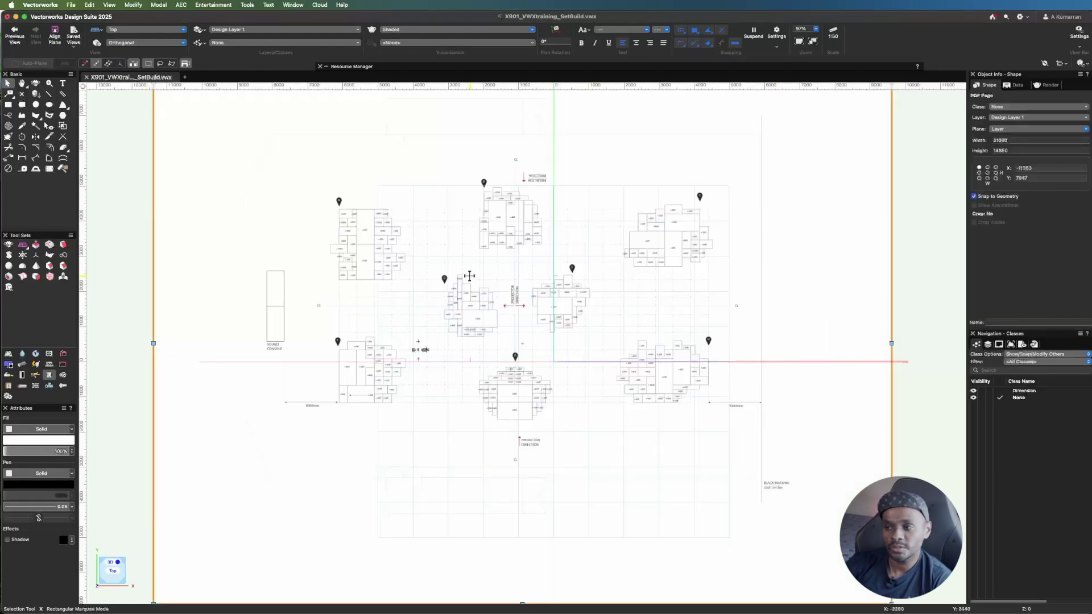
- Assign the imported PDF page to a new class named 00_Reference
{"action": "scroll", "coordinate": [458, 454], "scroll_direction": "down", "scroll_amount": 3}
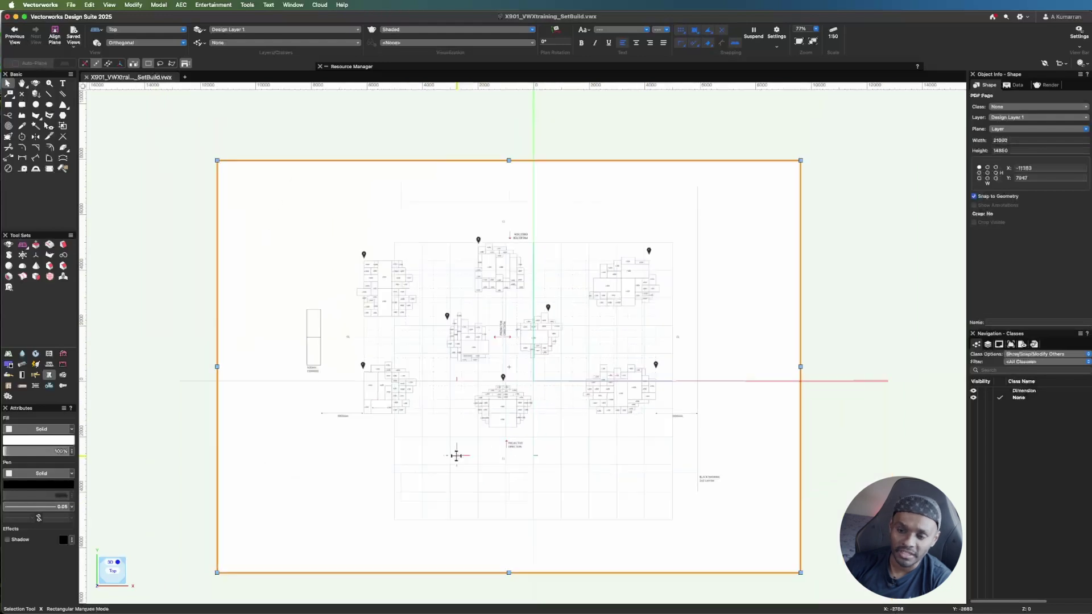
{"action": "scroll", "coordinate": [486, 458], "scroll_direction": "up", "scroll_amount": 2}
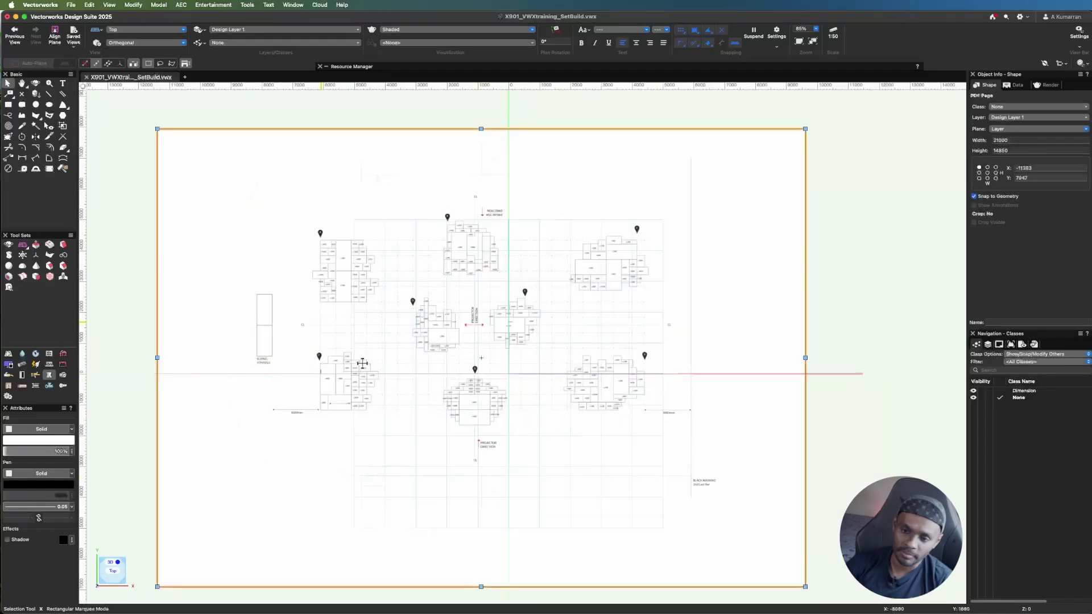
{"action": "scroll", "coordinate": [301, 407], "scroll_direction": "up", "scroll_amount": 2}
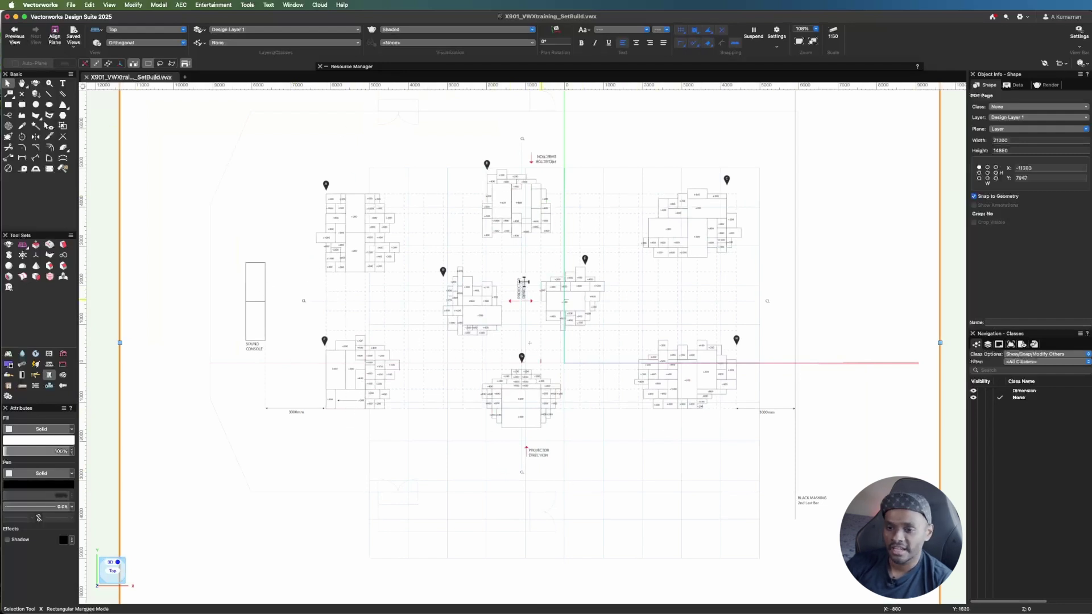
{"action": "scroll", "coordinate": [504, 255], "scroll_direction": "up", "scroll_amount": 1}
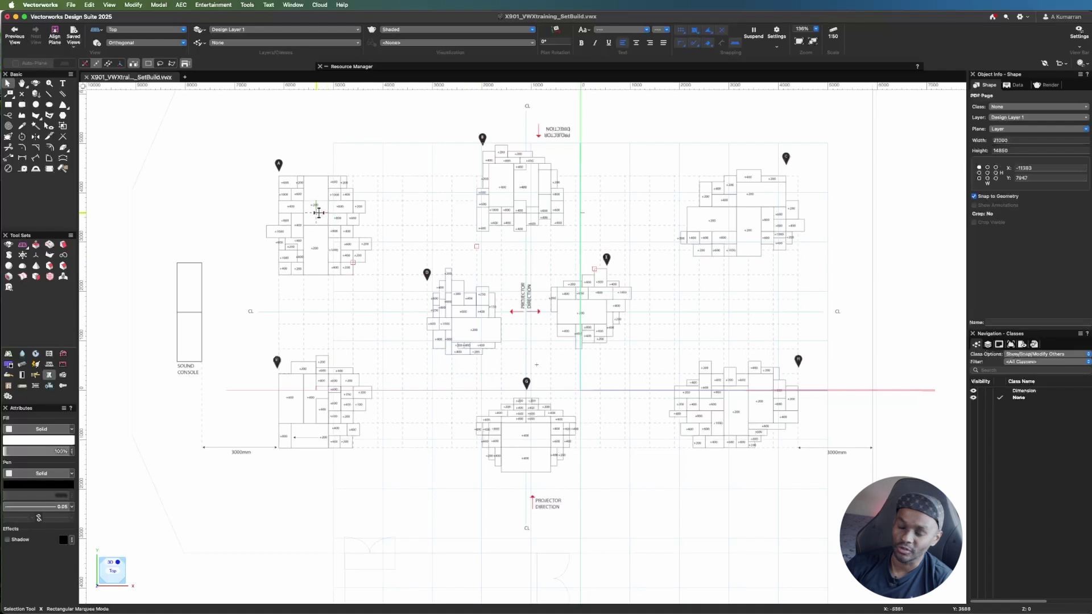
{"action": "scroll", "coordinate": [529, 350], "scroll_direction": "down", "scroll_amount": 5}
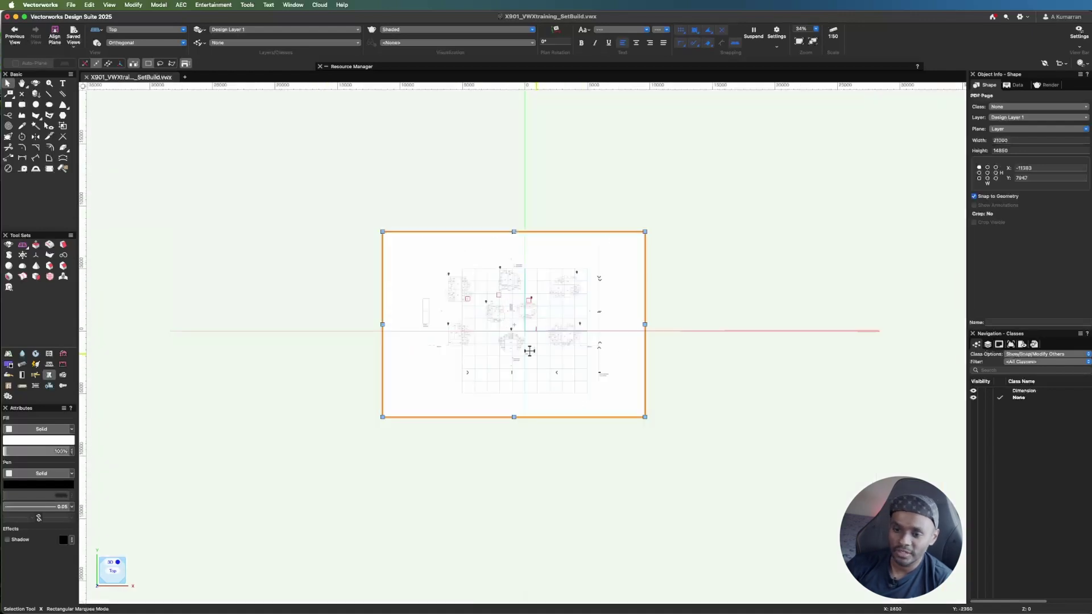
{"action": "left_click", "coordinate": [1030, 107]}
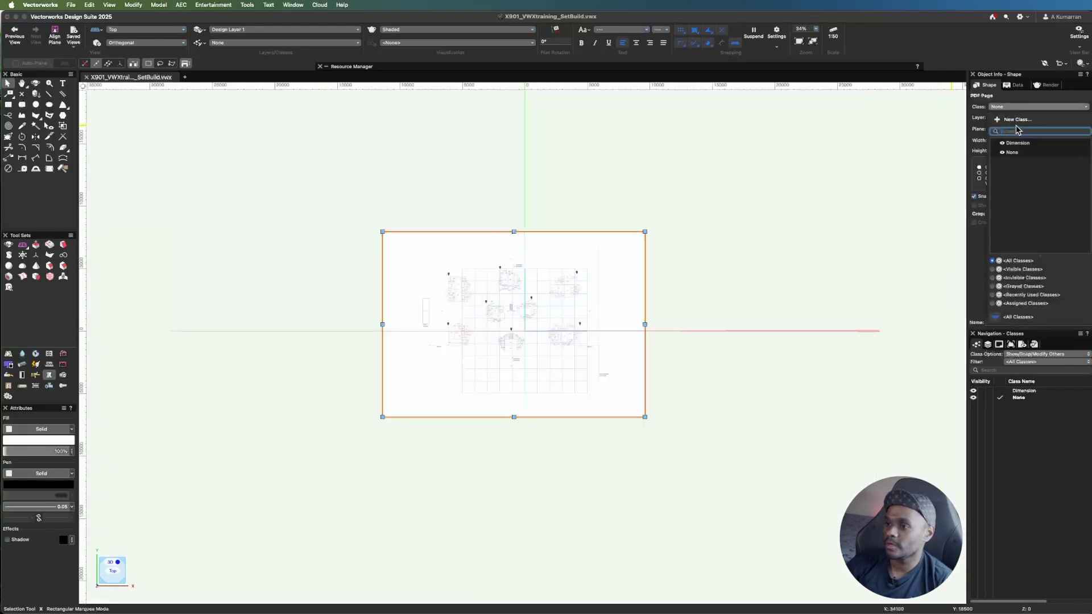
{"action": "left_click", "coordinate": [1019, 121]}
{"action": "type", "text": "00_Reference"}
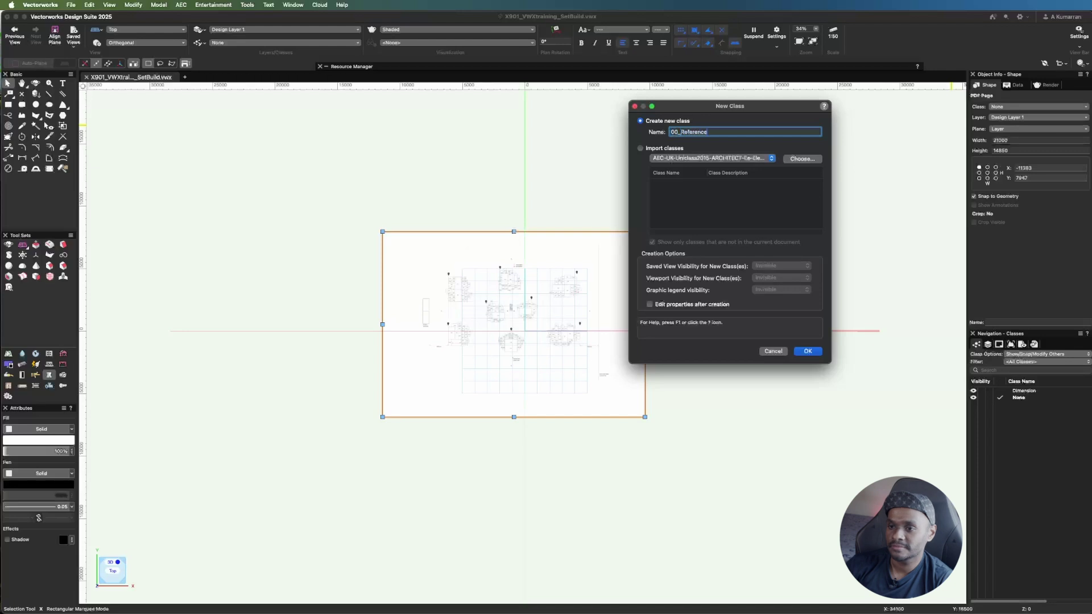
{"action": "key", "text": "Return"}
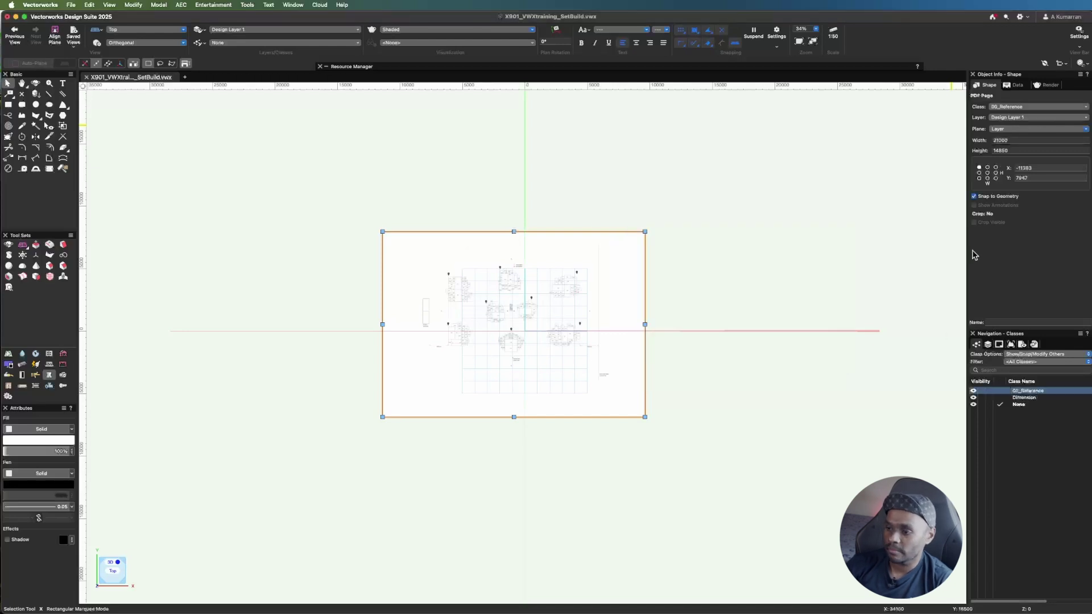
- Rename the design layer that holds the imported plan to PDF
{"action": "left_click", "coordinate": [988, 345]}
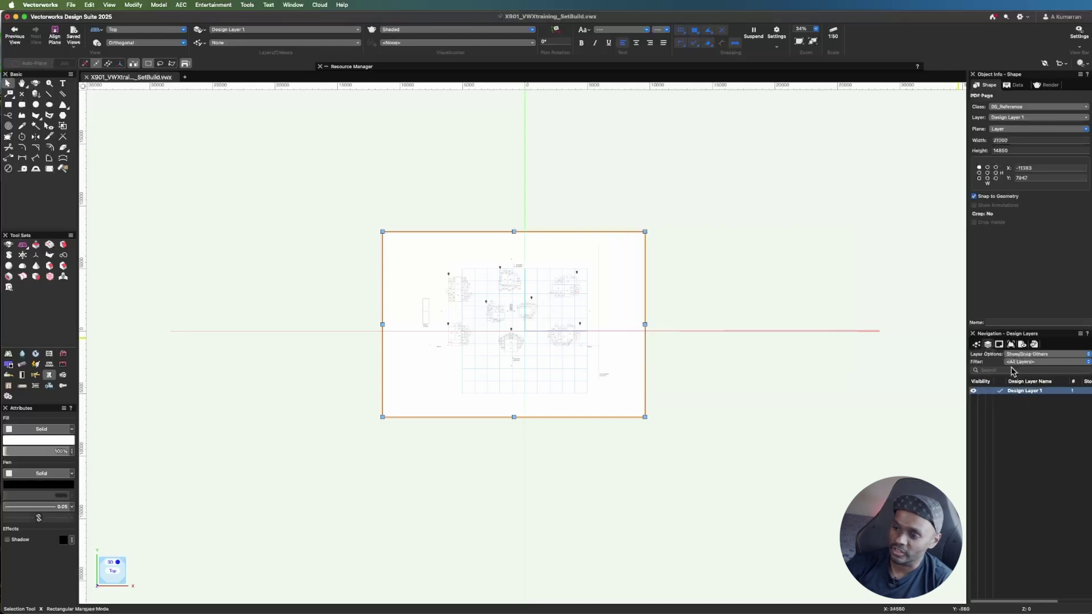
{"action": "double_click", "coordinate": [1065, 391]}
{"action": "type", "text": "PD"}
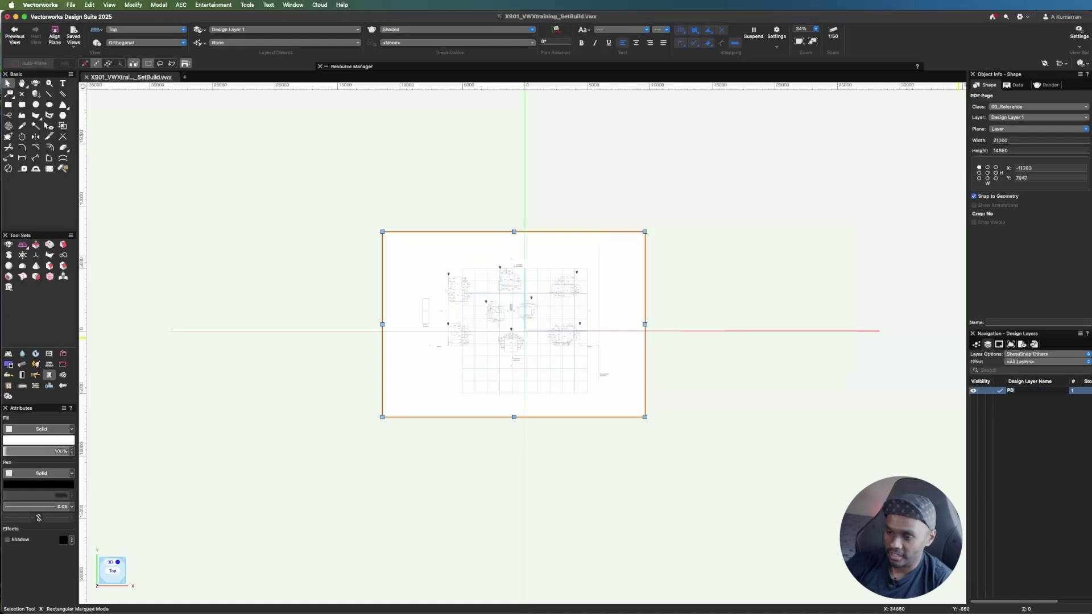
{"action": "type", "text": "F"}
{"action": "key", "text": "Return"}
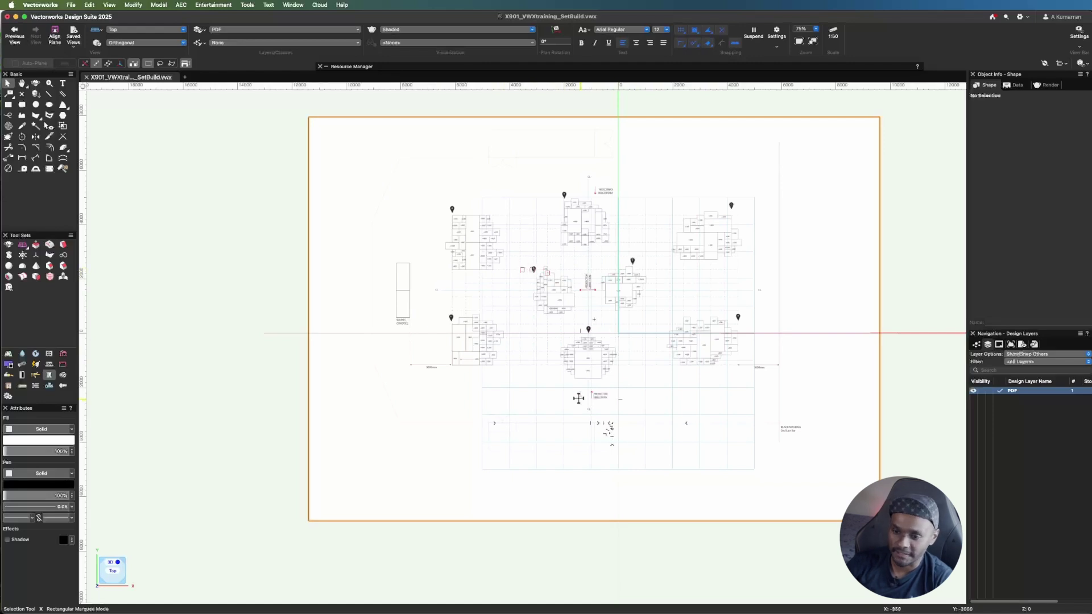
- Select the imported PDF page and open Scale Objects for it with the Symmetric by distance option
{"action": "scroll", "coordinate": [586, 364], "scroll_direction": "up", "scroll_amount": 5}
{"action": "scroll", "coordinate": [601, 356], "scroll_direction": "up", "scroll_amount": 1}
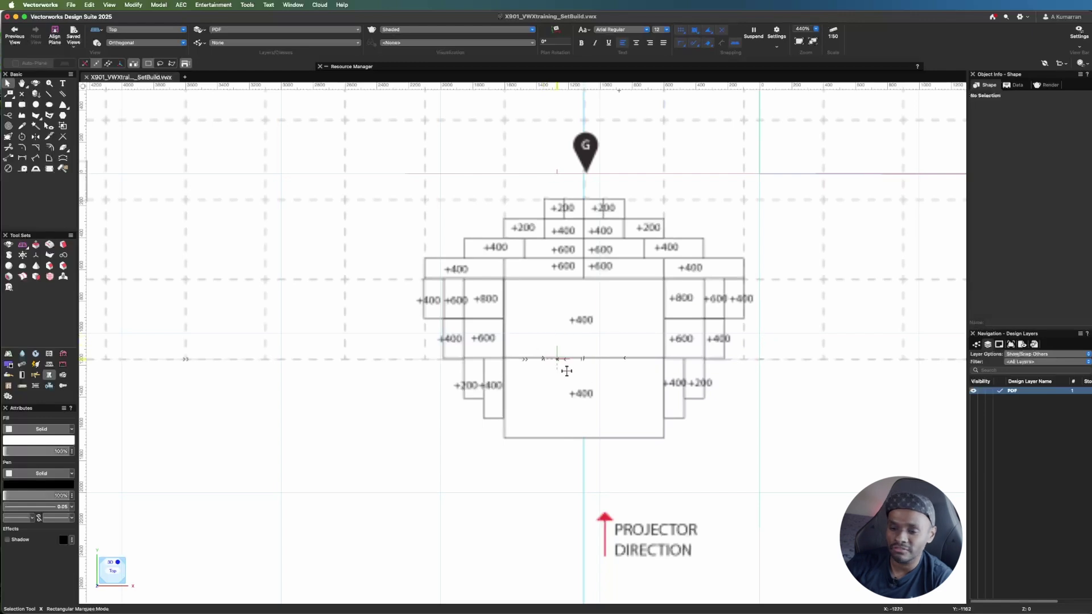
{"action": "scroll", "coordinate": [583, 384], "scroll_direction": "up", "scroll_amount": 1}
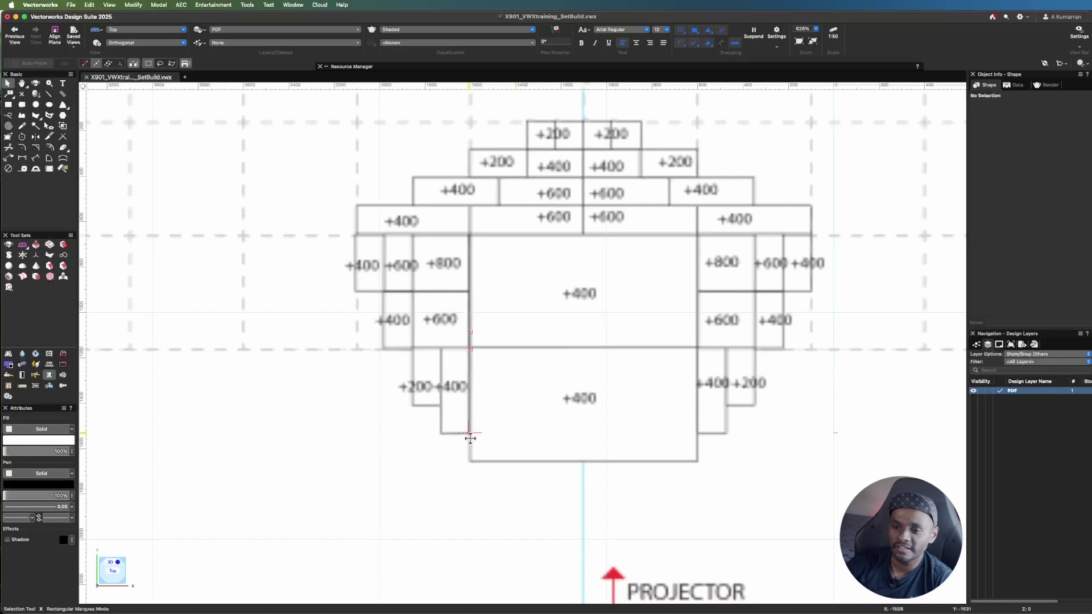
{"action": "scroll", "coordinate": [471, 439], "scroll_direction": "down", "scroll_amount": 3}
{"action": "scroll", "coordinate": [464, 436], "scroll_direction": "down", "scroll_amount": 5}
{"action": "left_click", "coordinate": [595, 432]}
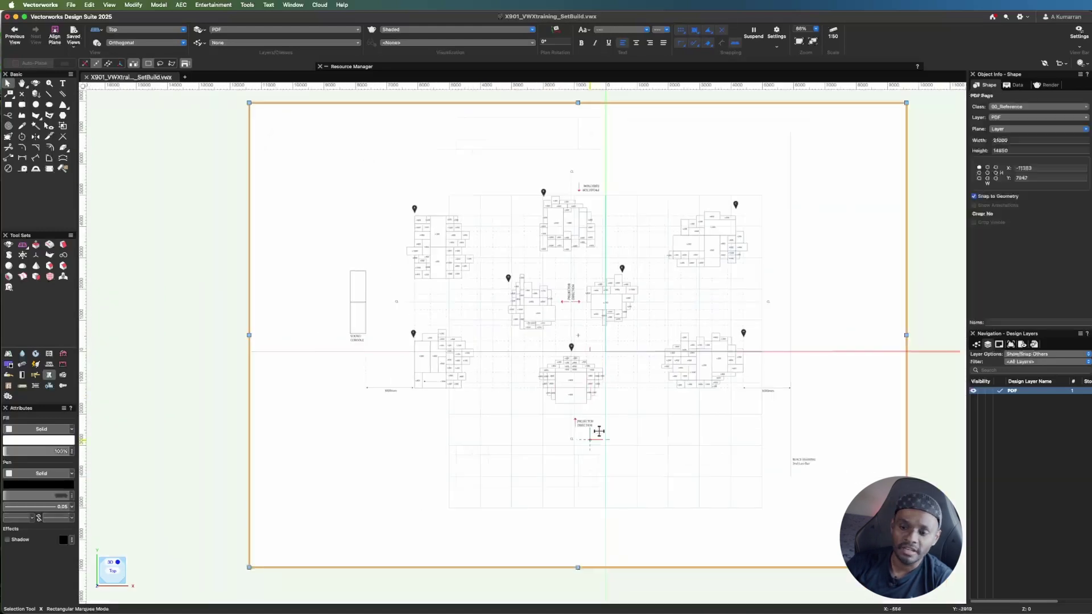
{"action": "left_click", "coordinate": [136, 5]}
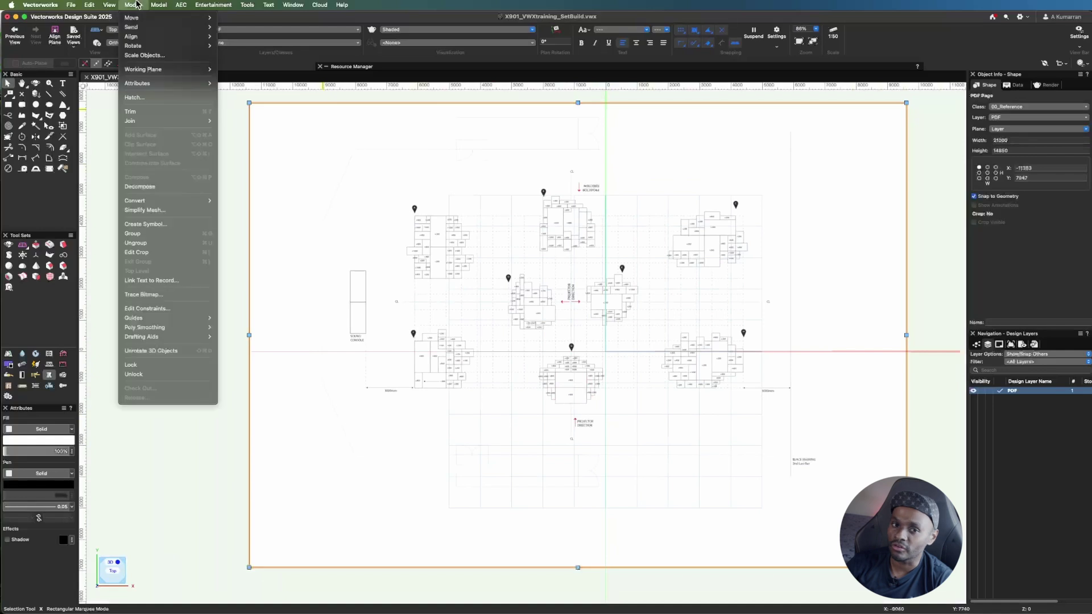
{"action": "left_click", "coordinate": [149, 56]}
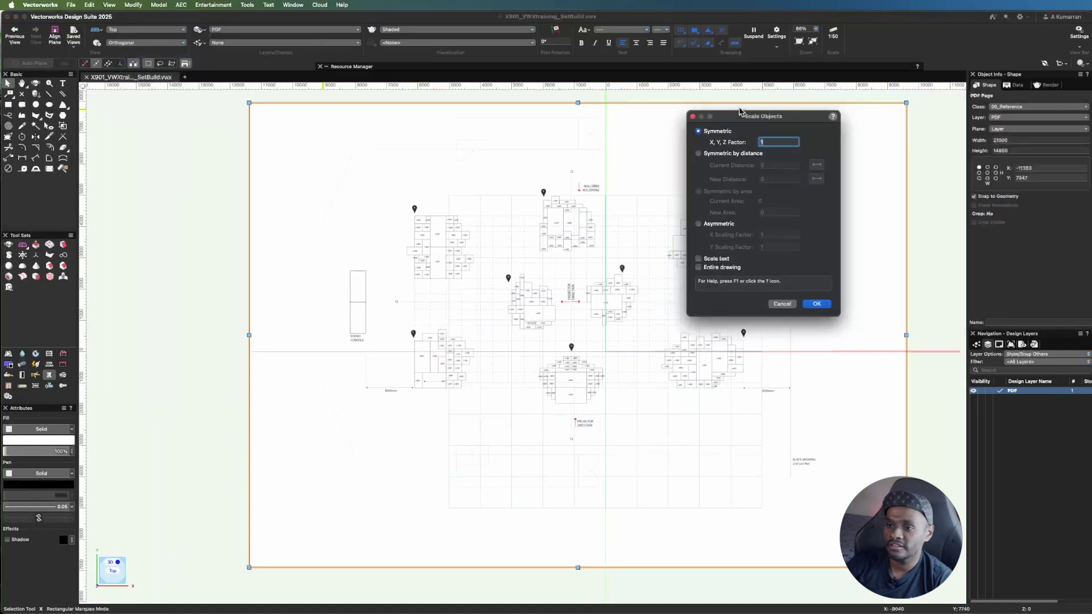
{"action": "left_click", "coordinate": [707, 155]}
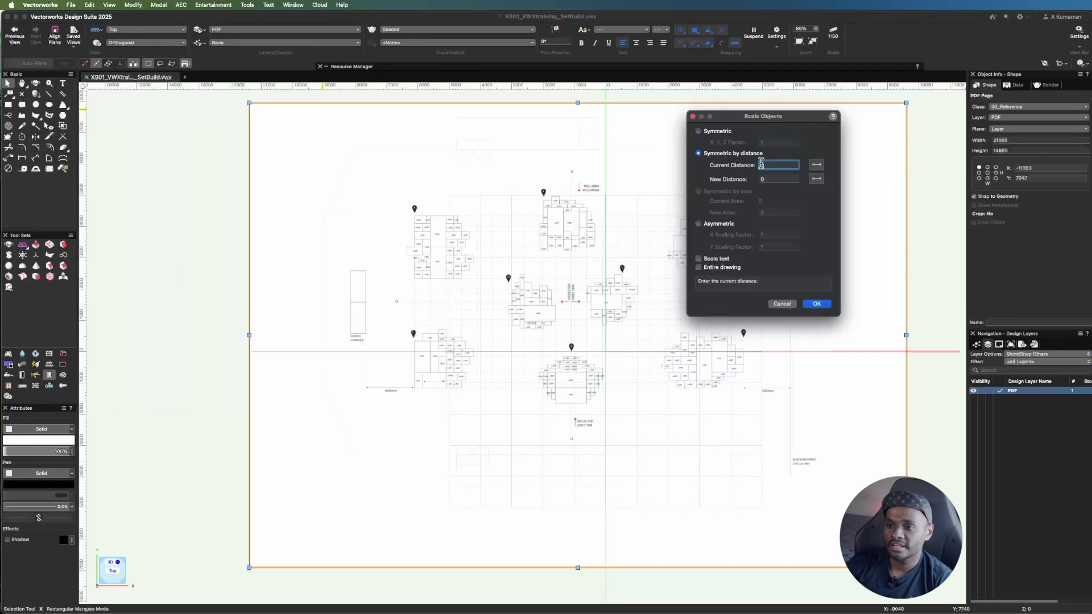
- Scale the PDF symmetrically, picking the lower edge of platform G's central +400 deck as current distance and setting the new distance to 2000
{"action": "left_click", "coordinate": [817, 169]}
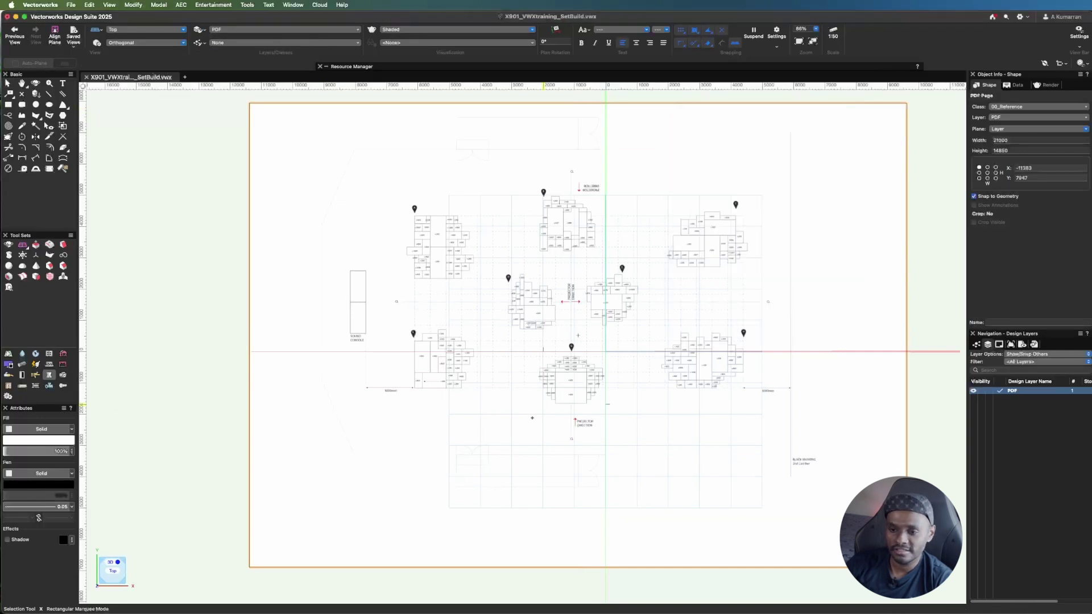
{"action": "scroll", "coordinate": [563, 398], "scroll_direction": "up", "scroll_amount": 4}
{"action": "scroll", "coordinate": [566, 409], "scroll_direction": "up", "scroll_amount": 3}
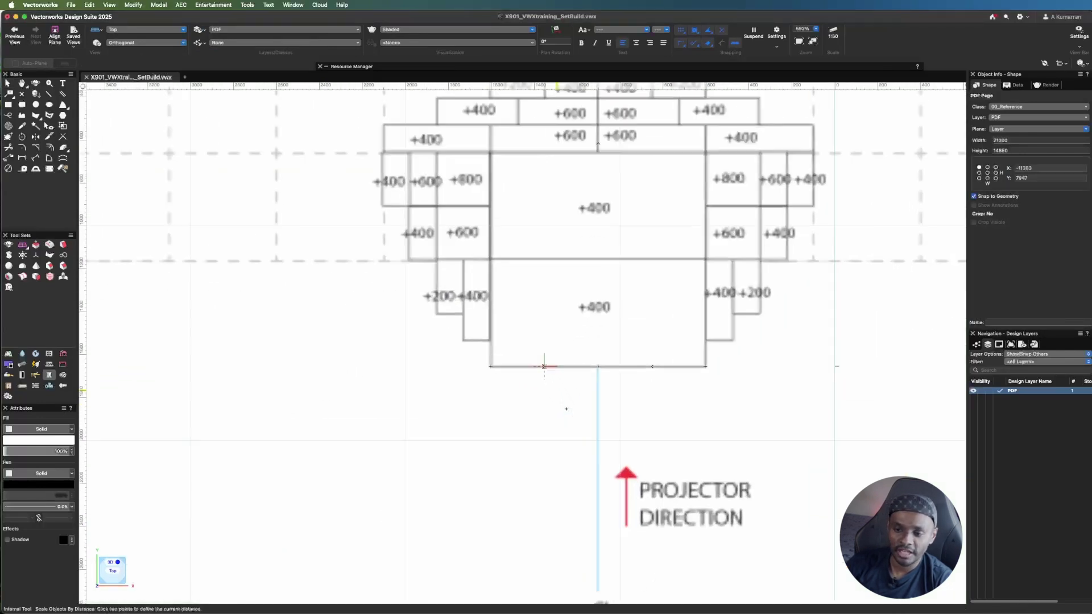
{"action": "left_click", "coordinate": [490, 366]}
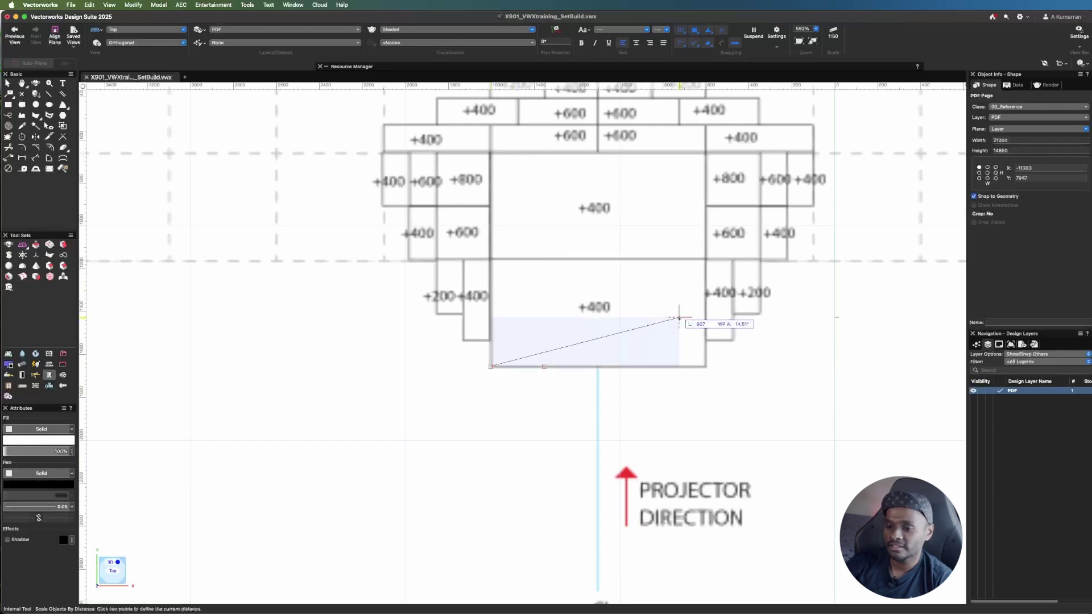
{"action": "left_click", "coordinate": [704, 366]}
{"action": "left_click_drag", "start_coordinate": [1039, 113], "coordinate": [720, 113]}
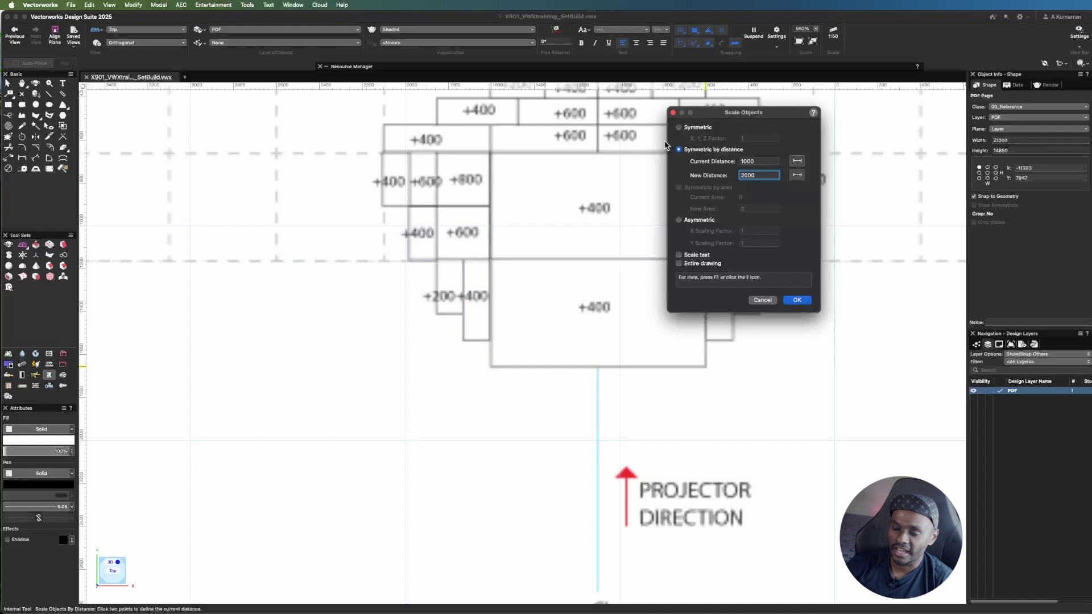
{"action": "left_click", "coordinate": [798, 300]}
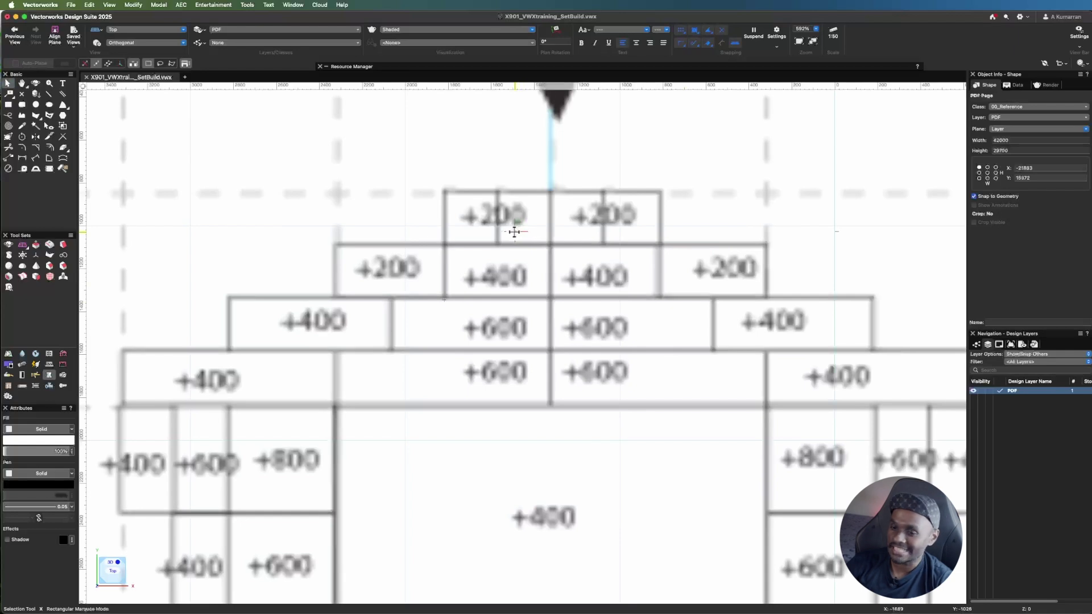
- Measure the lower edge of platform G's central +400 deck with the Tape Measure tool to check the scaling
{"action": "scroll", "coordinate": [514, 231], "scroll_direction": "down", "scroll_amount": 10}
{"action": "scroll", "coordinate": [570, 377], "scroll_direction": "down", "scroll_amount": 2}
{"action": "scroll", "coordinate": [563, 119], "scroll_direction": "up", "scroll_amount": 3}
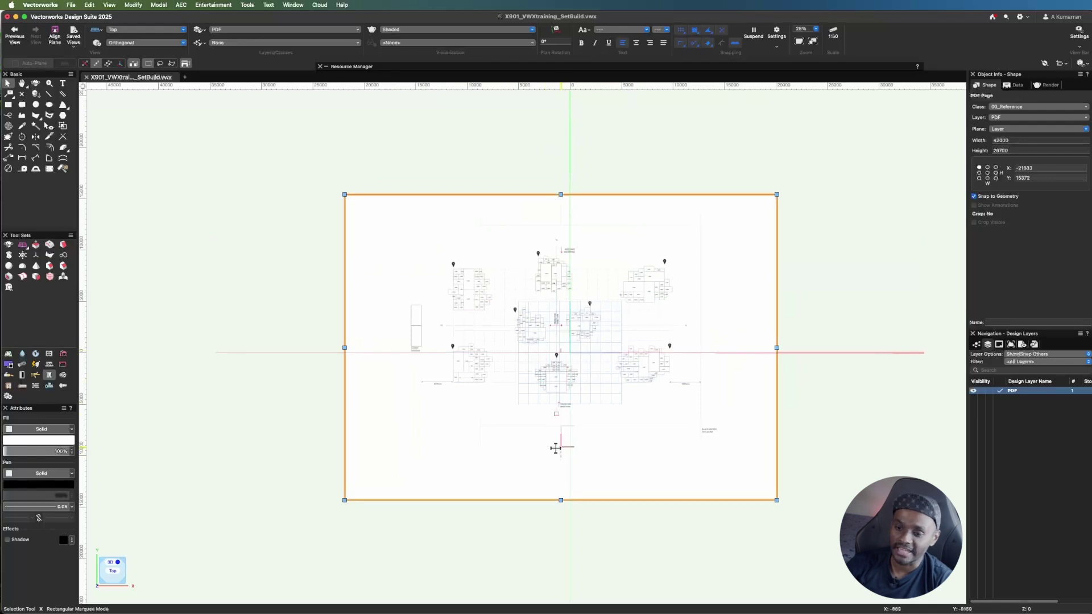
{"action": "scroll", "coordinate": [555, 447], "scroll_direction": "up", "scroll_amount": 8}
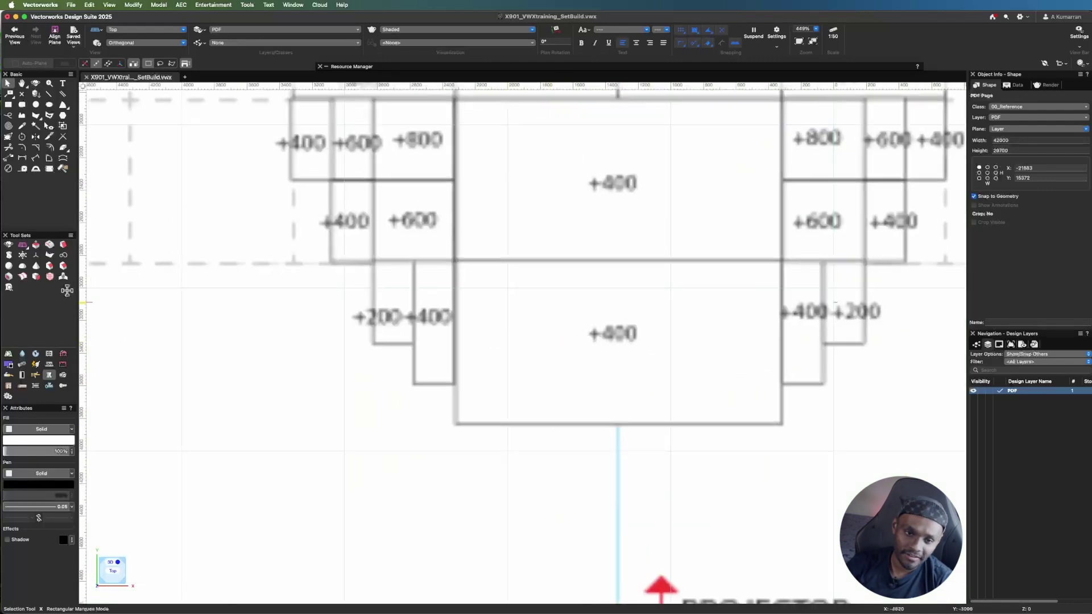
{"action": "left_click", "coordinate": [23, 169]}
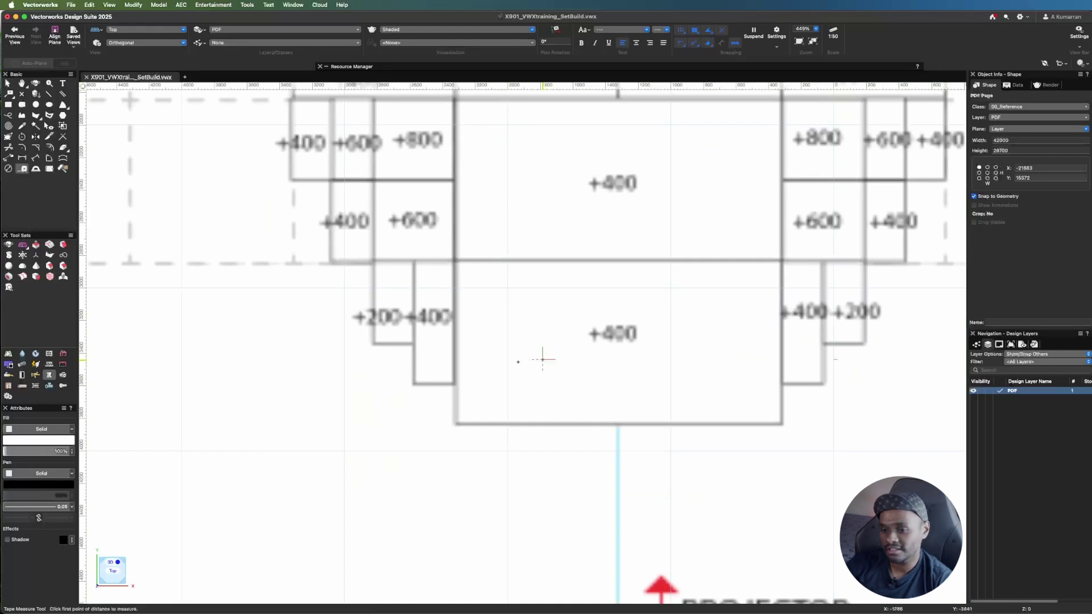
{"action": "left_click", "coordinate": [455, 423]}
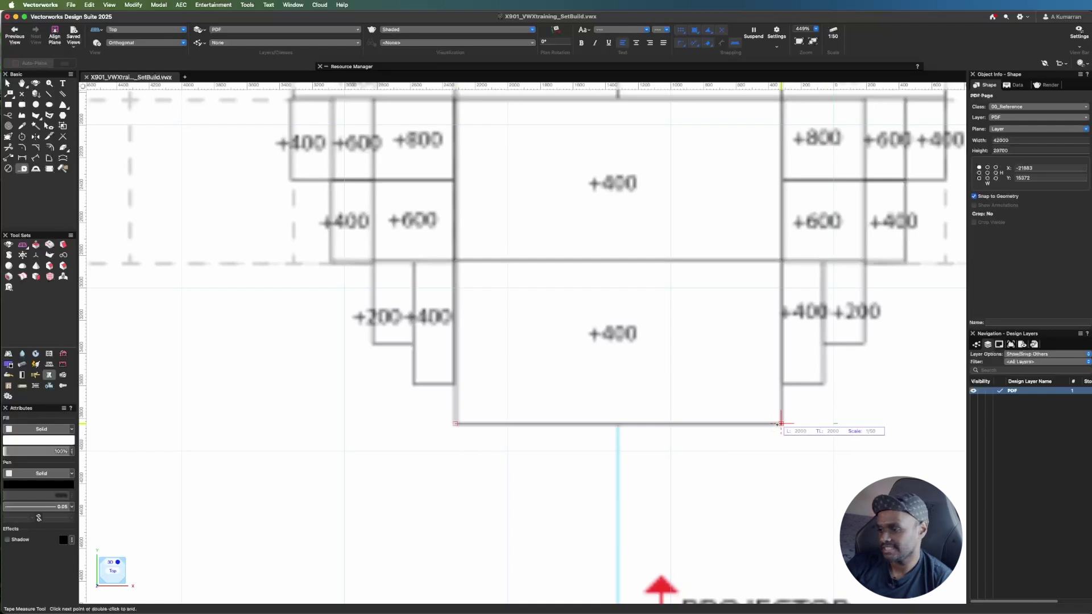
{"action": "scroll", "coordinate": [781, 423], "scroll_direction": "down", "scroll_amount": 4}
{"action": "key", "text": "x"}
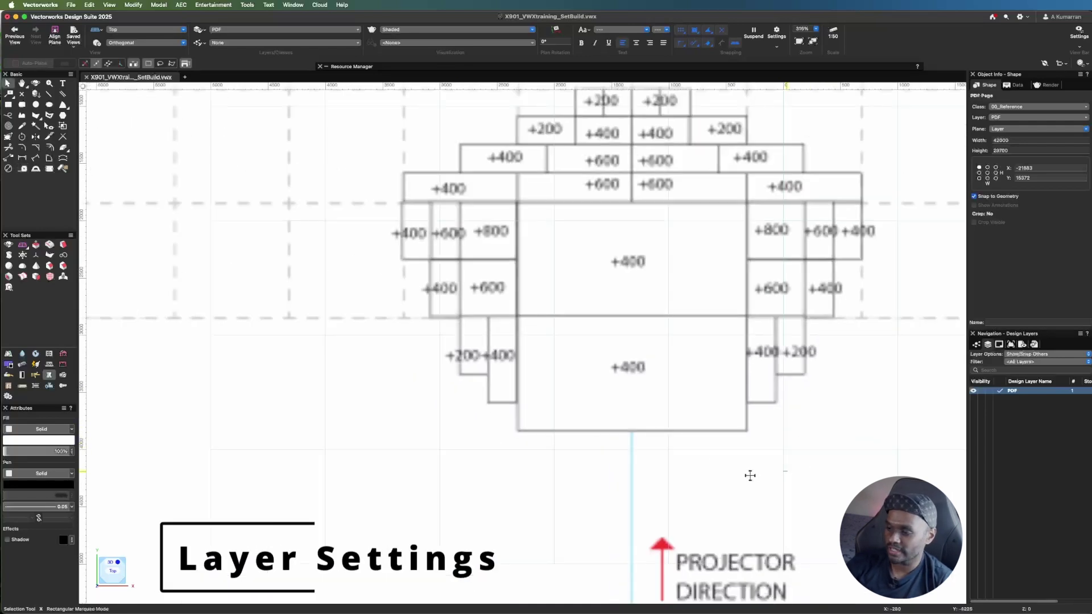
- Create a new design layer named Set_Base and fit the whole plan in the view
{"action": "scroll", "coordinate": [750, 475], "scroll_direction": "down", "scroll_amount": 1}
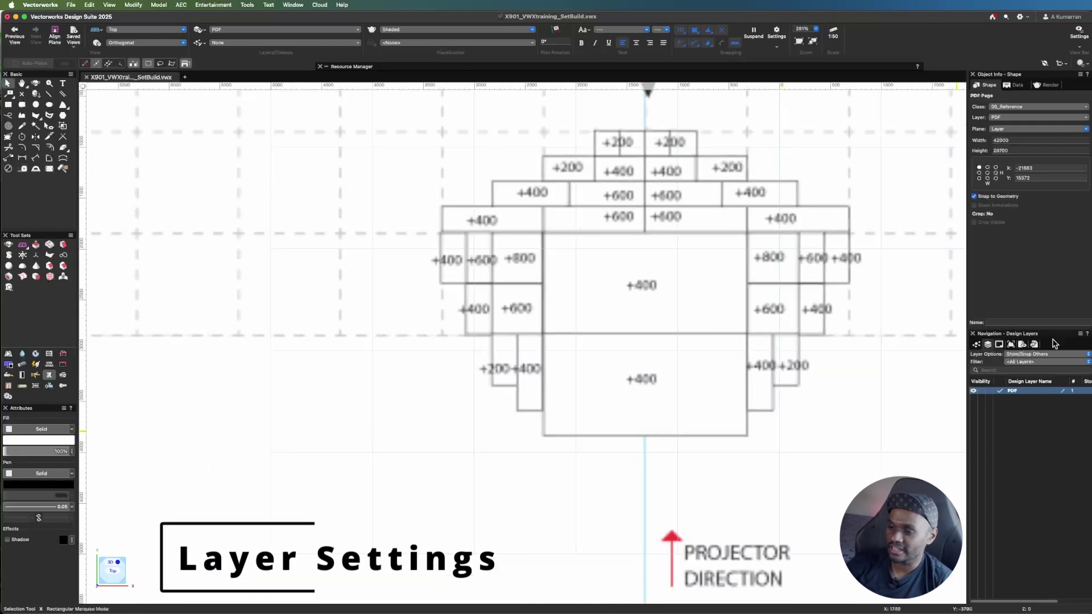
{"action": "right_click", "coordinate": [1023, 414]}
{"action": "left_click", "coordinate": [1037, 417]}
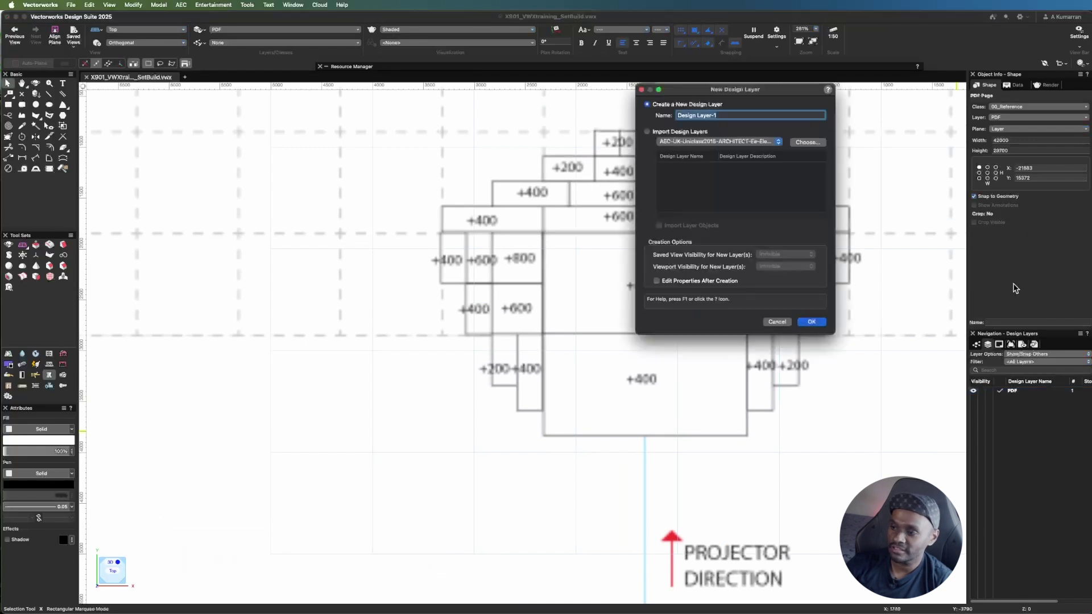
{"action": "type", "text": "S"}
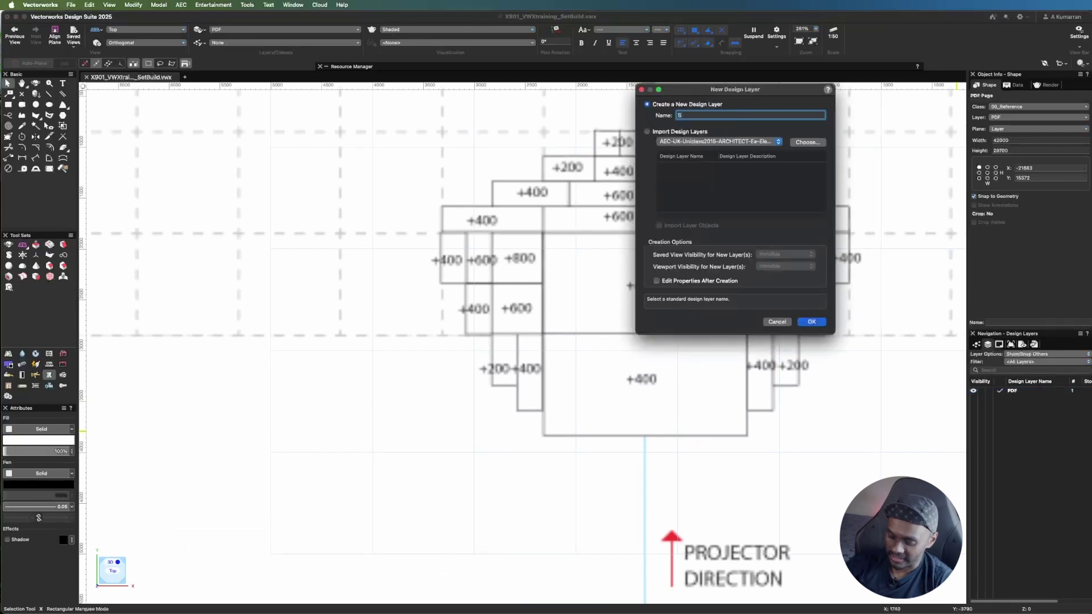
{"action": "type", "text": "et_Base"}
{"action": "key", "text": "Return"}
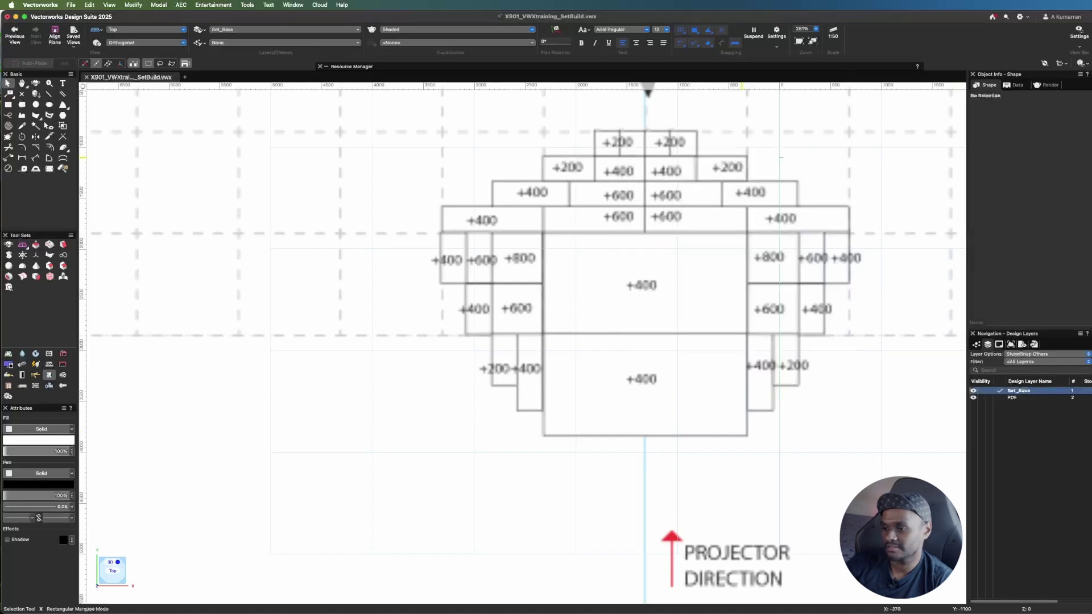
{"action": "key", "text": "super+6"}
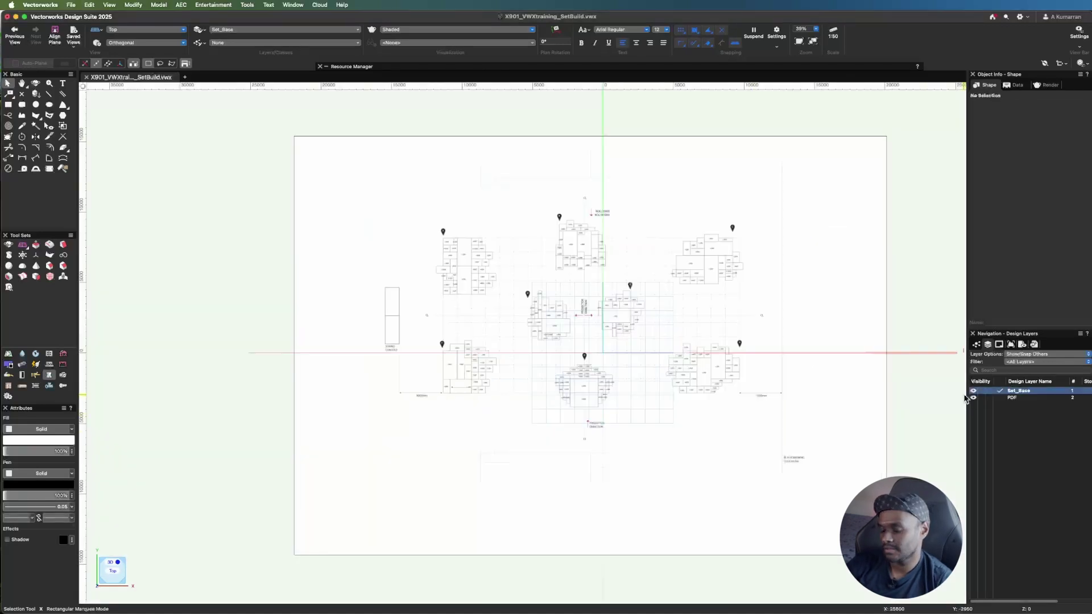
- Compare the Gray/Snap Others, Gray Others and Show Others layer options, and restore Show/Snap Others
{"action": "left_click", "coordinate": [1055, 357]}
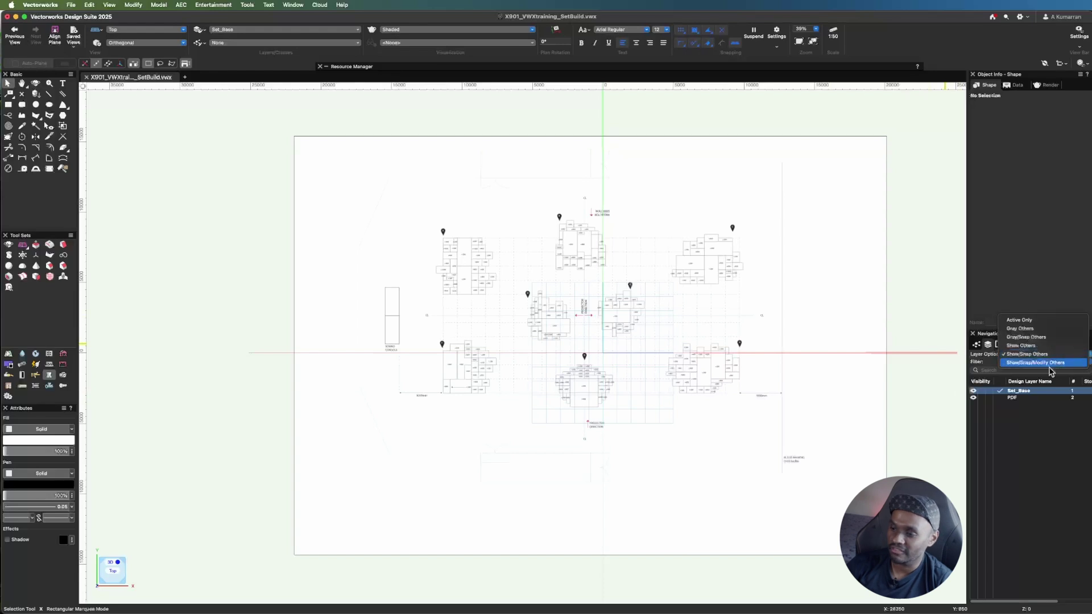
{"action": "left_click", "coordinate": [1044, 338]}
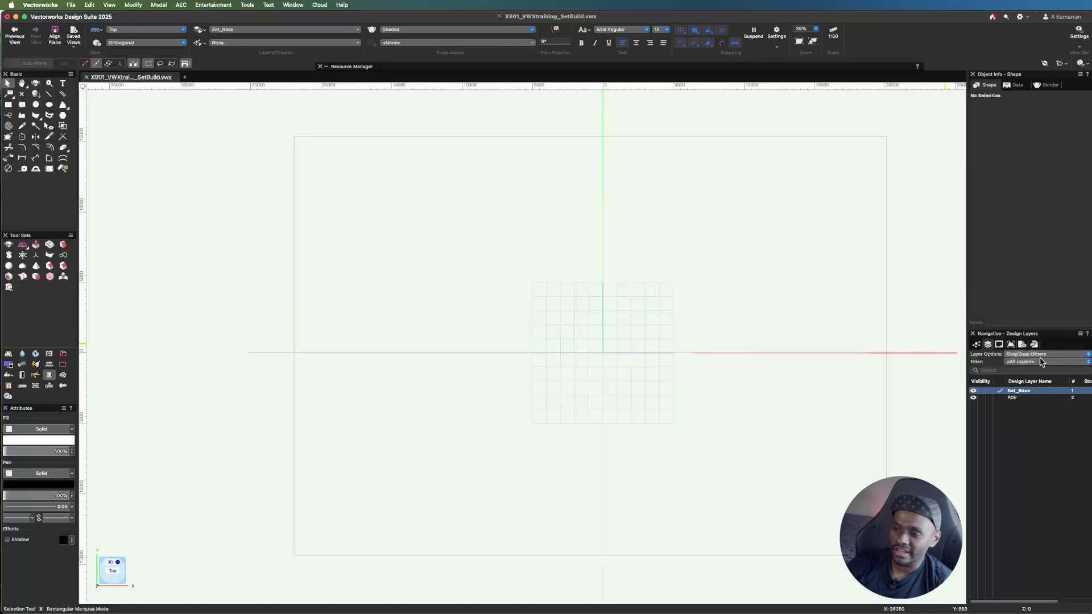
{"action": "left_click", "coordinate": [1043, 356]}
{"action": "left_click", "coordinate": [1039, 346]}
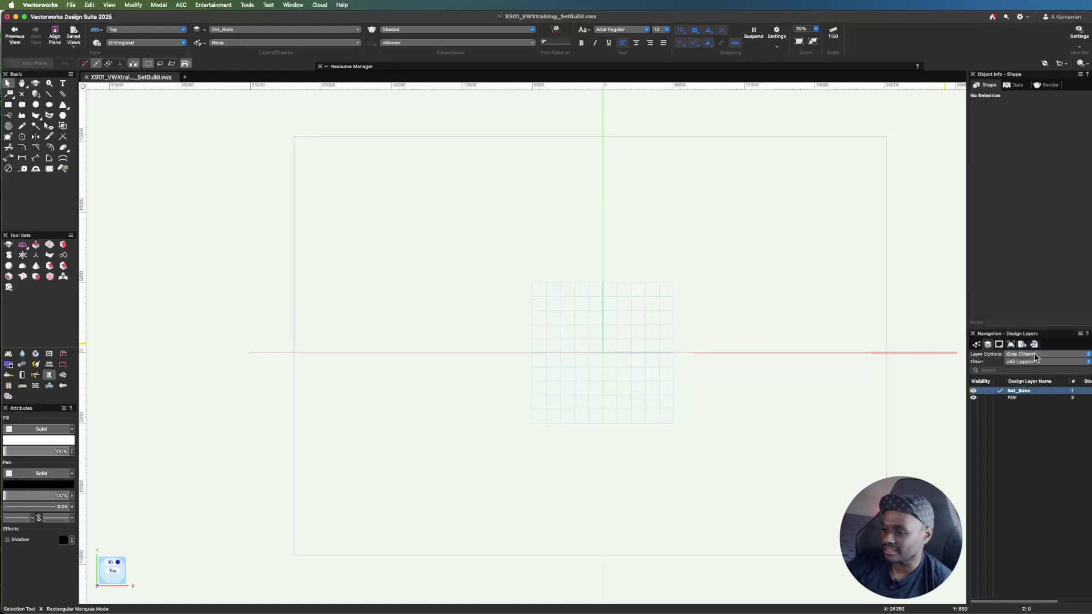
{"action": "left_click", "coordinate": [1034, 353]}
{"action": "left_click", "coordinate": [1022, 371]}
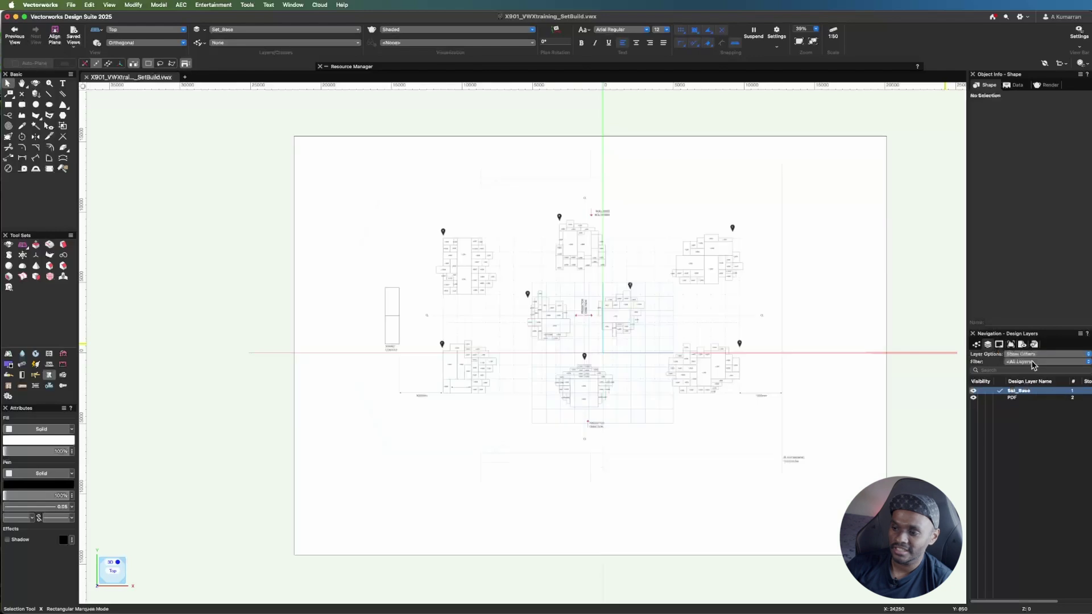
{"action": "left_click", "coordinate": [1035, 357]}
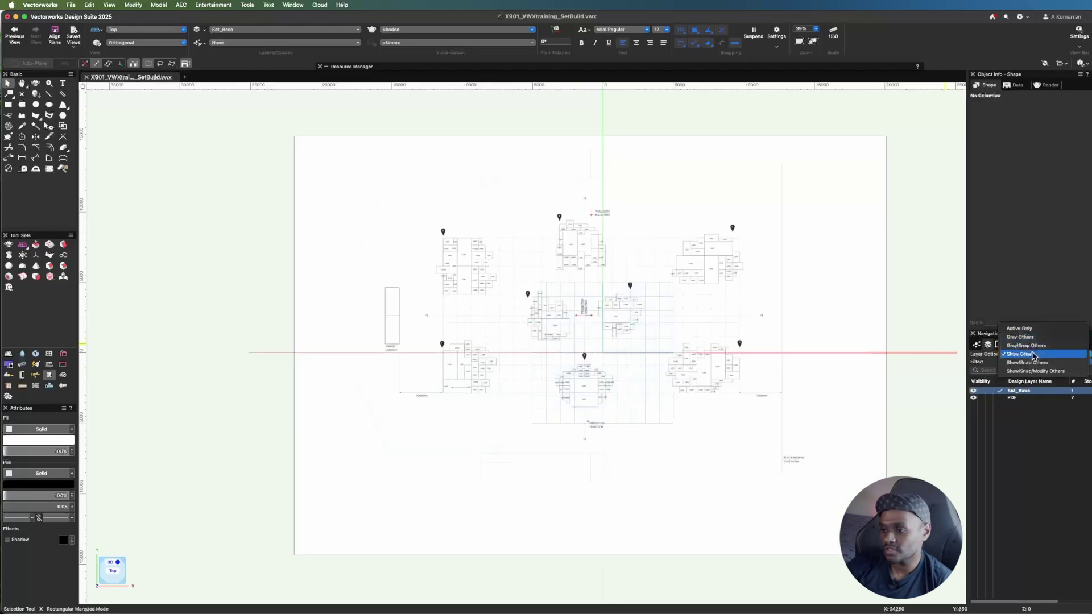
{"action": "left_click", "coordinate": [1035, 345]}
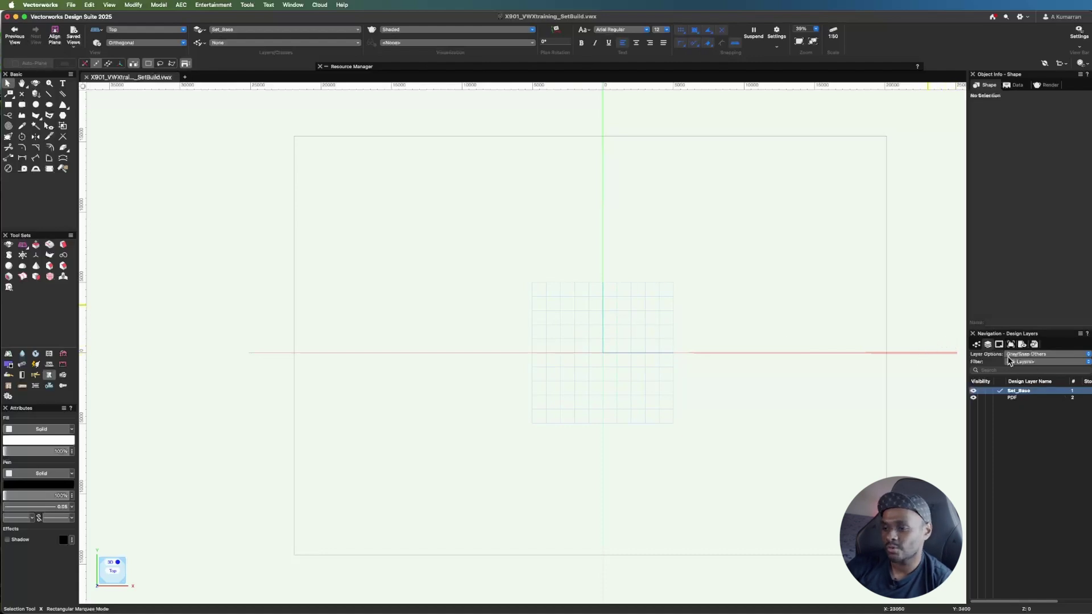
{"action": "left_click", "coordinate": [1030, 356]}
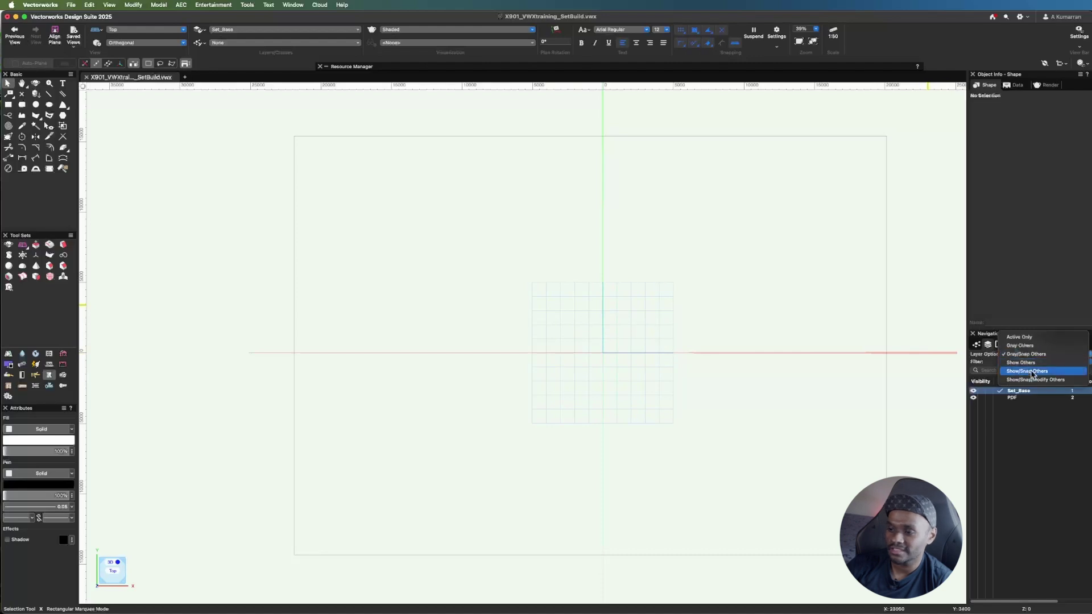
{"action": "left_click", "coordinate": [1030, 371]}
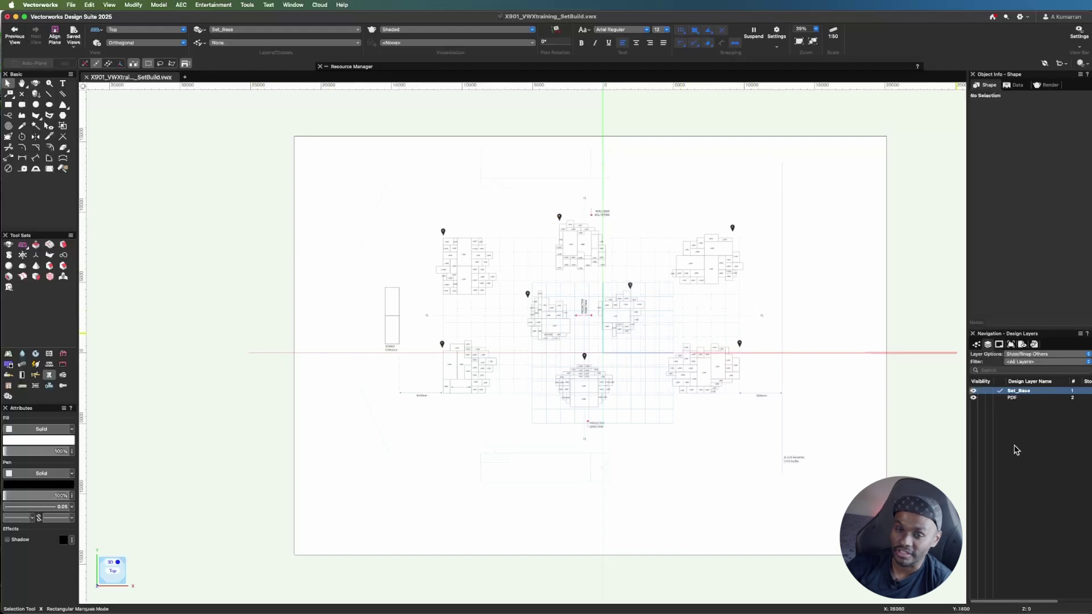
- Set the opacity of the PDF design layer to 50%
{"action": "right_click", "coordinate": [1021, 400]}
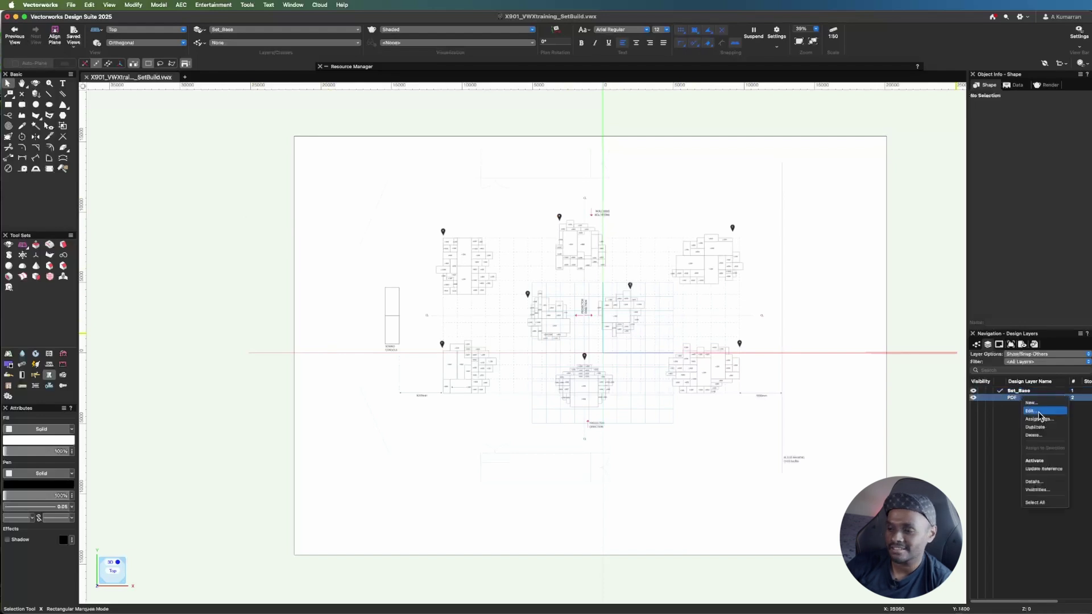
{"action": "left_click", "coordinate": [1039, 412]}
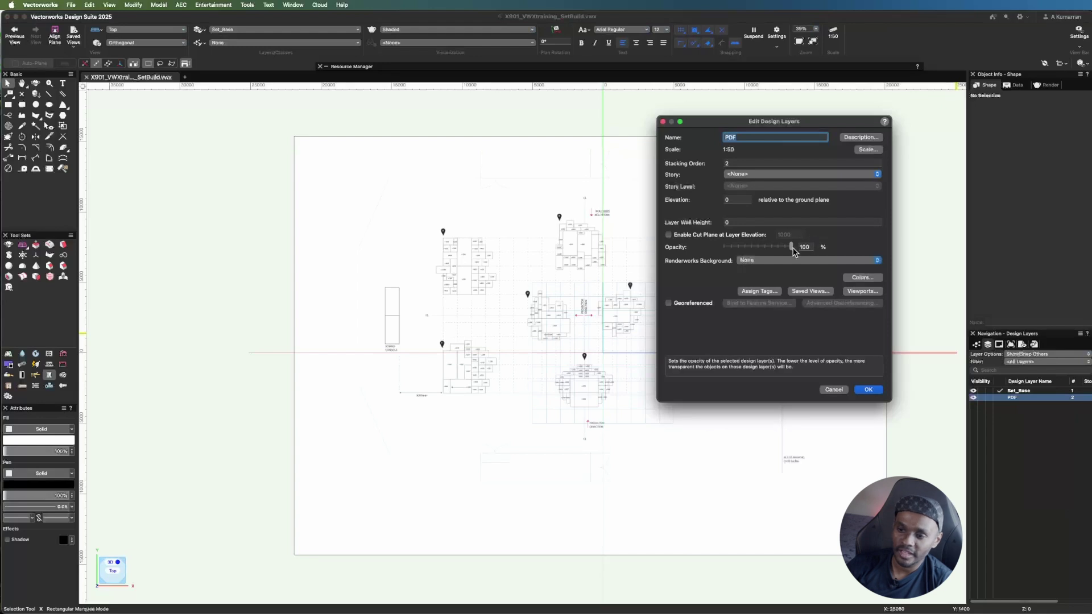
{"action": "left_click_drag", "start_coordinate": [792, 253], "coordinate": [758, 253]}
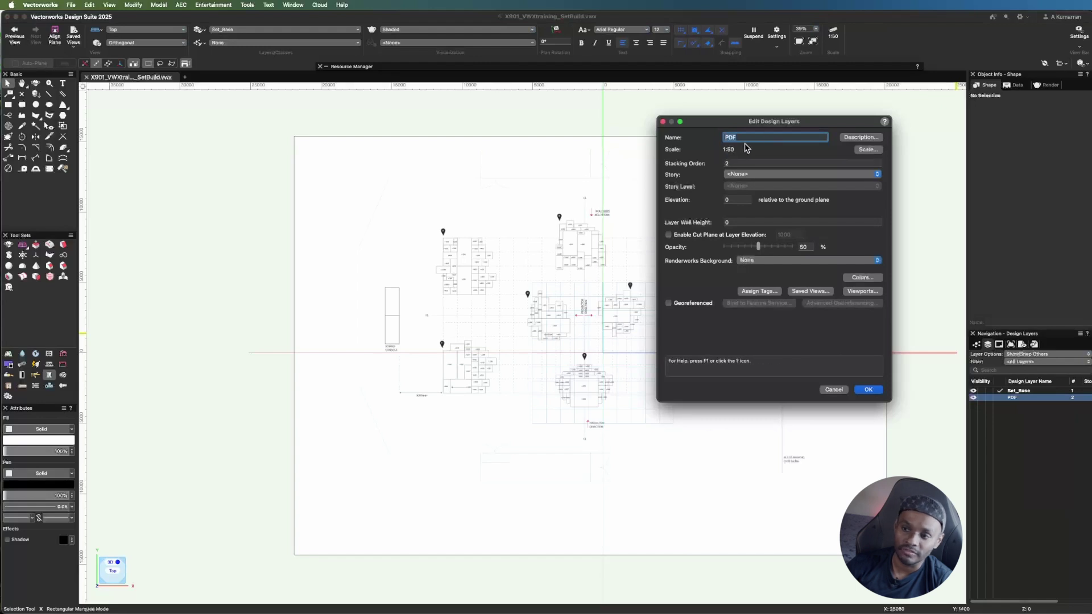
{"action": "left_click", "coordinate": [868, 392]}
- Review the properties of the Set_Base design layer, including its scale, and close them without changes
{"action": "right_click", "coordinate": [1023, 391]}
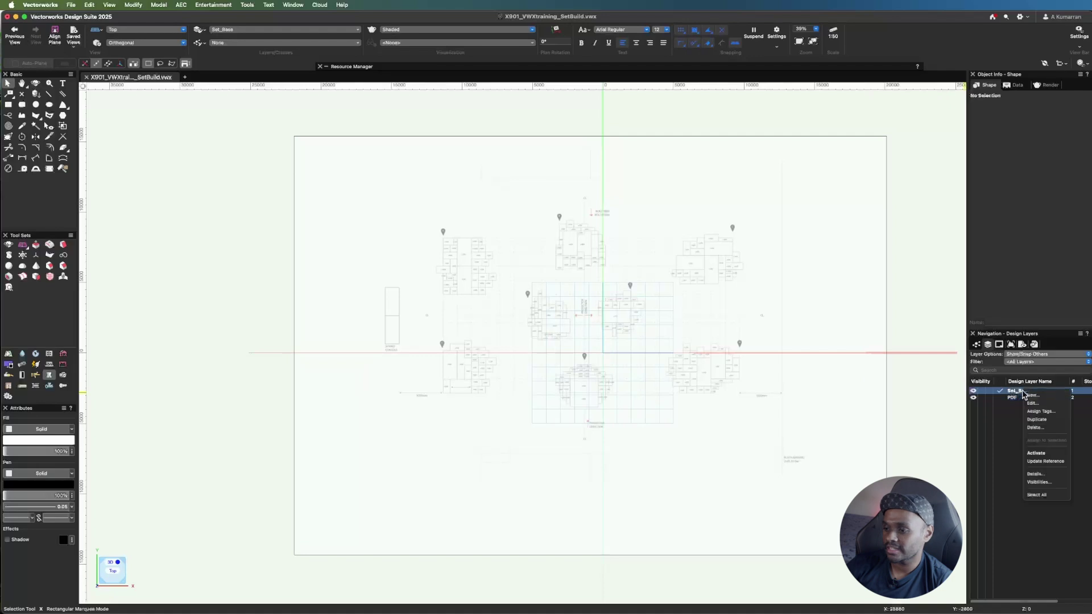
{"action": "left_click", "coordinate": [1032, 403]}
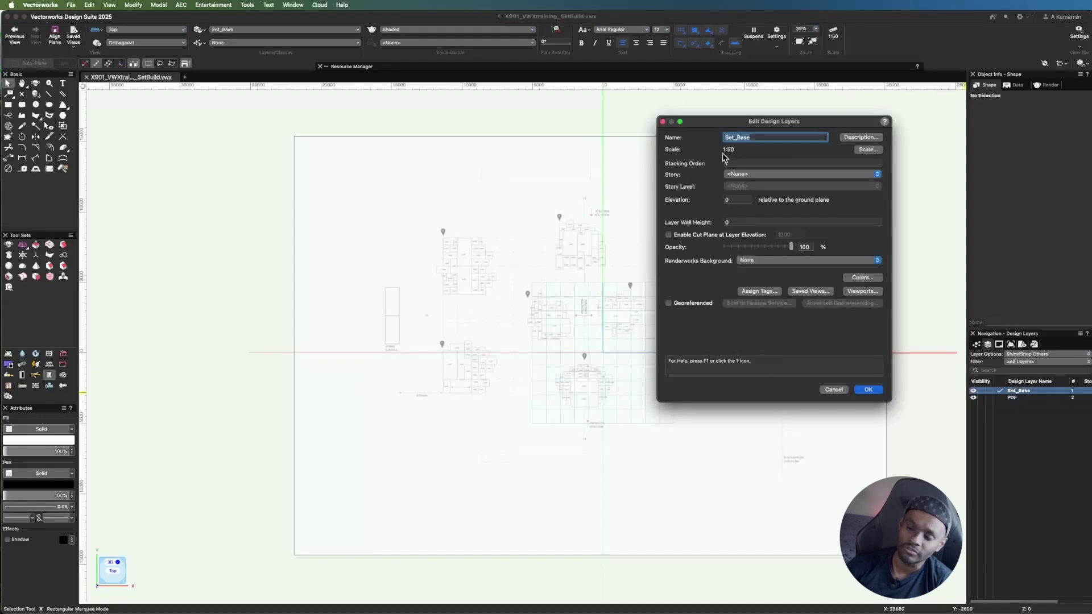
{"action": "left_click", "coordinate": [866, 390]}
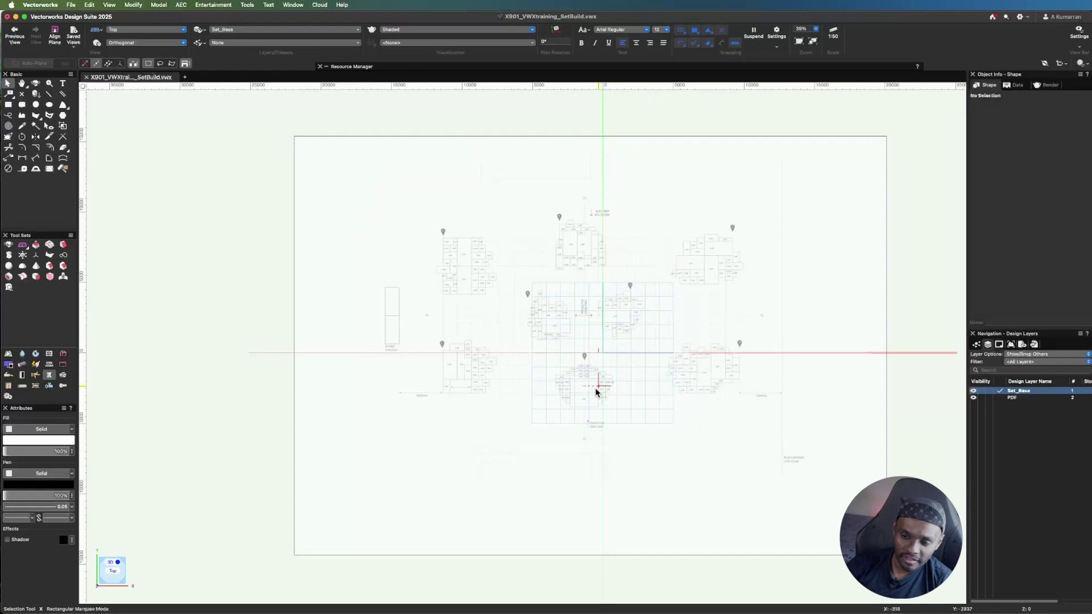
- Create a new class named 01_Blocks
{"action": "scroll", "coordinate": [568, 401], "scroll_direction": "up", "scroll_amount": 2}
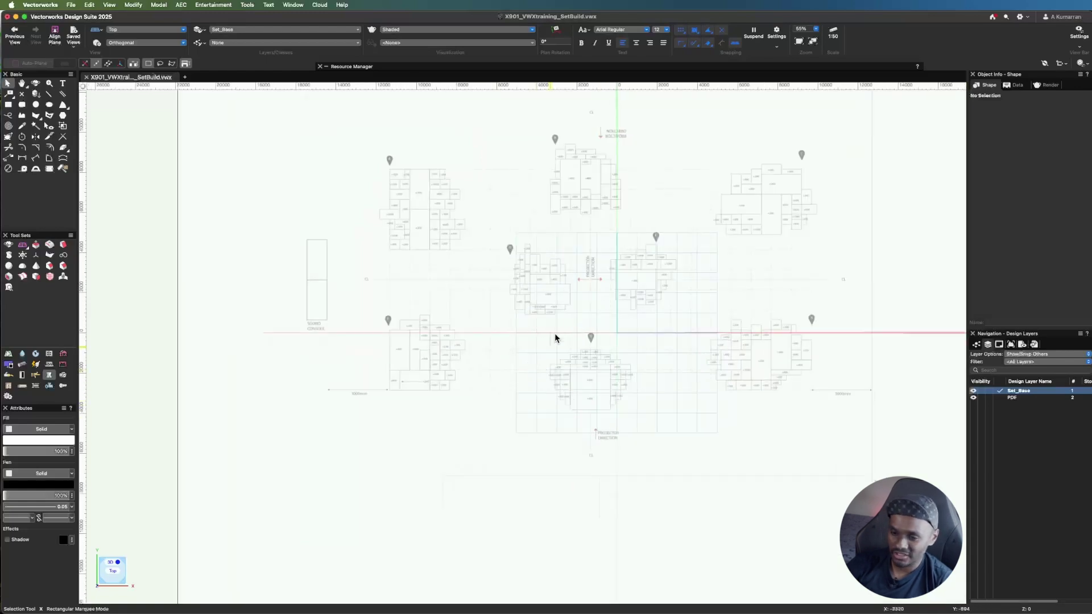
{"action": "scroll", "coordinate": [652, 437], "scroll_direction": "up", "scroll_amount": 5}
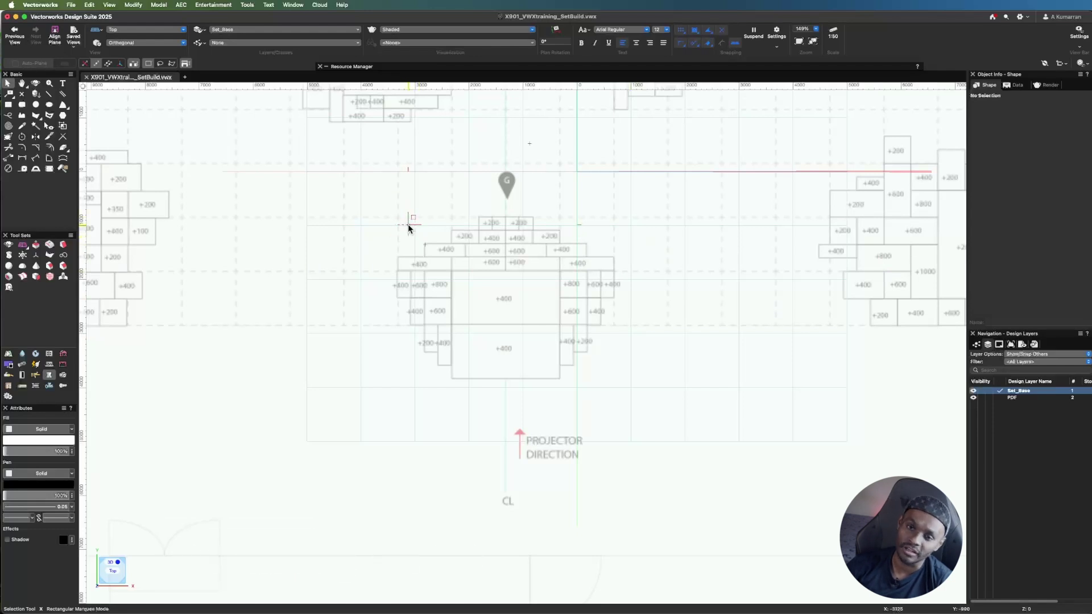
{"action": "scroll", "coordinate": [489, 255], "scroll_direction": "left", "scroll_amount": 1}
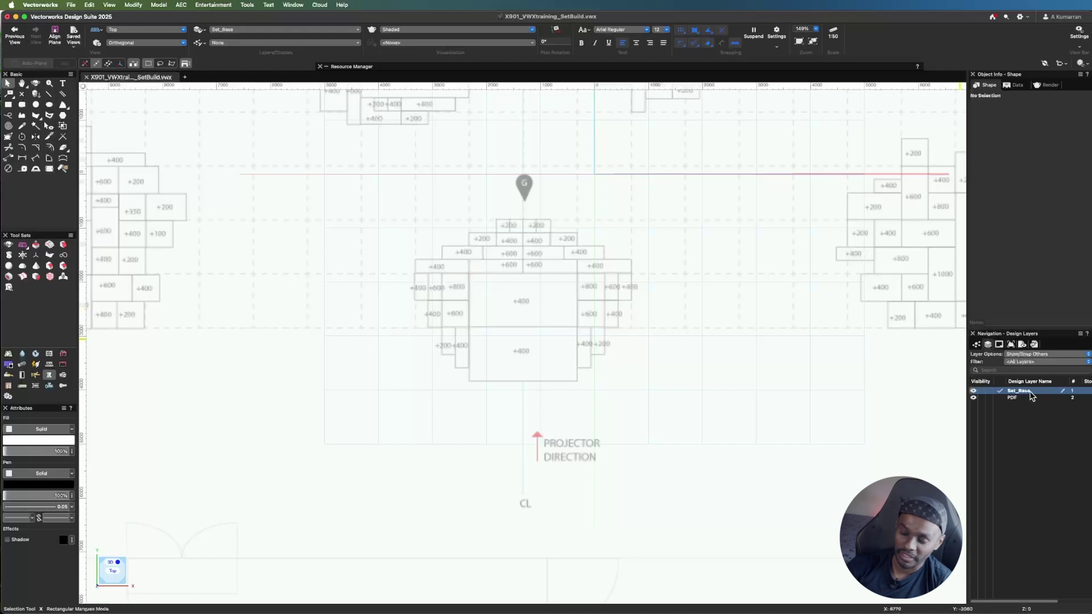
{"action": "left_click", "coordinate": [976, 344]}
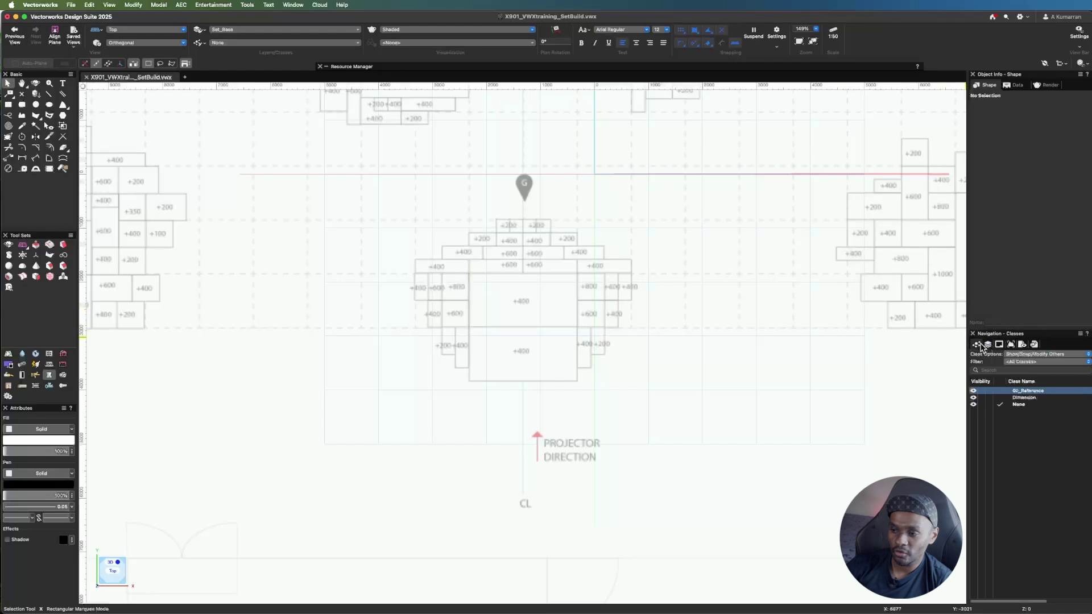
{"action": "right_click", "coordinate": [1032, 436]}
{"action": "left_click", "coordinate": [1045, 439]}
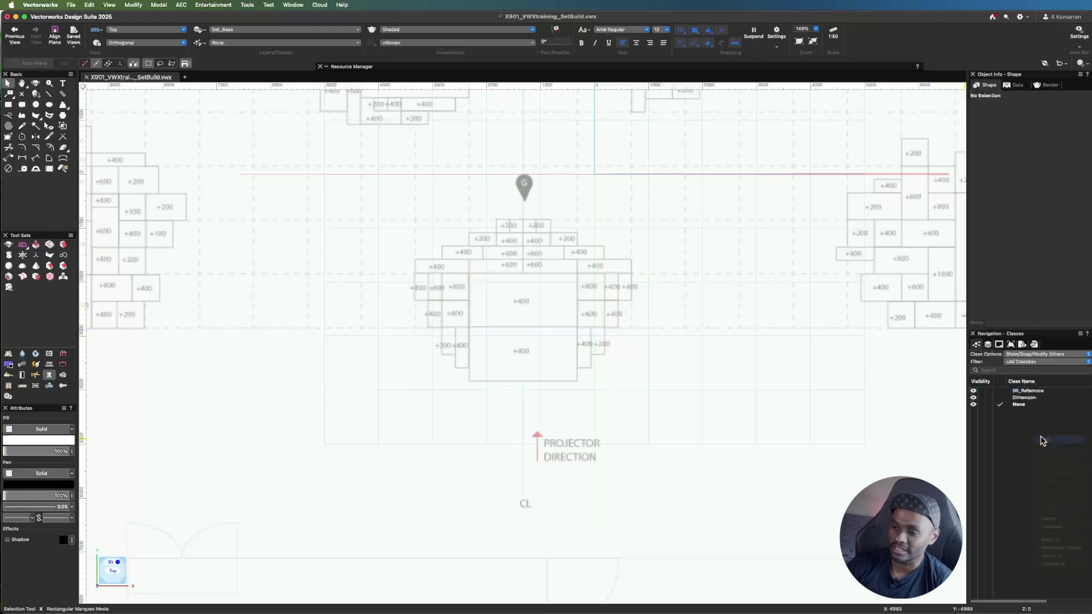
{"action": "type", "text": "01_Blocks"}
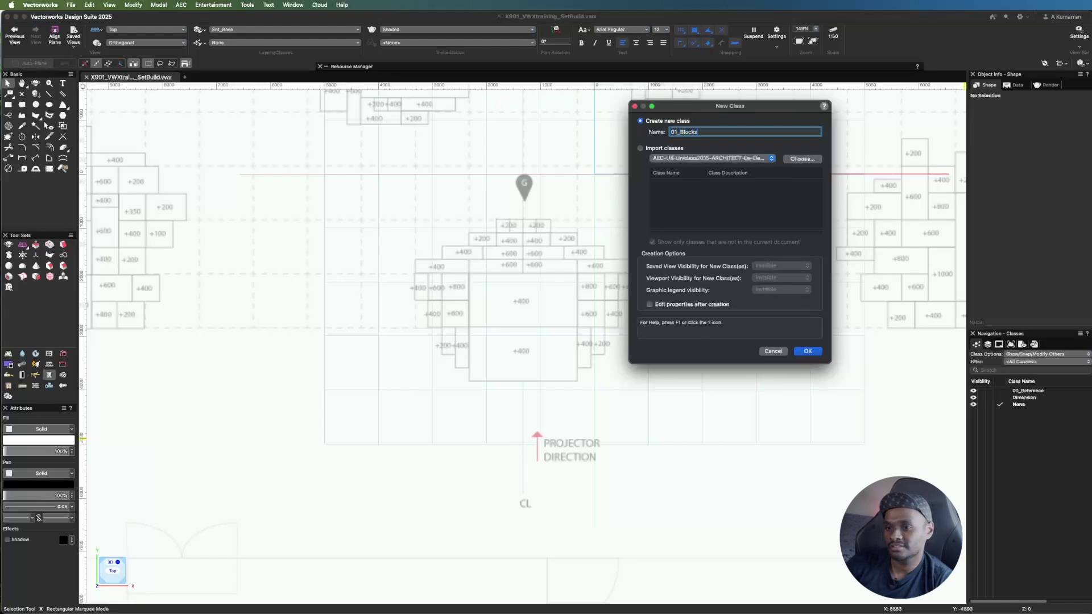
{"action": "key", "text": "Return"}
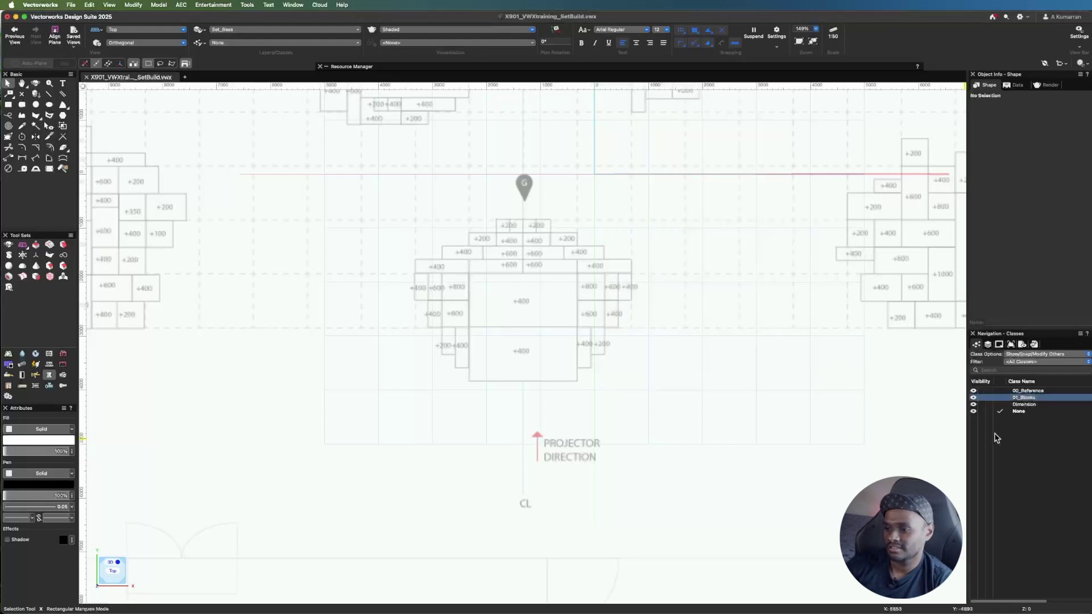
- Create a new class named 01_Cubes
{"action": "right_click", "coordinate": [1020, 462]}
{"action": "left_click", "coordinate": [1033, 466]}
{"action": "type", "text": "01"}
{"action": "key", "text": "Return"}
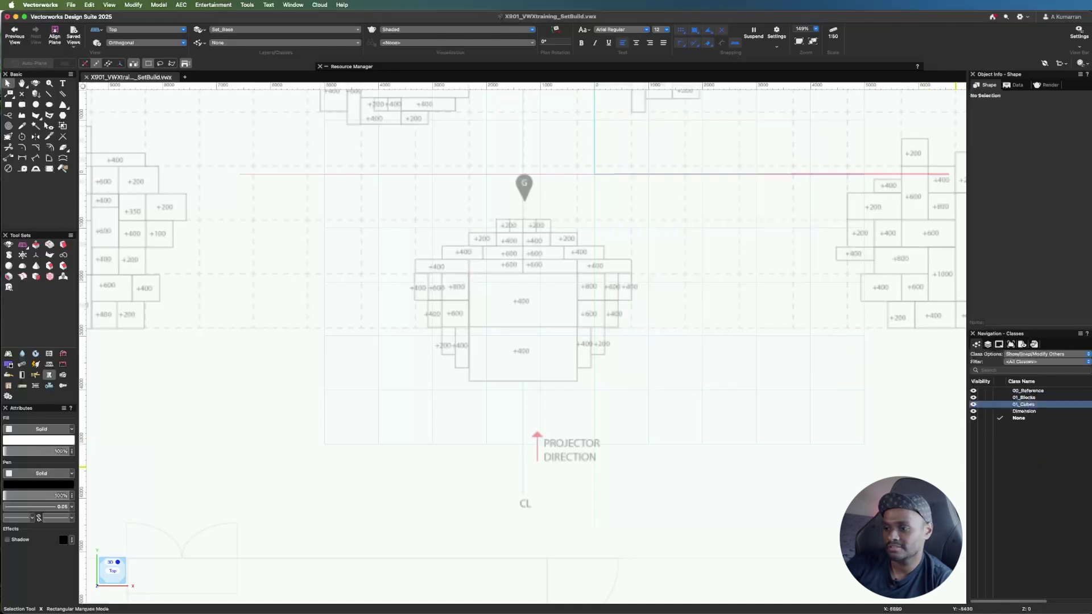
- Create a new class named 01_Risers
{"action": "right_click", "coordinate": [997, 501]}
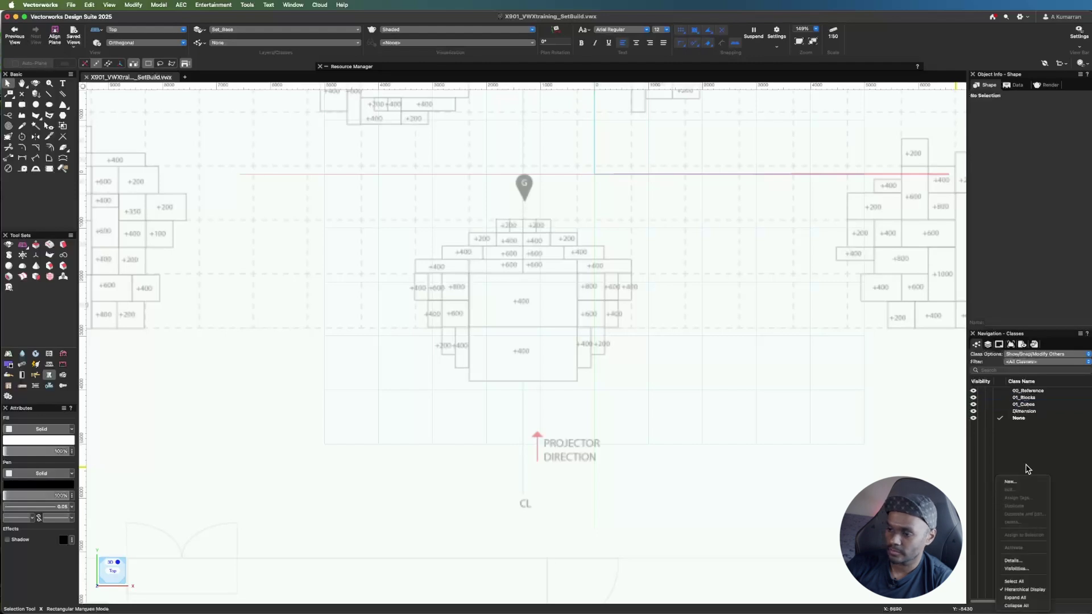
{"action": "left_click", "coordinate": [1022, 482]}
{"action": "type", "text": "01"}
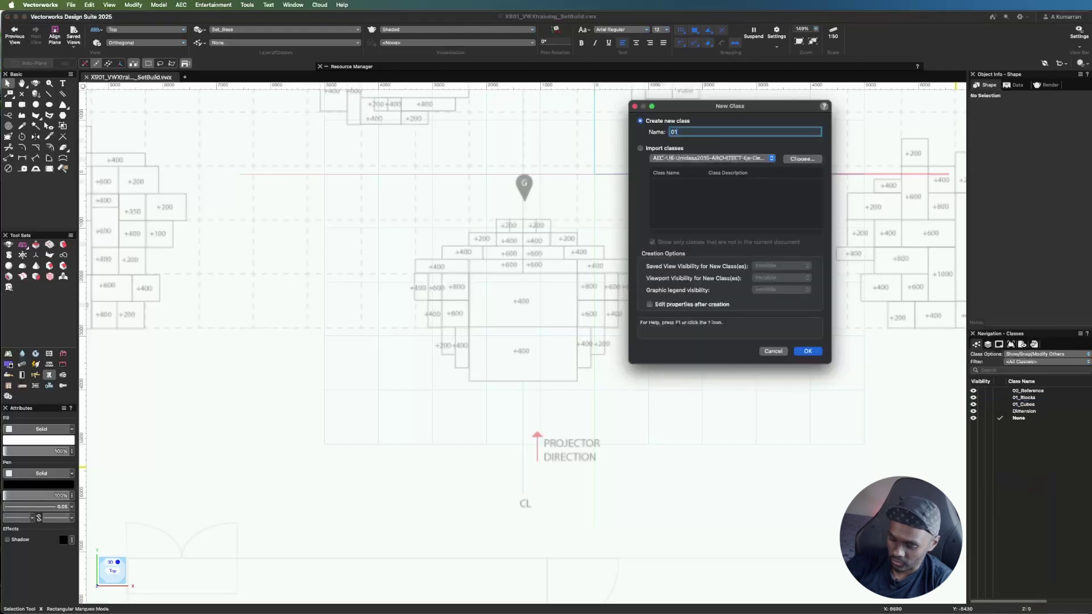
{"action": "type", "text": "_Risers"}
{"action": "key", "text": "Return"}
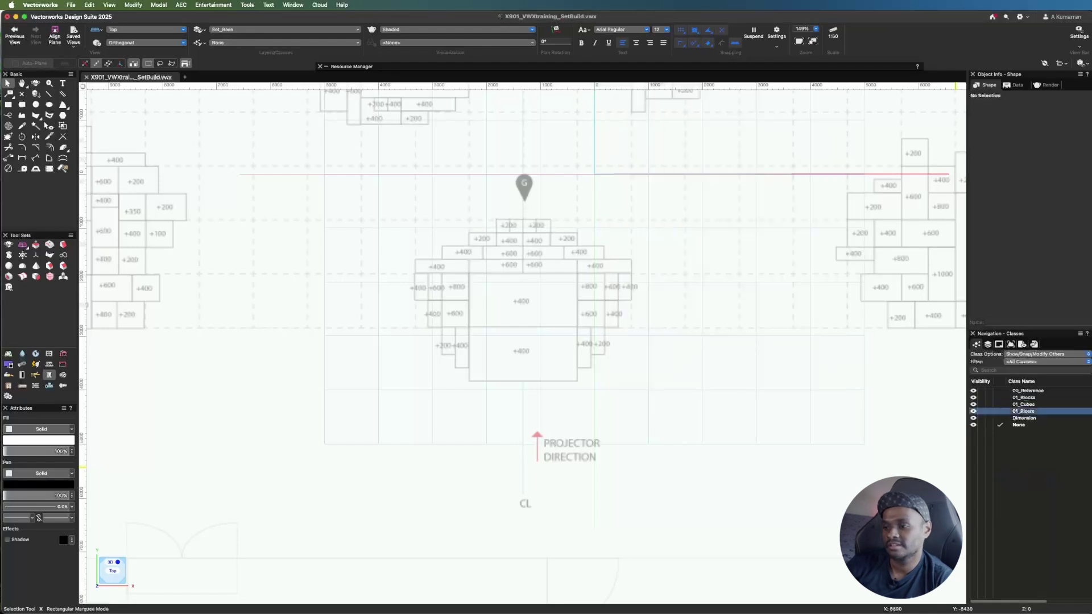
- Create a new class named 01_Polys
{"action": "right_click", "coordinate": [1024, 478]}
{"action": "left_click", "coordinate": [1033, 481]}
{"action": "type", "text": "01_Polys"}
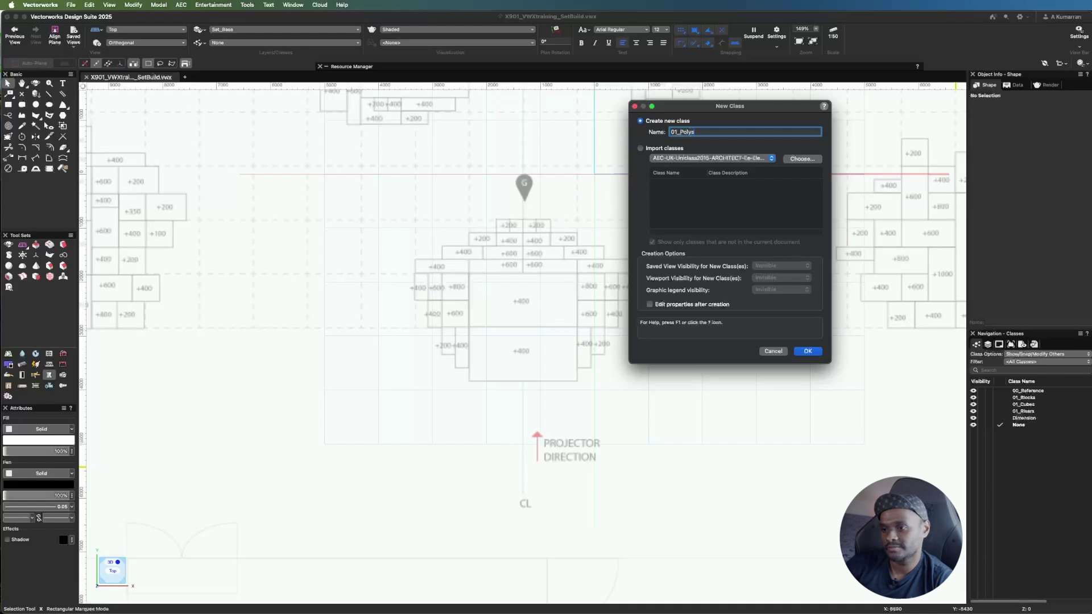
{"action": "key", "text": "Return"}
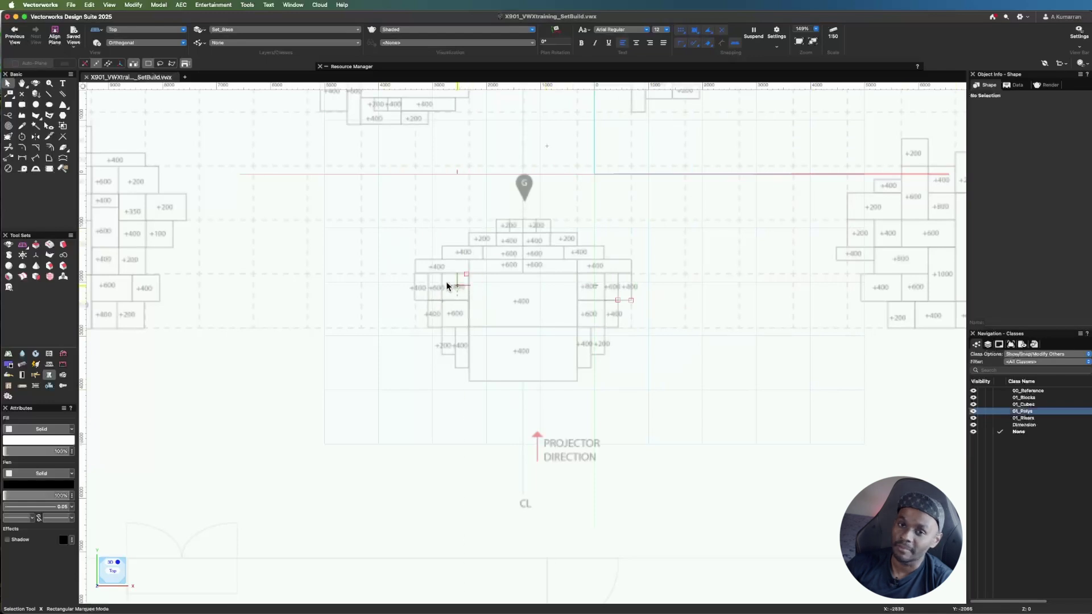
- Draw a rectangle about 550 by 1310 mm on the Set_Base layer, in the empty area left of set piece G
{"action": "scroll", "coordinate": [394, 285], "scroll_direction": "up", "scroll_amount": 3}
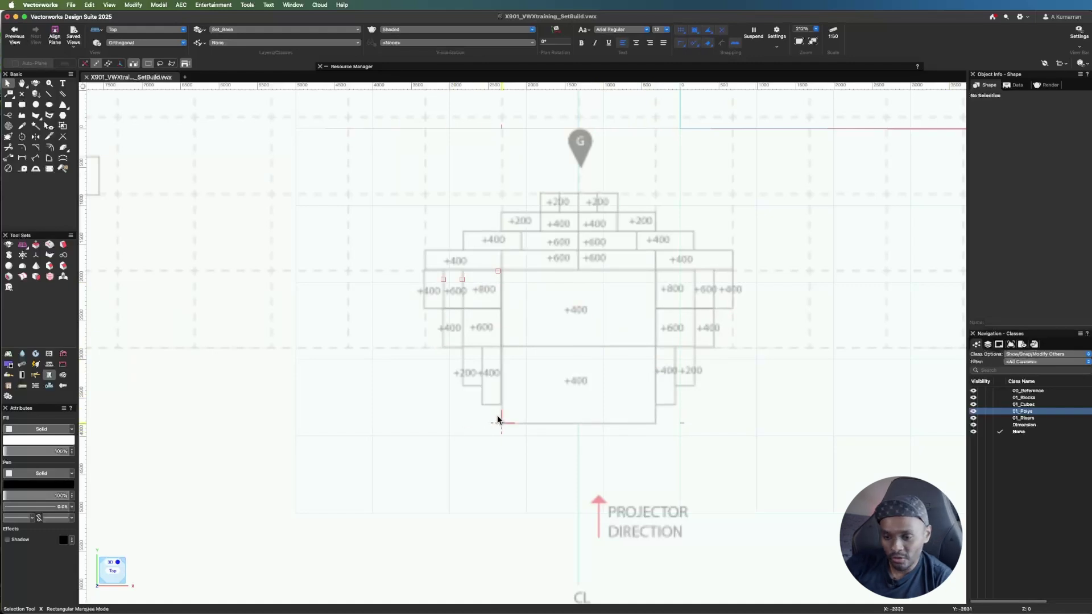
{"action": "scroll", "coordinate": [498, 417], "scroll_direction": "up", "scroll_amount": 3}
{"action": "scroll", "coordinate": [519, 336], "scroll_direction": "down", "scroll_amount": 2}
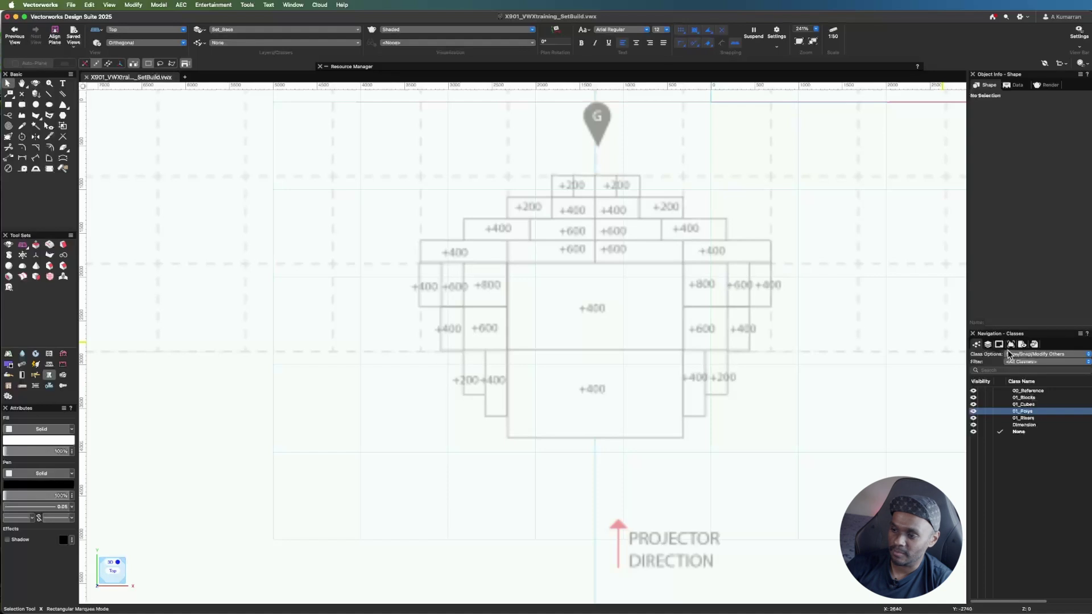
{"action": "left_click", "coordinate": [989, 345]}
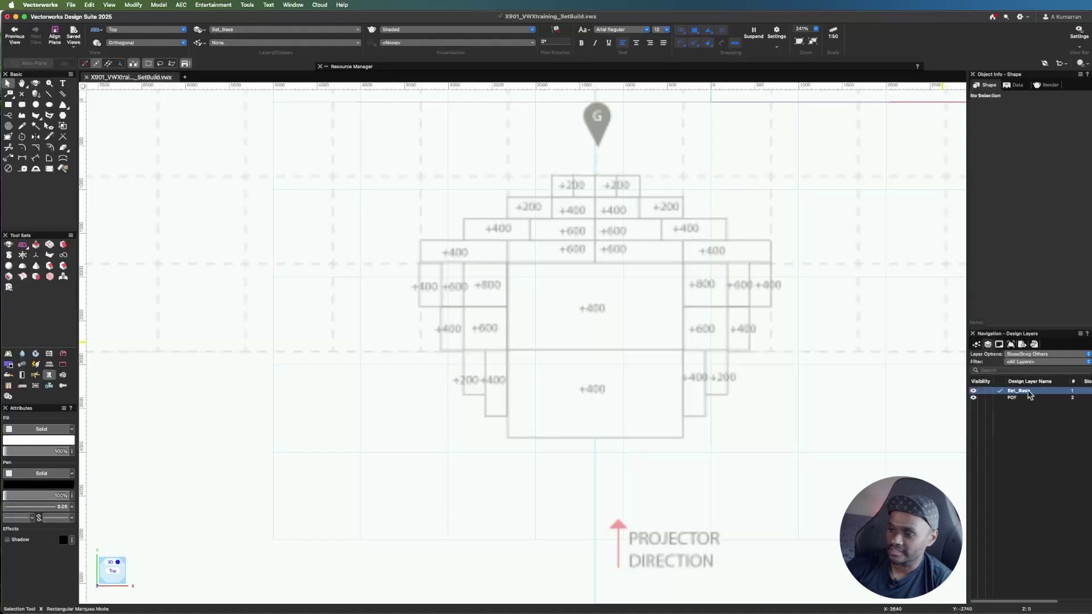
{"action": "left_click", "coordinate": [976, 345]}
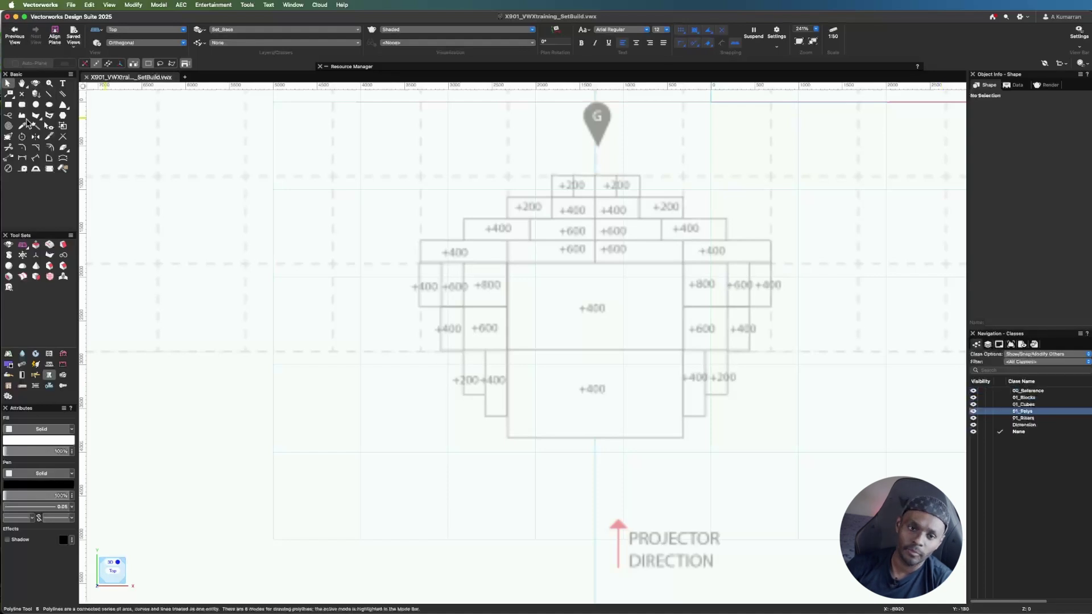
{"action": "left_click", "coordinate": [8, 104]}
{"action": "left_click", "coordinate": [268, 300]}
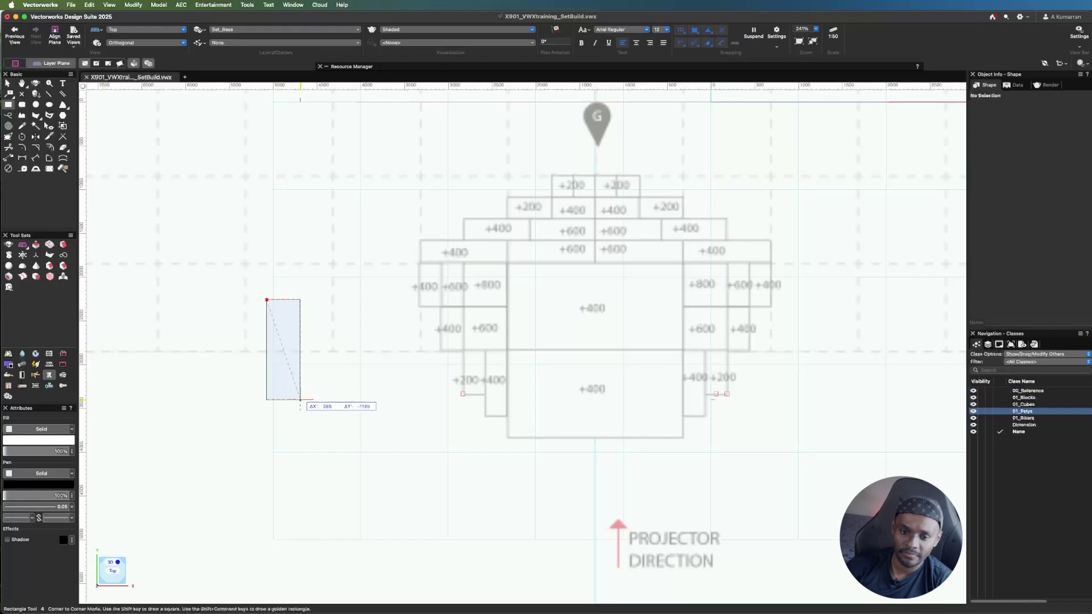
{"action": "left_click", "coordinate": [314, 414]}
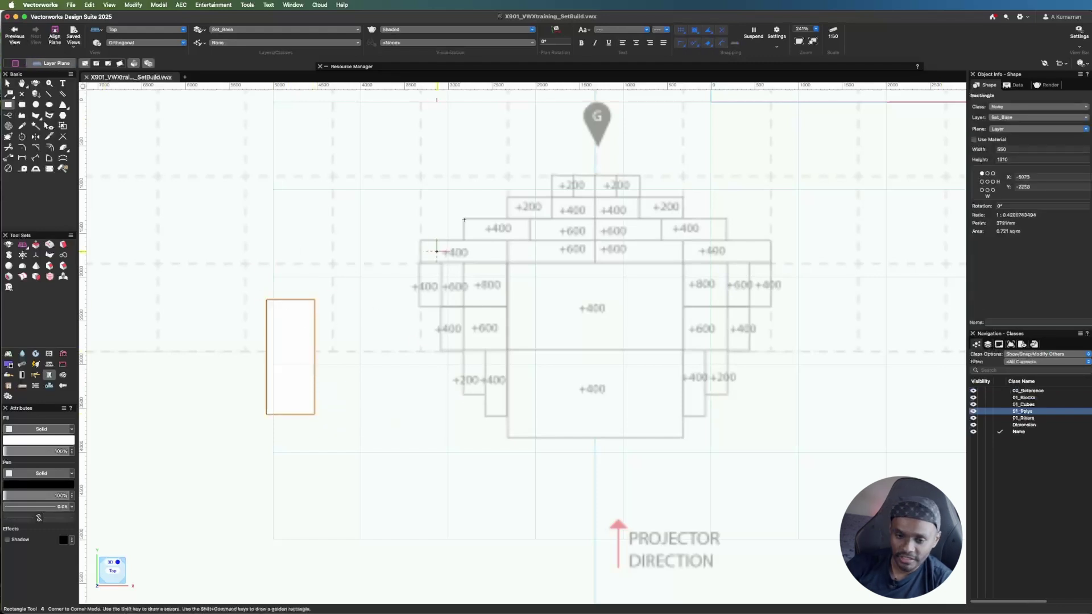
{"action": "key", "text": "x"}
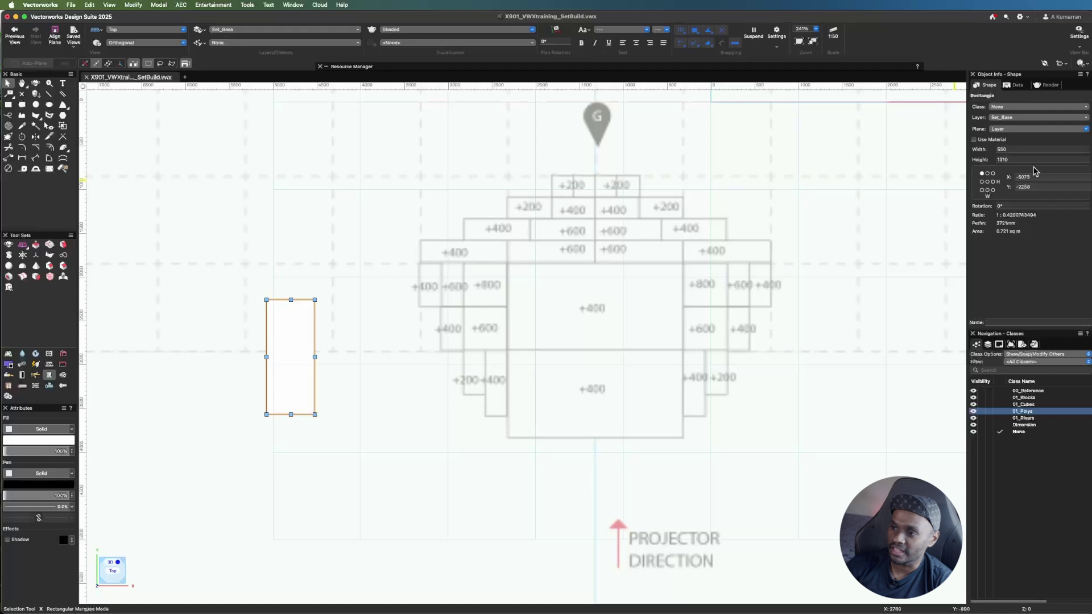
- Set the rectangle's width to 250 mm and its height to 750 mm
{"action": "left_click", "coordinate": [1025, 150]}
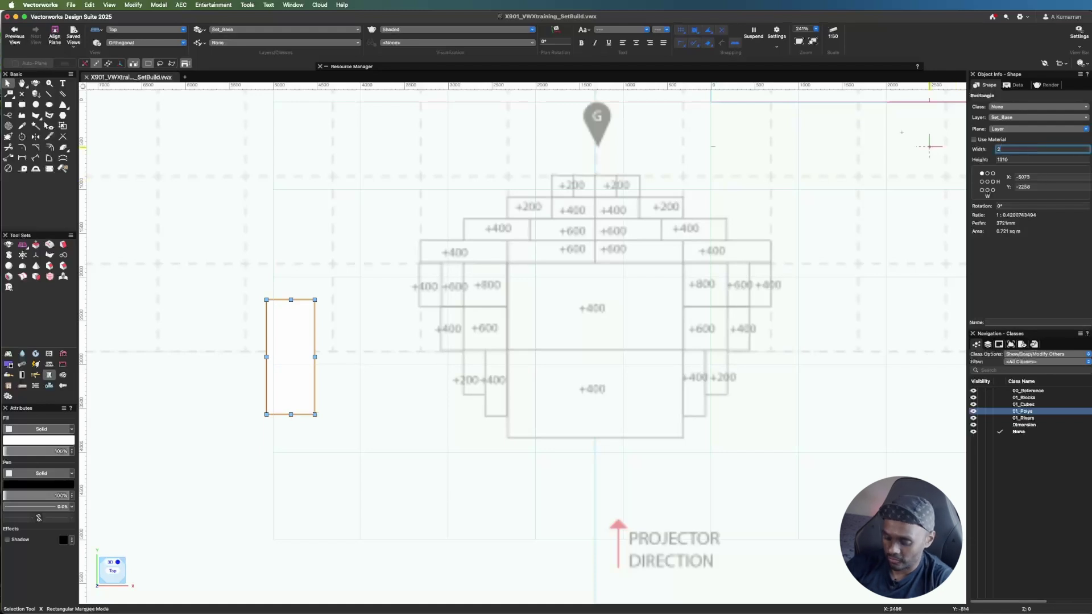
{"action": "type", "text": "250"}
{"action": "key", "text": "Tab"}
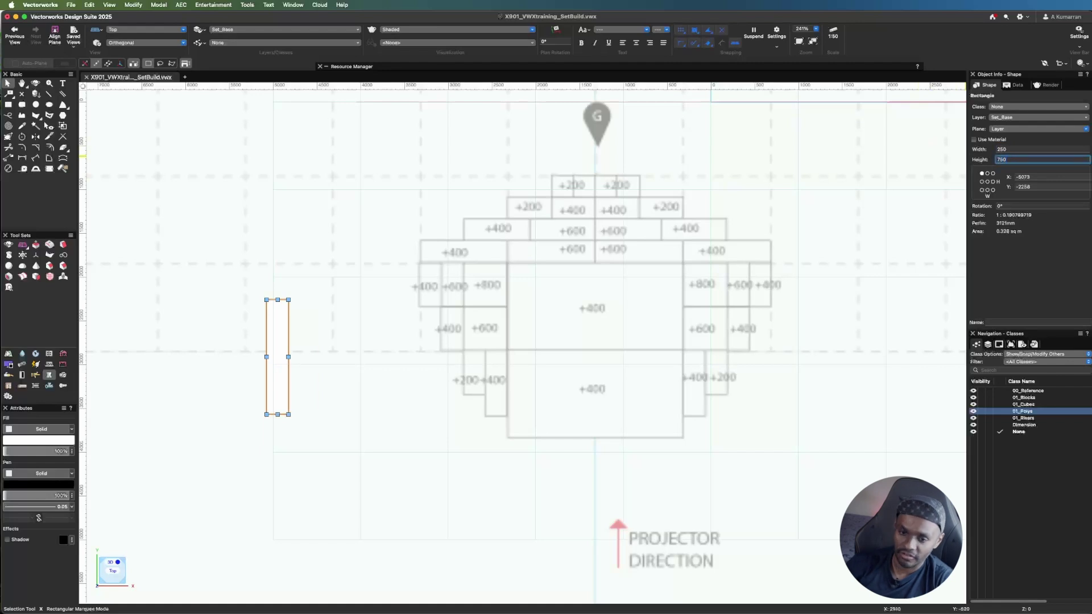
{"action": "key", "text": "Return"}
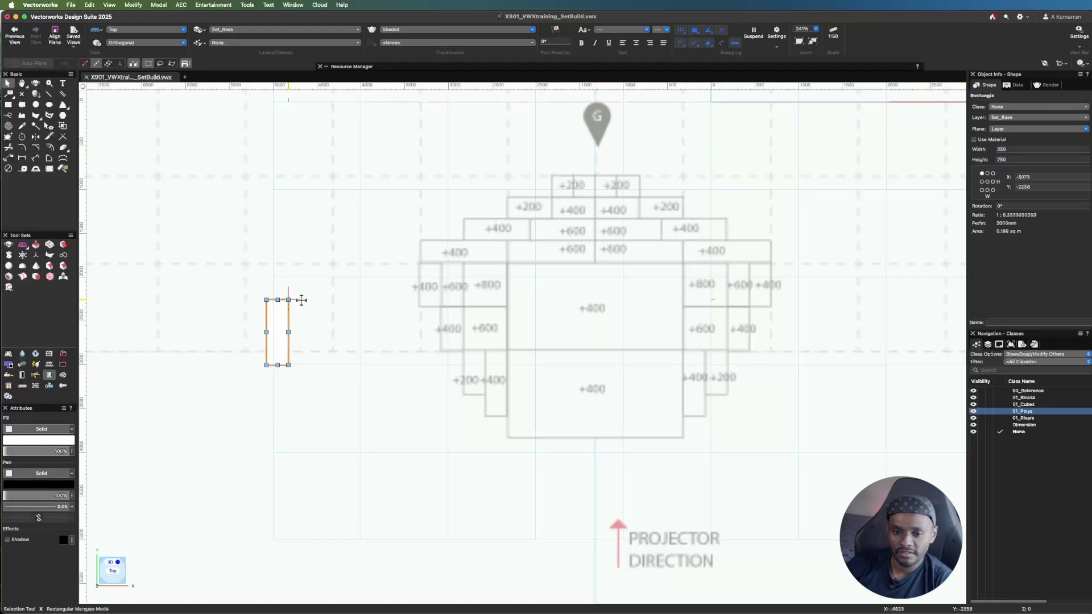
- Snap the rectangle onto the +400 block left of set piece G's lower platform and place three copies in the empty area beside it
{"action": "left_click_drag", "start_coordinate": [287, 300], "coordinate": [507, 352]}
{"action": "left_click", "coordinate": [490, 478]}
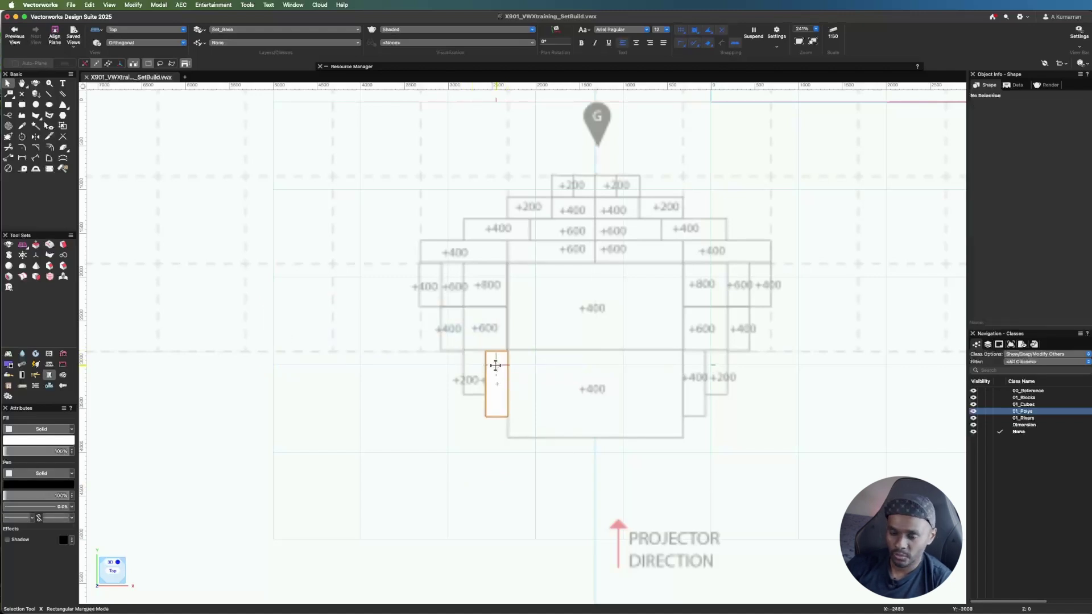
{"action": "left_click_drag", "start_coordinate": [489, 364], "coordinate": [284, 377], "text": "alt"}
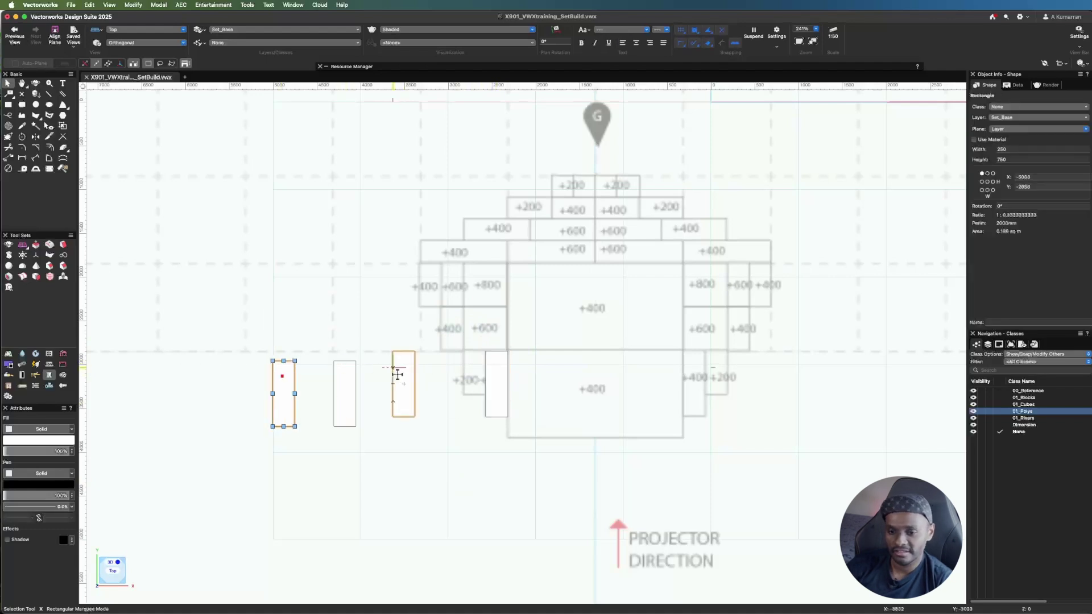
- Set the height of the middle rectangle copy to 500 mm
{"action": "left_click", "coordinate": [348, 383]}
{"action": "left_click", "coordinate": [1022, 159]}
{"action": "type", "text": "500"}
{"action": "key", "text": "Return"}
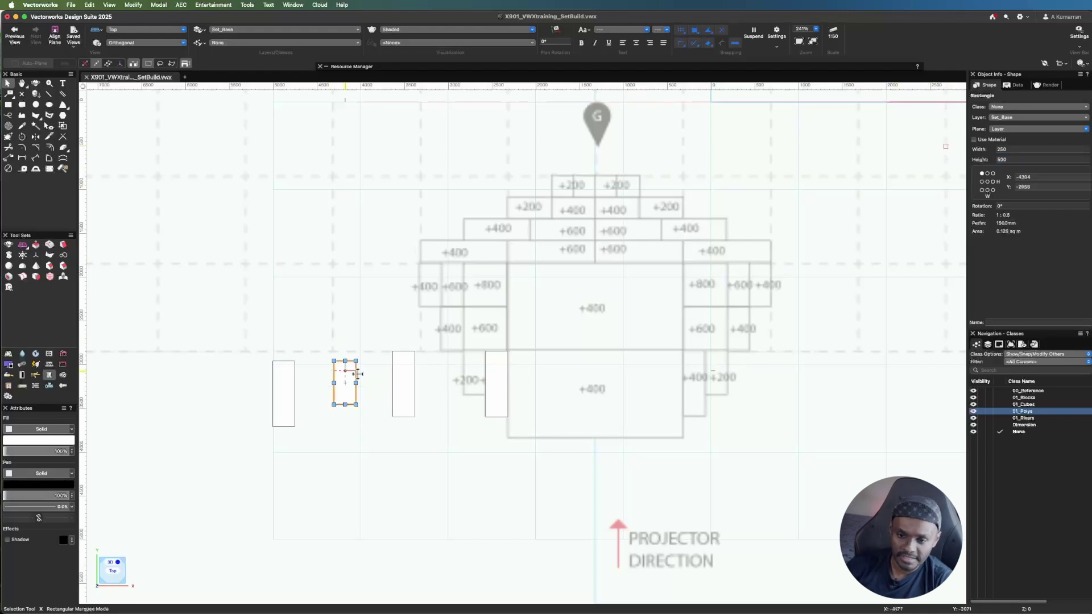
- Resize the rectangle copy nearest the set piece to a 500 by 500 mm square
{"action": "left_click", "coordinate": [408, 378]}
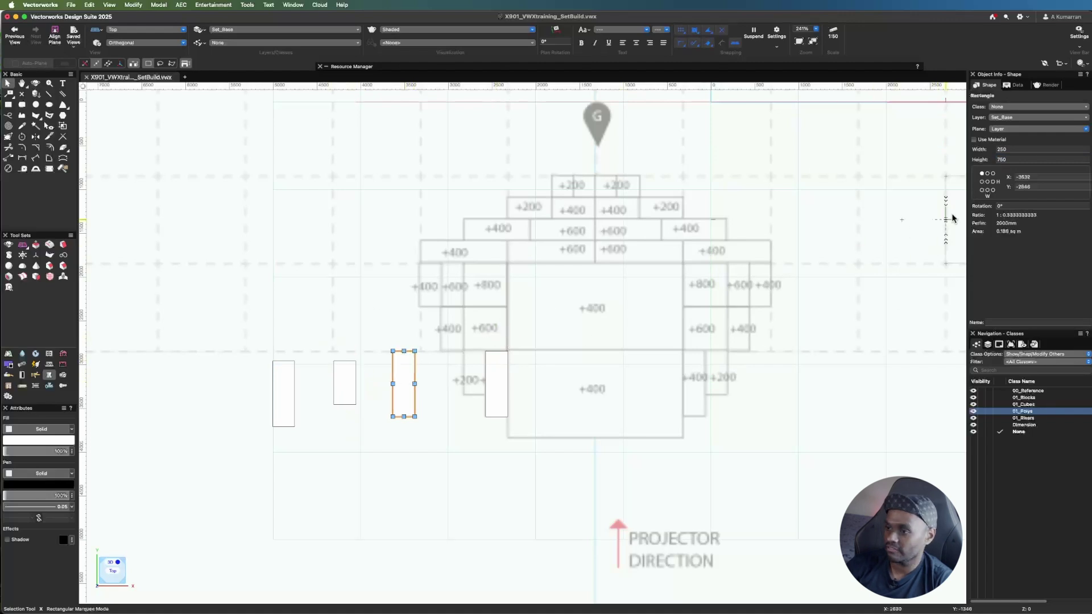
{"action": "left_click_drag", "start_coordinate": [1019, 151], "coordinate": [949, 140]}
{"action": "type", "text": "500"}
{"action": "key", "text": "Tab"}
{"action": "key", "text": "Return"}
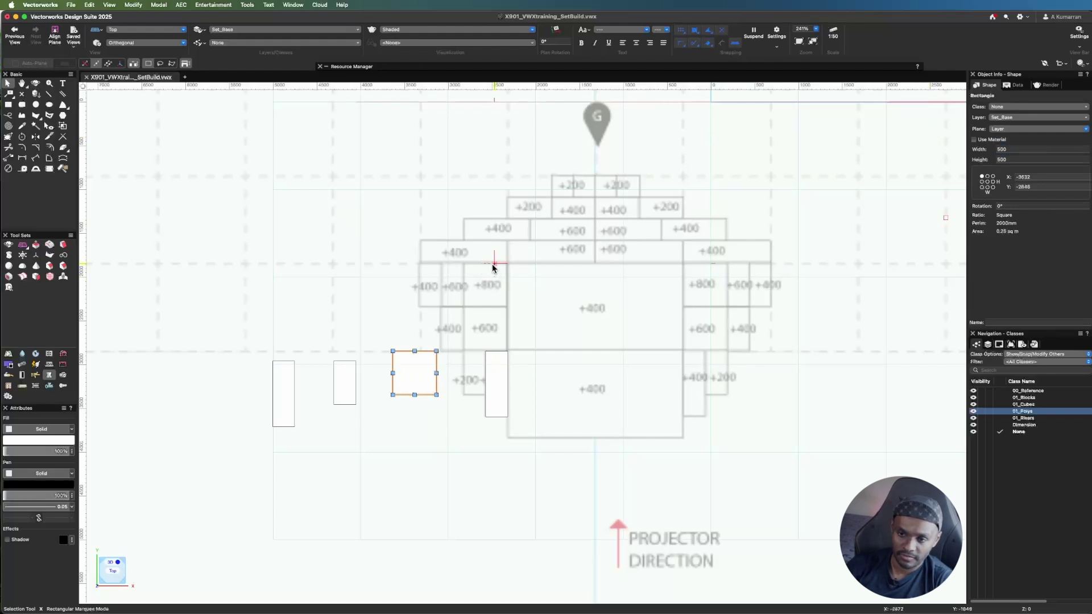
- Resize the leftmost rectangle copy to 1000 mm wide by 250 mm high and move it up, clear of the other copies
{"action": "left_click", "coordinate": [281, 401]}
{"action": "left_click", "coordinate": [1028, 149]}
{"action": "type", "text": "1000"}
{"action": "key", "text": "Tab"}
{"action": "type", "text": "2"}
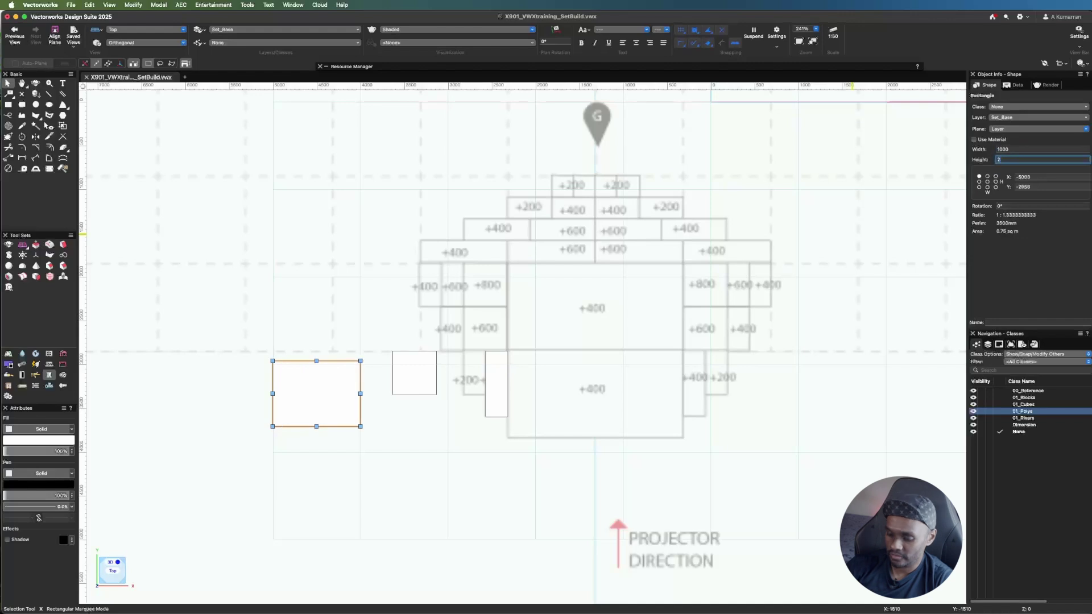
{"action": "type", "text": "50"}
{"action": "key", "text": "Return"}
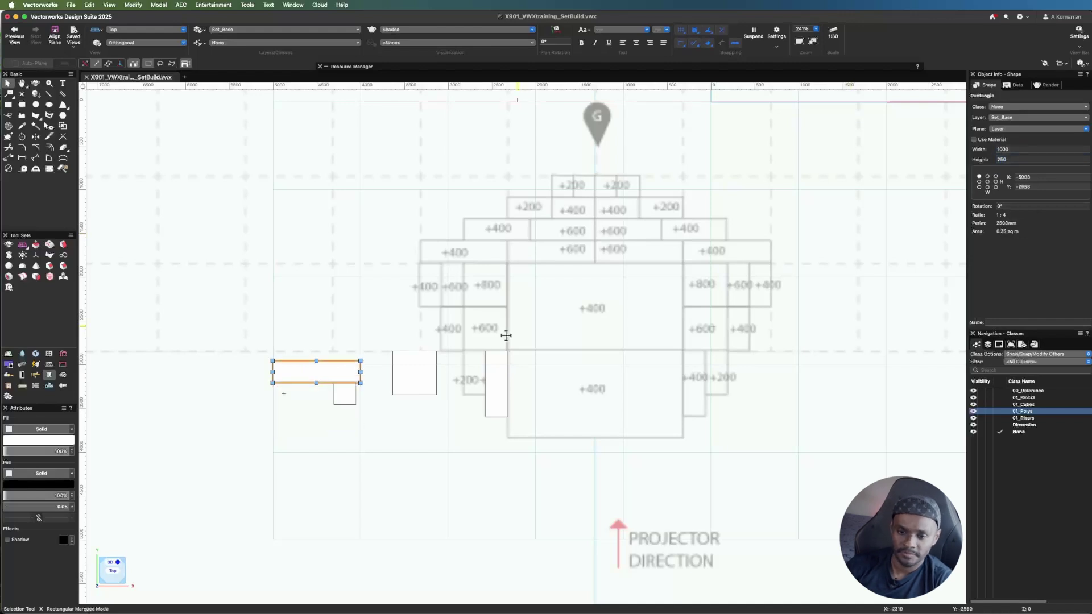
{"action": "left_click_drag", "start_coordinate": [353, 364], "coordinate": [353, 266]}
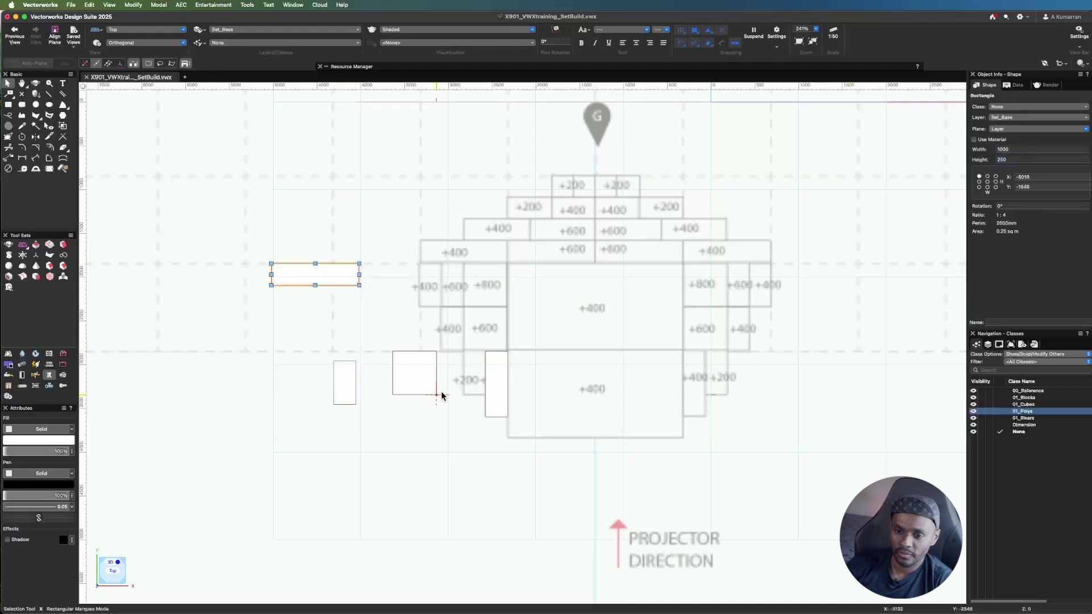
- Snap the 500 mm square onto the left +600 block of set piece G and copy it onto the +800 block above
{"action": "left_click_drag", "start_coordinate": [437, 395], "coordinate": [507, 351]}
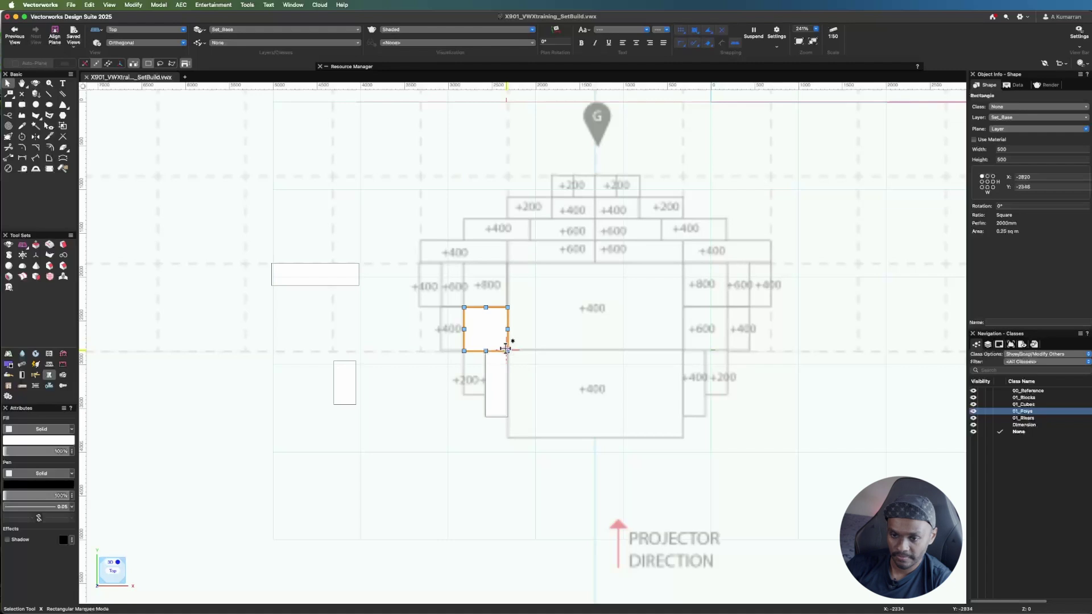
{"action": "left_click_drag", "start_coordinate": [506, 349], "coordinate": [505, 302]}
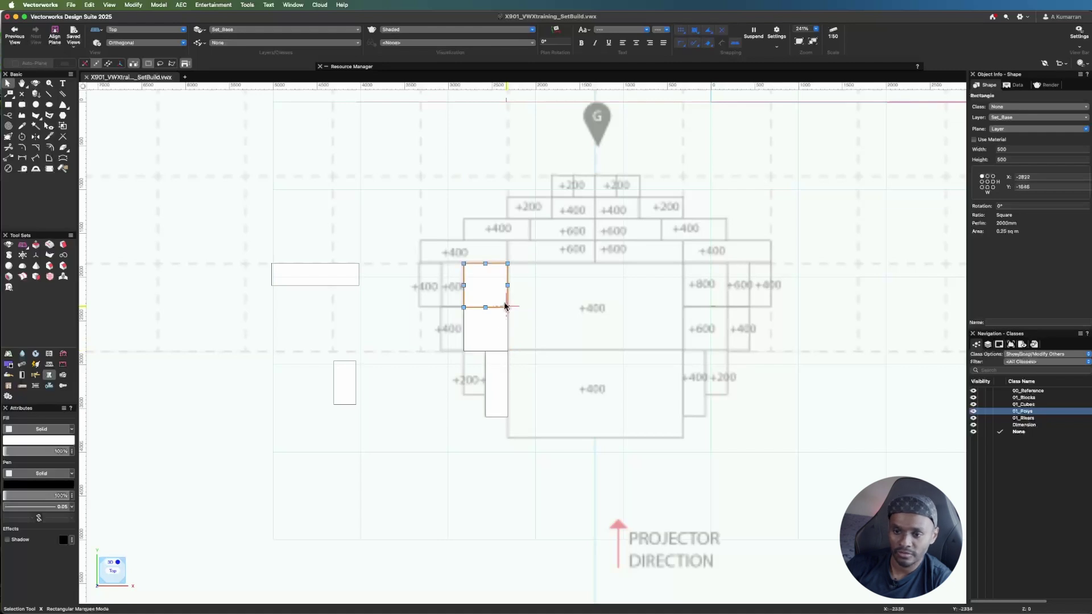
- Align the lower right corner of the square on the +800 block precisely with the upper right corner of the square below
{"action": "scroll", "coordinate": [505, 304], "scroll_direction": "up", "scroll_amount": 10}
{"action": "mouse_move", "coordinate": [495, 356]}
{"action": "left_mouse_down"}
{"action": "mouse_move", "coordinate": [509, 332]}
{"action": "mouse_move", "coordinate": [500, 365]}
{"action": "left_mouse_up"}
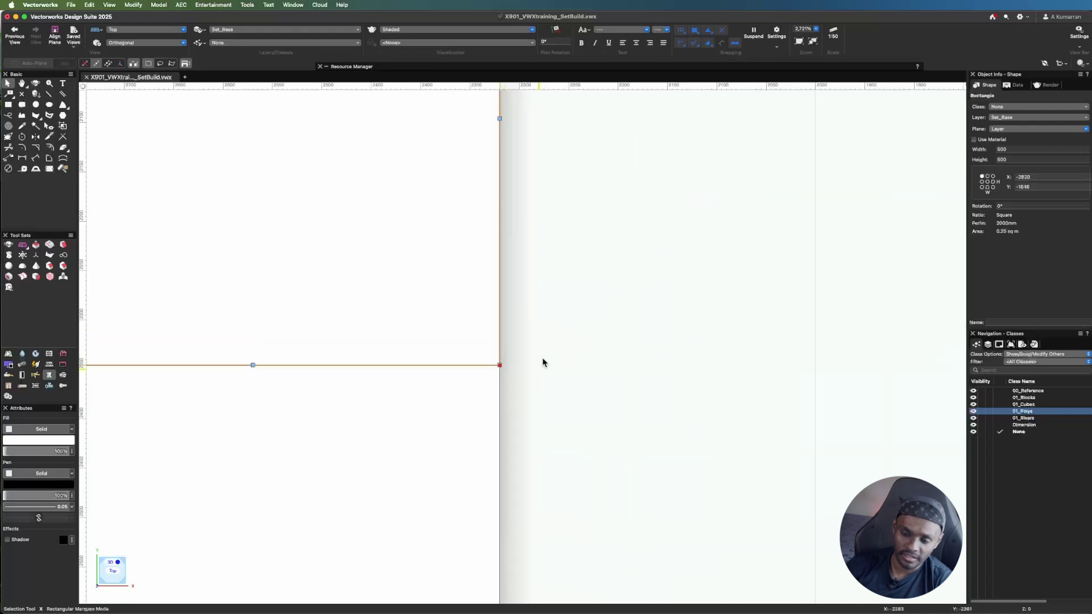
{"action": "scroll", "coordinate": [571, 369], "scroll_direction": "down", "scroll_amount": 10}
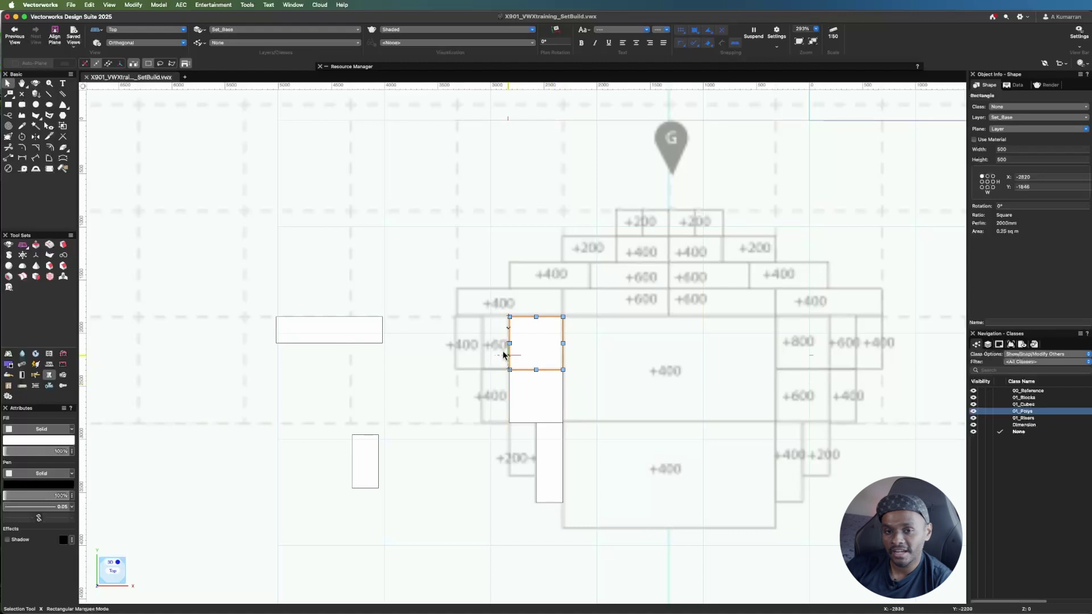
- Check the alignment of the two stacked squares and set the class options to Show Others
{"action": "scroll", "coordinate": [563, 412], "scroll_direction": "up", "scroll_amount": 4}
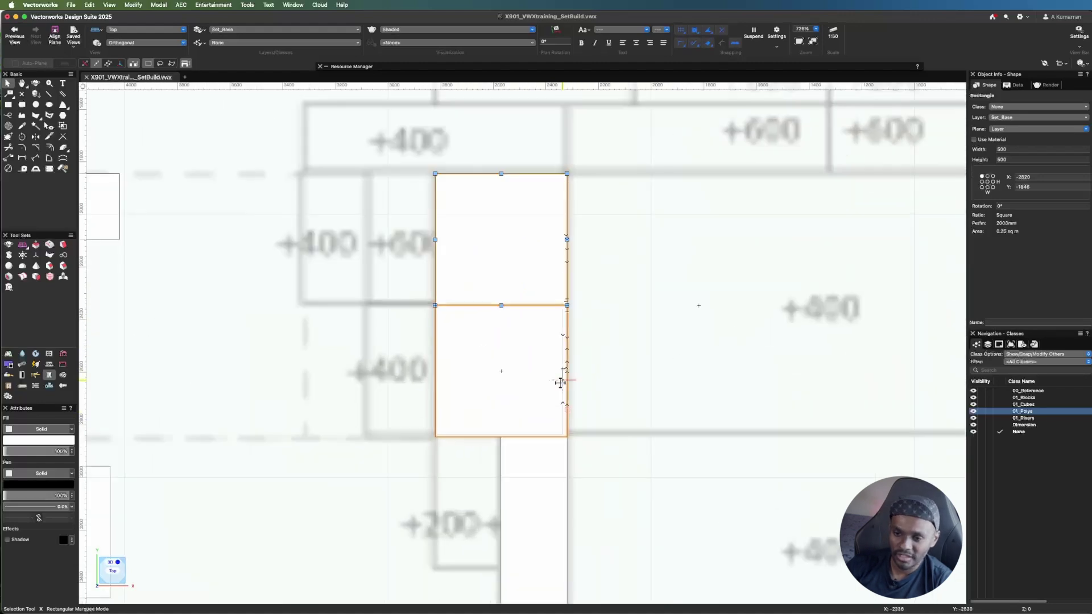
{"action": "scroll", "coordinate": [554, 393], "scroll_direction": "down", "scroll_amount": 3}
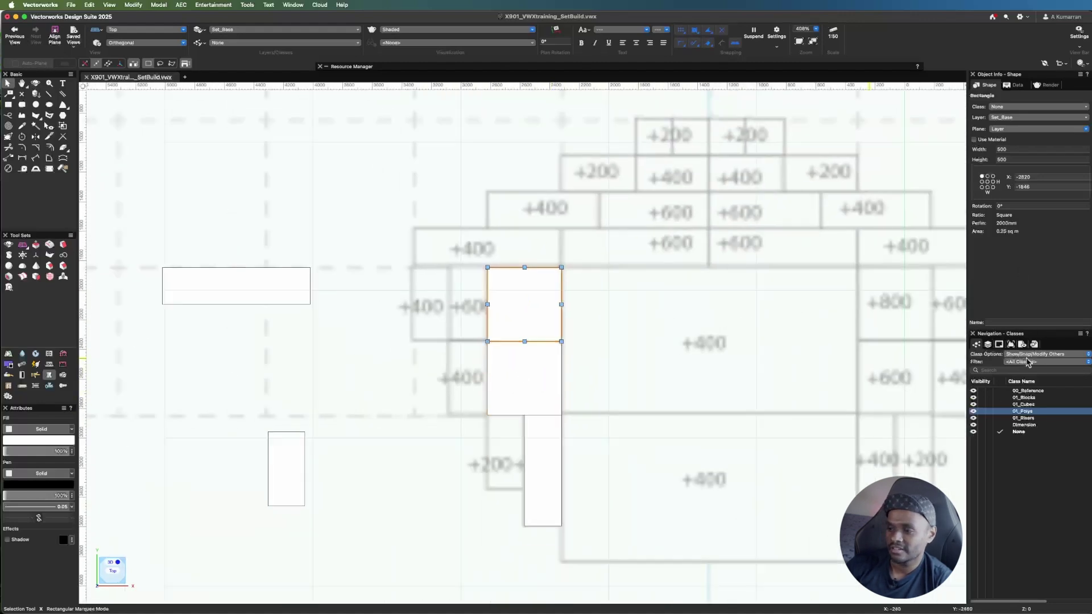
{"action": "left_click", "coordinate": [1048, 355]}
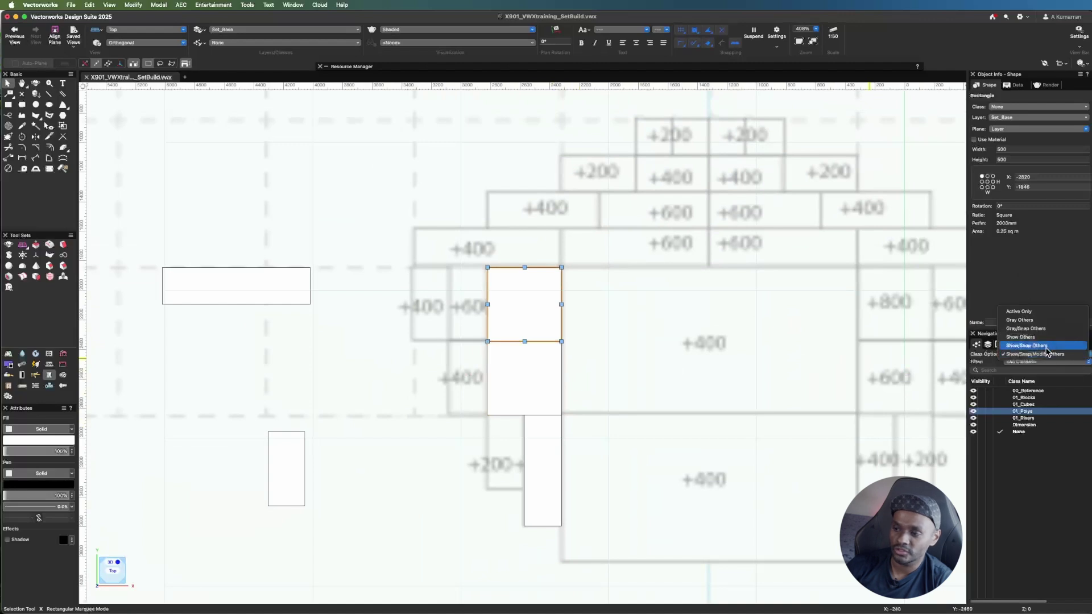
{"action": "left_click", "coordinate": [1026, 345]}
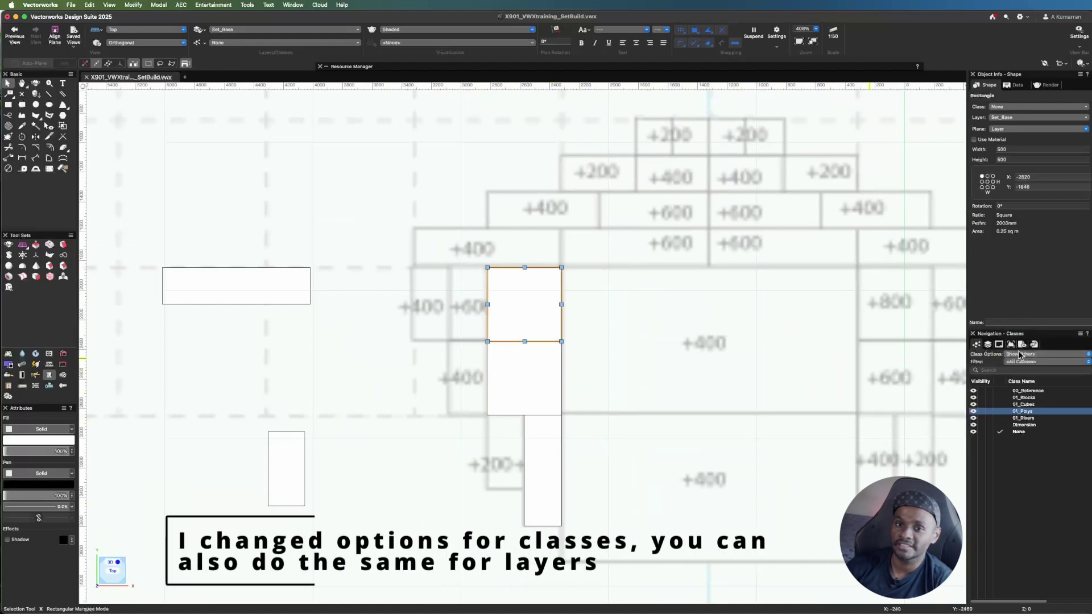
- Snap the 1000 by 250 mm rectangle onto the wide left +400 block above the +800 square and copy it across the whole row
{"action": "left_click", "coordinate": [156, 303]}
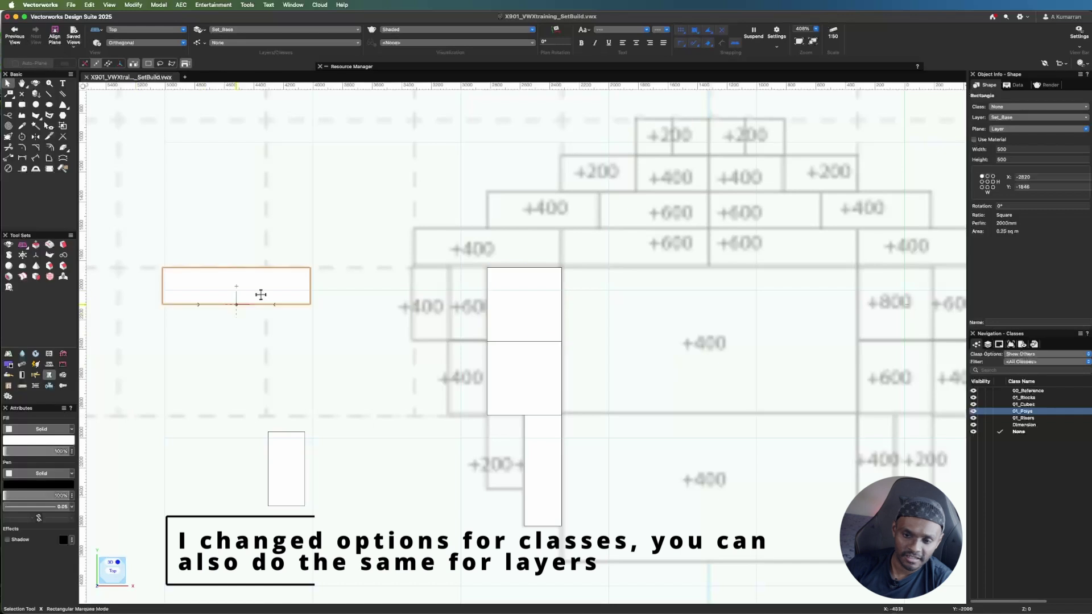
{"action": "left_click_drag", "start_coordinate": [309, 304], "coordinate": [562, 268]}
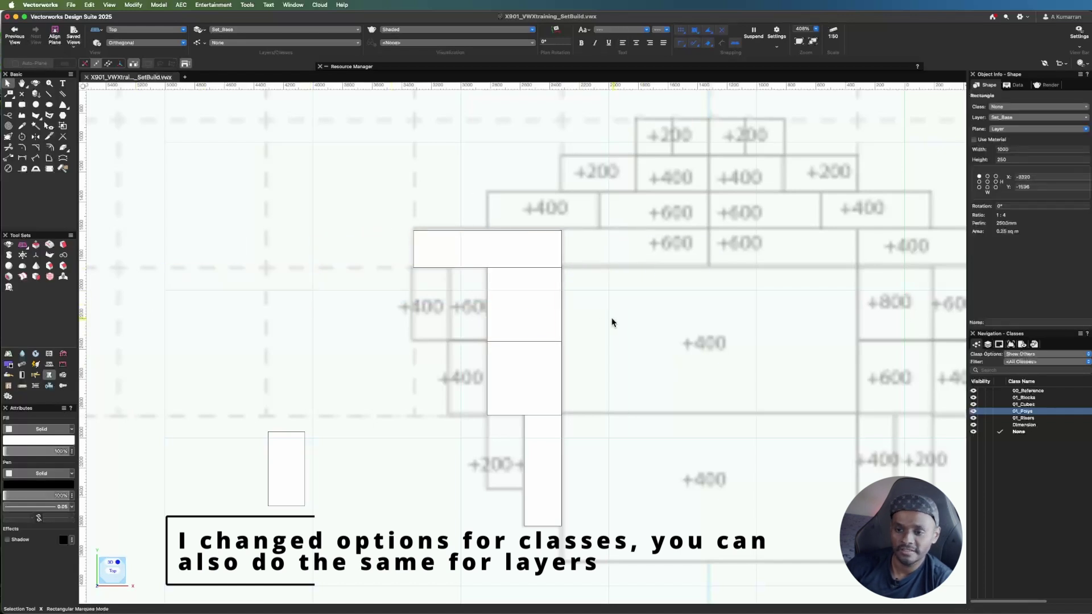
{"action": "scroll", "coordinate": [456, 446], "scroll_direction": "down", "scroll_amount": 2}
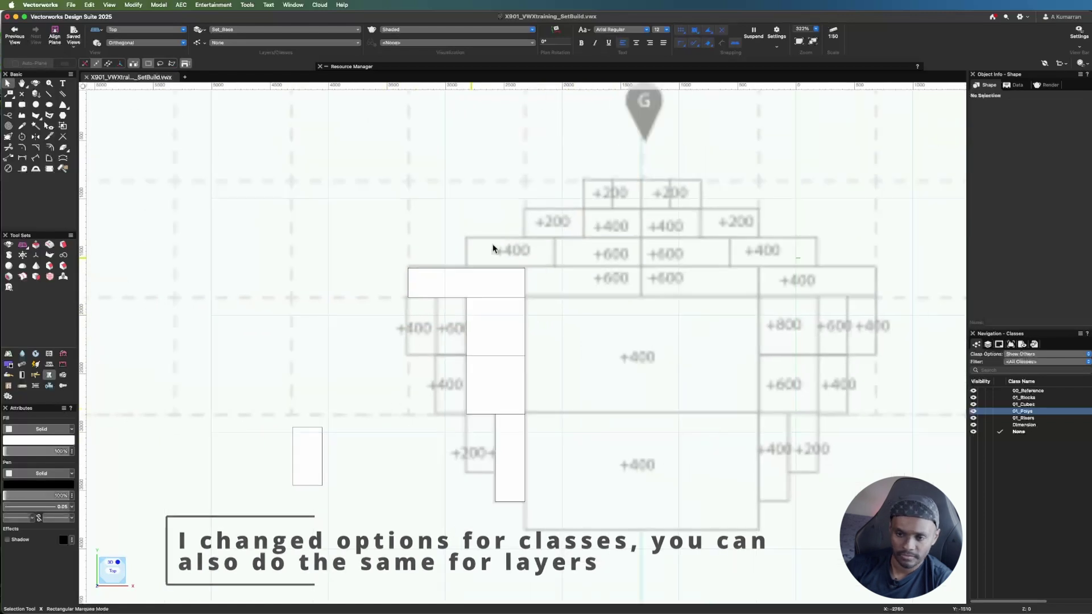
{"action": "left_click_drag", "start_coordinate": [405, 297], "coordinate": [762, 290], "text": "alt"}
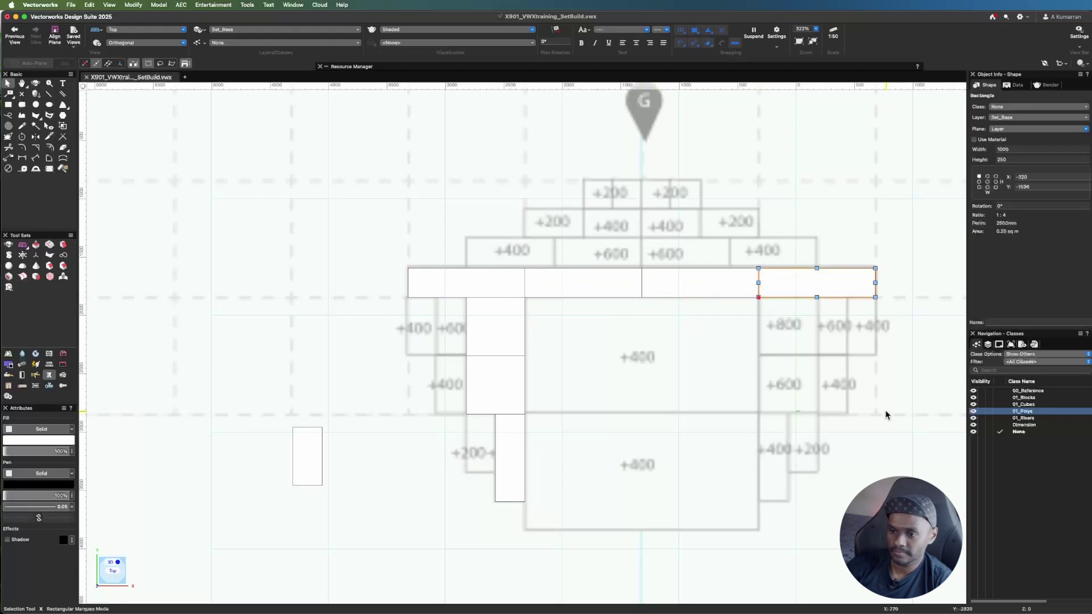
- Copy a rectangle onto the row above, set its width to 750 mm, and fill that row's four blocks with copies
{"action": "left_click", "coordinate": [886, 415]}
{"action": "left_click_drag", "start_coordinate": [876, 297], "coordinate": [817, 267]}
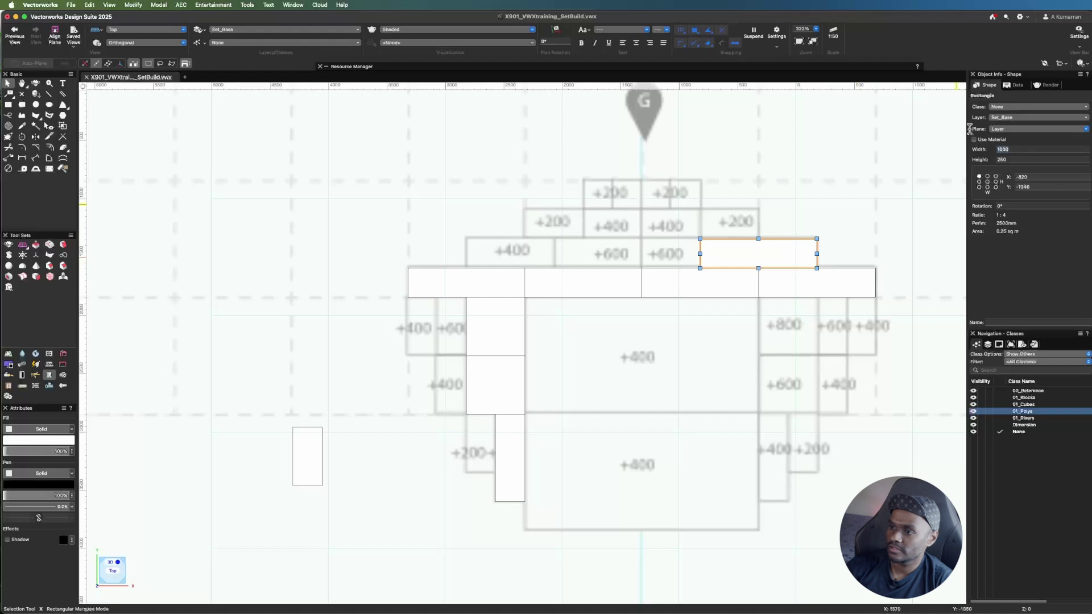
{"action": "key", "text": "Return"}
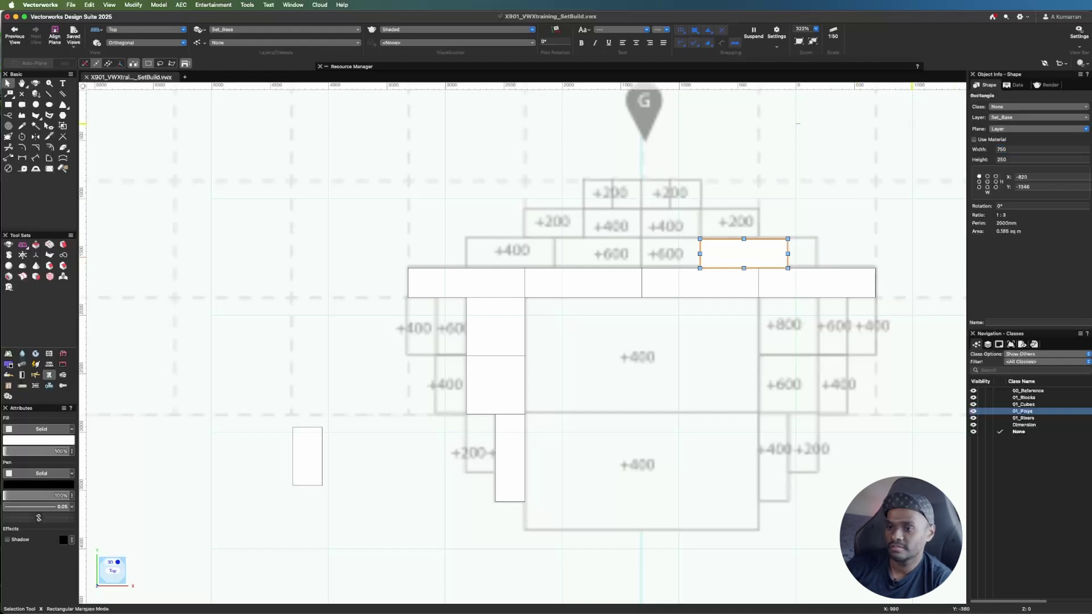
{"action": "left_click_drag", "start_coordinate": [768, 265], "coordinate": [733, 257]}
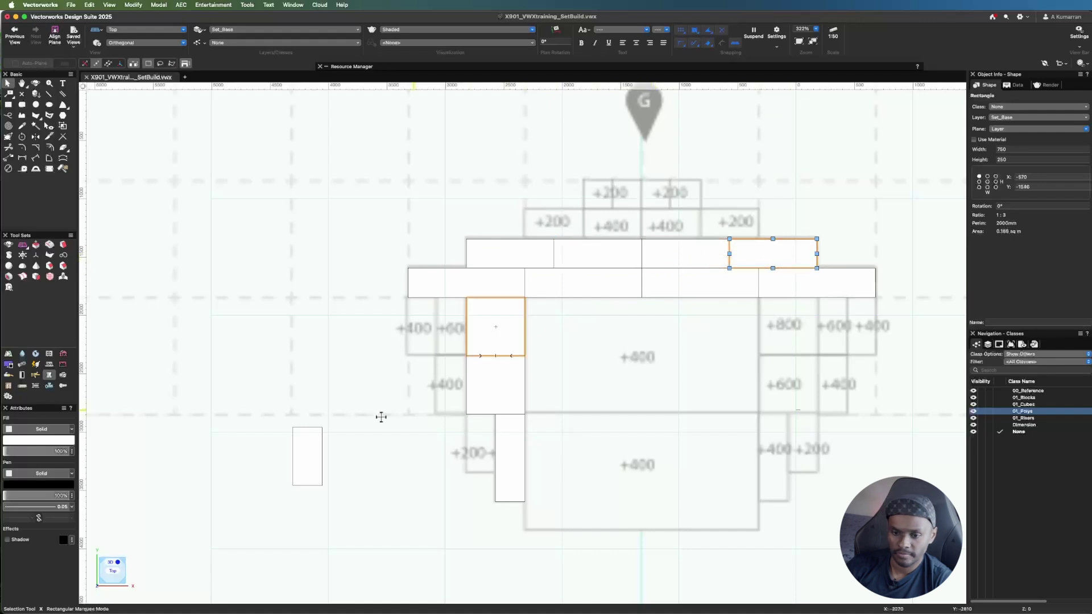
- Copy the 250 by 500 mm rectangle onto the left outer blocks, and copy the 500 mm squares and upper outer rectangles to the matching right-side blocks
{"action": "left_click", "coordinate": [296, 469]}
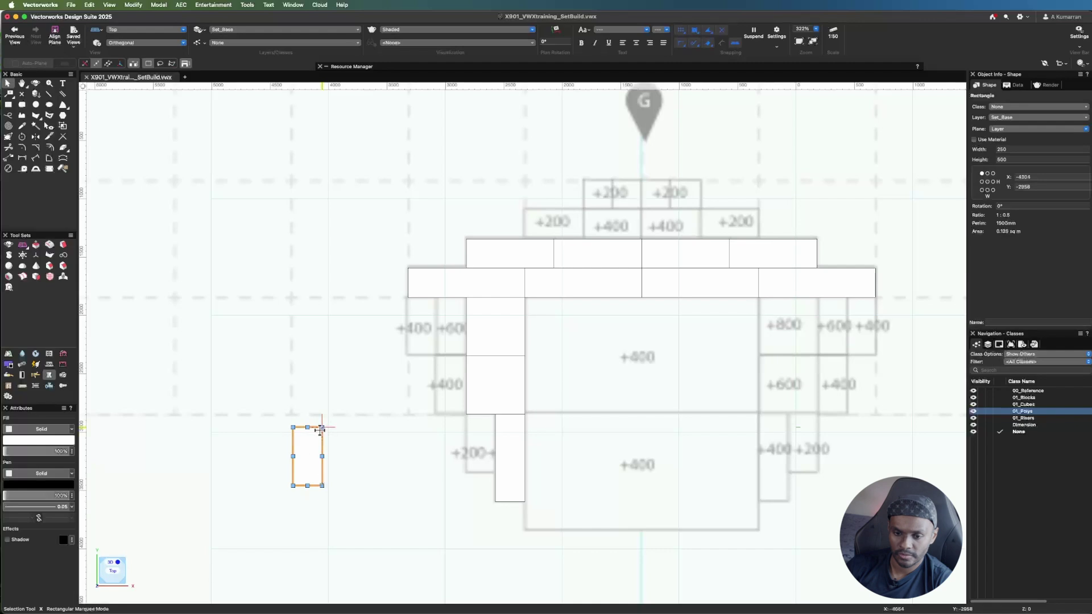
{"action": "left_click_drag", "start_coordinate": [380, 419], "coordinate": [434, 304], "text": "alt"}
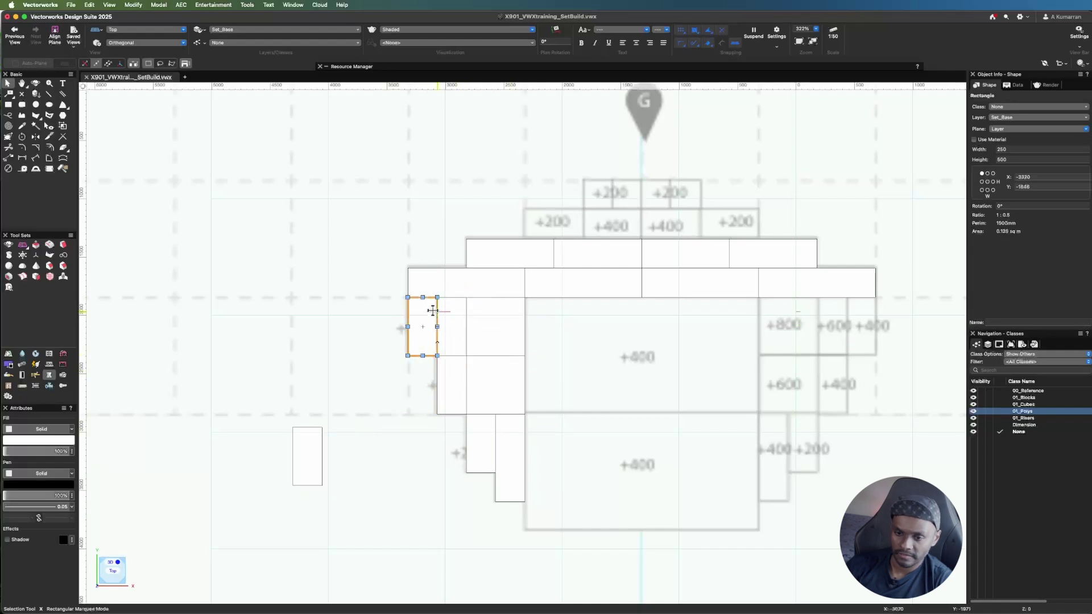
{"action": "left_click", "coordinate": [471, 300]}
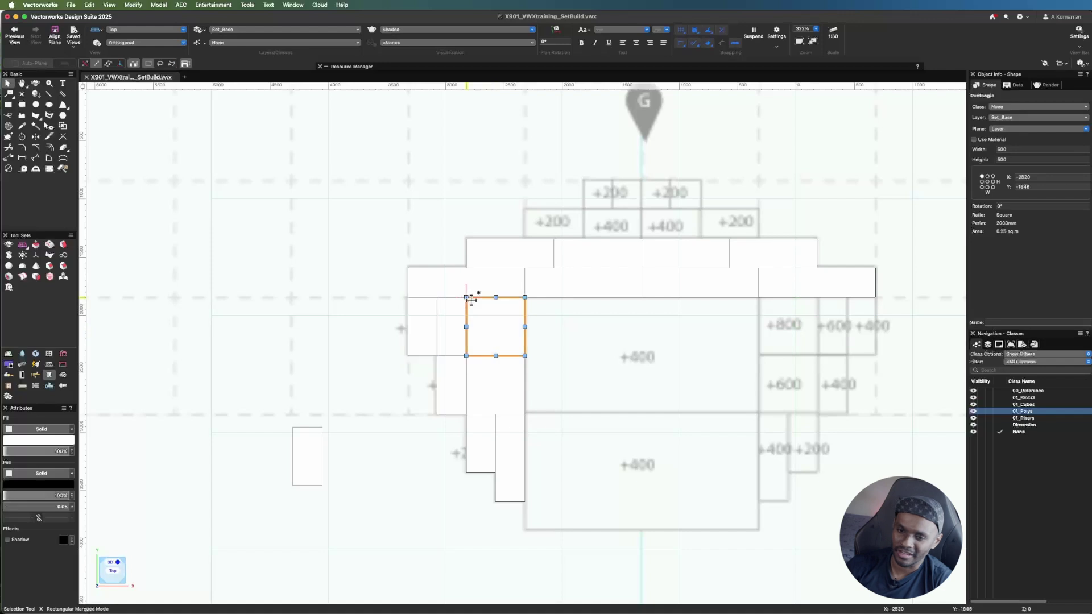
{"action": "left_click_drag", "start_coordinate": [735, 353], "coordinate": [771, 356], "text": "alt"}
{"action": "left_click", "coordinate": [447, 365]}
{"action": "left_click_drag", "start_coordinate": [440, 360], "coordinate": [848, 297], "text": "alt"}
- Copy the spare 250 by 500 mm rectangle onto the lower right +400 block and set its height to 750 mm
{"action": "left_click_drag", "start_coordinate": [295, 428], "coordinate": [759, 415]}
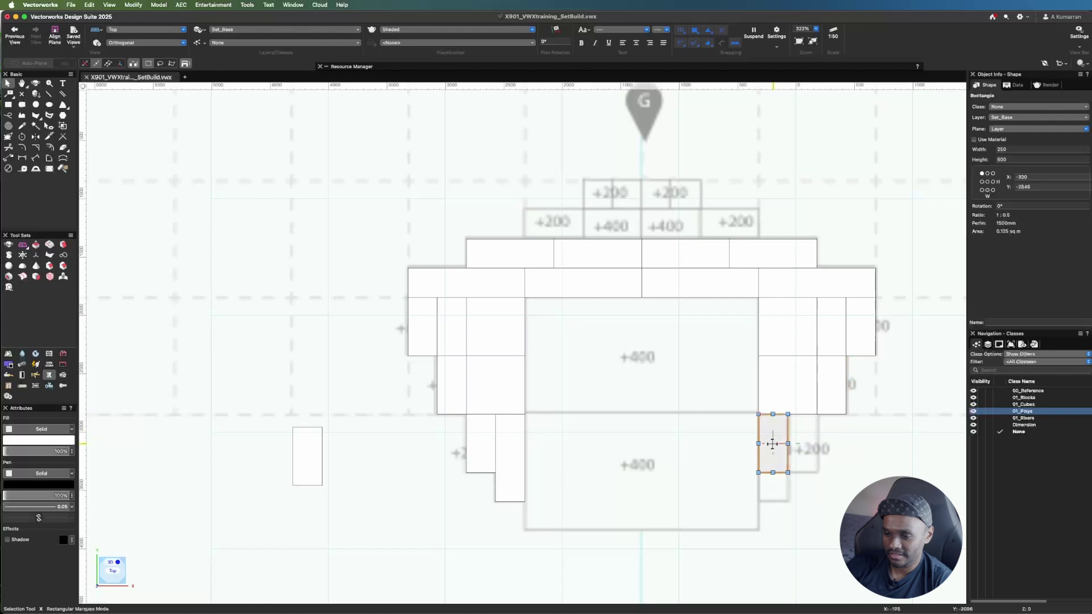
{"action": "left_click", "coordinate": [1017, 149]}
{"action": "left_click", "coordinate": [1018, 159]}
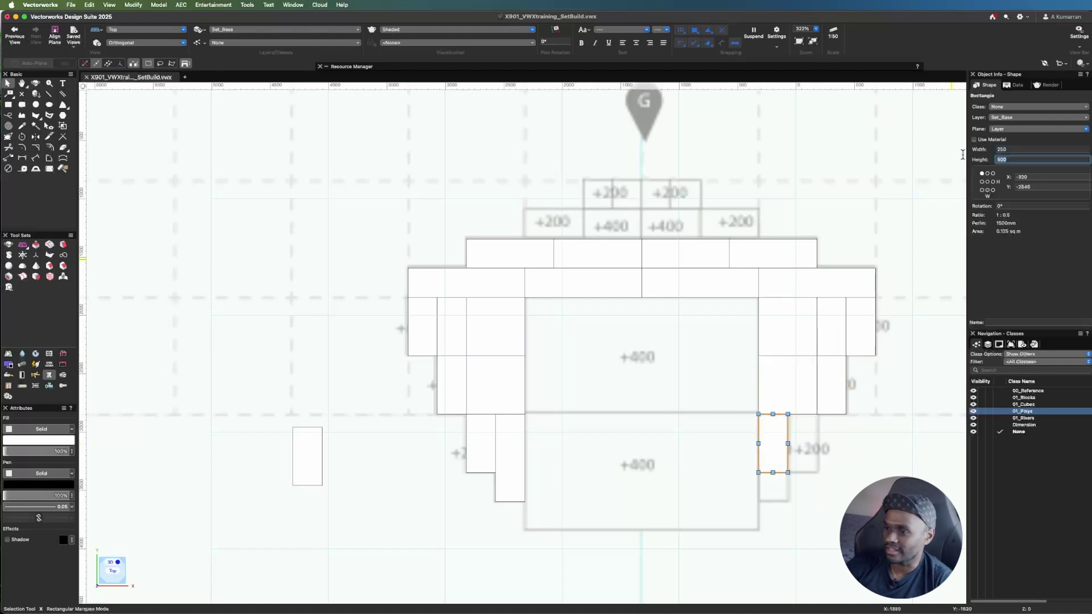
{"action": "key", "text": "Return"}
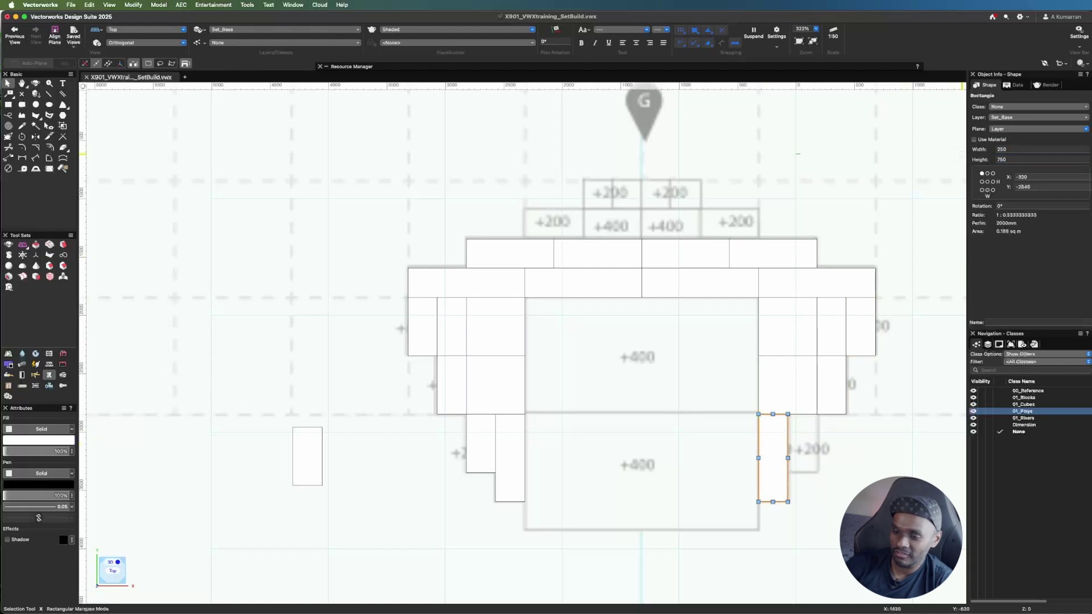
- Copy the 750 mm high rectangle onto the adjacent lower right +200 block and reduce its height to match the block's outline
{"action": "left_click", "coordinate": [855, 420]}
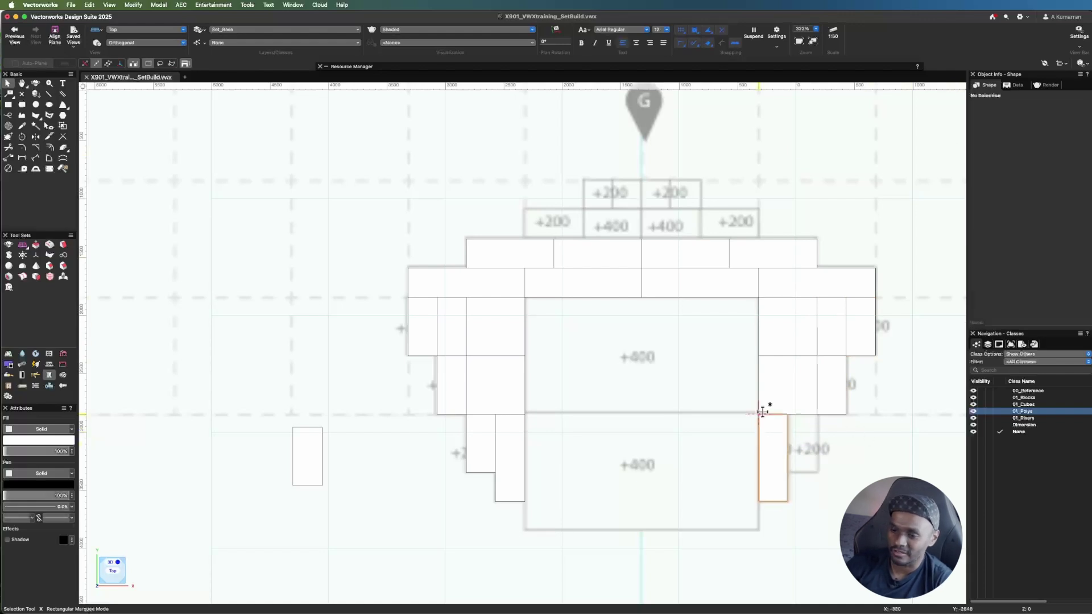
{"action": "left_click_drag", "start_coordinate": [760, 414], "coordinate": [789, 414]}
{"action": "double_click", "coordinate": [1029, 159]}
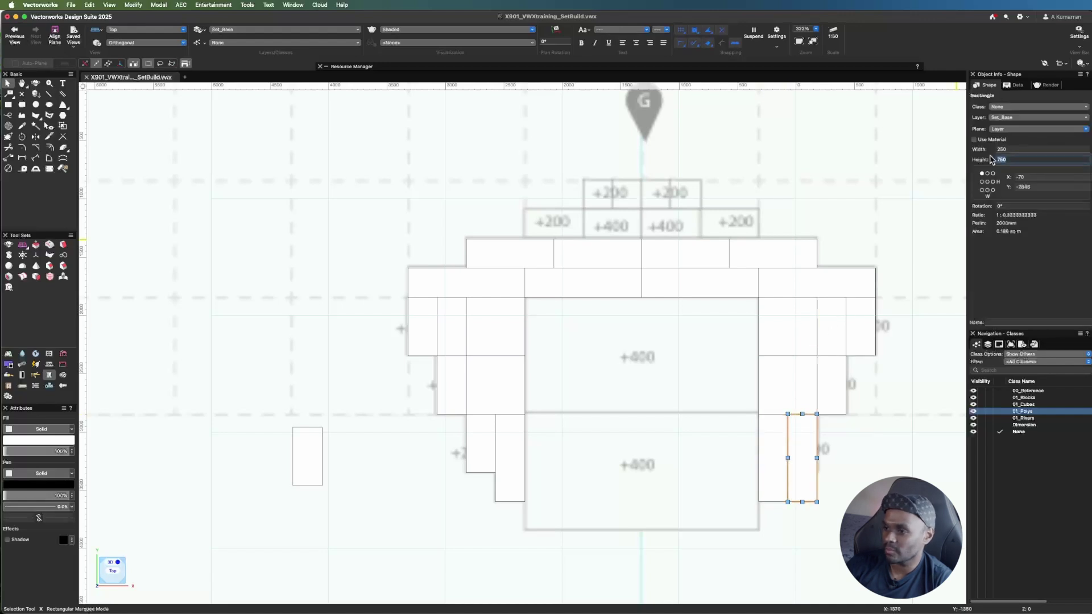
{"action": "key", "text": "Return"}
{"action": "left_click", "coordinate": [825, 549]}
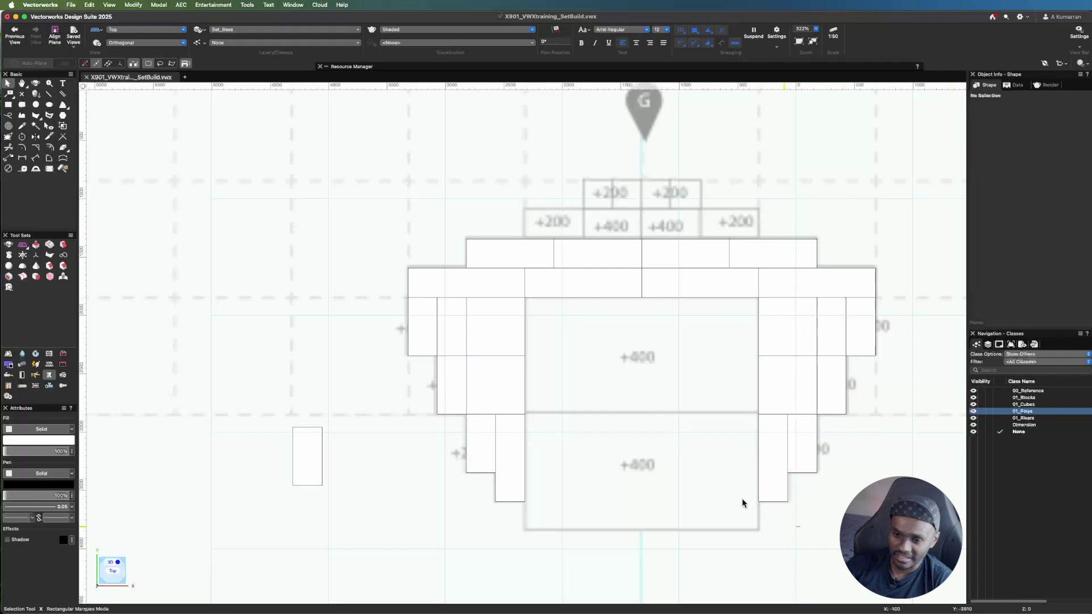
- Move the spare rectangle up to the top blocks beside the centre line and resize it to 500 mm wide by 250 mm high
{"action": "left_click_drag", "start_coordinate": [321, 486], "coordinate": [589, 233]}
{"action": "mouse_move", "coordinate": [583, 233]}
{"action": "left_mouse_down"}
{"action": "mouse_move", "coordinate": [565, 231]}
{"action": "mouse_move", "coordinate": [645, 222]}
{"action": "mouse_move", "coordinate": [641, 234]}
{"action": "left_mouse_up"}
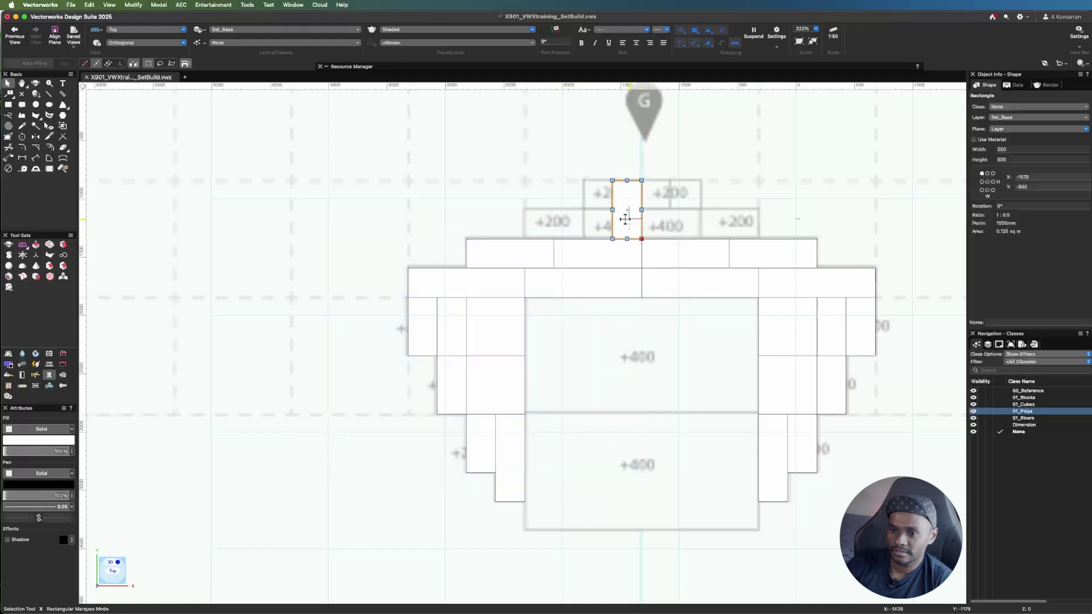
{"action": "double_click", "coordinate": [1012, 149]}
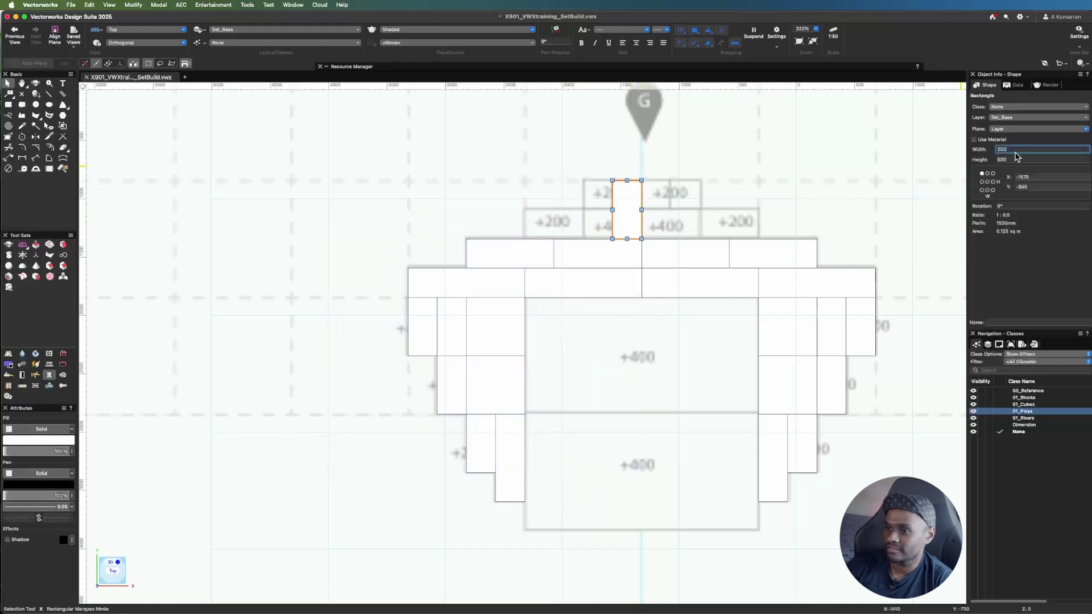
{"action": "type", "text": "500"}
{"action": "key", "text": "Tab"}
{"action": "type", "text": "2"}
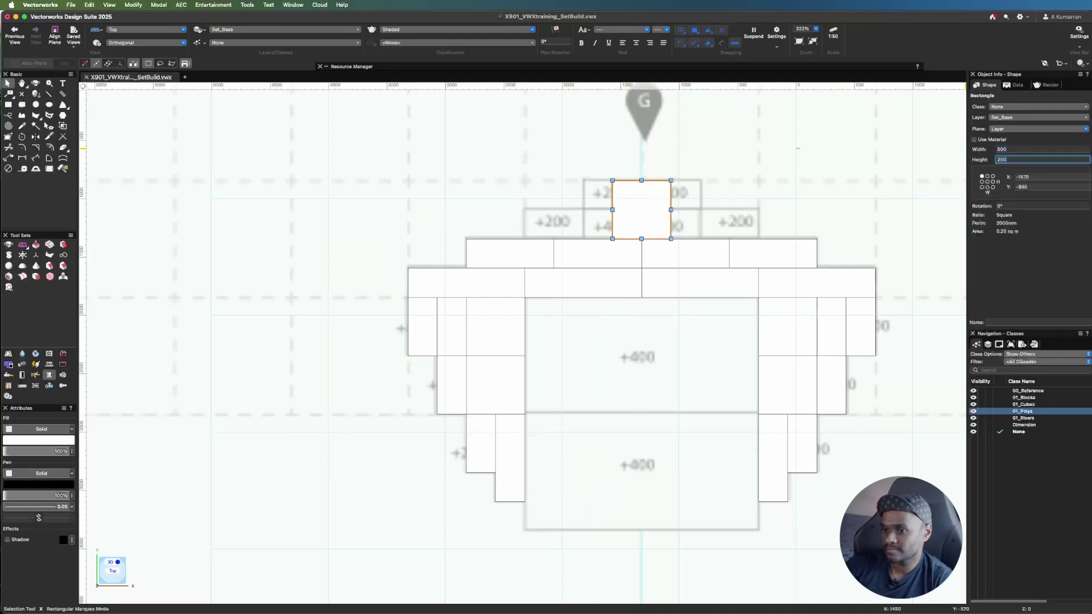
{"action": "type", "text": "50"}
{"action": "key", "text": "Return"}
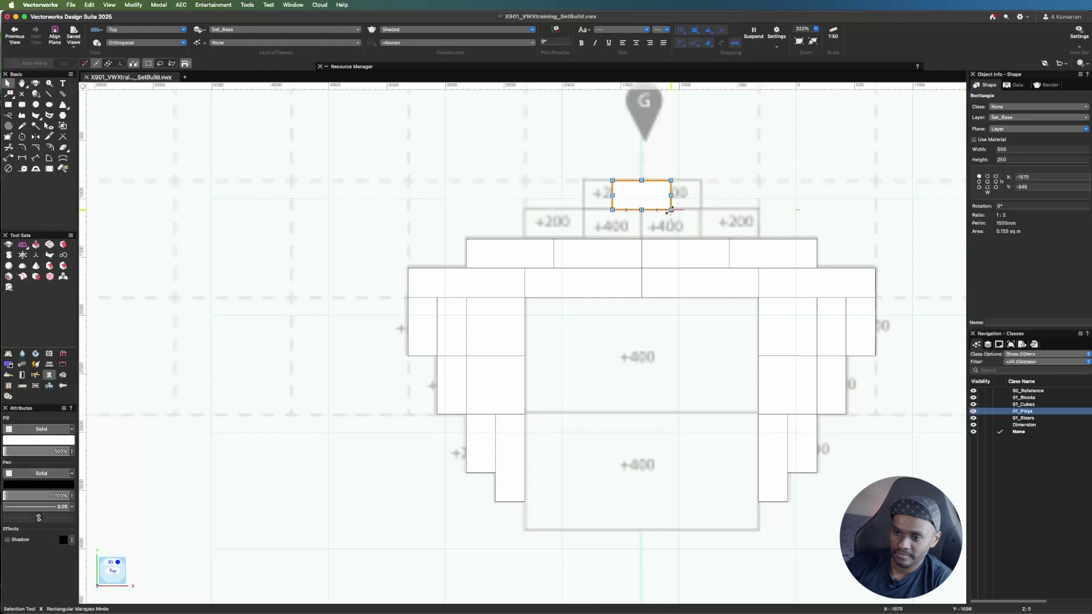
- Snap the 500 by 250 mm rectangle onto the left centre +400 block and copy it over the remaining blocks of the top two rows
{"action": "left_click_drag", "start_coordinate": [670, 212], "coordinate": [642, 237]}
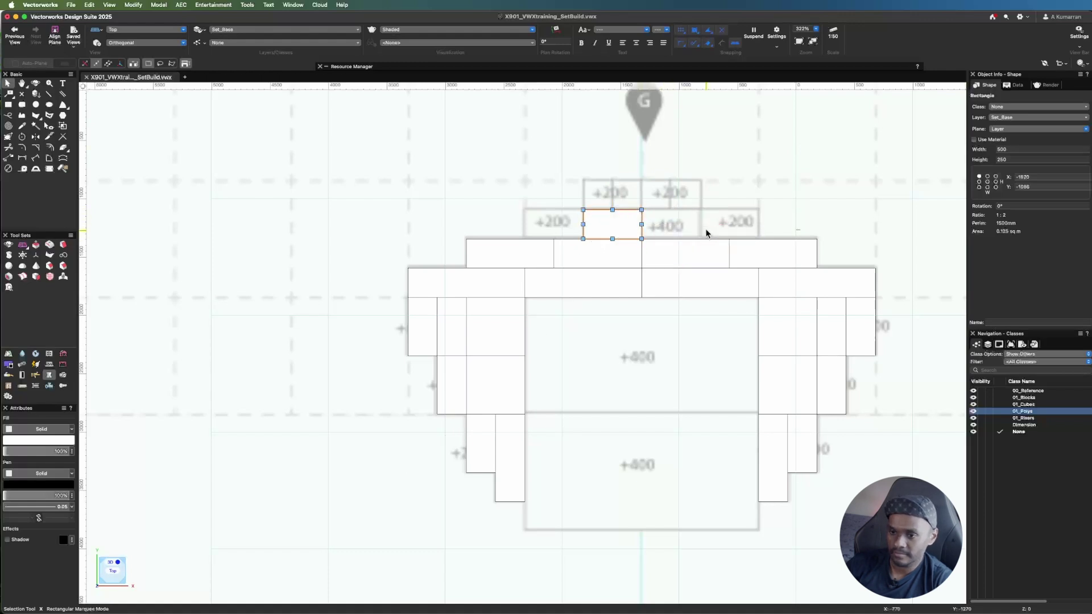
{"action": "left_click_drag", "start_coordinate": [636, 232], "coordinate": [539, 227]}
{"action": "left_click_drag", "start_coordinate": [468, 190], "coordinate": [654, 243]}
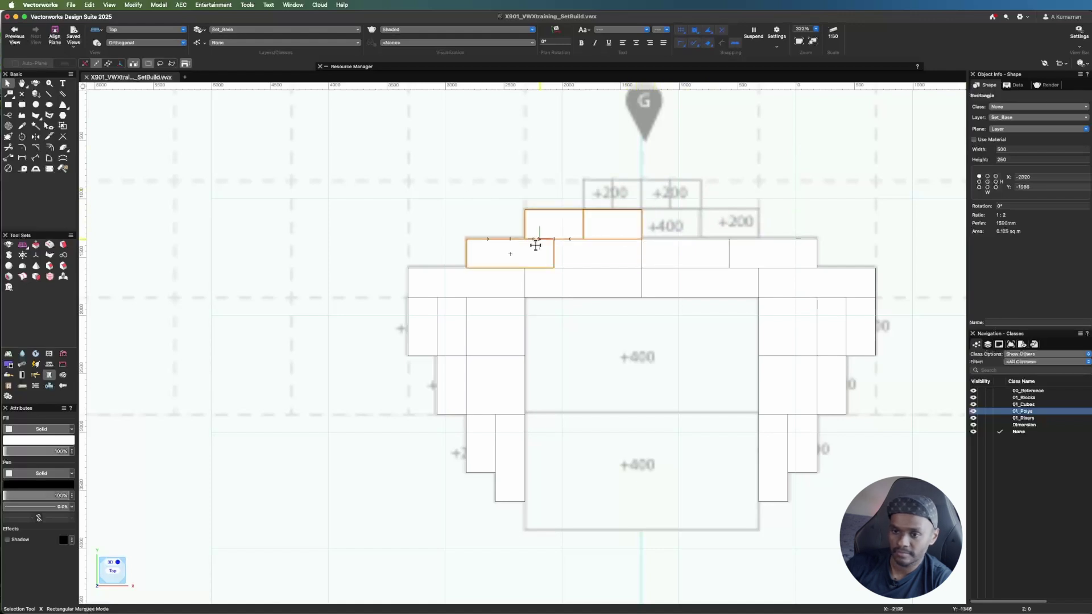
{"action": "left_click_drag", "start_coordinate": [530, 233], "coordinate": [587, 199]}
{"action": "left_click", "coordinate": [533, 182]}
{"action": "scroll", "coordinate": [492, 385], "scroll_direction": "down", "scroll_amount": 3}
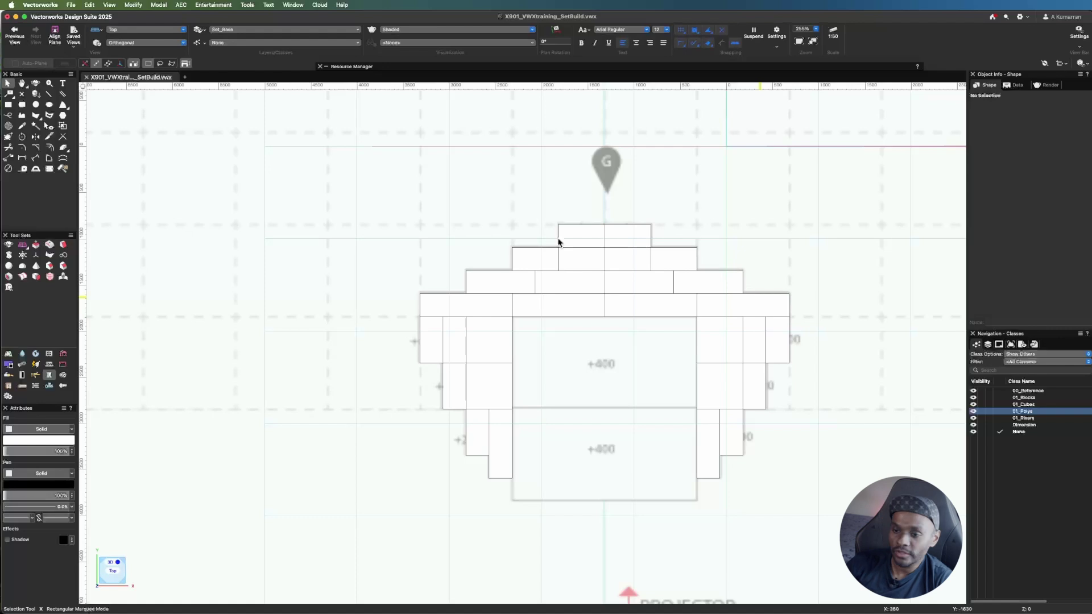
- Assign the four 500 mm squares on both sides of set piece G to the 01_Cubes class
{"action": "left_click", "coordinate": [504, 358]}
{"action": "left_click", "coordinate": [490, 385], "text": "shift"}
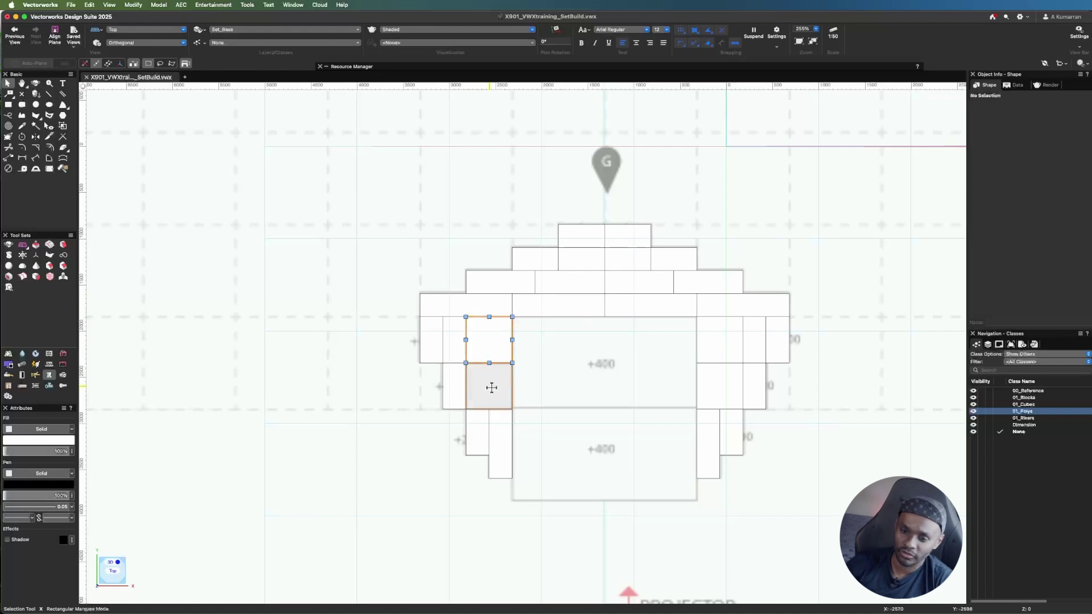
{"action": "left_click", "coordinate": [711, 342], "text": "shift"}
{"action": "left_click", "coordinate": [721, 381], "text": "shift"}
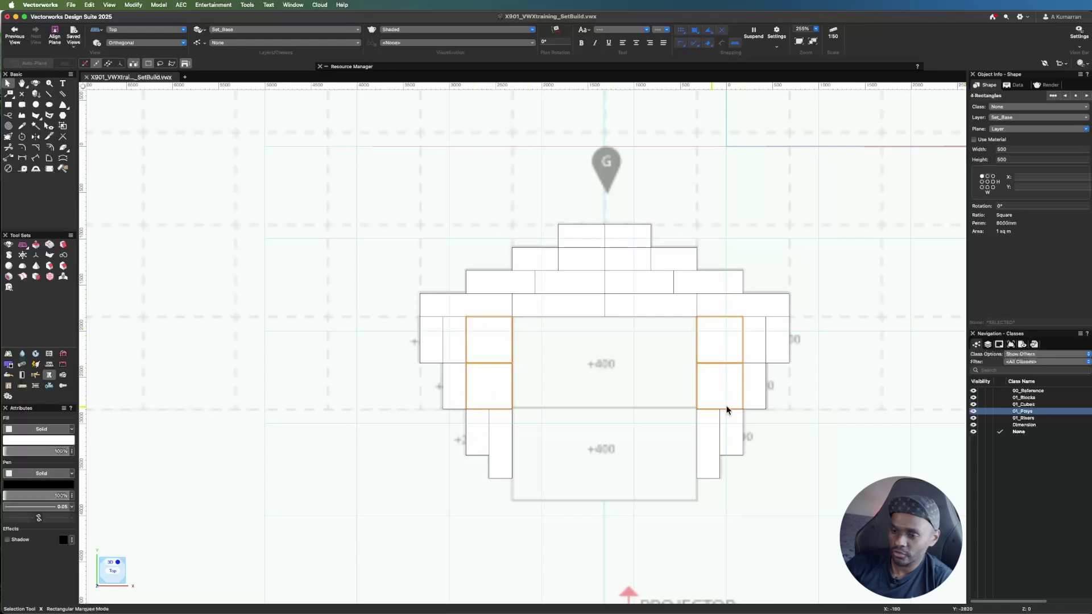
{"action": "left_click", "coordinate": [1044, 106]}
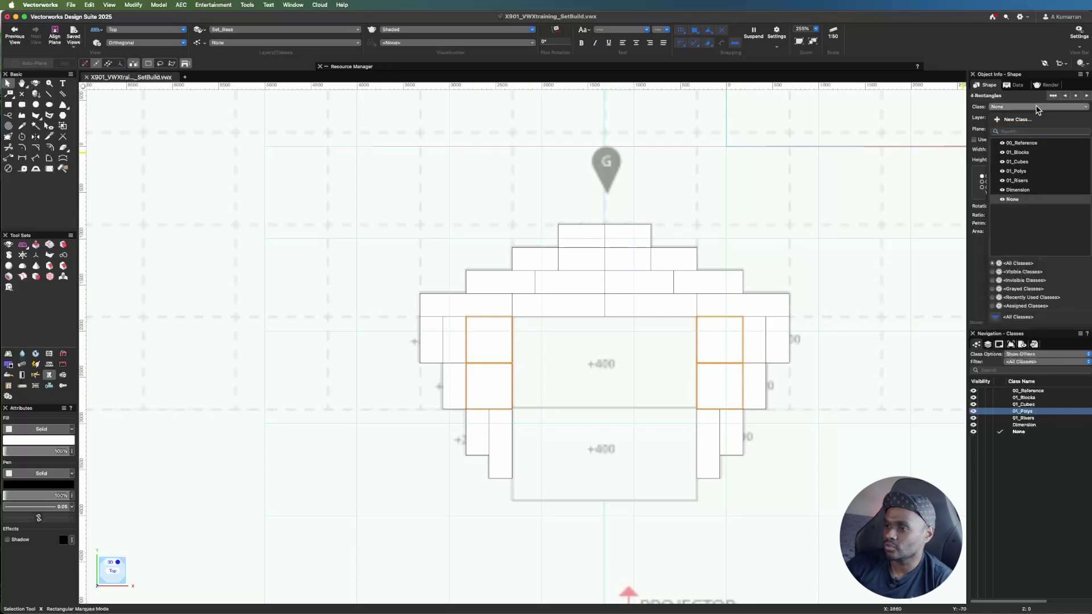
{"action": "left_click", "coordinate": [1018, 161]}
{"action": "left_click_drag", "start_coordinate": [827, 281], "coordinate": [742, 442]}
{"action": "left_click", "coordinate": [721, 448], "text": "shift"}
{"action": "left_click", "coordinate": [708, 441], "text": "shift"}
{"action": "left_click", "coordinate": [706, 307], "text": "shift"}
{"action": "left_click", "coordinate": [687, 278], "text": "shift"}
{"action": "left_click", "coordinate": [670, 305], "text": "shift"}
{"action": "left_click", "coordinate": [651, 288], "text": "shift"}
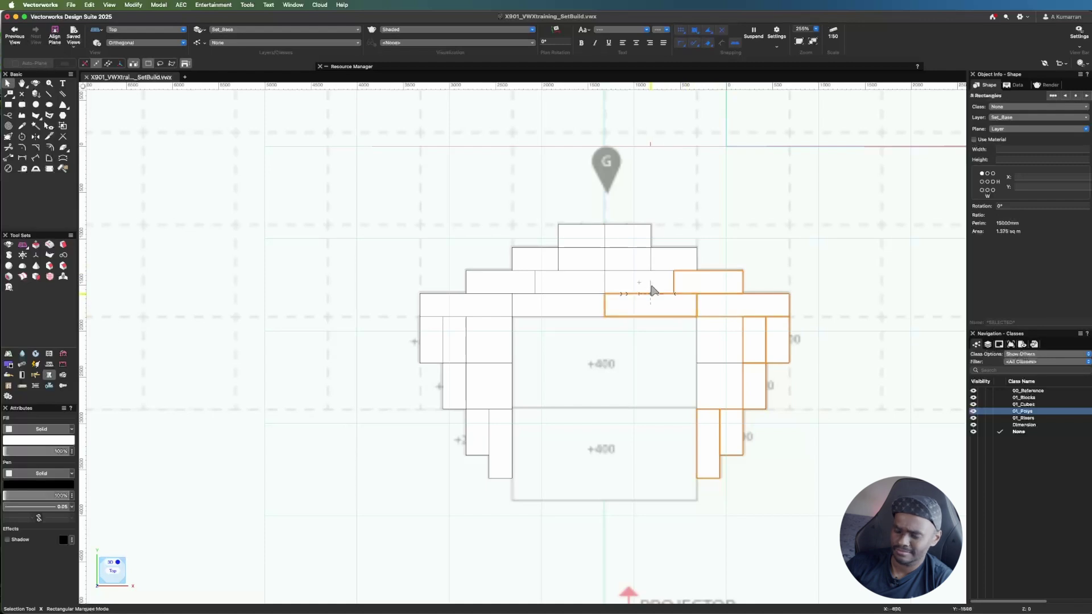
- Assign all the rectangles of set piece G except the four 500 mm squares to the 01_Blocks class
{"action": "left_click", "coordinate": [775, 335]}
{"action": "left_click", "coordinate": [755, 351], "text": "shift"}
{"action": "left_click", "coordinate": [756, 389], "text": "shift"}
{"action": "left_click", "coordinate": [736, 435], "text": "shift"}
{"action": "left_click", "coordinate": [708, 444], "text": "shift"}
{"action": "left_click", "coordinate": [714, 302], "text": "shift"}
{"action": "left_click", "coordinate": [699, 282], "text": "shift"}
{"action": "left_click", "coordinate": [671, 305], "text": "shift"}
{"action": "left_click", "coordinate": [660, 284], "text": "shift"}
{"action": "left_click", "coordinate": [670, 255], "text": "shift"}
{"action": "left_click", "coordinate": [629, 256], "text": "shift"}
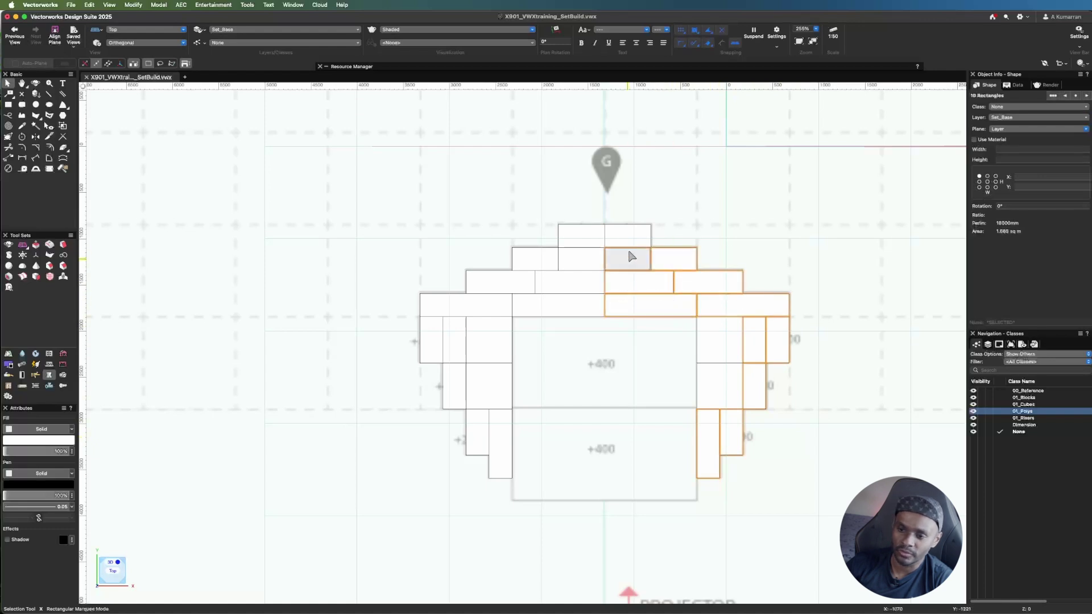
{"action": "left_click", "coordinate": [589, 237], "text": "shift"}
{"action": "left_click", "coordinate": [629, 236], "text": "shift"}
{"action": "left_click", "coordinate": [583, 260], "text": "shift"}
{"action": "left_click", "coordinate": [565, 282], "text": "shift"}
{"action": "left_click", "coordinate": [544, 302], "text": "shift"}
{"action": "left_click", "coordinate": [514, 289], "text": "shift"}
{"action": "left_click", "coordinate": [527, 253], "text": "shift"}
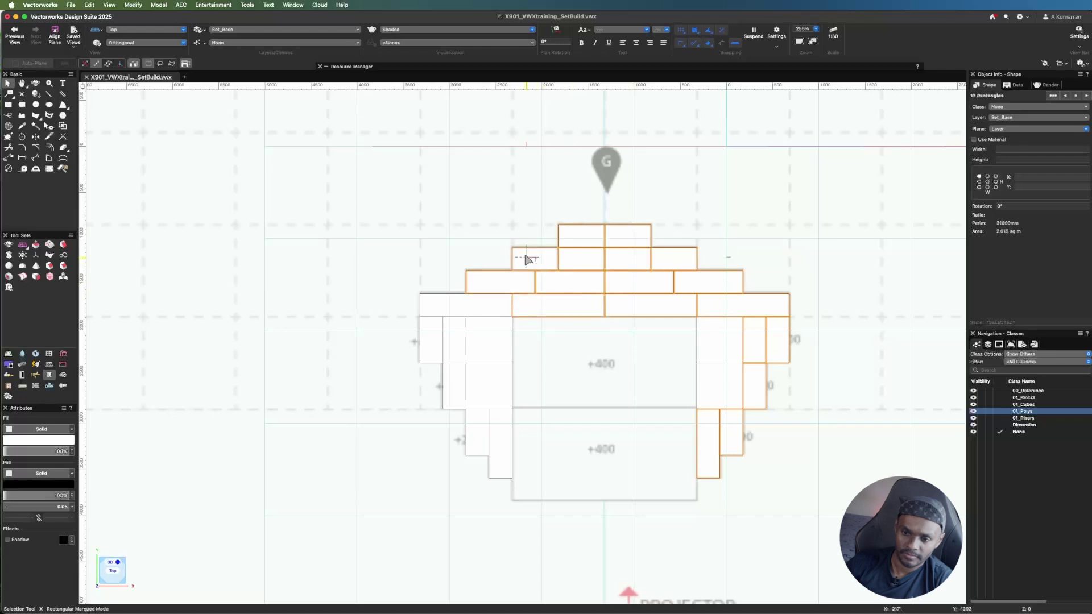
{"action": "left_click", "coordinate": [484, 304], "text": "shift"}
{"action": "left_click", "coordinate": [438, 344], "text": "shift"}
{"action": "left_click", "coordinate": [450, 348], "text": "shift"}
{"action": "left_click", "coordinate": [456, 389], "text": "shift"}
{"action": "left_click", "coordinate": [475, 423], "text": "shift"}
{"action": "left_click", "coordinate": [496, 438], "text": "shift"}
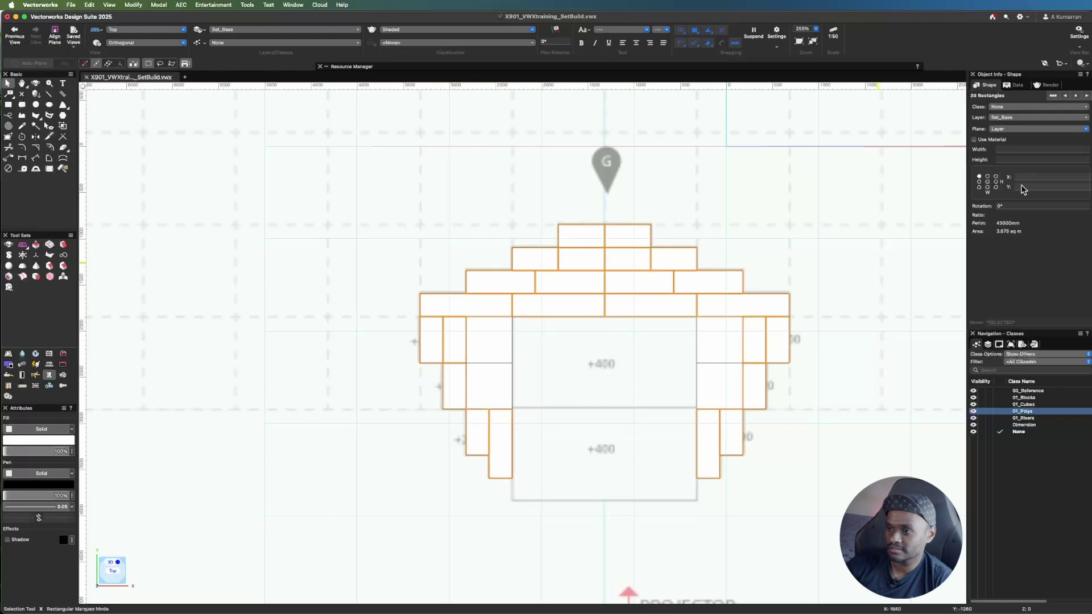
{"action": "left_click", "coordinate": [1033, 108]}
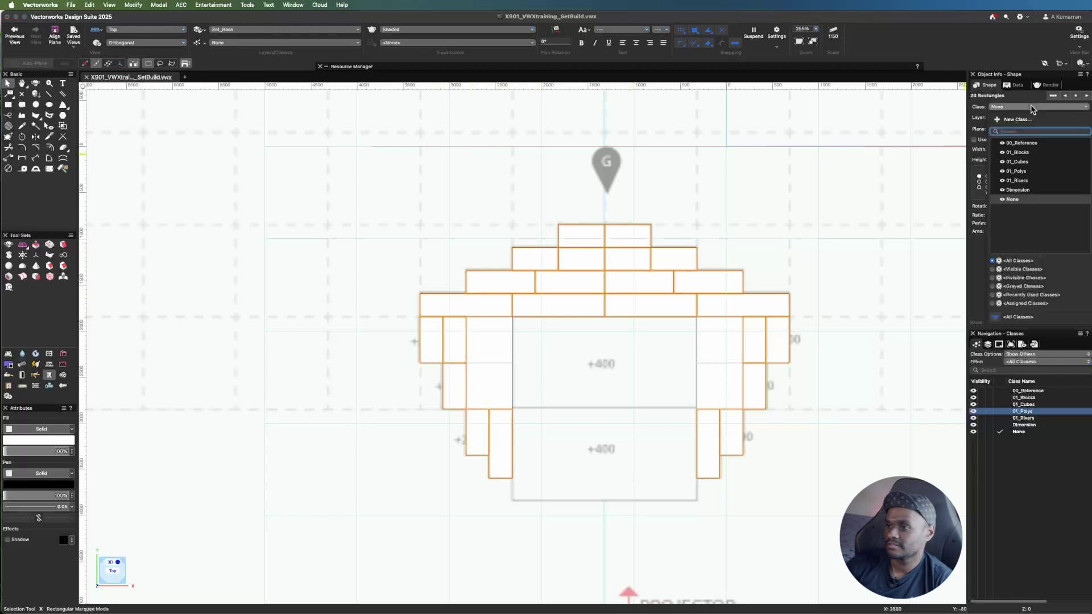
{"action": "left_click", "coordinate": [1033, 152]}
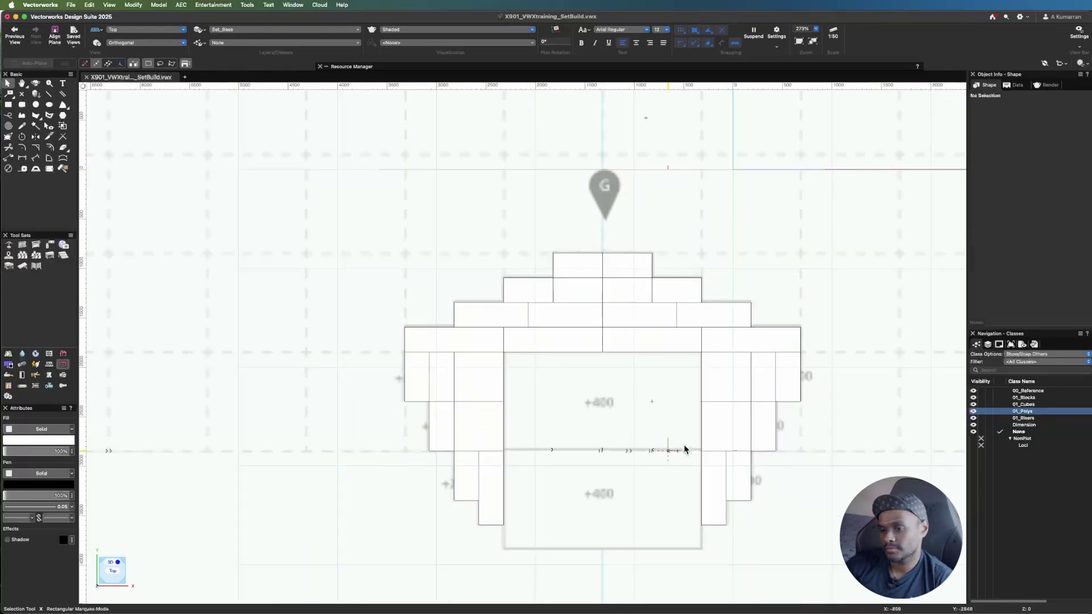
- Switch the drawing of set piece G from the Top view to the Top/Plan view
{"action": "scroll", "coordinate": [685, 449], "scroll_direction": "down", "scroll_amount": 2}
{"action": "scroll", "coordinate": [651, 493], "scroll_direction": "up", "scroll_amount": 4}
{"action": "scroll", "coordinate": [639, 456], "scroll_direction": "down", "scroll_amount": 8}
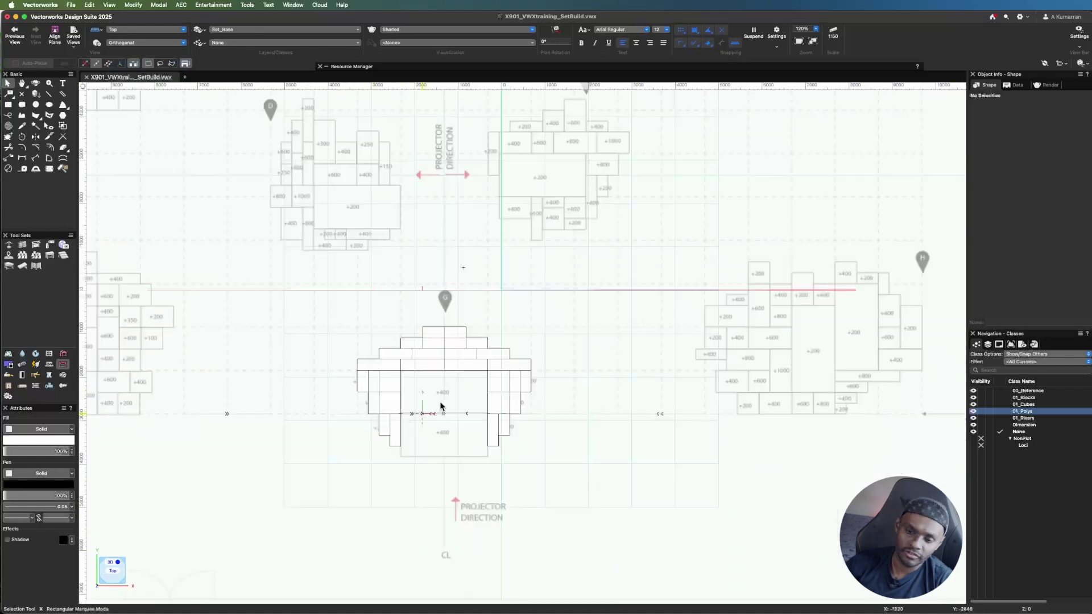
{"action": "scroll", "coordinate": [356, 419], "scroll_direction": "up", "scroll_amount": 2}
{"action": "scroll", "coordinate": [435, 426], "scroll_direction": "up", "scroll_amount": 3}
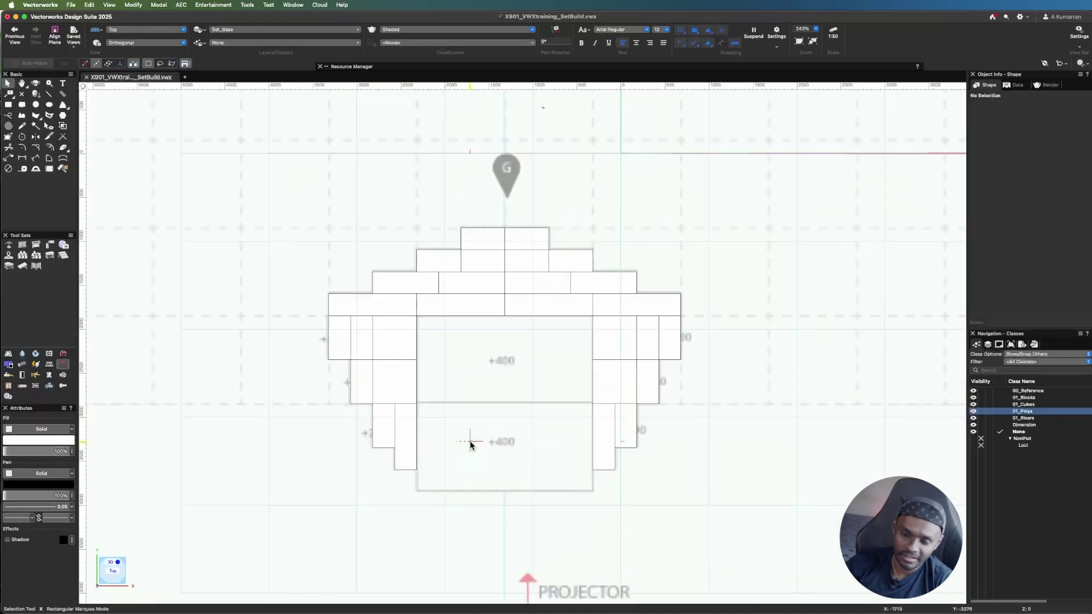
{"action": "left_click", "coordinate": [137, 29]}
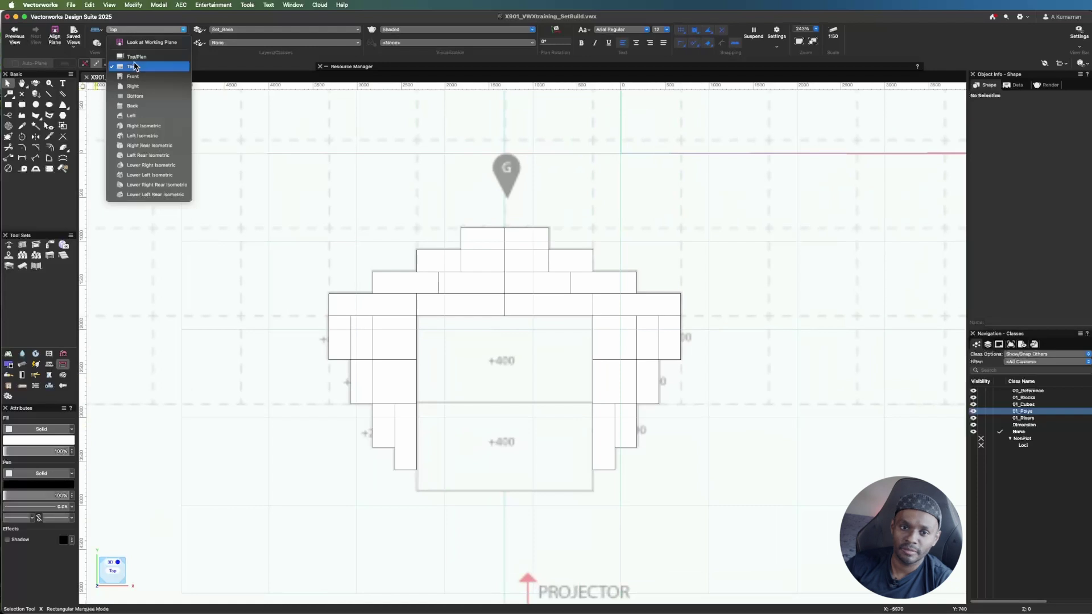
{"action": "left_click", "coordinate": [137, 57]}
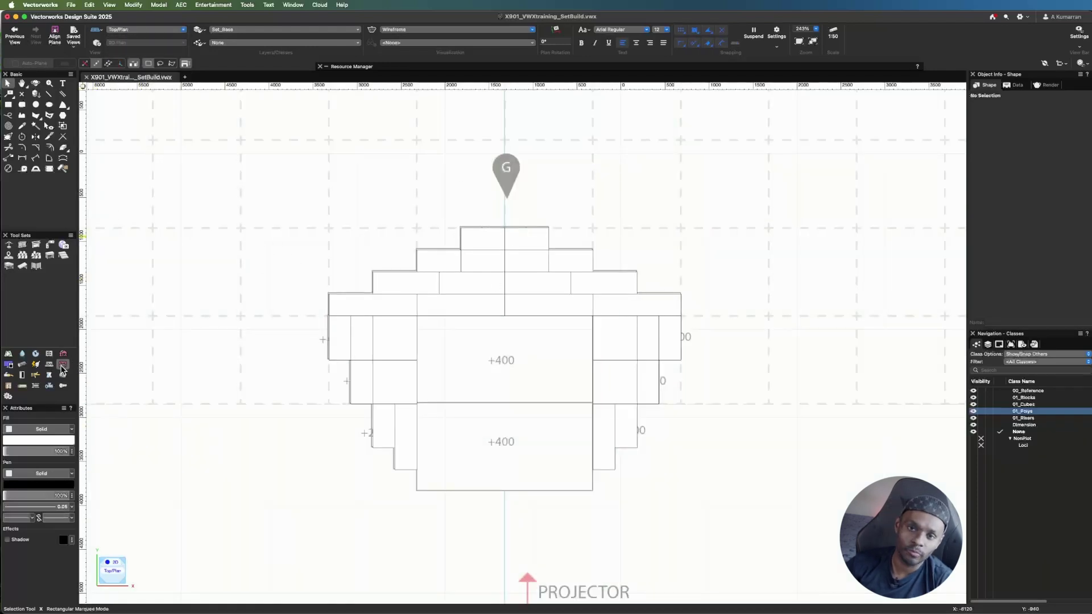
- Place a horizontal rectangular Stage Deck, 2000 mm wide, 1000 mm deep and 400 mm high, in the empty area up and left of set piece G
{"action": "left_click", "coordinate": [50, 256]}
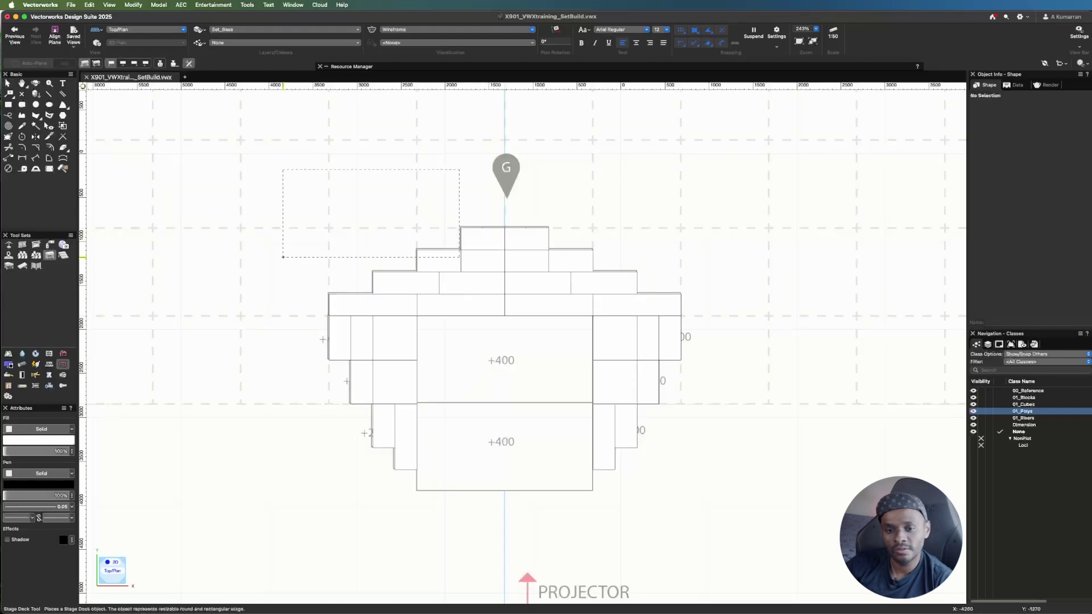
{"action": "left_click", "coordinate": [158, 227]}
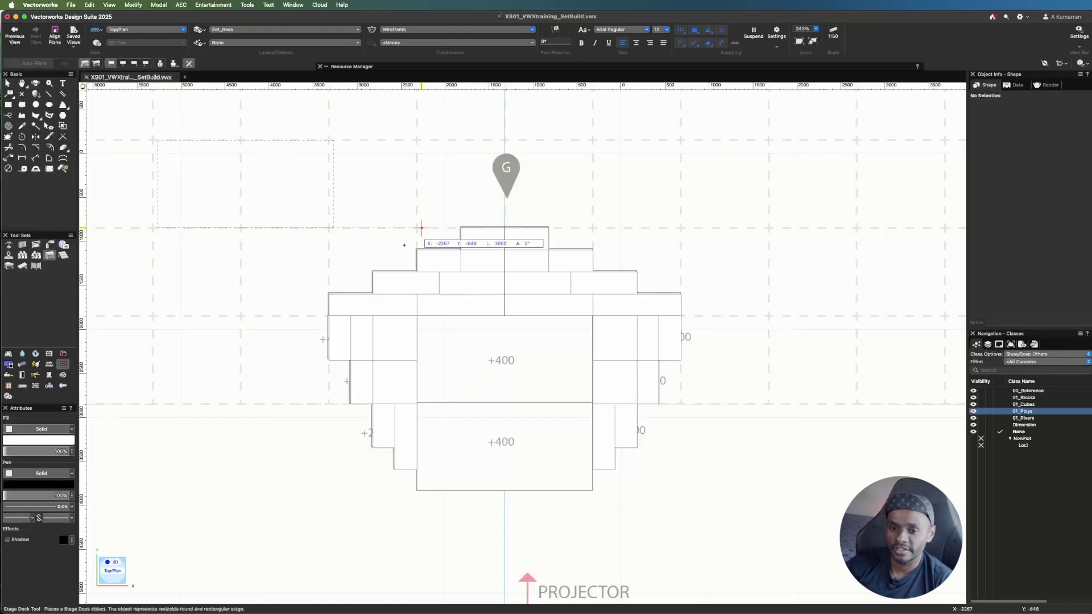
{"action": "left_click", "coordinate": [392, 227]}
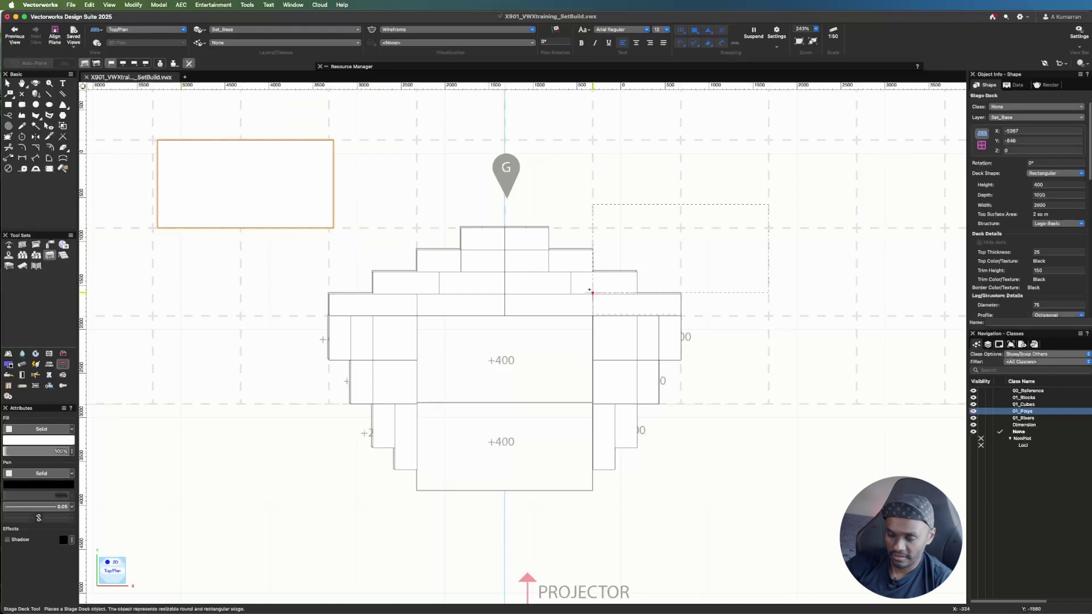
{"action": "key", "text": "x"}
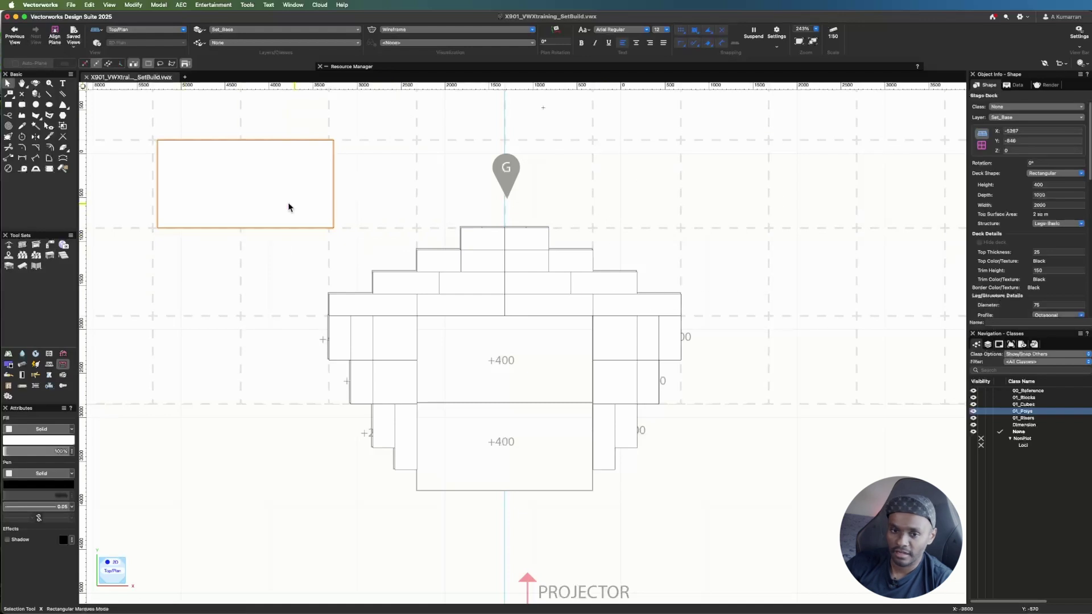
- Check the new stage deck's depth, width and height settings, leaving them as they are, and deselect it
{"action": "double_click", "coordinate": [1049, 195]}
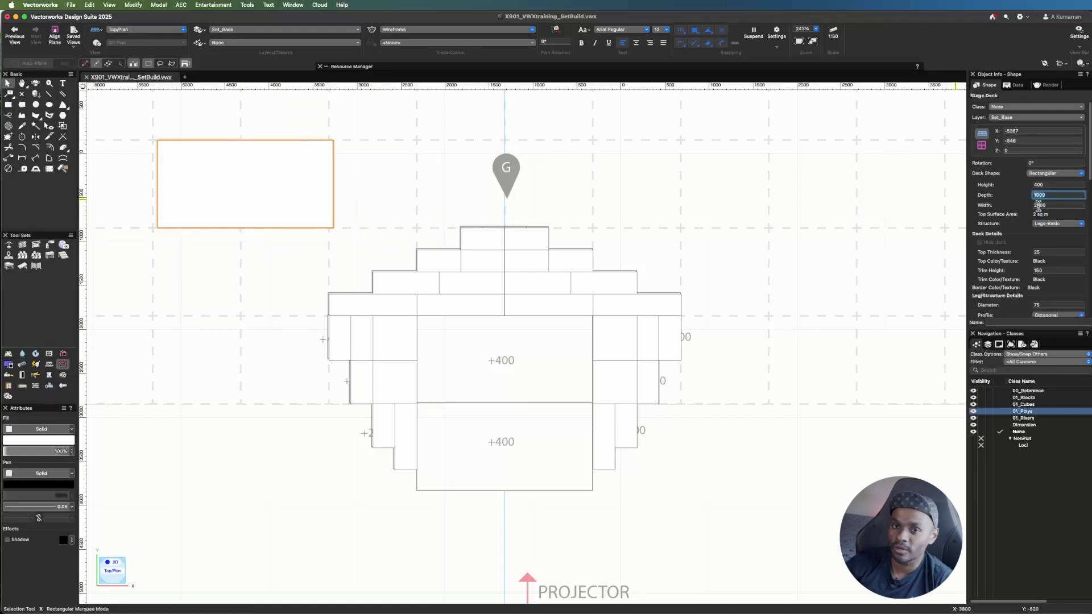
{"action": "double_click", "coordinate": [1051, 205]}
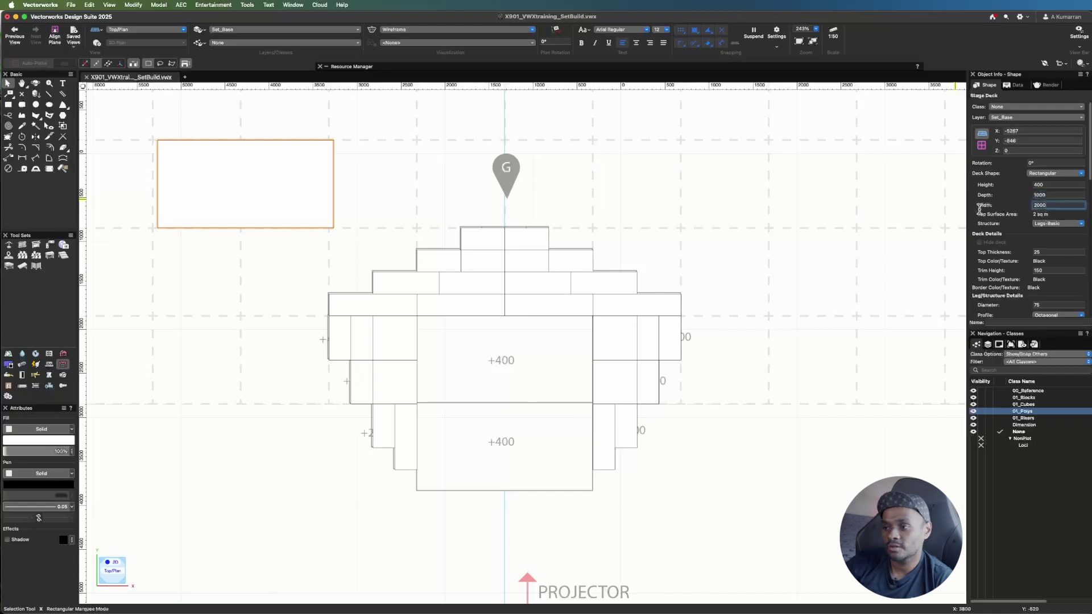
{"action": "double_click", "coordinate": [1051, 184]}
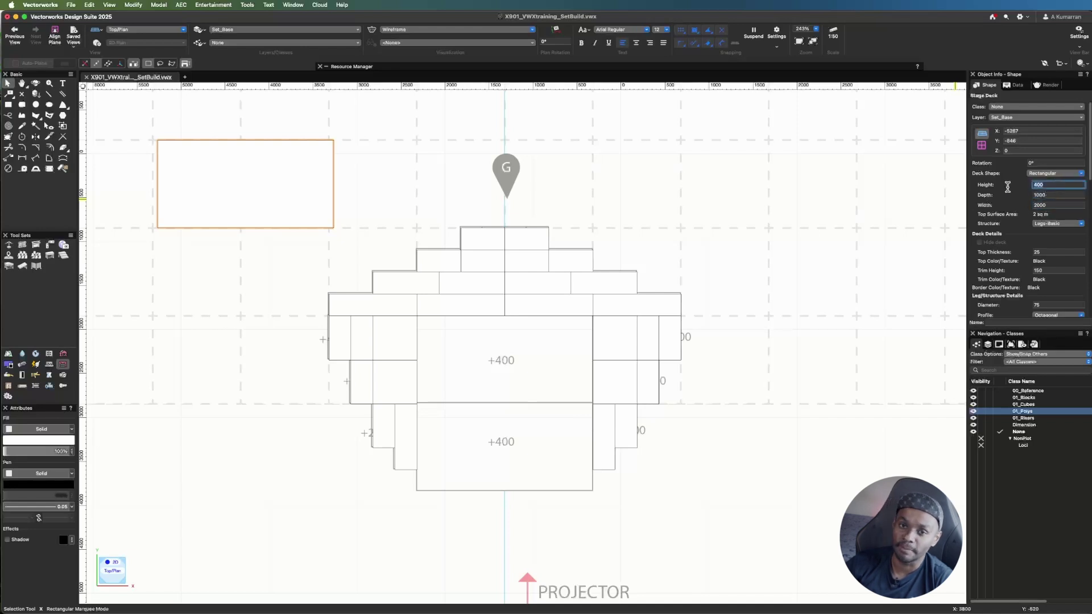
{"action": "type", "text": "x"}
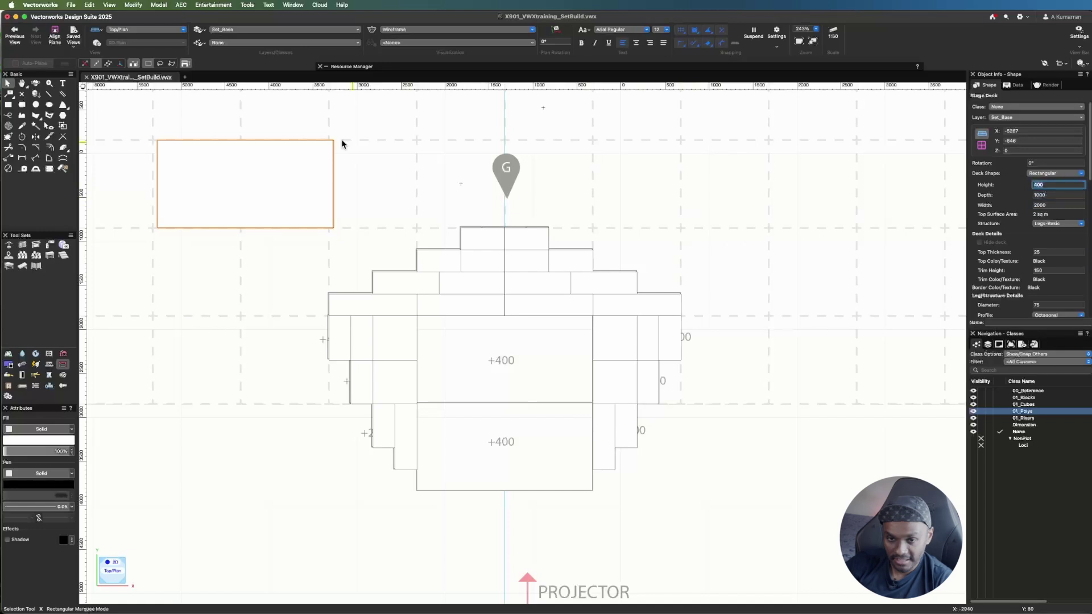
{"action": "left_click", "coordinate": [513, 192]}
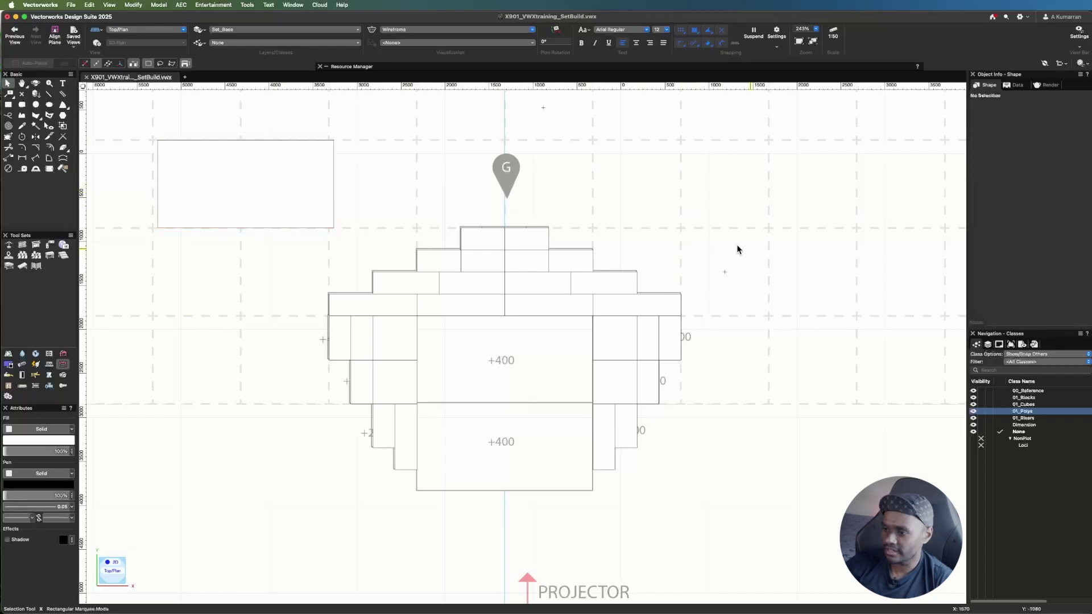
- Snap the stage deck onto the upper +400 platform outline and copy it directly below onto the lower +400 outline
{"action": "left_click_drag", "start_coordinate": [158, 140], "coordinate": [402, 306]}
{"action": "scroll", "coordinate": [416, 314], "scroll_direction": "up", "scroll_amount": 10}
{"action": "scroll", "coordinate": [398, 309], "scroll_direction": "up", "scroll_amount": 8}
{"action": "scroll", "coordinate": [371, 177], "scroll_direction": "down", "scroll_amount": 14}
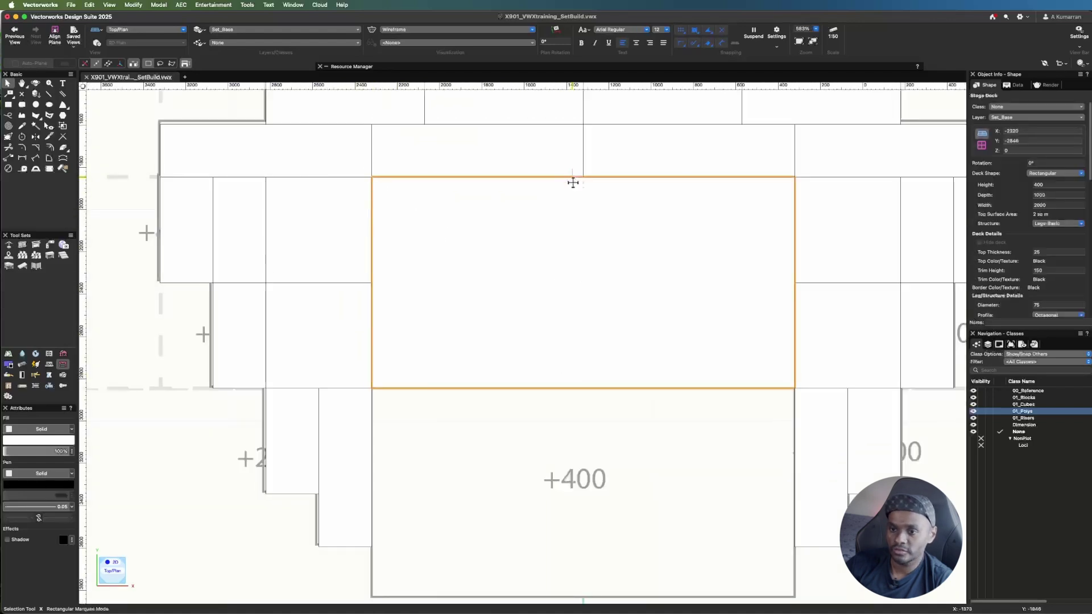
{"action": "left_click_drag", "start_coordinate": [584, 177], "coordinate": [584, 387]}
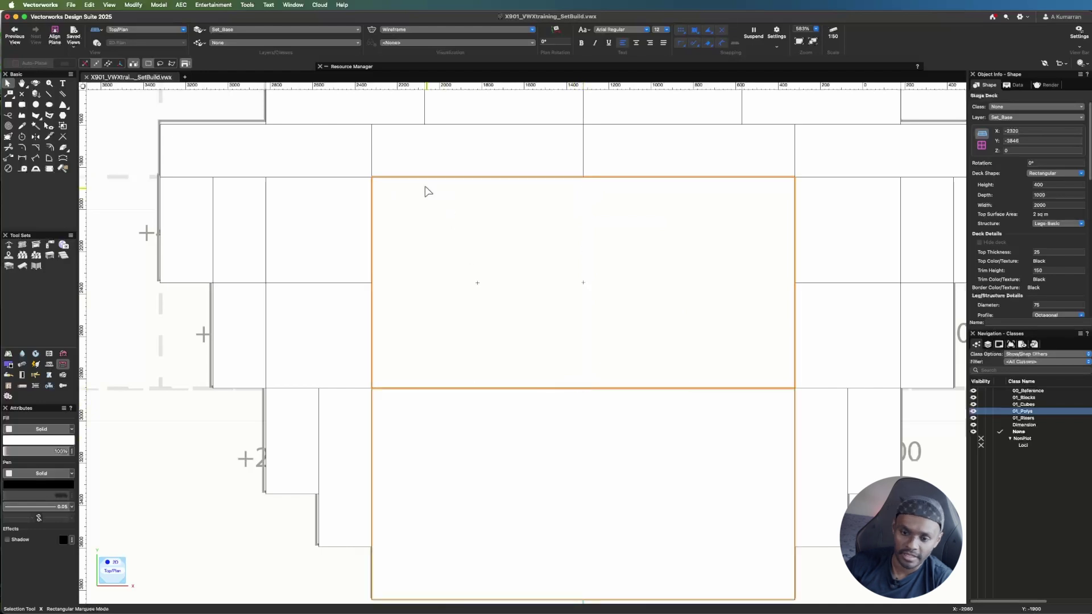
- Assign both +400 stage decks to the 01_Risers class and deselect them
{"action": "scroll", "coordinate": [270, 251], "scroll_direction": "down", "scroll_amount": 5}
{"action": "scroll", "coordinate": [355, 393], "scroll_direction": "up", "scroll_amount": 4}
{"action": "scroll", "coordinate": [307, 471], "scroll_direction": "down", "scroll_amount": 2}
{"action": "scroll", "coordinate": [273, 138], "scroll_direction": "up", "scroll_amount": 1}
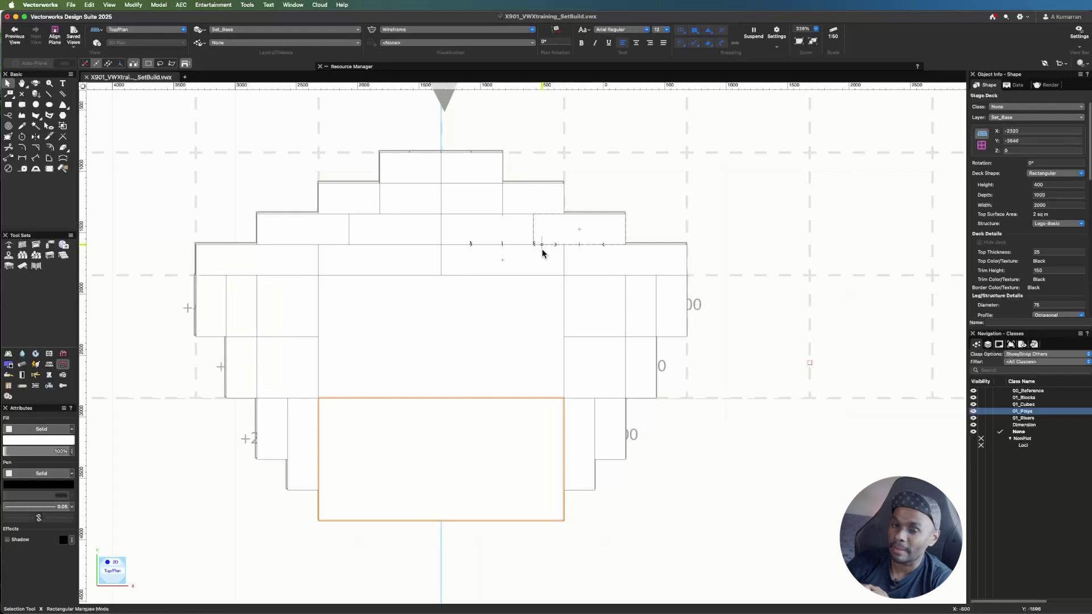
{"action": "mouse_move", "coordinate": [542, 253]}
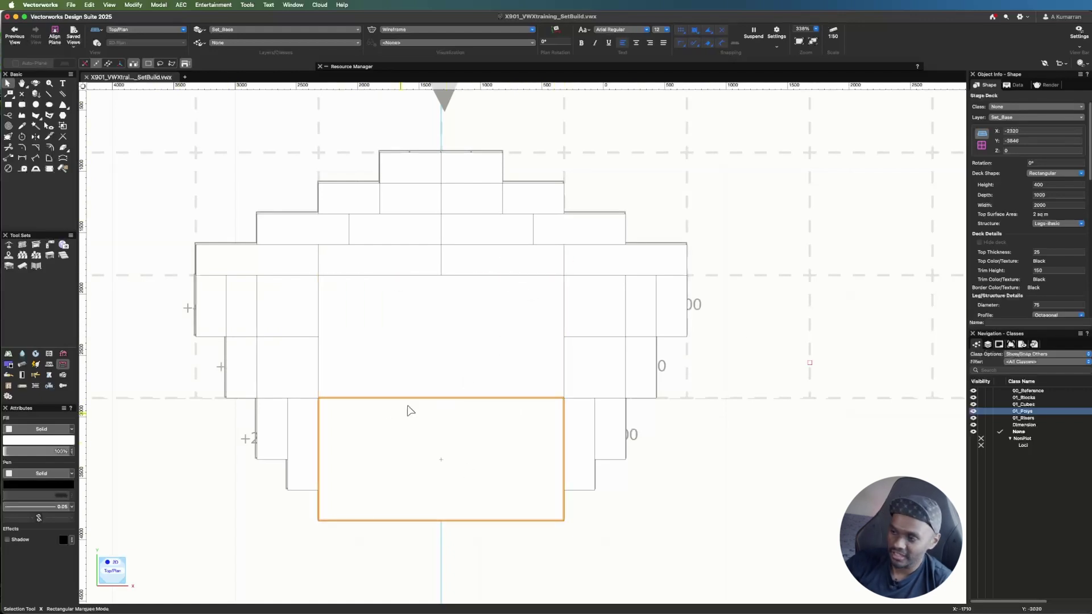
{"action": "left_click", "coordinate": [463, 468], "text": "shift"}
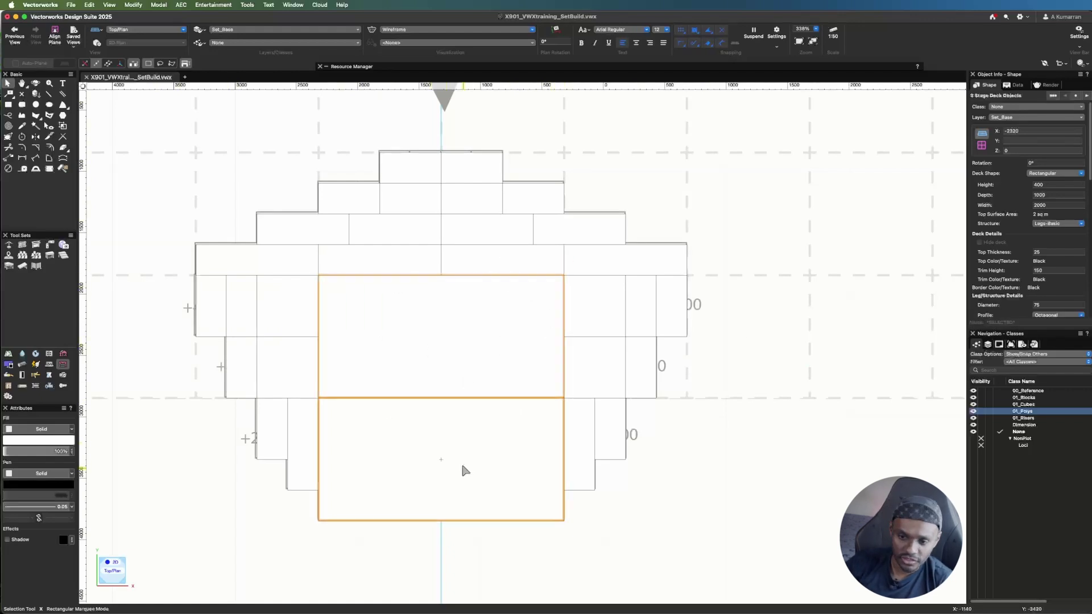
{"action": "left_click", "coordinate": [1037, 113]}
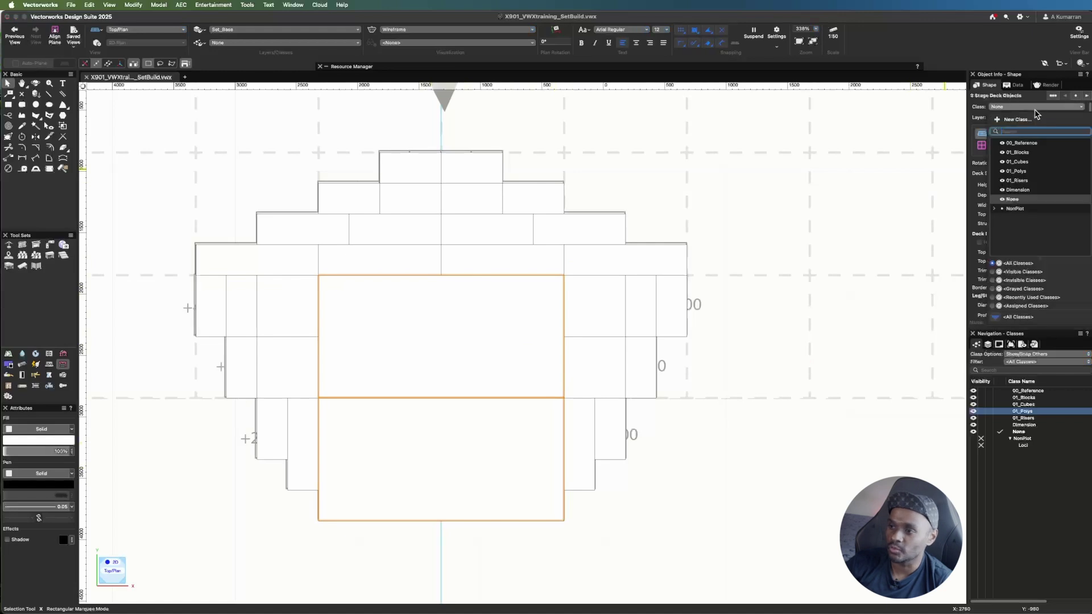
{"action": "left_click", "coordinate": [1018, 181]}
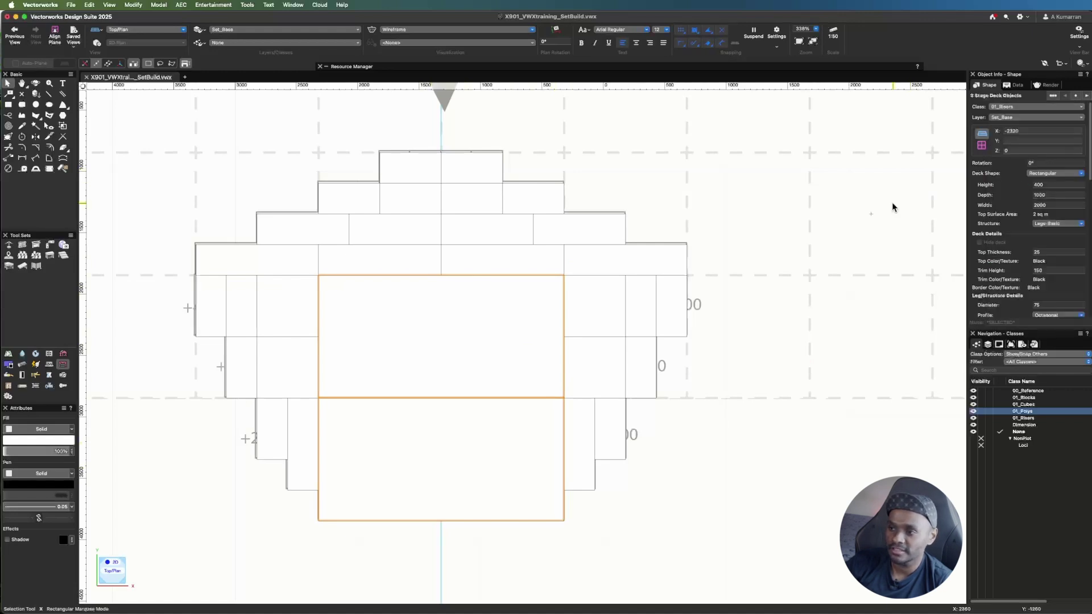
{"action": "left_click", "coordinate": [799, 514]}
- Start a Bezier-vertex polyline at the lower deck's bottom-left corner and curve it freehand around the set piece's left side up to marker G
{"action": "scroll", "coordinate": [605, 579], "scroll_direction": "down", "scroll_amount": 1}
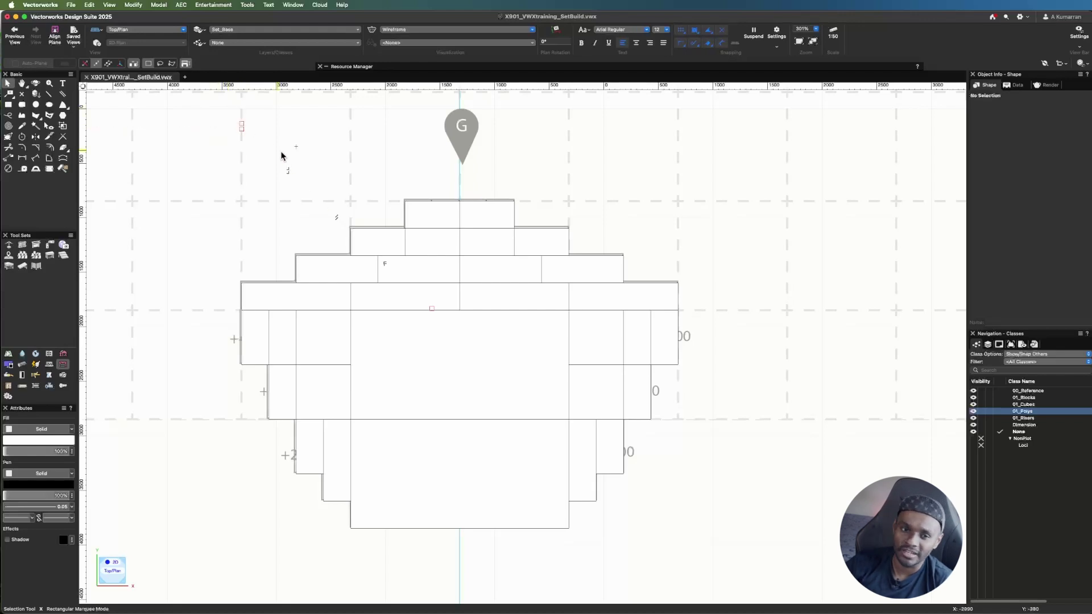
{"action": "left_click", "coordinate": [21, 115]}
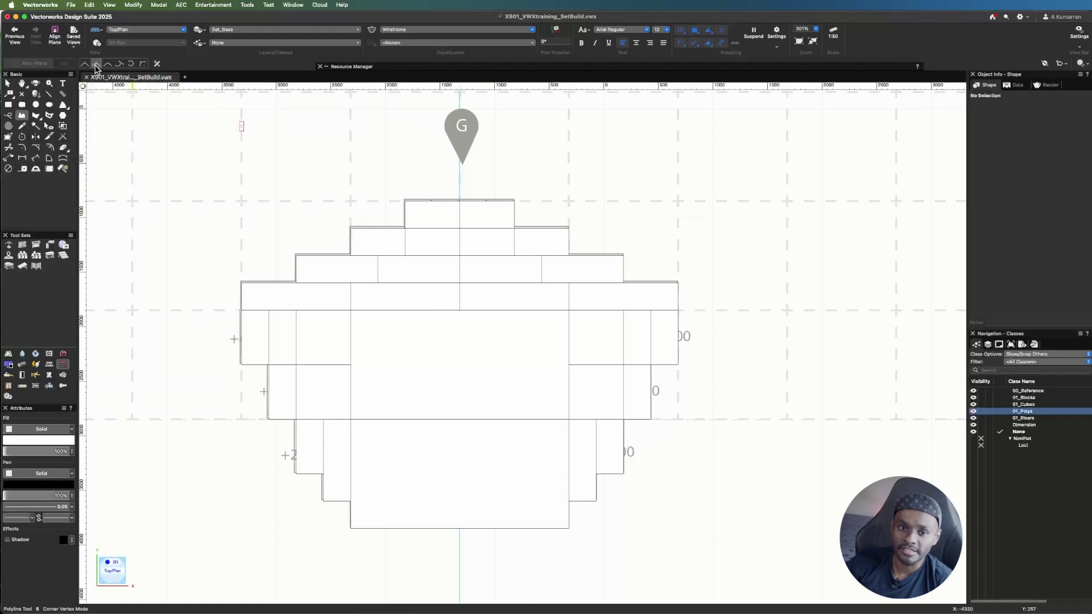
{"action": "left_click", "coordinate": [351, 528]}
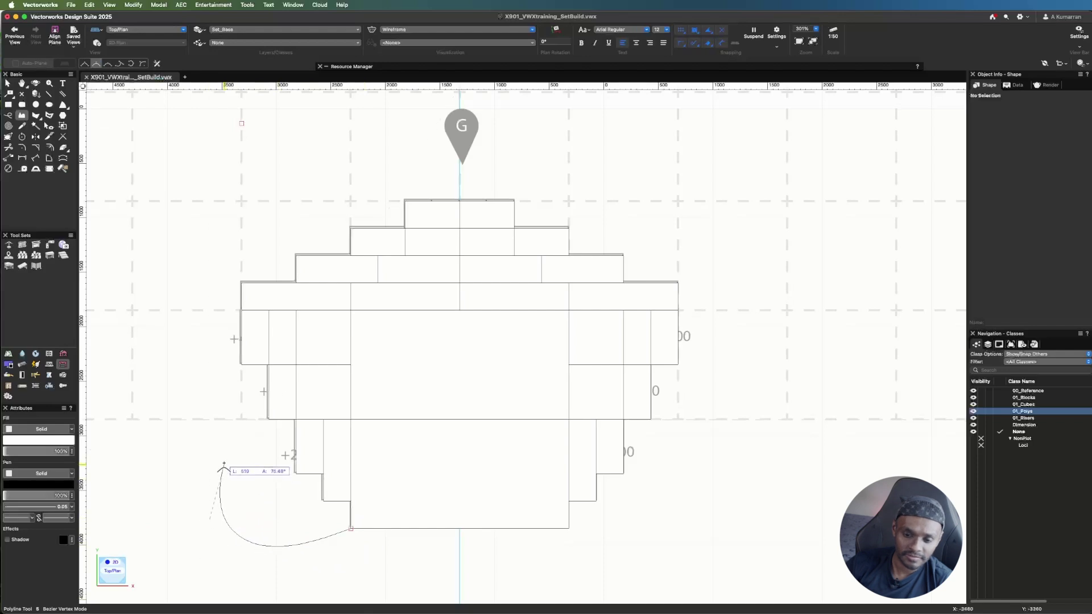
{"action": "left_click", "coordinate": [203, 419]}
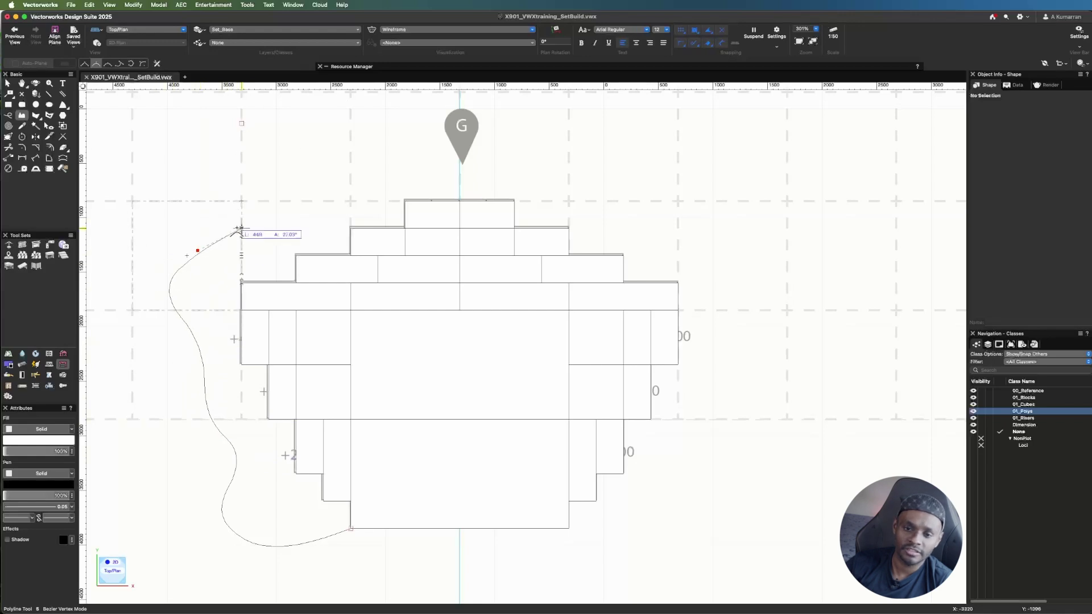
{"action": "left_click", "coordinate": [270, 225]}
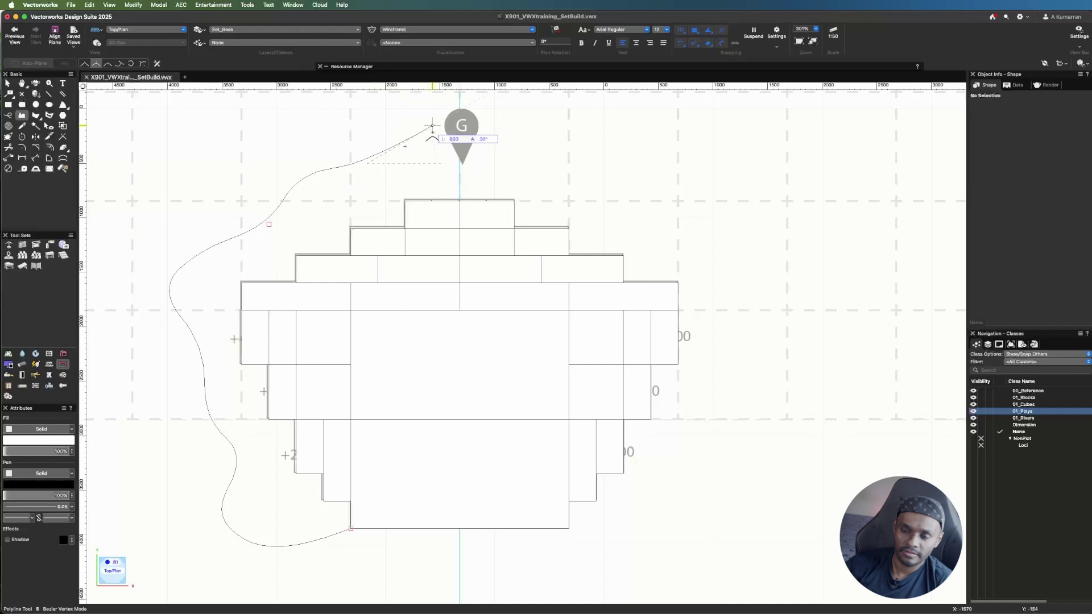
{"action": "left_click", "coordinate": [436, 139]}
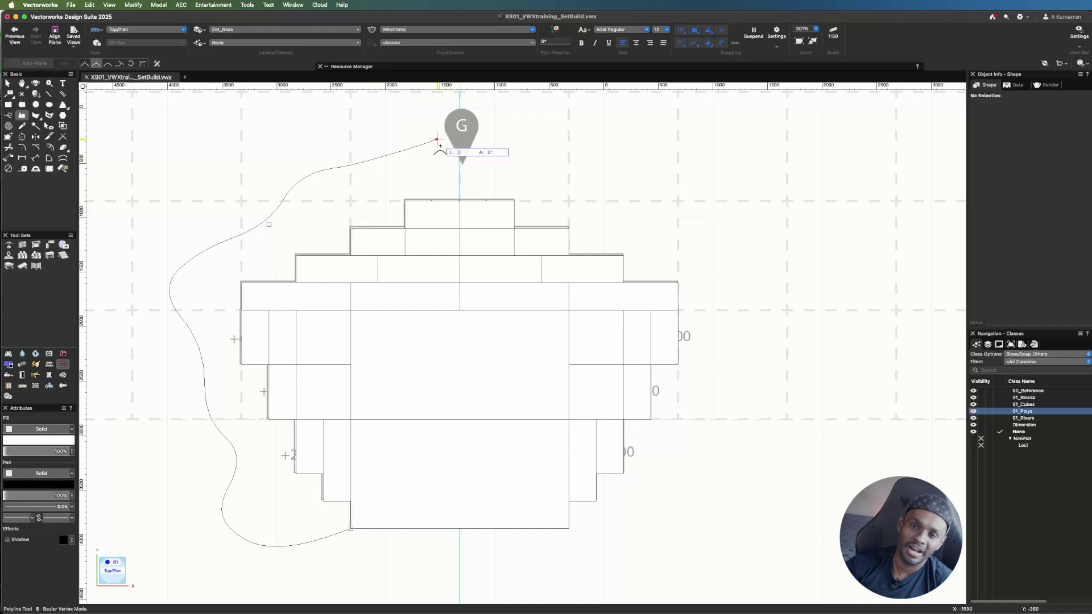
- Switch the polyline to Corner Vertex mode and run it onto the centre line, then straight down to the topmost block's upper edge
{"action": "left_click", "coordinate": [84, 64]}
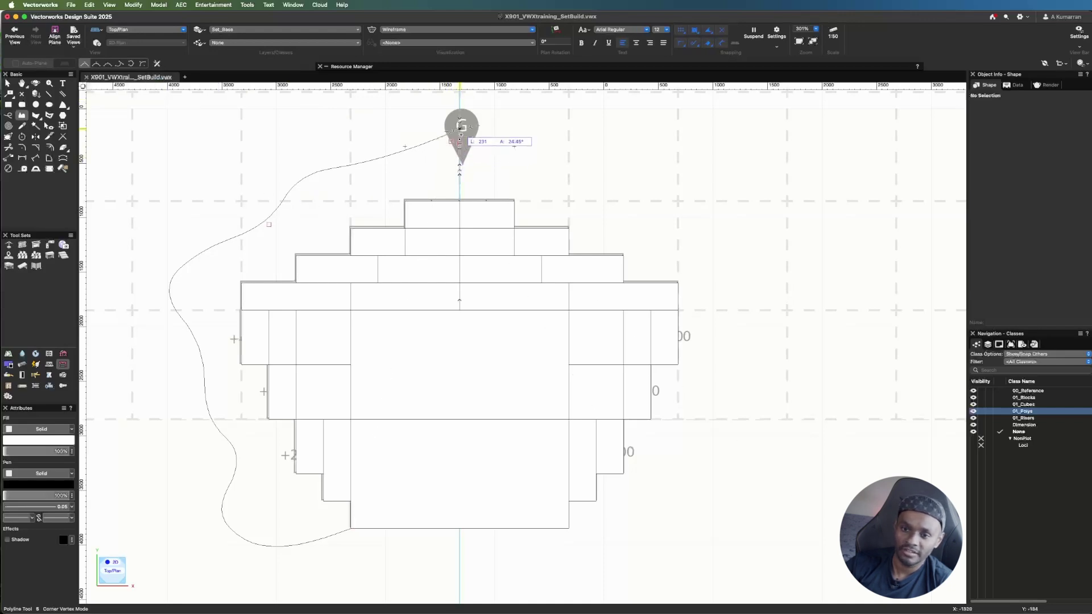
{"action": "left_click", "coordinate": [459, 142]}
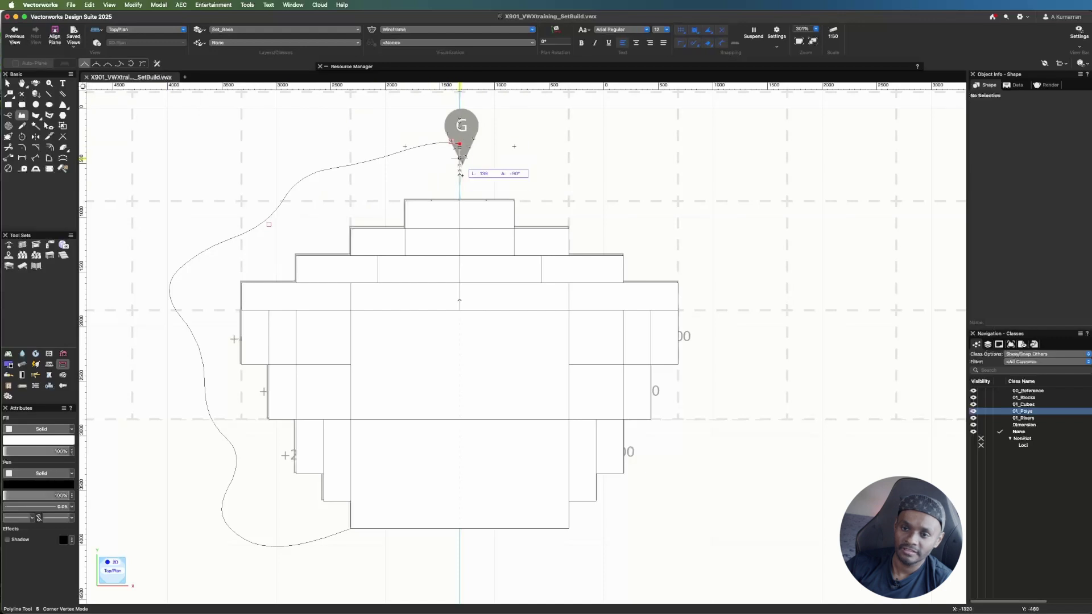
{"action": "scroll", "coordinate": [459, 197], "scroll_direction": "up", "scroll_amount": 6}
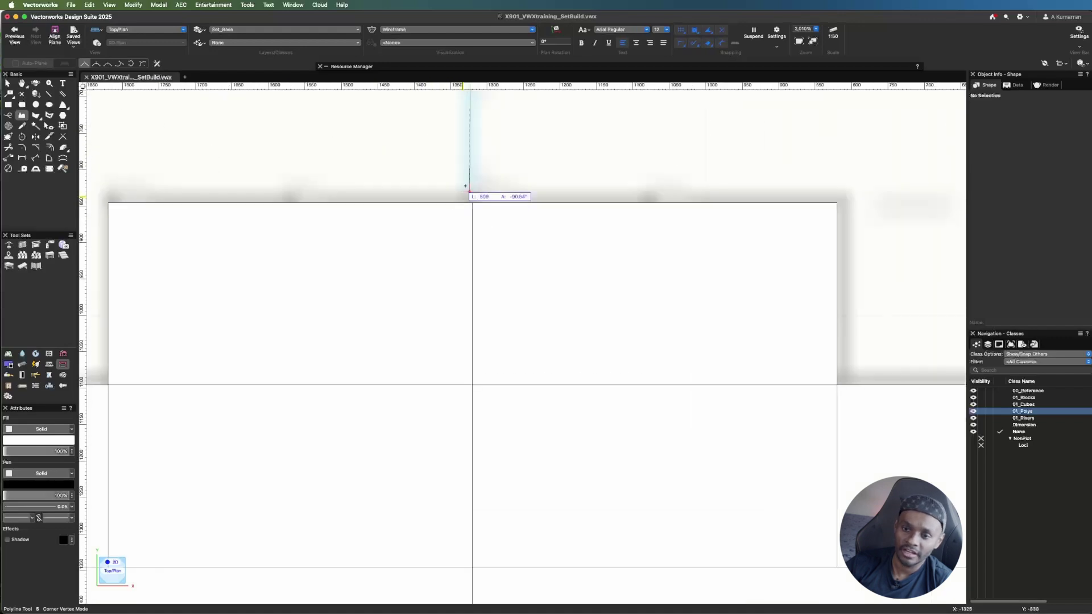
{"action": "left_click", "coordinate": [472, 202]}
- Trace the stepped upper-left edge of the set piece corner by corner, from the topmost block to the widest platform's upper-left corner
{"action": "scroll", "coordinate": [472, 202], "scroll_direction": "down", "scroll_amount": 2}
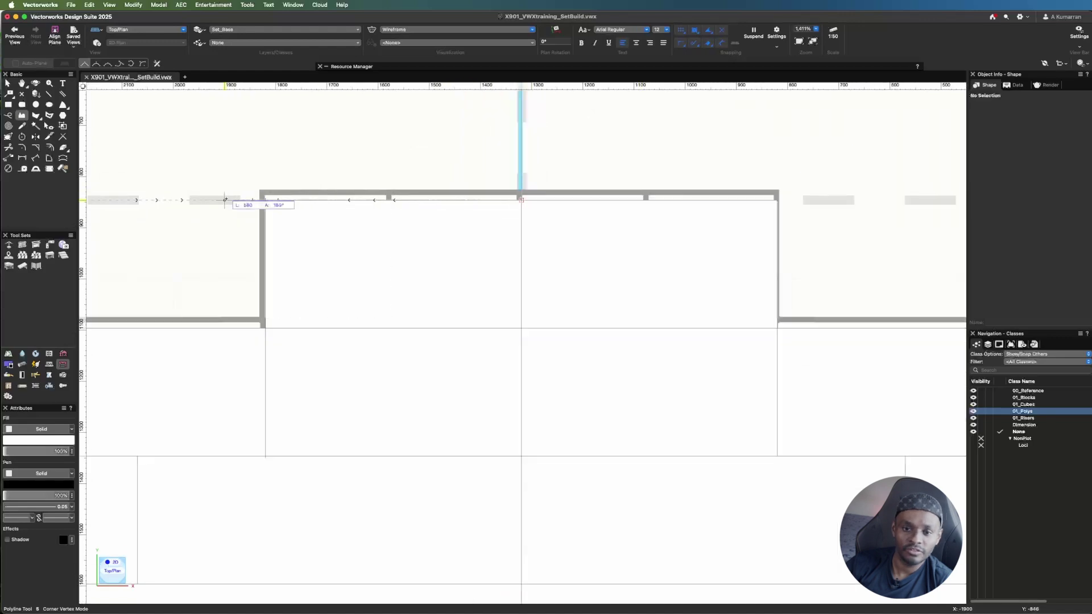
{"action": "left_click", "coordinate": [265, 200]}
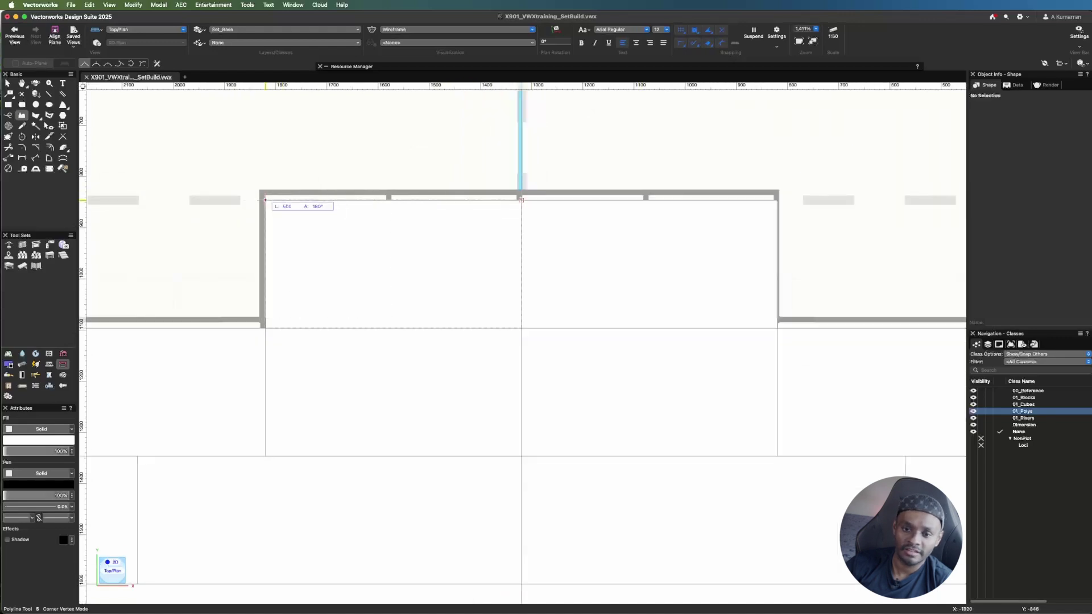
{"action": "left_click", "coordinate": [265, 323]}
{"action": "scroll", "coordinate": [444, 312], "scroll_direction": "down", "scroll_amount": 2}
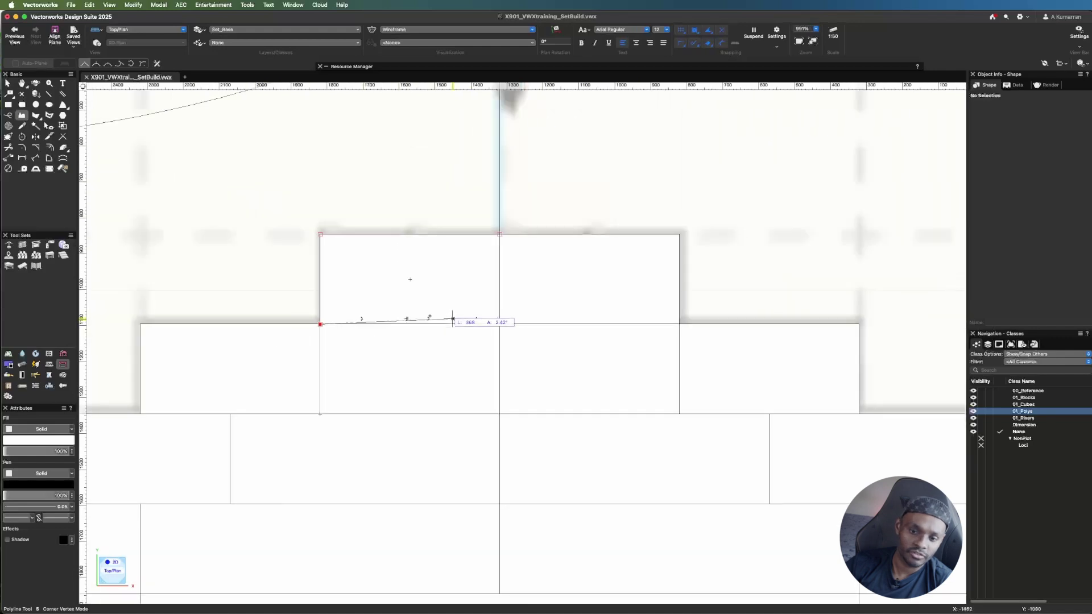
{"action": "left_click", "coordinate": [138, 324]}
{"action": "scroll", "coordinate": [393, 245], "scroll_direction": "down", "scroll_amount": 2}
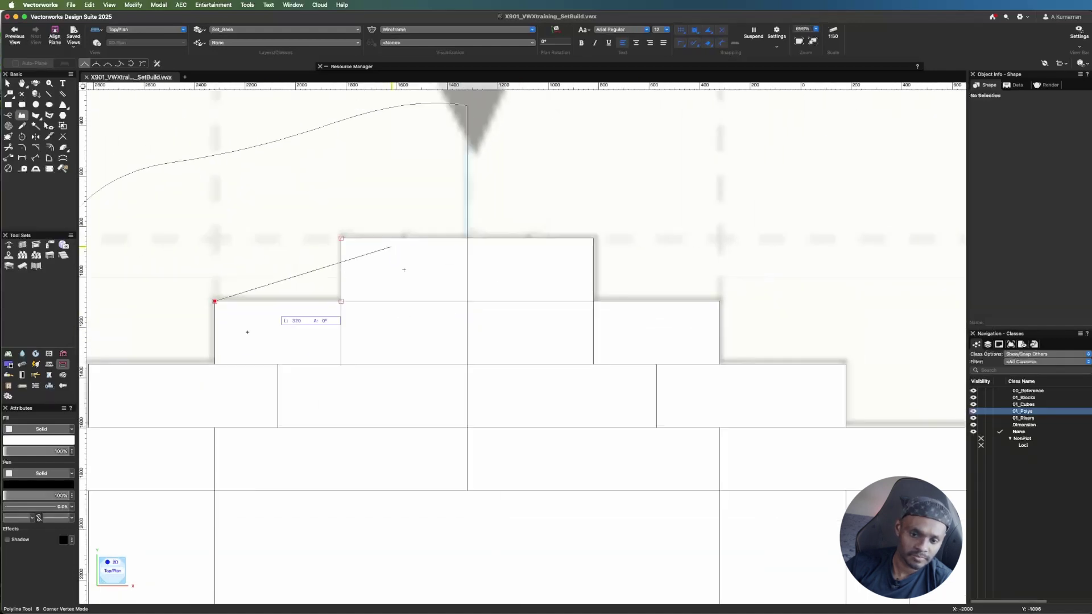
{"action": "left_click", "coordinate": [214, 364]}
{"action": "scroll", "coordinate": [500, 352], "scroll_direction": "down", "scroll_amount": 2}
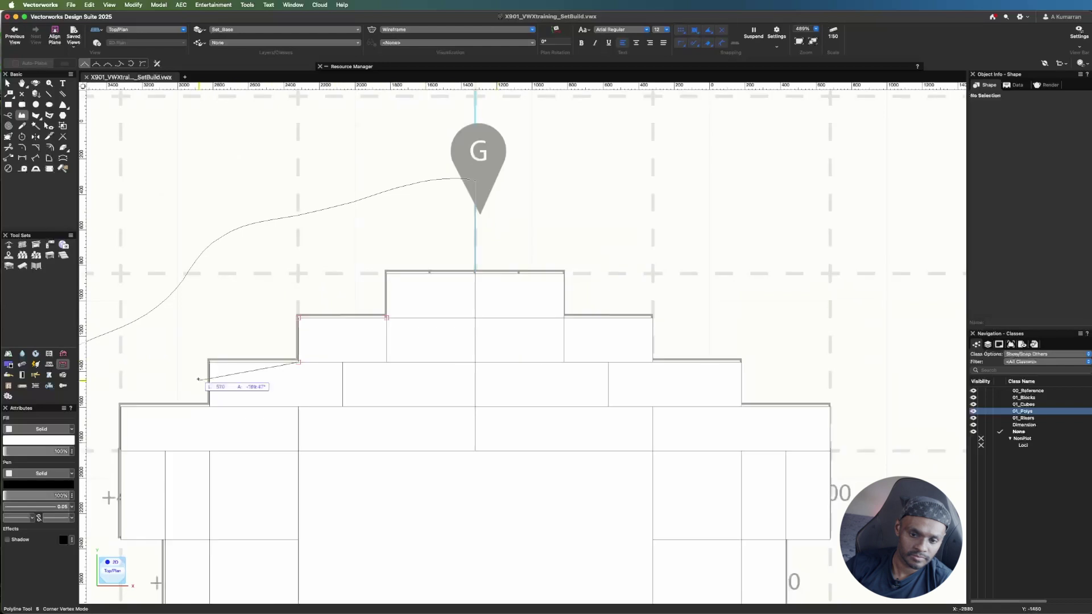
{"action": "left_click", "coordinate": [209, 362]}
{"action": "left_click", "coordinate": [209, 406]}
{"action": "left_click", "coordinate": [120, 406]}
- Continue the polyline down the widest platform's left side and around the next narrower platform to the +200 block's top-left corner
{"action": "scroll", "coordinate": [121, 406], "scroll_direction": "down", "scroll_amount": 1}
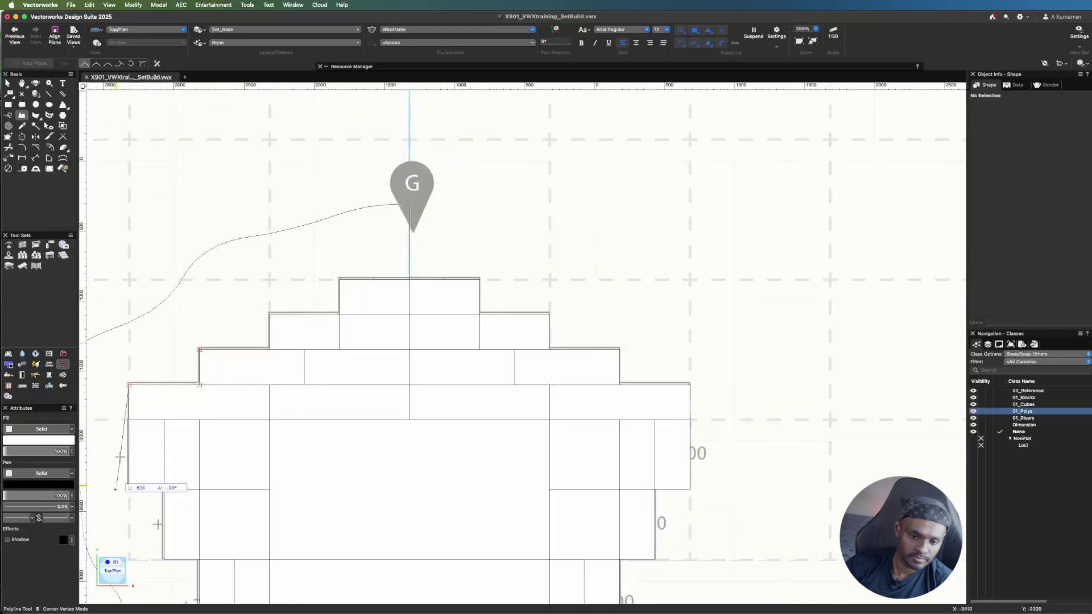
{"action": "scroll", "coordinate": [119, 495], "scroll_direction": "up", "scroll_amount": 4}
{"action": "scroll", "coordinate": [118, 501], "scroll_direction": "up", "scroll_amount": 1}
{"action": "left_click", "coordinate": [144, 473]}
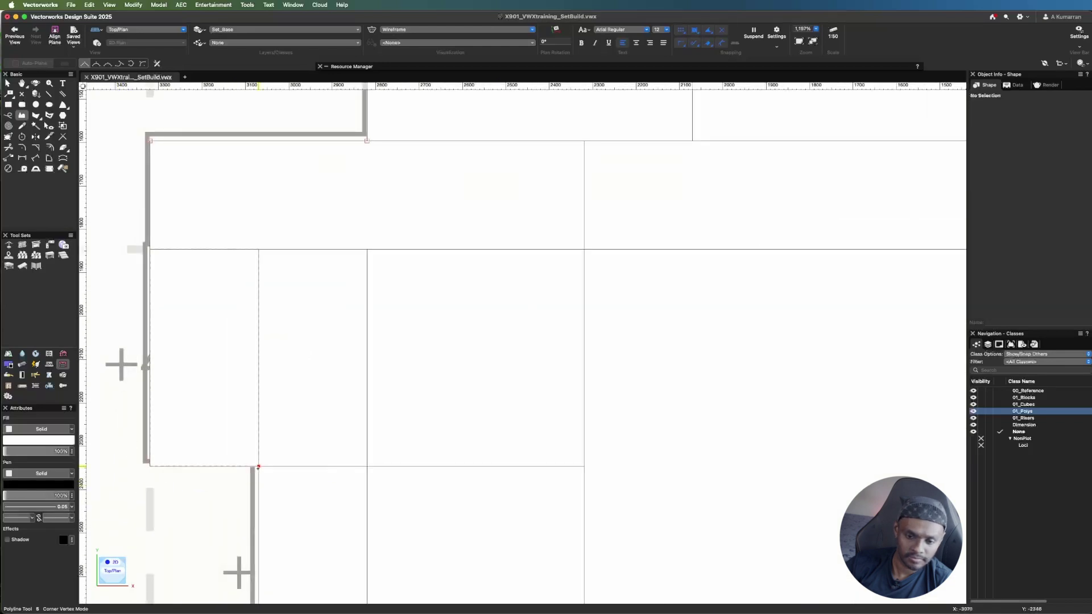
{"action": "left_click", "coordinate": [259, 466]}
{"action": "scroll", "coordinate": [279, 307], "scroll_direction": "down", "scroll_amount": 1}
{"action": "left_click", "coordinate": [265, 569]}
{"action": "left_click", "coordinate": [341, 570]}
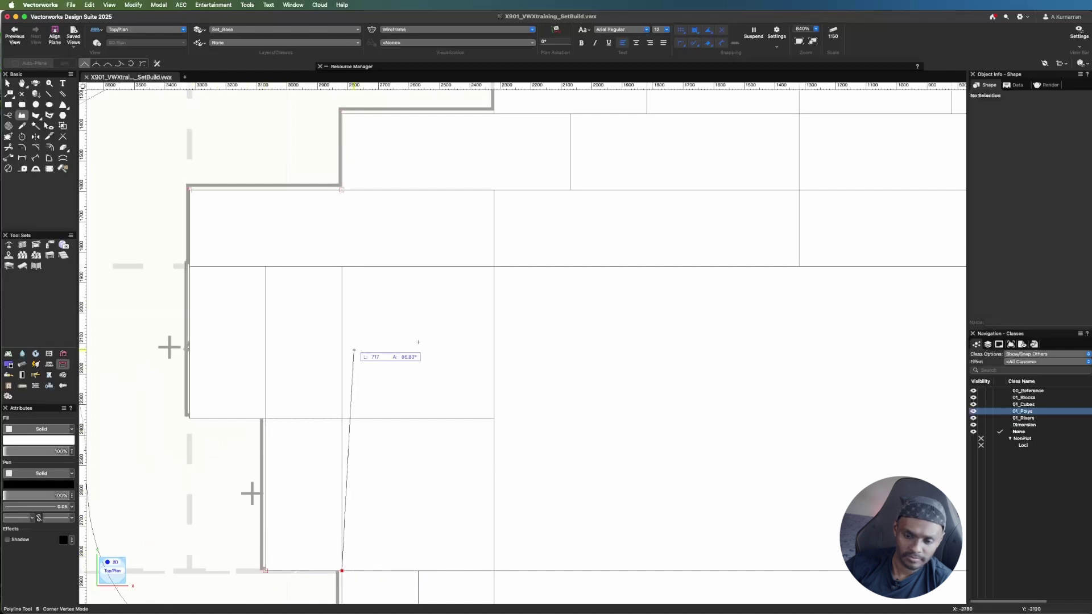
- Trace the polyline around the left +200 block and the smaller block below it to the lower deck's left edge
{"action": "scroll", "coordinate": [354, 350], "scroll_direction": "down", "scroll_amount": 2}
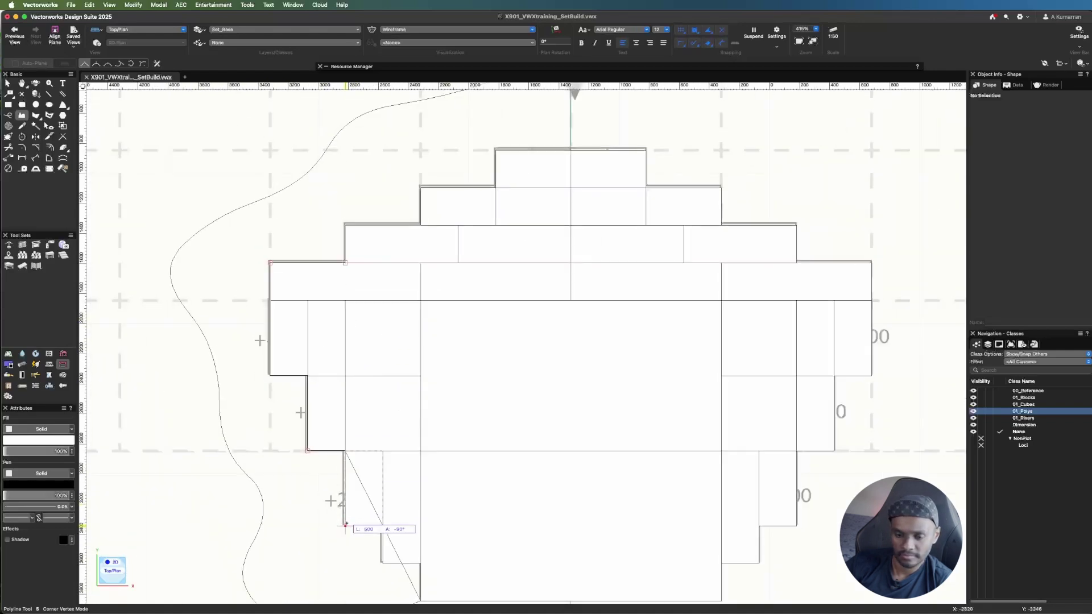
{"action": "scroll", "coordinate": [346, 524], "scroll_direction": "up", "scroll_amount": 7}
{"action": "left_click", "coordinate": [402, 381]}
{"action": "left_click", "coordinate": [850, 379]}
{"action": "scroll", "coordinate": [768, 213], "scroll_direction": "down", "scroll_amount": 2}
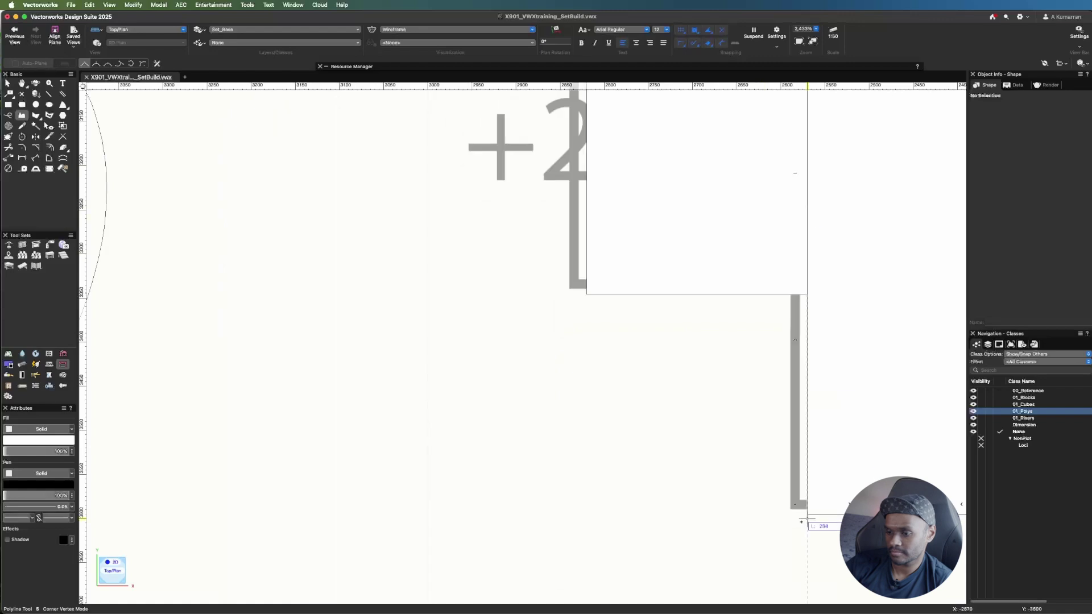
{"action": "left_click", "coordinate": [789, 506]}
{"action": "scroll", "coordinate": [790, 506], "scroll_direction": "down", "scroll_amount": 1}
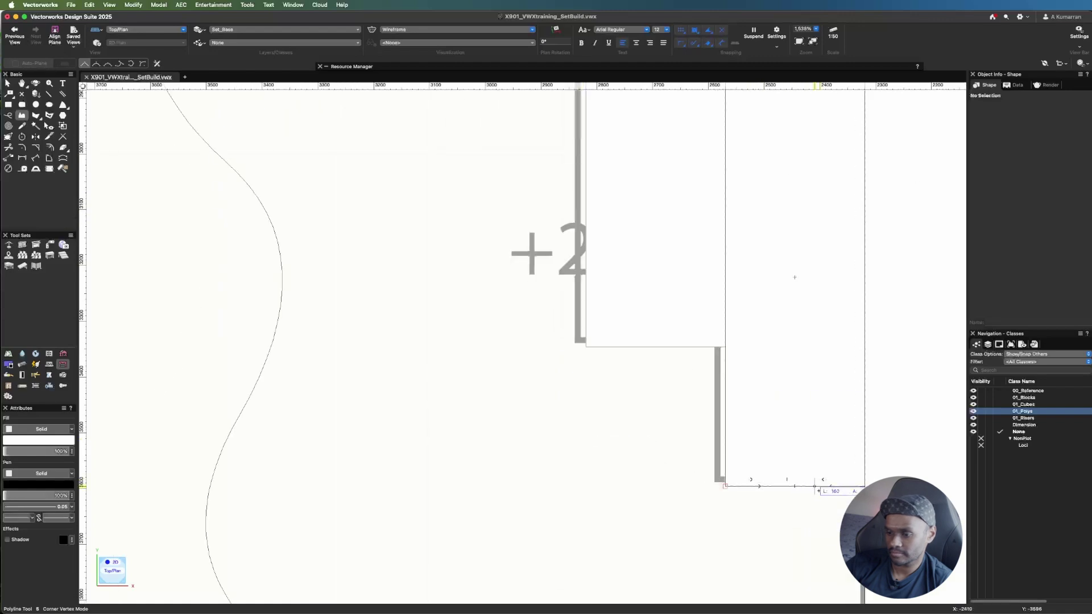
{"action": "left_click", "coordinate": [865, 486]}
- Close the left surround polyline at its starting point on the lower deck's bottom-left corner and deselect it
{"action": "scroll", "coordinate": [758, 296], "scroll_direction": "down", "scroll_amount": 1}
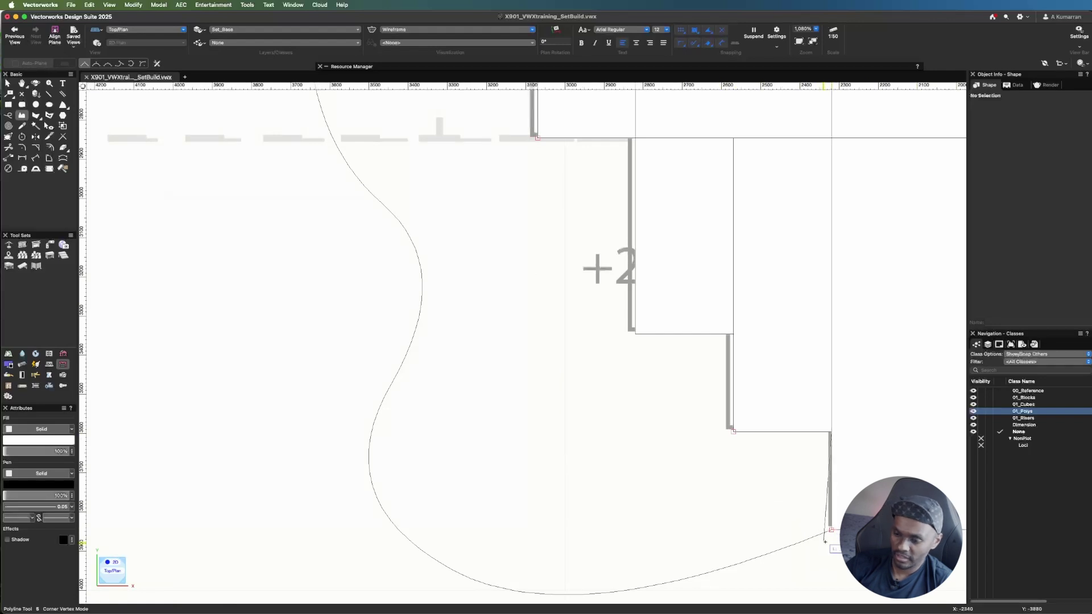
{"action": "scroll", "coordinate": [831, 530], "scroll_direction": "up", "scroll_amount": 10}
{"action": "middle_click_drag", "start_coordinate": [858, 584], "coordinate": [858, 520]}
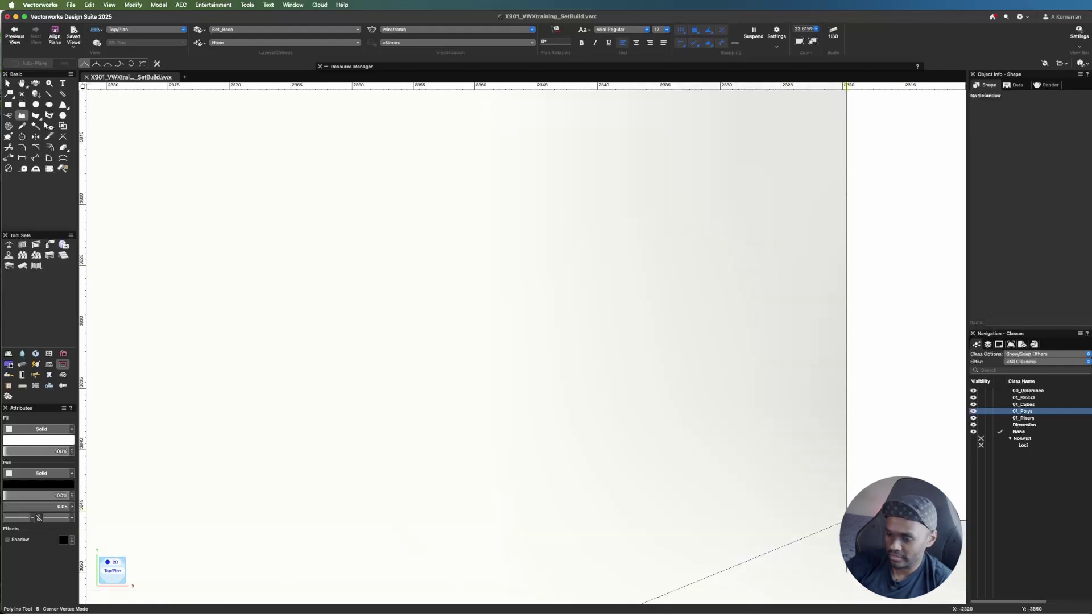
{"action": "left_click", "coordinate": [846, 520]}
{"action": "scroll", "coordinate": [635, 454], "scroll_direction": "down", "scroll_amount": 15}
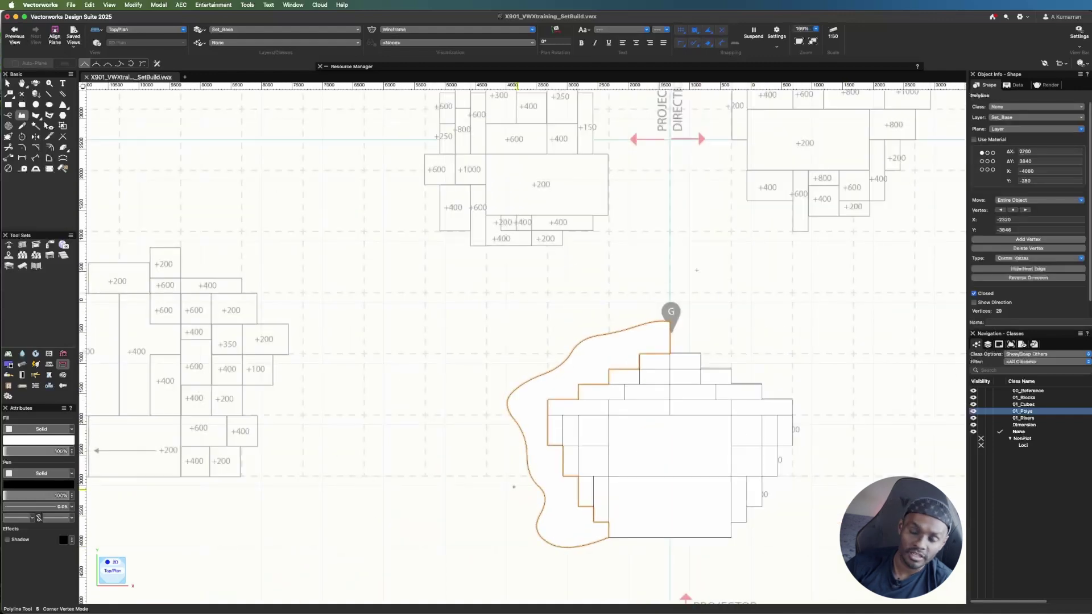
{"action": "key", "text": "x"}
{"action": "key", "text": "x"}
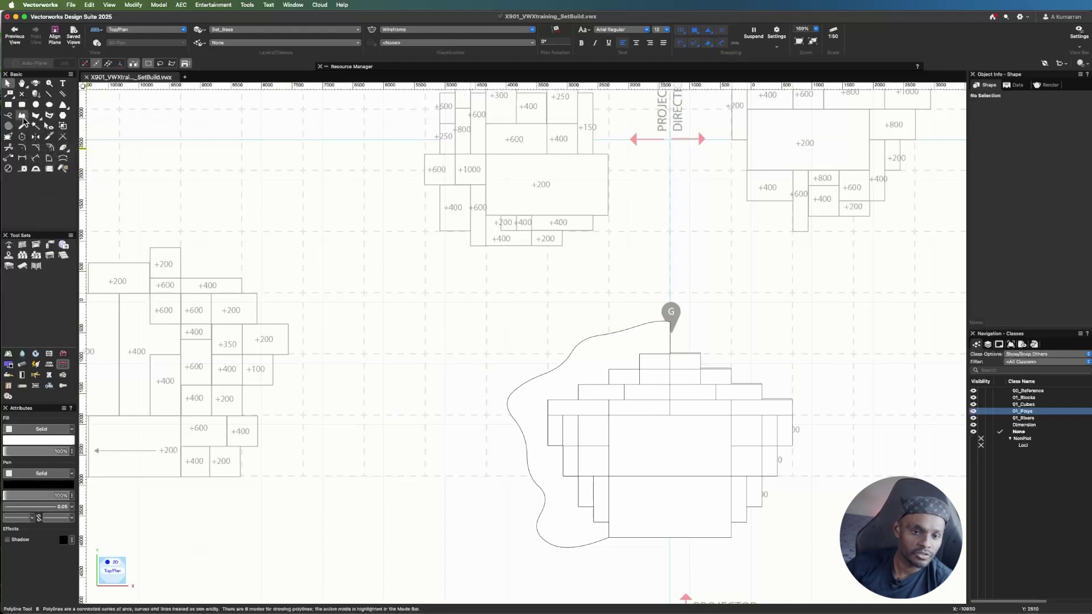
- Draw a freehand Bezier-vertex polyline from the lower deck's bottom-right corner around the right side to the left curve's top end at marker G
{"action": "left_click", "coordinate": [23, 116]}
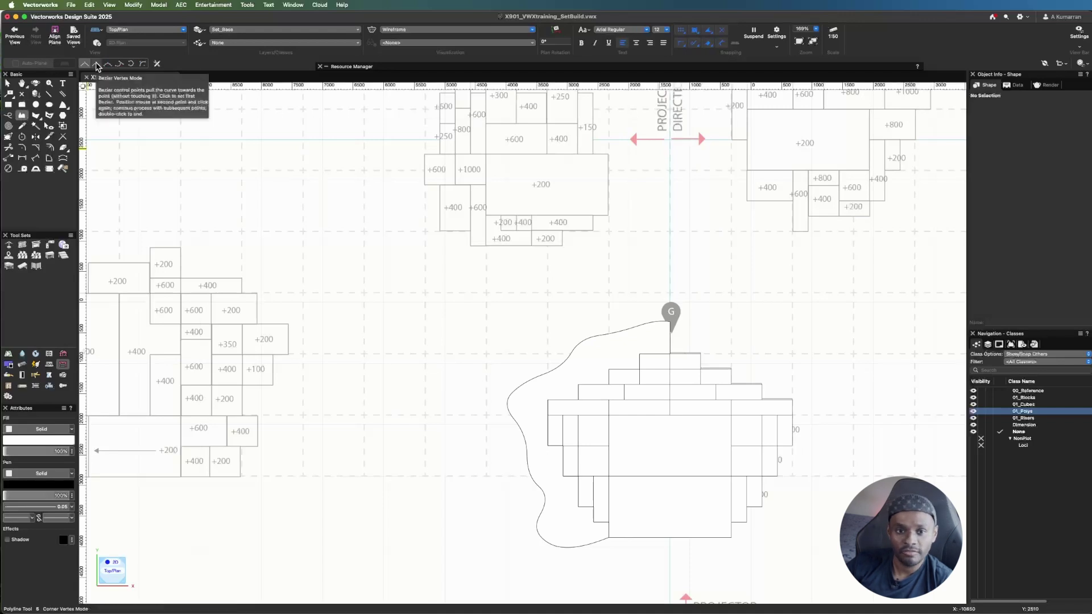
{"action": "left_click", "coordinate": [96, 63]}
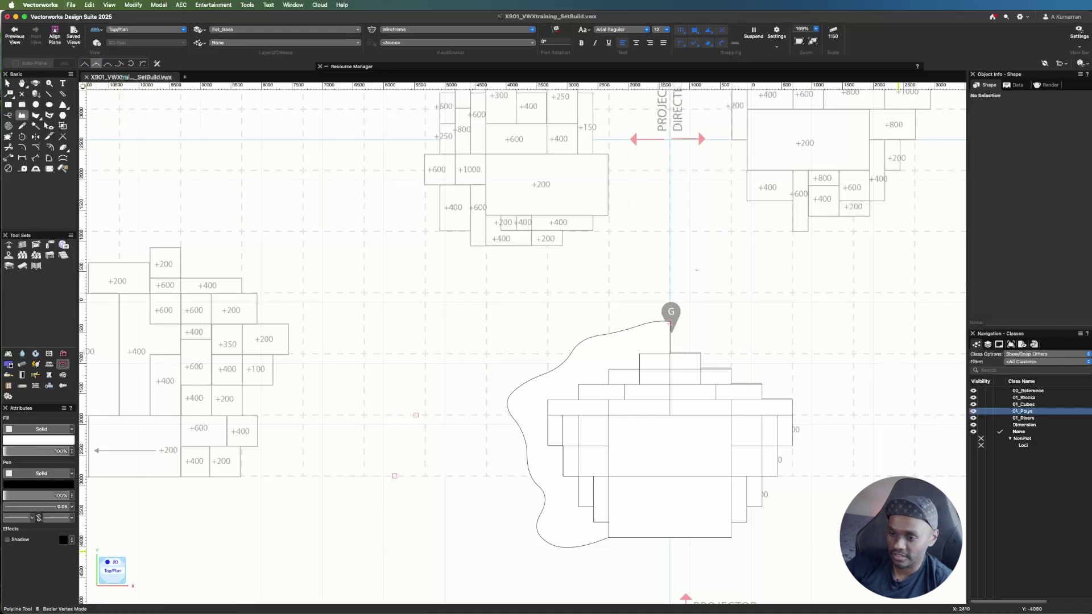
{"action": "scroll", "coordinate": [810, 574], "scroll_direction": "up", "scroll_amount": 3}
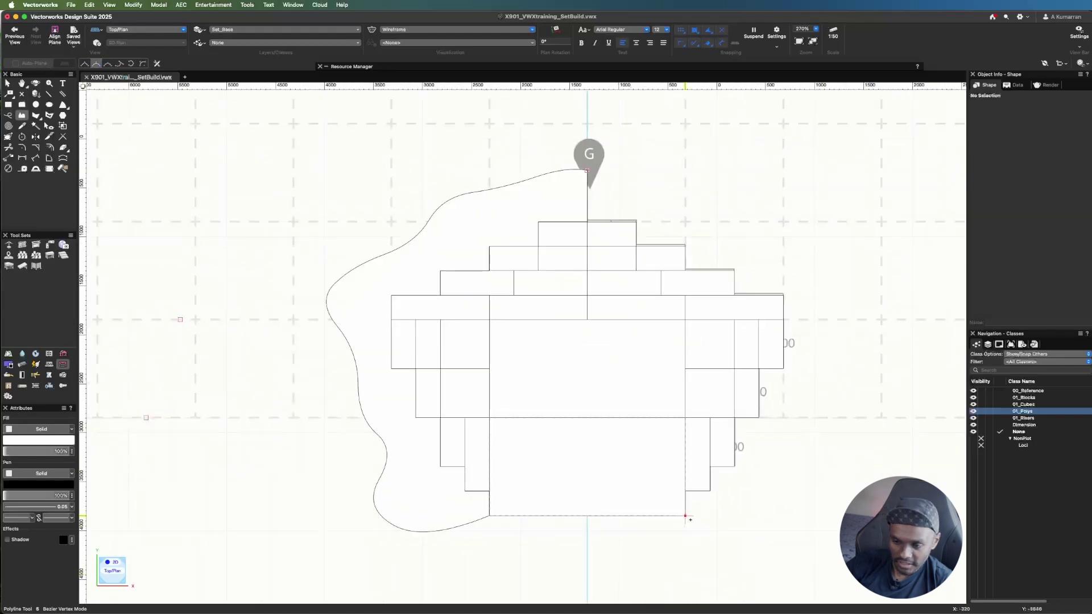
{"action": "left_click", "coordinate": [685, 516]}
{"action": "left_click", "coordinate": [759, 534]}
{"action": "left_click", "coordinate": [800, 493]}
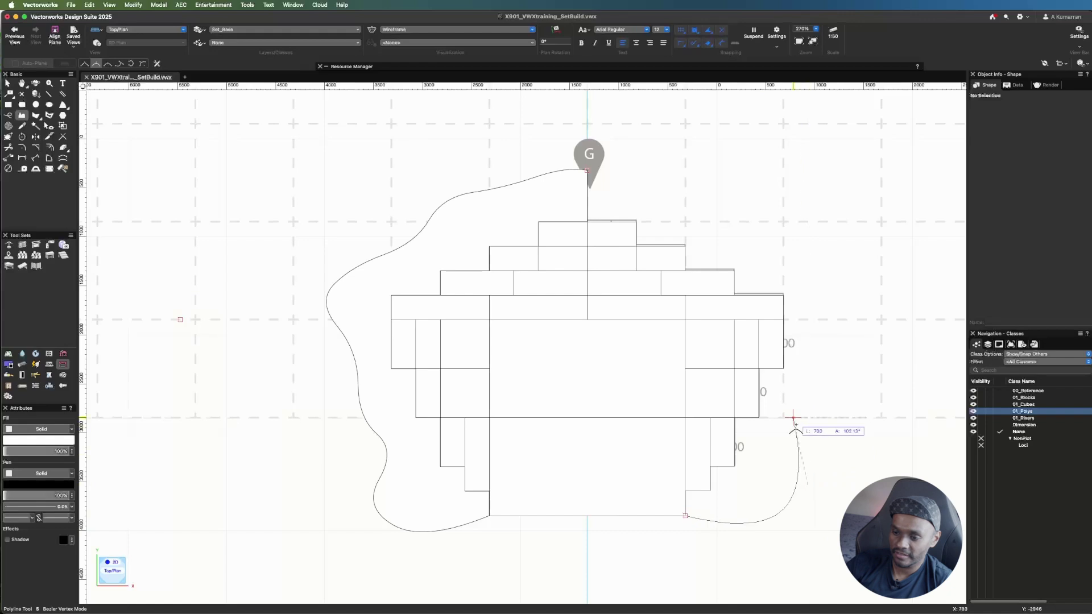
{"action": "left_click", "coordinate": [849, 325]}
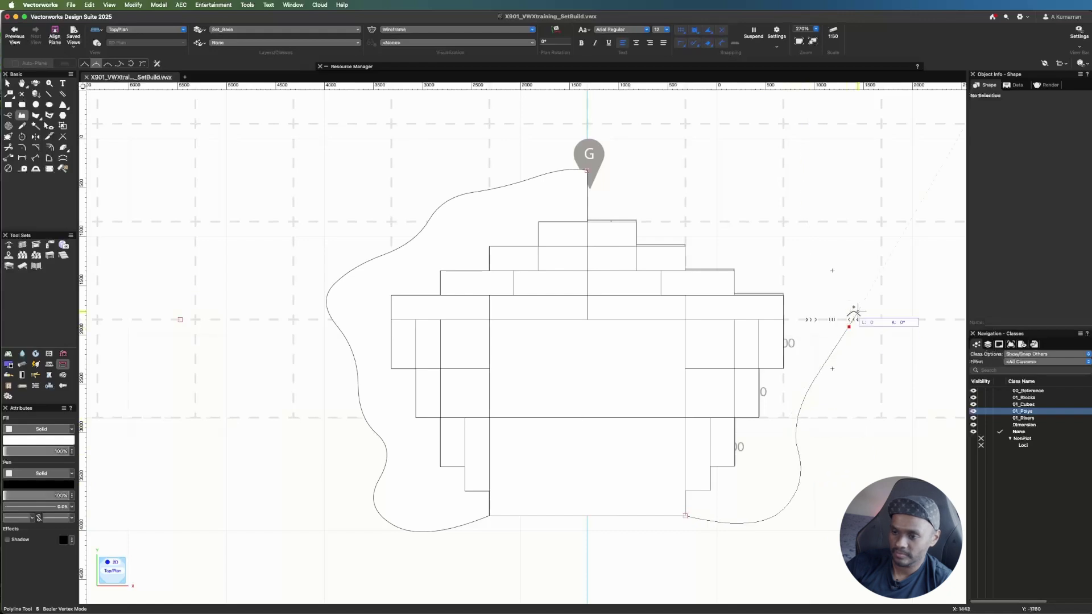
{"action": "left_click", "coordinate": [789, 222]}
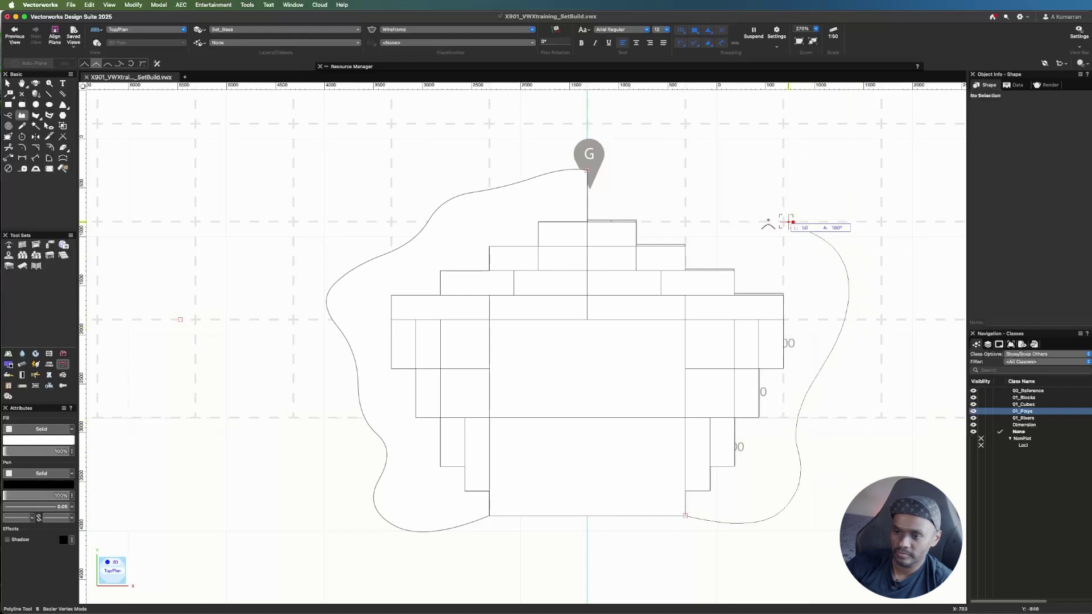
{"action": "left_click", "coordinate": [721, 215]}
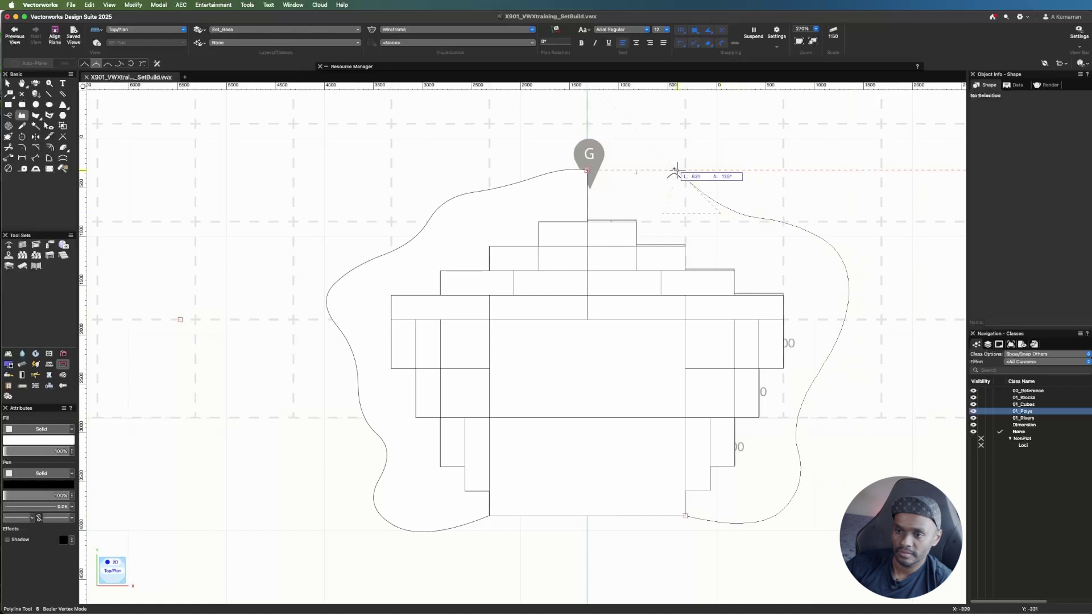
{"action": "left_click", "coordinate": [649, 151]}
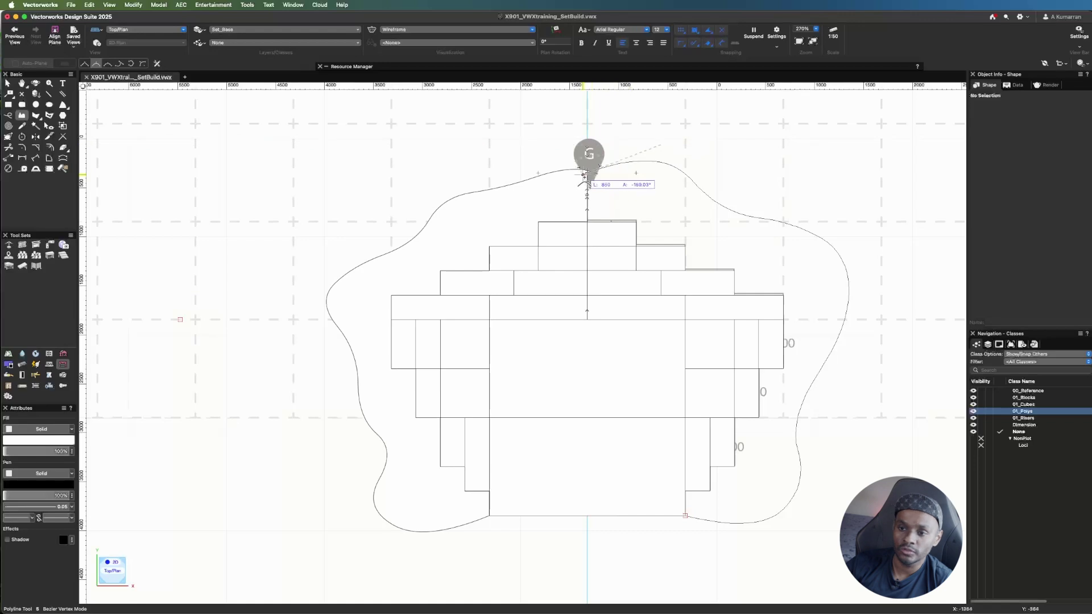
{"action": "left_click", "coordinate": [588, 170]}
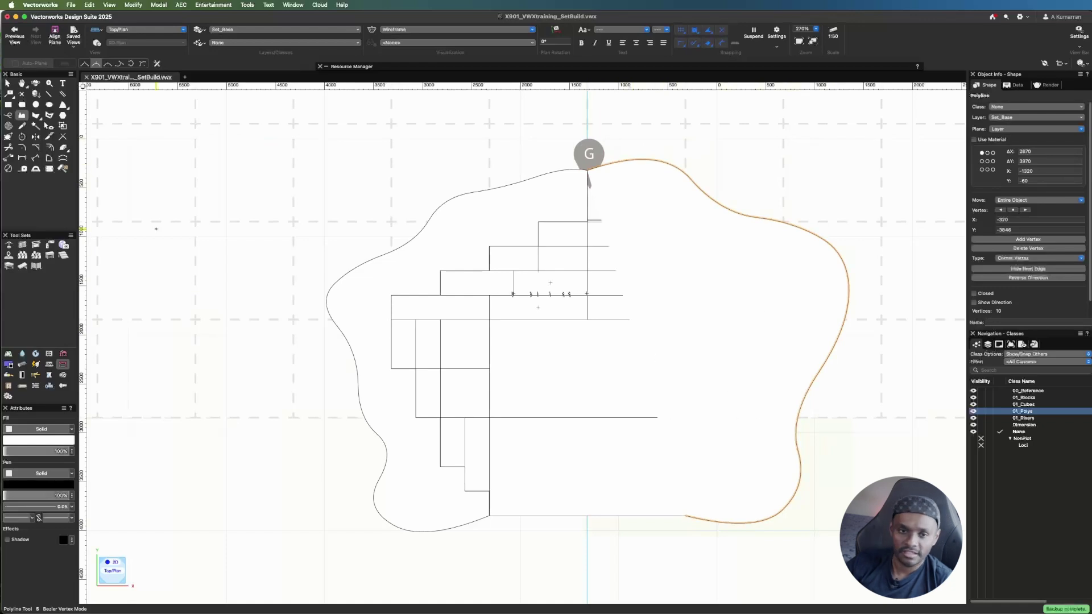
- Set the right surround curve's fill to None
{"action": "left_click", "coordinate": [7, 83]}
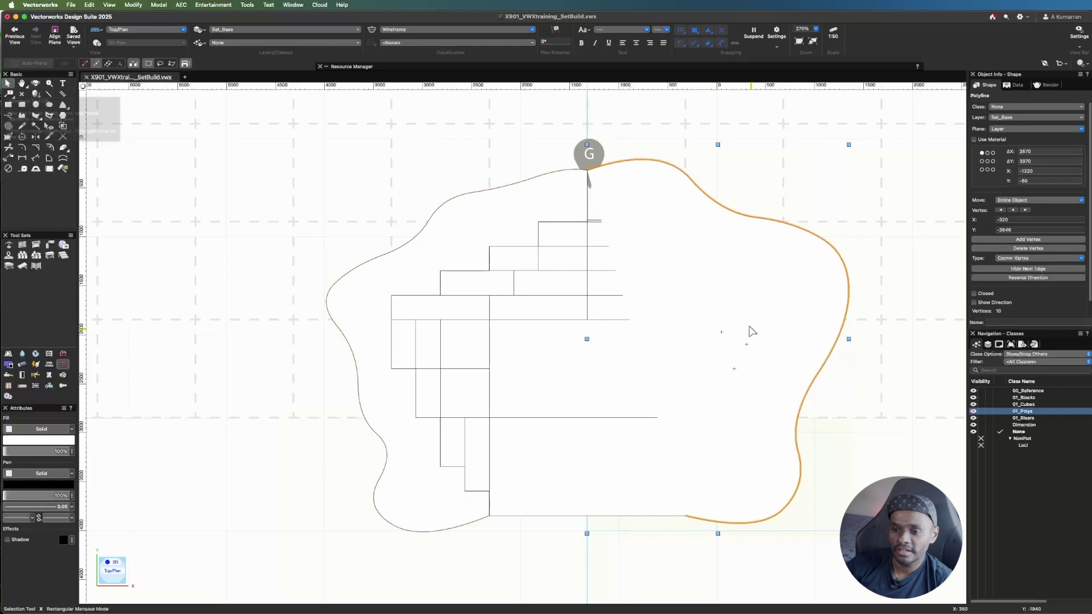
{"action": "left_click", "coordinate": [41, 430]}
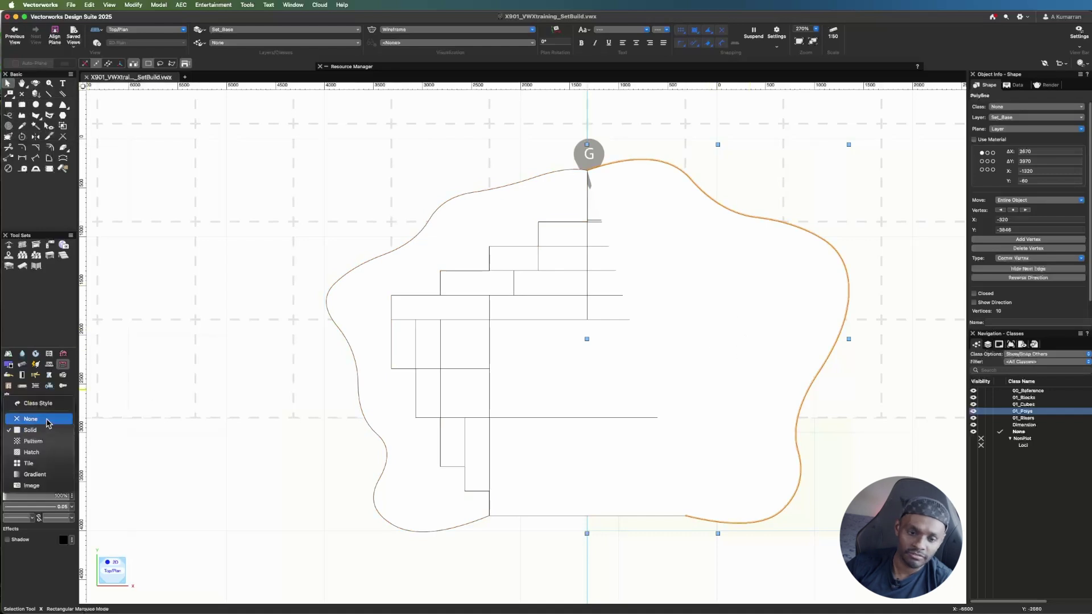
{"action": "left_click", "coordinate": [46, 424]}
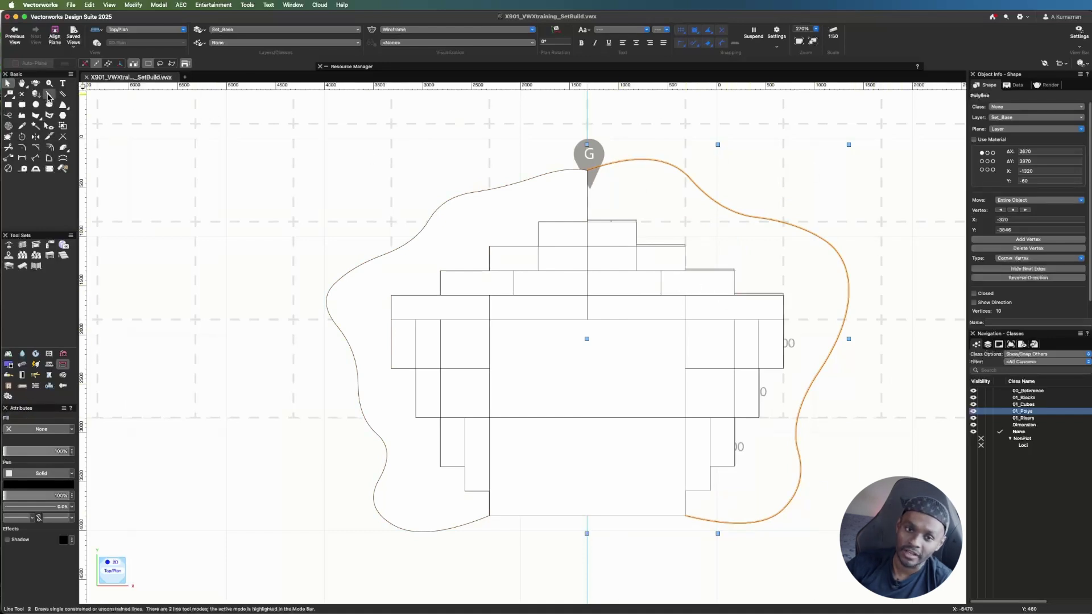
- Draw a line from the curves' meeting point down to the topmost block and a 500 mm line along its upper edge to its right corner
{"action": "left_click", "coordinate": [49, 95]}
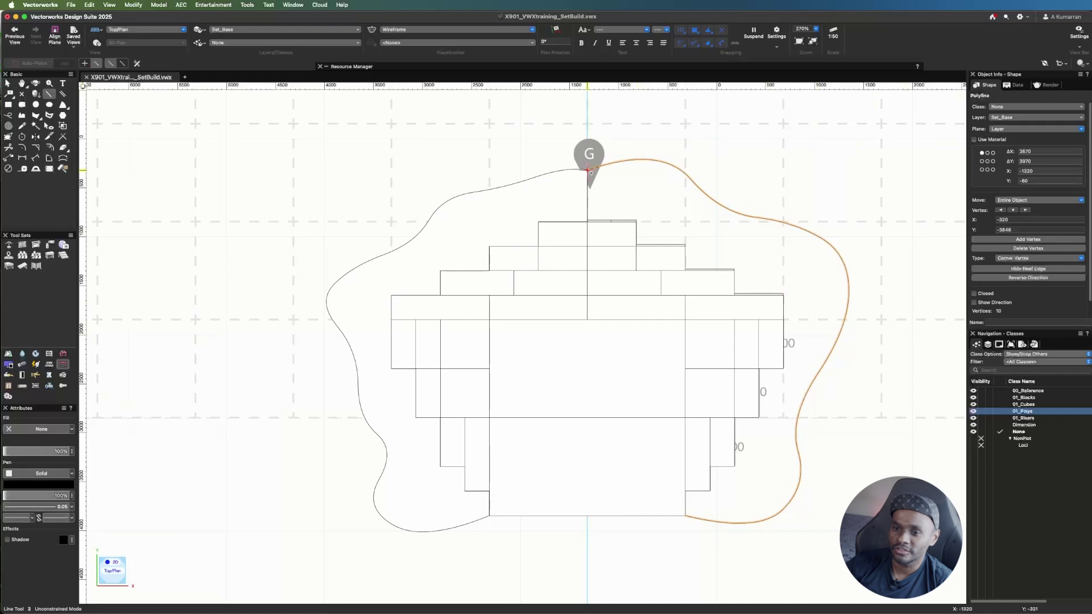
{"action": "scroll", "coordinate": [591, 172], "scroll_direction": "up", "scroll_amount": 5}
{"action": "left_click", "coordinate": [561, 153]}
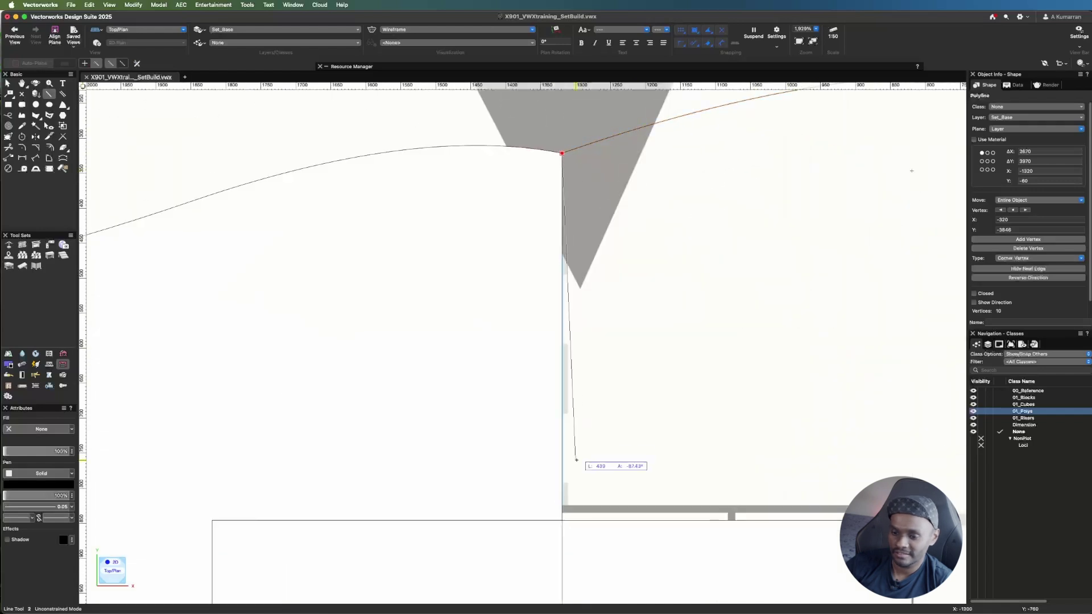
{"action": "left_click", "coordinate": [562, 519]}
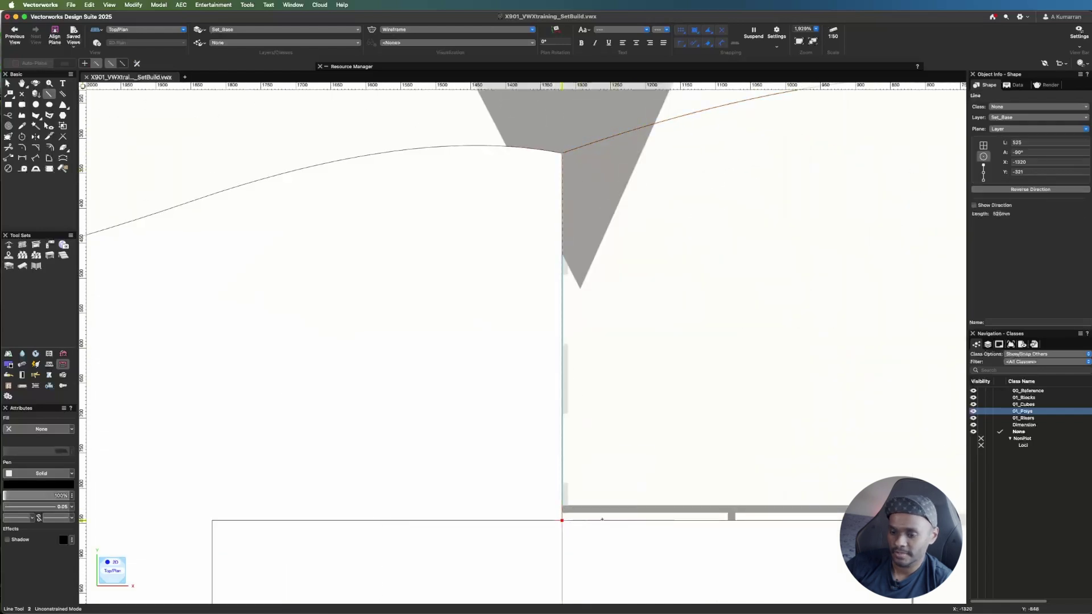
{"action": "left_click", "coordinate": [911, 520]}
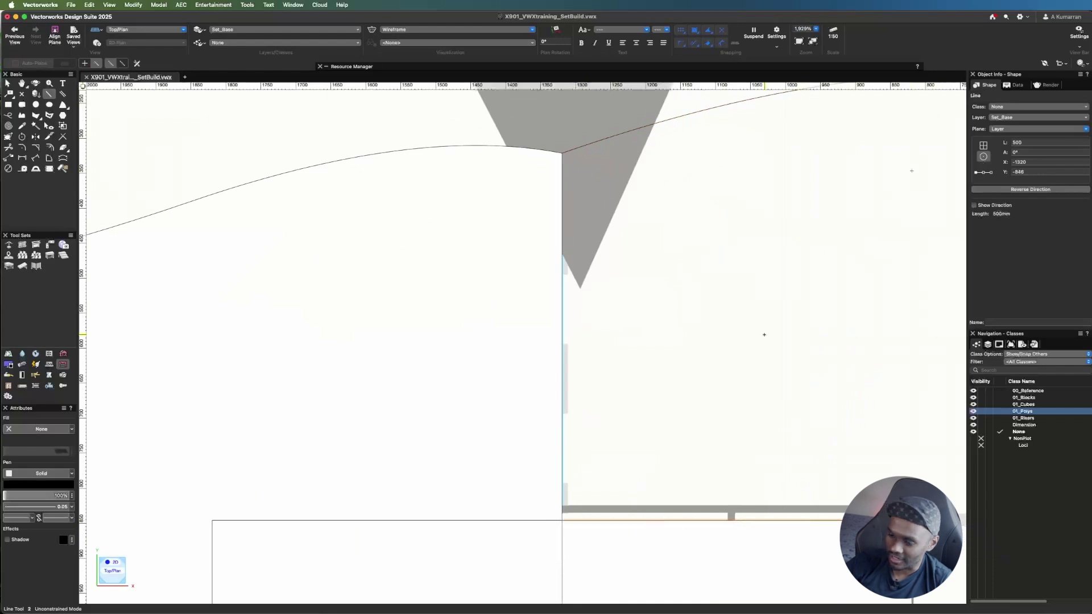
{"action": "scroll", "coordinate": [784, 341], "scroll_direction": "down", "scroll_amount": 2}
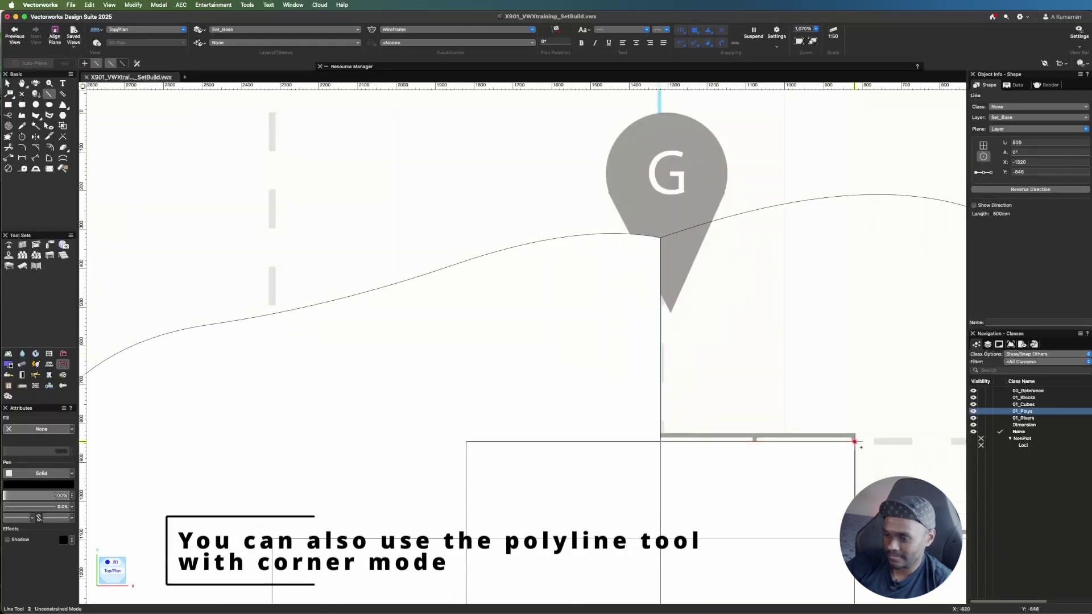
- Trace the right-hand stepped edge with 250 mm vertical and 500 mm horizontal lines to the widest row's outer corner, then 750 mm down its side
{"action": "scroll", "coordinate": [620, 415], "scroll_direction": "down", "scroll_amount": 2}
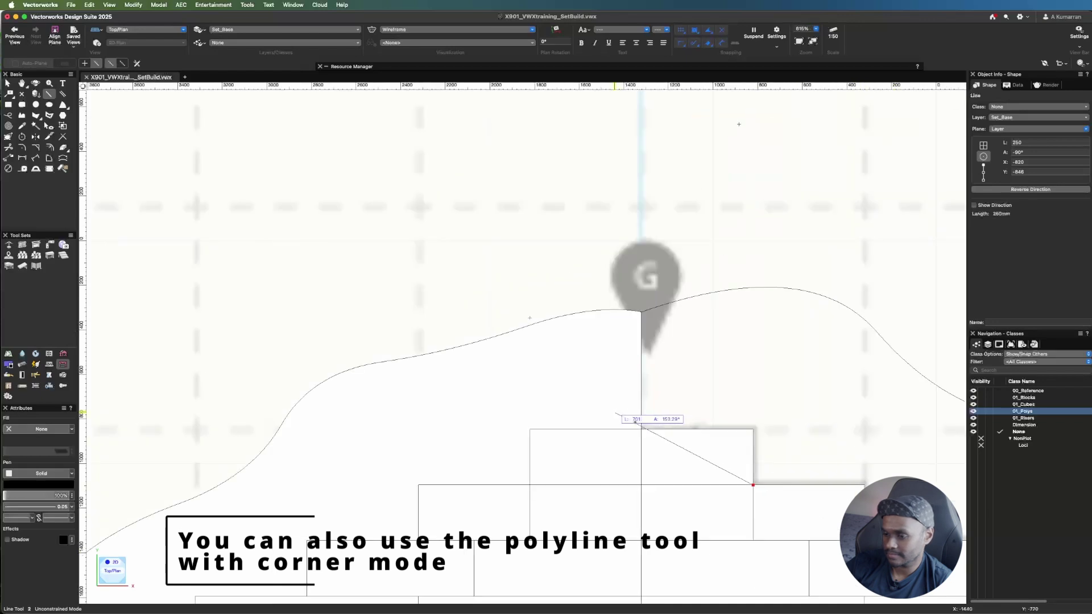
{"action": "left_click", "coordinate": [865, 485]}
{"action": "left_click", "coordinate": [865, 485]}
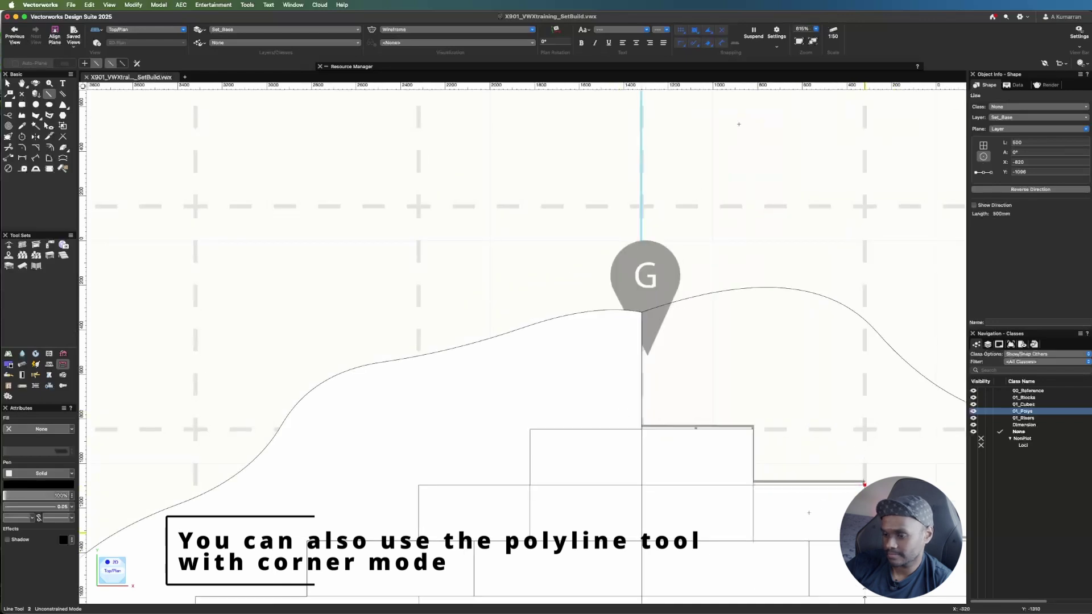
{"action": "scroll", "coordinate": [706, 429], "scroll_direction": "down", "scroll_amount": 1}
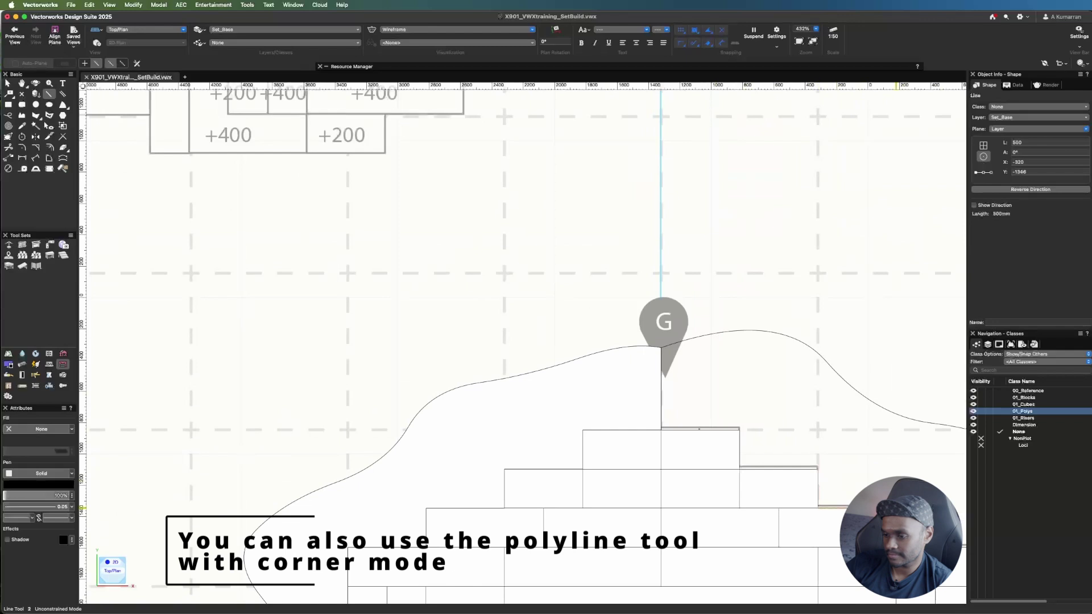
{"action": "scroll", "coordinate": [662, 347], "scroll_direction": "down", "scroll_amount": 1}
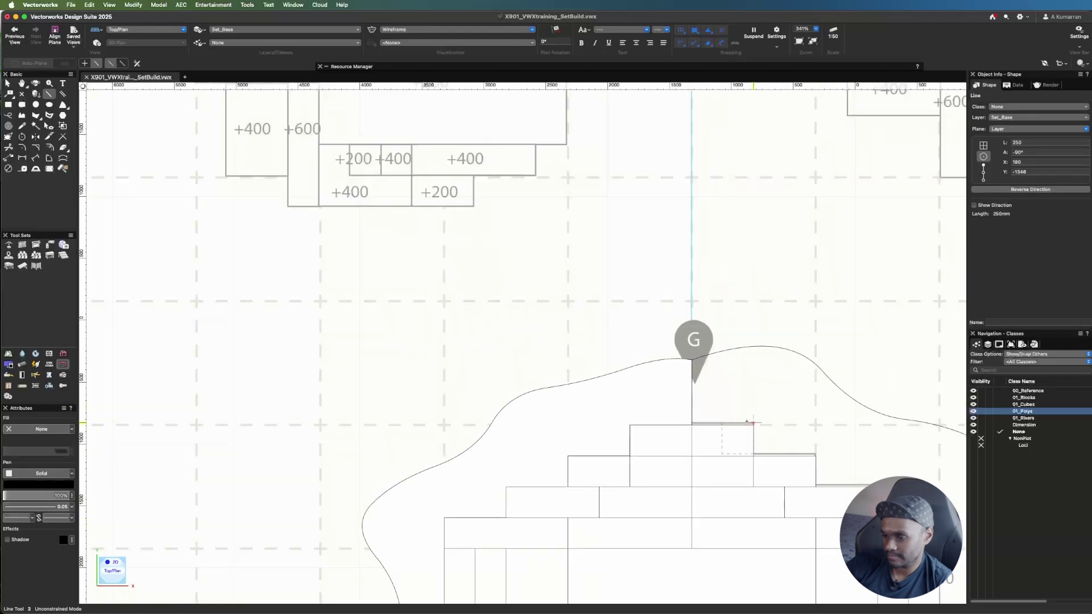
{"action": "scroll", "coordinate": [747, 421], "scroll_direction": "down", "scroll_amount": 2}
{"action": "scroll", "coordinate": [780, 458], "scroll_direction": "up", "scroll_amount": 3}
{"action": "left_click", "coordinate": [777, 452]}
{"action": "left_click", "coordinate": [852, 453]}
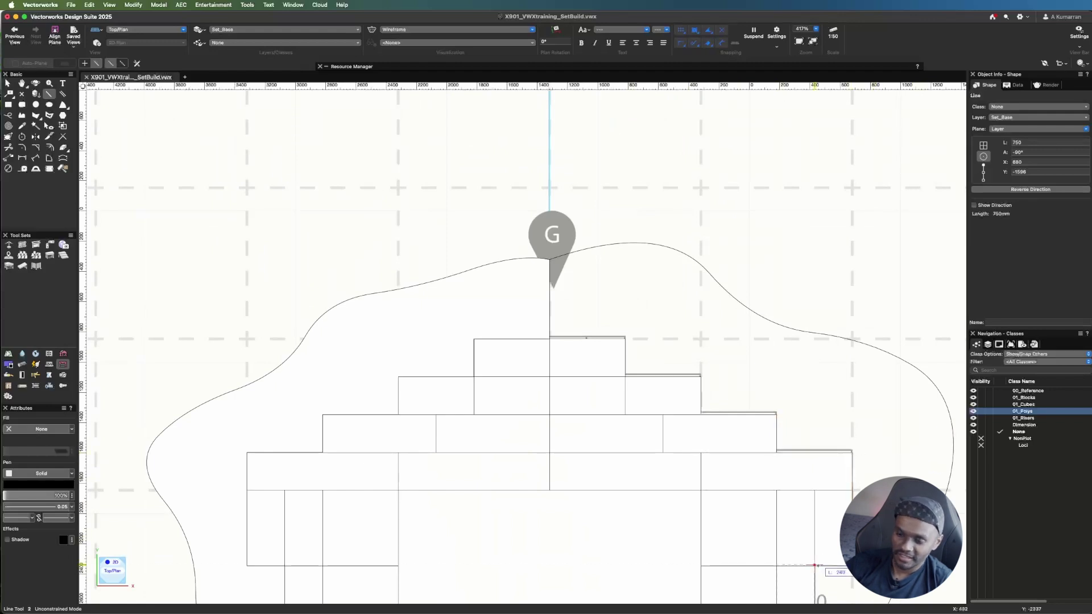
- Continue the right-hand outline with a 250 mm line inward and a vertical line down to the next block's lower outer corner
{"action": "left_click", "coordinate": [815, 566]}
{"action": "scroll", "coordinate": [850, 384], "scroll_direction": "down", "scroll_amount": 1}
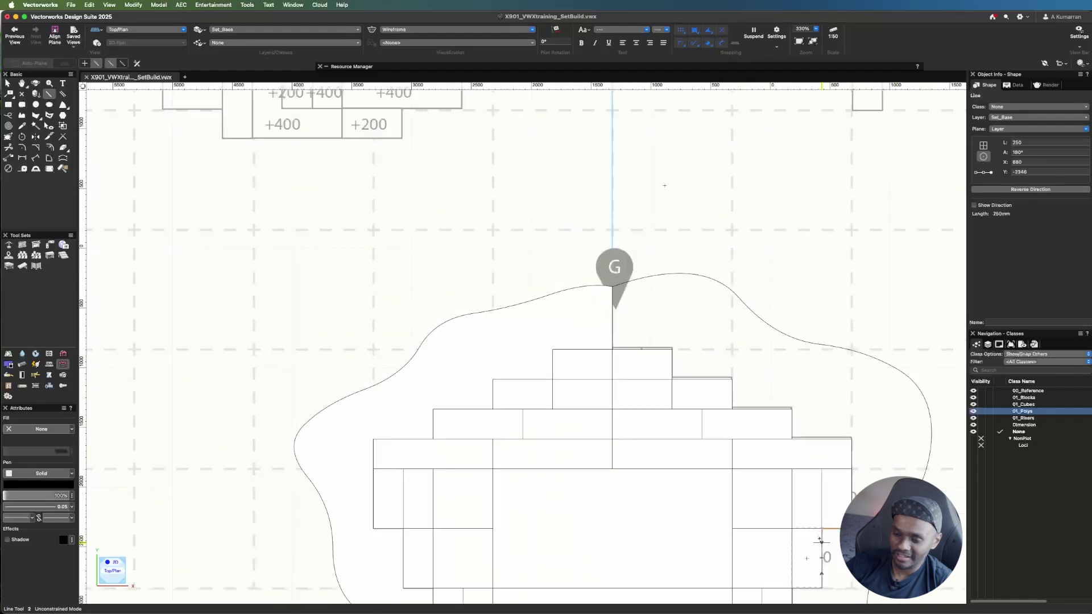
{"action": "scroll", "coordinate": [822, 528], "scroll_direction": "down", "scroll_amount": 3}
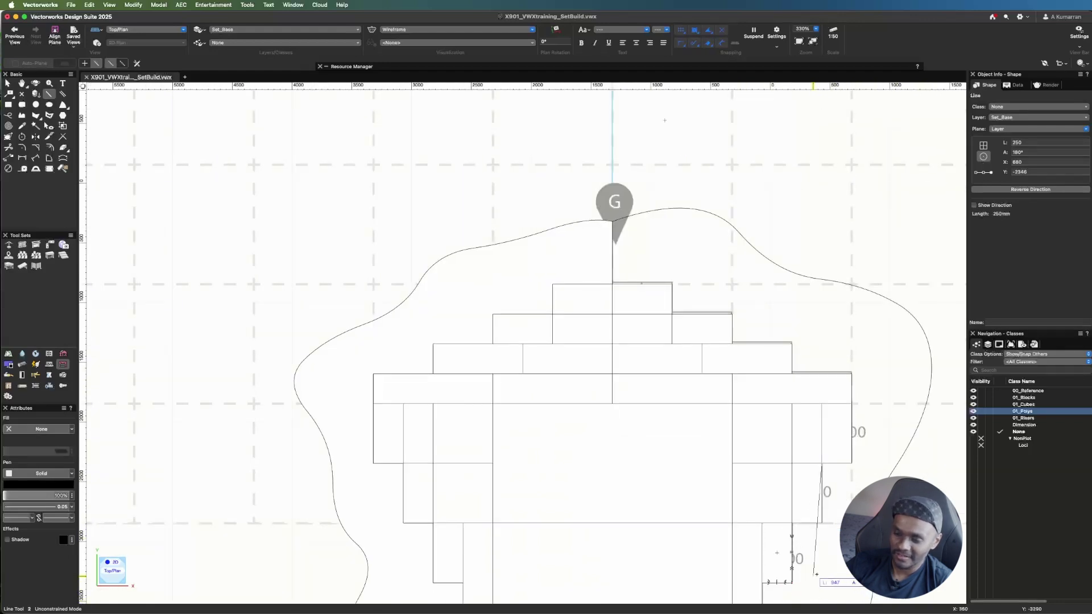
{"action": "left_click", "coordinate": [820, 522]}
- Try a short line inward along that block's lower edge, inspect its inner end and undo it
{"action": "left_click", "coordinate": [820, 522]}
{"action": "left_click", "coordinate": [792, 522]}
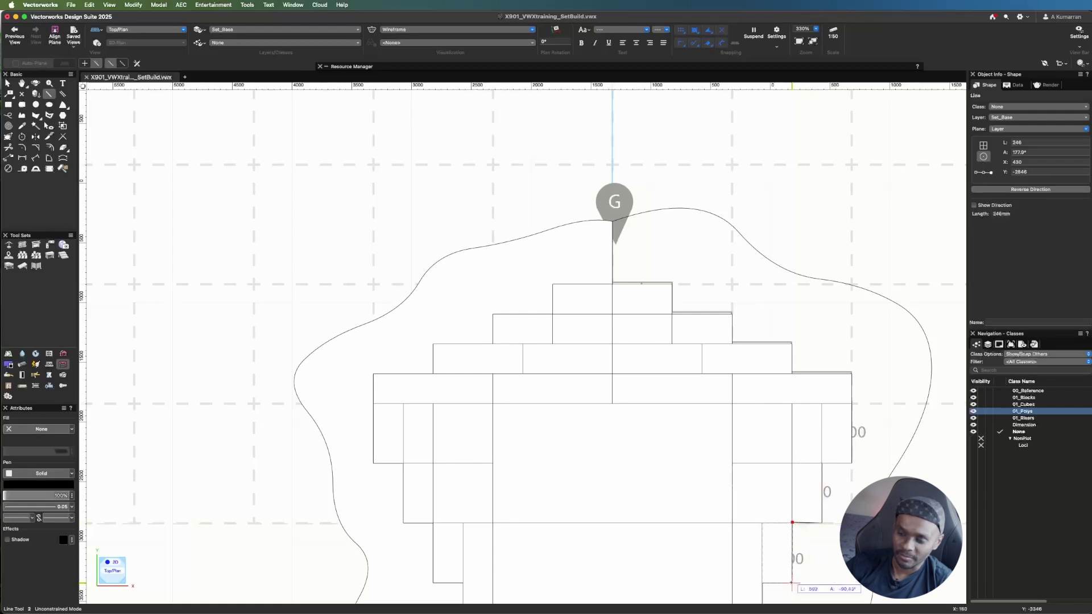
{"action": "scroll", "coordinate": [802, 559], "scroll_direction": "up", "scroll_amount": 5}
{"action": "key", "text": "Escape"}
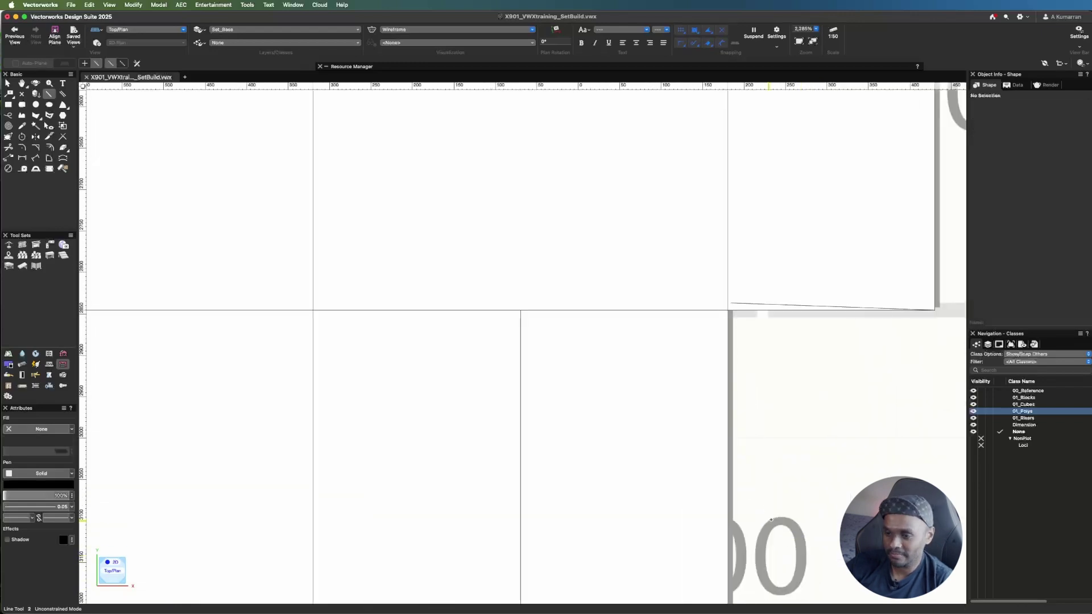
{"action": "scroll", "coordinate": [772, 502], "scroll_direction": "down", "scroll_amount": 5}
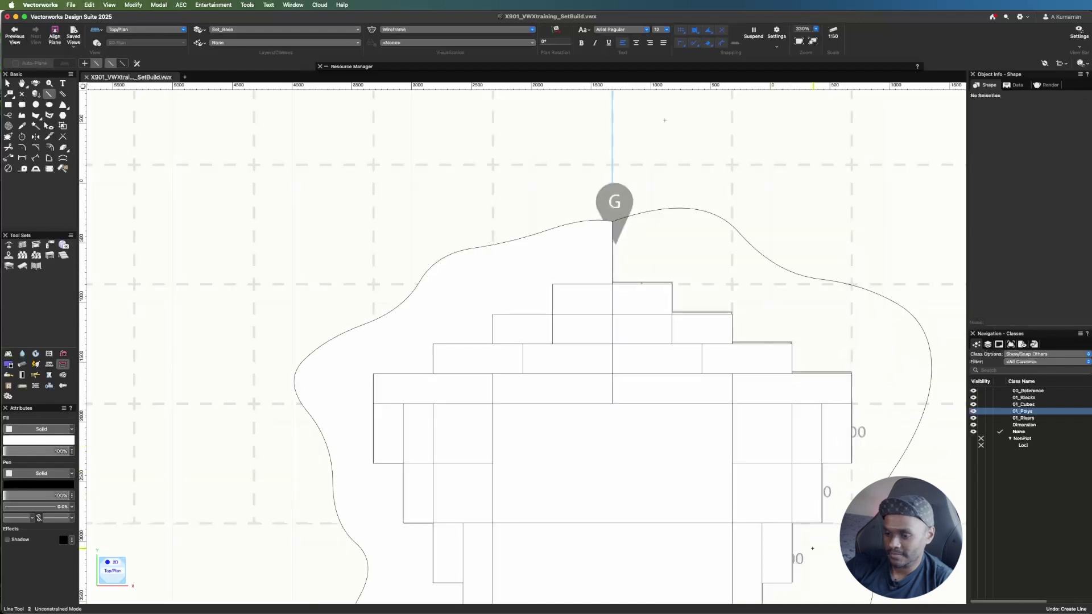
- Draw a horizontal 250 mm line along the block's lower edge, from its outer corner inward to the narrower block below
{"action": "scroll", "coordinate": [822, 449], "scroll_direction": "up", "scroll_amount": 5}
{"action": "left_click", "coordinate": [885, 404]}
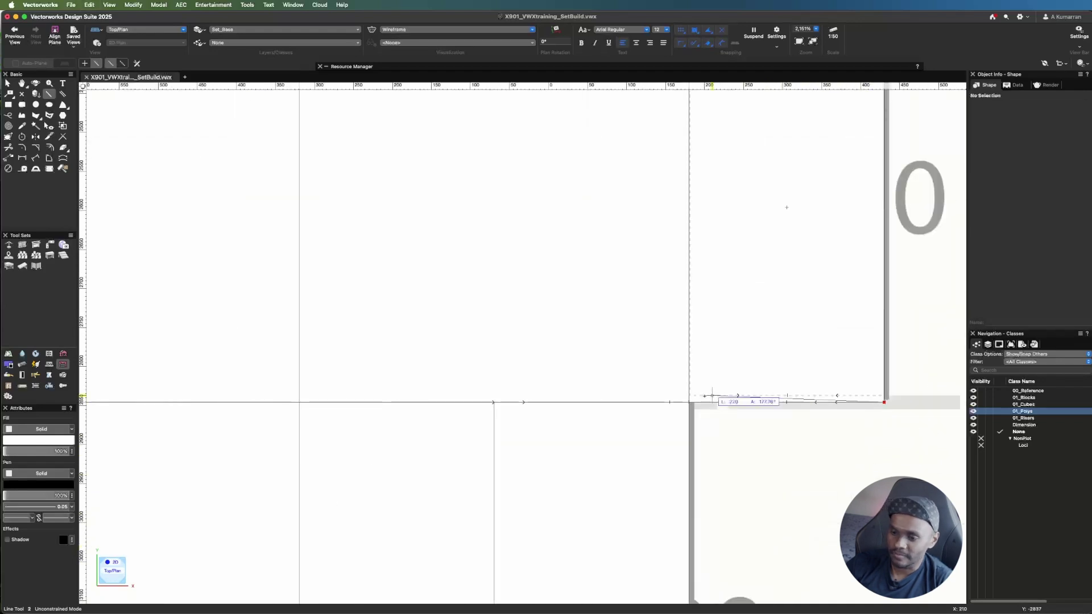
{"action": "scroll", "coordinate": [682, 398], "scroll_direction": "up", "scroll_amount": 2}
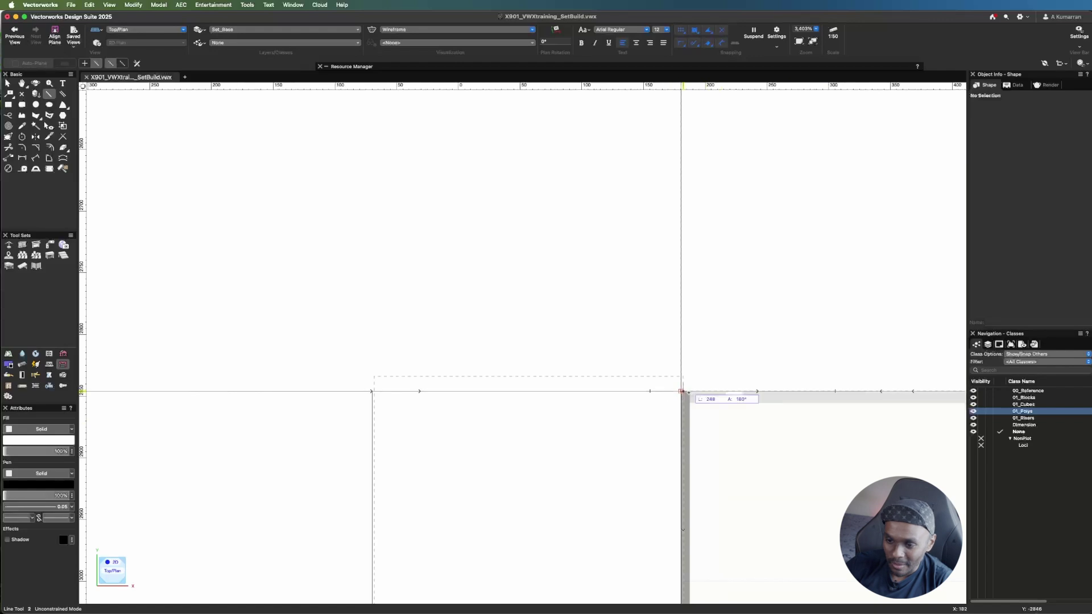
{"action": "left_click", "coordinate": [678, 391]}
{"action": "scroll", "coordinate": [678, 391], "scroll_direction": "down", "scroll_amount": 3}
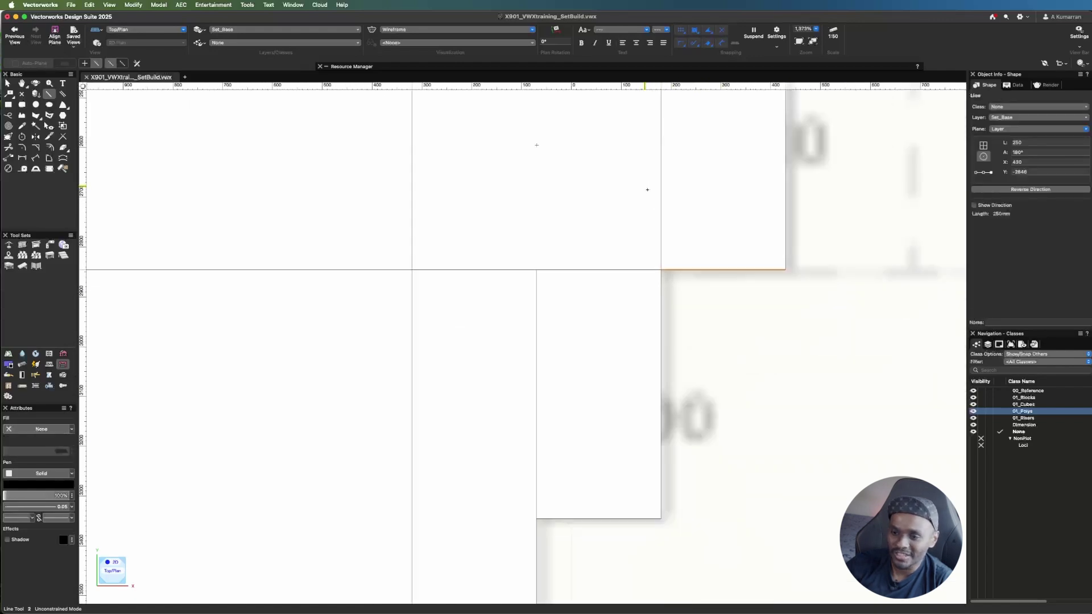
- Draw a 500 mm line down the narrower block's outer side and a 250 mm line inward along its lower edge
{"action": "left_click", "coordinate": [661, 269]}
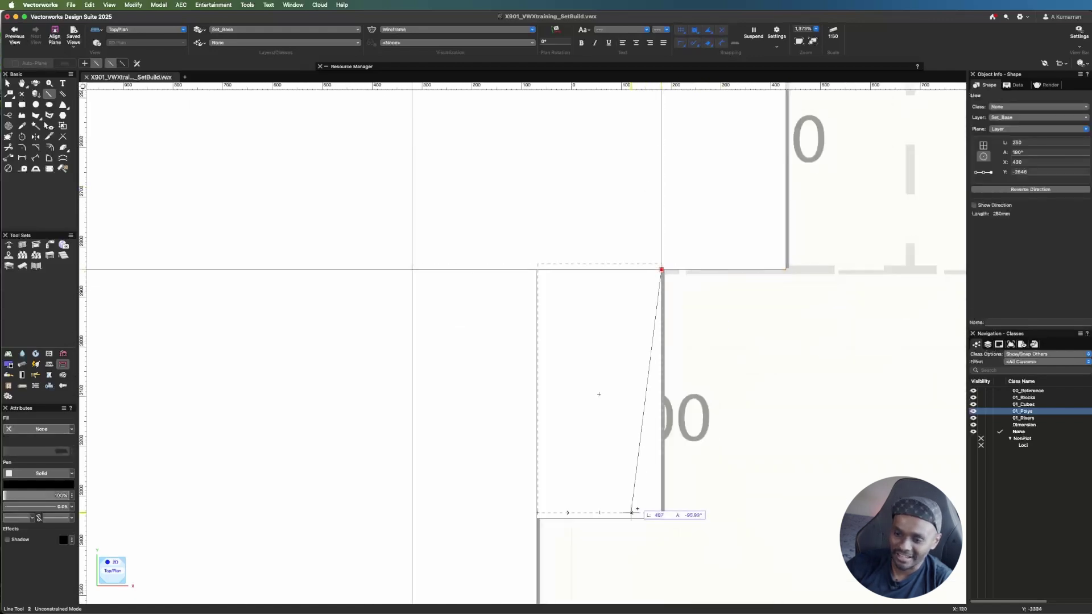
{"action": "left_click", "coordinate": [662, 518]}
{"action": "left_click", "coordinate": [662, 519]}
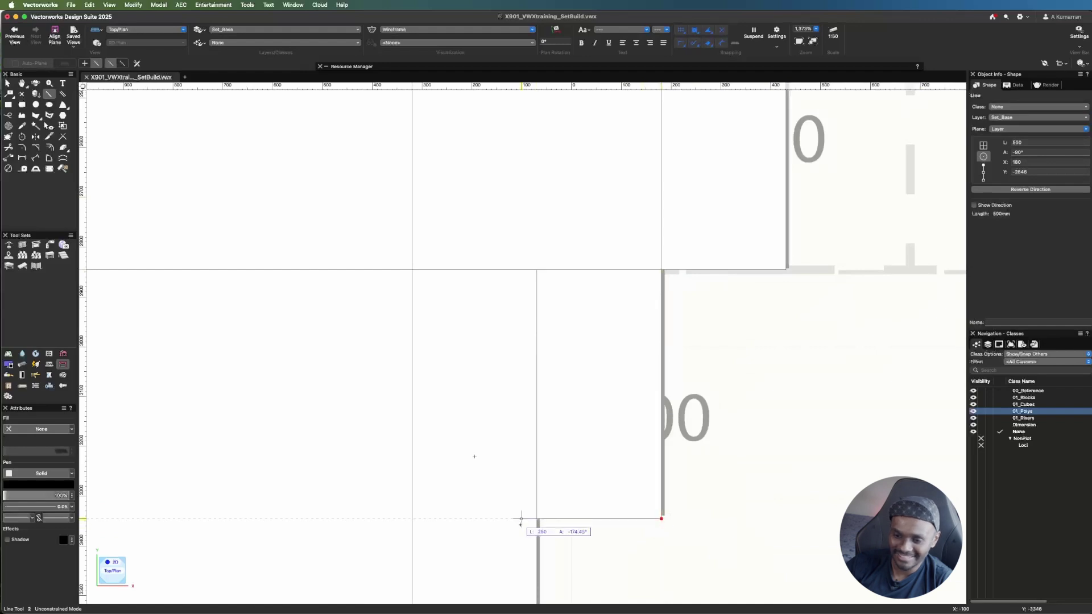
{"action": "left_click", "coordinate": [537, 519]}
- Finish the right-hand stepped outline with 250 mm lines down, inward and down to the lower deck's bottom-right corner, and deselect everything
{"action": "scroll", "coordinate": [545, 363], "scroll_direction": "down", "scroll_amount": 2}
{"action": "left_click", "coordinate": [541, 445]}
{"action": "left_click", "coordinate": [540, 511]}
{"action": "left_click", "coordinate": [540, 511]}
{"action": "left_click", "coordinate": [475, 511]}
{"action": "left_click", "coordinate": [476, 511]}
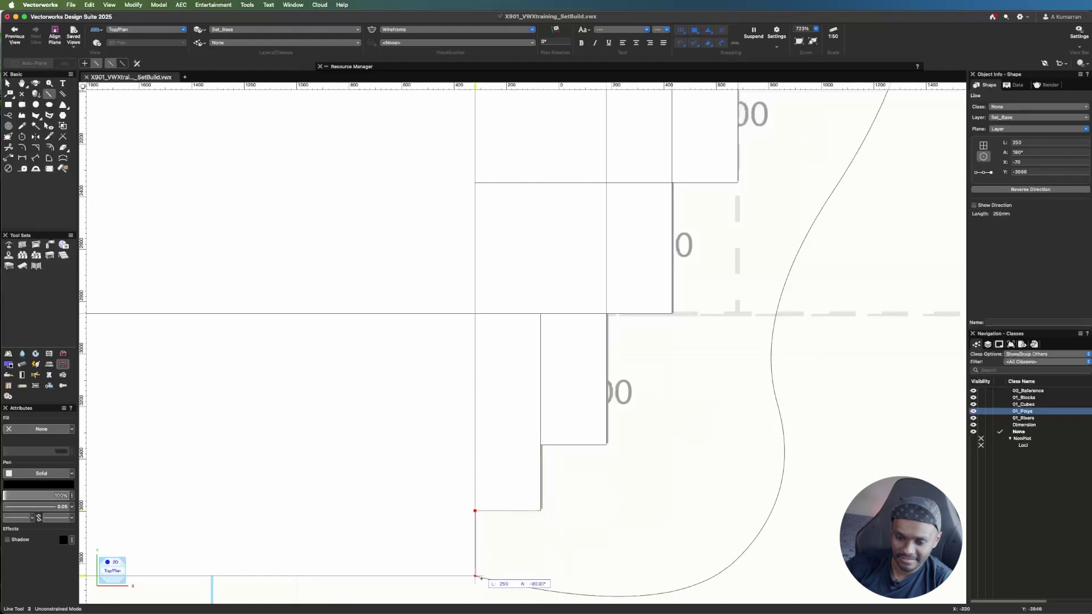
{"action": "left_click", "coordinate": [476, 576]}
{"action": "scroll", "coordinate": [534, 501], "scroll_direction": "down", "scroll_amount": 6}
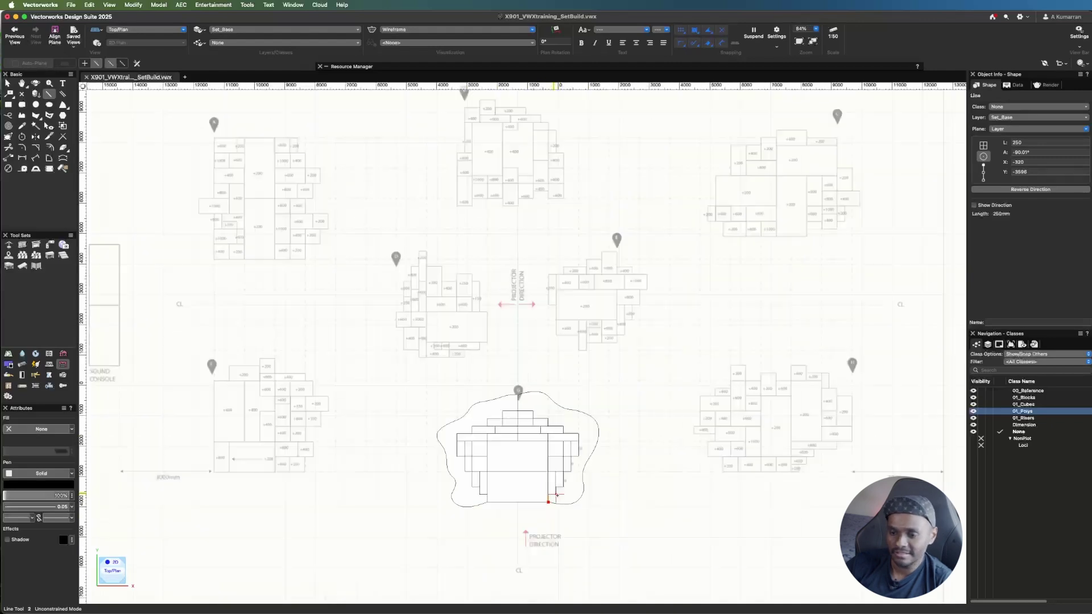
{"action": "scroll", "coordinate": [561, 467], "scroll_direction": "up", "scroll_amount": 3}
{"action": "scroll", "coordinate": [562, 468], "scroll_direction": "up", "scroll_amount": 2}
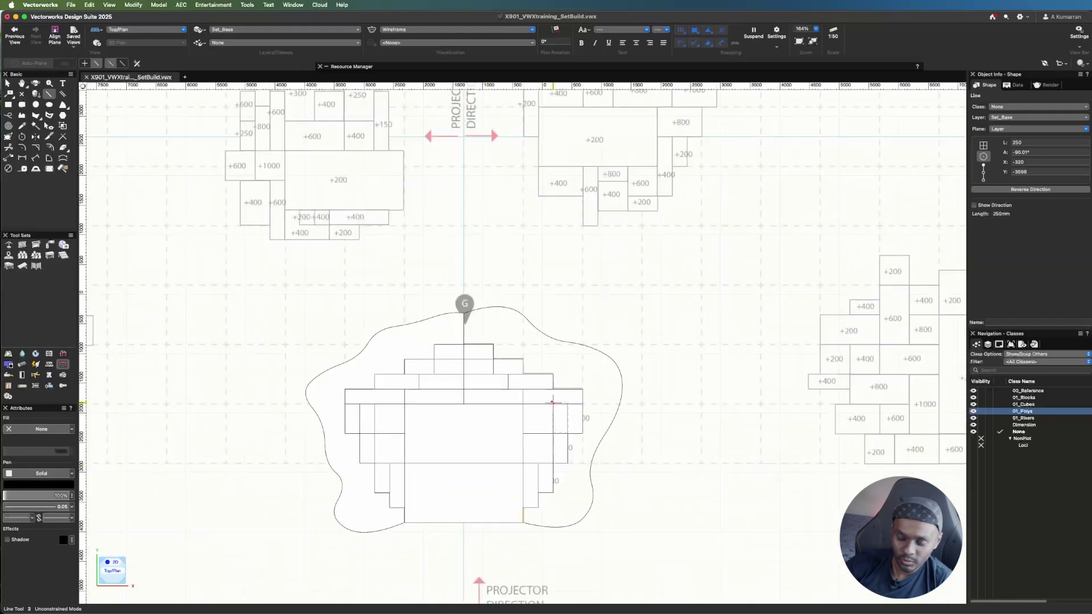
{"action": "key", "text": "x"}
{"action": "left_click", "coordinate": [674, 323]}
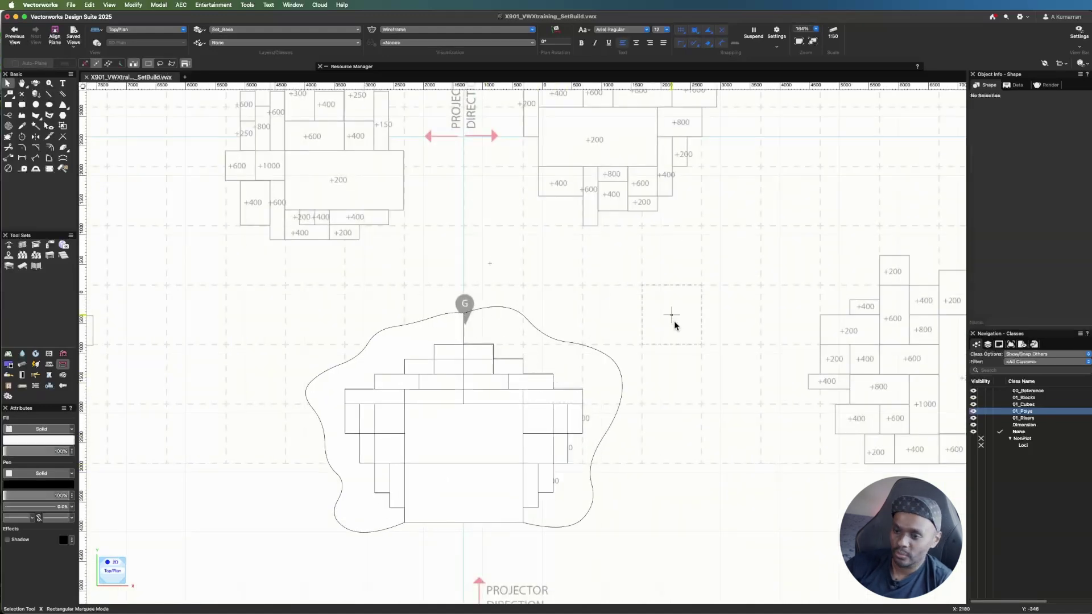
- Hide the classes 01_Cubes, 01_Blocks and 01_Risers so the surround outlines can be selected on their own
{"action": "left_click", "coordinate": [980, 404]}
{"action": "left_click", "coordinate": [979, 397]}
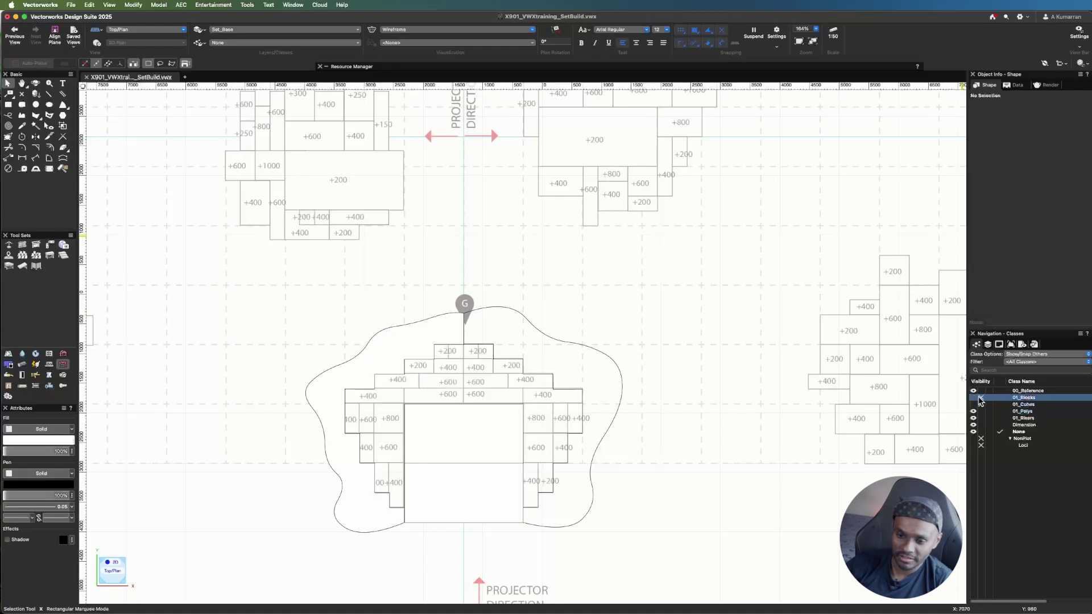
{"action": "left_click", "coordinate": [980, 419]}
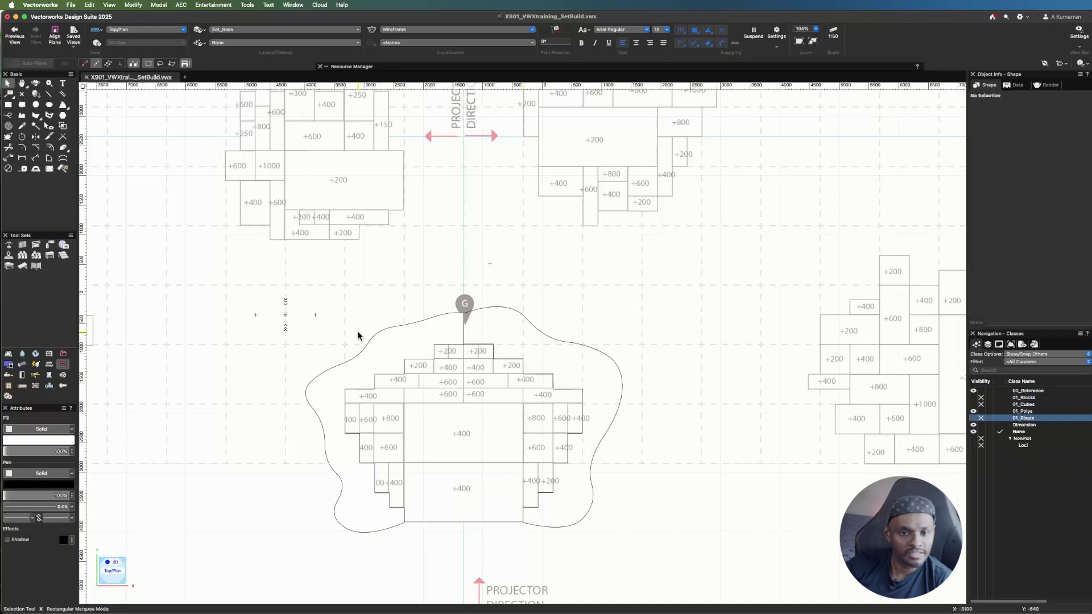
- Select the right surround curve with all its stepped outline lines and Compose them into one closed polyline
{"action": "left_click_drag", "start_coordinate": [529, 368], "coordinate": [665, 553]}
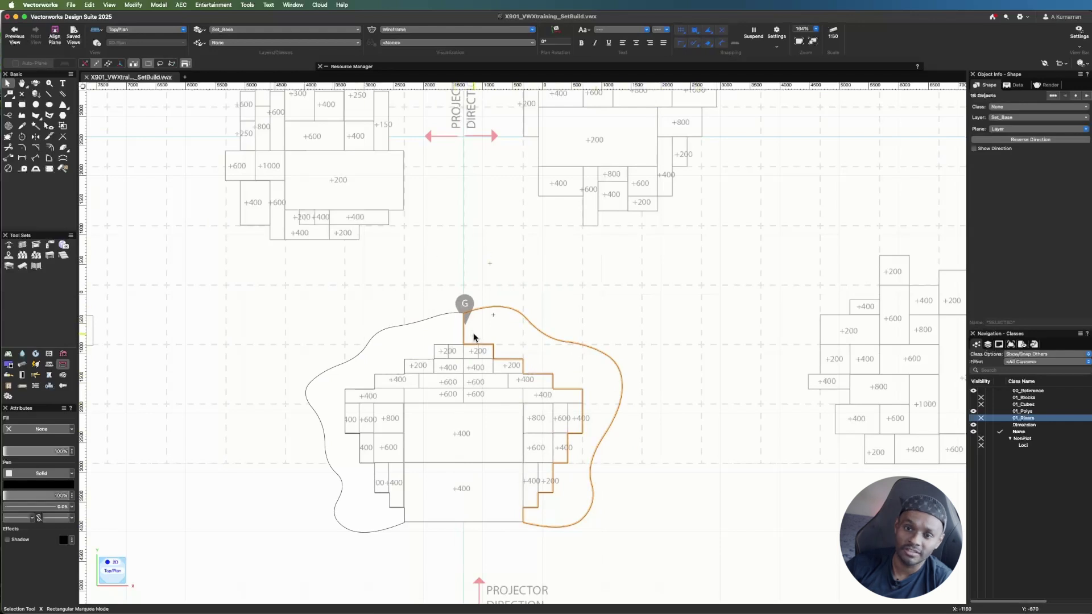
{"action": "left_click", "coordinate": [492, 343], "text": "shift"}
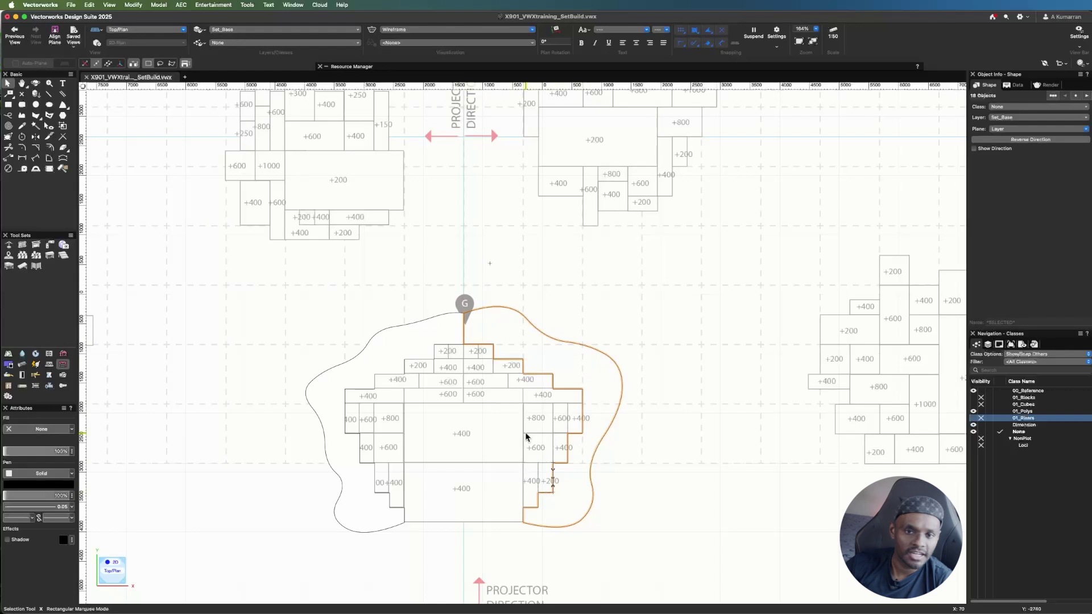
{"action": "left_click", "coordinate": [134, 4]}
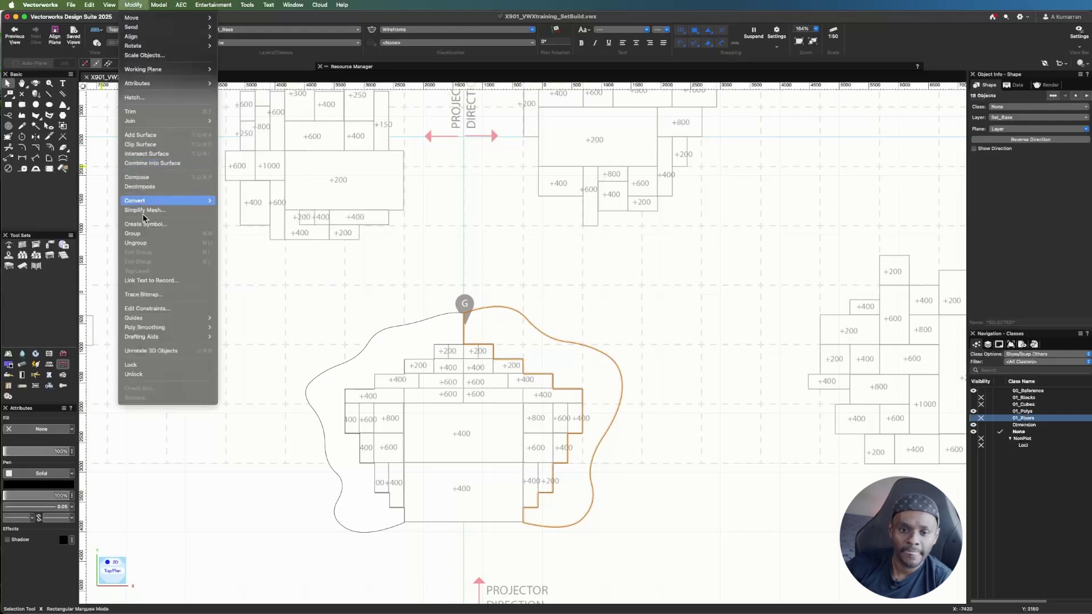
{"action": "left_click", "coordinate": [162, 180]}
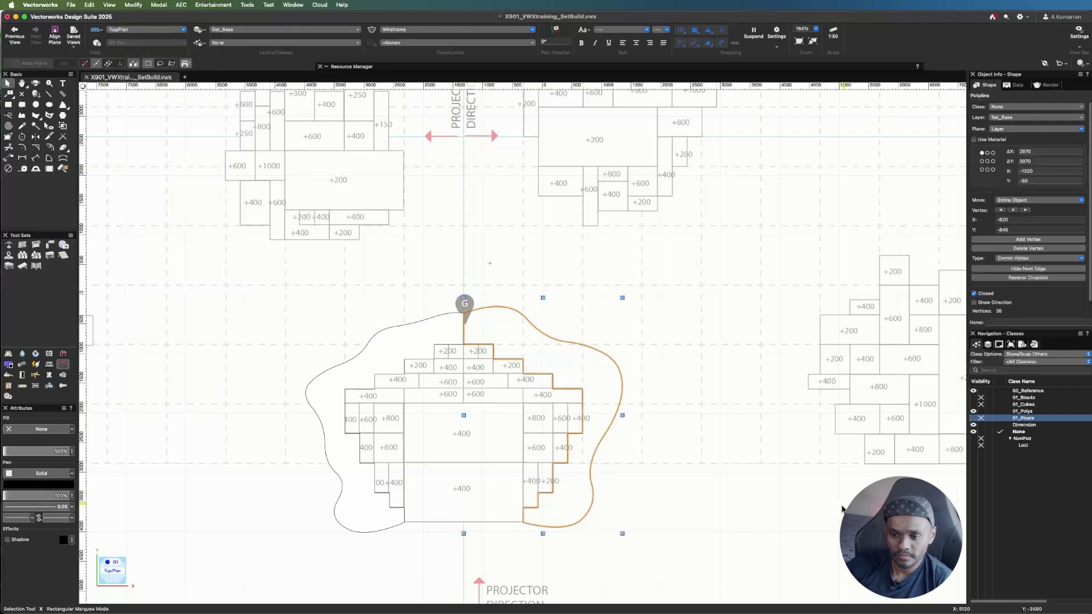
- Select the composed right surround polyline and set its fill to Solid
{"action": "left_click", "coordinate": [659, 523]}
{"action": "scroll", "coordinate": [662, 352], "scroll_direction": "up", "scroll_amount": 5}
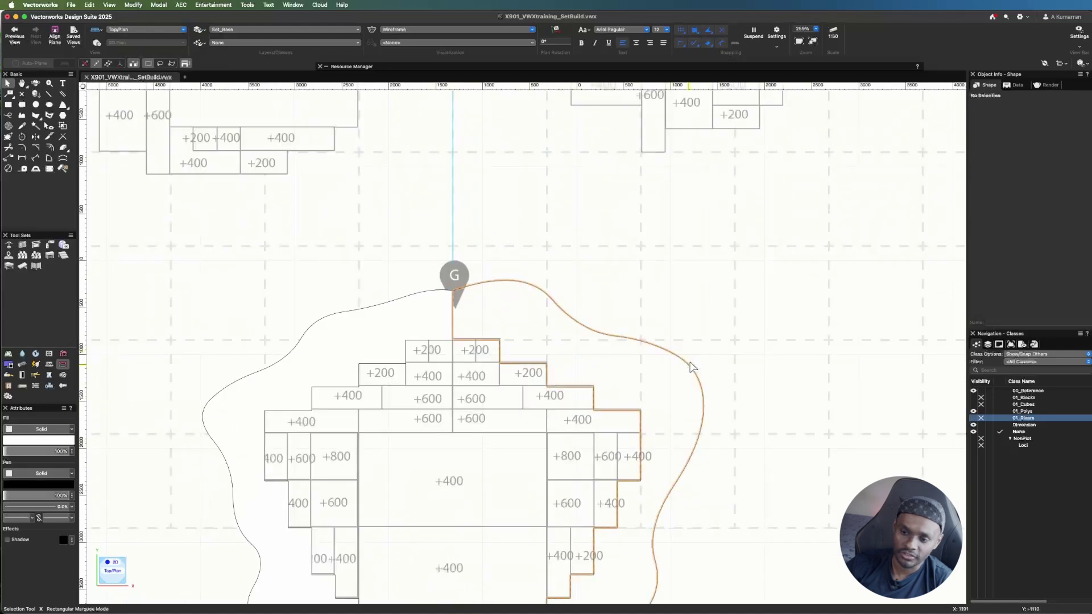
{"action": "scroll", "coordinate": [612, 166], "scroll_direction": "down", "scroll_amount": 3}
{"action": "left_click", "coordinate": [571, 288]}
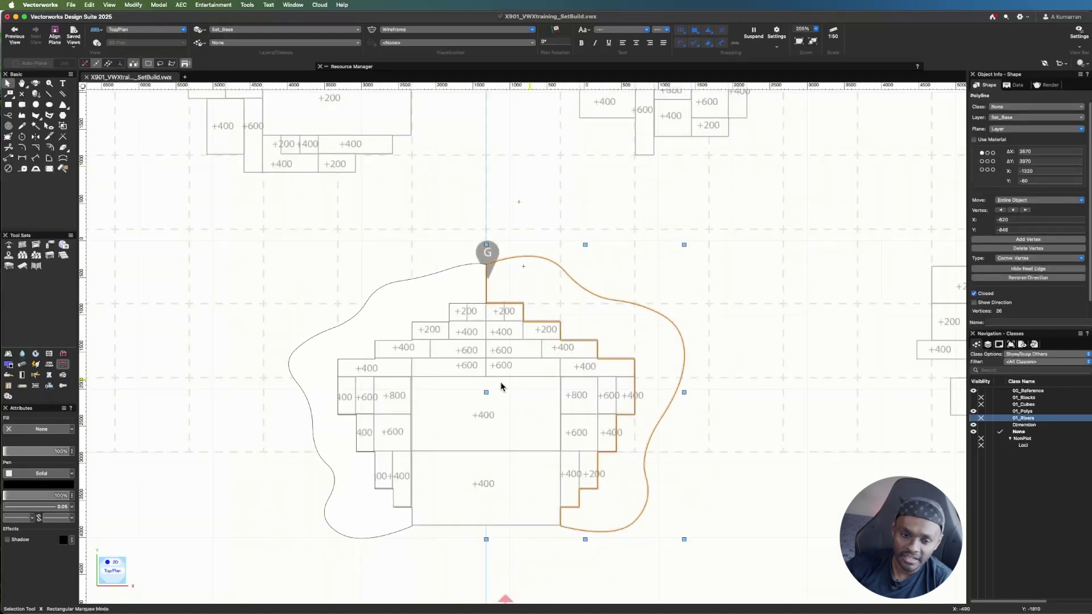
{"action": "left_click", "coordinate": [41, 428]}
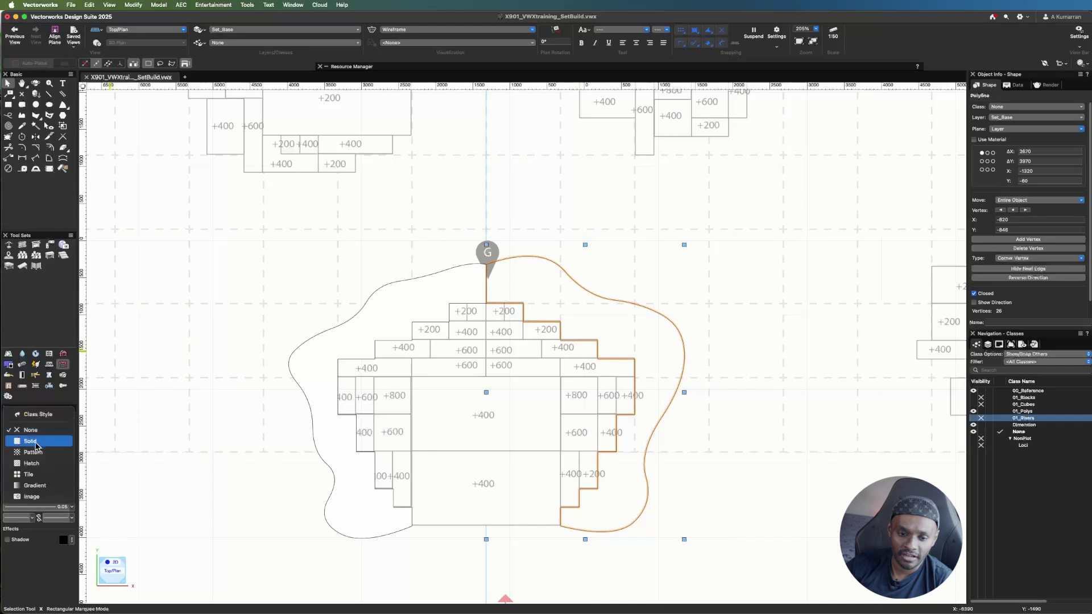
{"action": "left_click", "coordinate": [41, 439]}
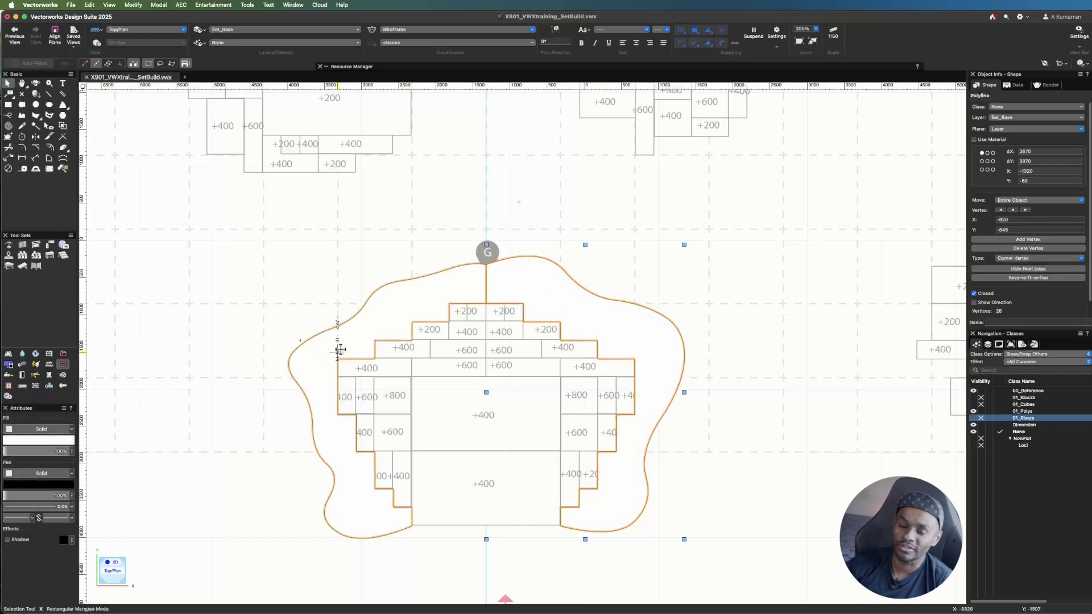
- Select both surround polylines and assign them to the class 01_Polys
{"action": "left_click", "coordinate": [818, 511]}
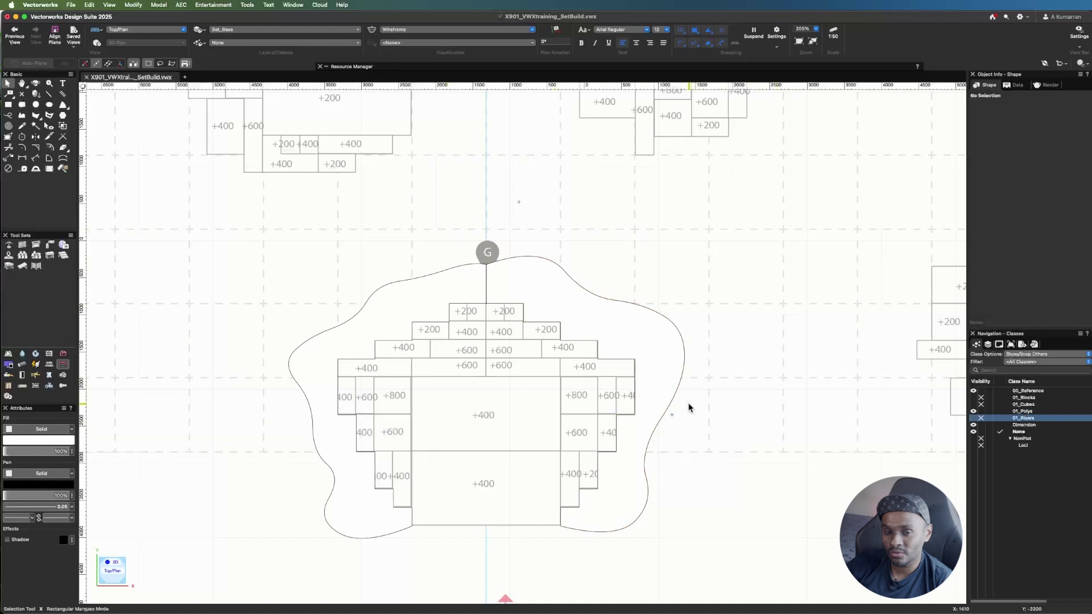
{"action": "left_click", "coordinate": [605, 340]}
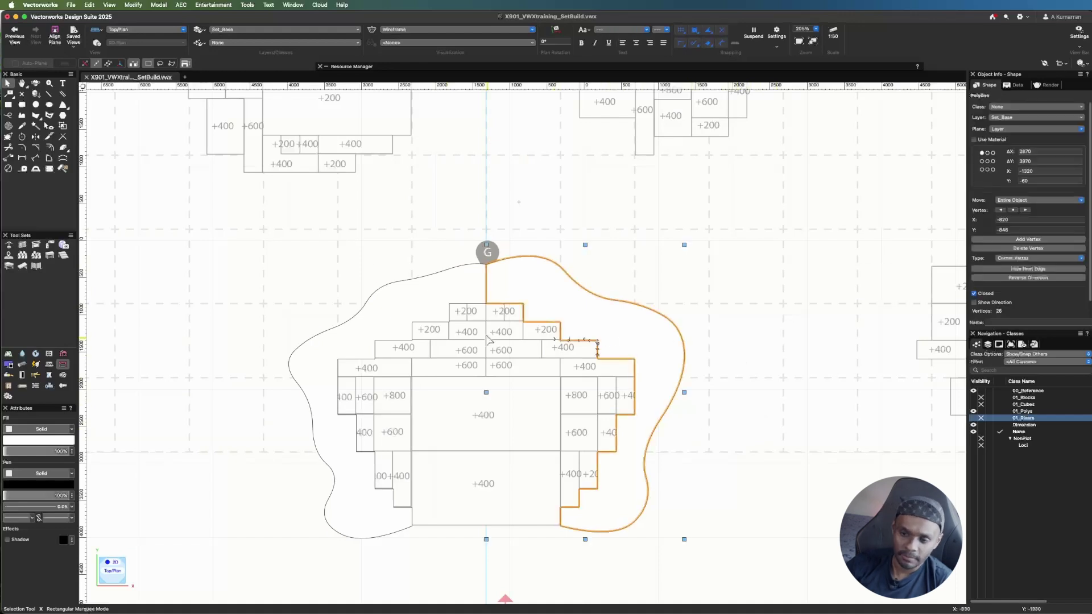
{"action": "left_click", "coordinate": [386, 300], "text": "shift"}
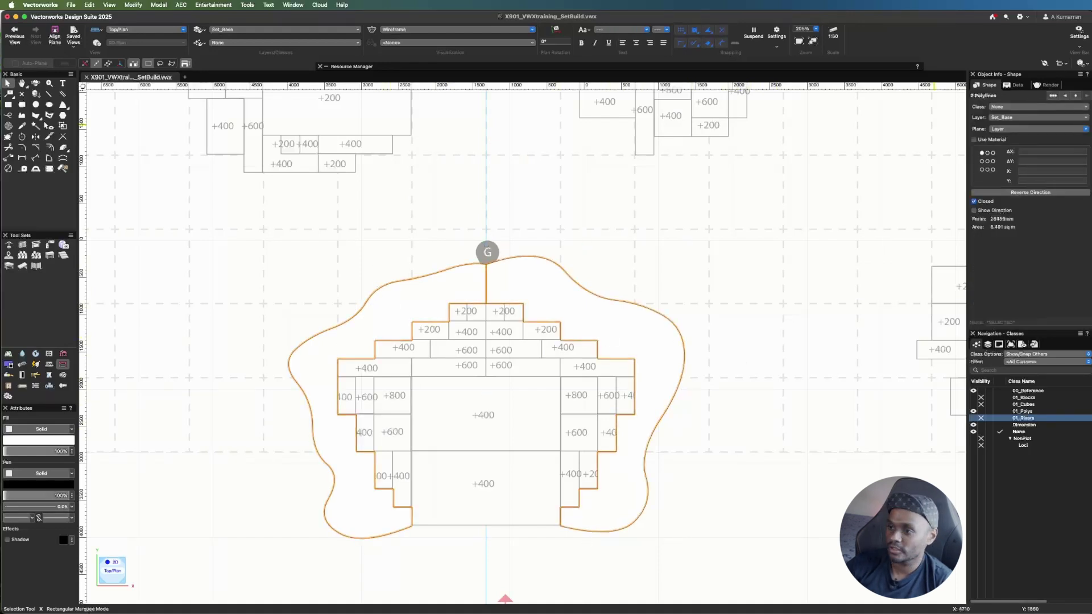
{"action": "left_click", "coordinate": [1001, 108]}
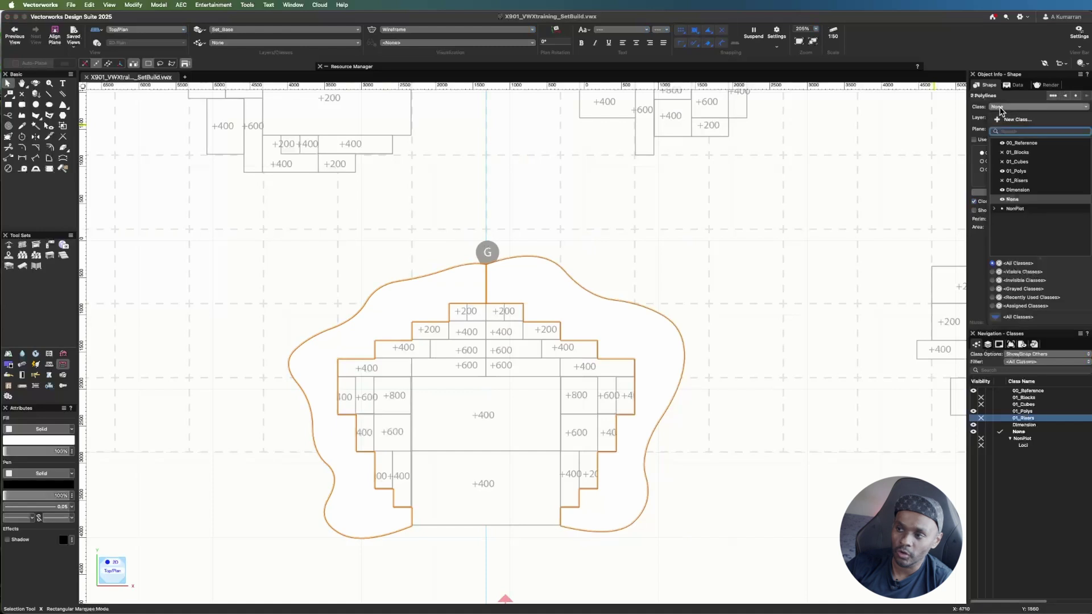
{"action": "left_click", "coordinate": [1018, 171]}
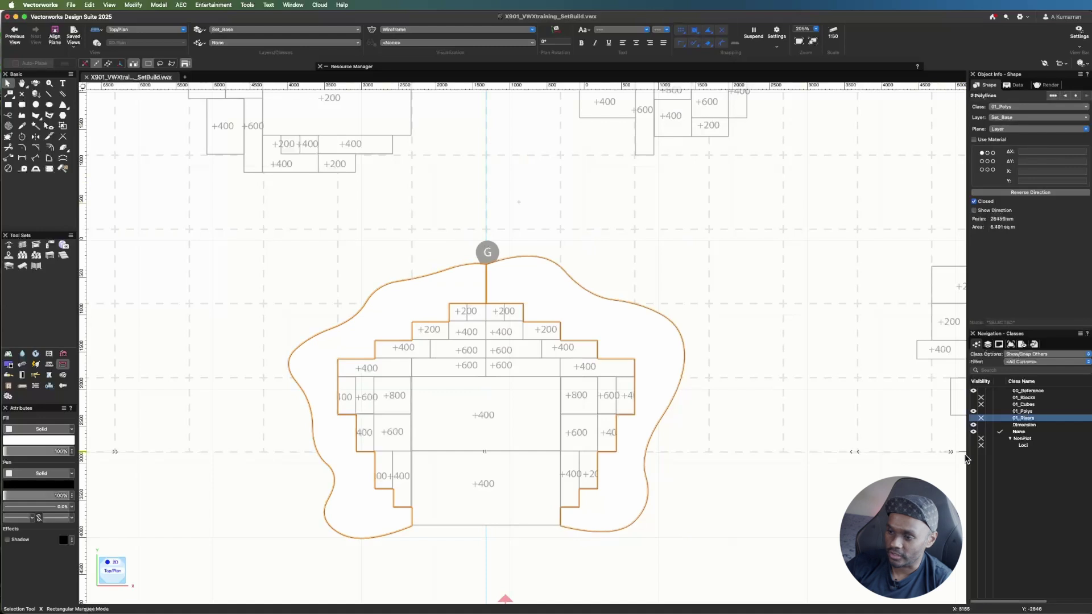
- Make the classes 01_Risers, 01_Cubes and 01_Blocks visible again
{"action": "left_click", "coordinate": [973, 418]}
{"action": "left_click", "coordinate": [973, 405]}
{"action": "left_click", "coordinate": [973, 398]}
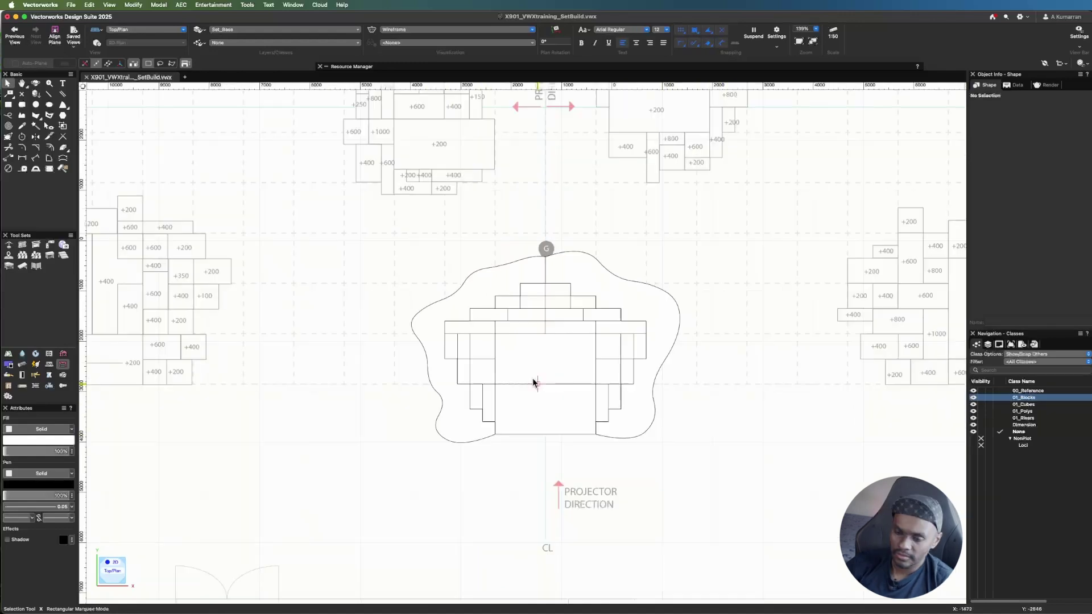
{"action": "scroll", "coordinate": [535, 382], "scroll_direction": "up", "scroll_amount": 4}
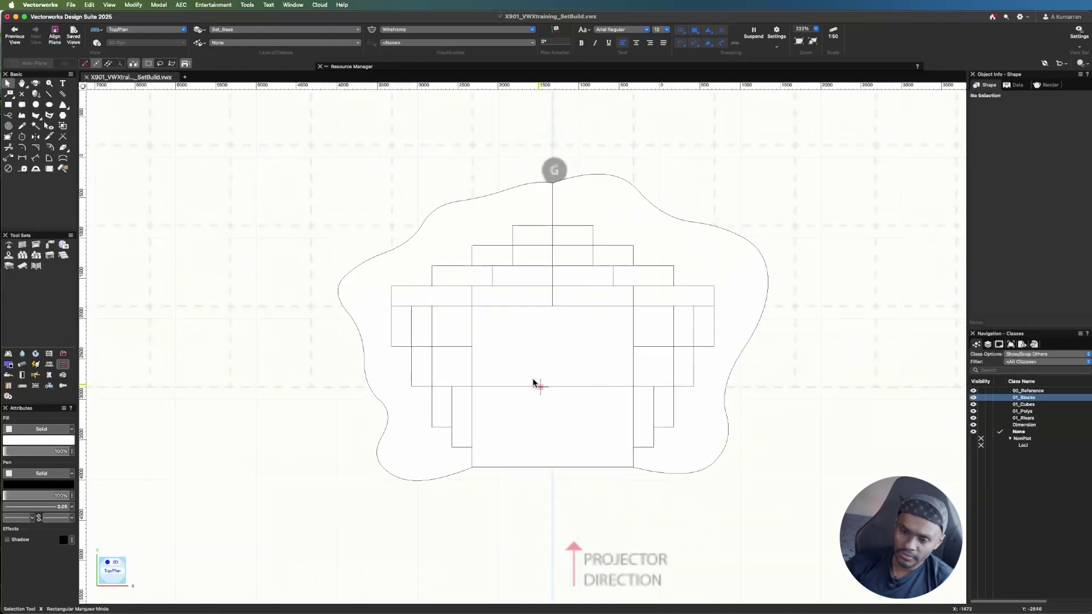
{"action": "scroll", "coordinate": [580, 446], "scroll_direction": "down", "scroll_amount": 5}
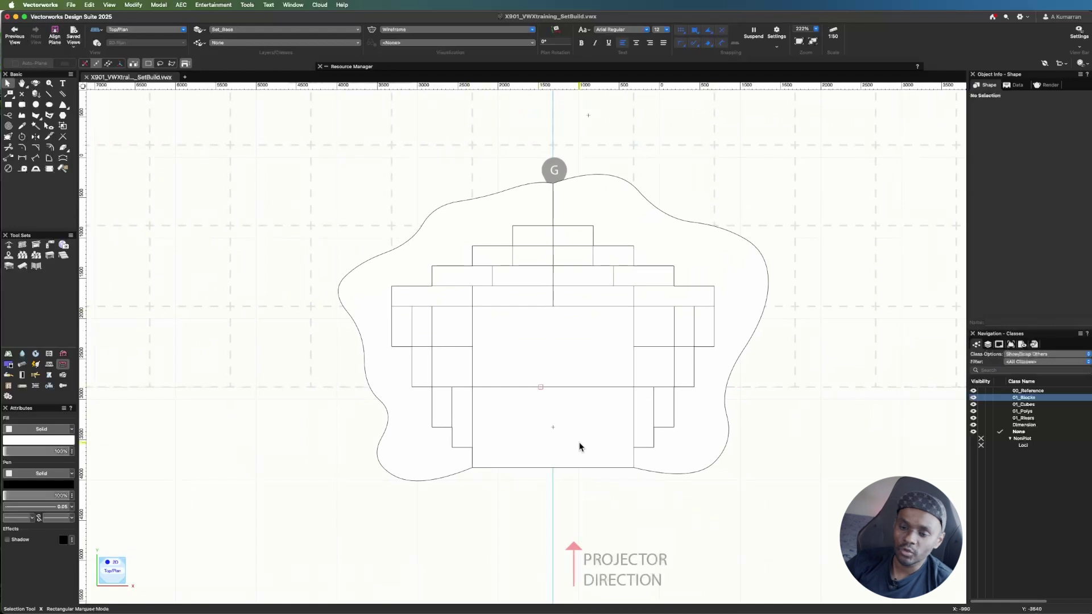
{"action": "scroll", "coordinate": [490, 424], "scroll_direction": "up", "scroll_amount": 3}
{"action": "scroll", "coordinate": [560, 419], "scroll_direction": "up", "scroll_amount": 3}
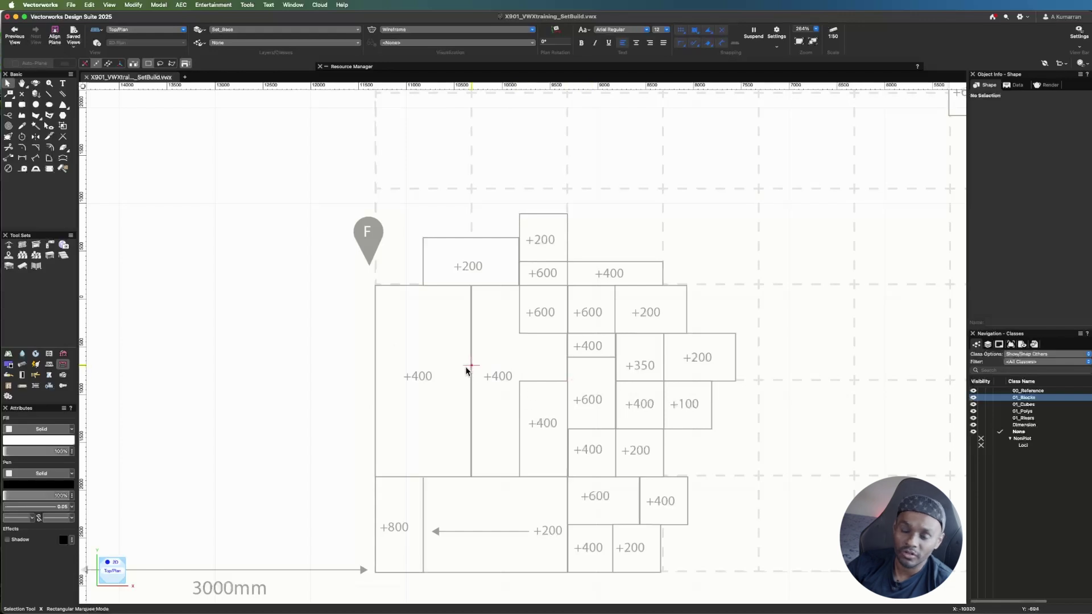
{"action": "scroll", "coordinate": [466, 371], "scroll_direction": "down", "scroll_amount": 5}
{"action": "scroll", "coordinate": [575, 375], "scroll_direction": "up", "scroll_amount": 3}
{"action": "scroll", "coordinate": [493, 370], "scroll_direction": "up", "scroll_amount": 3}
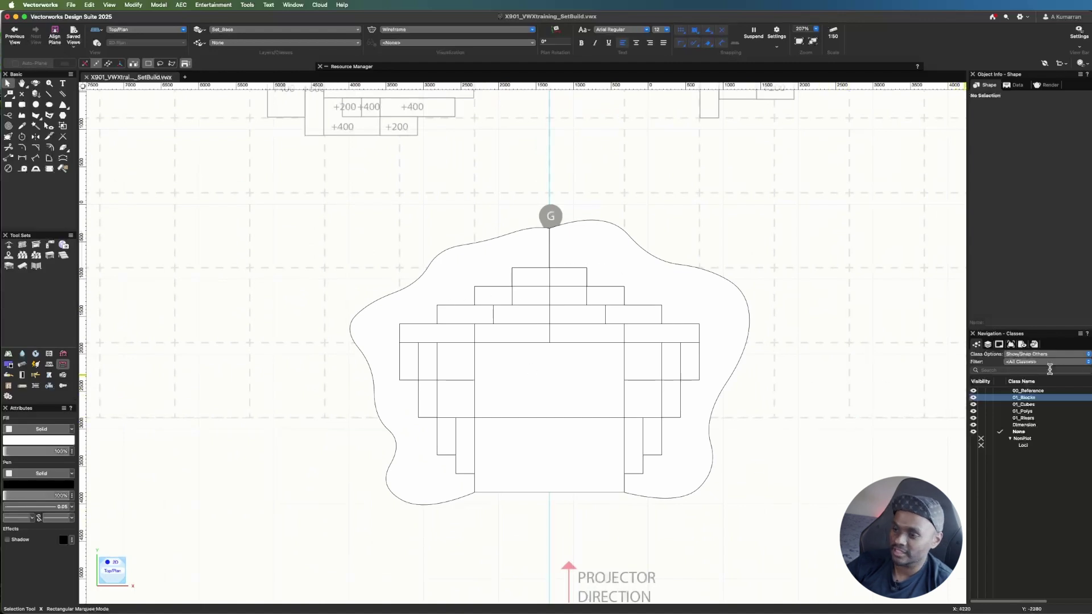
- Set the class options to Show/Snap/Modify Others and set the fill of all set piece G shapes to None
{"action": "left_click", "coordinate": [1039, 357]}
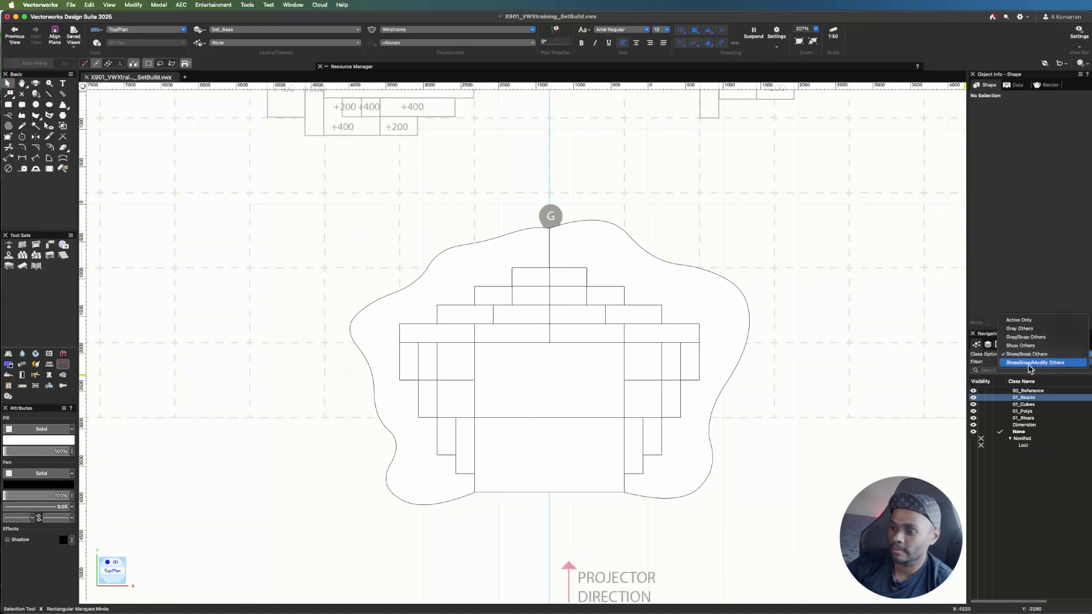
{"action": "left_click", "coordinate": [1032, 363]}
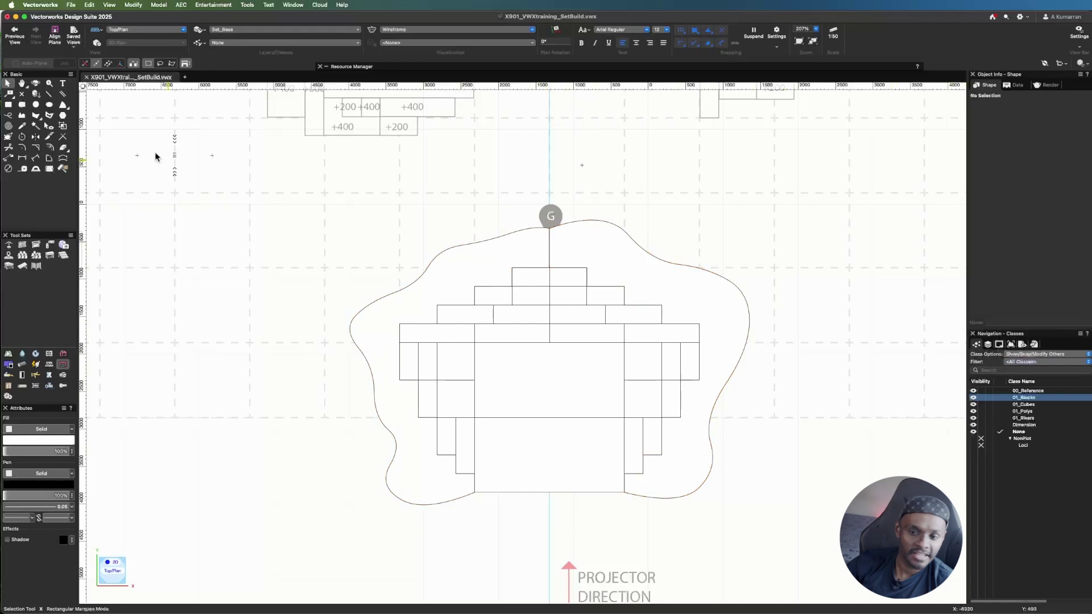
{"action": "left_click_drag", "start_coordinate": [258, 165], "coordinate": [811, 542]}
{"action": "left_click", "coordinate": [56, 431]}
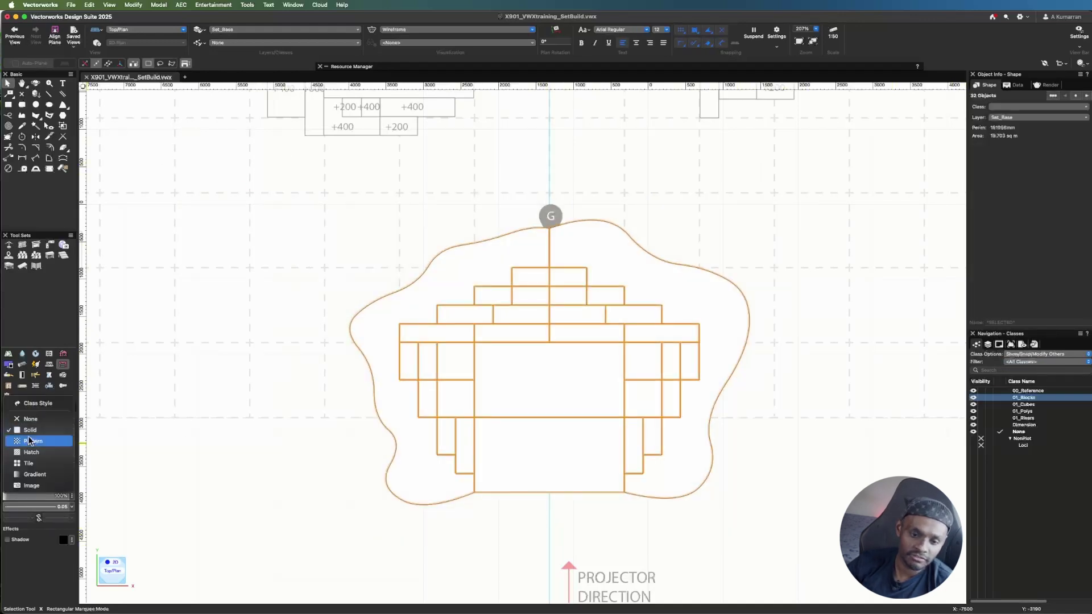
{"action": "left_click", "coordinate": [42, 420]}
{"action": "left_click", "coordinate": [592, 529]}
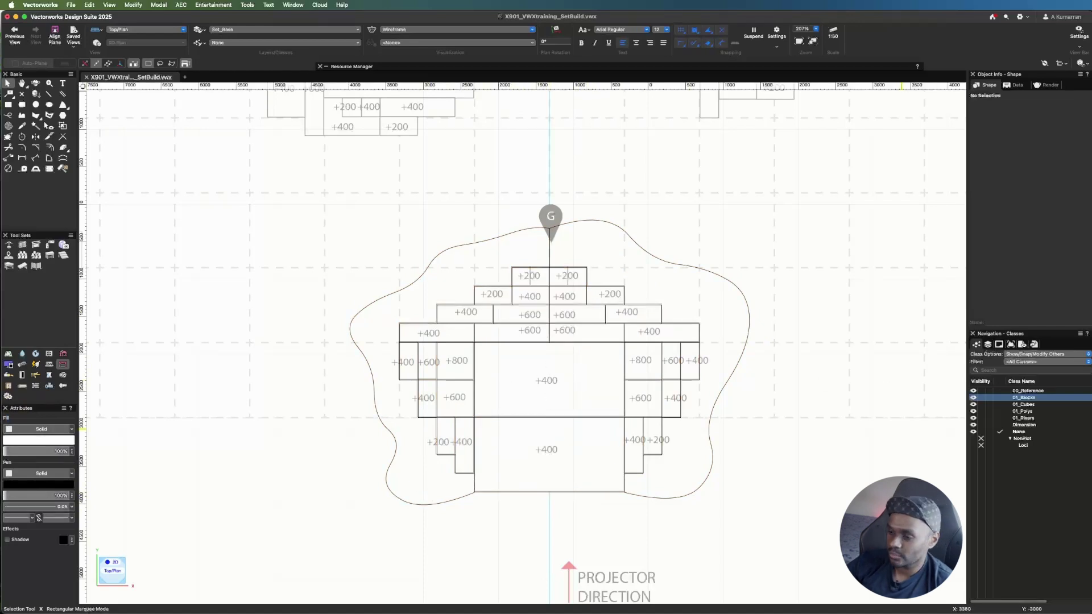
- Hide the class 01_Risers and switch to the Left Isometric view of set piece G
{"action": "left_click", "coordinate": [981, 419]}
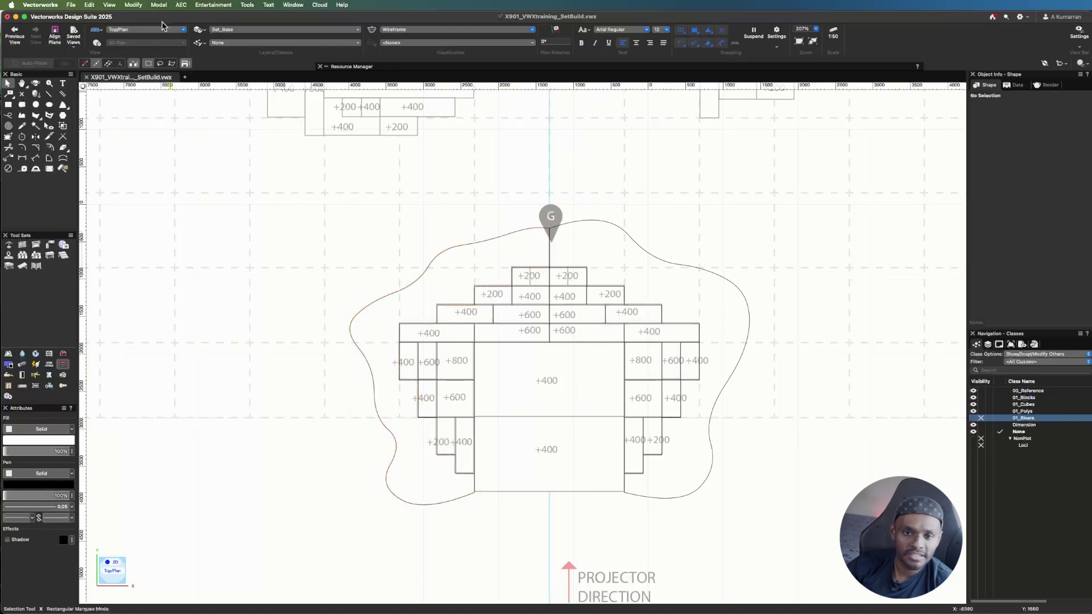
{"action": "left_click", "coordinate": [103, 585]}
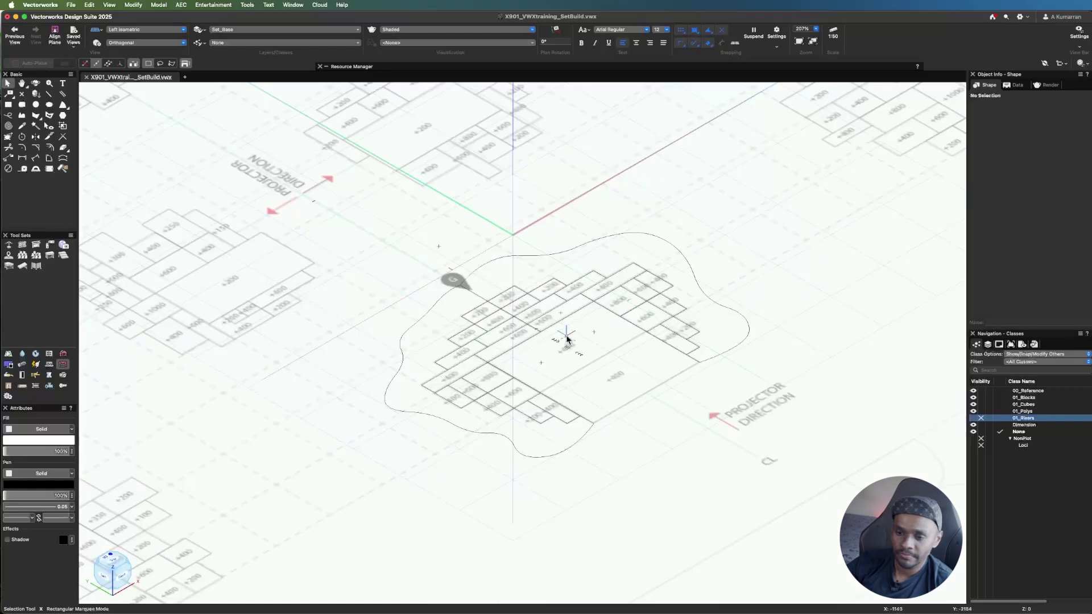
{"action": "scroll", "coordinate": [566, 337], "scroll_direction": "up", "scroll_amount": 3}
- Push/Pull the two +200 rectangles in the rear row of set piece G up to 200 mm
{"action": "left_click", "coordinate": [49, 375]}
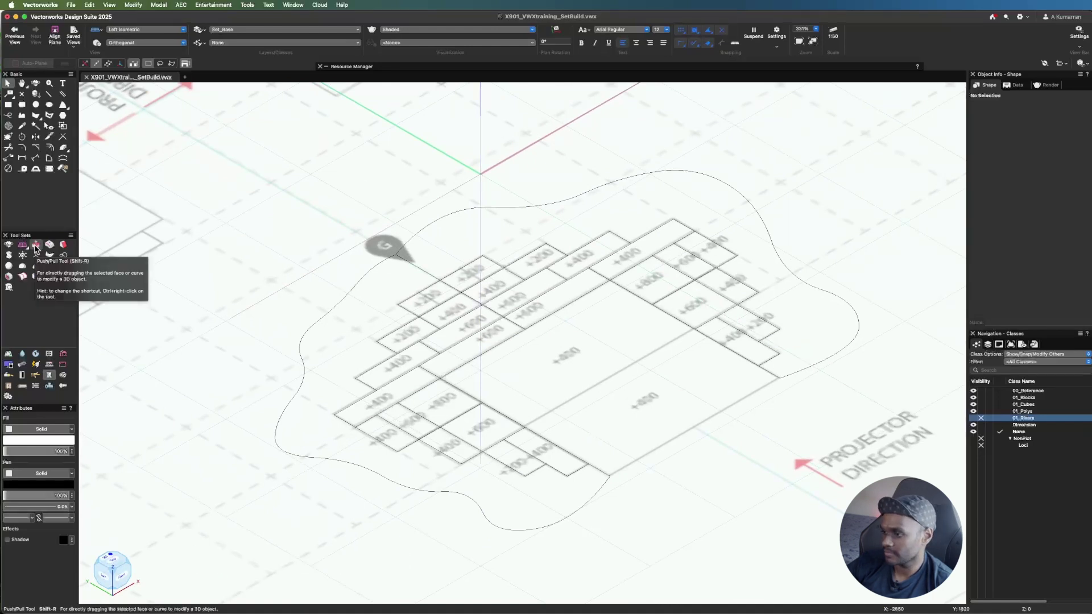
{"action": "left_click", "coordinate": [35, 246]}
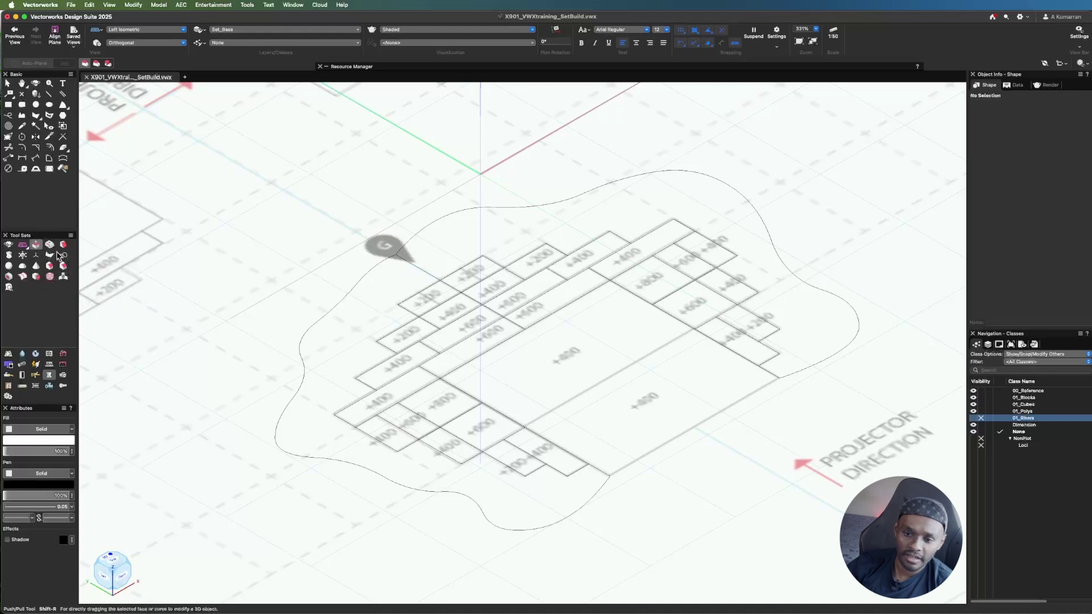
{"action": "left_click_drag", "start_coordinate": [424, 304], "coordinate": [421, 251]}
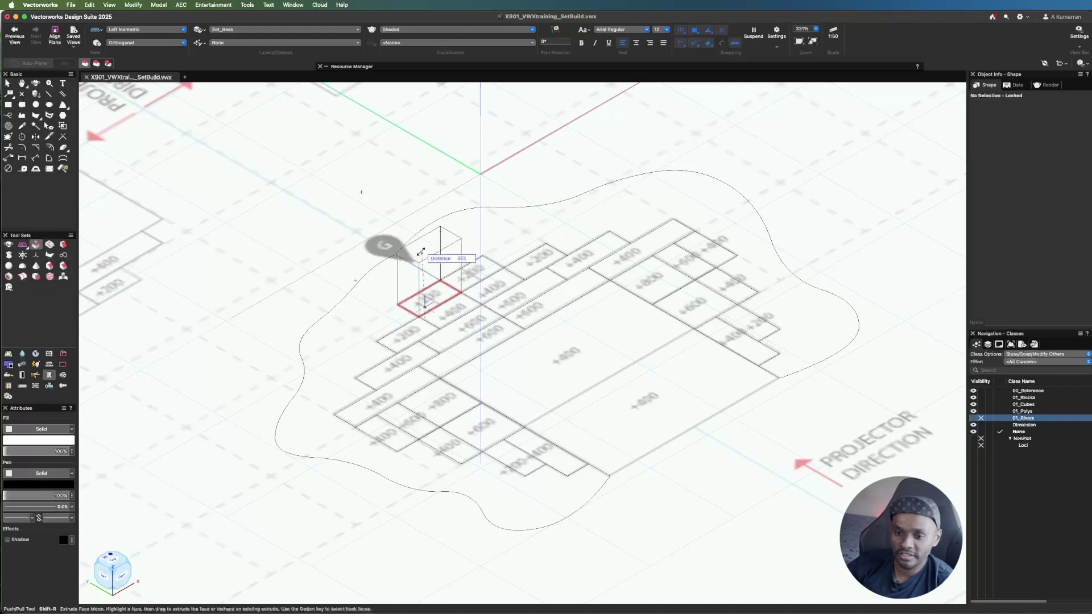
{"action": "key", "text": "Tab"}
{"action": "type", "text": "200"}
{"action": "key", "text": "Return"}
{"action": "left_click_drag", "start_coordinate": [481, 264], "coordinate": [468, 225]}
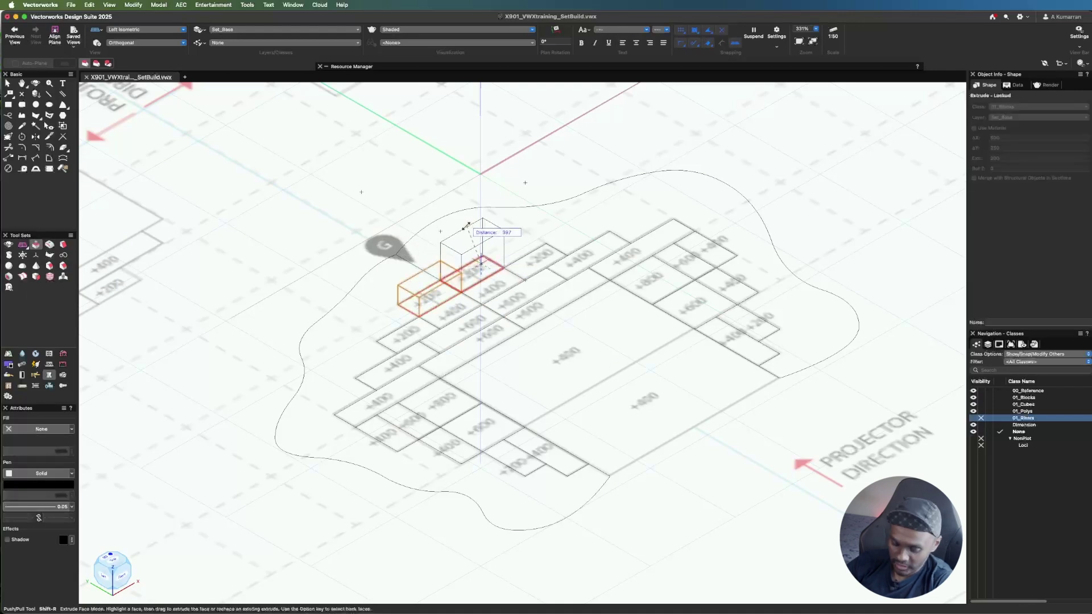
{"action": "key", "text": "Return"}
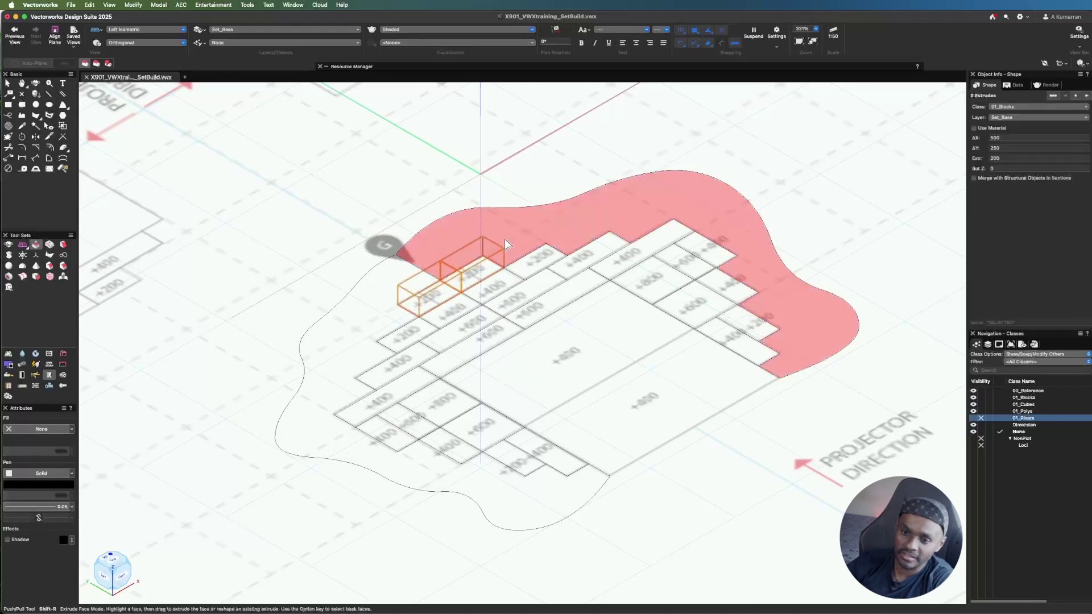
- Extrude the right side's second-row +200 rectangle to 200 mm and the +400 rectangles in the next two rows to 400 mm
{"action": "left_click_drag", "start_coordinate": [526, 264], "coordinate": [520, 228]}
{"action": "key", "text": "Return"}
{"action": "left_click", "coordinate": [590, 256]}
{"action": "type", "text": "400"}
{"action": "key", "text": "Return"}
{"action": "left_click", "coordinate": [635, 254]}
{"action": "type", "text": "400"}
{"action": "key", "text": "Return"}
- Extrude the right wing's +800 rectangle to 800 mm and its +600 rectangles to 600 mm
{"action": "left_click", "coordinate": [661, 290]}
{"action": "type", "text": "800"}
{"action": "key", "text": "Return"}
{"action": "left_click", "coordinate": [698, 270]}
{"action": "type", "text": "600"}
{"action": "key", "text": "Return"}
{"action": "left_click", "coordinate": [700, 304]}
{"action": "type", "text": "600"}
{"action": "key", "text": "Return"}
- Extrude the right wing's remaining outer and front +400 rectangles to 400 mm and its front +200 rectangle to 200 mm
{"action": "left_click", "coordinate": [730, 287]}
{"action": "type", "text": "4000"}
{"action": "key", "text": "Return"}
{"action": "left_click", "coordinate": [762, 323]}
{"action": "type", "text": "200"}
{"action": "key", "text": "Return"}
{"action": "left_click", "coordinate": [755, 349]}
{"action": "type", "text": "-40"}
{"action": "key", "text": "Return"}
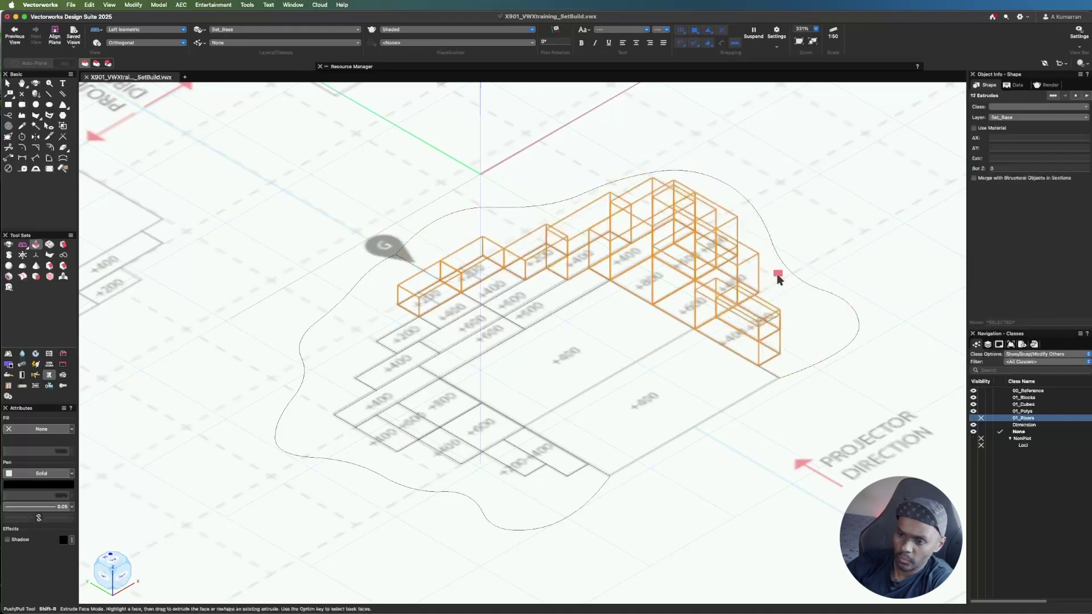
- Extrude the two central +400 rectangles in the second row to 400 mm
{"action": "key", "text": "3"}
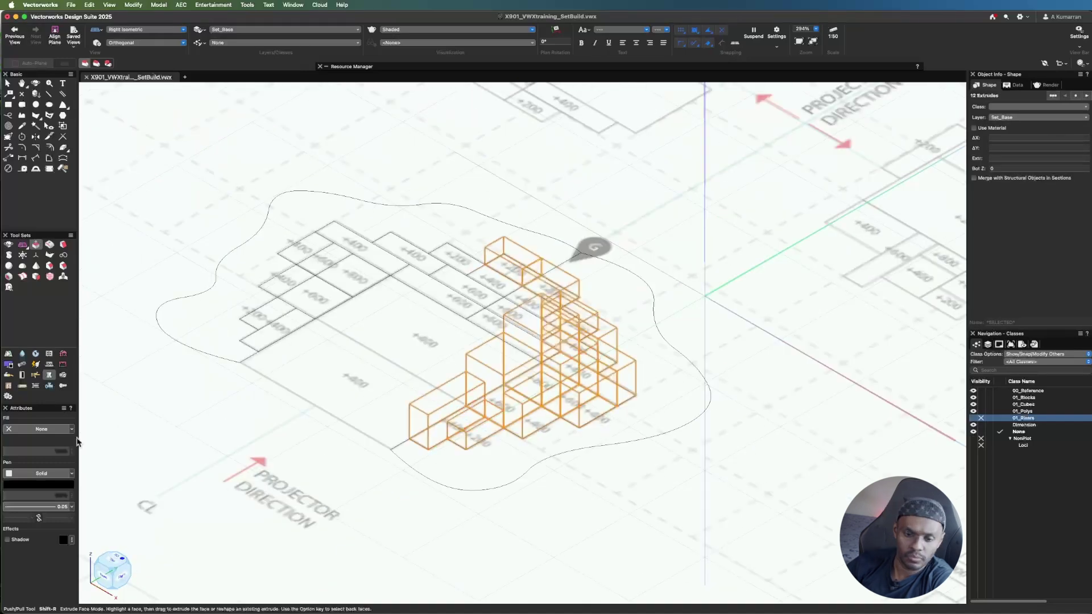
{"action": "key", "text": "1"}
{"action": "left_click", "coordinate": [427, 355]}
{"action": "type", "text": "400"}
{"action": "key", "text": "Return"}
{"action": "scroll", "coordinate": [456, 346], "scroll_direction": "up", "scroll_amount": 5}
{"action": "scroll", "coordinate": [489, 375], "scroll_direction": "down", "scroll_amount": 2}
{"action": "scroll", "coordinate": [463, 214], "scroll_direction": "down", "scroll_amount": 2}
{"action": "key", "text": "x"}
{"action": "left_click", "coordinate": [472, 307]}
{"action": "scroll", "coordinate": [528, 248], "scroll_direction": "down", "scroll_amount": 2}
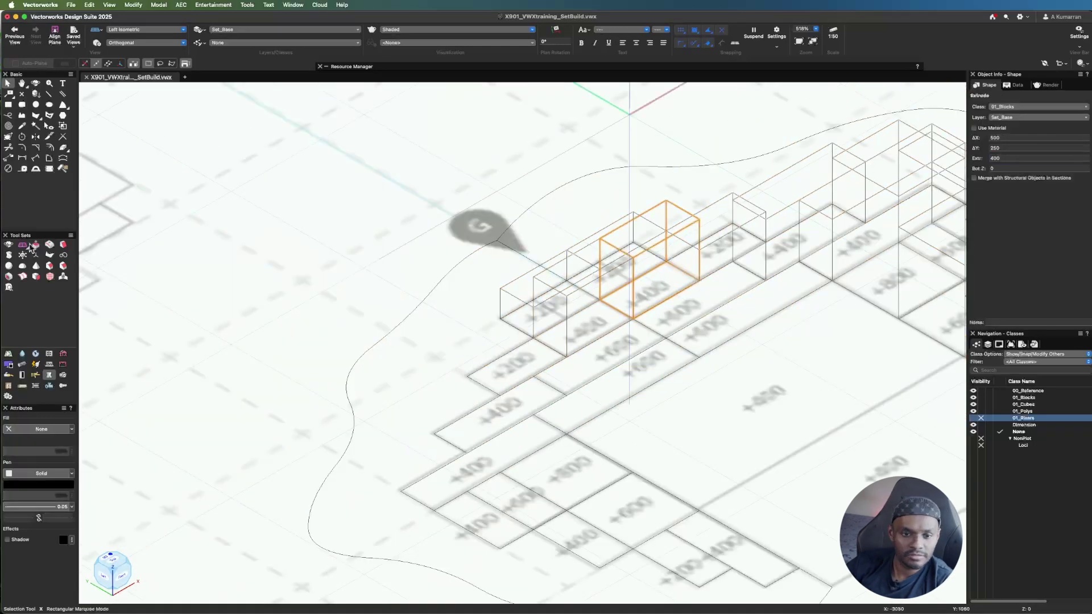
- Extrude the central +600 rectangles to 600 mm, then the left side's rear +200 rectangle to 200 mm and +400 rectangles to 400 mm
{"action": "left_click", "coordinate": [36, 245]}
{"action": "left_click_drag", "start_coordinate": [614, 373], "coordinate": [567, 183]}
{"action": "left_click_drag", "start_coordinate": [510, 366], "coordinate": [455, 307]}
{"action": "left_click_drag", "start_coordinate": [461, 471], "coordinate": [409, 373]}
{"action": "type", "text": "400"}
{"action": "key", "text": "Return"}
- Extrude the left wing's +800 rectangle to 800 mm, the adjacent +600 rectangle to 600 mm and the outermost +400 rectangle to 400 mm
{"action": "left_click", "coordinate": [567, 472]}
{"action": "type", "text": "800"}
{"action": "key", "text": "Return"}
{"action": "left_click", "coordinate": [516, 501]}
{"action": "type", "text": "600"}
{"action": "key", "text": "Escape"}
{"action": "left_click", "coordinate": [499, 519]}
{"action": "type", "text": "400"}
{"action": "key", "text": "Return"}
- Extrude the remaining +400 rectangles toward the front of the left wing to 400 mm
{"action": "left_click", "coordinate": [593, 548]}
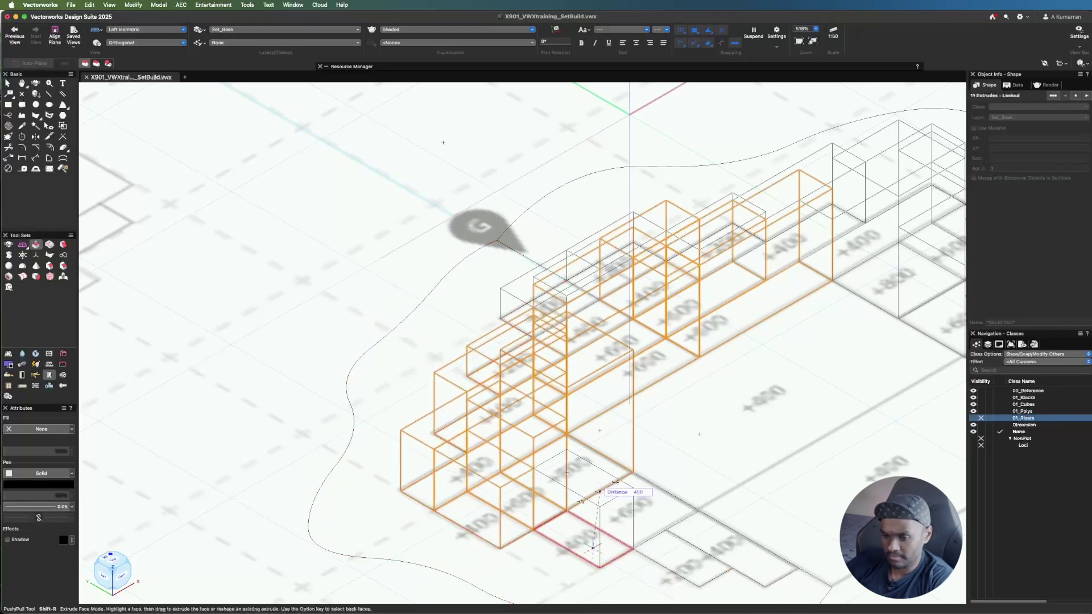
{"action": "key", "text": "Return"}
{"action": "left_click", "coordinate": [695, 563]}
{"action": "type", "text": "400"}
{"action": "key", "text": "Return"}
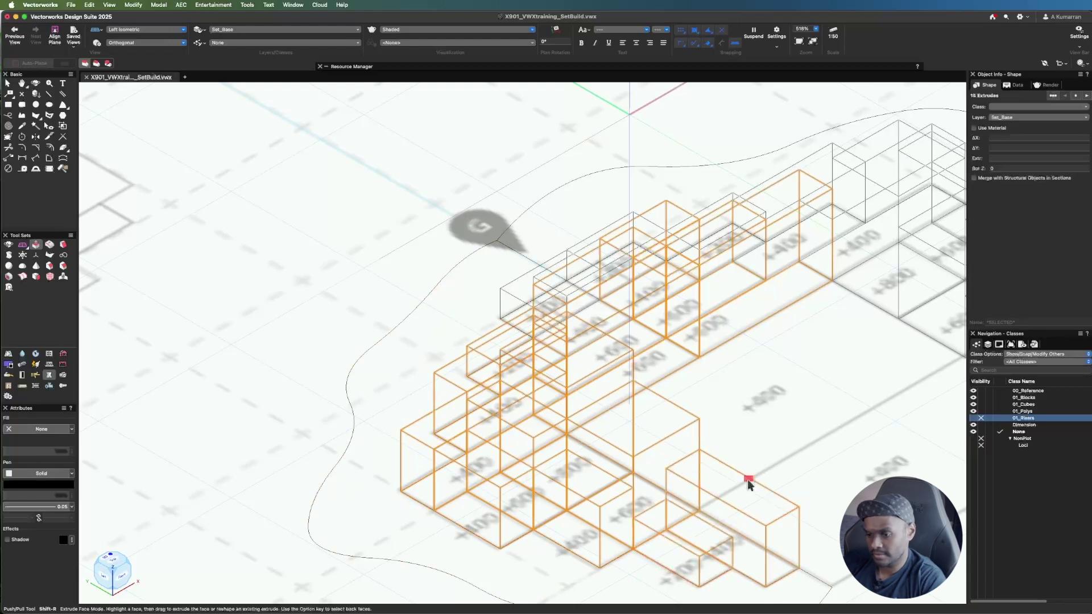
- Push/Pull the left curved surround up to a height of 200 mm
{"action": "scroll", "coordinate": [748, 484], "scroll_direction": "down", "scroll_amount": 3}
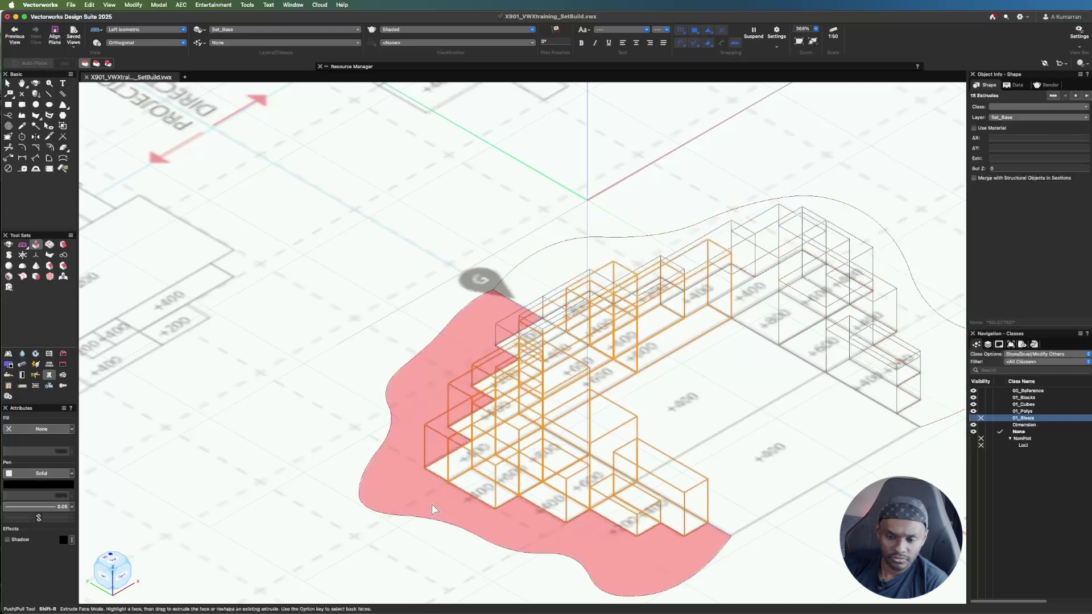
{"action": "left_click_drag", "start_coordinate": [407, 500], "coordinate": [410, 469]}
{"action": "key", "text": "Tab"}
{"action": "type", "text": "20"}
{"action": "key", "text": "Return"}
- Push/Pull the right curved surround up to a height of 200 mm
{"action": "scroll", "coordinate": [387, 512], "scroll_direction": "down", "scroll_amount": 2}
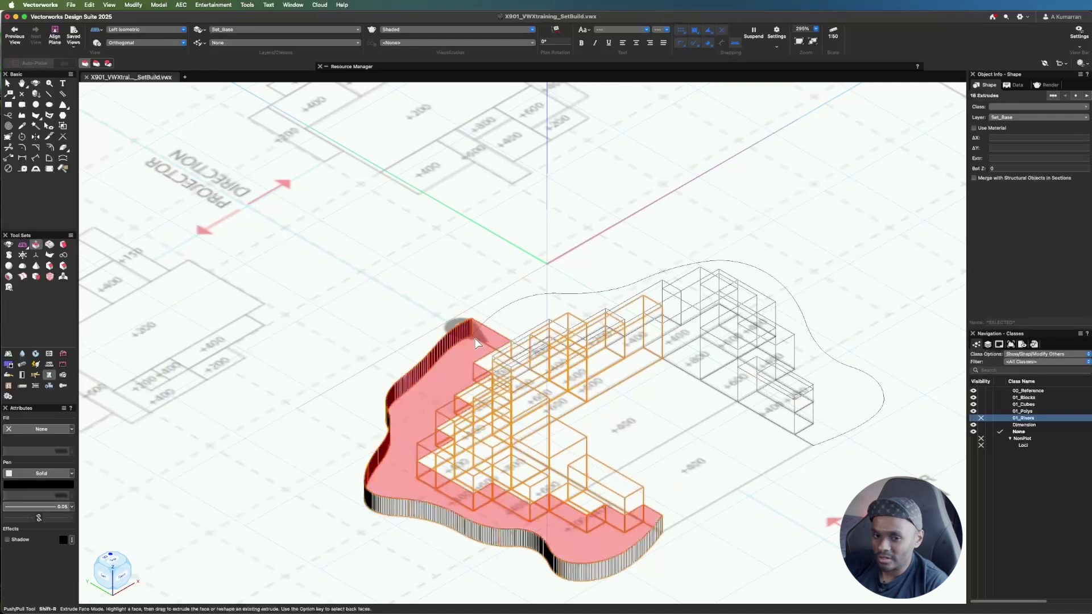
{"action": "left_click_drag", "start_coordinate": [836, 382], "coordinate": [867, 379]}
{"action": "key", "text": "Tab"}
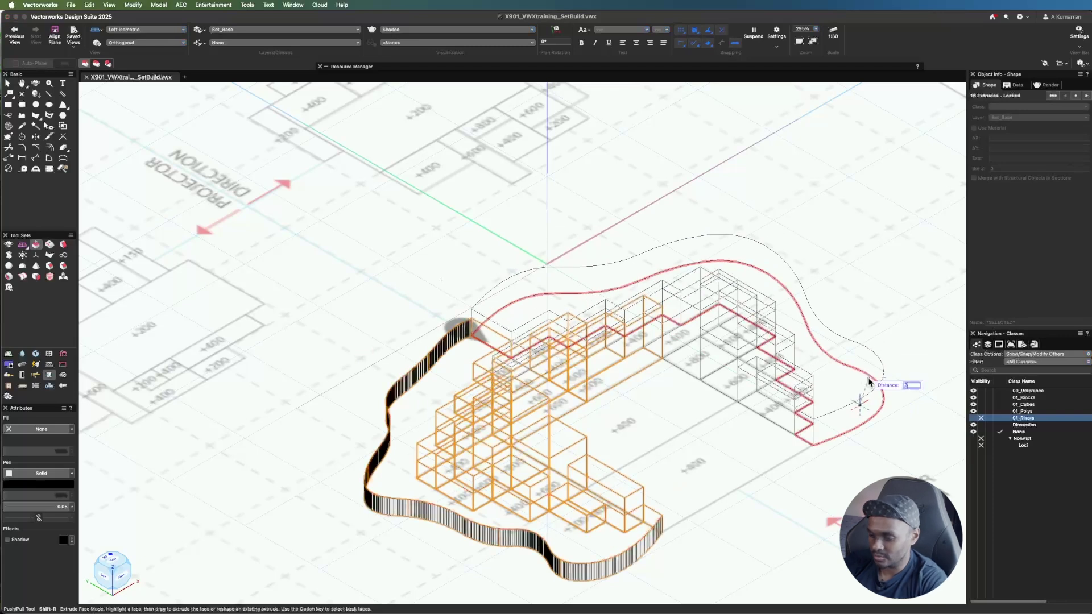
{"action": "type", "text": "200"}
{"action": "key", "text": "Return"}
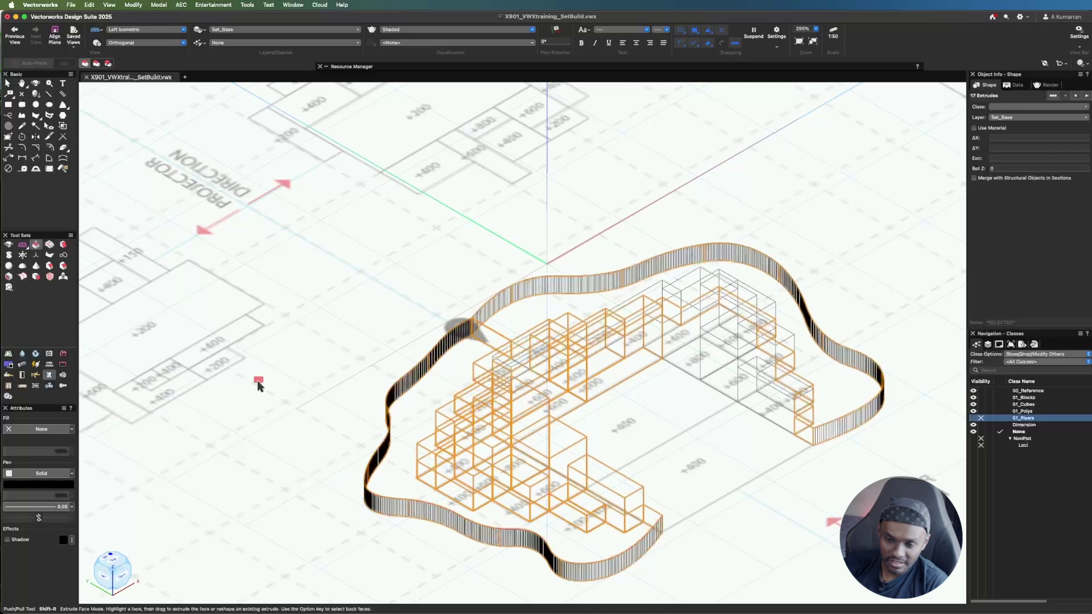
- Fillet the upper curved edge of the left surround with a constant radius of 25 mm
{"action": "key", "text": "x"}
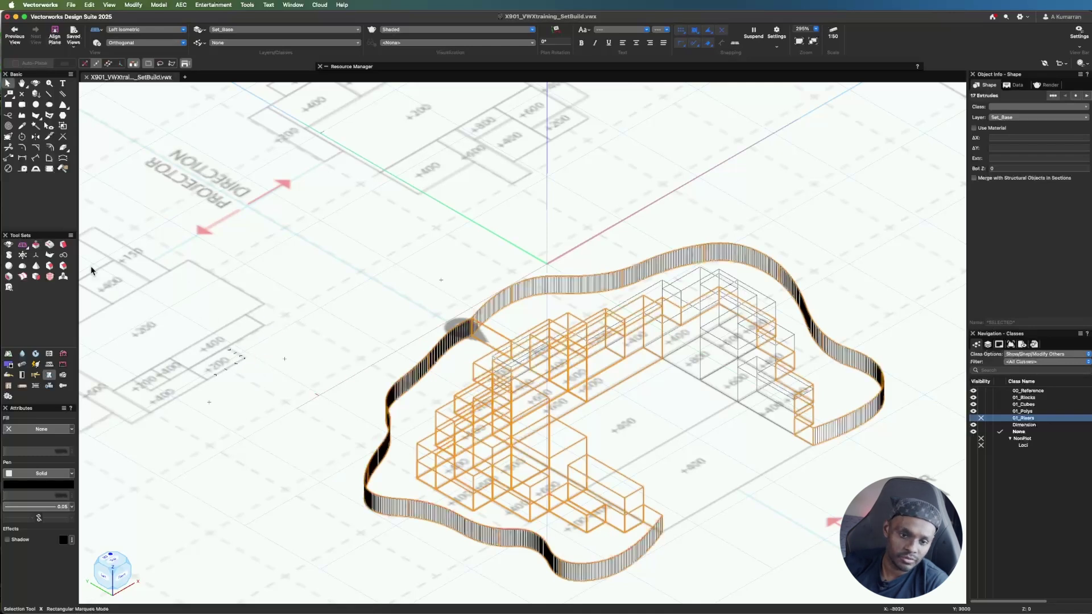
{"action": "left_click", "coordinate": [63, 245]}
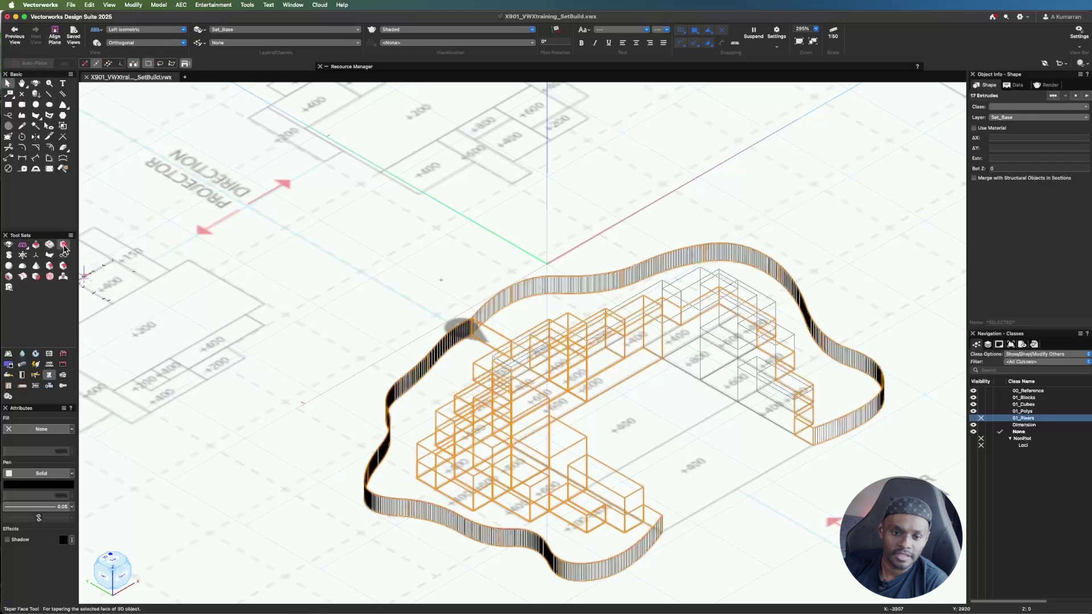
{"action": "left_click", "coordinate": [49, 269]}
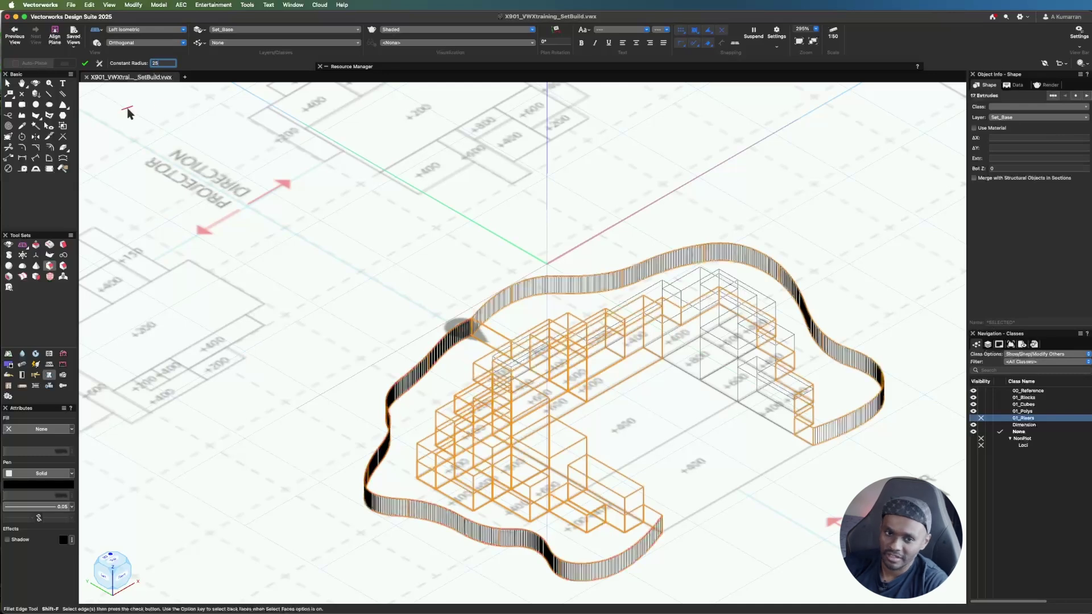
{"action": "key", "text": "Return"}
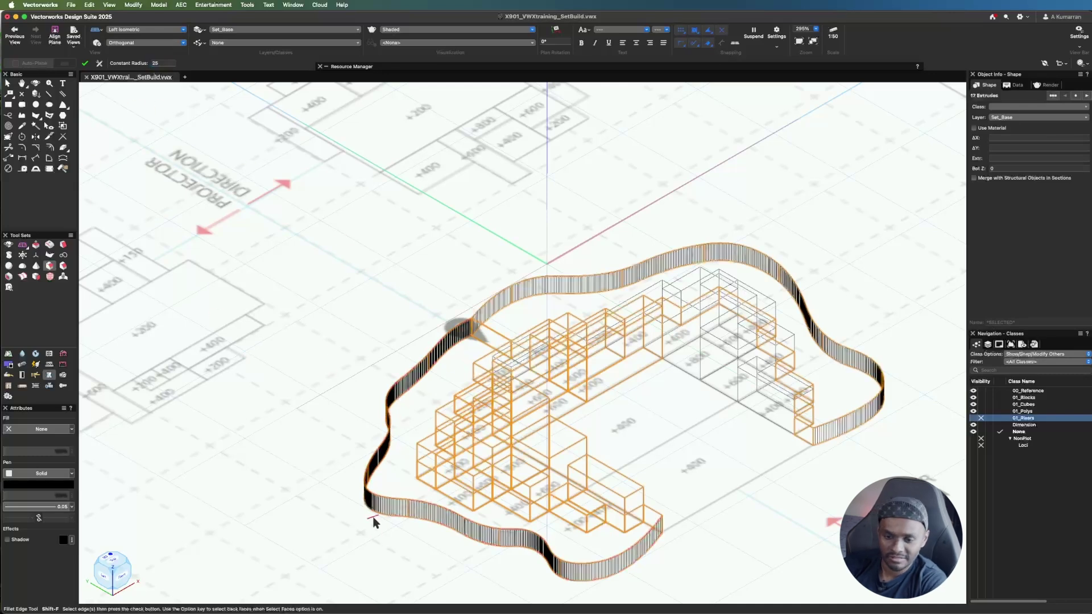
{"action": "left_click", "coordinate": [374, 498]}
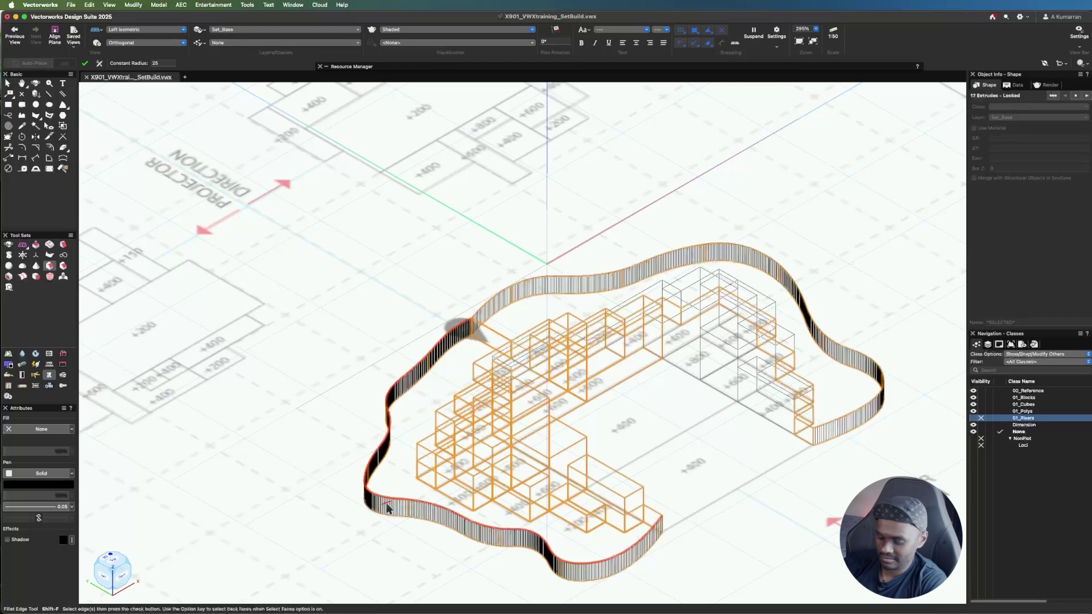
{"action": "key", "text": "Return"}
- Fillet the upper curved edge of the right surround with the same 25 mm radius and clear the selection
{"action": "left_click", "coordinate": [807, 305]}
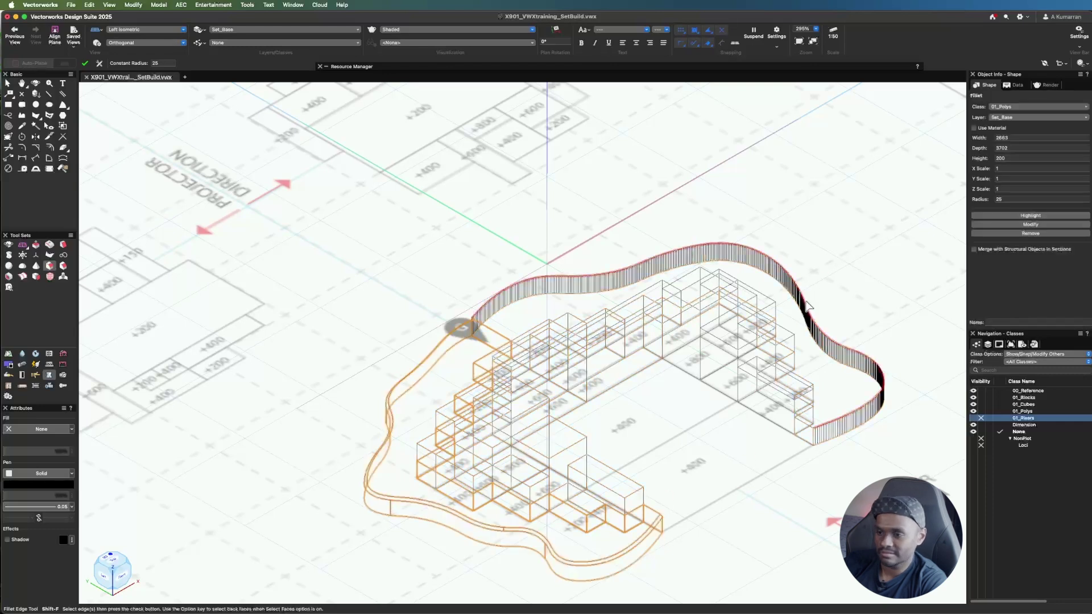
{"action": "key", "text": "Return"}
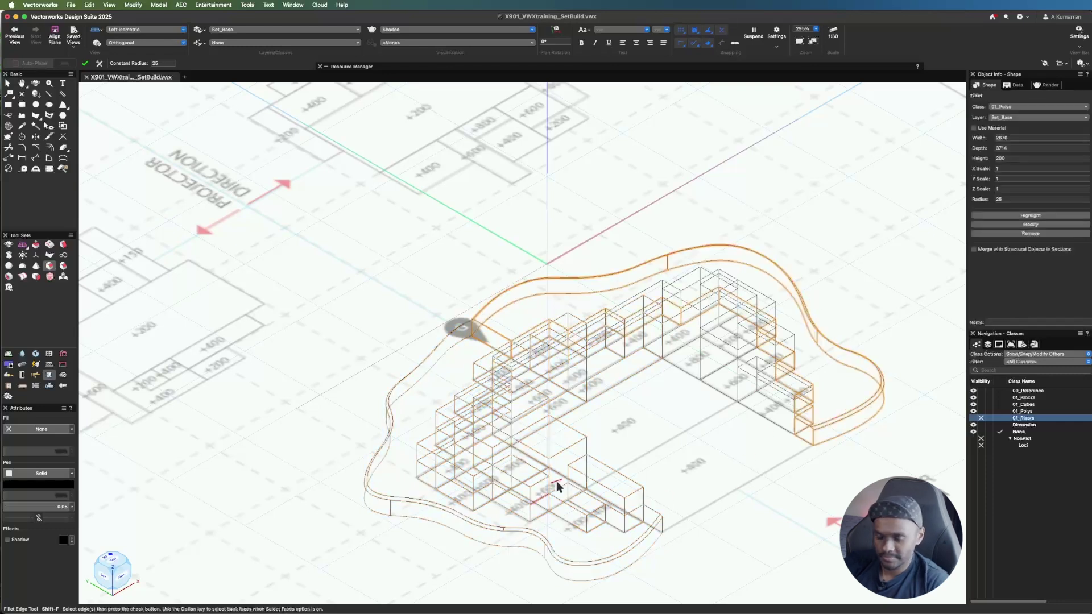
{"action": "key", "text": "x"}
{"action": "key", "text": "x"}
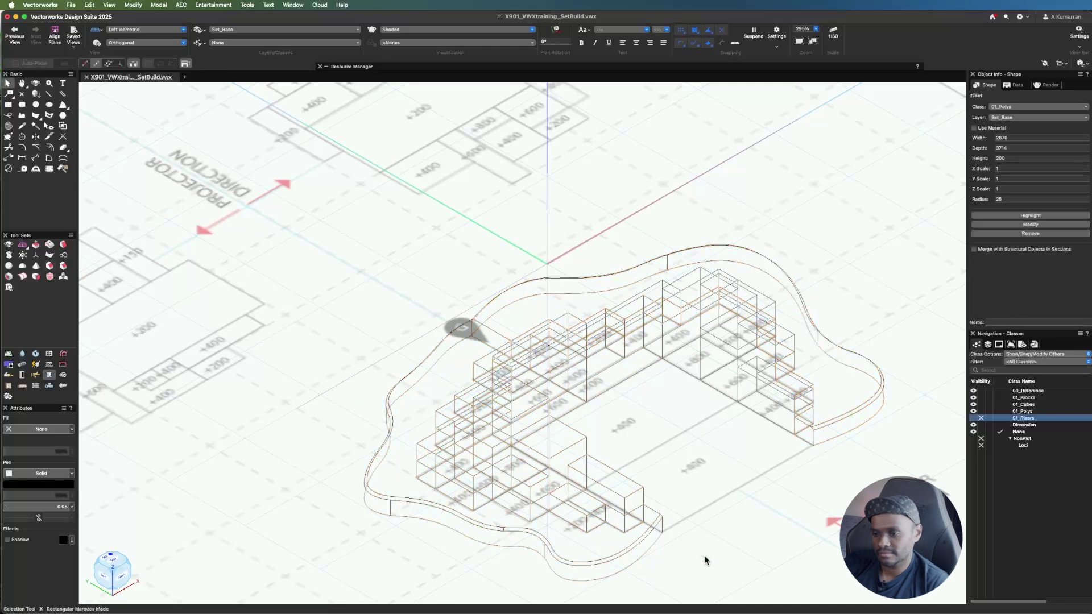
- Return the drawing to the Top/Plan view of set piece G
{"action": "scroll", "coordinate": [700, 536], "scroll_direction": "up", "scroll_amount": 2}
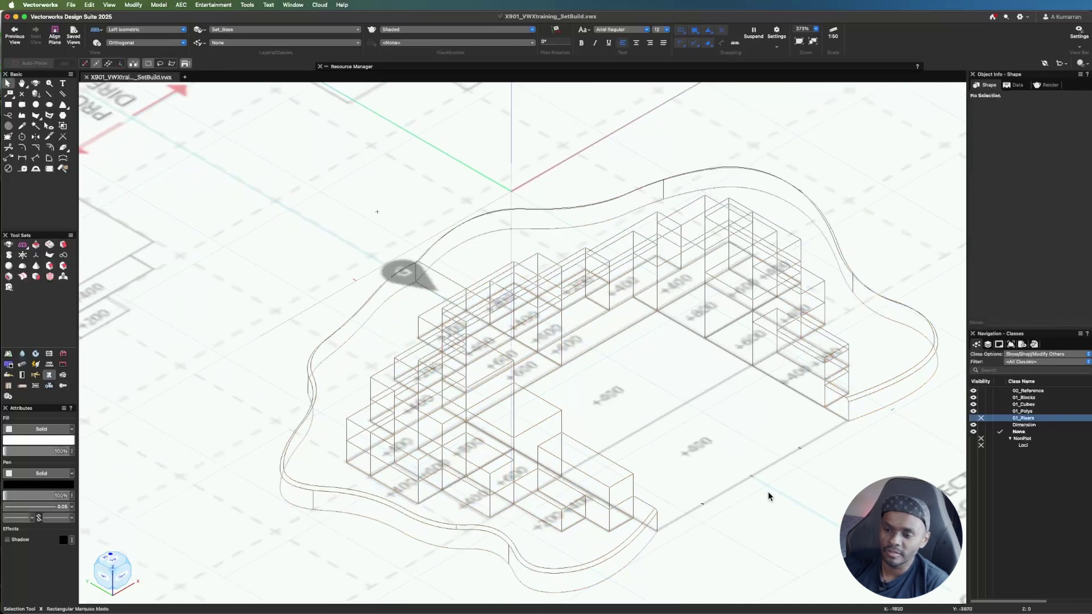
{"action": "scroll", "coordinate": [301, 488], "scroll_direction": "down", "scroll_amount": 3}
{"action": "scroll", "coordinate": [300, 486], "scroll_direction": "up", "scroll_amount": 1}
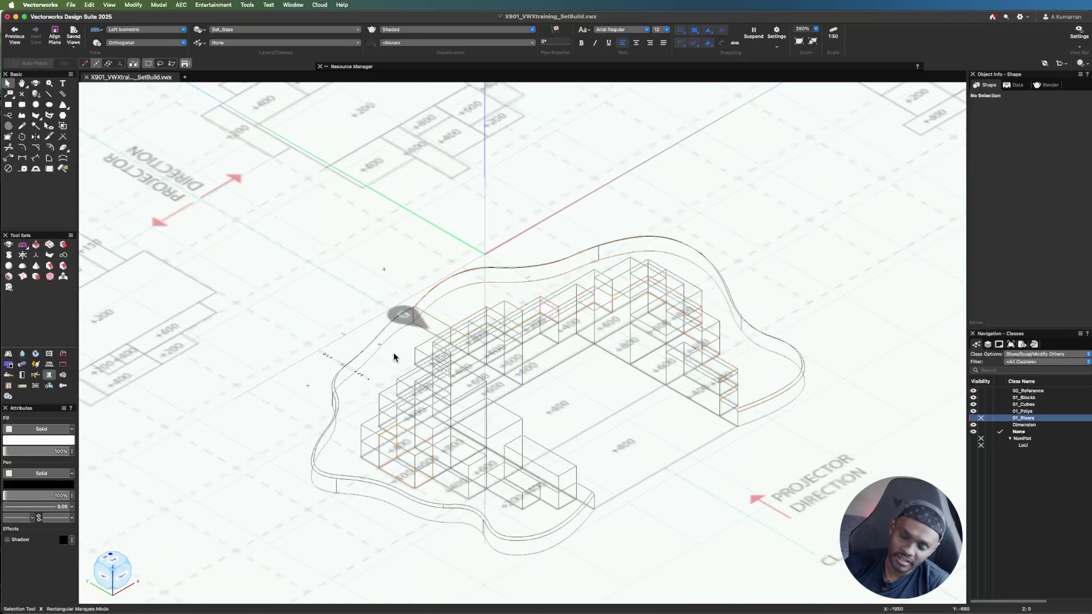
{"action": "left_click", "coordinate": [151, 30]}
{"action": "left_click", "coordinate": [134, 57]}
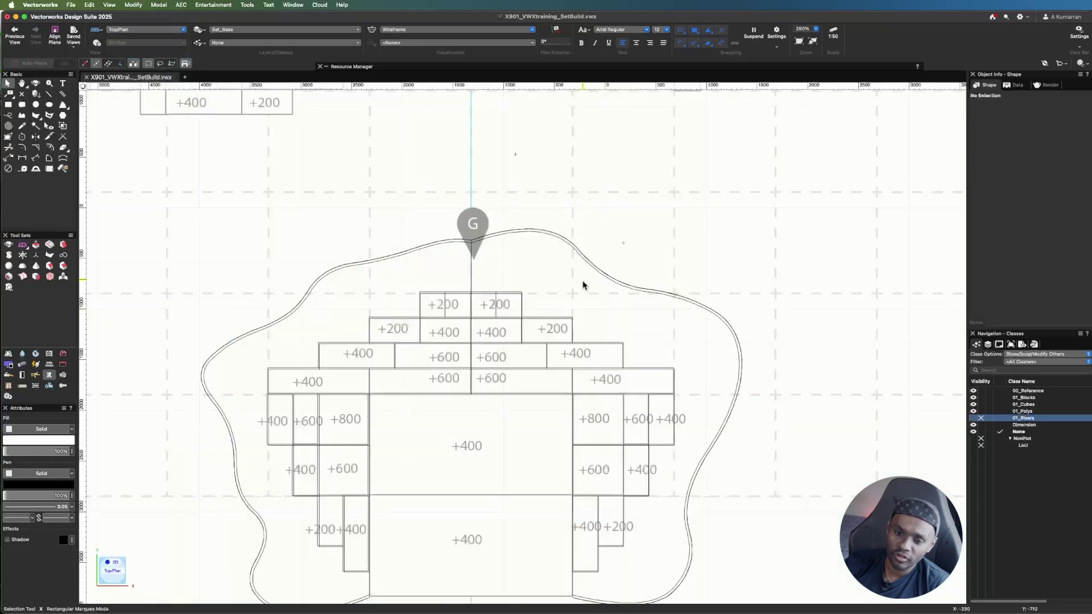
- Try another fill style on all the objects of set piece G, and undo the change
{"action": "left_click_drag", "start_coordinate": [215, 203], "coordinate": [705, 528]}
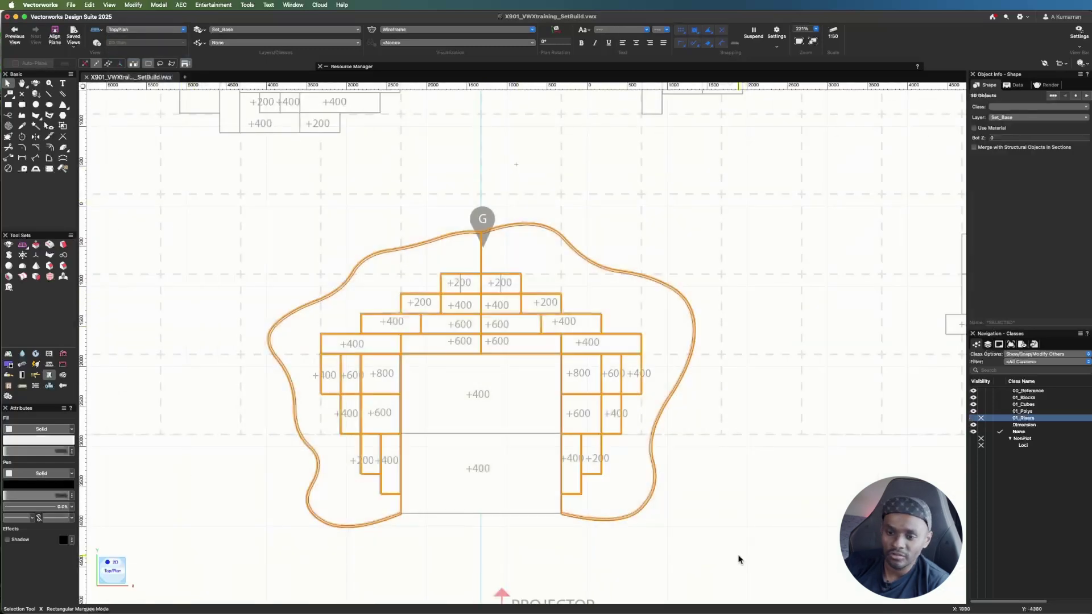
{"action": "left_click", "coordinate": [52, 430]}
{"action": "left_click", "coordinate": [46, 439]}
{"action": "left_click", "coordinate": [795, 436]}
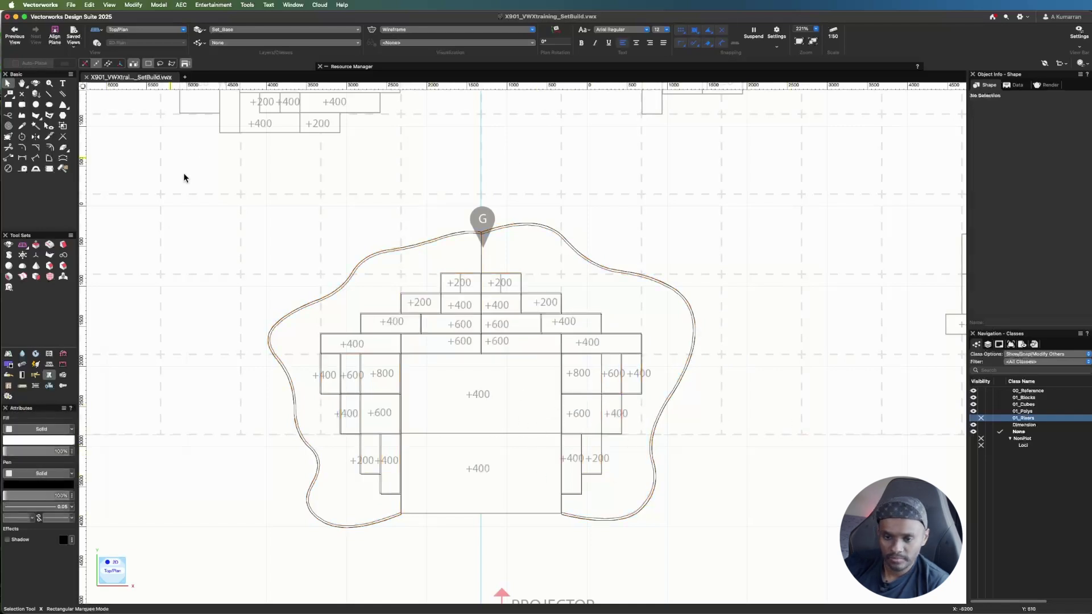
{"action": "key", "text": "super+z"}
{"action": "left_click", "coordinate": [763, 456]}
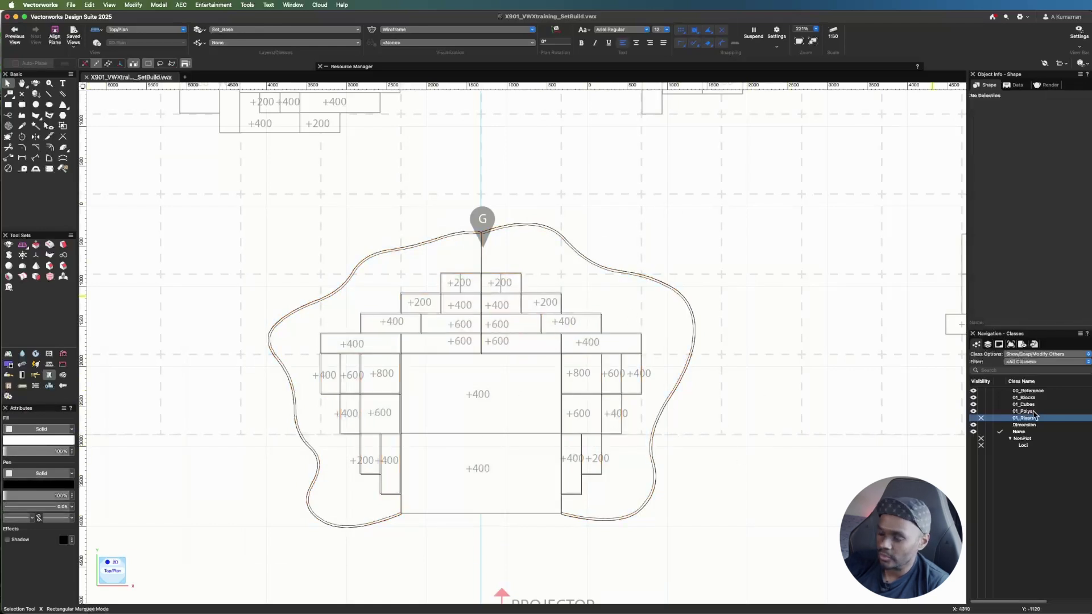
- Make the 01_Risers class visible and switch the model to the Left Isometric view
{"action": "left_click", "coordinate": [974, 418]}
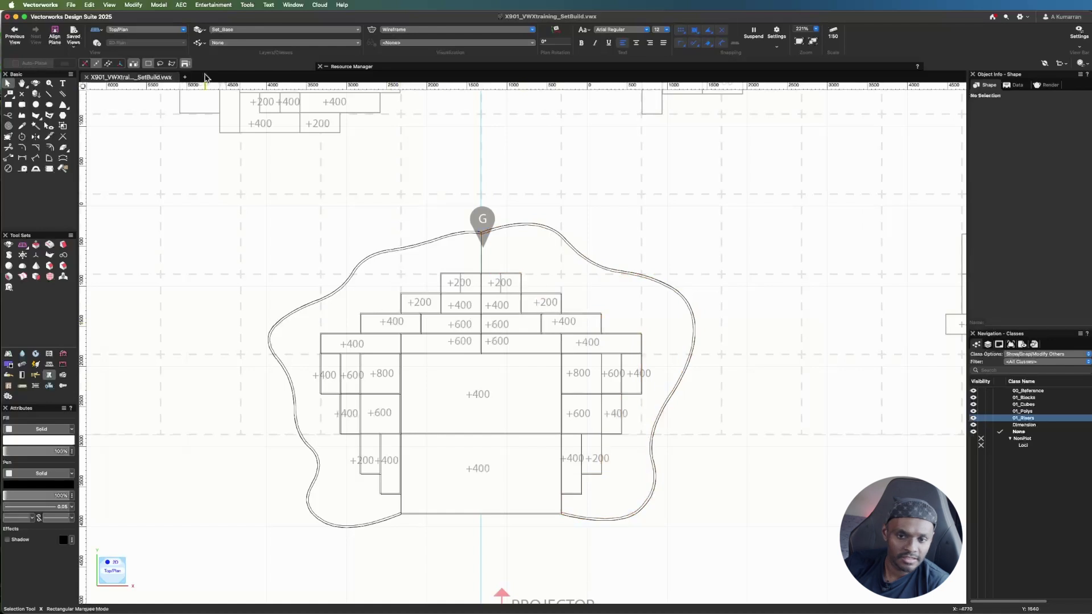
{"action": "left_click", "coordinate": [157, 29]}
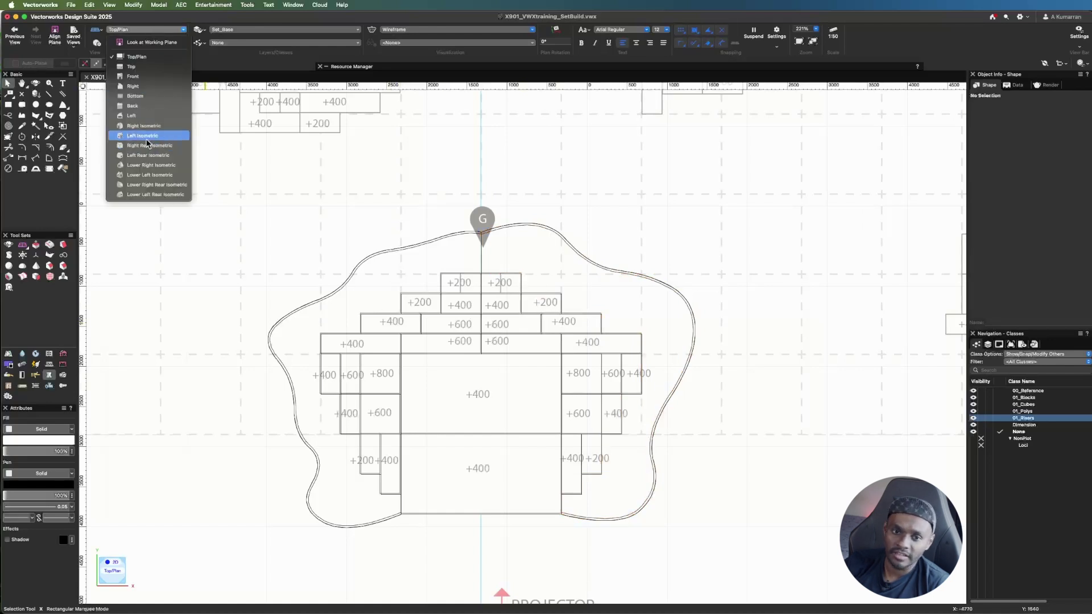
{"action": "left_click", "coordinate": [149, 135]}
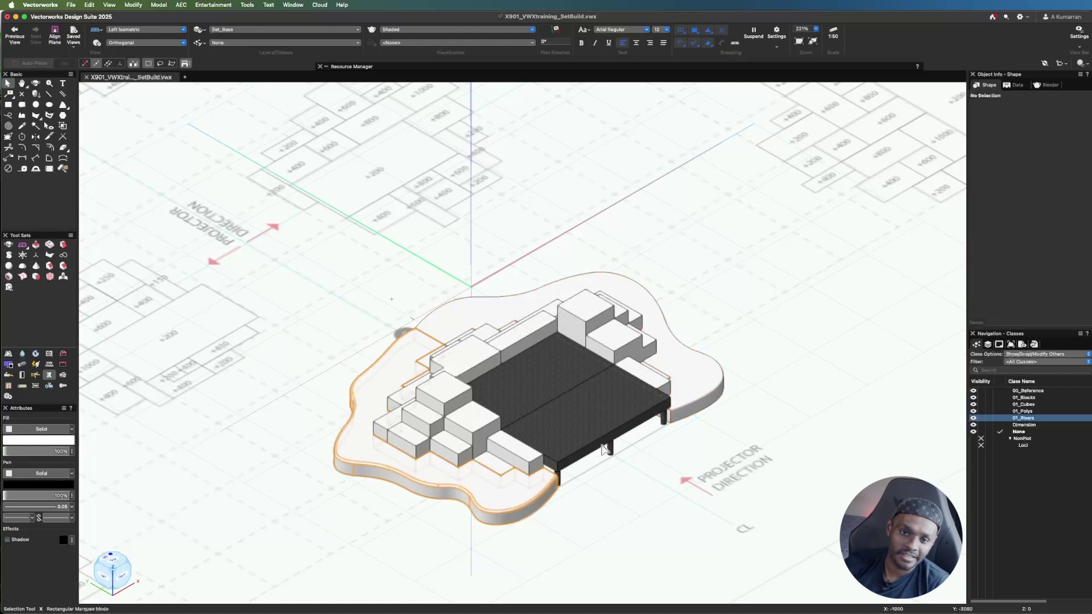
{"action": "scroll", "coordinate": [543, 380], "scroll_direction": "up", "scroll_amount": 2}
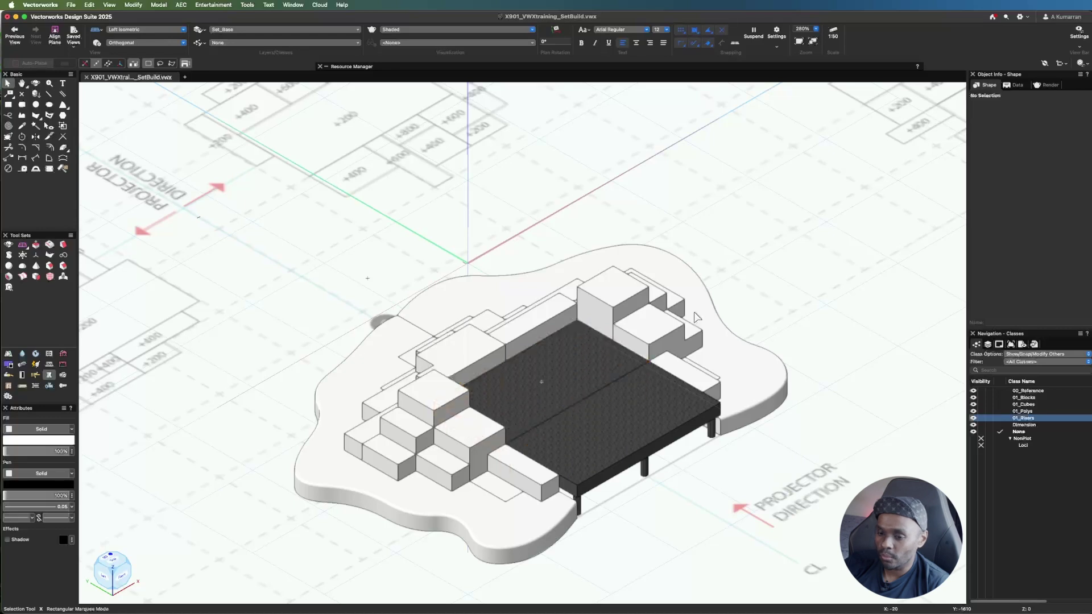
{"action": "scroll", "coordinate": [523, 387], "scroll_direction": "down", "scroll_amount": 1}
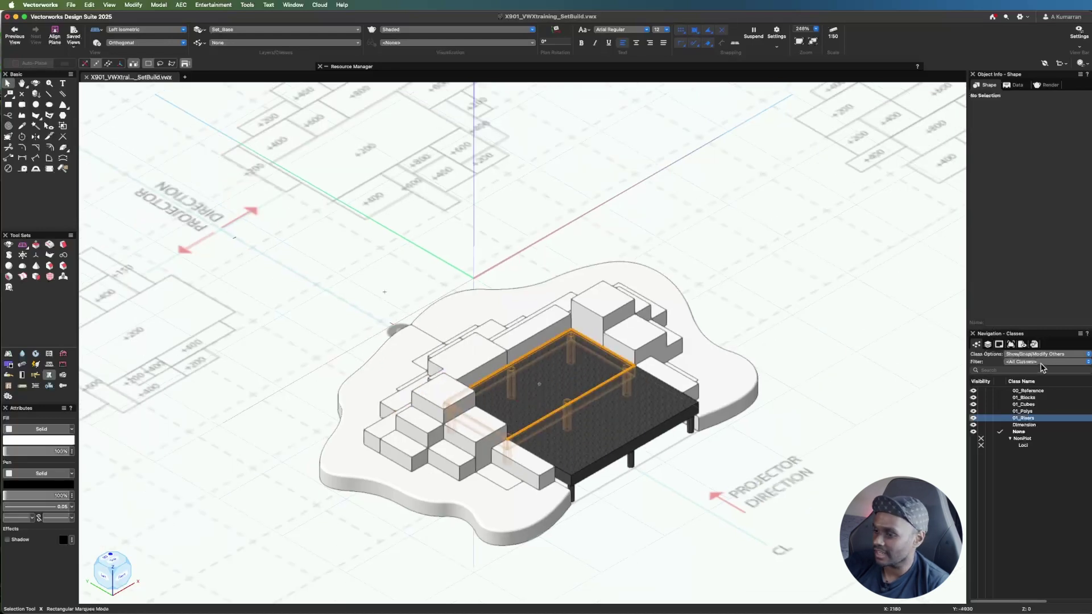
- Hide the PDF design layer so that only the Set_Base geometry is displayed
{"action": "left_click", "coordinate": [989, 345]}
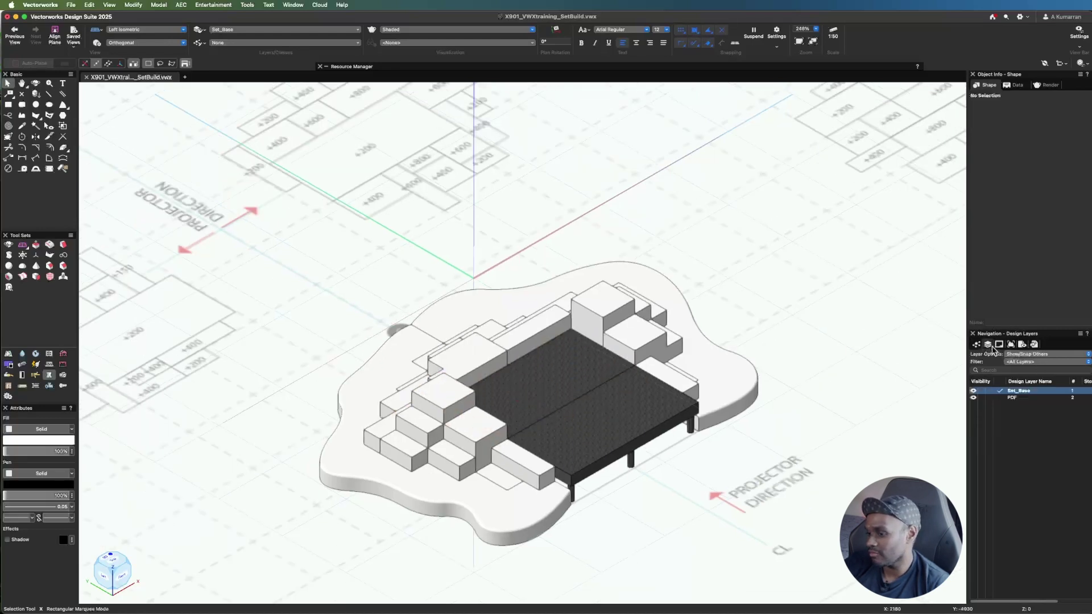
{"action": "left_click", "coordinate": [980, 398]}
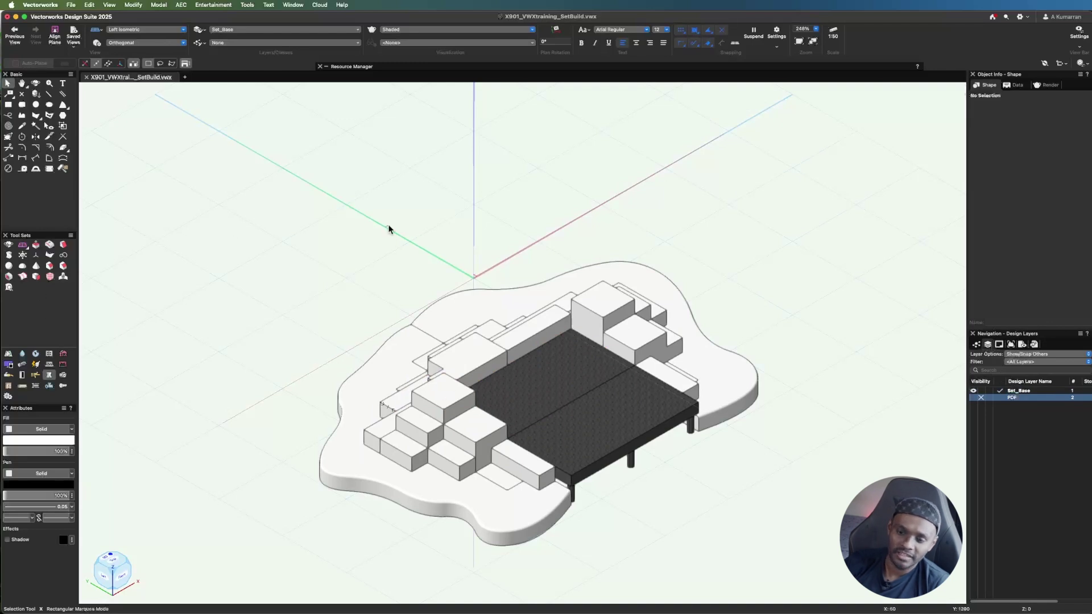
{"action": "scroll", "coordinate": [649, 512], "scroll_direction": "down", "scroll_amount": 2}
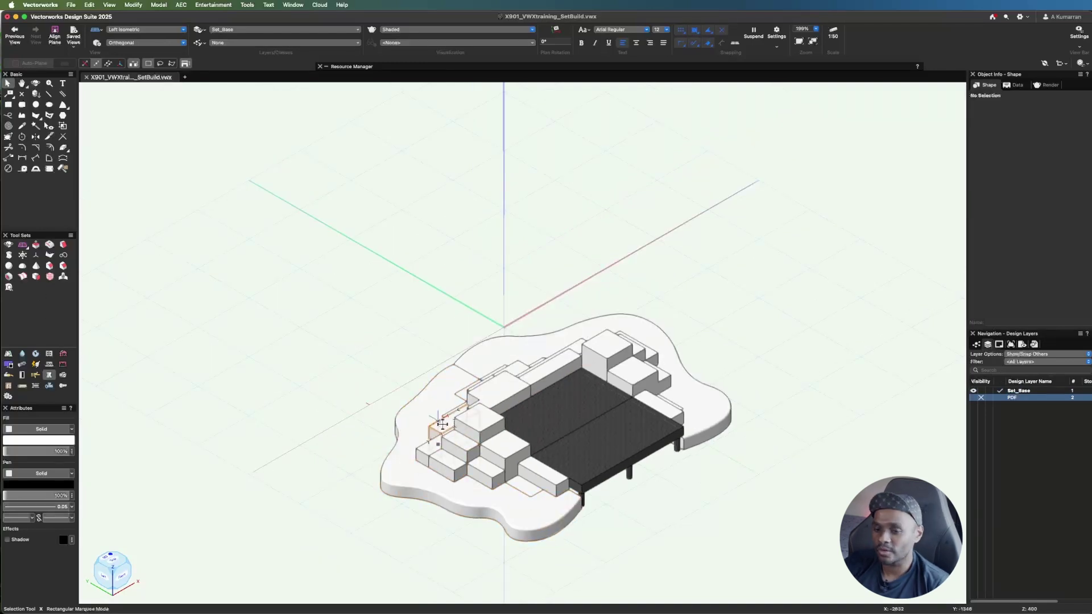
- Examine the modelled set piece from the rear, the side and the front, including its blocks, decks and curved surrounds
{"action": "middle_click_drag", "start_coordinate": [443, 424], "coordinate": [563, 436], "text": "shift"}
{"action": "left_click_drag", "start_coordinate": [563, 436], "coordinate": [592, 424]}
{"action": "scroll", "coordinate": [600, 431], "scroll_direction": "up", "scroll_amount": 5}
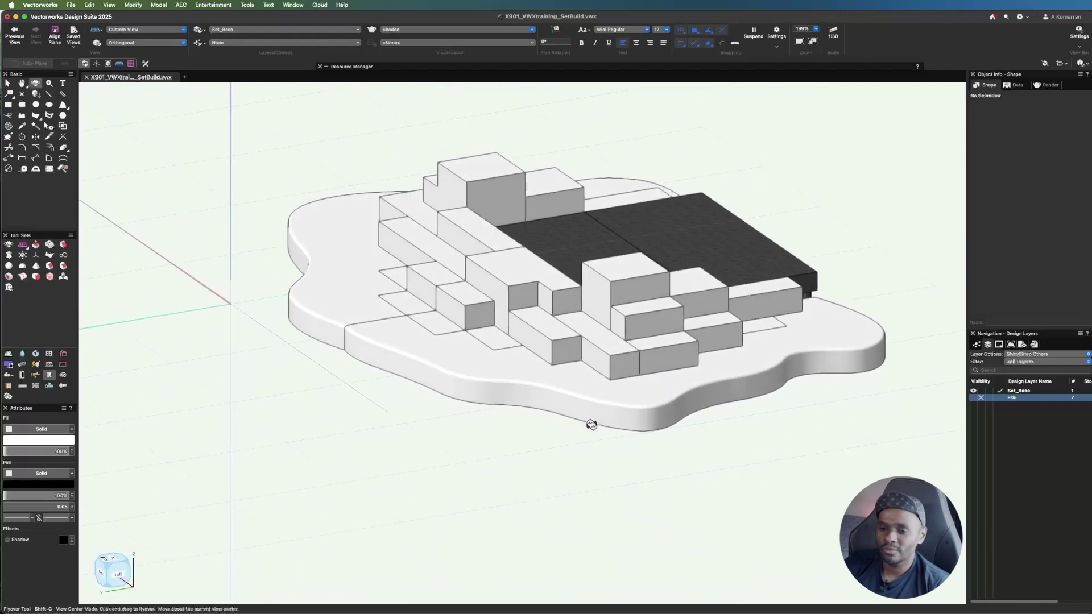
{"action": "key", "text": "x"}
{"action": "key", "text": "shift+c"}
{"action": "left_click_drag", "start_coordinate": [486, 261], "coordinate": [483, 265]}
{"action": "key", "text": "x"}
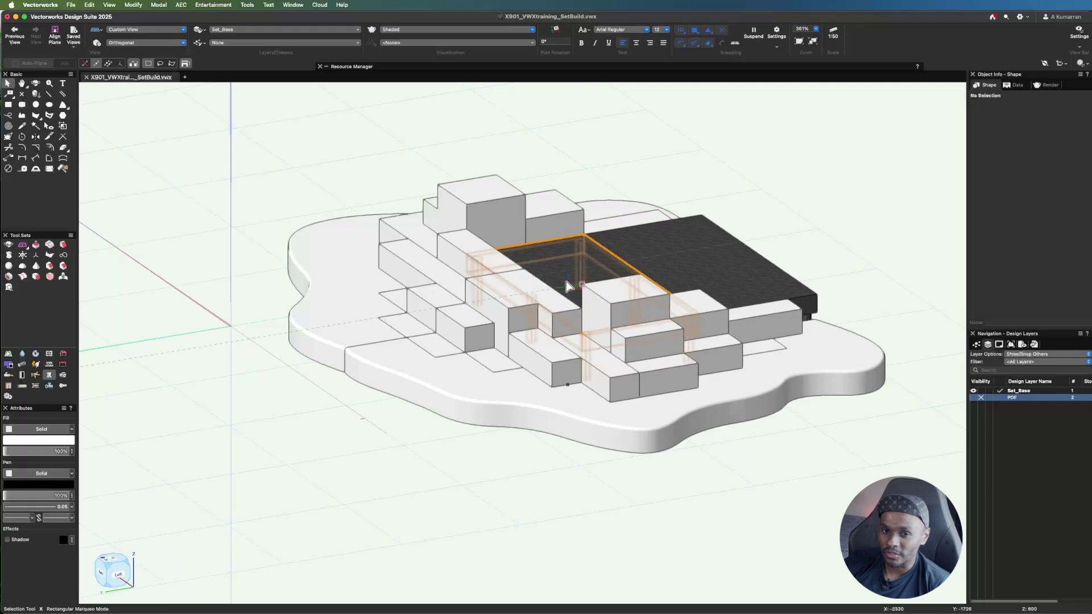
{"action": "key", "text": "shift+c"}
{"action": "left_click_drag", "start_coordinate": [519, 419], "coordinate": [509, 420]}
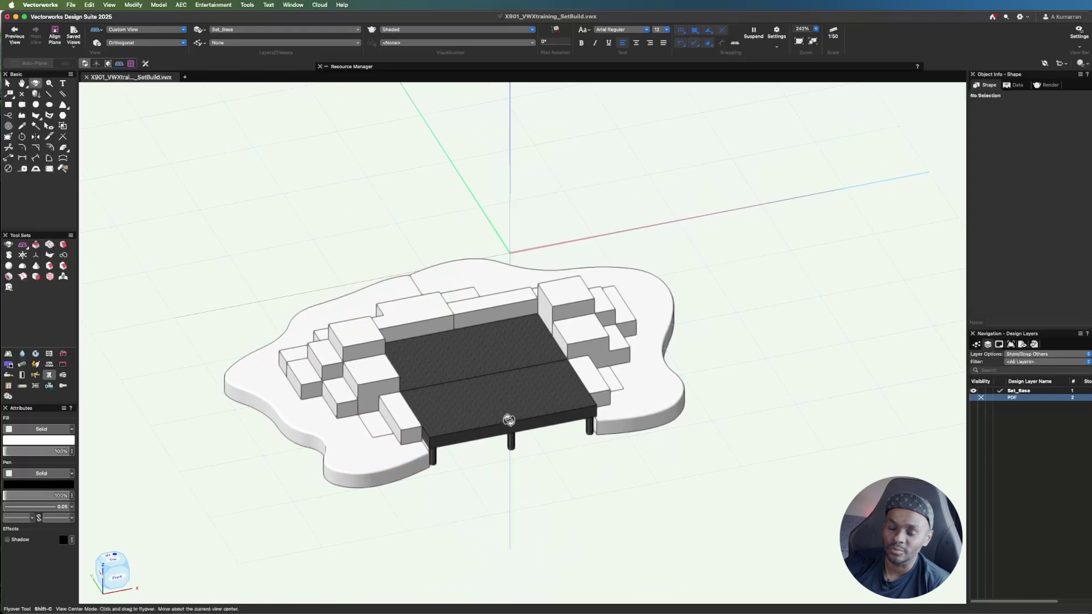
{"action": "middle_click_drag", "start_coordinate": [510, 420], "coordinate": [520, 413], "text": "ctrl"}
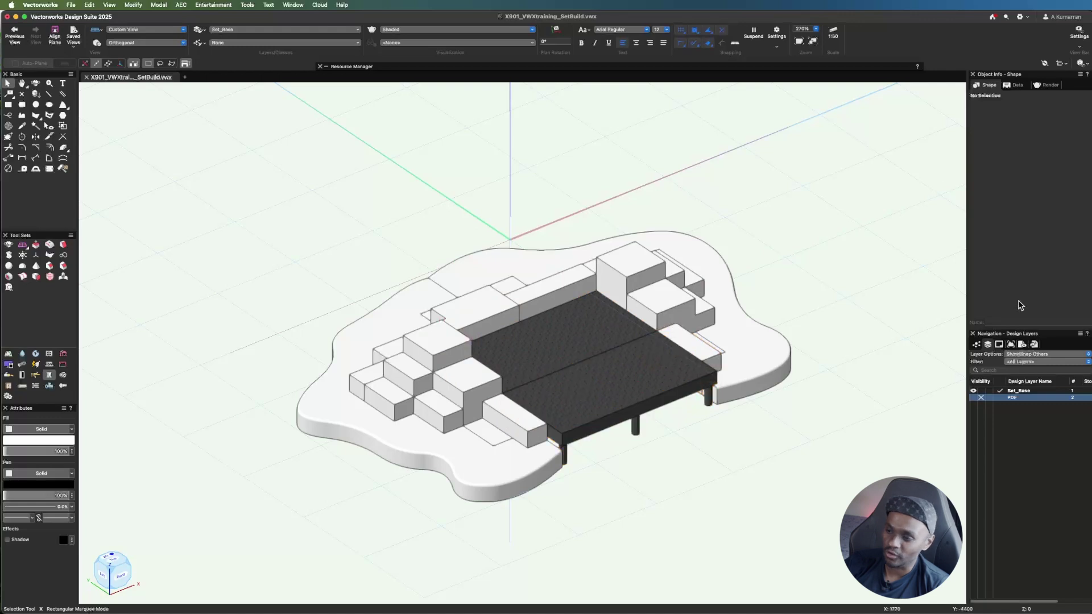
- List the classes again, select the 400 mm high extruded block beside the front deck, and open the texture choices for it
{"action": "left_click", "coordinate": [980, 346]}
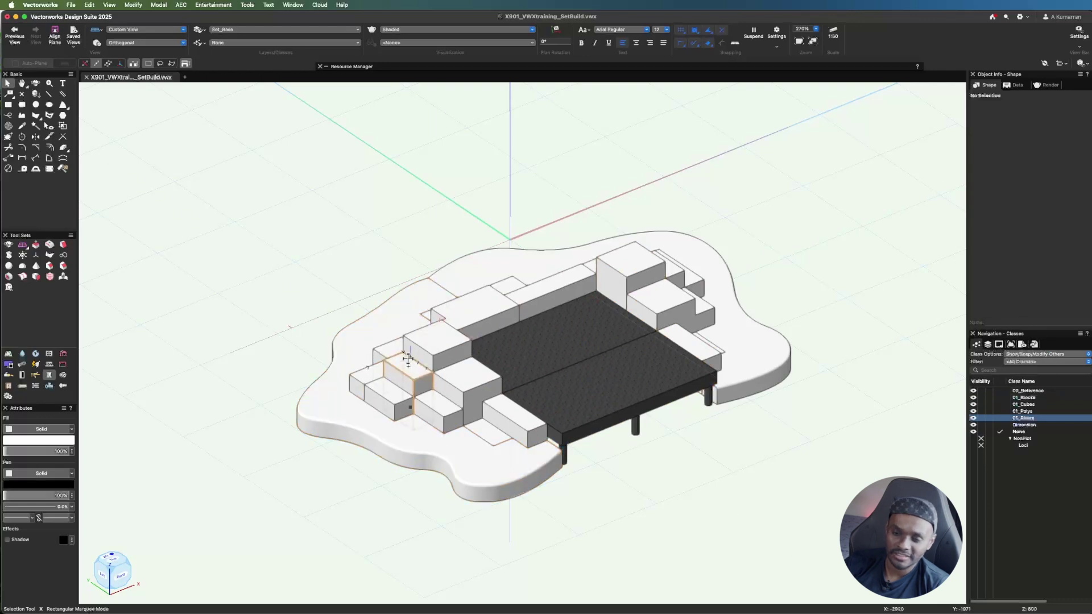
{"action": "scroll", "coordinate": [583, 433], "scroll_direction": "up", "scroll_amount": 3}
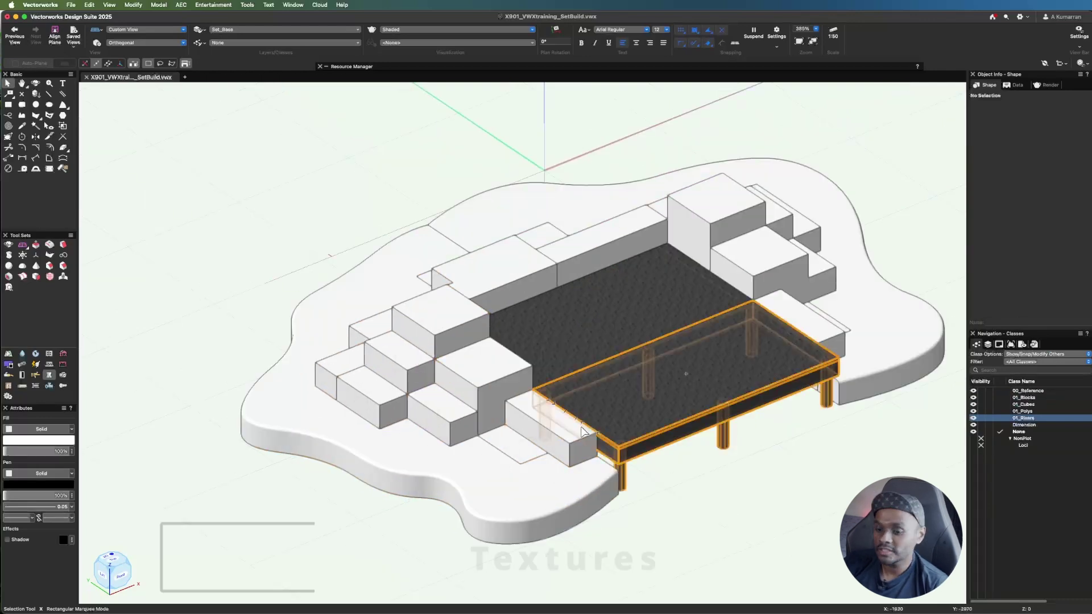
{"action": "left_click", "coordinate": [577, 432]}
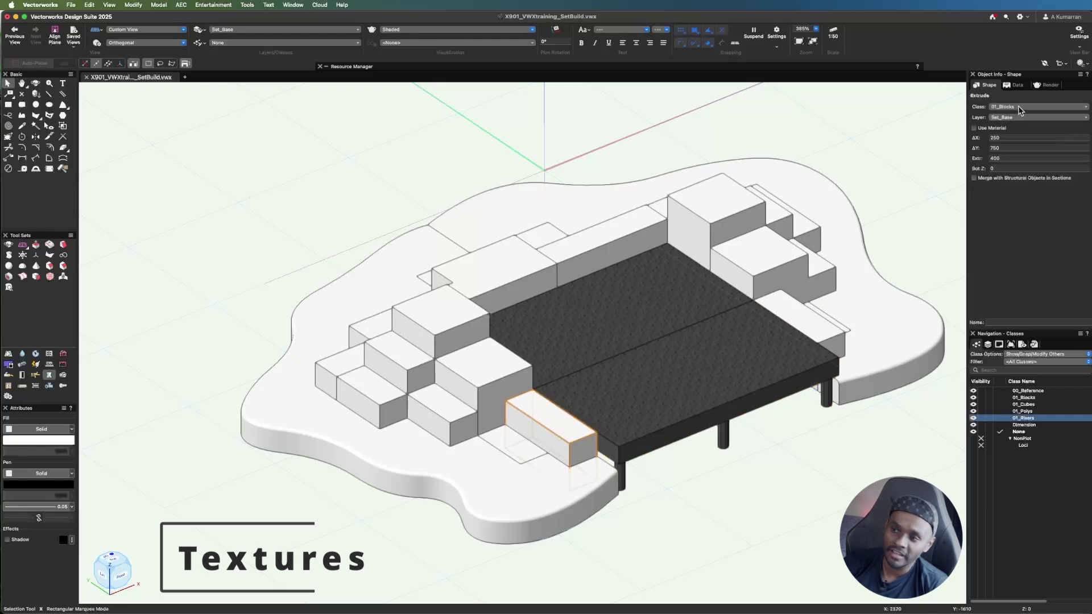
{"action": "left_click", "coordinate": [1050, 87]}
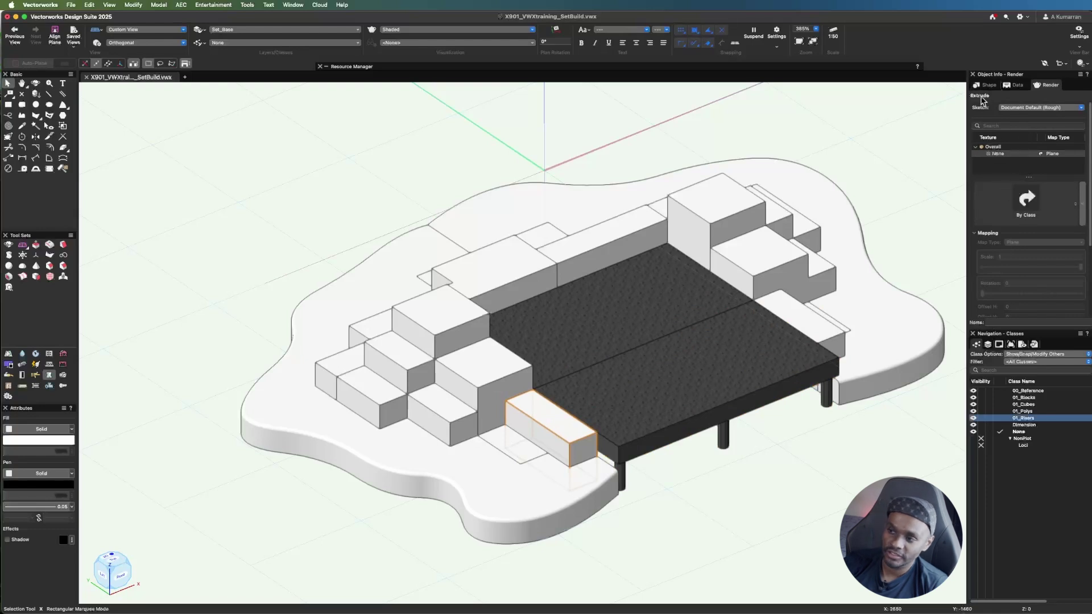
{"action": "left_click", "coordinate": [1027, 206]}
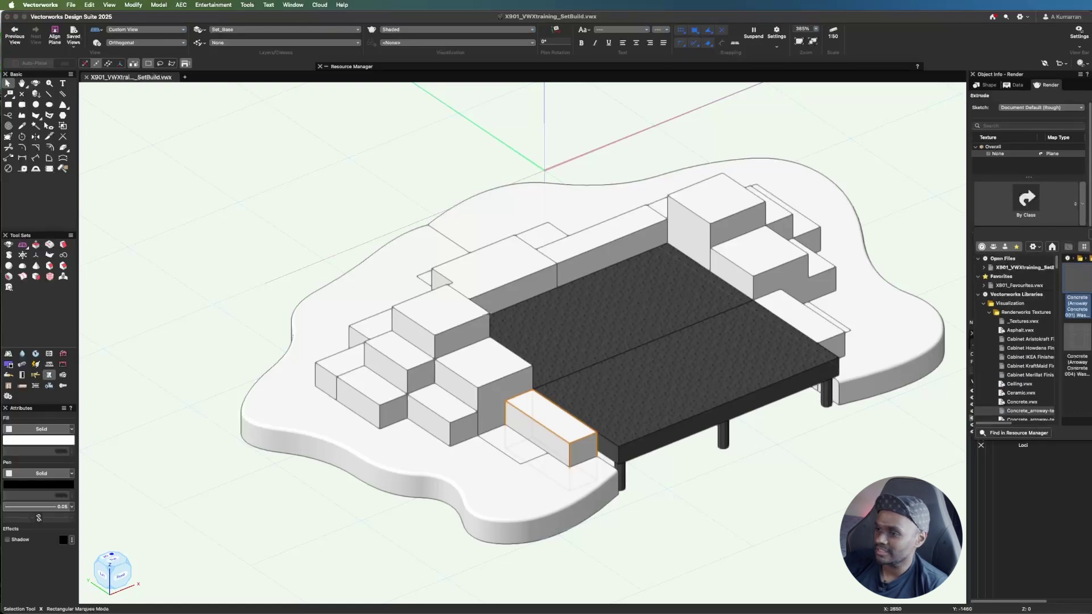
- Apply the Concrete (Arroway Concrete 001) Washed Gray Fine texture directly to the selected front block beside the stage and deselect it
{"action": "left_click", "coordinate": [1084, 202]}
{"action": "left_click", "coordinate": [1041, 212]}
{"action": "left_click", "coordinate": [1041, 211]}
{"action": "left_click", "coordinate": [1038, 209]}
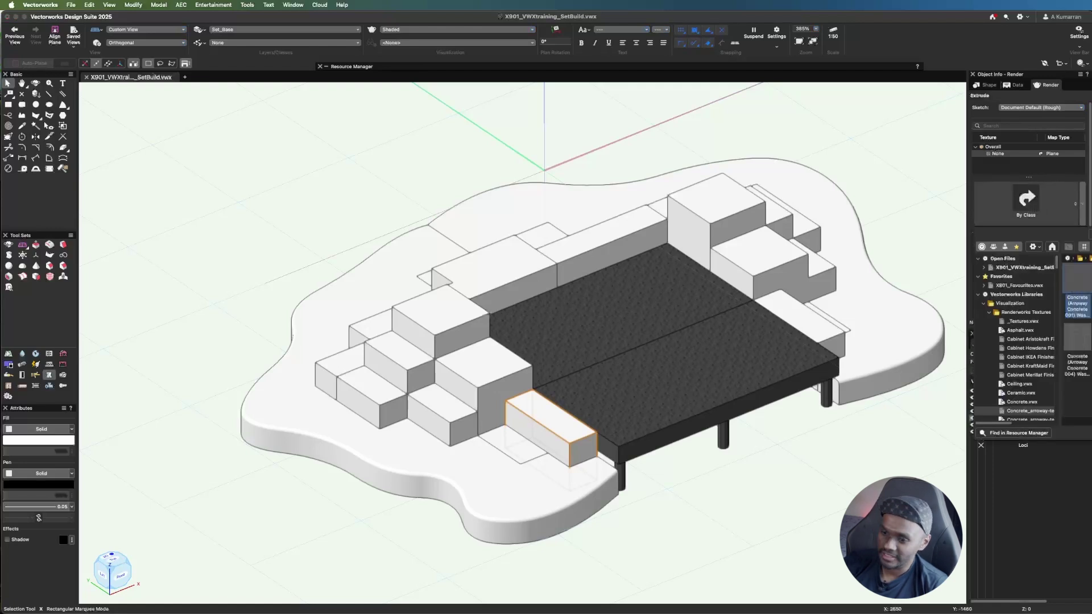
{"action": "double_click", "coordinate": [1077, 280]}
{"action": "left_click", "coordinate": [566, 549]}
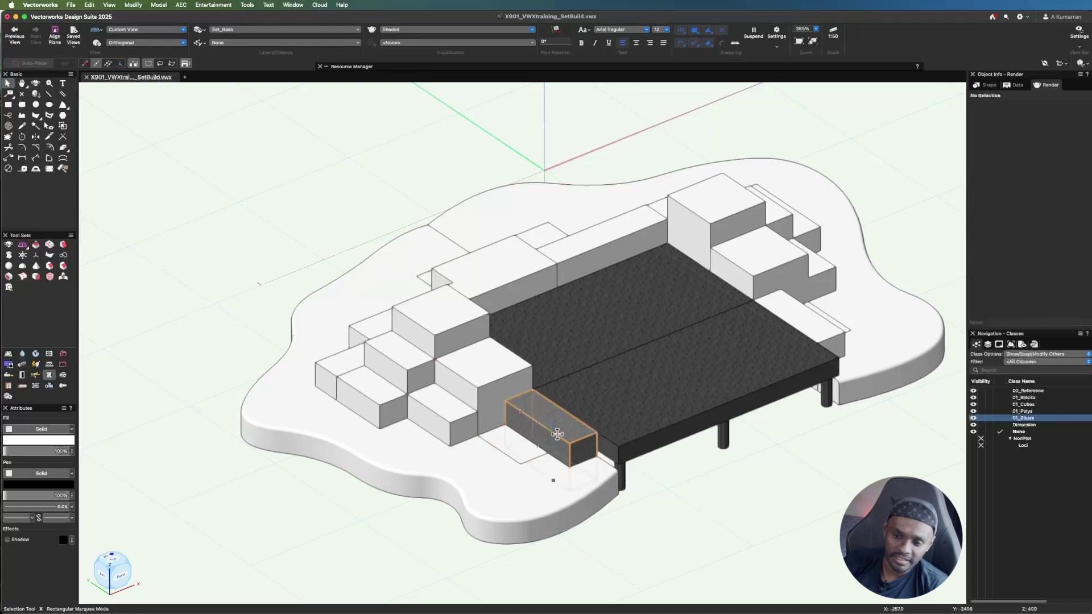
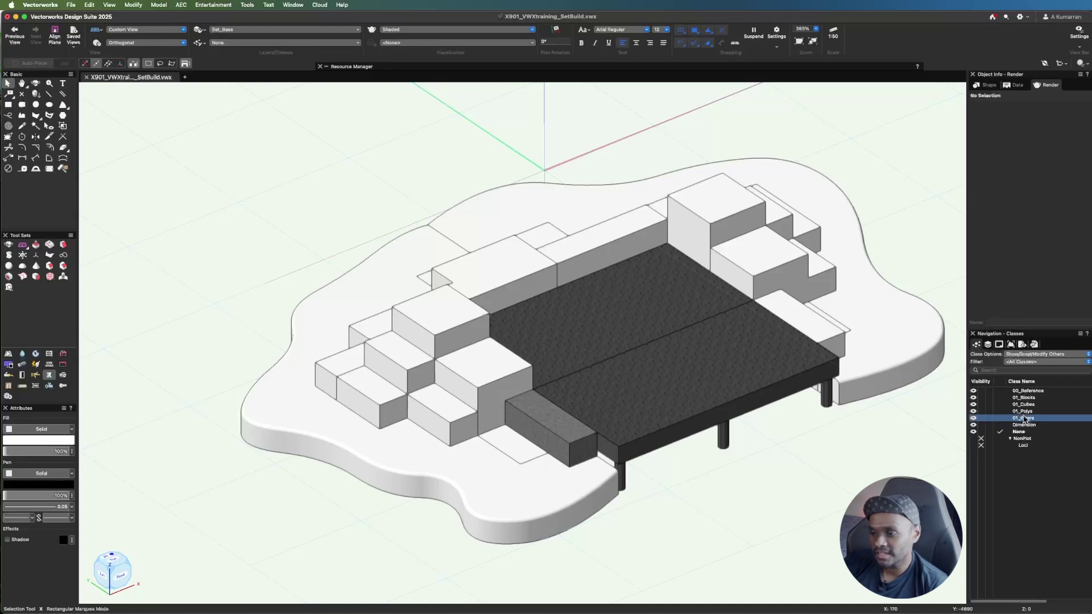
- Edit the 01_Blocks class to use textures at creation and enable its object texture
{"action": "left_click", "coordinate": [1029, 399]}
{"action": "right_click", "coordinate": [1024, 398]}
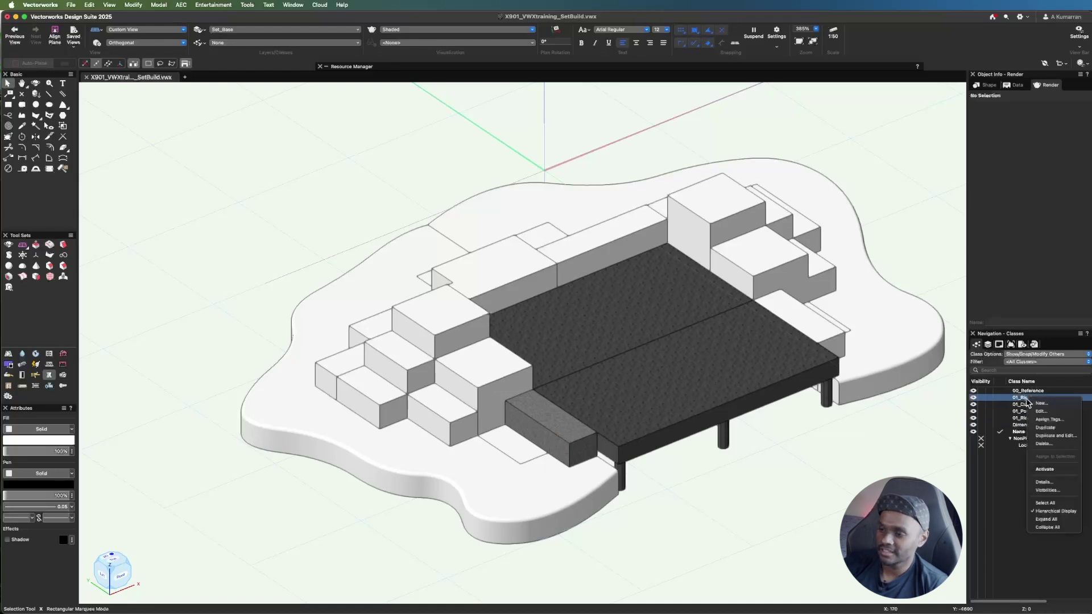
{"action": "left_click", "coordinate": [1045, 413]}
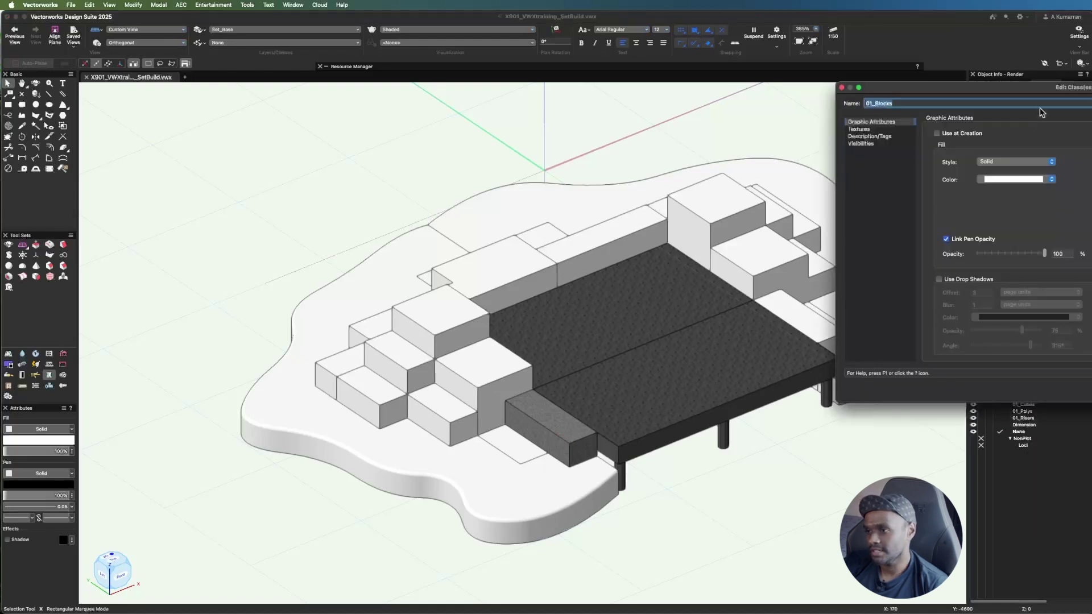
{"action": "left_click_drag", "start_coordinate": [1045, 94], "coordinate": [551, 89]}
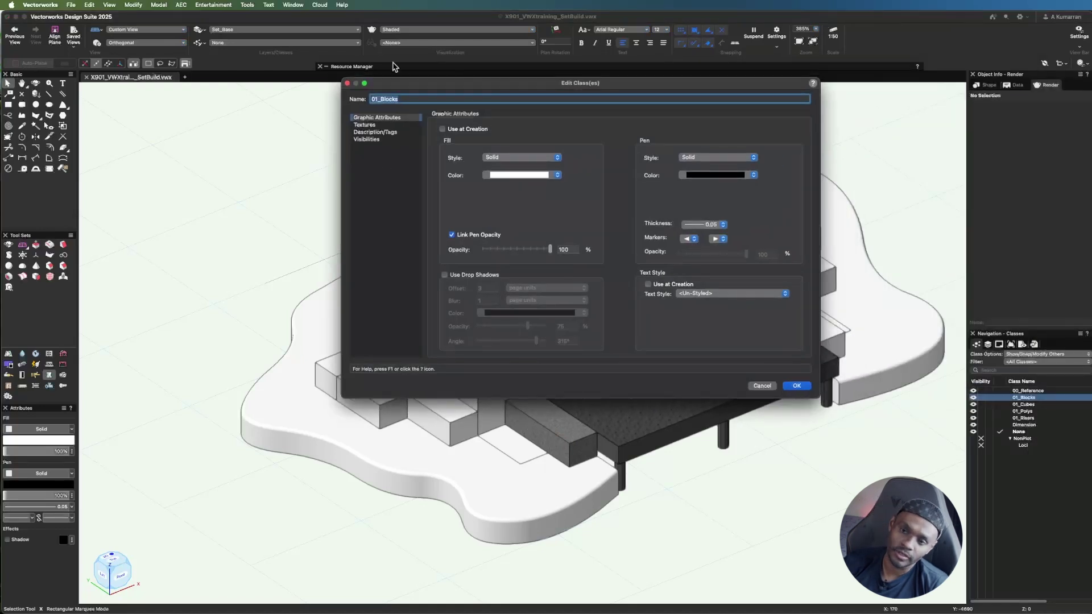
{"action": "left_click", "coordinate": [364, 125]}
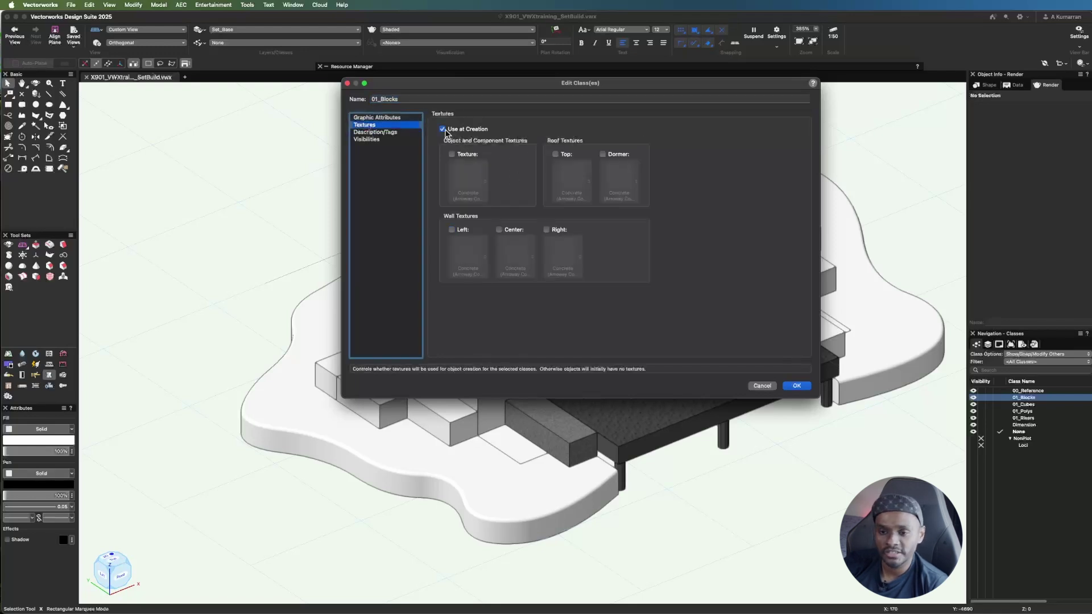
{"action": "left_click", "coordinate": [452, 154]}
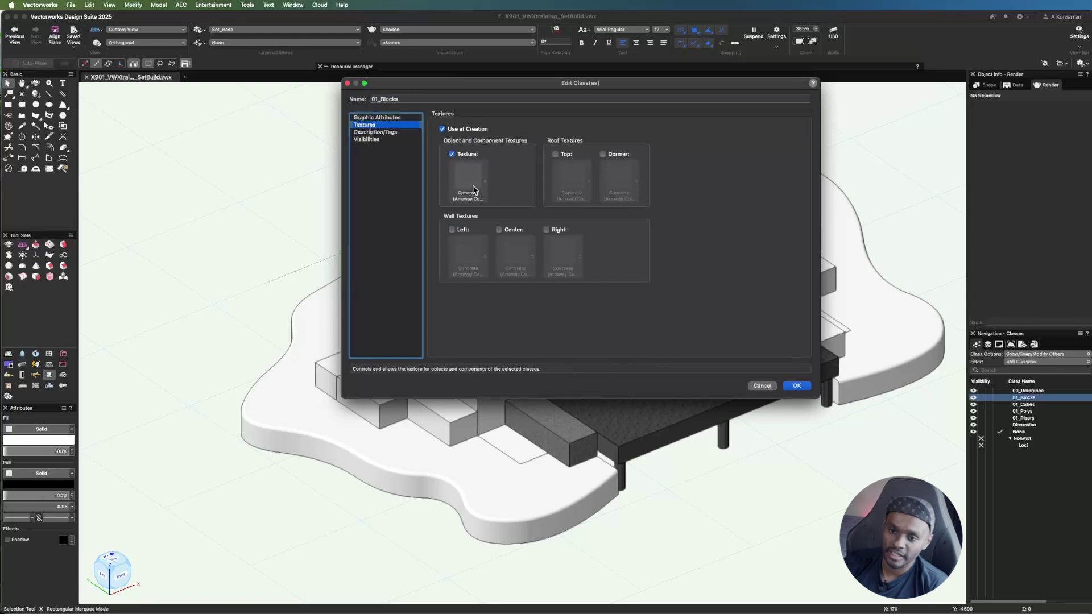
- Assign Concrete (Arroway Concrete 012) Slabs as the object texture of the 01_Blocks class and apply the class changes
{"action": "left_click", "coordinate": [473, 188]}
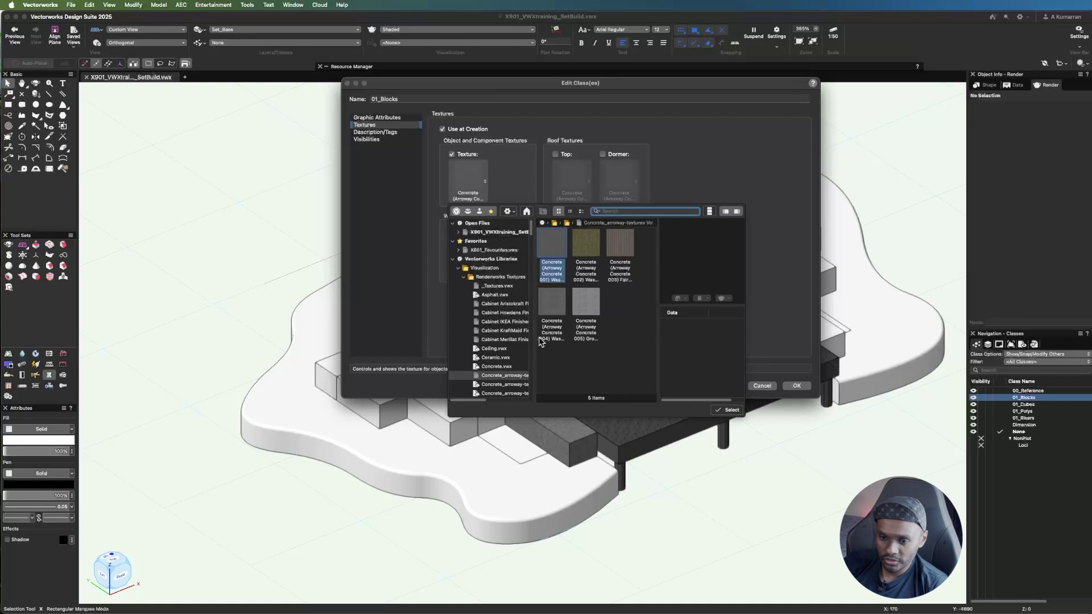
{"action": "left_click", "coordinate": [495, 358]}
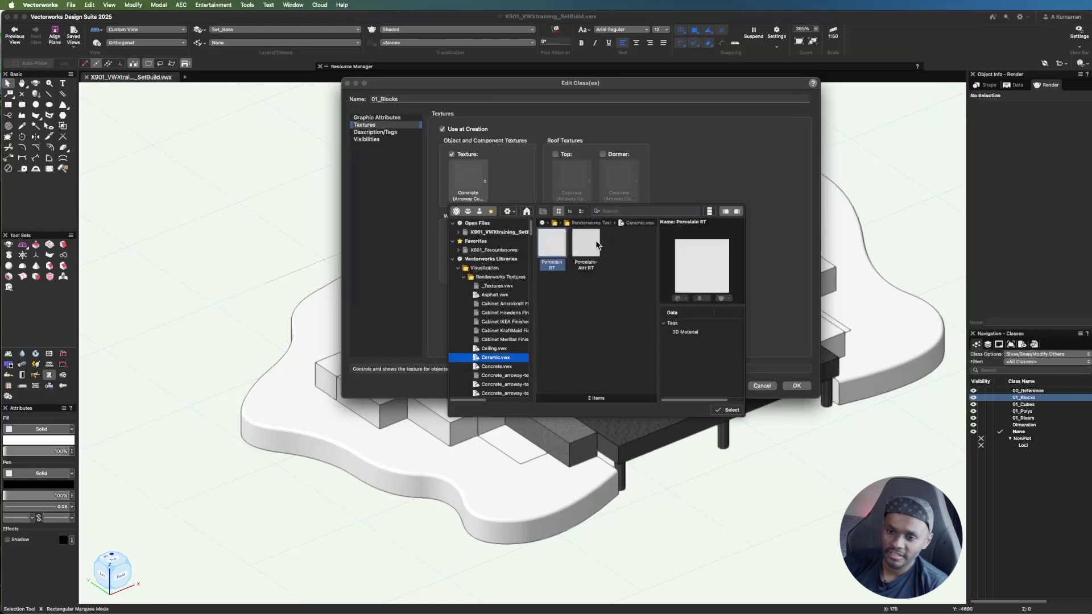
{"action": "scroll", "coordinate": [504, 358], "scroll_direction": "down", "scroll_amount": 3}
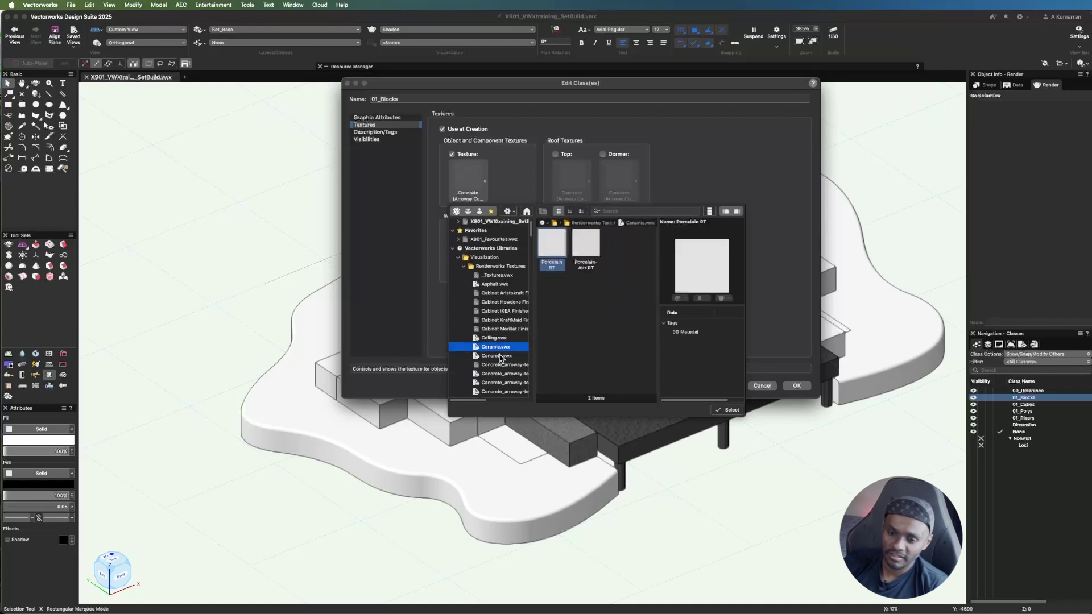
{"action": "left_click", "coordinate": [496, 368]}
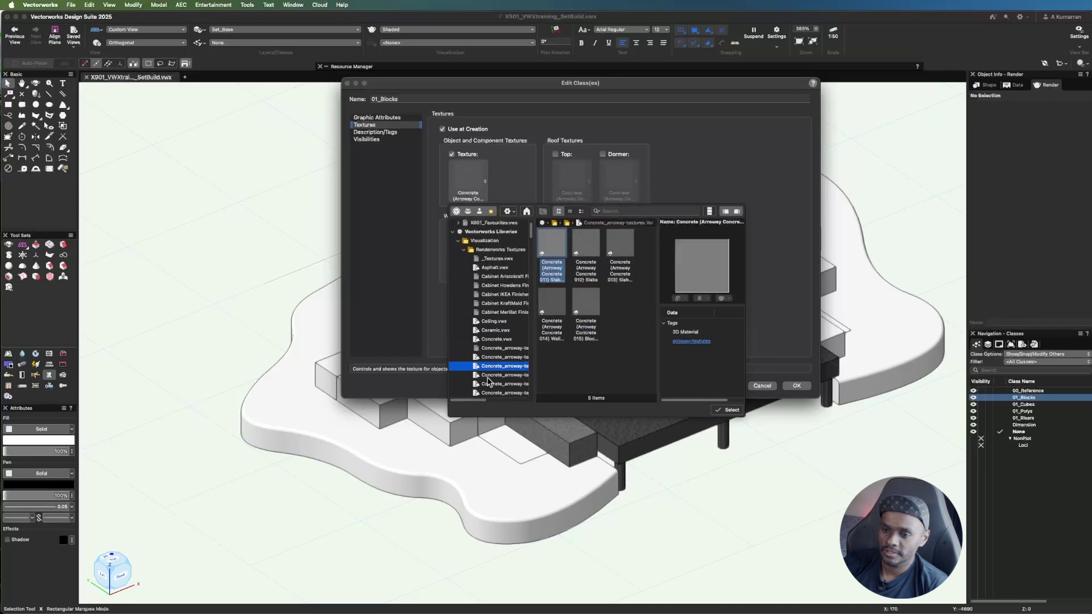
{"action": "left_click", "coordinate": [585, 251]}
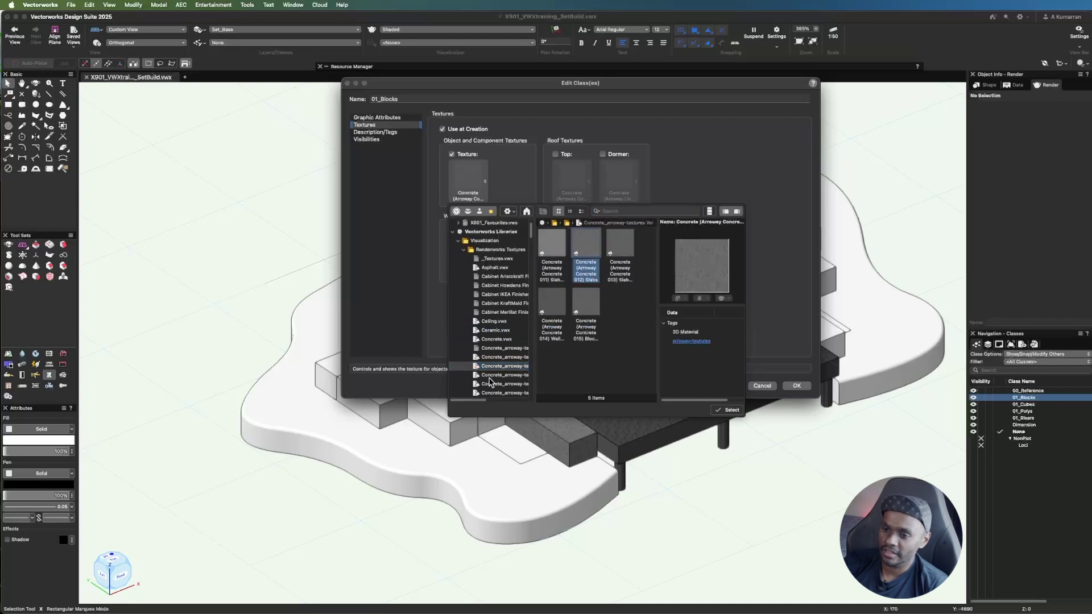
{"action": "left_click", "coordinate": [728, 410]}
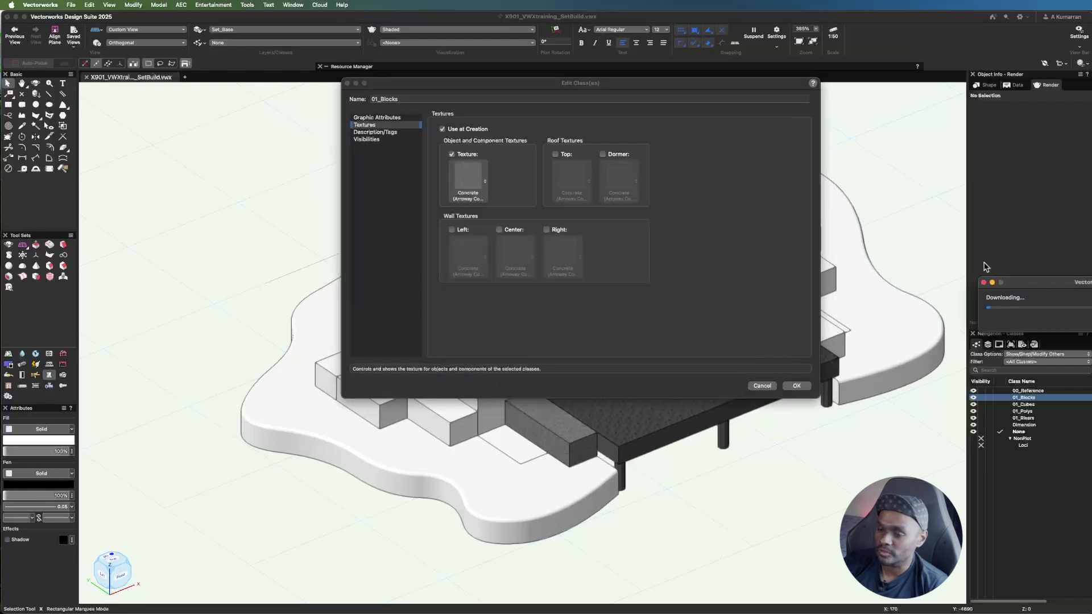
{"action": "left_click", "coordinate": [796, 386]}
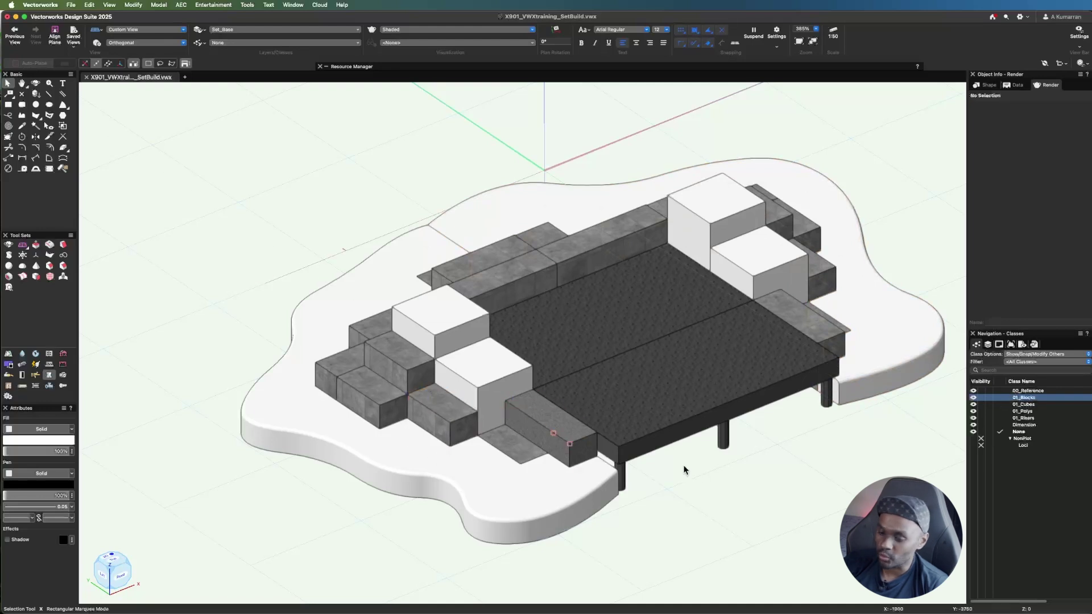
- Set the texture mapping scale of the front block beside the stage to 0.2
{"action": "left_click", "coordinate": [563, 430]}
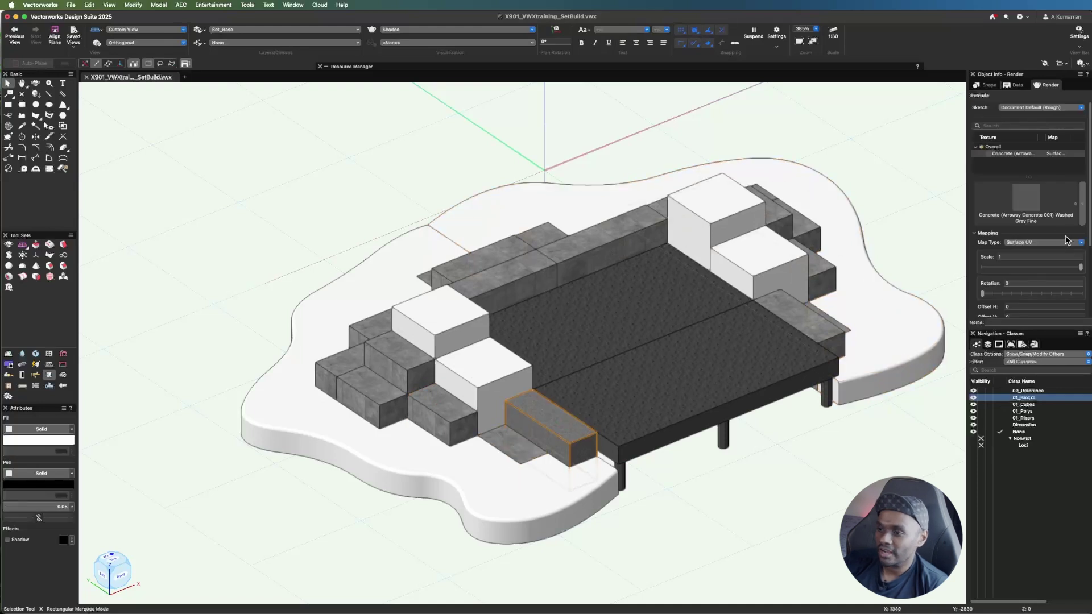
{"action": "scroll", "coordinate": [1040, 246], "scroll_direction": "down", "scroll_amount": 2}
{"action": "scroll", "coordinate": [1029, 247], "scroll_direction": "down", "scroll_amount": 1}
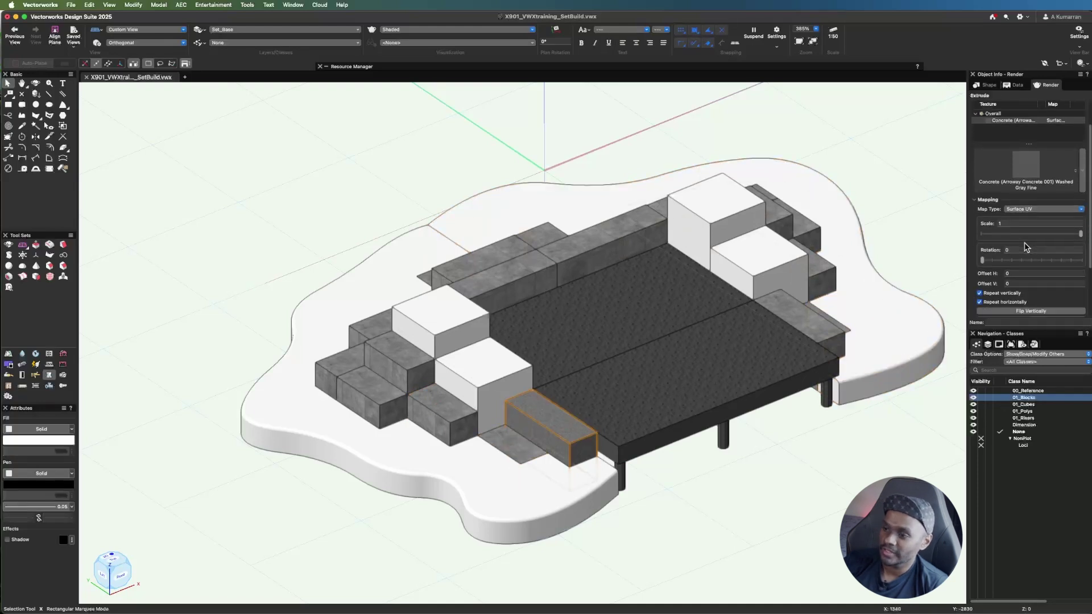
{"action": "left_click_drag", "start_coordinate": [1081, 234], "coordinate": [1012, 238]}
{"action": "scroll", "coordinate": [523, 444], "scroll_direction": "up", "scroll_amount": 2}
{"action": "scroll", "coordinate": [596, 435], "scroll_direction": "up", "scroll_amount": 10}
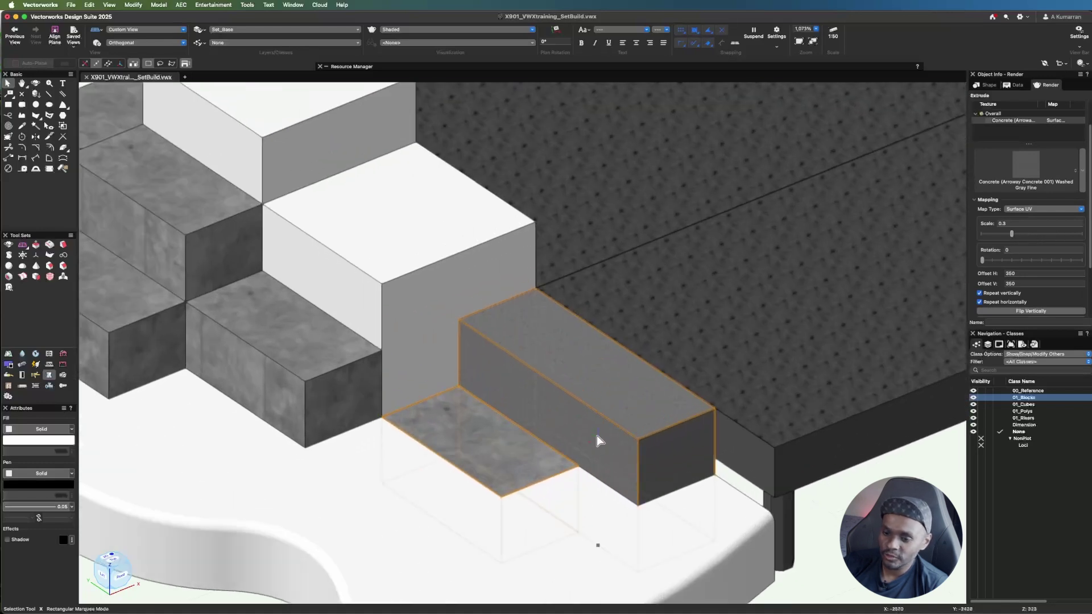
{"action": "mouse_move", "coordinate": [1011, 234]}
{"action": "left_mouse_down"}
{"action": "mouse_move", "coordinate": [1041, 234]}
{"action": "mouse_move", "coordinate": [1012, 233]}
{"action": "left_mouse_up"}
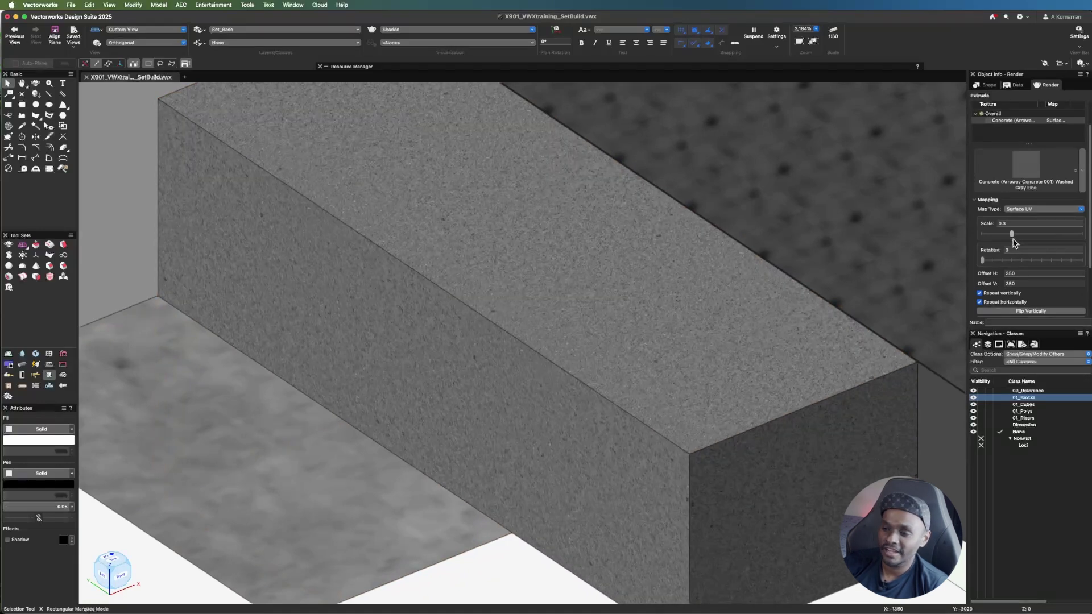
{"action": "mouse_move", "coordinate": [1014, 242]}
{"action": "left_mouse_down"}
{"action": "mouse_move", "coordinate": [992, 244]}
{"action": "mouse_move", "coordinate": [1007, 242]}
{"action": "left_mouse_up"}
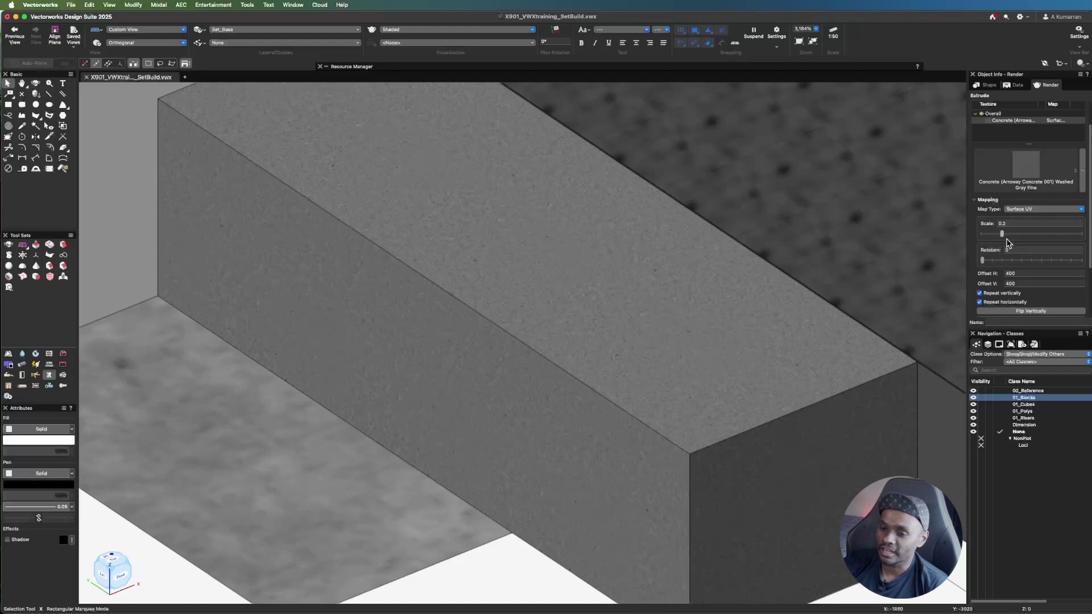
- Rotate the front block's texture mapping to 190 degrees
{"action": "left_click_drag", "start_coordinate": [982, 260], "coordinate": [1022, 270]}
{"action": "scroll", "coordinate": [695, 271], "scroll_direction": "down", "scroll_amount": 5}
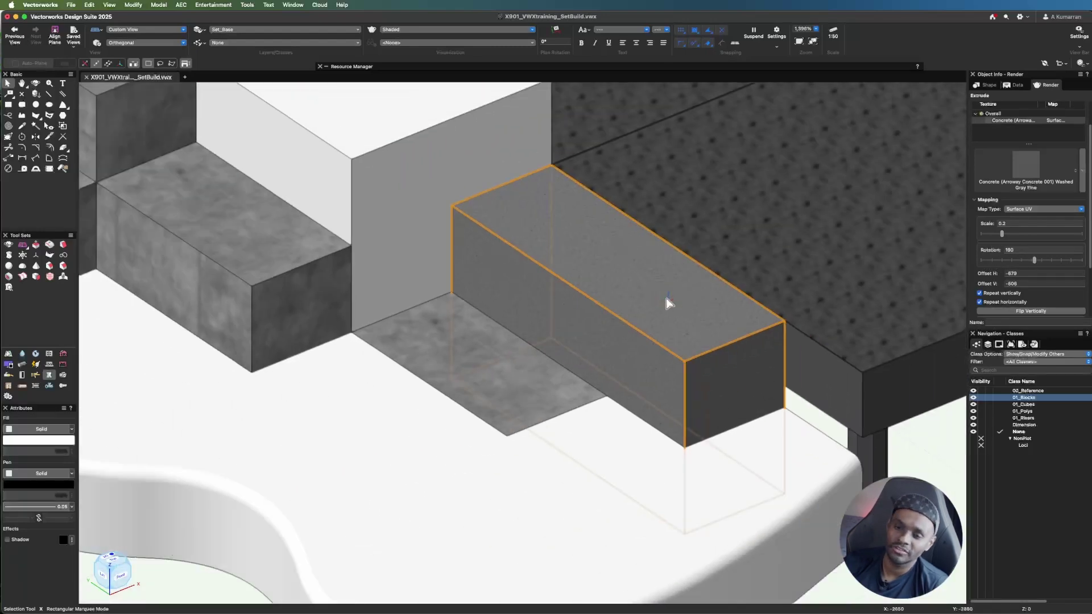
{"action": "scroll", "coordinate": [667, 298], "scroll_direction": "down", "scroll_amount": 3}
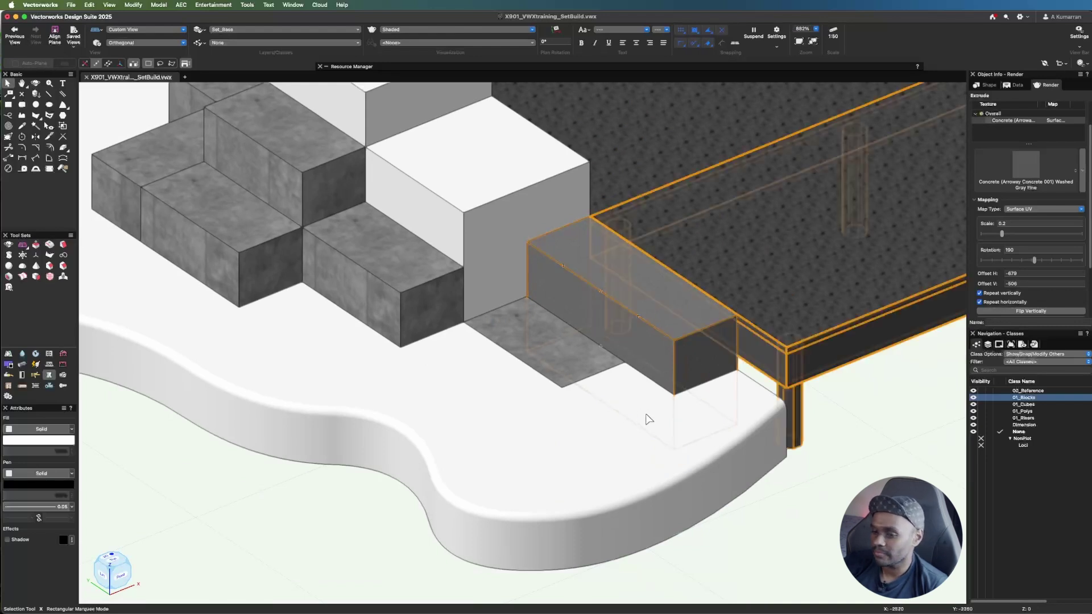
{"action": "scroll", "coordinate": [646, 419], "scroll_direction": "down", "scroll_amount": 2}
{"action": "scroll", "coordinate": [408, 427], "scroll_direction": "down", "scroll_amount": 4}
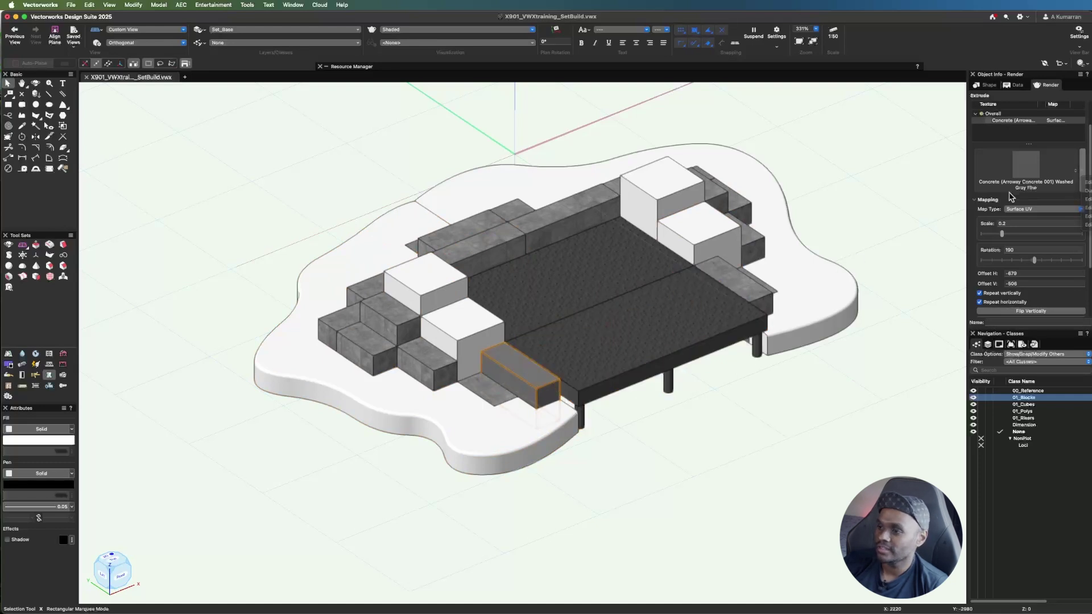
- Set the front block's texture back to the By Class texture and clear the selection
{"action": "left_click", "coordinate": [1036, 169]}
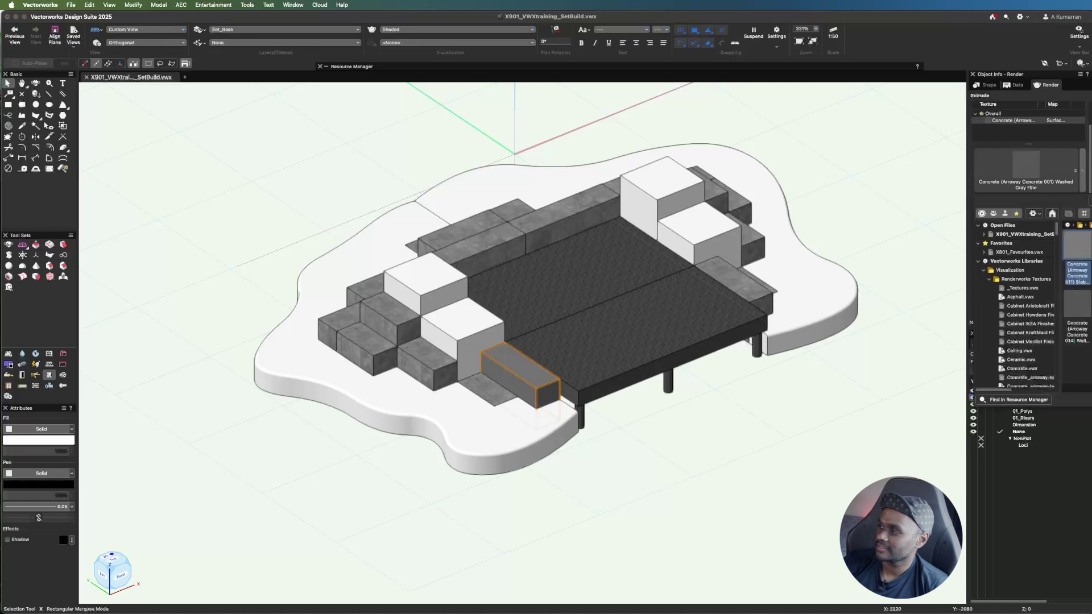
{"action": "double_click", "coordinate": [1085, 246]}
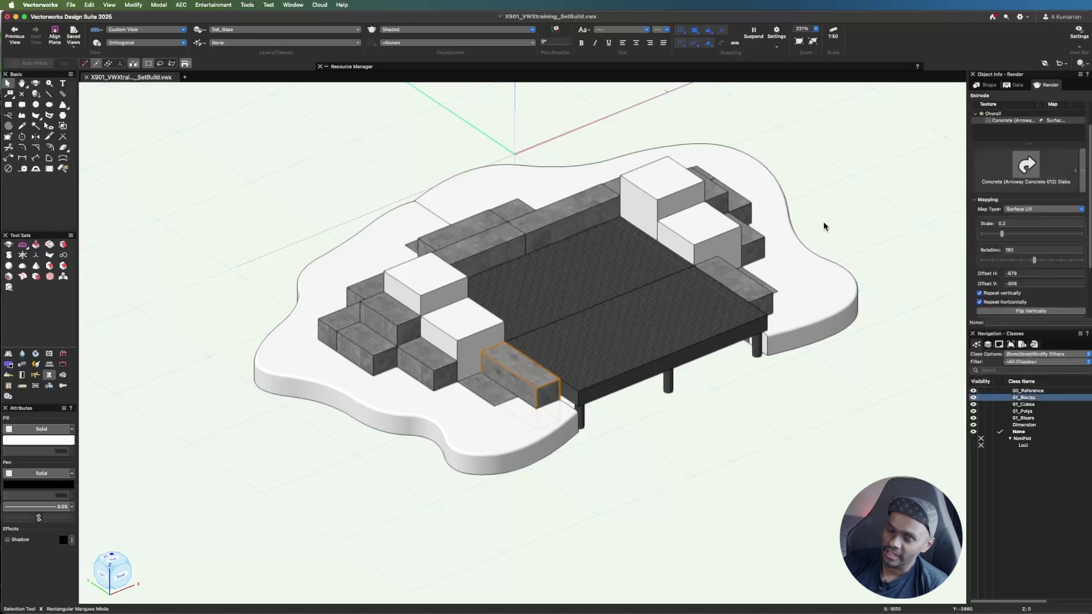
{"action": "left_click", "coordinate": [398, 333], "text": "shift"}
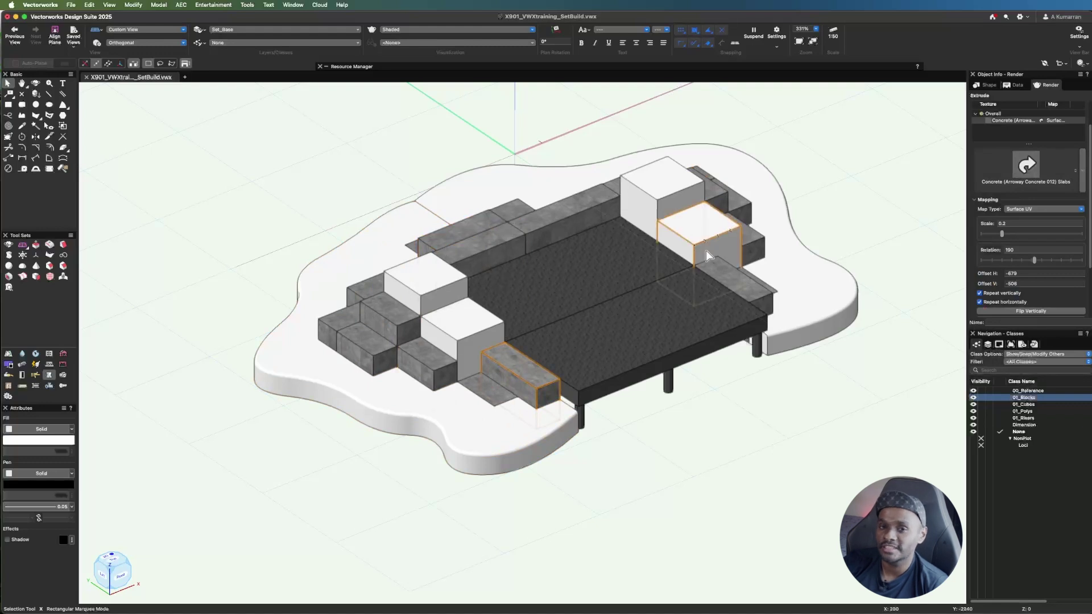
{"action": "left_click", "coordinate": [882, 492]}
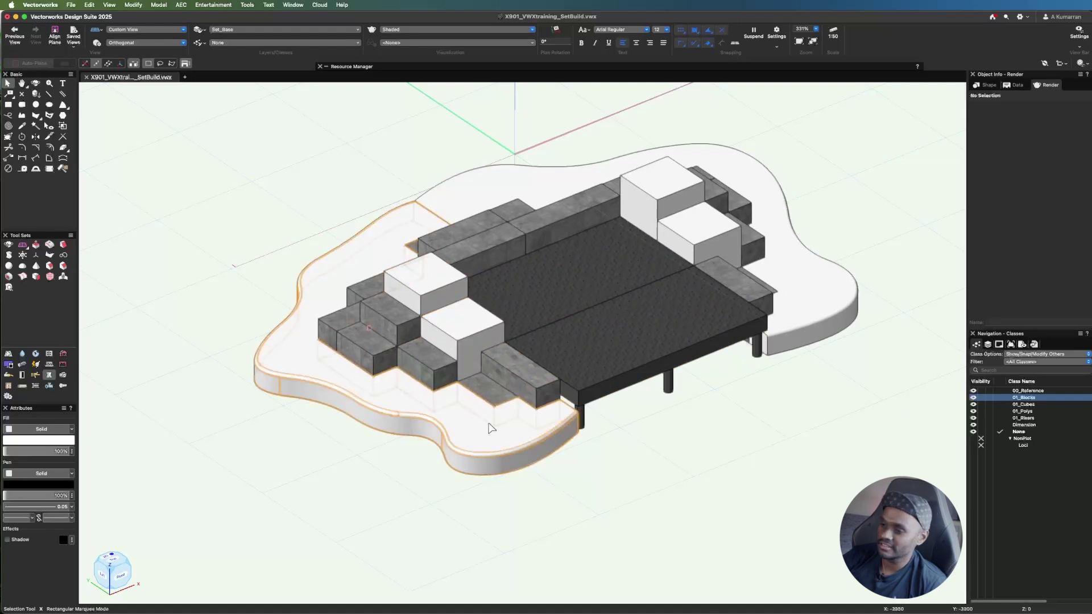
- Edit the 01_Cubes class to use textures at creation and enable its object texture
{"action": "left_click", "coordinate": [1029, 405]}
{"action": "right_click", "coordinate": [1030, 406]}
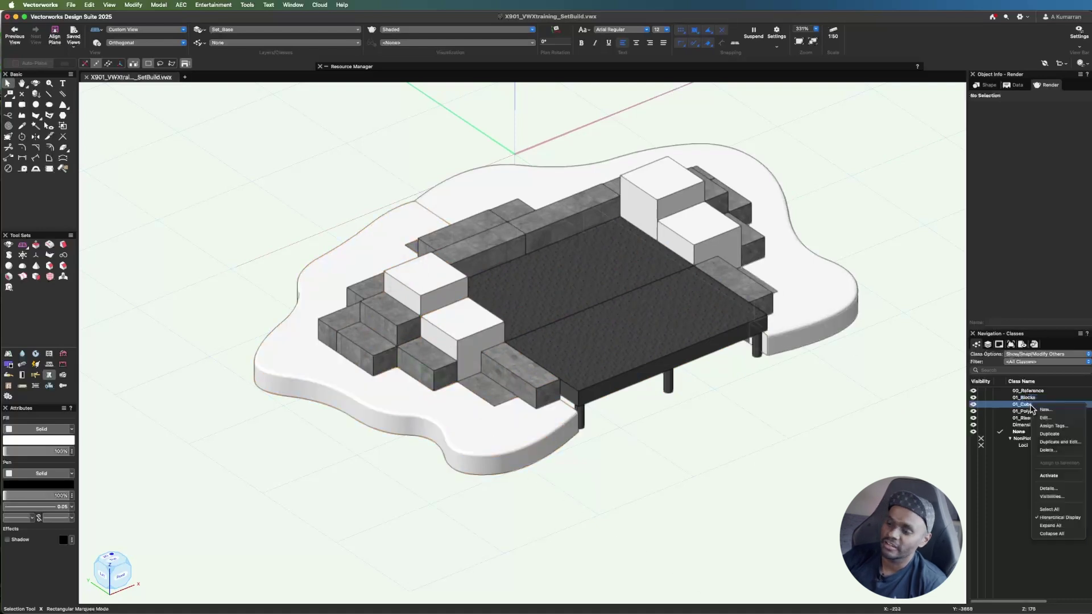
{"action": "left_click", "coordinate": [1077, 431]}
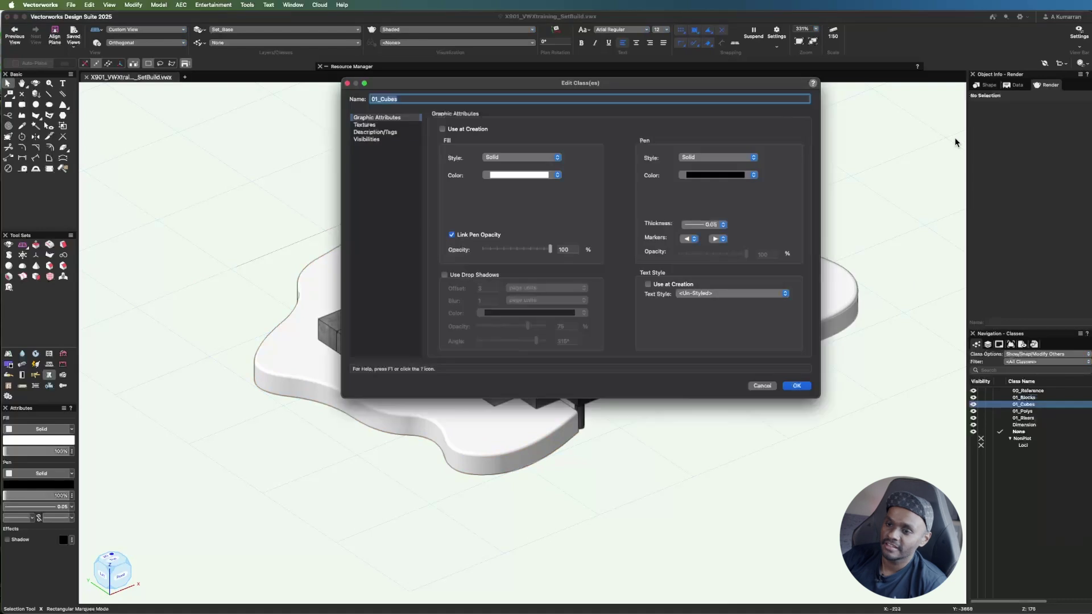
{"action": "left_click", "coordinate": [386, 131]}
{"action": "left_click", "coordinate": [365, 124]}
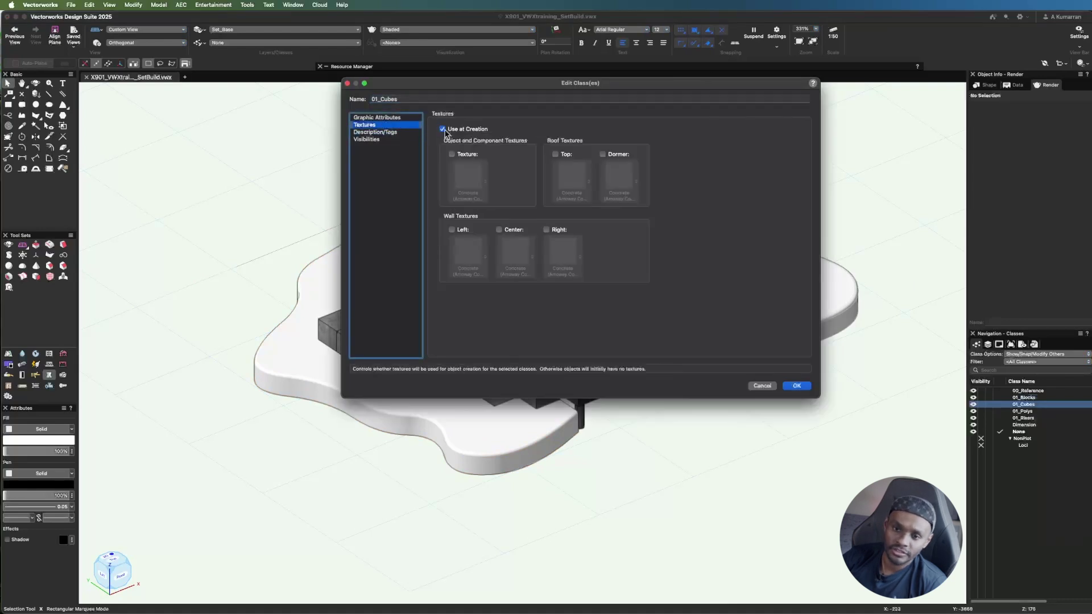
{"action": "left_click", "coordinate": [452, 154]}
- Assign Asphalt Rough RT as the object texture of the 01_Cubes class and apply the class changes
{"action": "left_click", "coordinate": [481, 173]}
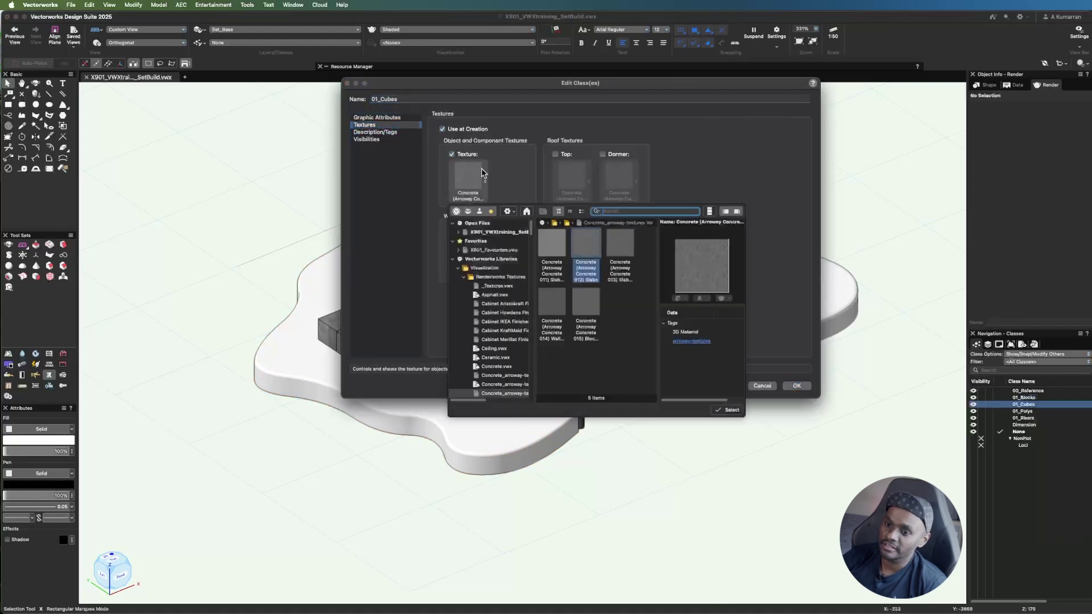
{"action": "scroll", "coordinate": [495, 295], "scroll_direction": "down", "scroll_amount": 2}
{"action": "left_click", "coordinate": [494, 267]}
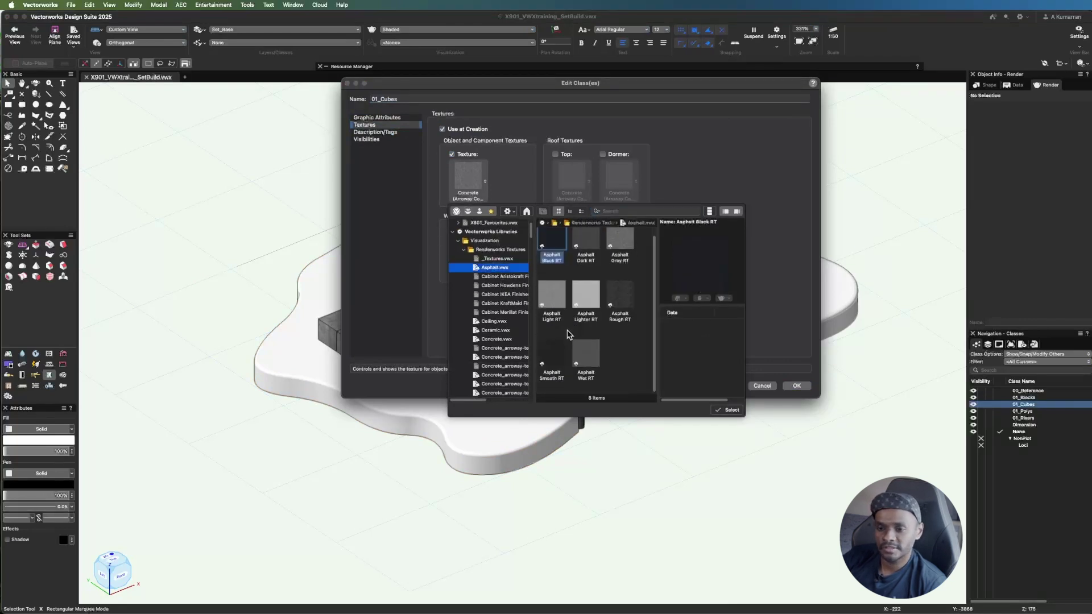
{"action": "left_click", "coordinate": [621, 297]}
{"action": "left_click", "coordinate": [726, 410]}
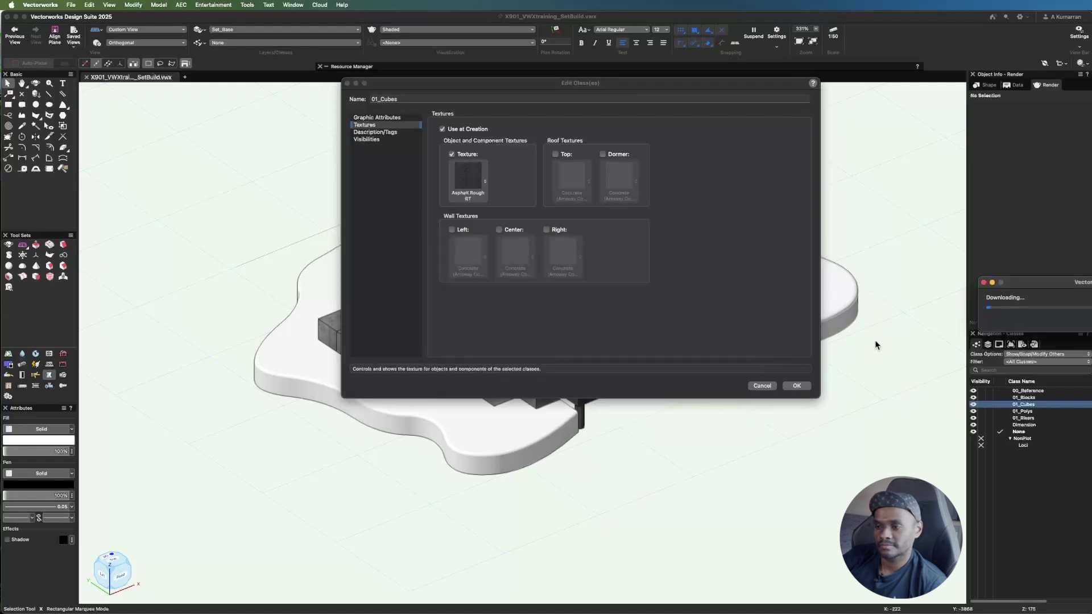
{"action": "left_click", "coordinate": [798, 386]}
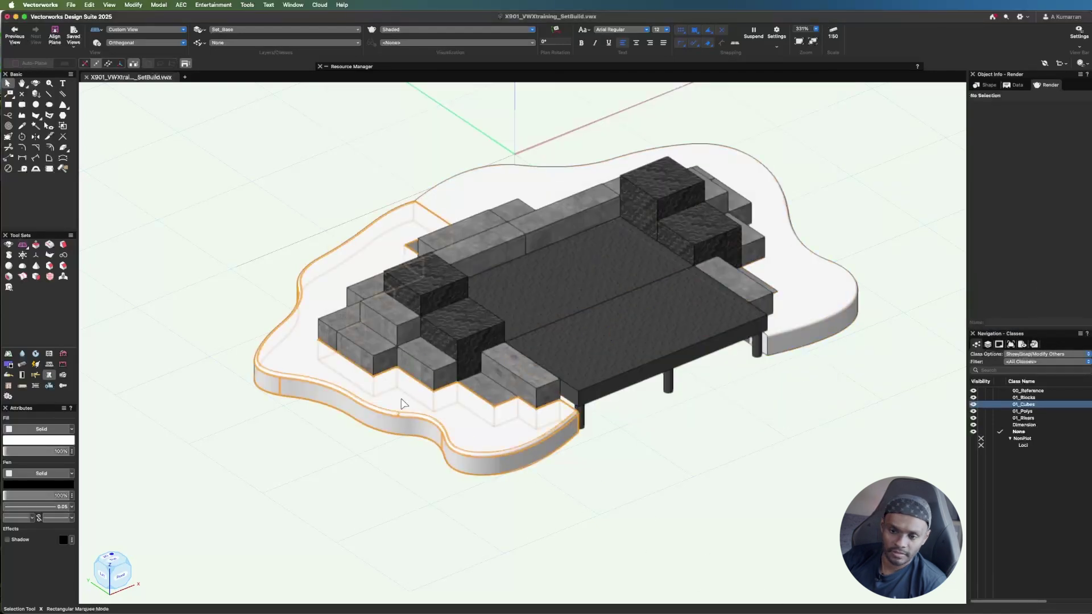
- Edit the 01_Polys class to use textures at creation and enable its object texture
{"action": "left_click", "coordinate": [402, 407]}
{"action": "left_click", "coordinate": [803, 303], "text": "shift"}
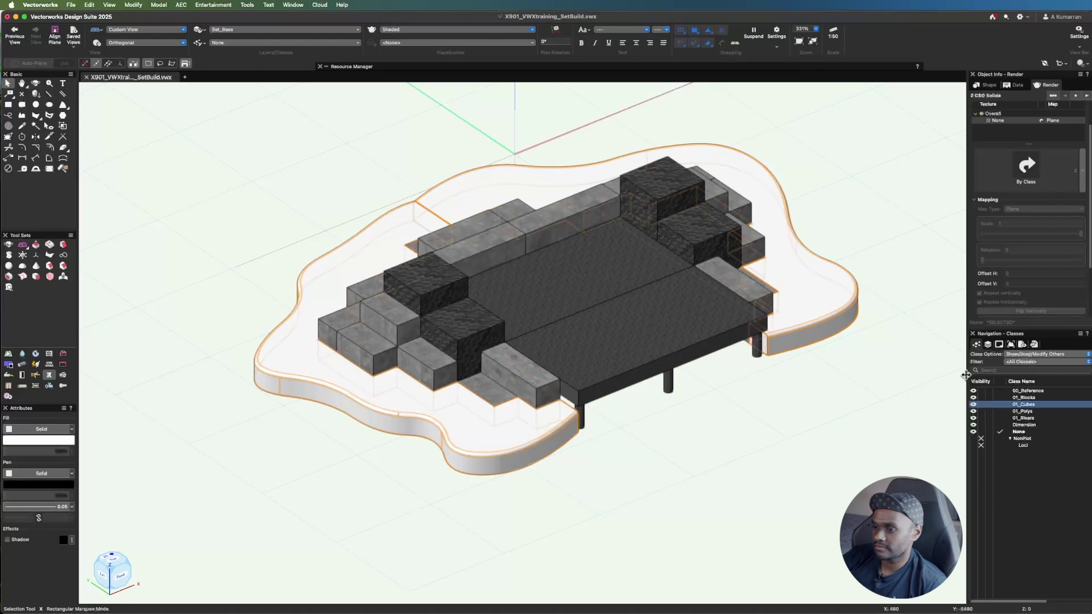
{"action": "left_click", "coordinate": [822, 415]}
{"action": "left_click", "coordinate": [1022, 410]}
{"action": "right_click", "coordinate": [1021, 411]}
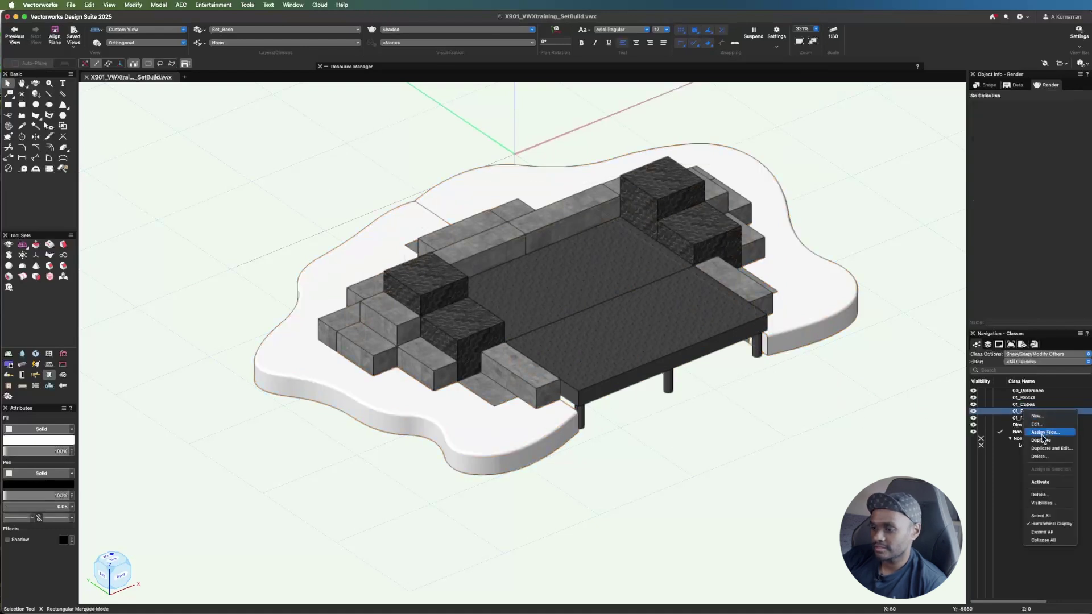
{"action": "left_click", "coordinate": [1046, 425]}
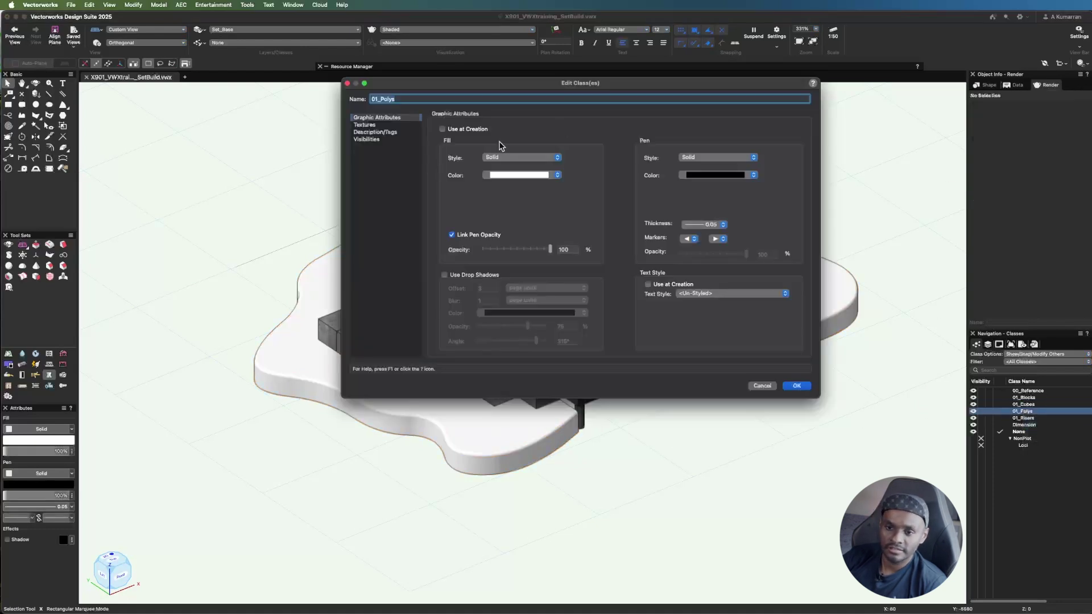
{"action": "left_click", "coordinate": [385, 124]}
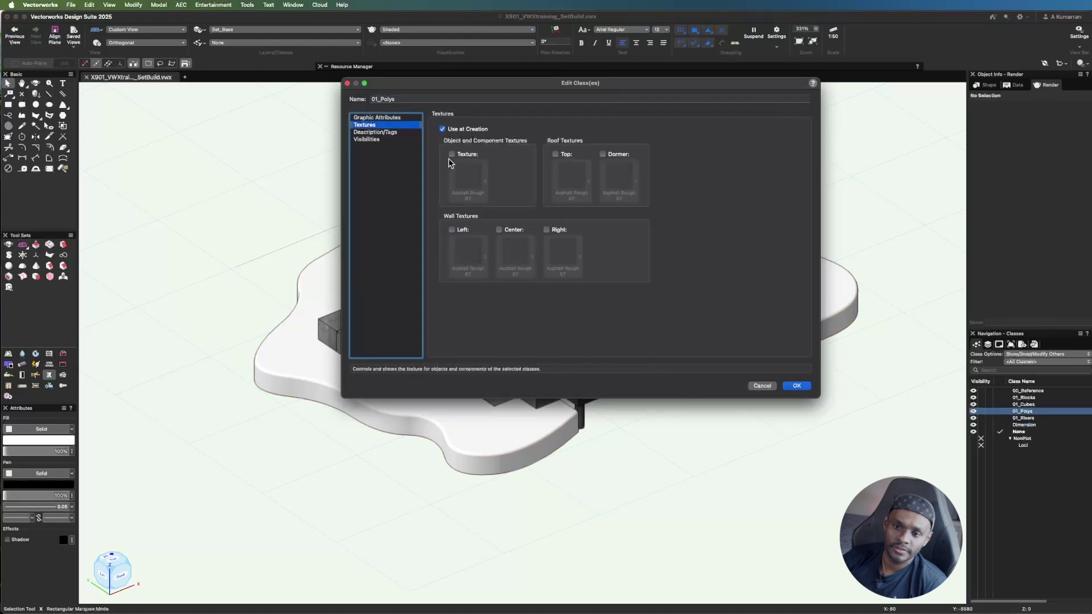
{"action": "left_click", "coordinate": [452, 155]}
- Assign Quartz Cambria Berwyn RT as the object texture of the 01_Polys class and apply the class changes
{"action": "left_click", "coordinate": [469, 179]}
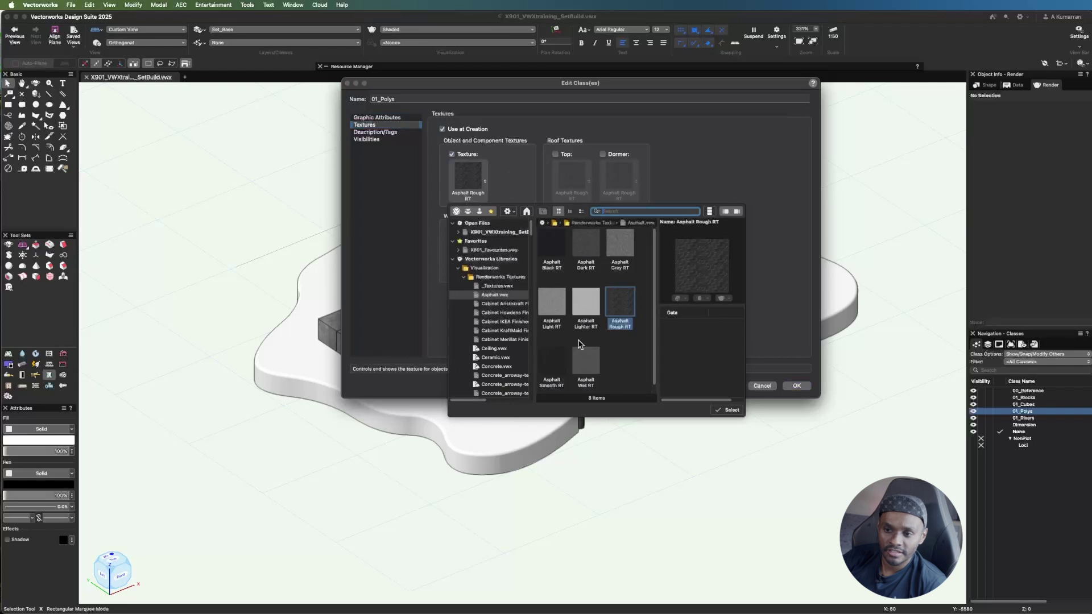
{"action": "scroll", "coordinate": [578, 343], "scroll_direction": "down", "scroll_amount": 1}
{"action": "scroll", "coordinate": [493, 357], "scroll_direction": "down", "scroll_amount": 5}
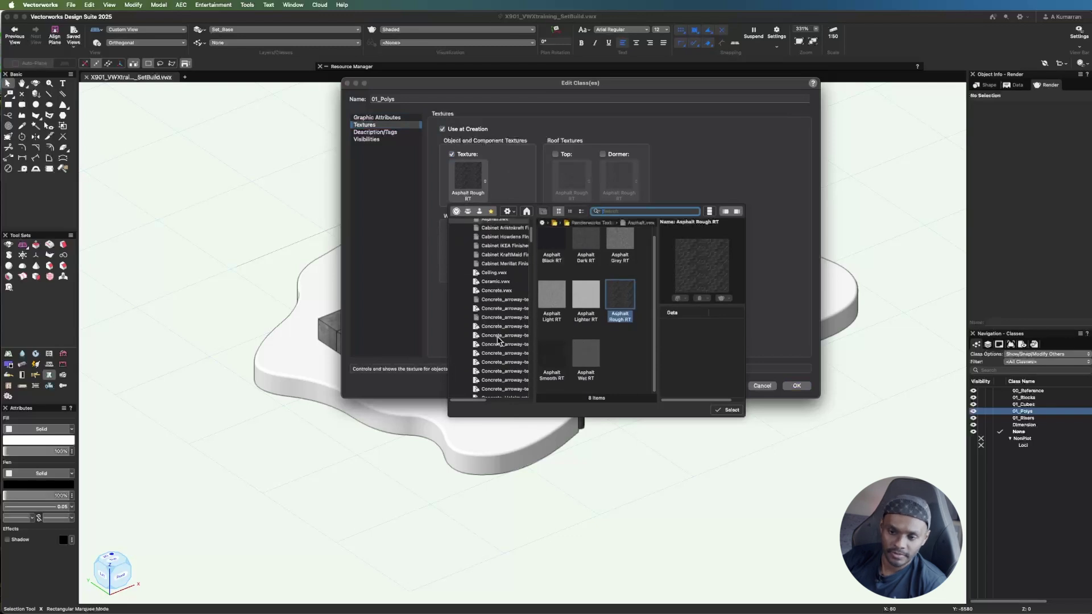
{"action": "left_click", "coordinate": [505, 331]}
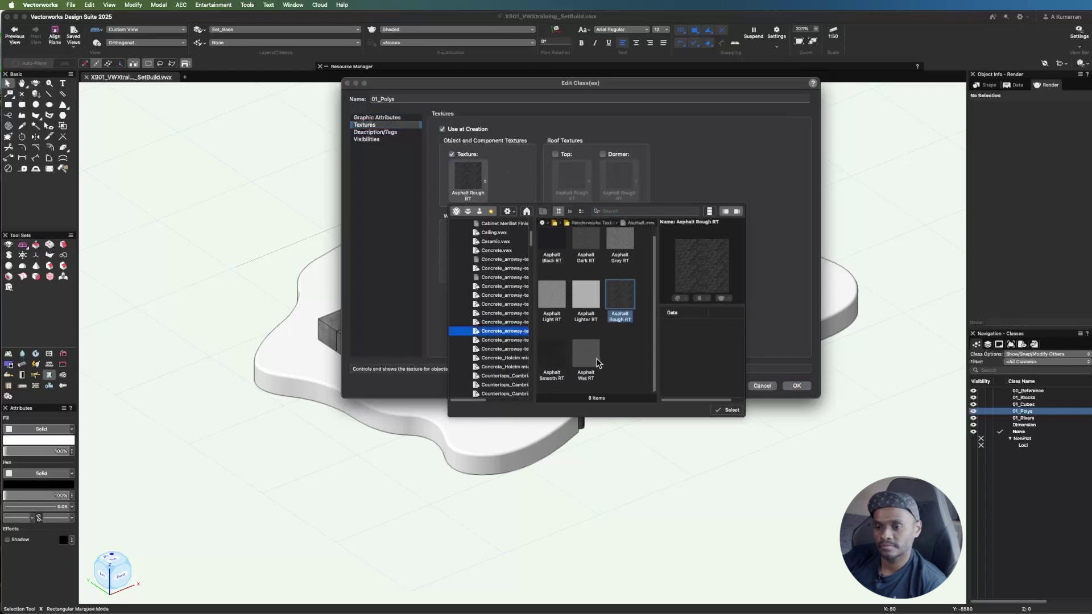
{"action": "left_click", "coordinate": [505, 375]}
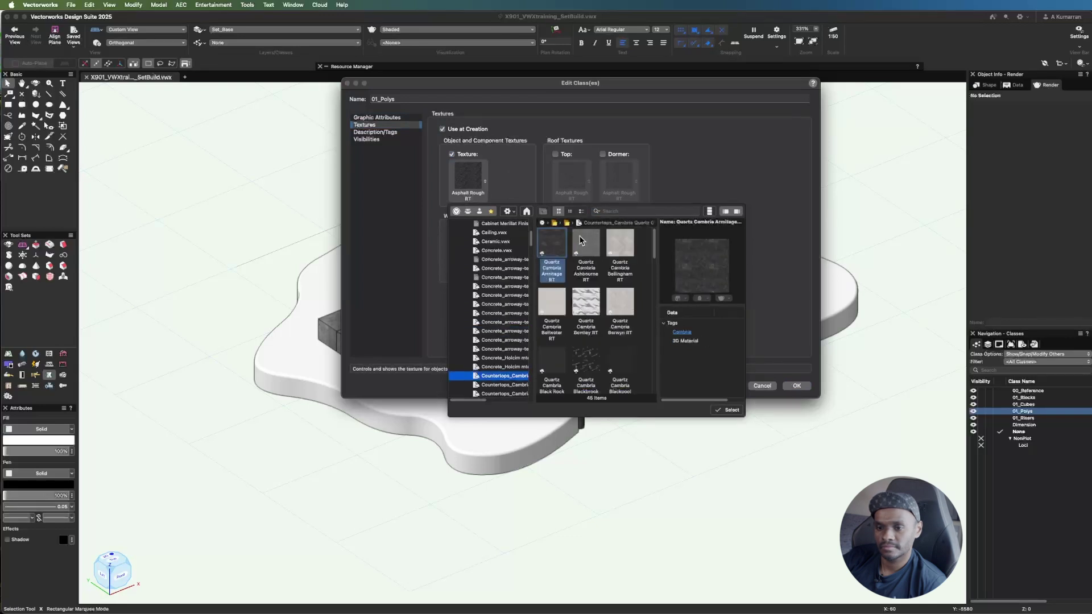
{"action": "key", "text": "Right"}
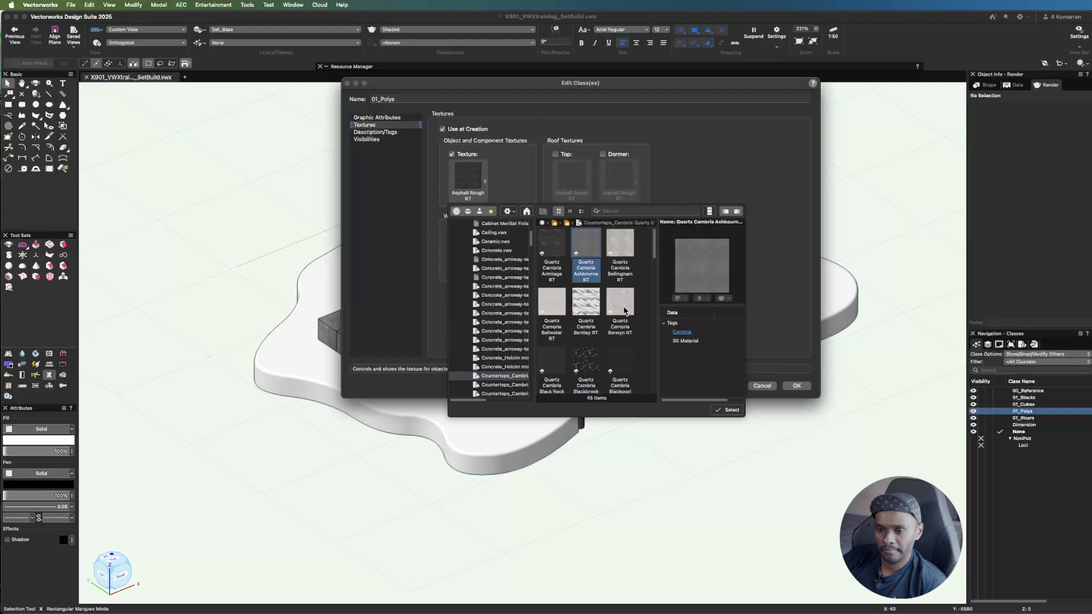
{"action": "key", "text": "Right"}
{"action": "left_click", "coordinate": [730, 410]}
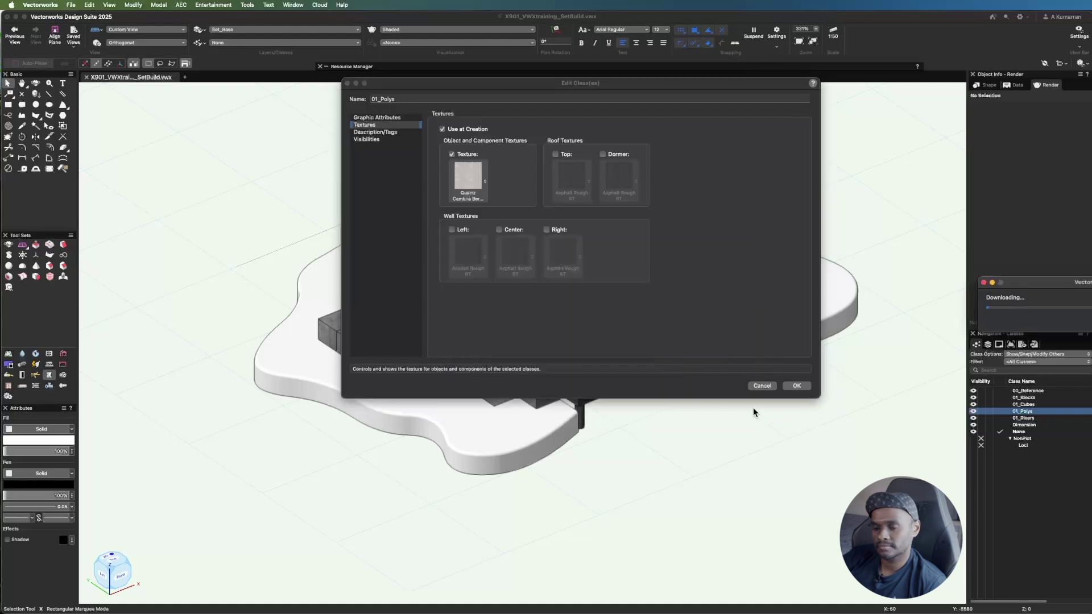
{"action": "left_click", "coordinate": [800, 387]}
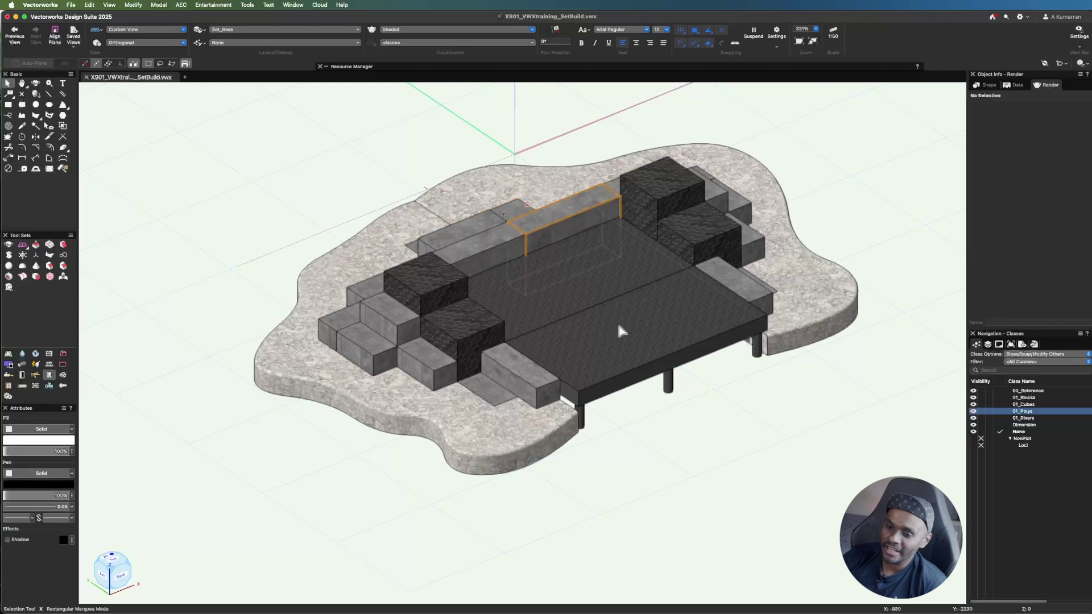
- Switch the stage set drawing to the Top/Plan view
{"action": "scroll", "coordinate": [761, 404], "scroll_direction": "down", "scroll_amount": 2}
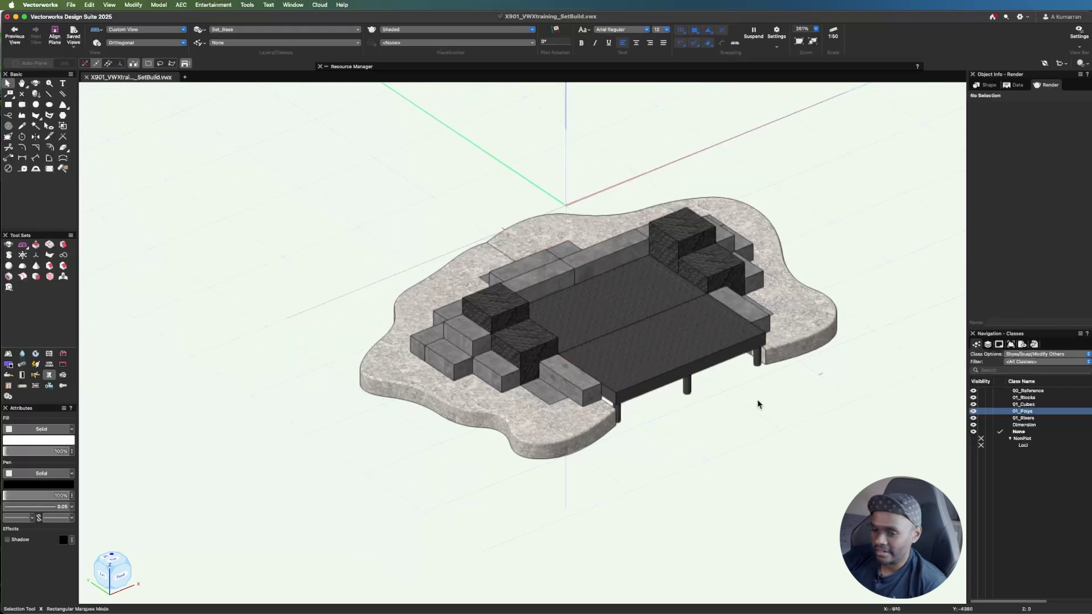
{"action": "scroll", "coordinate": [707, 334], "scroll_direction": "up", "scroll_amount": 2}
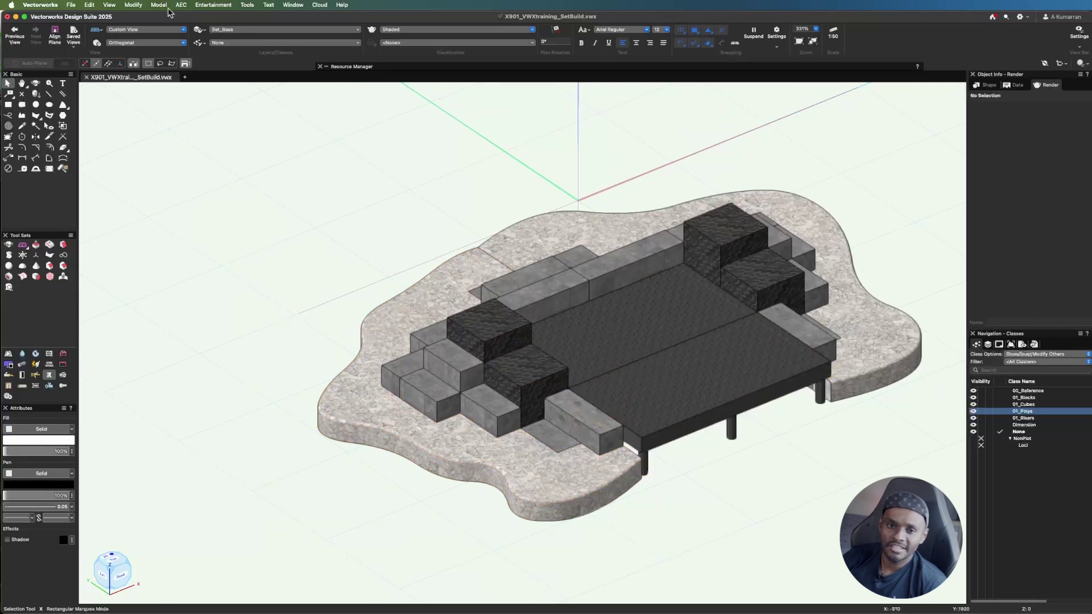
{"action": "left_click", "coordinate": [155, 30]}
{"action": "left_click", "coordinate": [153, 57]}
{"action": "scroll", "coordinate": [510, 455], "scroll_direction": "down", "scroll_amount": 2}
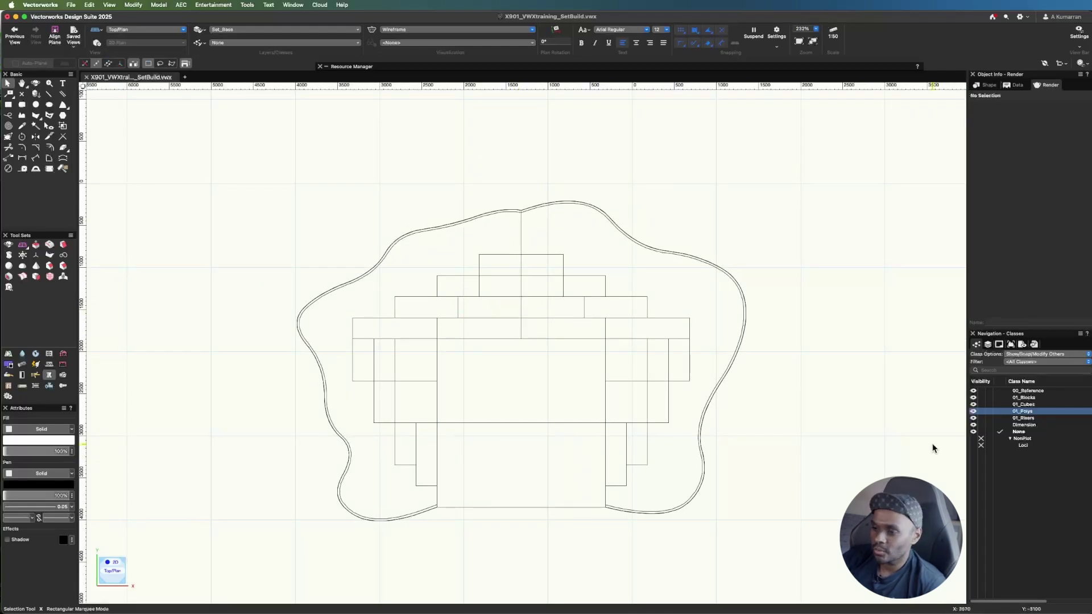
- Create a new sheet layer with sheet number 1 and the title [SetPlan_Schematic]
{"action": "left_click", "coordinate": [999, 345]}
{"action": "right_click", "coordinate": [1004, 421]}
{"action": "left_click", "coordinate": [1018, 427]}
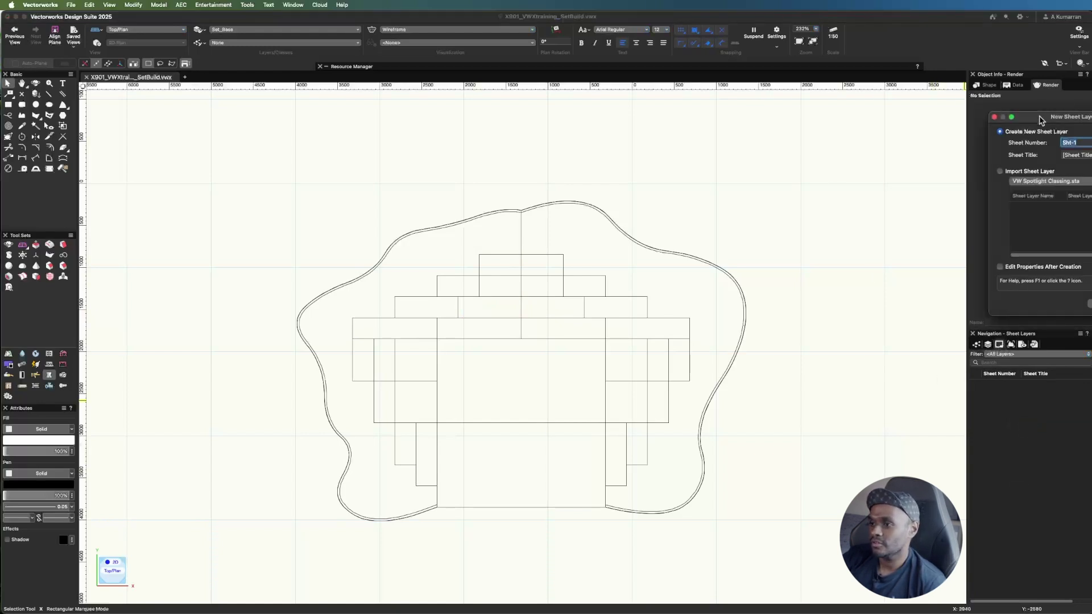
{"action": "type", "text": "1"}
{"action": "key", "text": "Tab"}
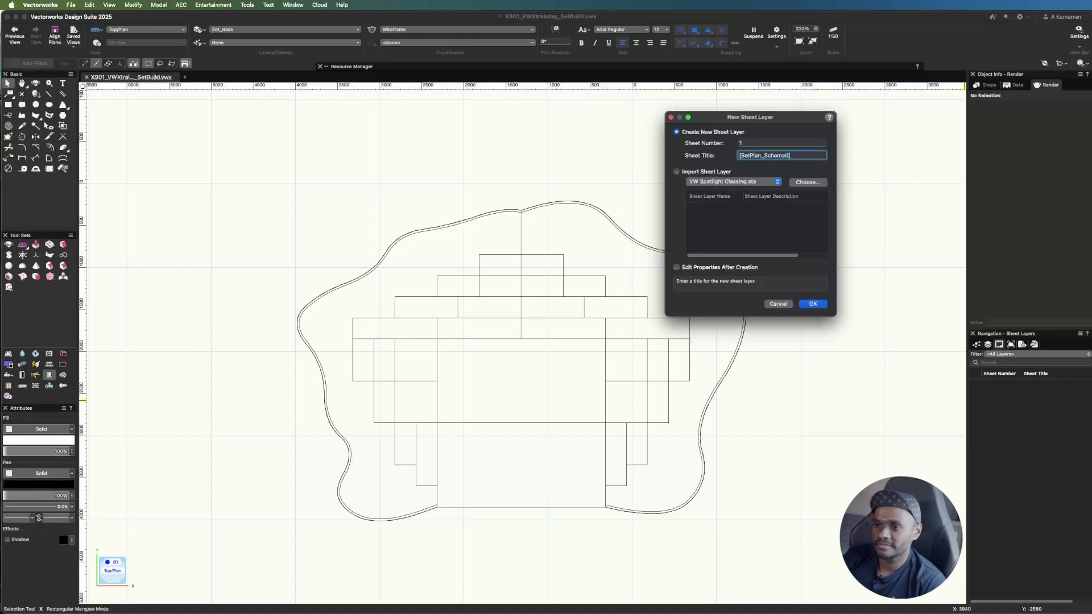
{"action": "left_click", "coordinate": [813, 304]}
{"action": "scroll", "coordinate": [599, 329], "scroll_direction": "down", "scroll_amount": 5}
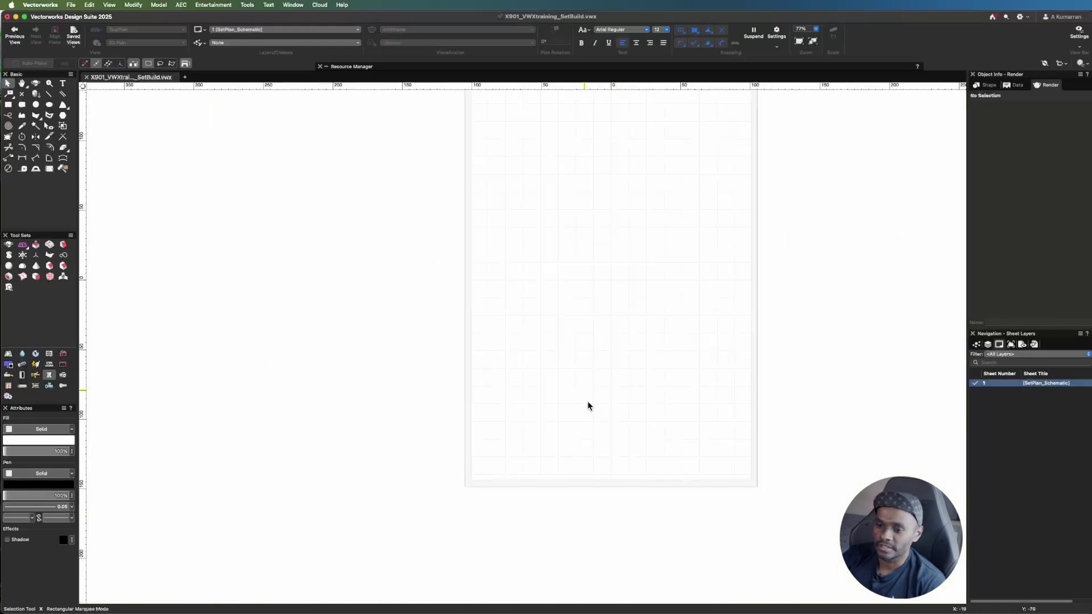
- Set the page size of sheet layer 1 to ISO A2, using a size unavailable in the printer setup
{"action": "right_click", "coordinate": [1051, 388]}
{"action": "left_click", "coordinate": [1067, 402]}
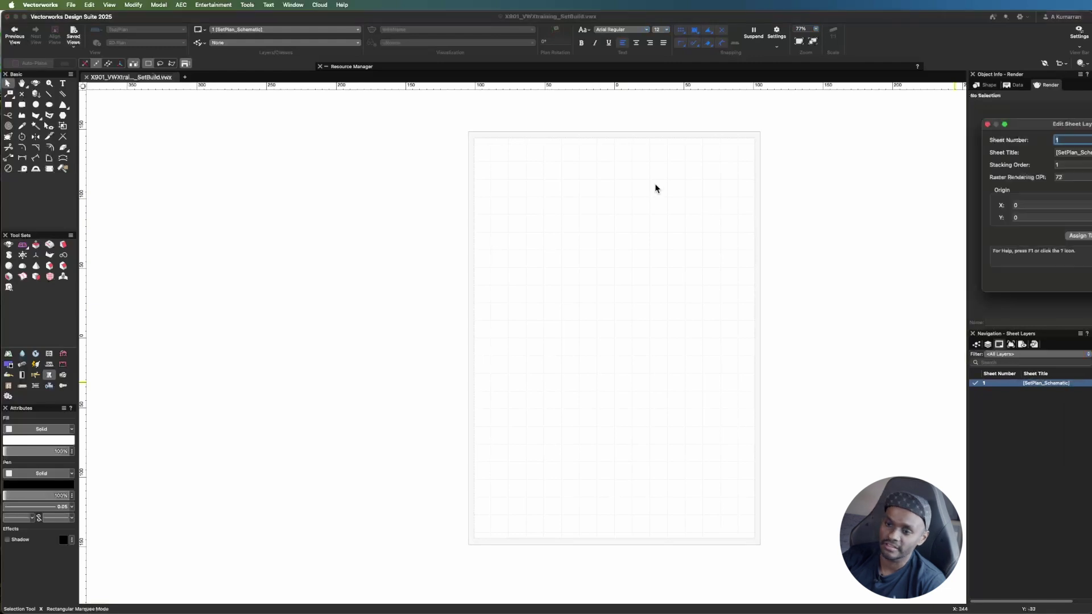
{"action": "left_click_drag", "start_coordinate": [1024, 130], "coordinate": [582, 143]}
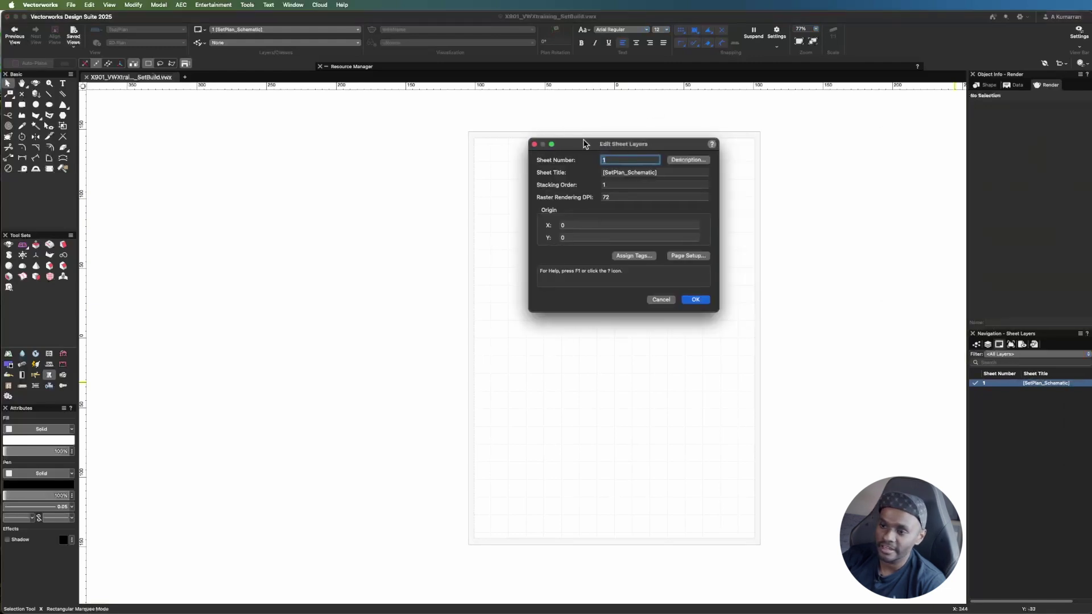
{"action": "left_click", "coordinate": [687, 256]}
{"action": "left_click_drag", "start_coordinate": [1019, 130], "coordinate": [772, 114]}
{"action": "left_click", "coordinate": [890, 139]}
{"action": "left_click", "coordinate": [895, 148]}
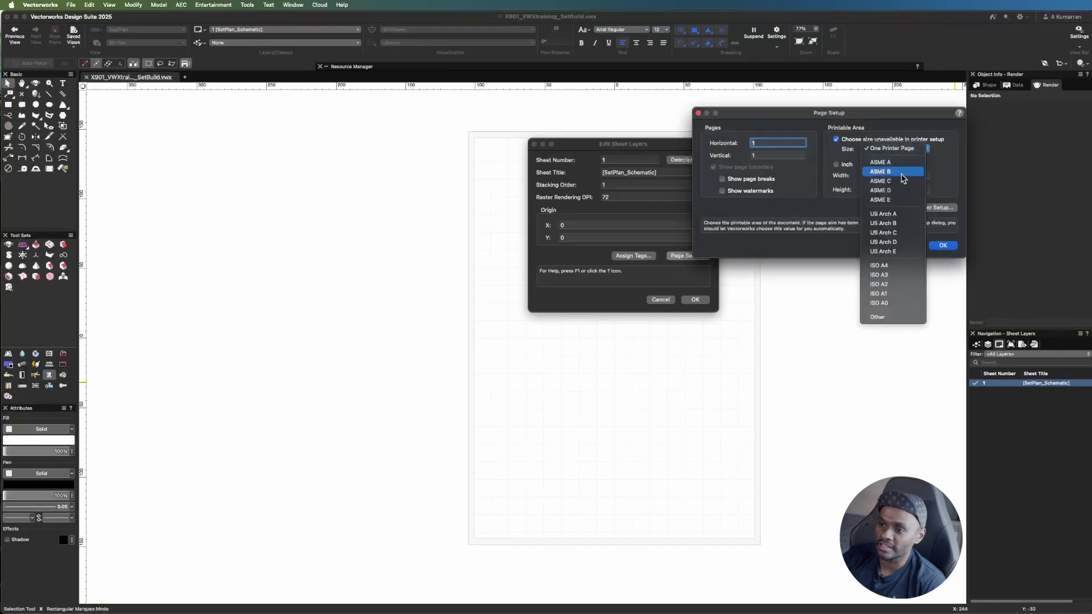
{"action": "left_click", "coordinate": [891, 285]}
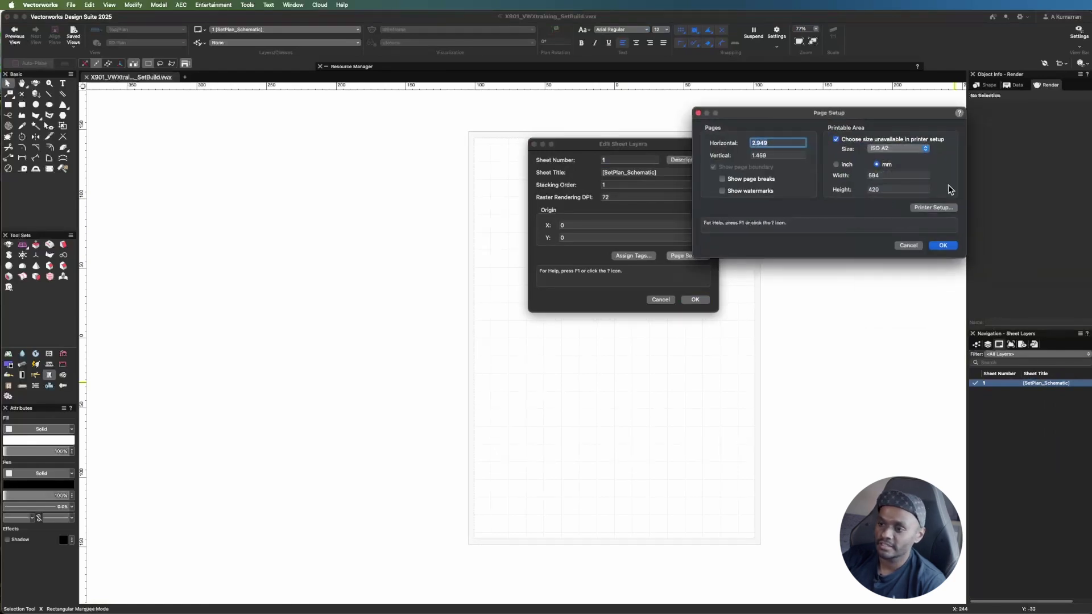
{"action": "left_click", "coordinate": [942, 245]}
{"action": "left_click", "coordinate": [697, 300]}
{"action": "scroll", "coordinate": [396, 396], "scroll_direction": "down", "scroll_amount": 5}
{"action": "scroll", "coordinate": [263, 348], "scroll_direction": "up", "scroll_amount": 4}
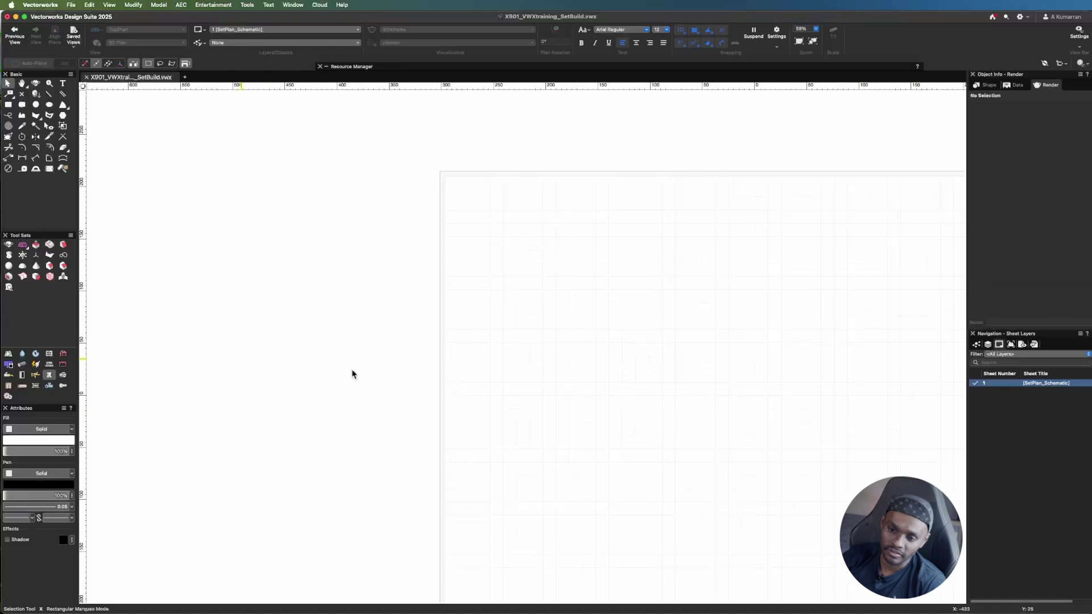
{"action": "scroll", "coordinate": [200, 329], "scroll_direction": "down", "scroll_amount": 2}
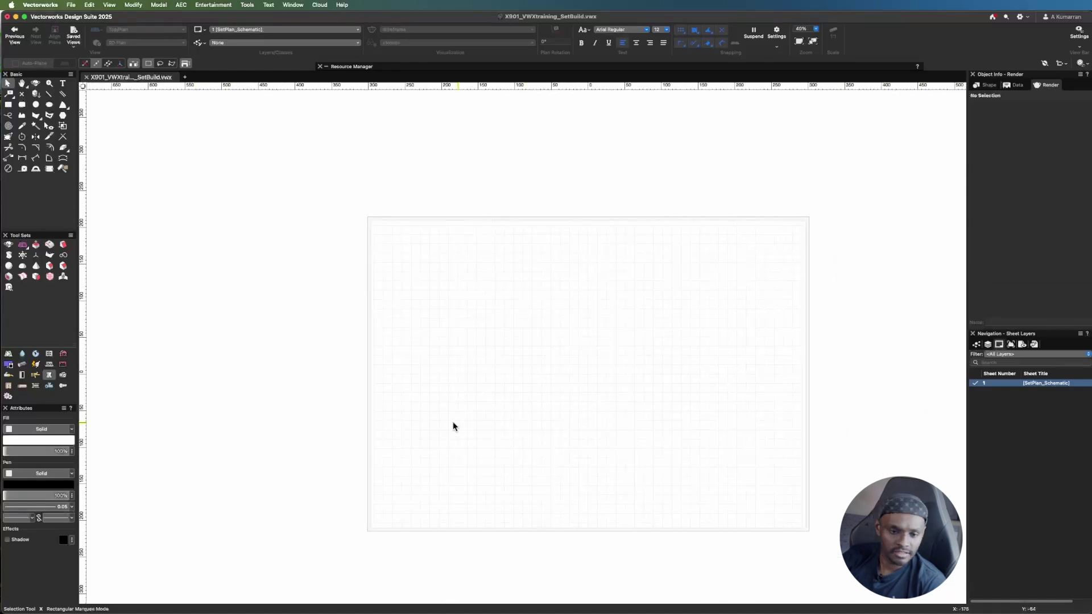
- Insert a title block border on the sheet with the Title Block Border tool
{"action": "left_click", "coordinate": [21, 386]}
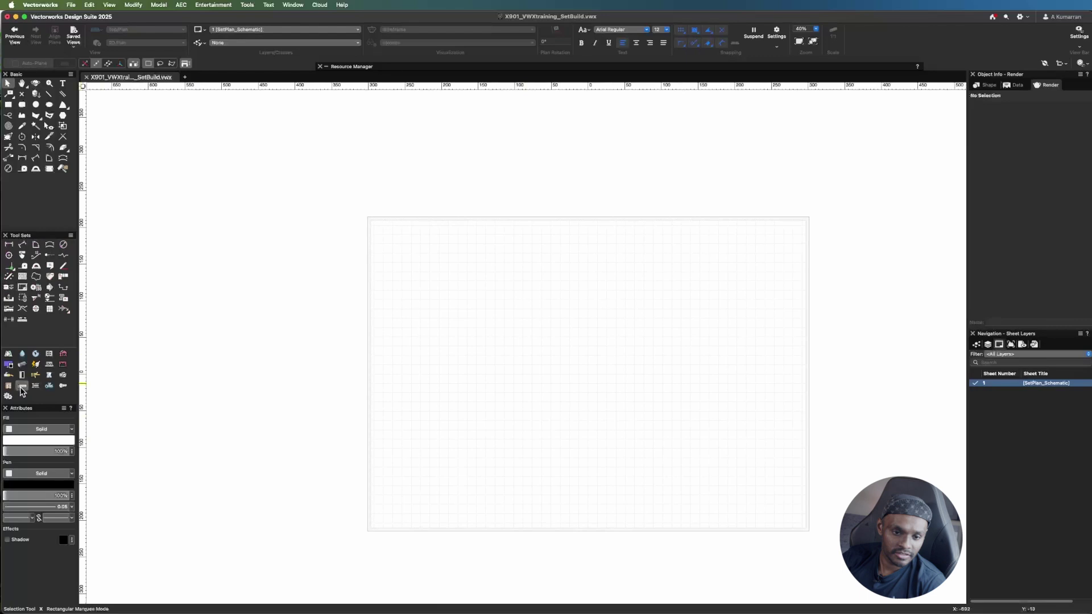
{"action": "left_click", "coordinate": [23, 288]}
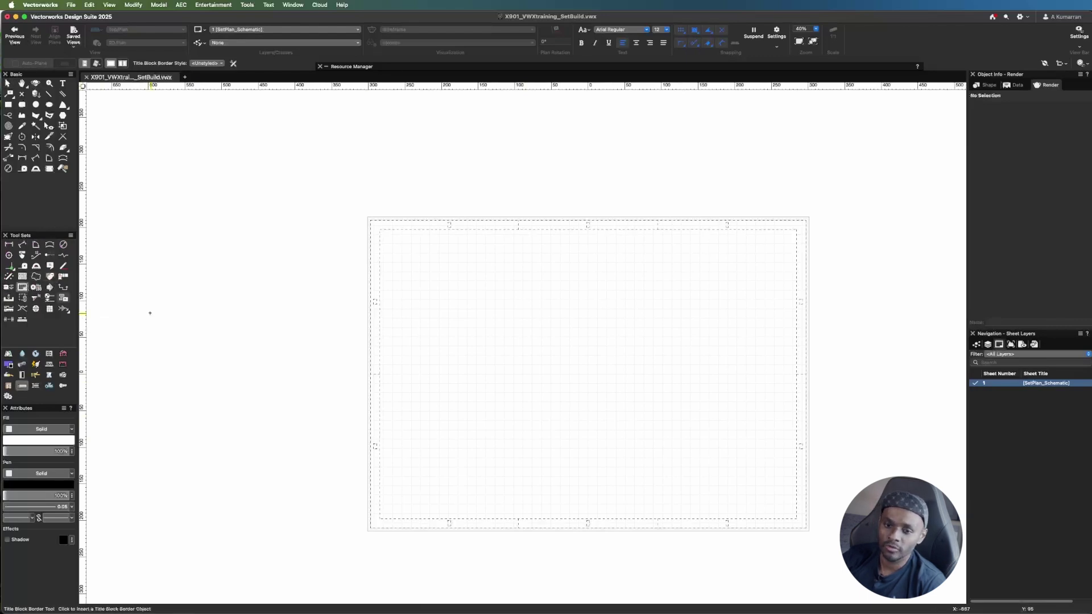
{"action": "left_click", "coordinate": [519, 352]}
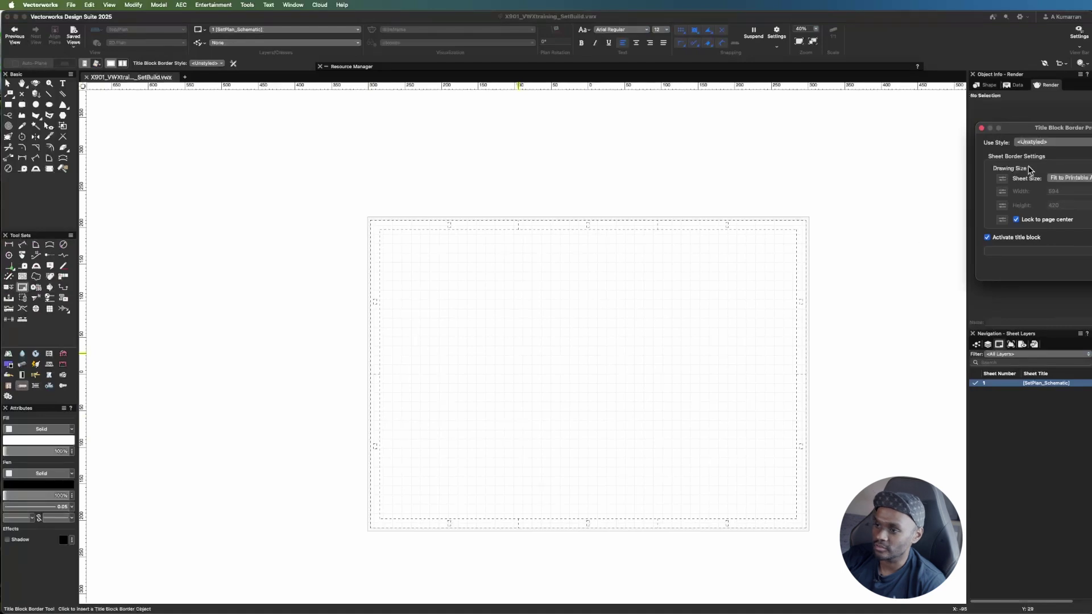
{"action": "left_click_drag", "start_coordinate": [1049, 127], "coordinate": [852, 108]}
- Apply the Spotlight Title Block style from X901_Favourites.vwx to the border and finish its placement on the sheet
{"action": "left_click", "coordinate": [891, 123]}
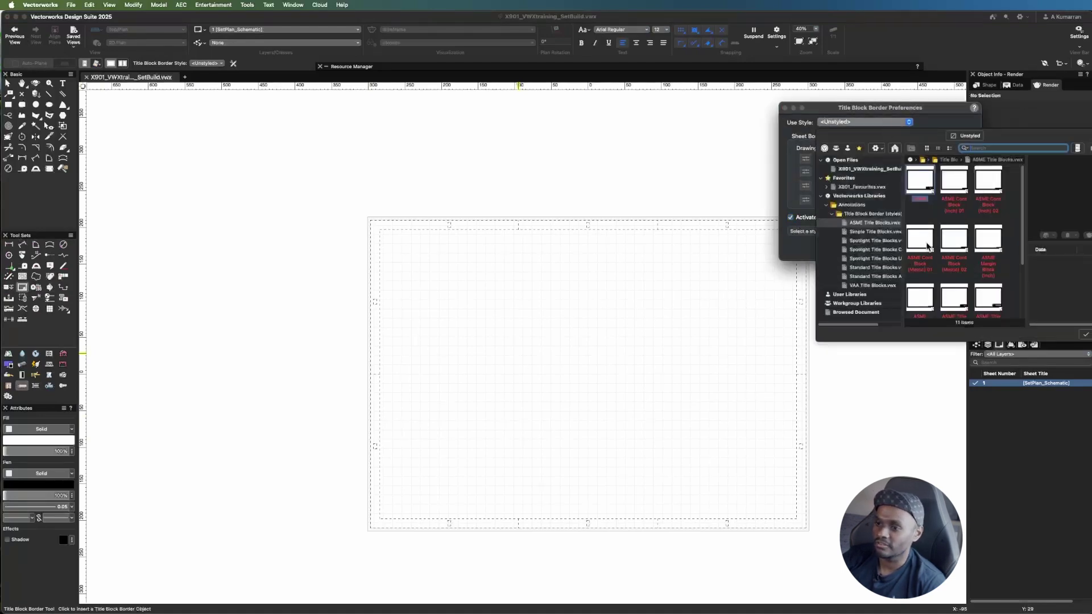
{"action": "left_click", "coordinate": [862, 189]}
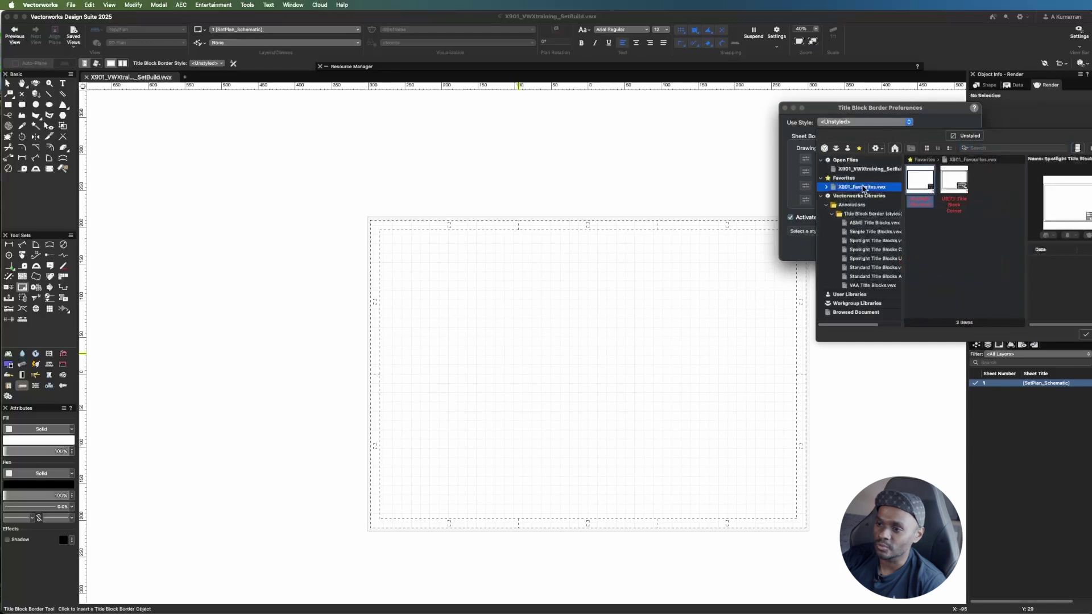
{"action": "left_click", "coordinate": [952, 183]}
{"action": "left_click", "coordinate": [927, 190]}
{"action": "left_click", "coordinate": [947, 193]}
{"action": "left_click", "coordinate": [914, 195]}
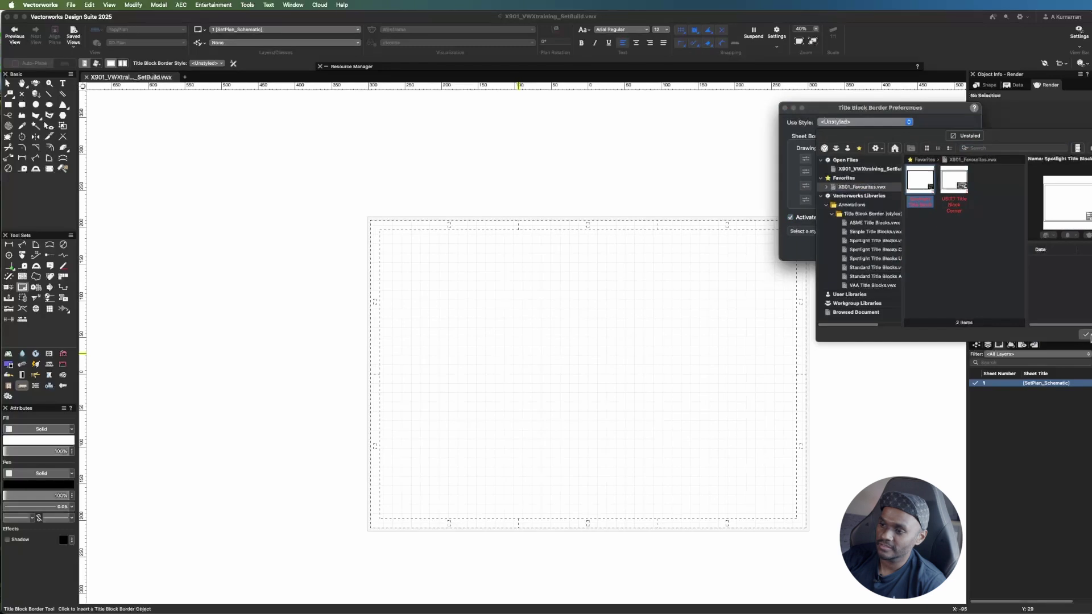
{"action": "left_click", "coordinate": [1085, 335]}
{"action": "left_click", "coordinate": [963, 249]}
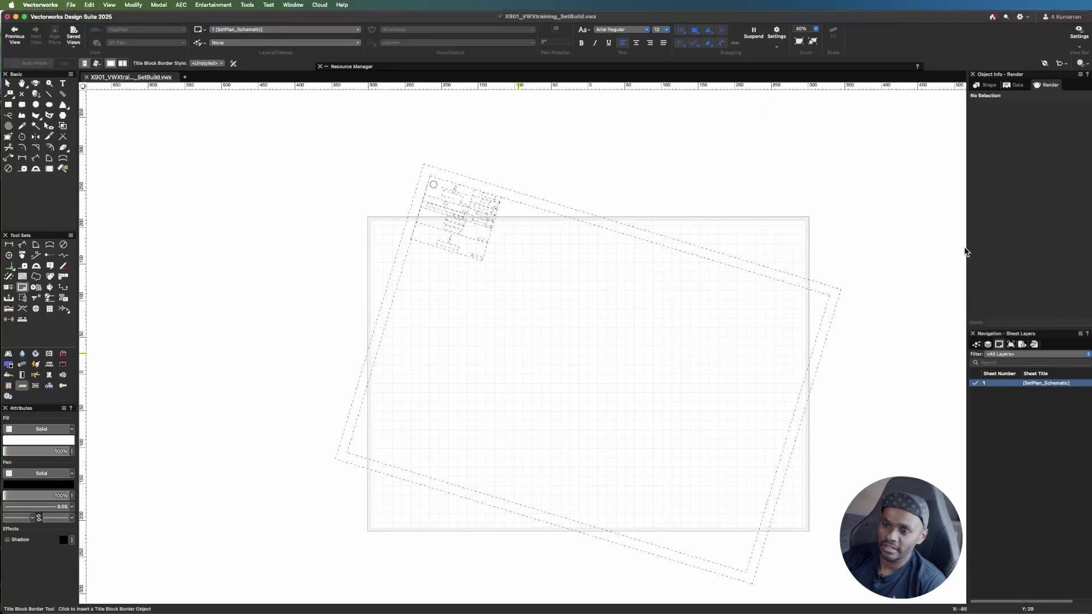
{"action": "left_click", "coordinate": [843, 306]}
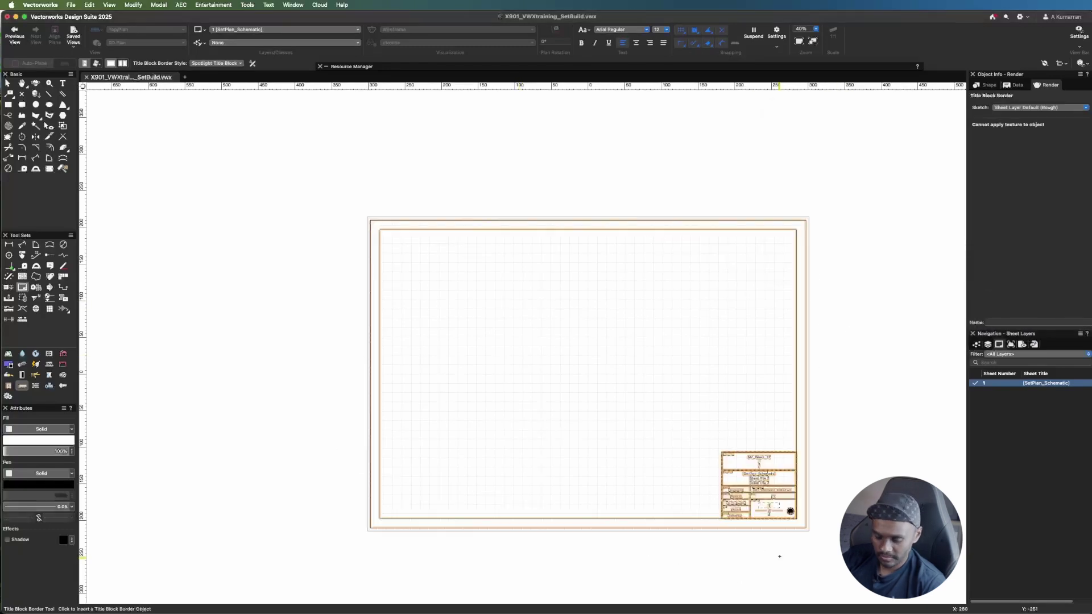
{"action": "key", "text": "x"}
{"action": "left_click", "coordinate": [762, 570]}
- Set the title block's project name to Island Set Build and venue to T.B.C., using the total number of active title block borders
{"action": "scroll", "coordinate": [761, 563], "scroll_direction": "up", "scroll_amount": 4}
{"action": "scroll", "coordinate": [718, 553], "scroll_direction": "down", "scroll_amount": 5}
{"action": "scroll", "coordinate": [745, 520], "scroll_direction": "up", "scroll_amount": 3}
{"action": "left_click", "coordinate": [816, 344]}
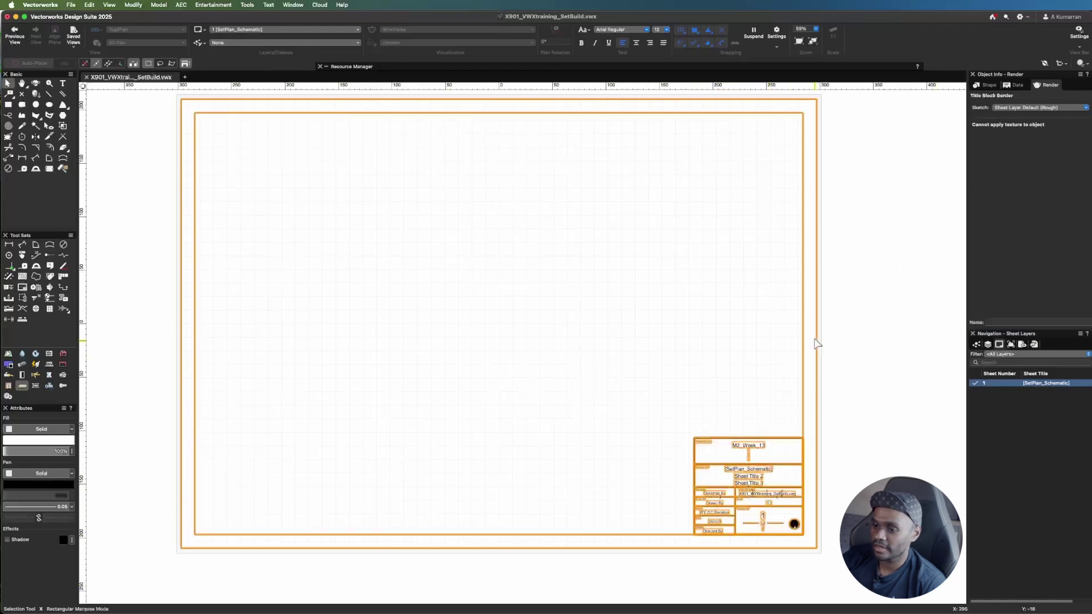
{"action": "left_click", "coordinate": [825, 434]}
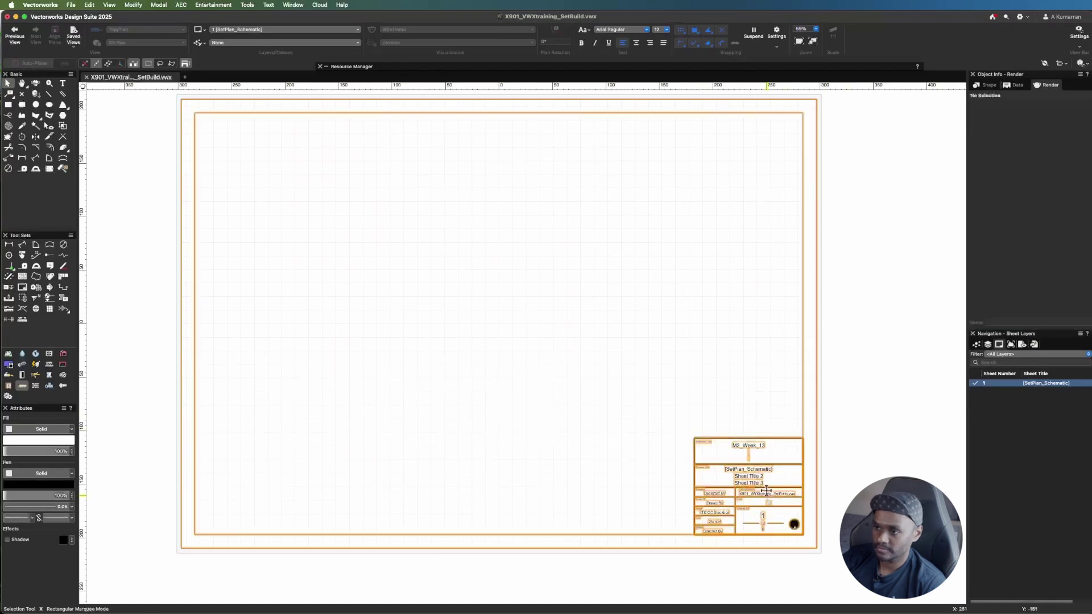
{"action": "left_click", "coordinate": [986, 86]}
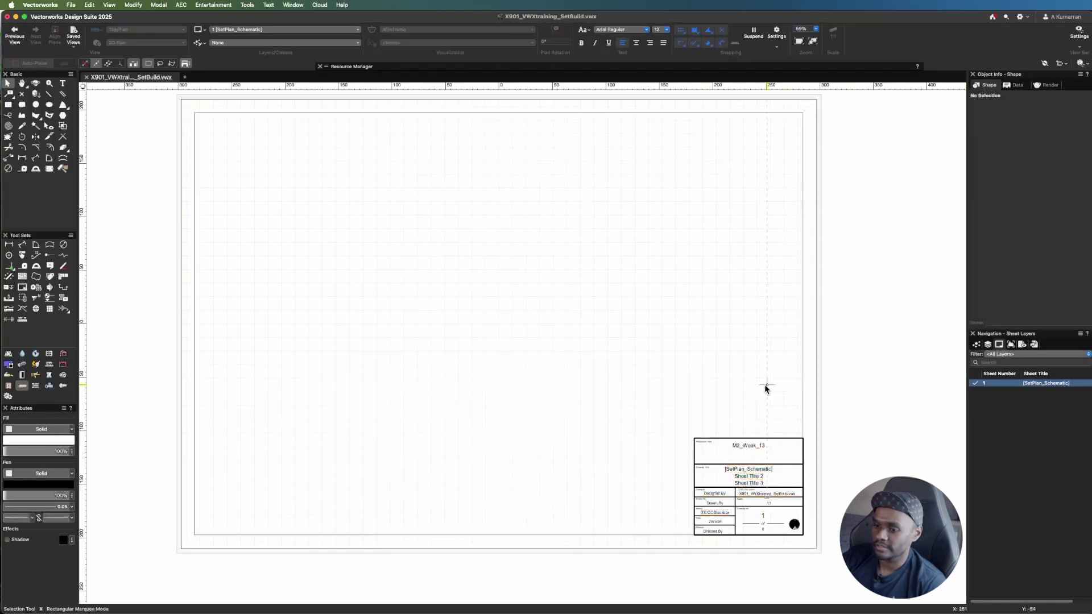
{"action": "left_click", "coordinate": [734, 474]}
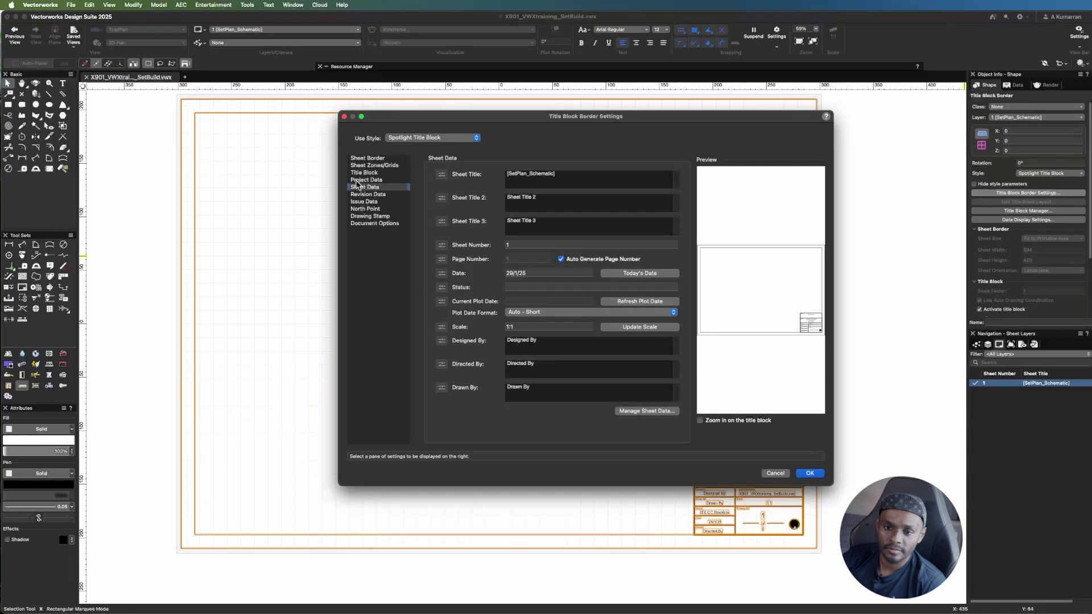
{"action": "left_click", "coordinate": [357, 180]}
{"action": "left_click", "coordinate": [540, 238]}
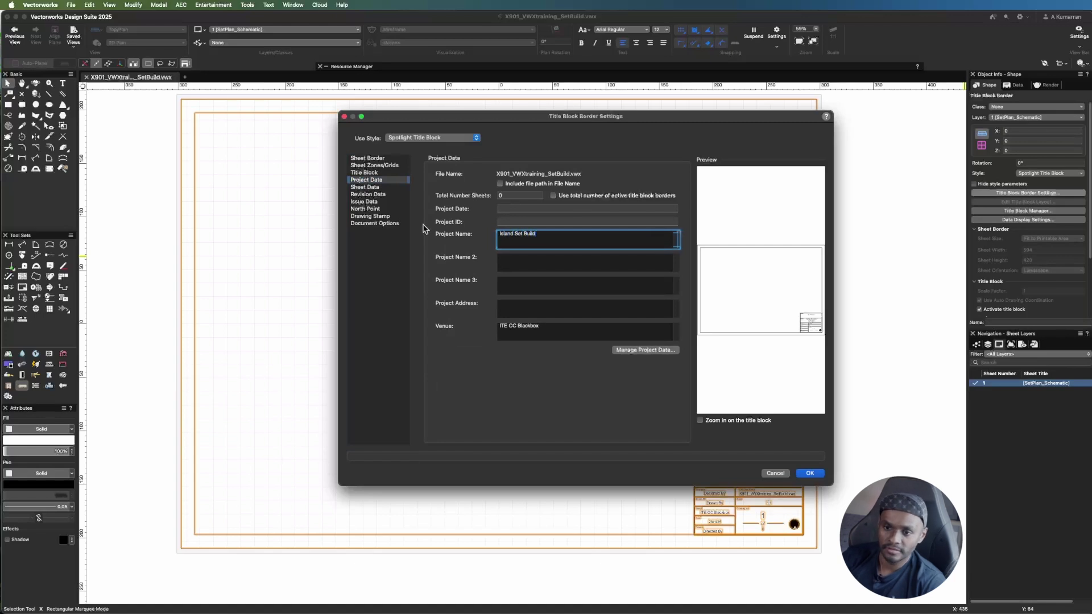
{"action": "left_click", "coordinate": [563, 331]}
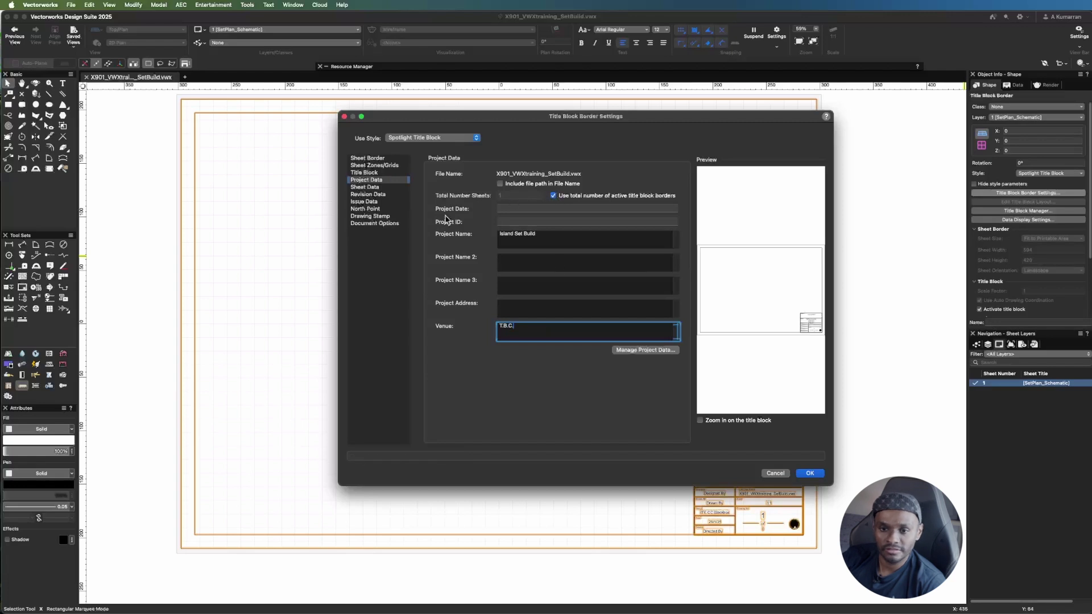
- Set the title block's Sheet Title to [Set Plan] and Sheet Title 2 to Schematic, leaving Sheet Title 3 empty
{"action": "left_click", "coordinate": [381, 187]}
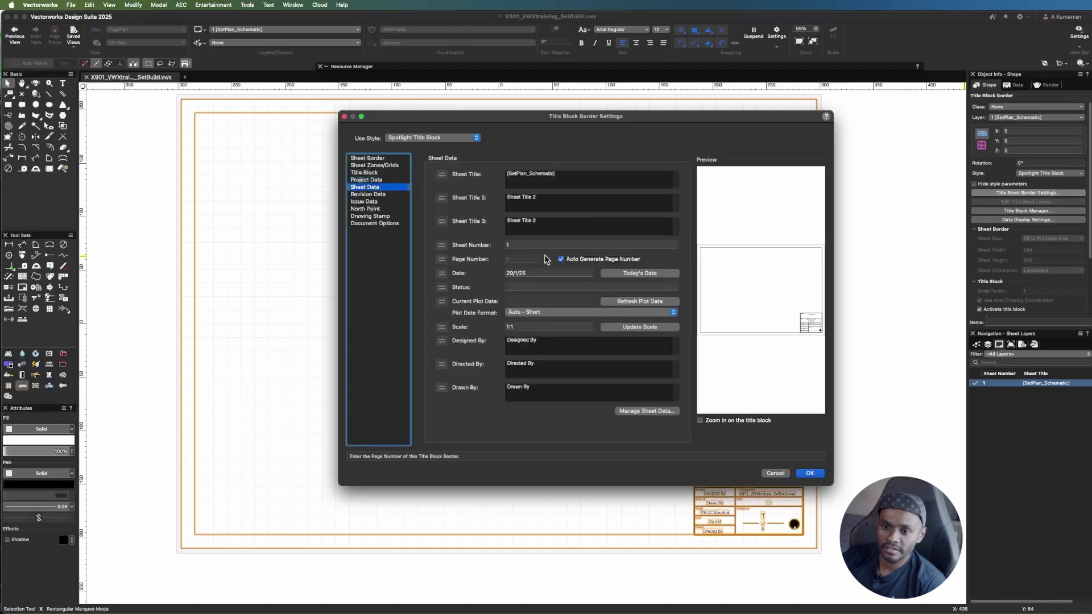
{"action": "left_click", "coordinate": [548, 197]}
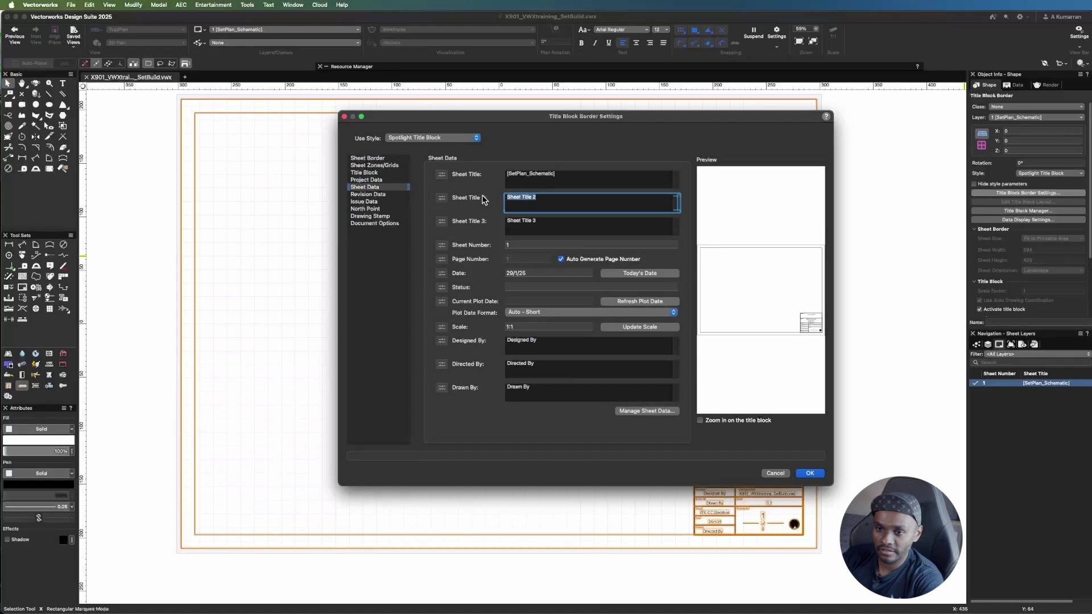
{"action": "key", "text": "Tab"}
{"action": "key", "text": "BackSpace"}
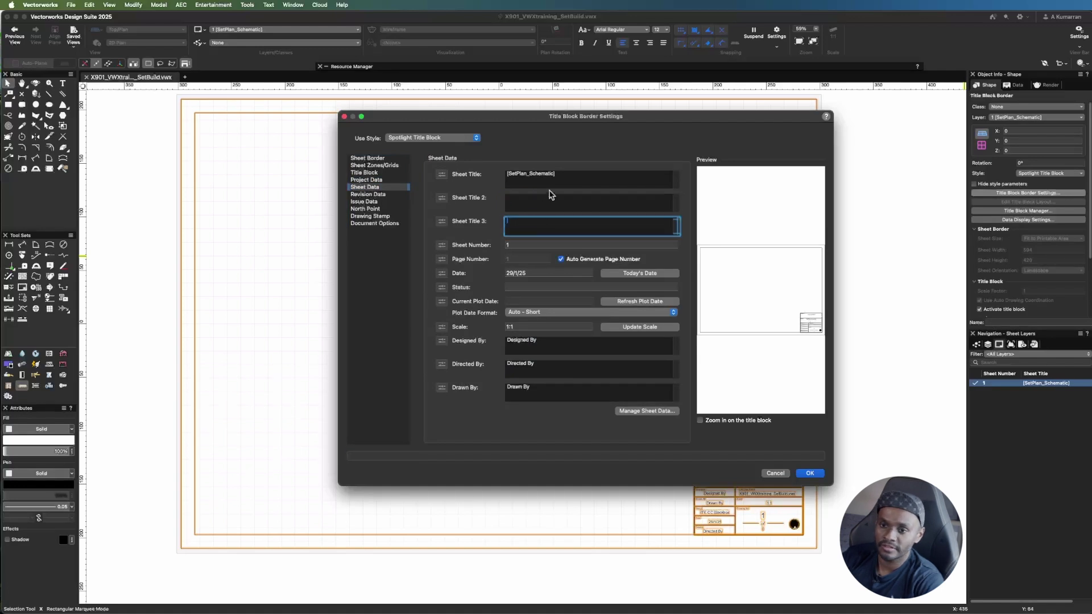
{"action": "left_click", "coordinate": [552, 174]}
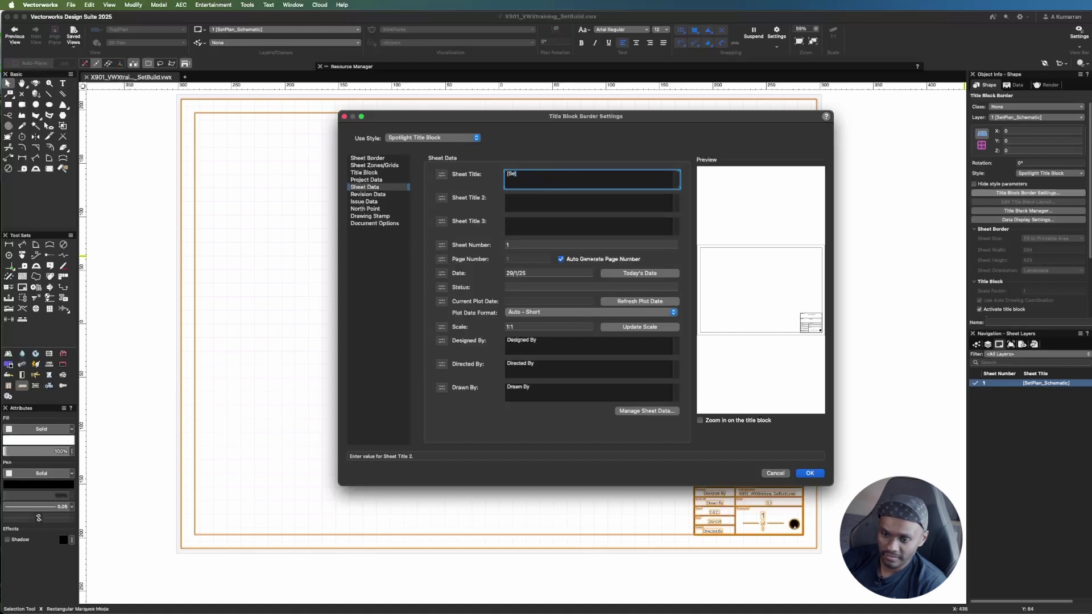
{"action": "type", "text": "t Plan"}
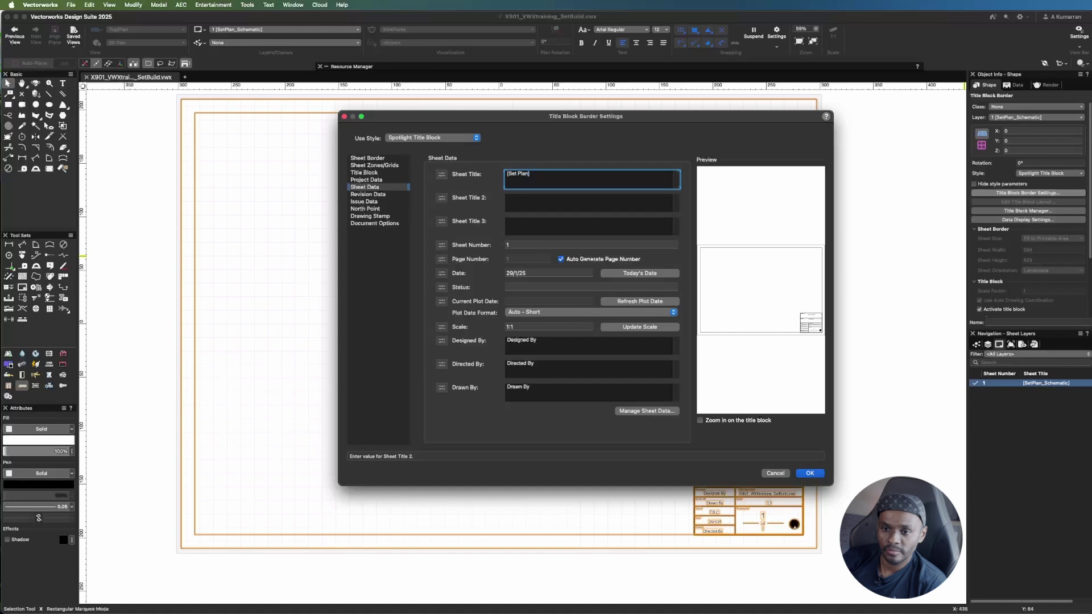
{"action": "left_click", "coordinate": [552, 201]}
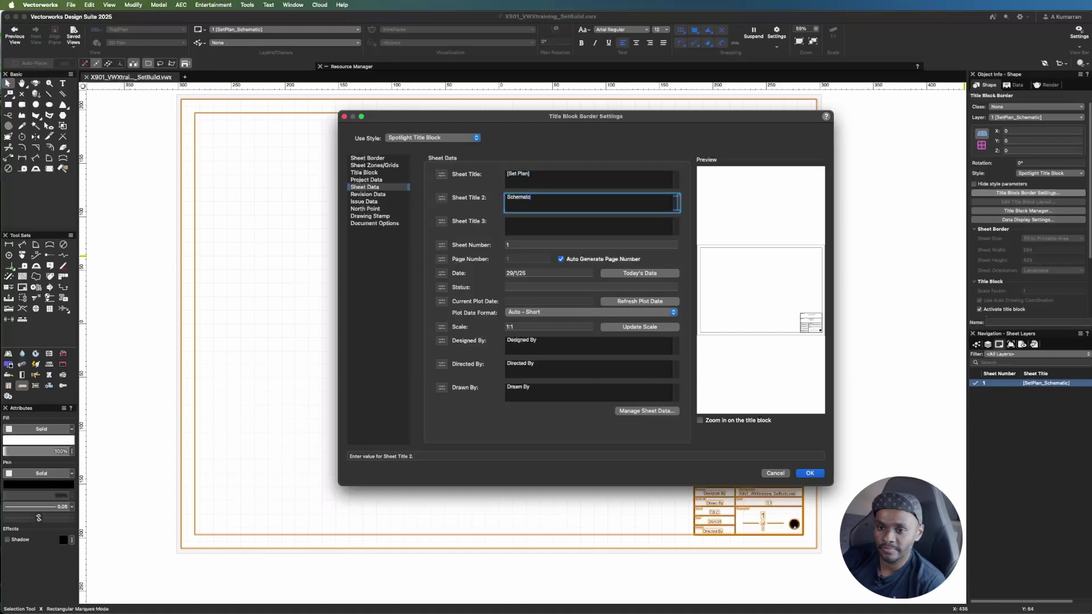
{"action": "type", "text": "Schemato"}
{"action": "key", "text": "BackSpace"}
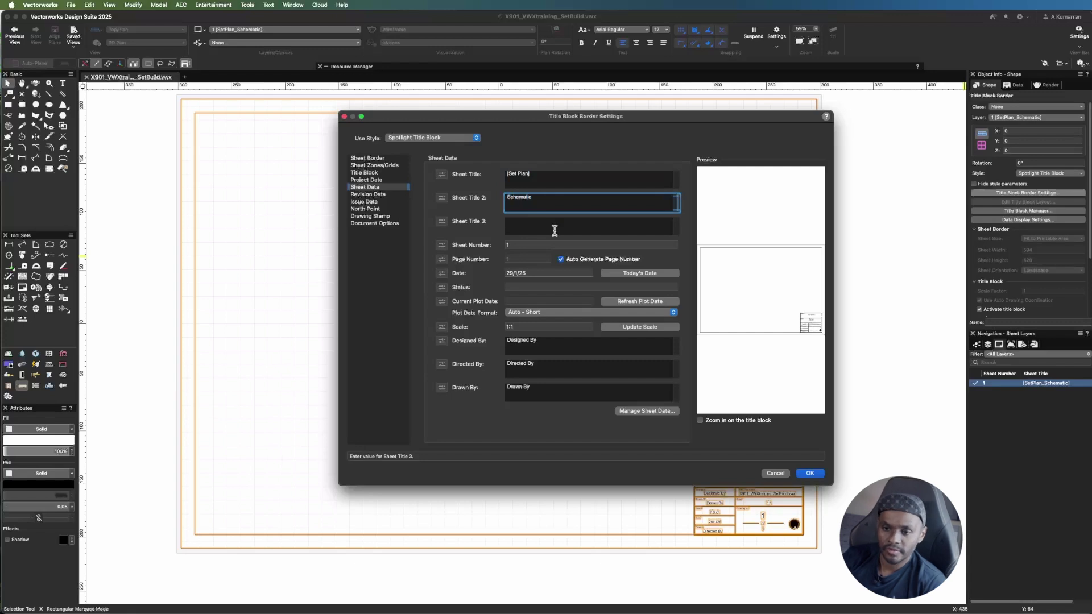
- Fill the sheet date with today's date, clear the Designed By, Directed By and Drawn By entries, and apply the title block settings
{"action": "left_click", "coordinate": [618, 275]}
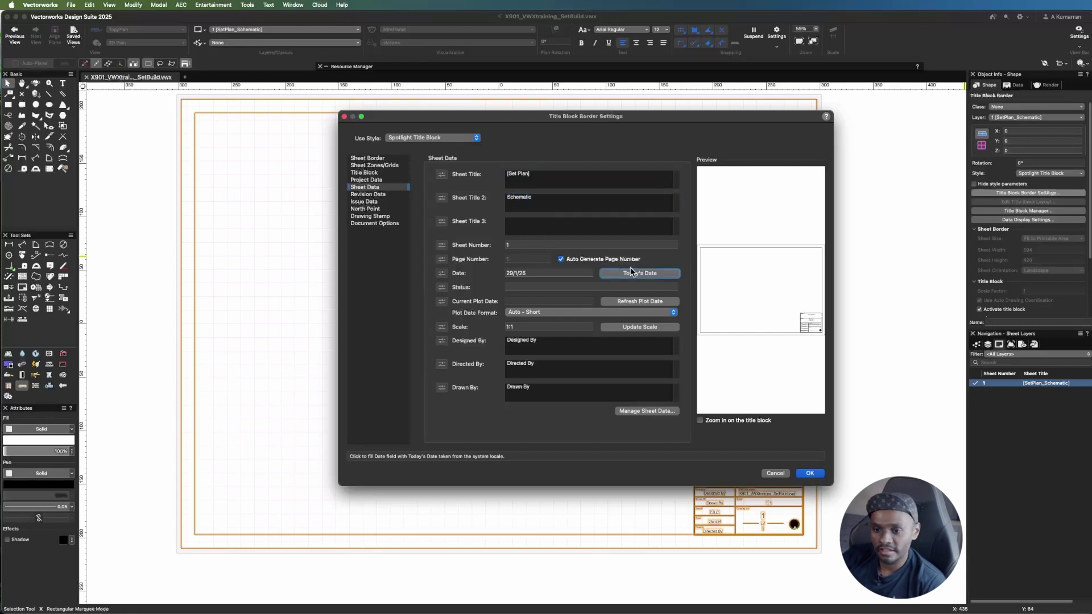
{"action": "left_click", "coordinate": [573, 383]}
{"action": "key", "text": "super+a"}
{"action": "key", "text": "BackSpace"}
{"action": "key", "text": "shift+Tab"}
{"action": "key", "text": "BackSpace"}
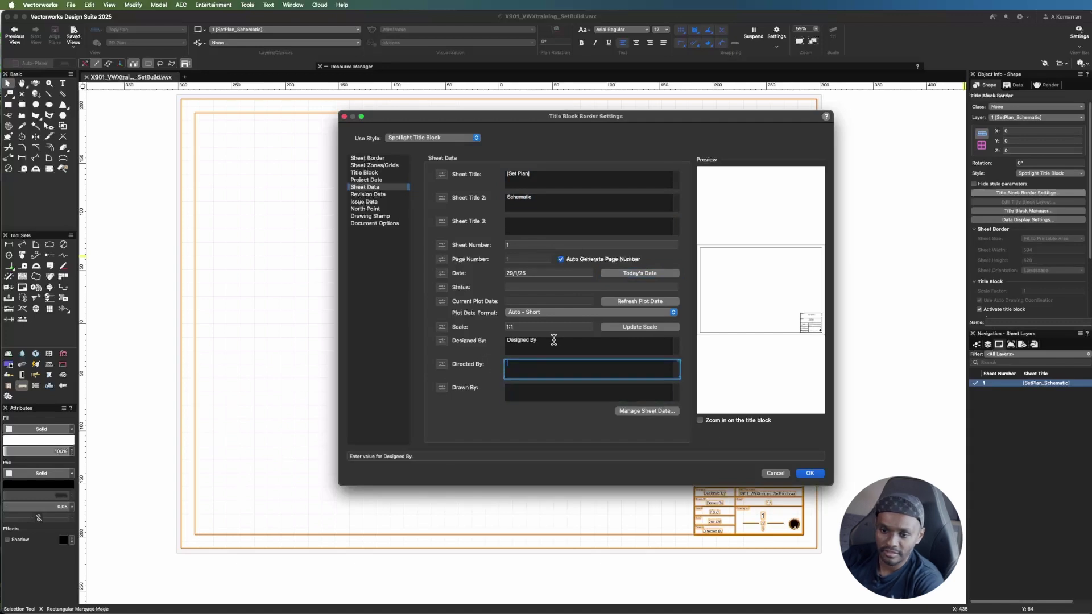
{"action": "key", "text": "shift+Tab"}
{"action": "key", "text": "BackSpace"}
{"action": "left_click", "coordinate": [809, 473]}
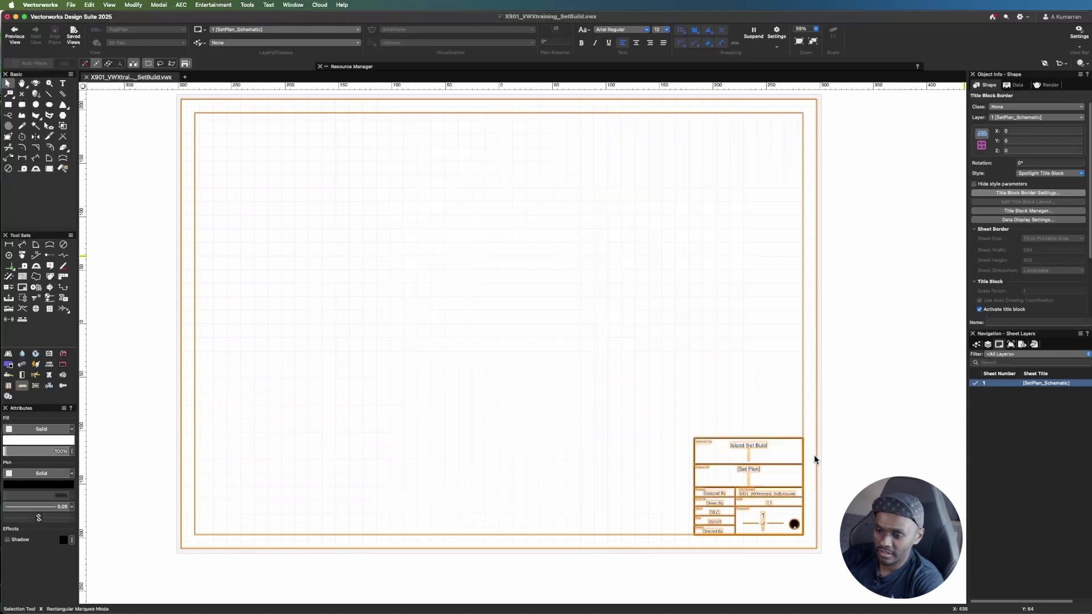
- Open the title block layout of the border for editing, accepting that the style layout is changed
{"action": "left_click", "coordinate": [811, 580]}
{"action": "left_click", "coordinate": [795, 528]}
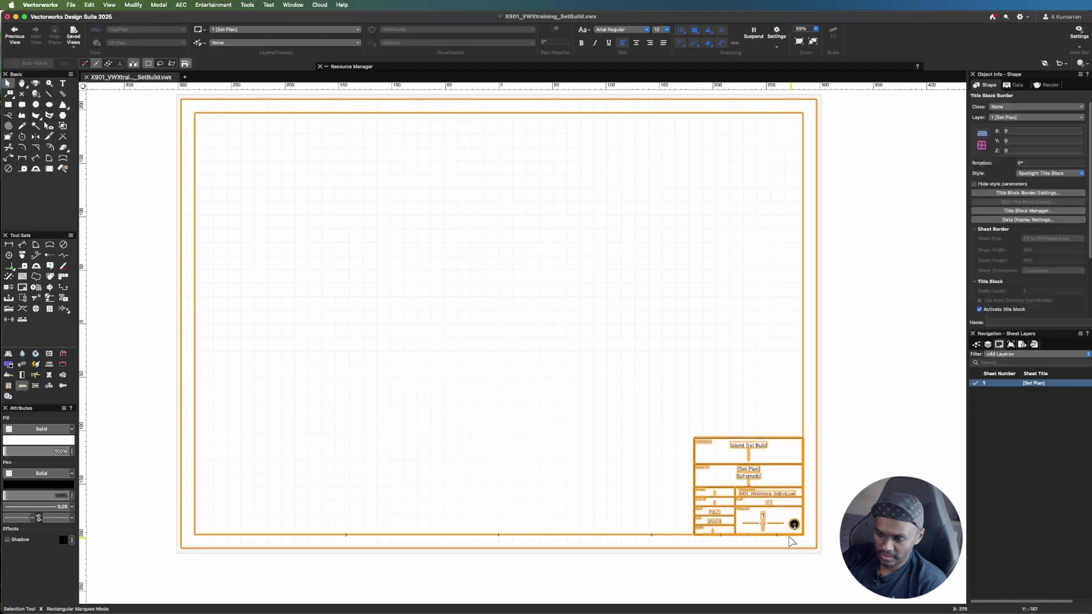
{"action": "scroll", "coordinate": [794, 526], "scroll_direction": "up", "scroll_amount": 5}
{"action": "right_click", "coordinate": [801, 482]}
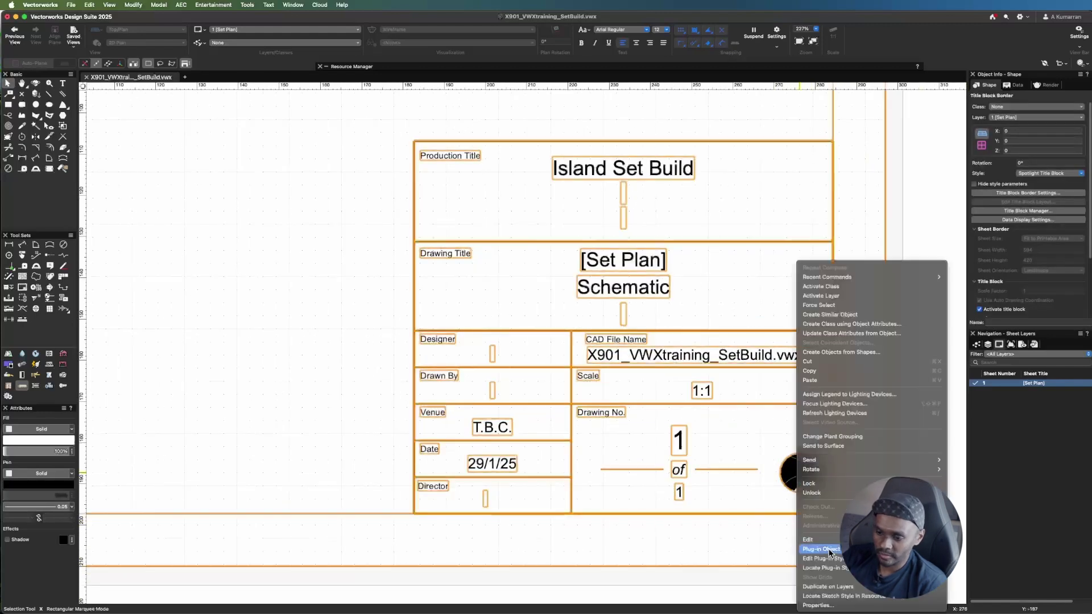
{"action": "left_click", "coordinate": [807, 540]}
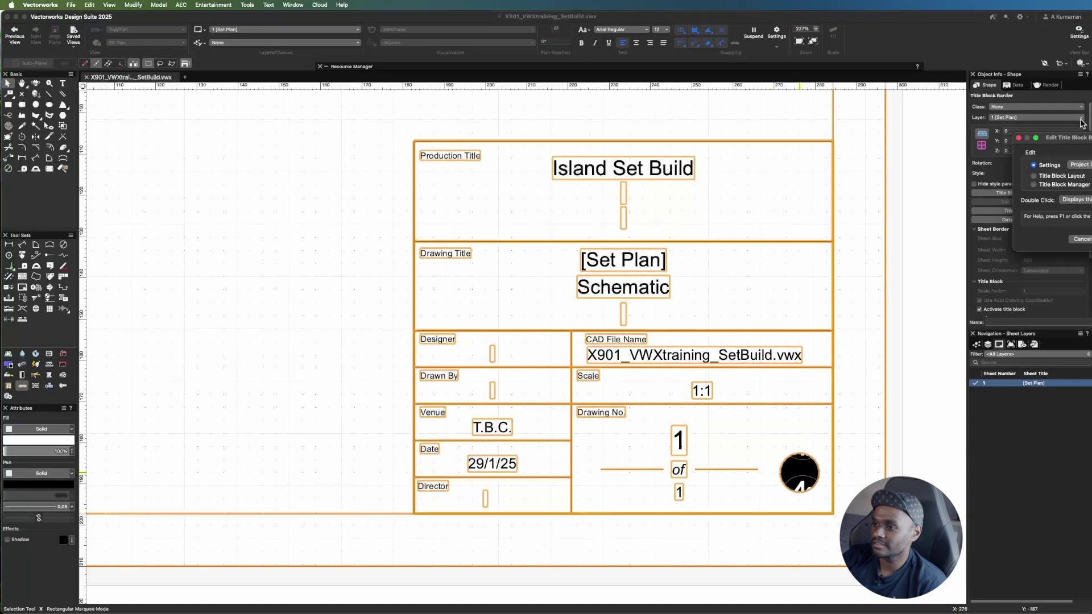
{"action": "left_click", "coordinate": [863, 155]}
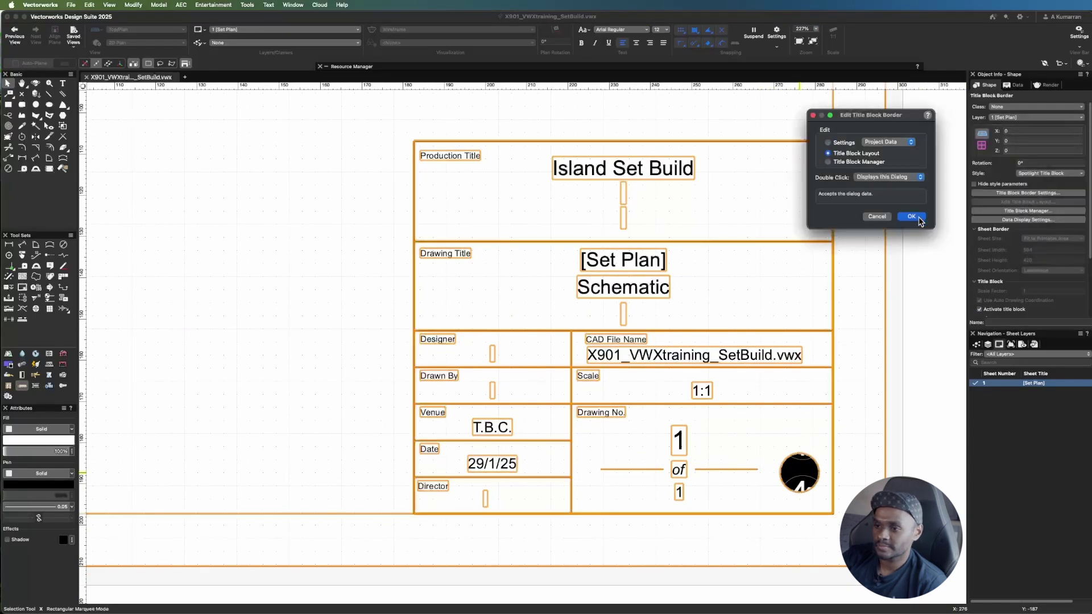
{"action": "left_click", "coordinate": [911, 217]}
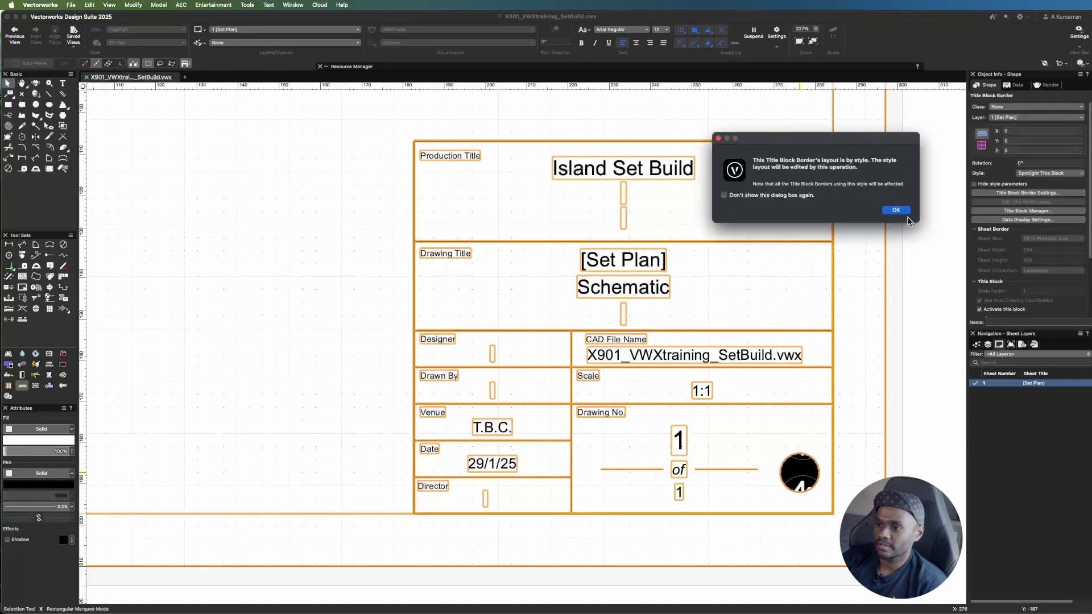
{"action": "left_click", "coordinate": [905, 210]}
- Reset the fill of the logo circle beside the sheet number by switching it to Solid and back to Image
{"action": "left_click", "coordinate": [703, 489]}
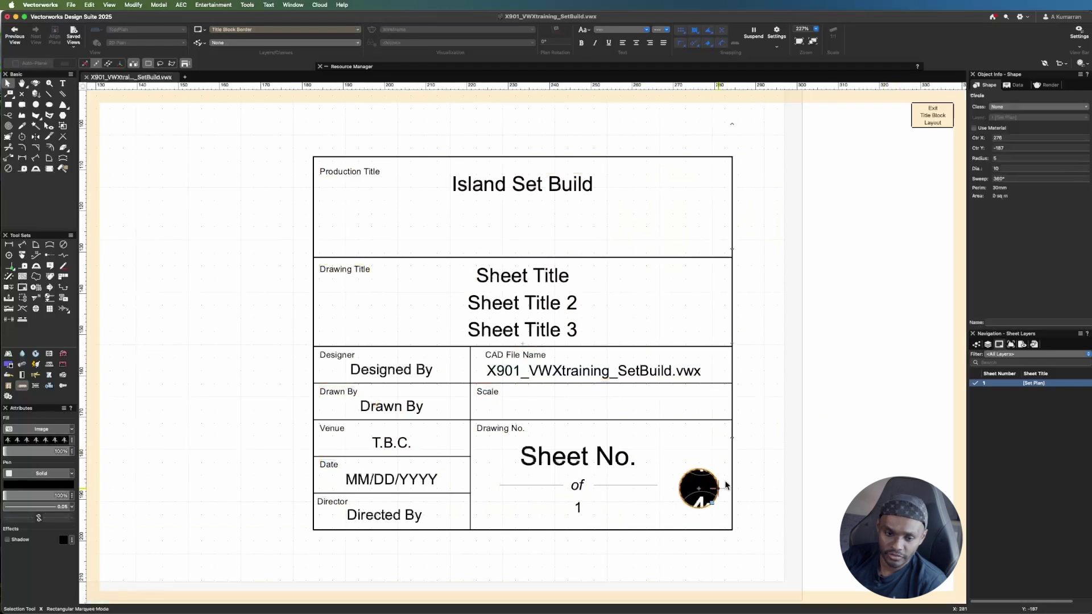
{"action": "left_click", "coordinate": [40, 430]}
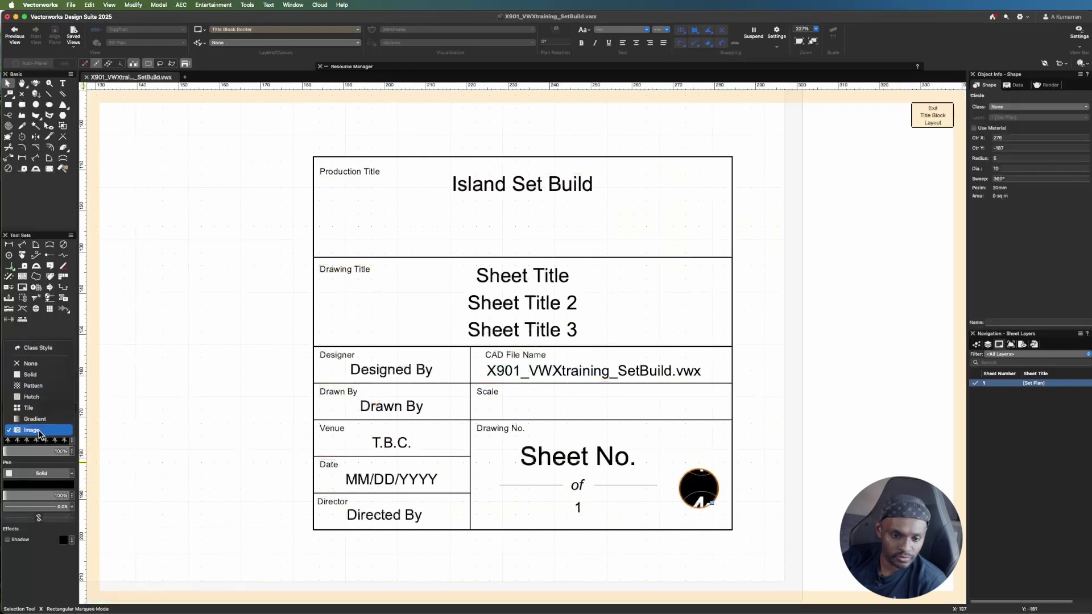
{"action": "left_click", "coordinate": [34, 374]}
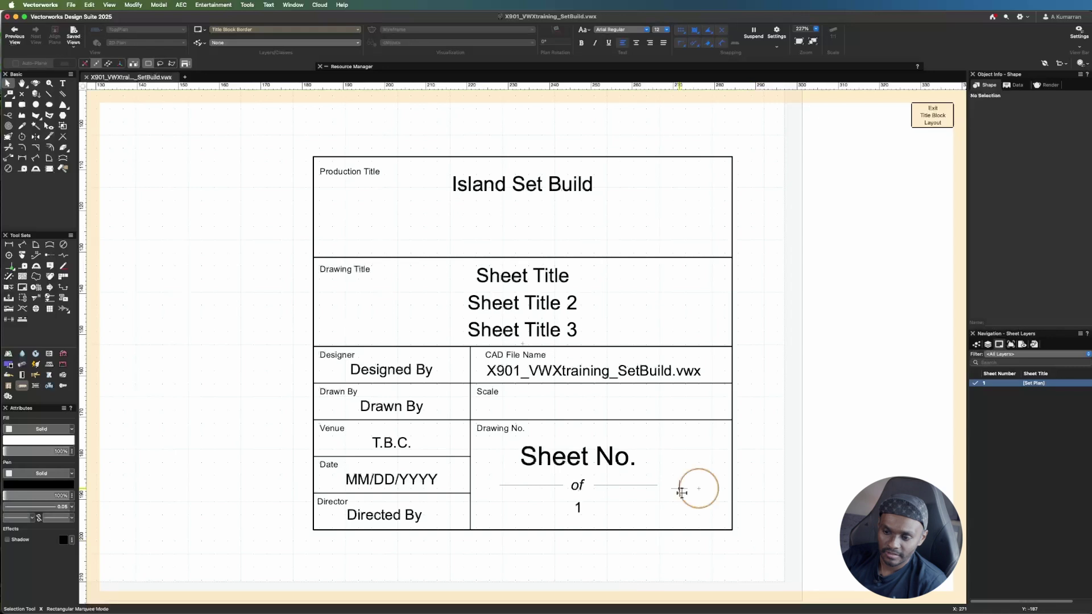
{"action": "left_click", "coordinate": [60, 430]}
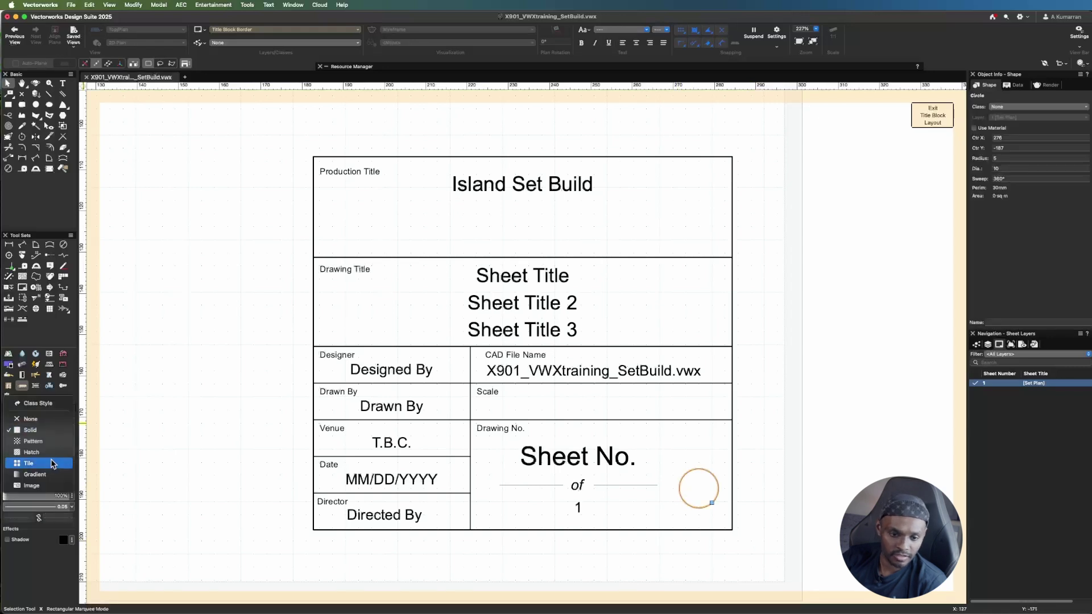
{"action": "left_click", "coordinate": [35, 486]}
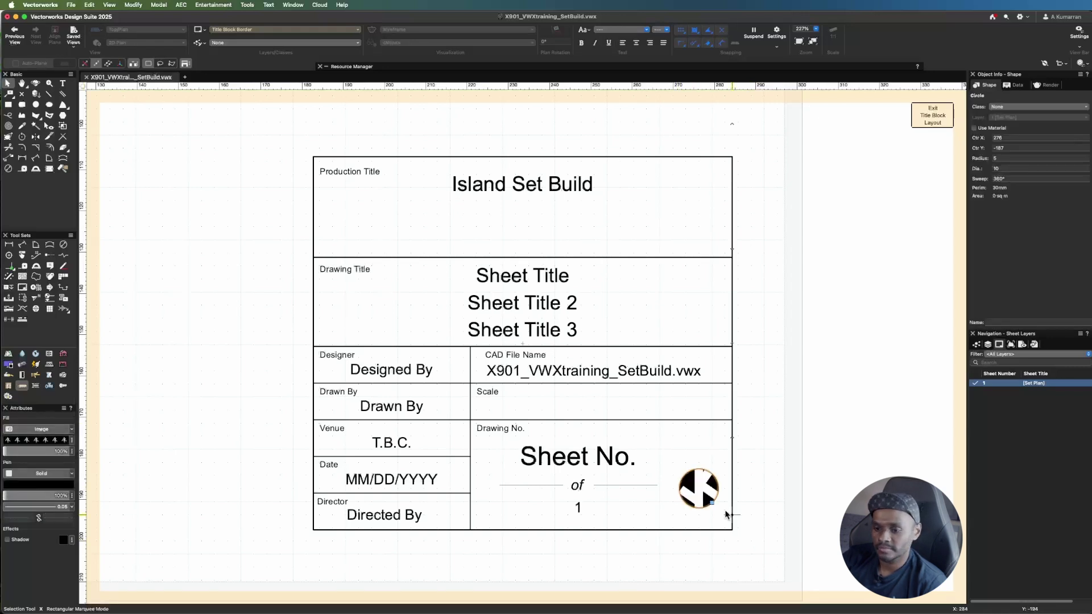
- Enlarge and centre the logo image within its circle using the Attribute Mapping tool, and exit the title block layout
{"action": "left_click", "coordinate": [62, 126]}
{"action": "left_click_drag", "start_coordinate": [786, 402], "coordinate": [694, 488]}
{"action": "scroll", "coordinate": [704, 549], "scroll_direction": "up", "scroll_amount": 8}
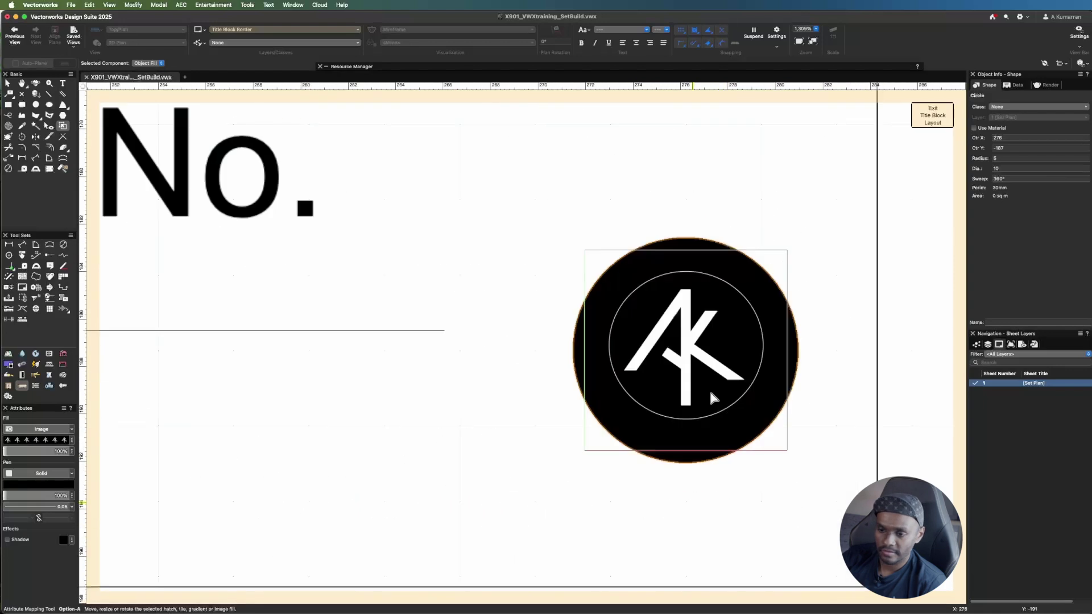
{"action": "left_click_drag", "start_coordinate": [582, 454], "coordinate": [511, 521]}
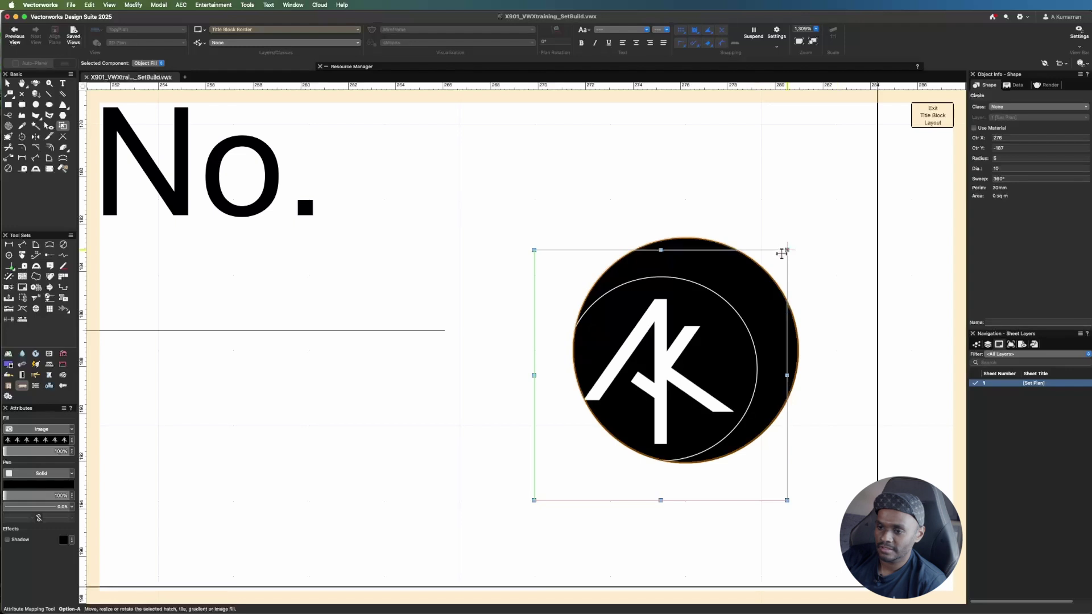
{"action": "left_click_drag", "start_coordinate": [787, 250], "coordinate": [837, 201]}
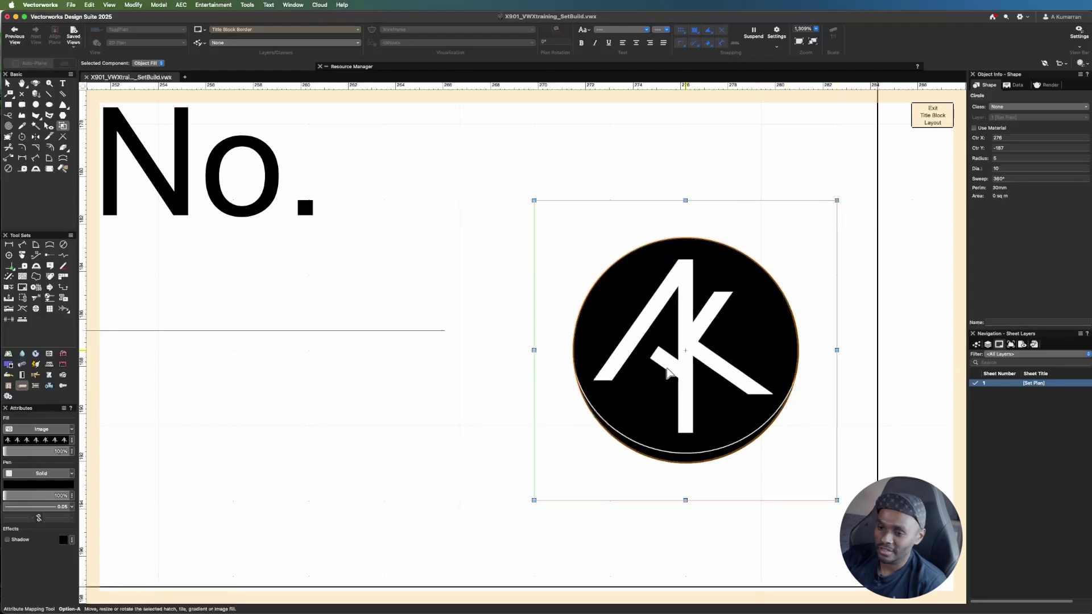
{"action": "left_click_drag", "start_coordinate": [533, 500], "coordinate": [497, 538]}
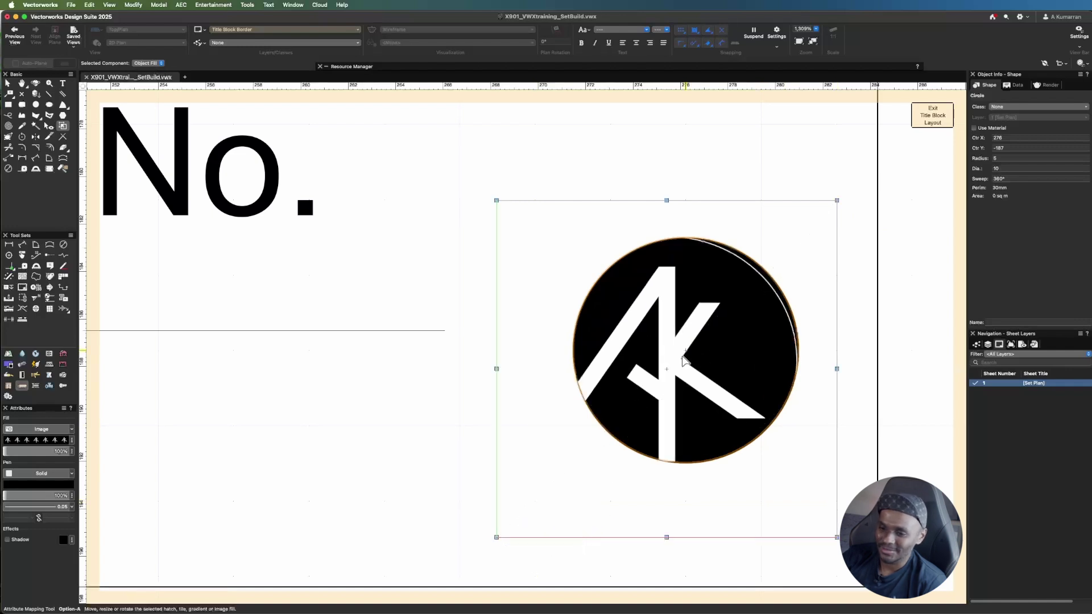
{"action": "left_click_drag", "start_coordinate": [668, 371], "coordinate": [687, 350]}
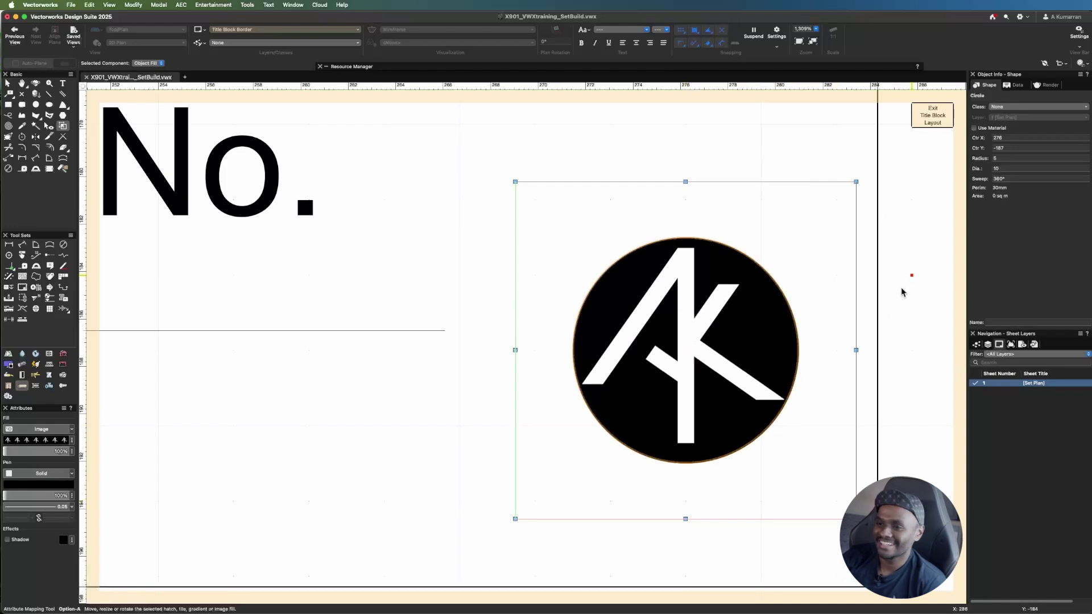
{"action": "scroll", "coordinate": [901, 292], "scroll_direction": "down", "scroll_amount": 5}
{"action": "left_click", "coordinate": [933, 115]}
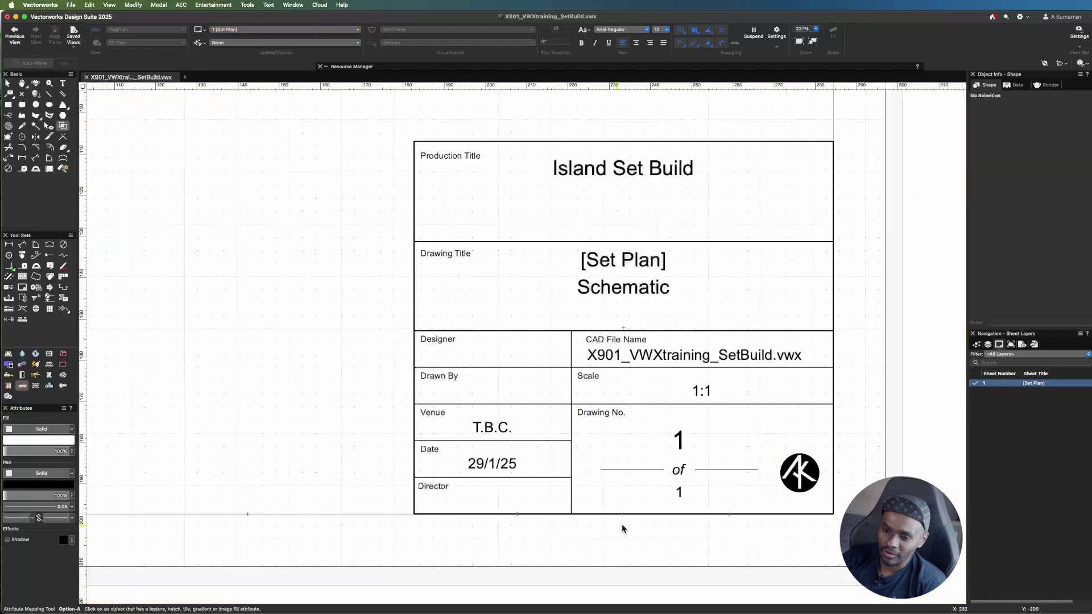
- Start a new viewport on the Set Plan sheet and hide the PDF layer in its layer properties
{"action": "scroll", "coordinate": [824, 561], "scroll_direction": "down", "scroll_amount": 8}
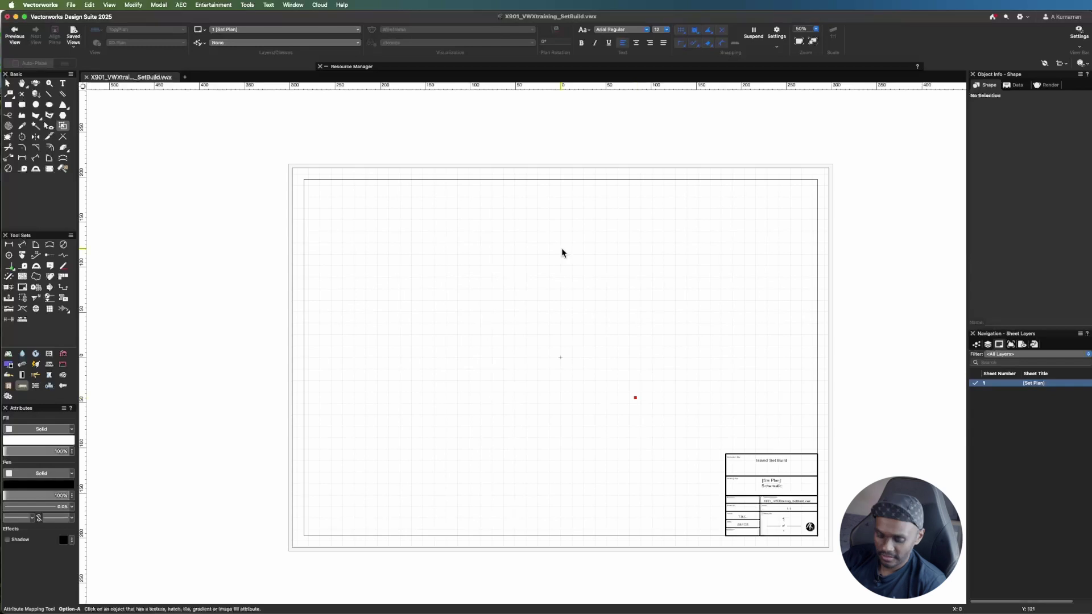
{"action": "key", "text": "x"}
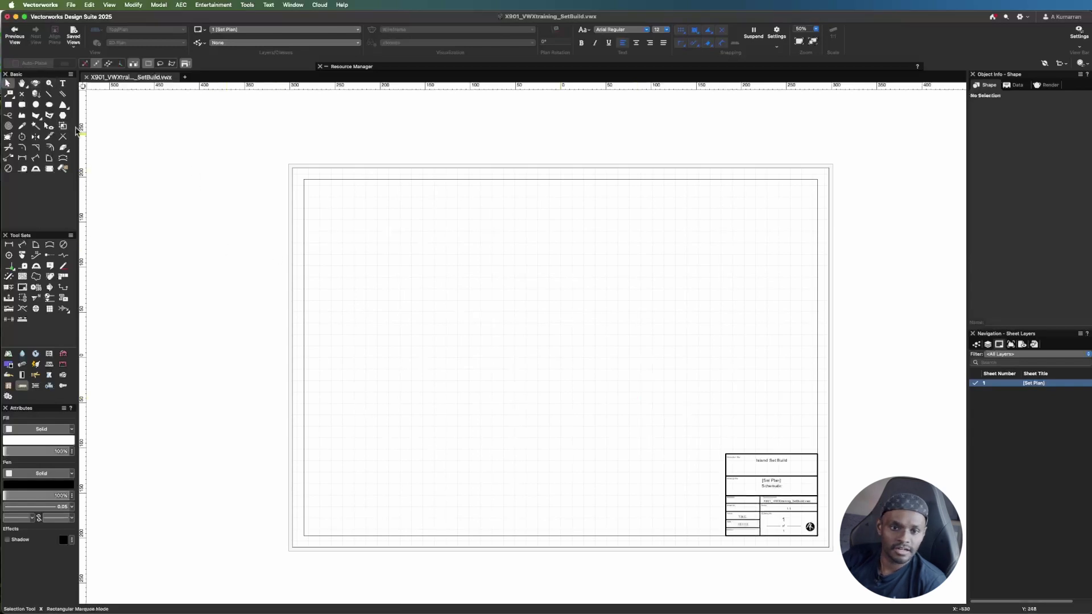
{"action": "left_click", "coordinate": [109, 4]}
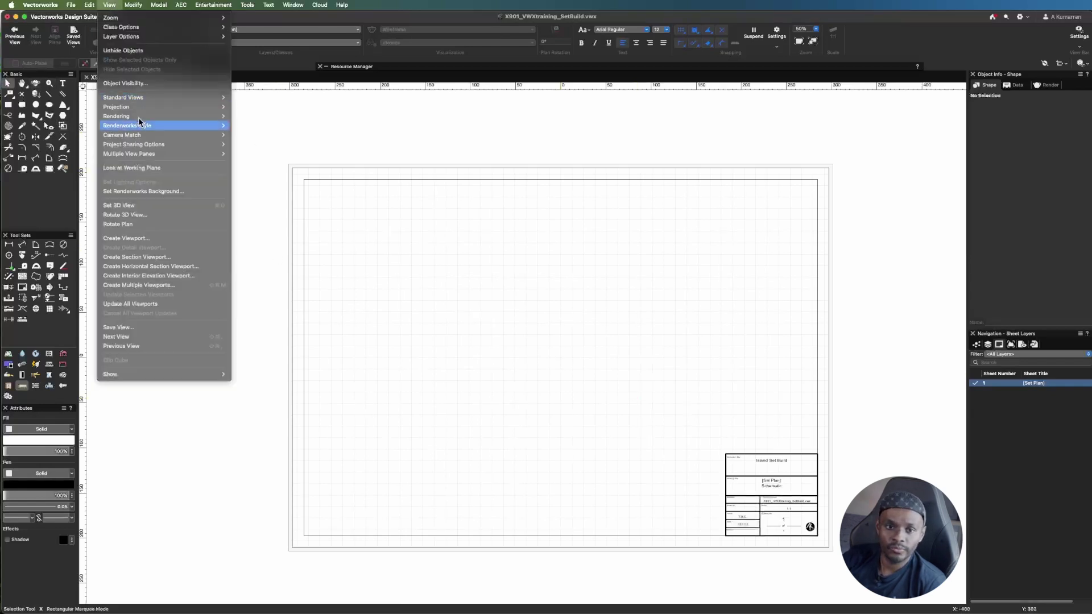
{"action": "left_click", "coordinate": [141, 238]}
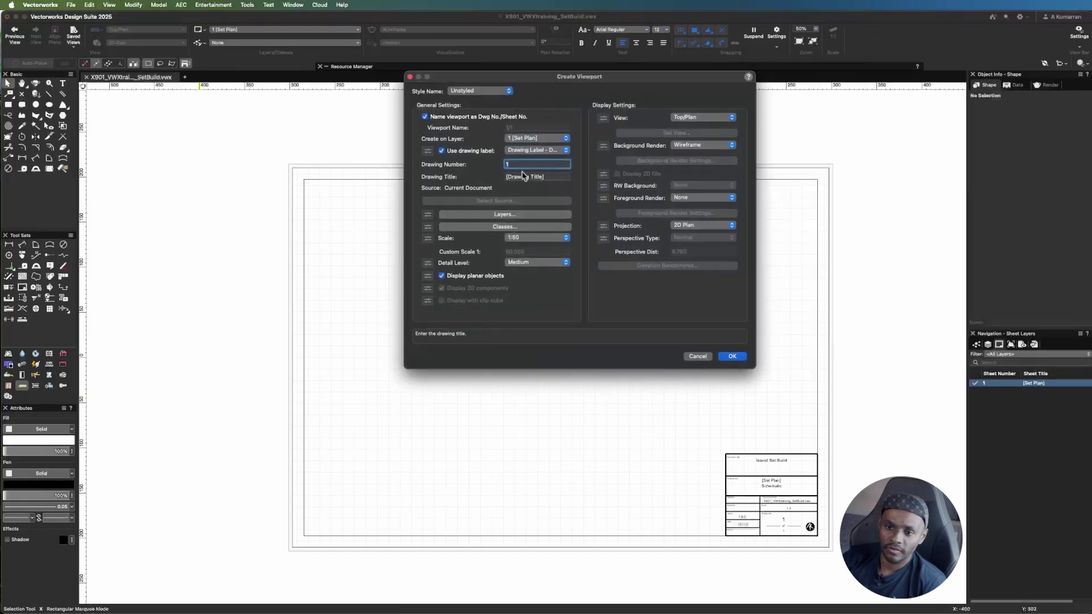
{"action": "left_click", "coordinate": [508, 215]}
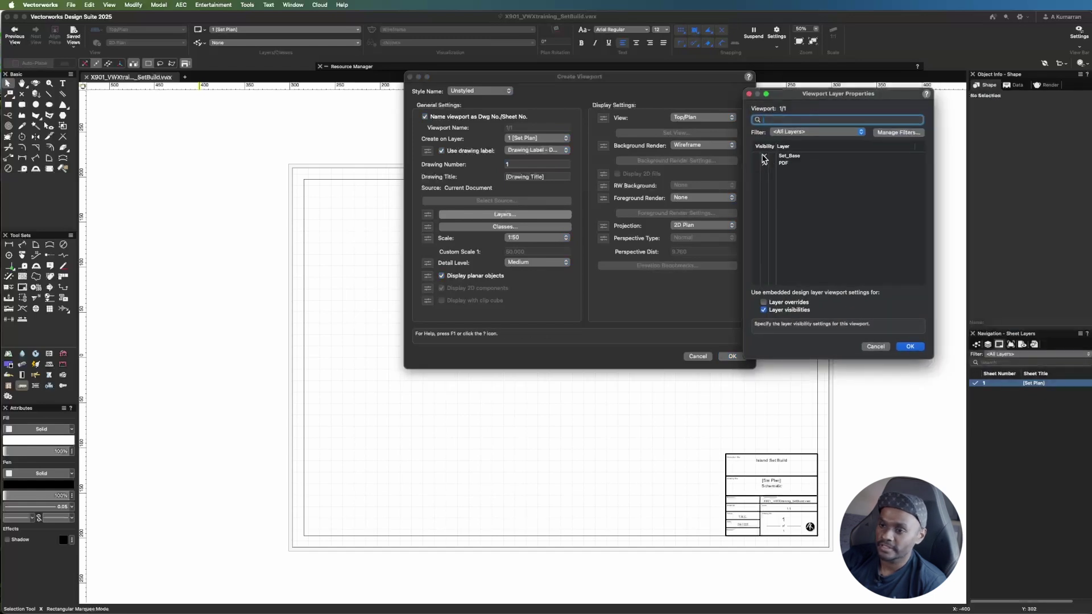
{"action": "left_click", "coordinate": [764, 159]}
{"action": "left_click", "coordinate": [910, 347]}
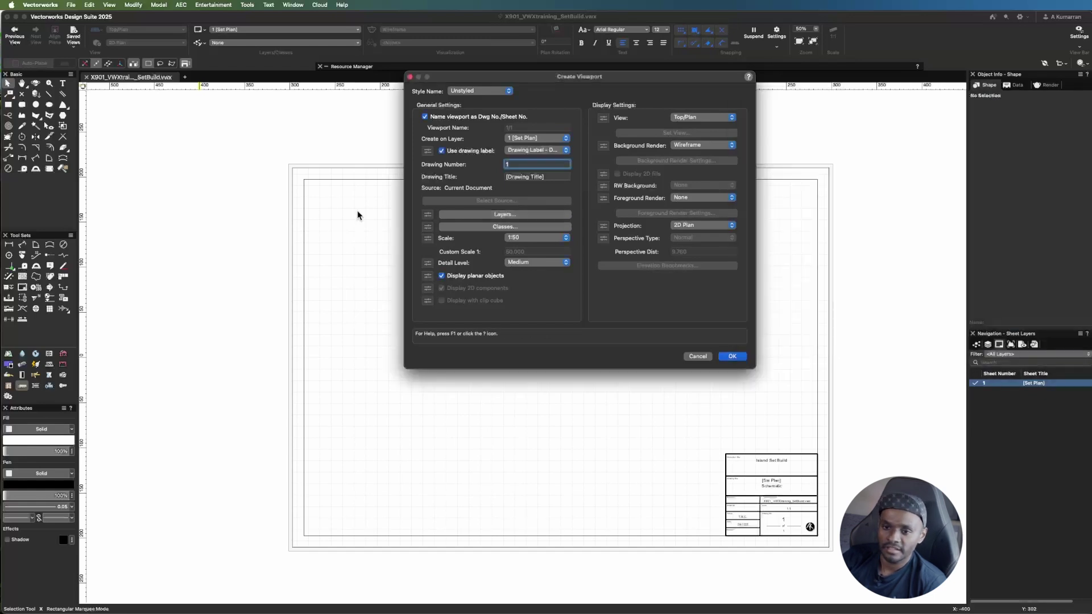
- Hide the 00_Reference class in the new viewport and create it with the drawing title [Plan View]
{"action": "left_click", "coordinate": [505, 226]}
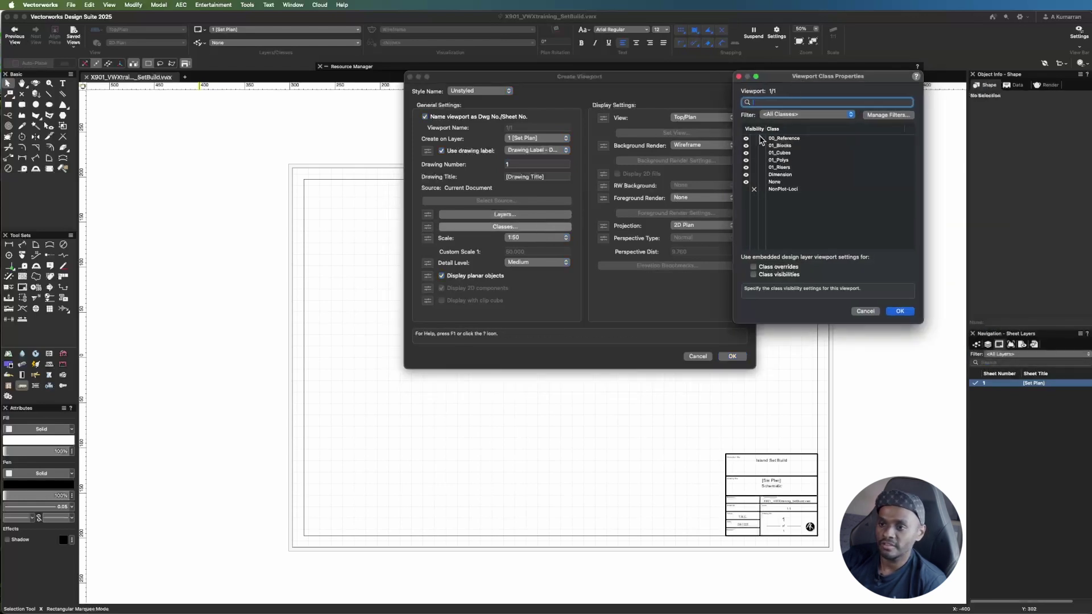
{"action": "left_click", "coordinate": [754, 138]}
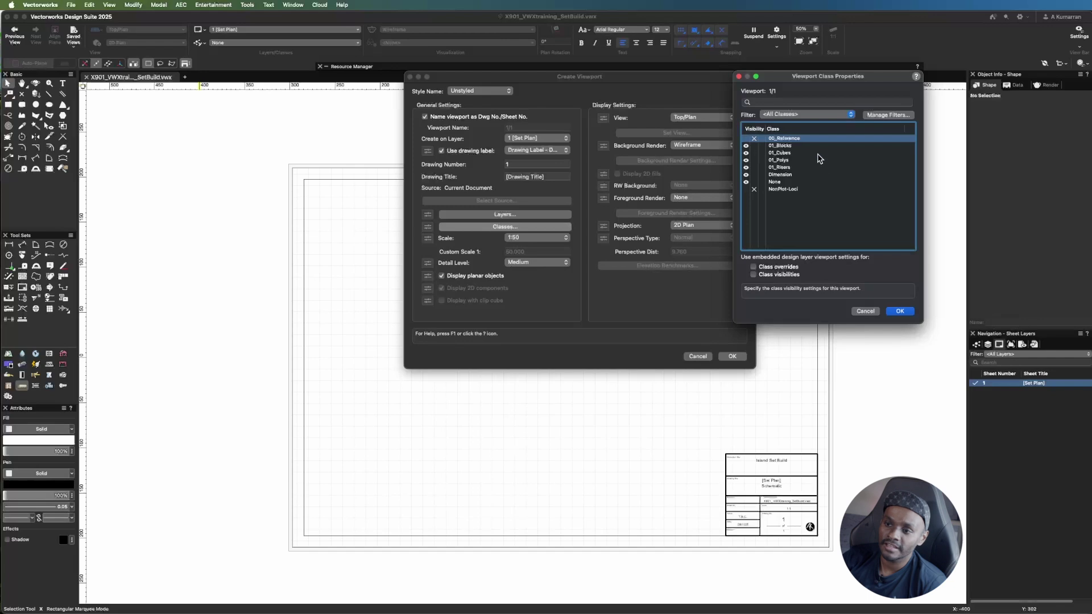
{"action": "left_click", "coordinate": [900, 311]}
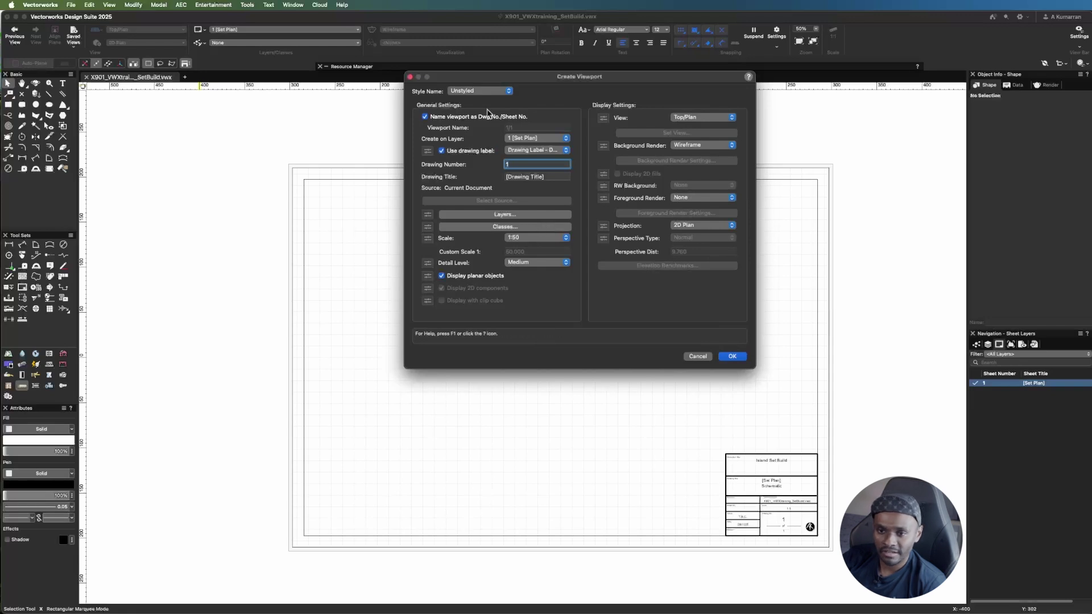
{"action": "key", "text": "Tab"}
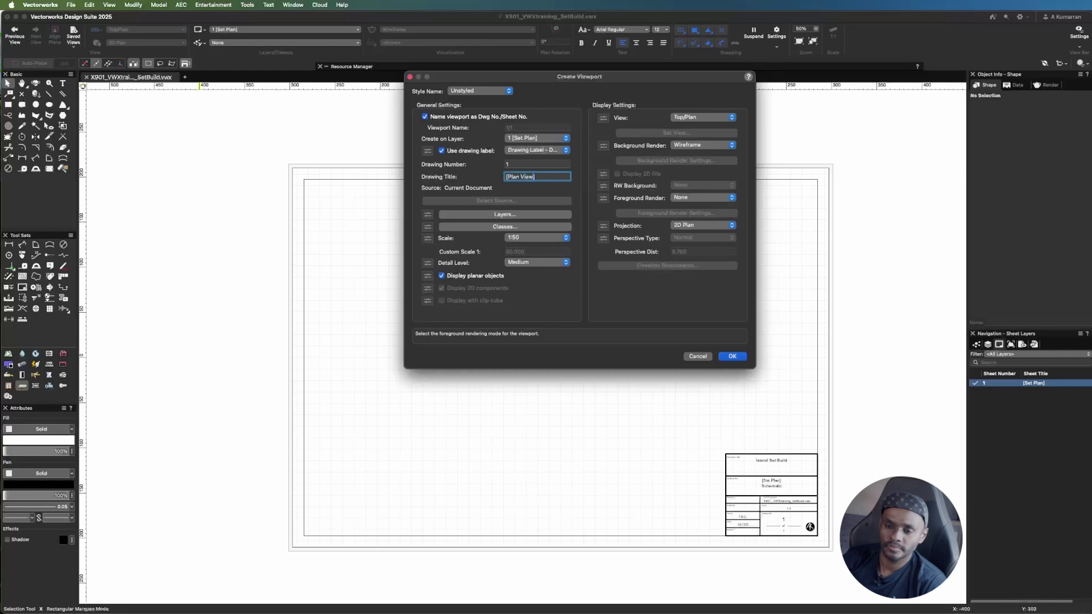
{"action": "left_click", "coordinate": [732, 357]}
- Move the plan view viewport to the upper left area of the sheet, leaving a margin inside the border
{"action": "left_click_drag", "start_coordinate": [537, 391], "coordinate": [391, 235]}
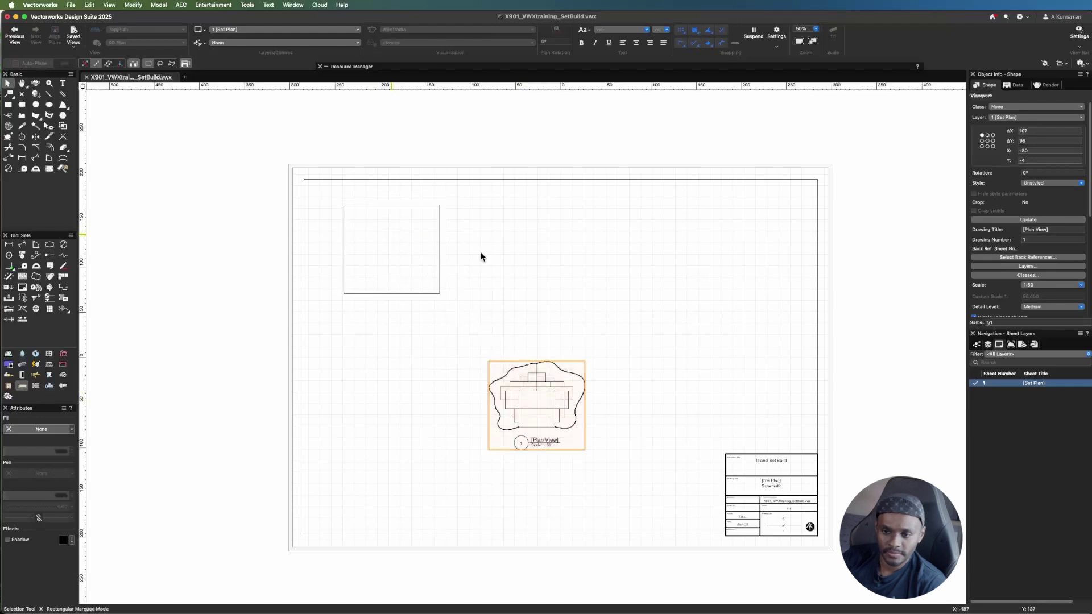
{"action": "left_click", "coordinate": [481, 254]}
{"action": "scroll", "coordinate": [341, 273], "scroll_direction": "up", "scroll_amount": 5}
{"action": "scroll", "coordinate": [471, 215], "scroll_direction": "down", "scroll_amount": 3}
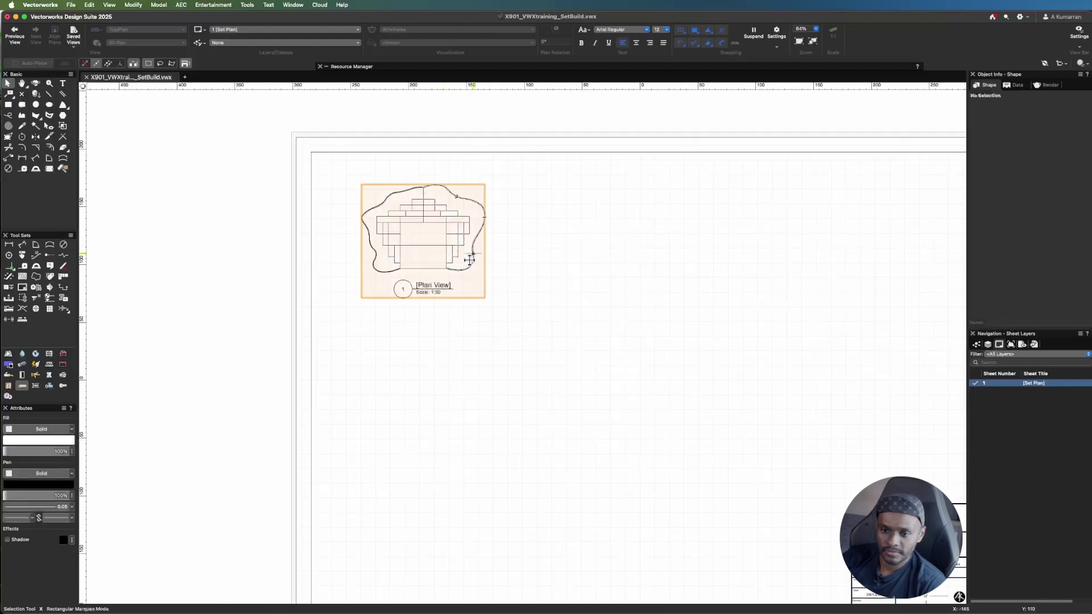
{"action": "left_click_drag", "start_coordinate": [470, 259], "coordinate": [587, 272]}
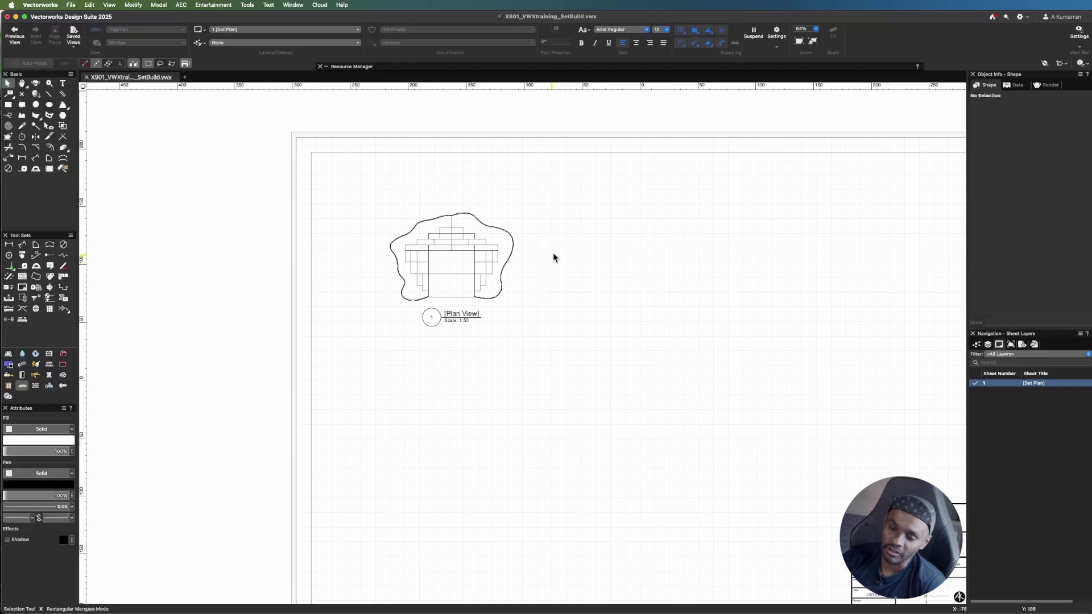
- Duplicate the plan view viewport three times to lay out a two-by-two grid of viewports on the sheet
{"action": "left_click", "coordinate": [488, 275]}
{"action": "mouse_move", "coordinate": [469, 245]}
{"action": "left_mouse_down"}
{"action": "mouse_move", "coordinate": [461, 390]}
{"action": "mouse_move", "coordinate": [472, 431]}
{"action": "mouse_move", "coordinate": [463, 426]}
{"action": "left_mouse_up"}
{"action": "left_click_drag", "start_coordinate": [512, 274], "coordinate": [659, 262]}
{"action": "left_click", "coordinate": [766, 288]}
{"action": "scroll", "coordinate": [575, 286], "scroll_direction": "down", "scroll_amount": 2}
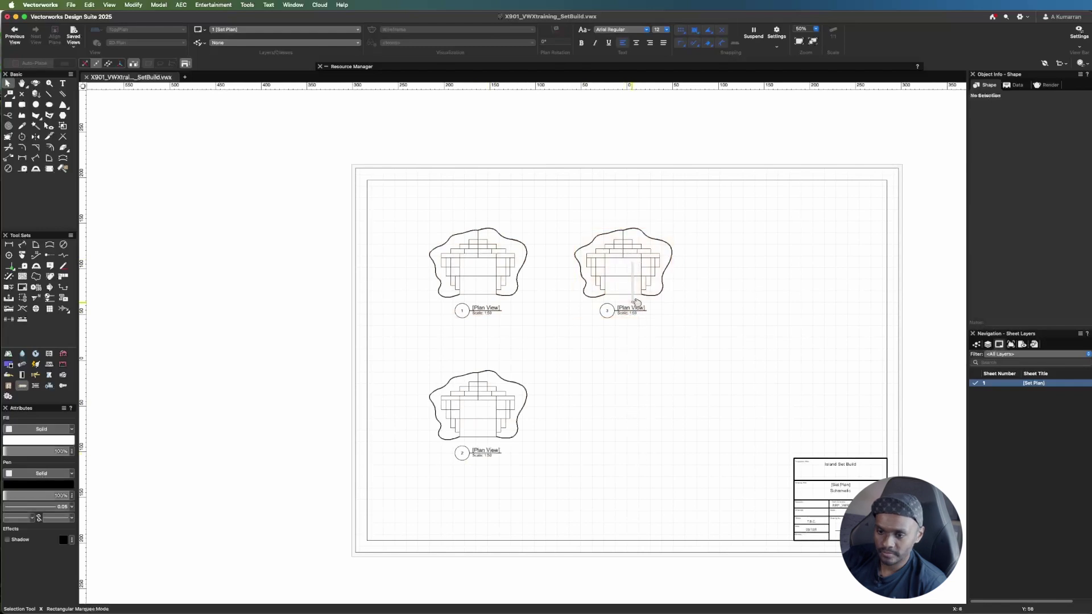
{"action": "left_click", "coordinate": [628, 277]}
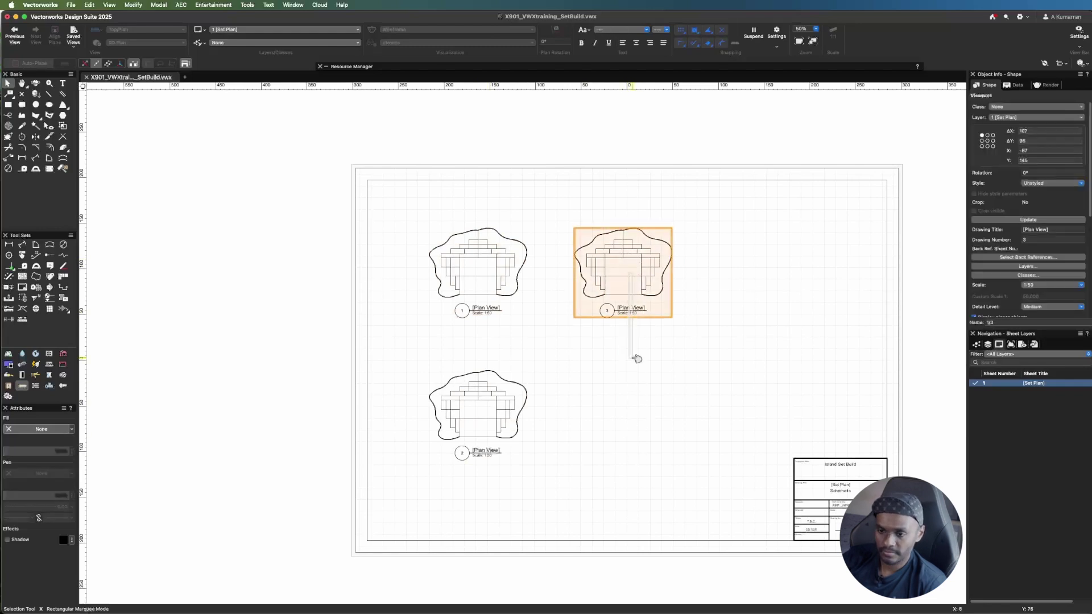
{"action": "left_click", "coordinate": [634, 353]}
{"action": "left_click_drag", "start_coordinate": [640, 279], "coordinate": [640, 426]}
{"action": "left_click", "coordinate": [506, 270]}
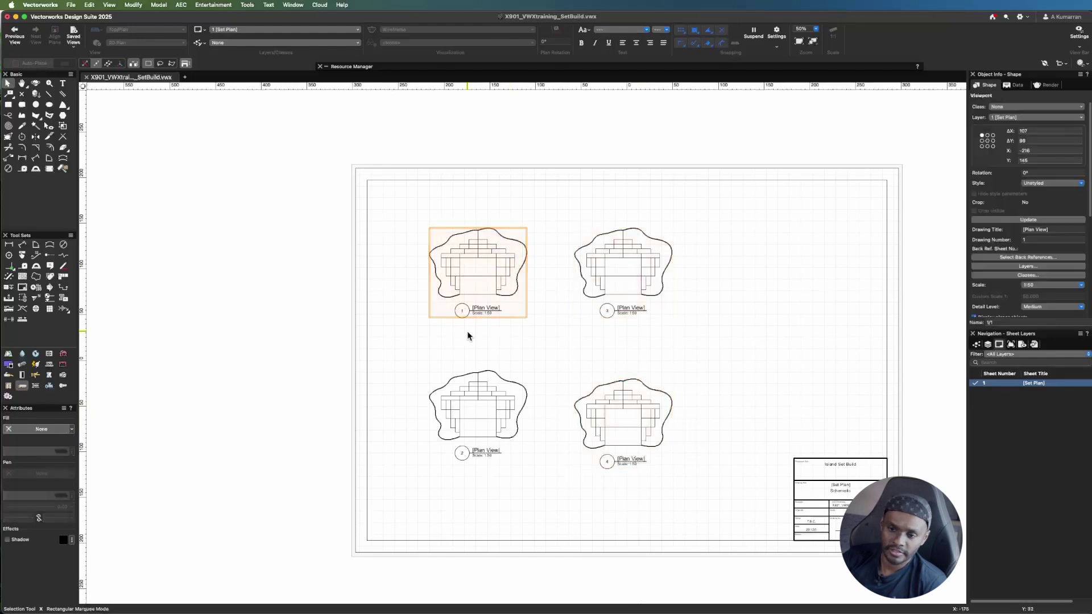
- Set the view of viewport 2 below the plan to Front and of viewport 3 beside the plan to Left
{"action": "left_click", "coordinate": [462, 391]}
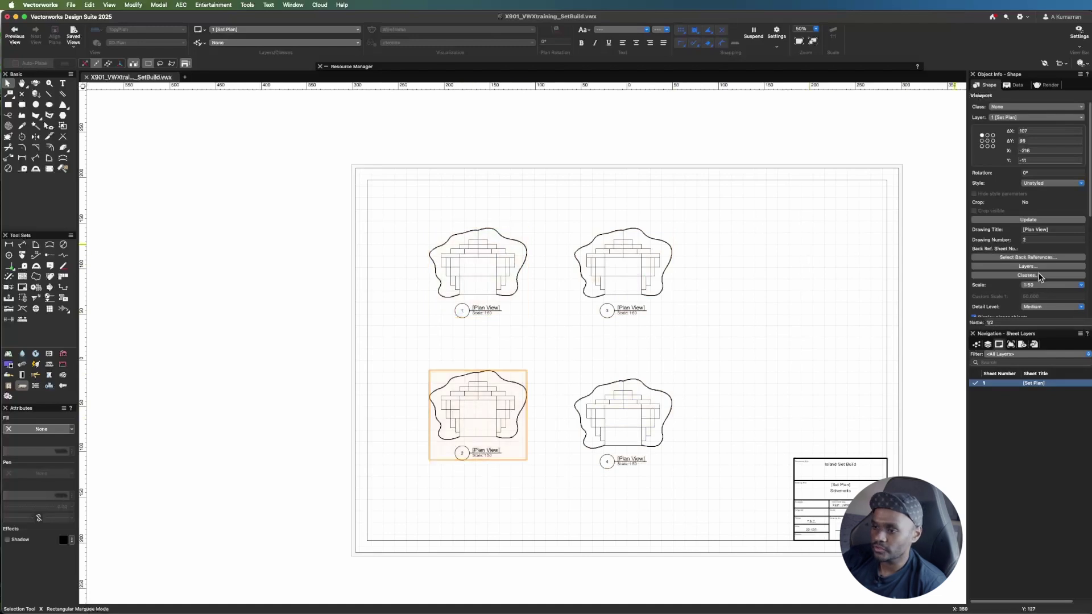
{"action": "scroll", "coordinate": [1038, 279], "scroll_direction": "down", "scroll_amount": 5}
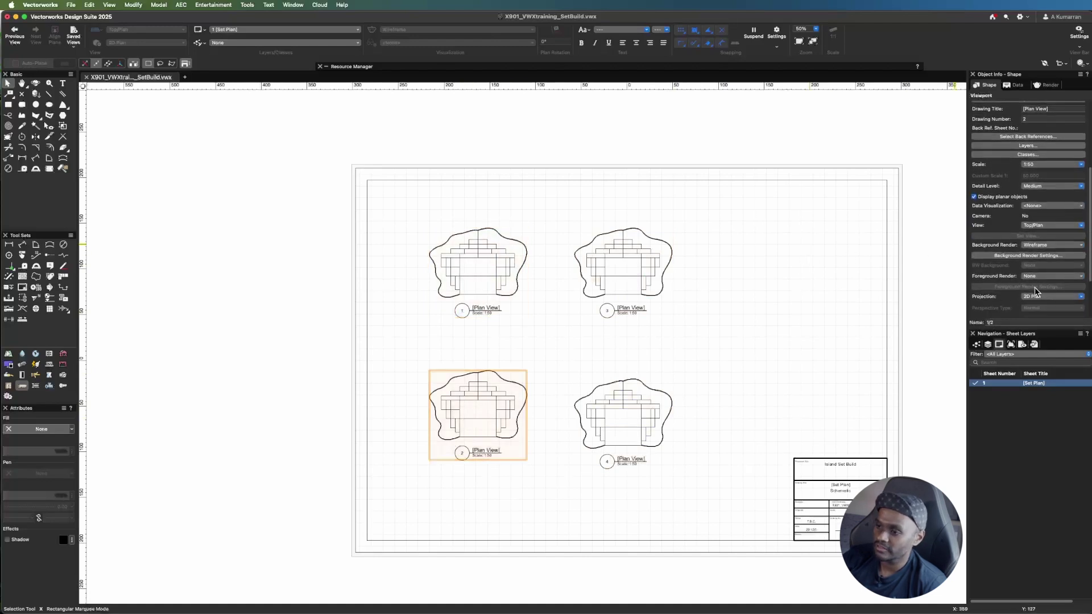
{"action": "left_click", "coordinate": [1048, 226]}
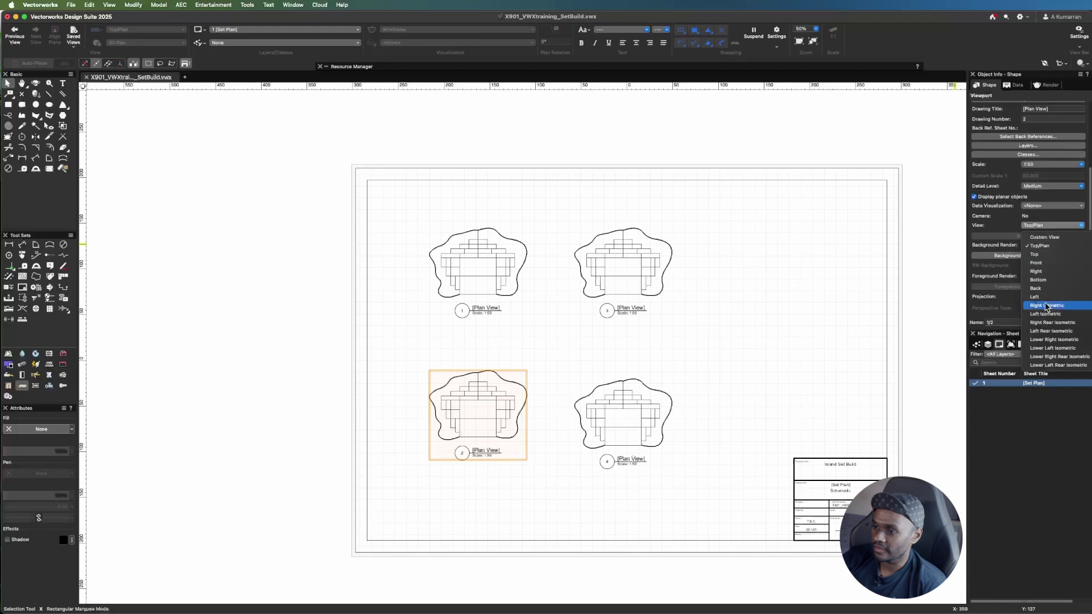
{"action": "left_click", "coordinate": [1045, 264]}
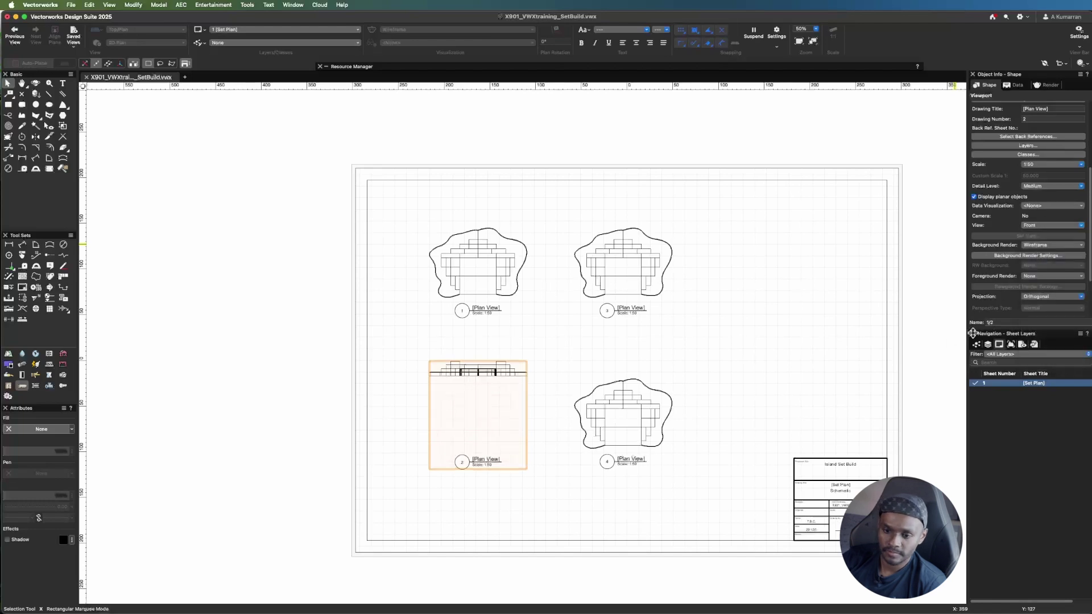
{"action": "left_click", "coordinate": [651, 276]}
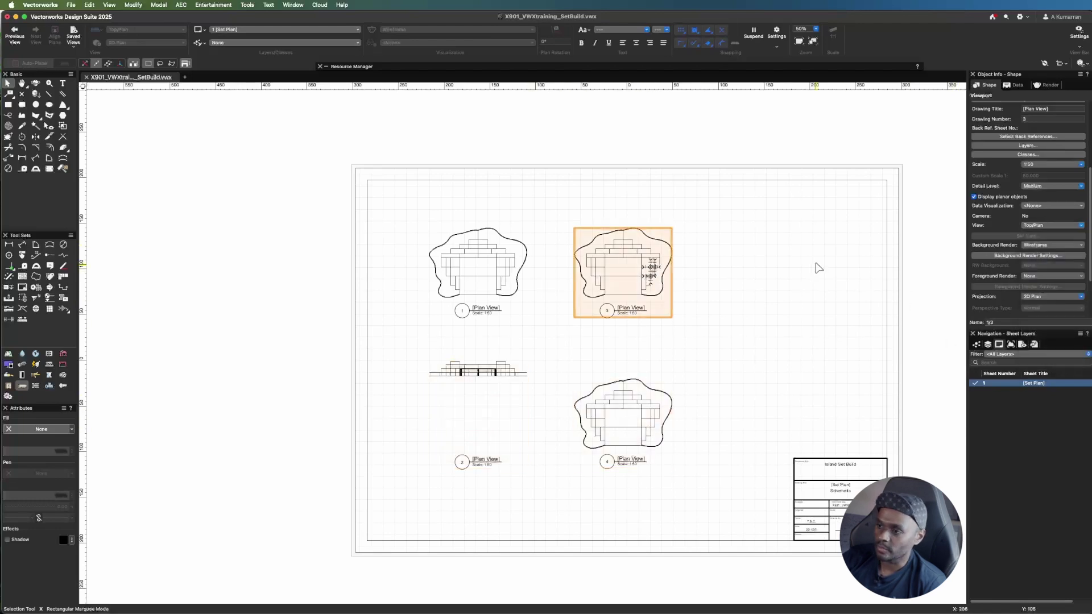
{"action": "left_click", "coordinate": [1044, 226]}
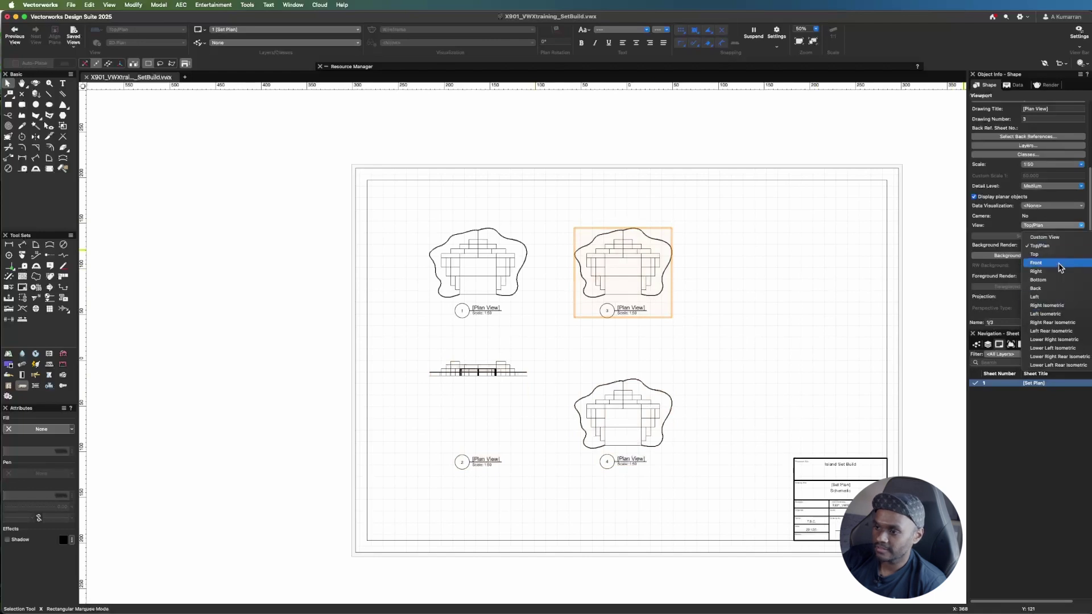
{"action": "left_click", "coordinate": [1046, 296]}
- Set the view of viewport 4 in the lower right of the grid to Left Isometric
{"action": "left_click", "coordinate": [637, 421]}
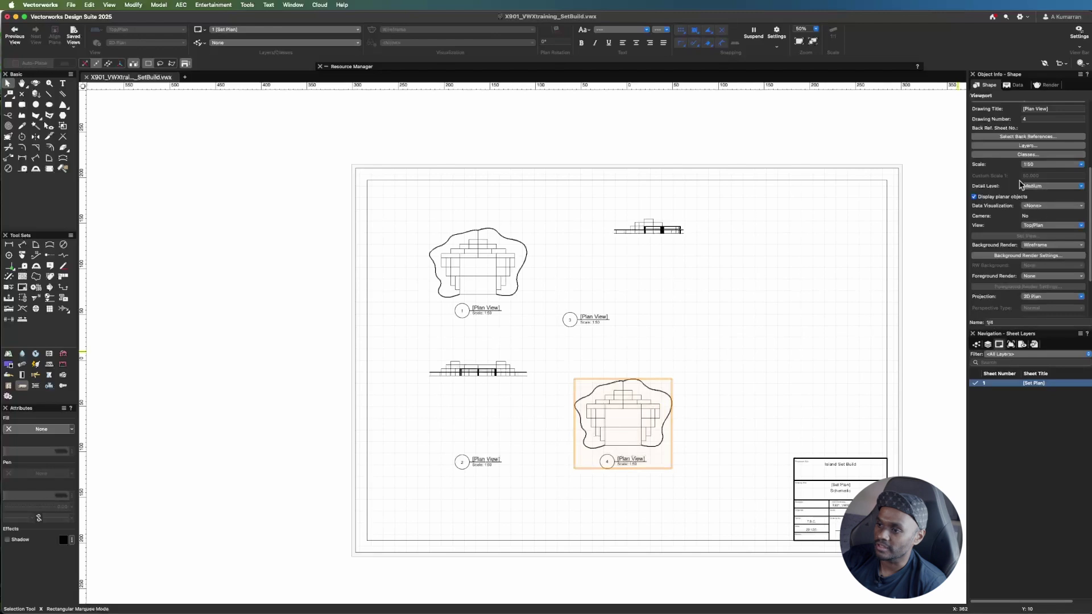
{"action": "scroll", "coordinate": [1033, 307], "scroll_direction": "down", "scroll_amount": 3}
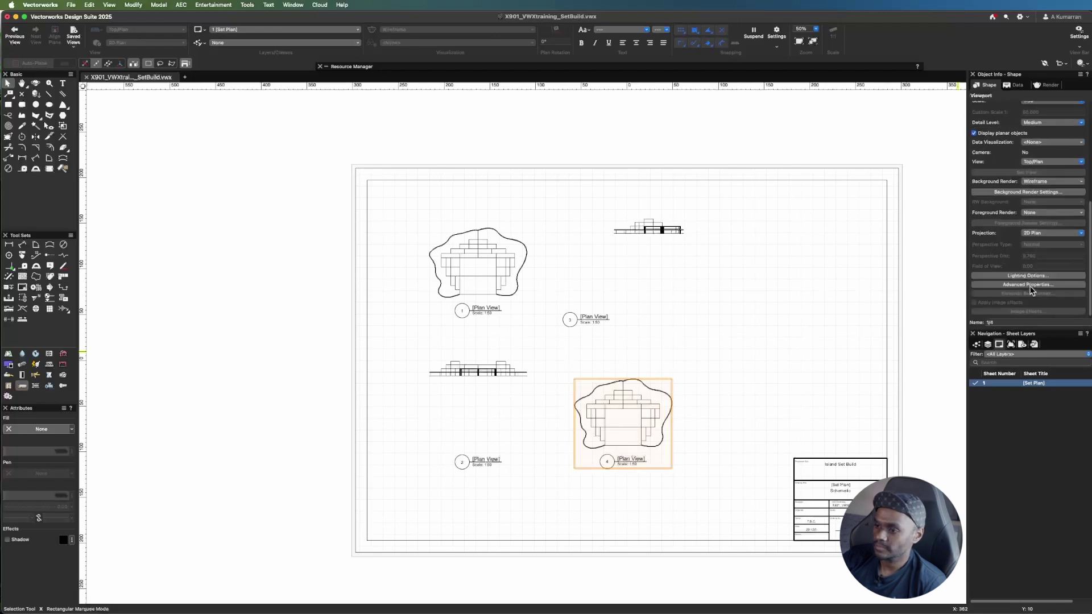
{"action": "left_click", "coordinate": [1052, 162]}
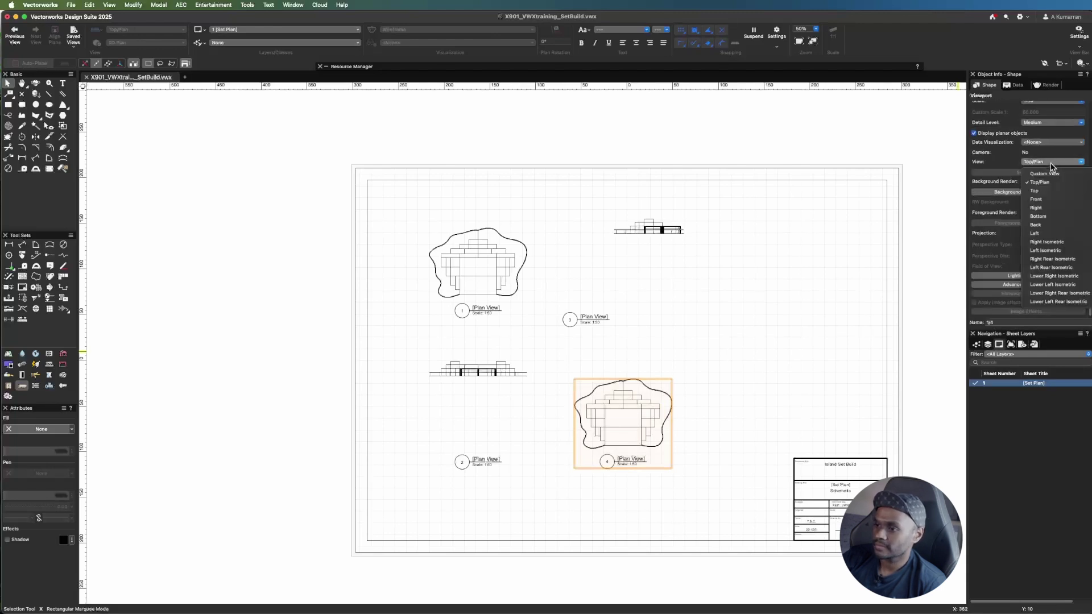
{"action": "left_click", "coordinate": [1047, 251]}
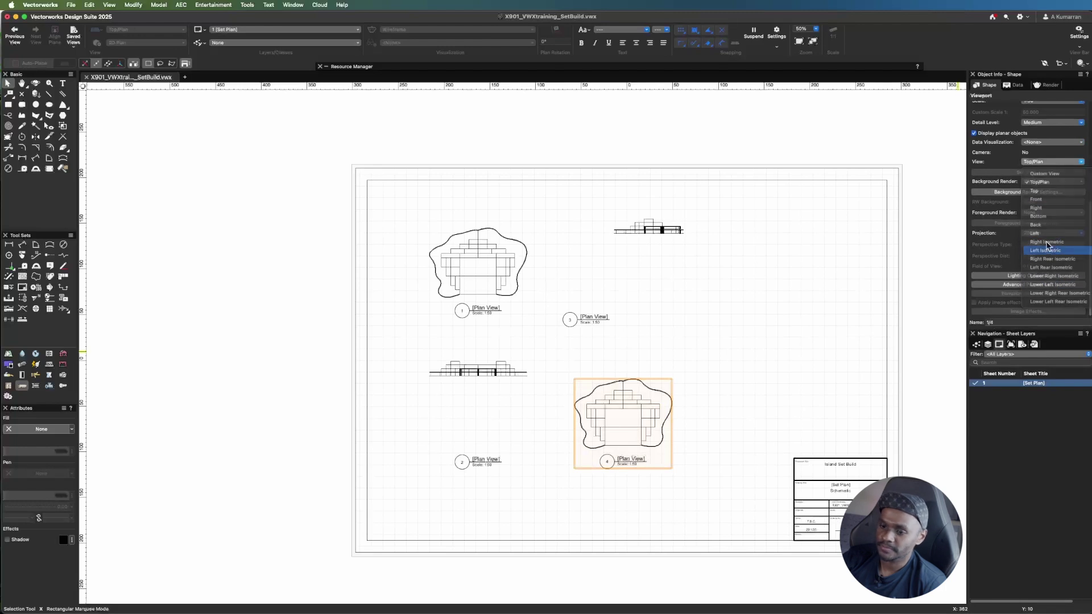
{"action": "left_click", "coordinate": [728, 445]}
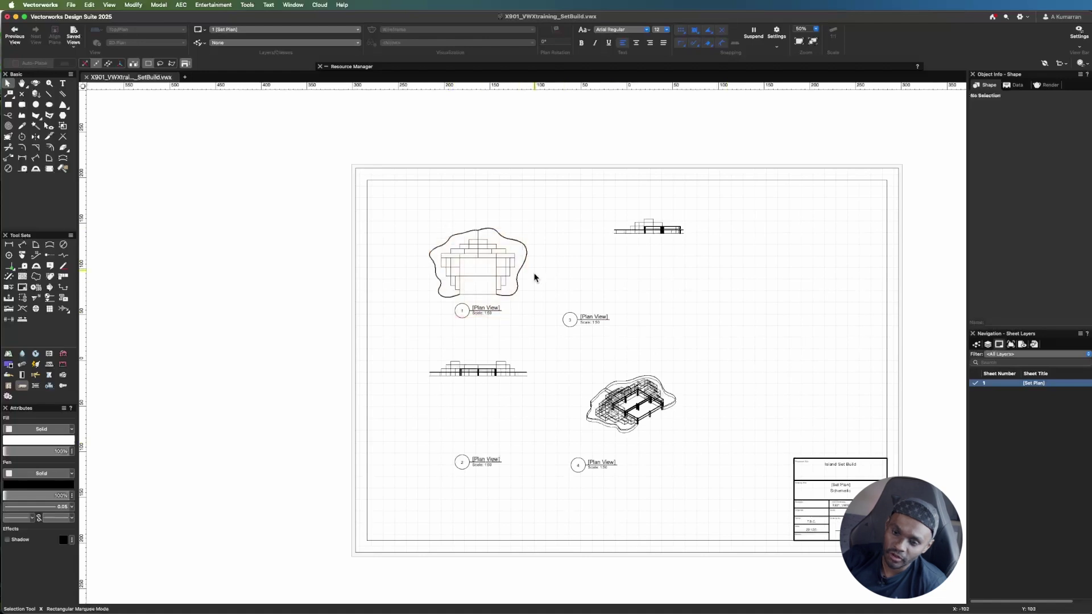
- Edit the annotations of viewport 2 and move its drawing label up to just beneath the front elevation
{"action": "left_click", "coordinate": [483, 409]}
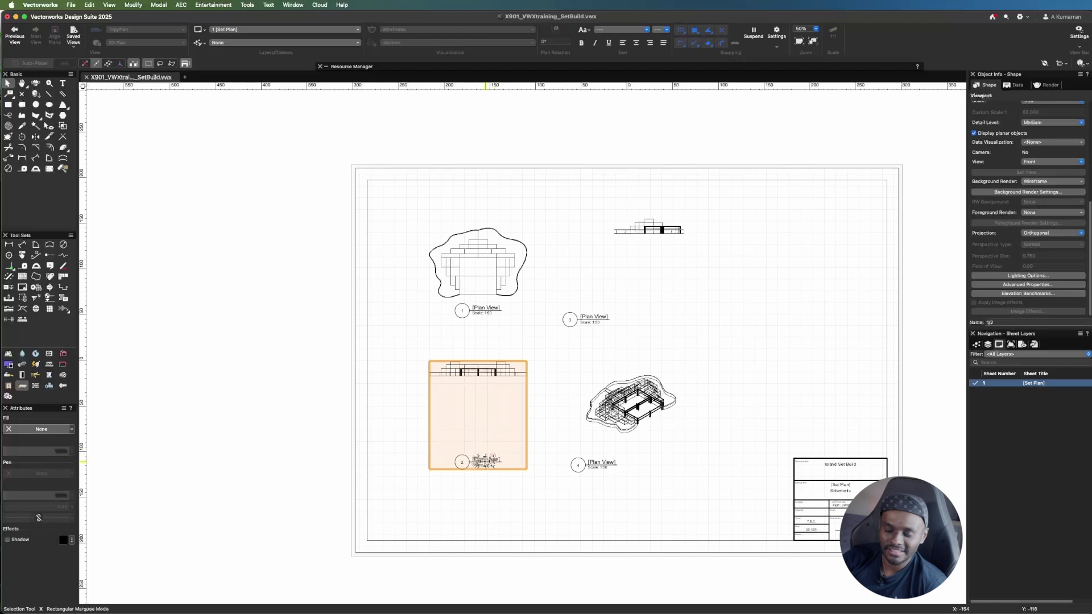
{"action": "right_click", "coordinate": [485, 457]}
{"action": "left_click", "coordinate": [541, 524]}
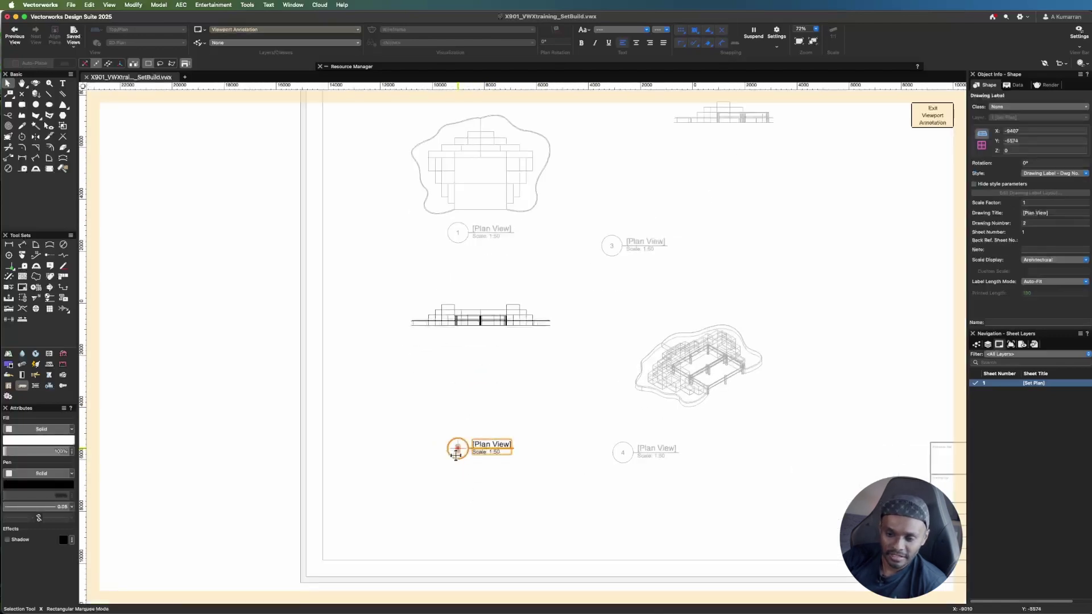
{"action": "left_click_drag", "start_coordinate": [458, 448], "coordinate": [457, 348]}
{"action": "left_click", "coordinate": [533, 456]}
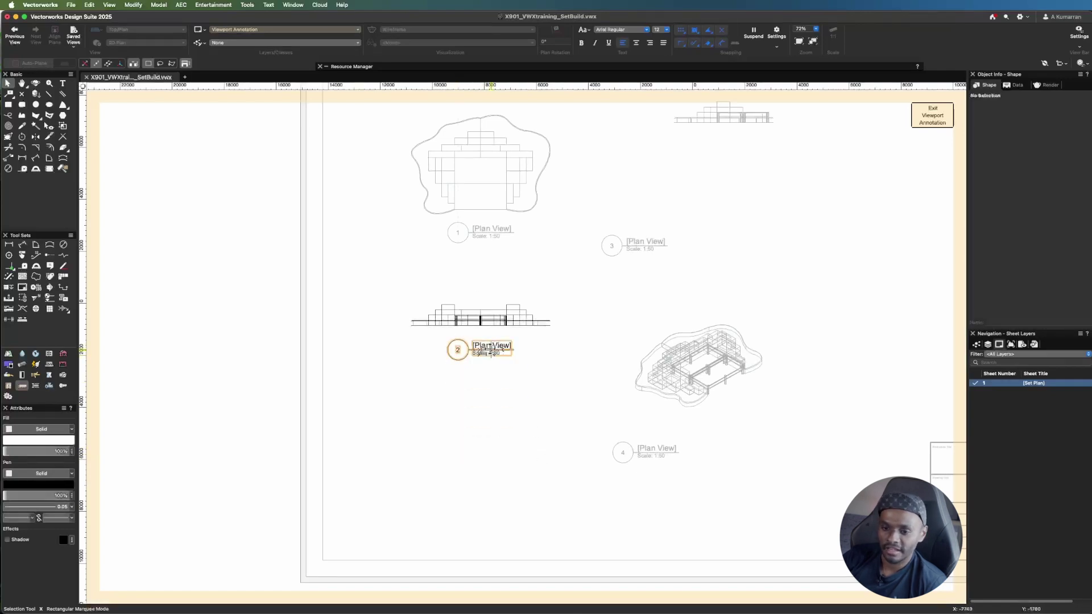
- Retitle the label of viewport 2 as [Front Elevation View], exit its annotations and move the viewport slightly down the sheet
{"action": "left_click", "coordinate": [491, 349]}
{"action": "left_click", "coordinate": [1041, 214]}
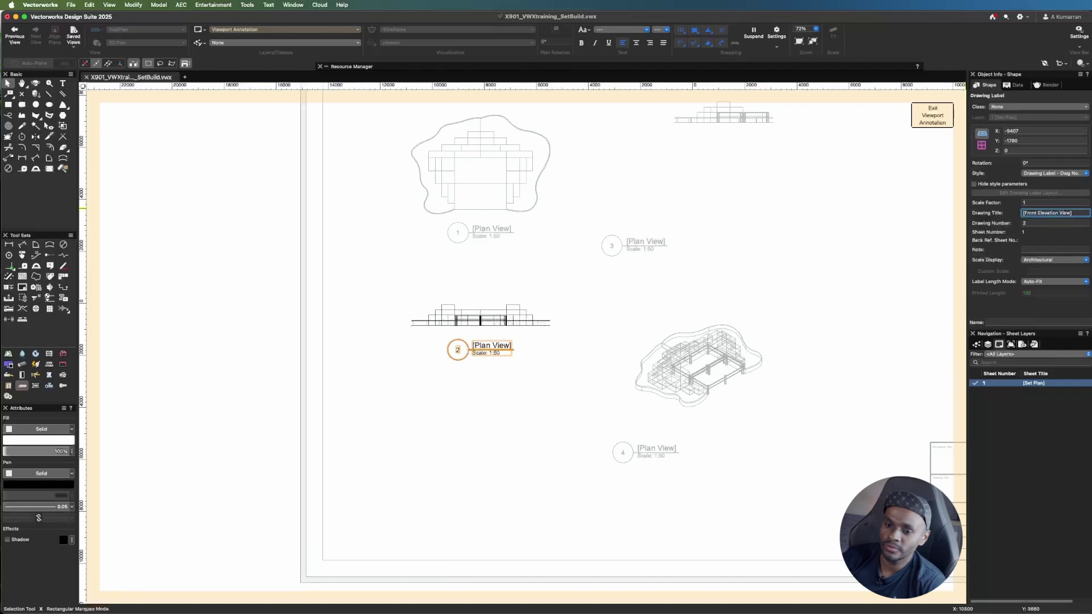
{"action": "left_click", "coordinate": [938, 123]}
{"action": "left_click_drag", "start_coordinate": [481, 370], "coordinate": [476, 410]}
- In the annotations of viewport 3, retitle the drawing label [Right Elevation View] and move it directly beneath the elevation
{"action": "left_click", "coordinate": [648, 233]}
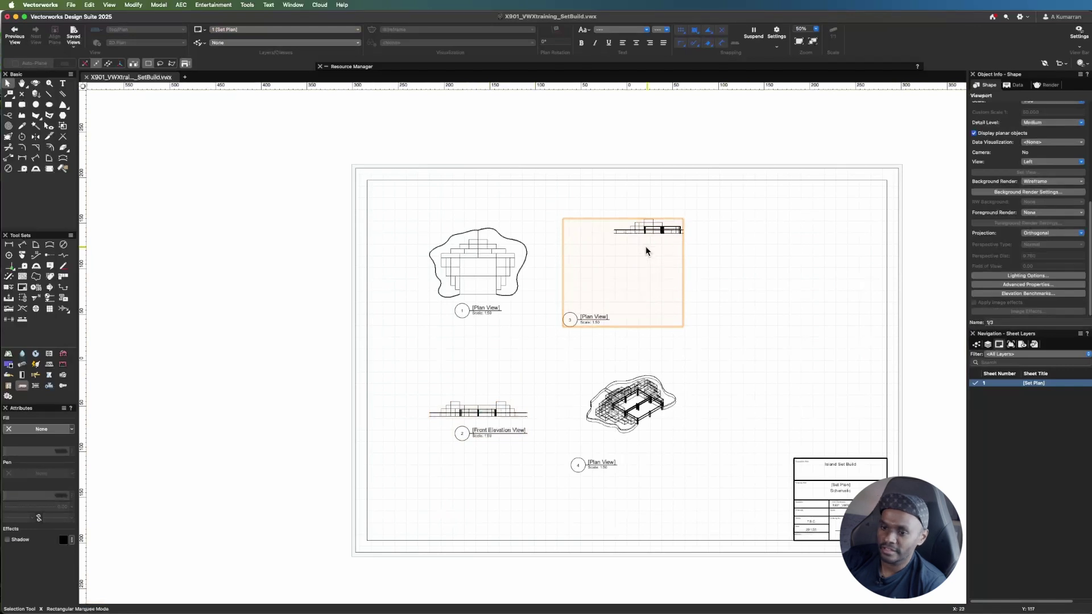
{"action": "right_click", "coordinate": [656, 233]}
{"action": "left_click", "coordinate": [696, 521]}
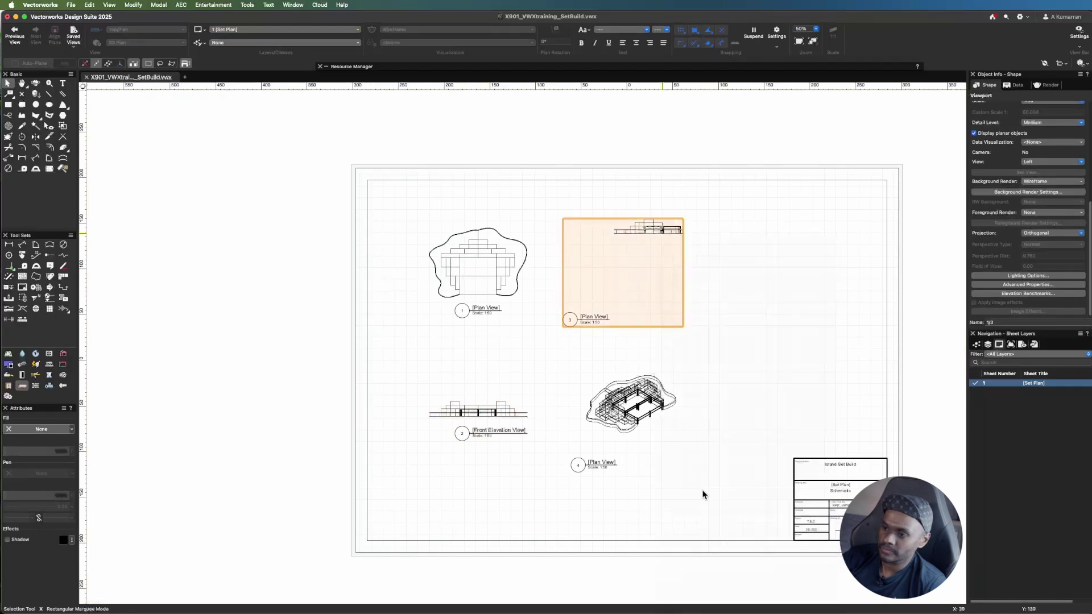
{"action": "left_click", "coordinate": [1041, 213]}
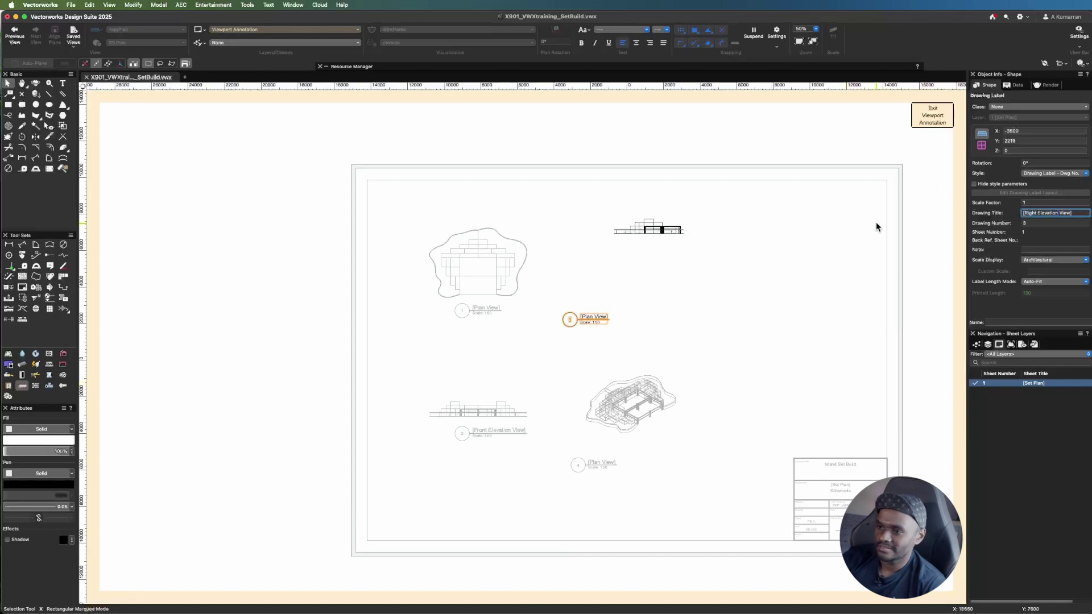
{"action": "left_click", "coordinate": [860, 247]}
{"action": "mouse_move", "coordinate": [570, 319]}
{"action": "left_mouse_down"}
{"action": "mouse_move", "coordinate": [617, 260]}
{"action": "mouse_move", "coordinate": [612, 247]}
{"action": "left_mouse_up"}
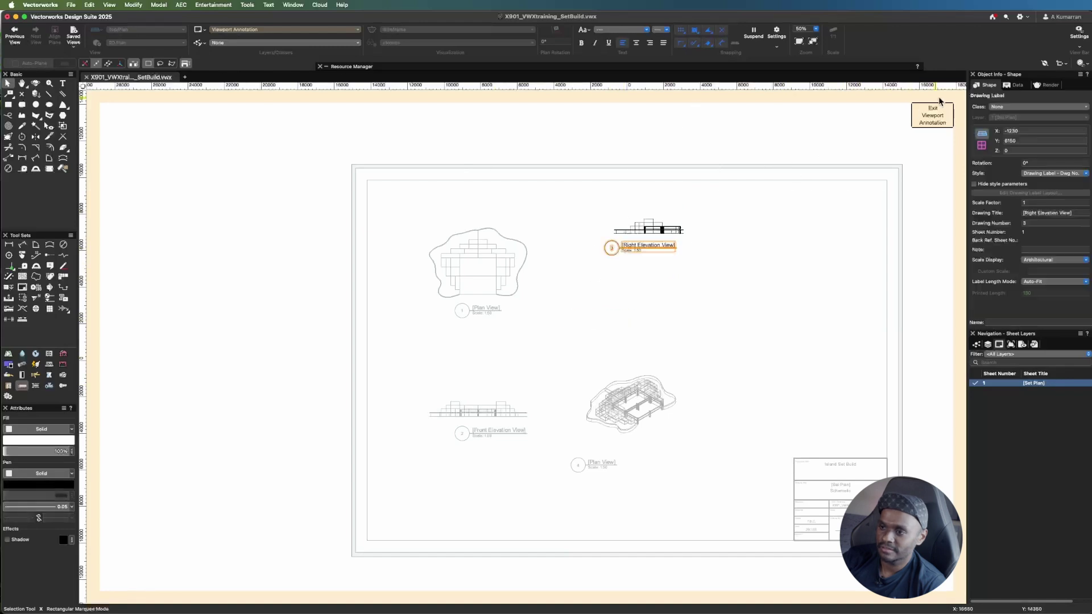
- Exit the annotations of viewport 3
{"action": "left_click", "coordinate": [933, 115]}
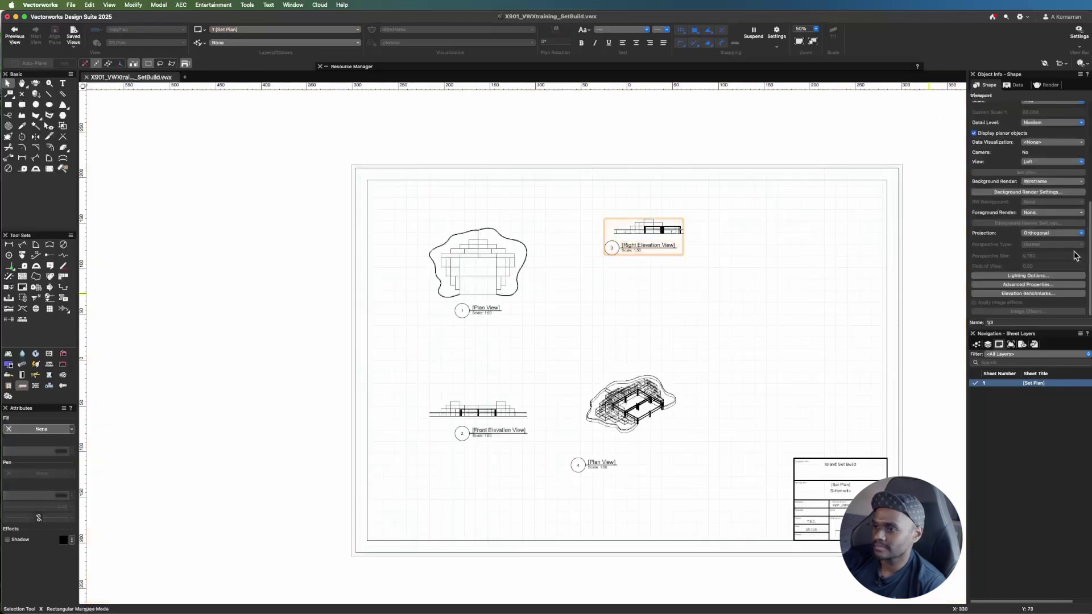
{"action": "scroll", "coordinate": [618, 221], "scroll_direction": "up", "scroll_amount": 3}
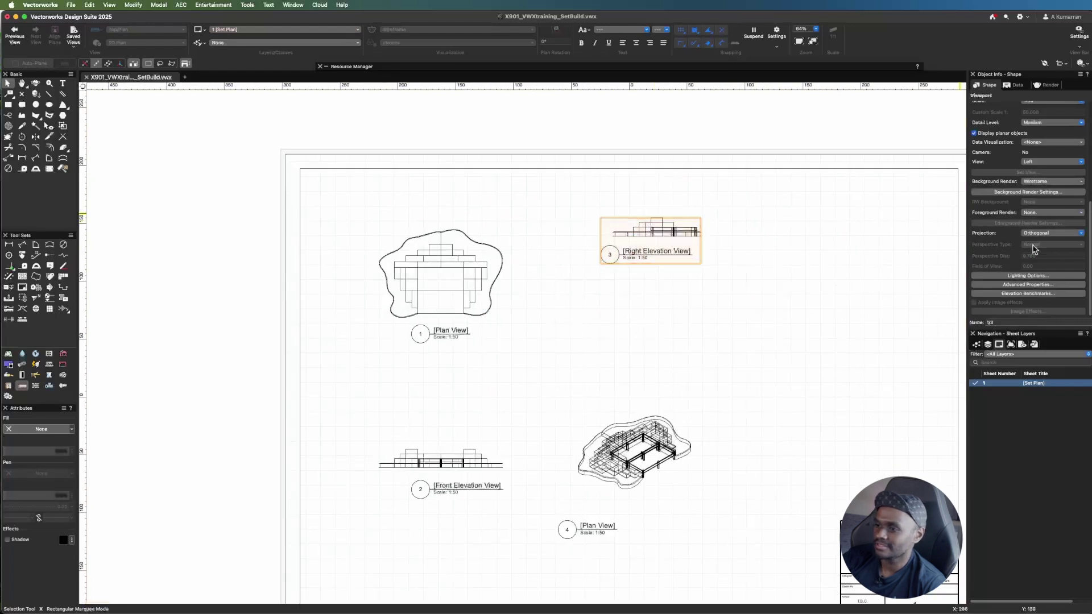
{"action": "scroll", "coordinate": [1034, 277], "scroll_direction": "up", "scroll_amount": 5}
{"action": "scroll", "coordinate": [1029, 259], "scroll_direction": "down", "scroll_amount": 5}
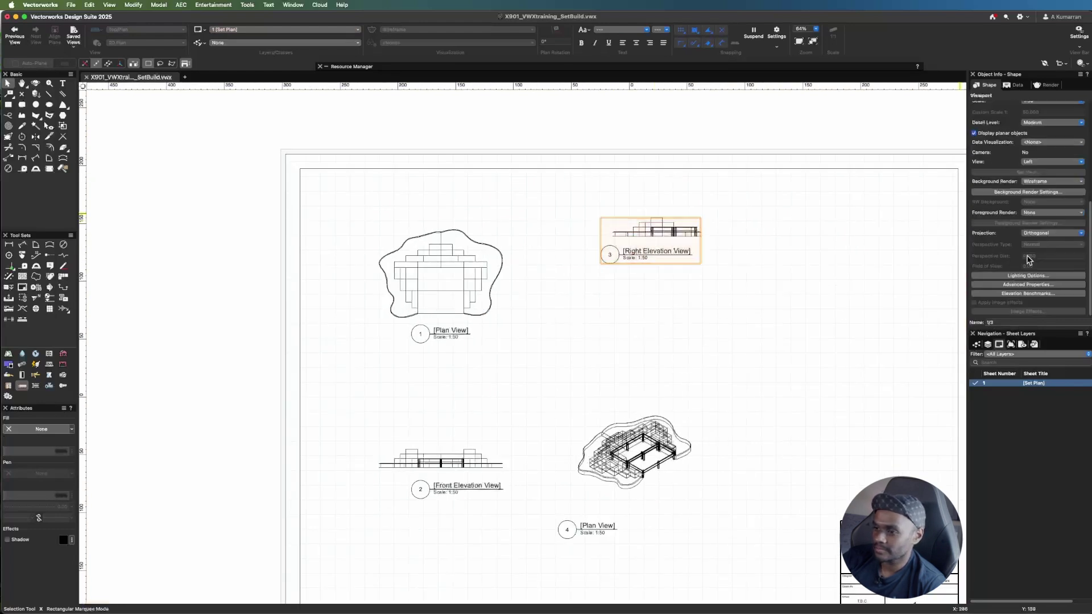
- Retitle the drawing label of viewport 3 as [Left Elevation View], exit its annotations and move the viewport down beside the plan view
{"action": "right_click", "coordinate": [661, 242]}
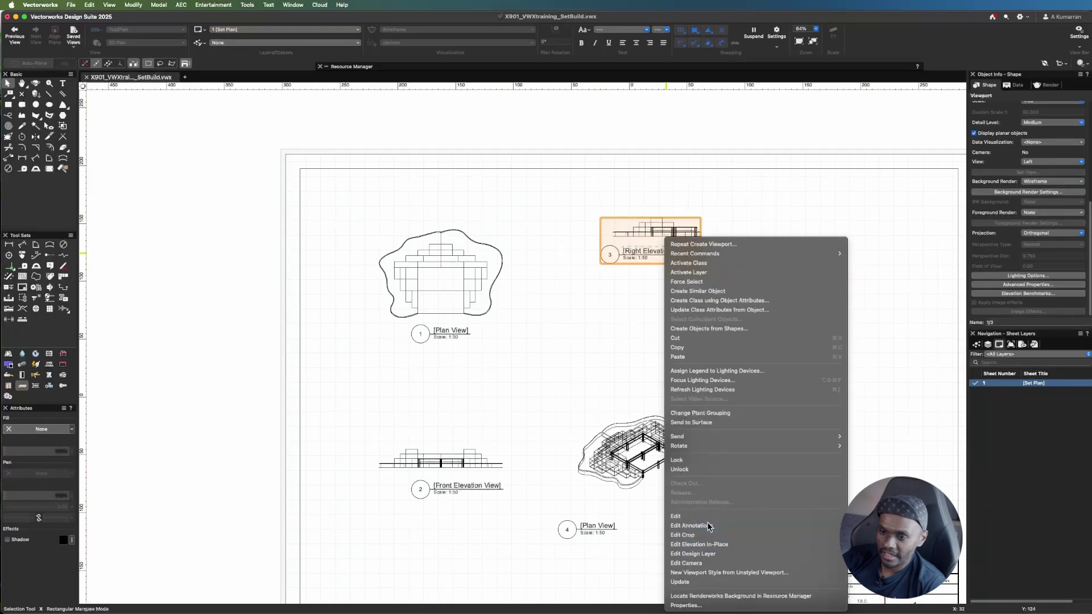
{"action": "left_click", "coordinate": [705, 526]}
{"action": "left_click", "coordinate": [1035, 213]}
{"action": "key", "text": "BackSpace"}
{"action": "key", "text": "BackSpace"}
{"action": "key", "text": "BackSpace"}
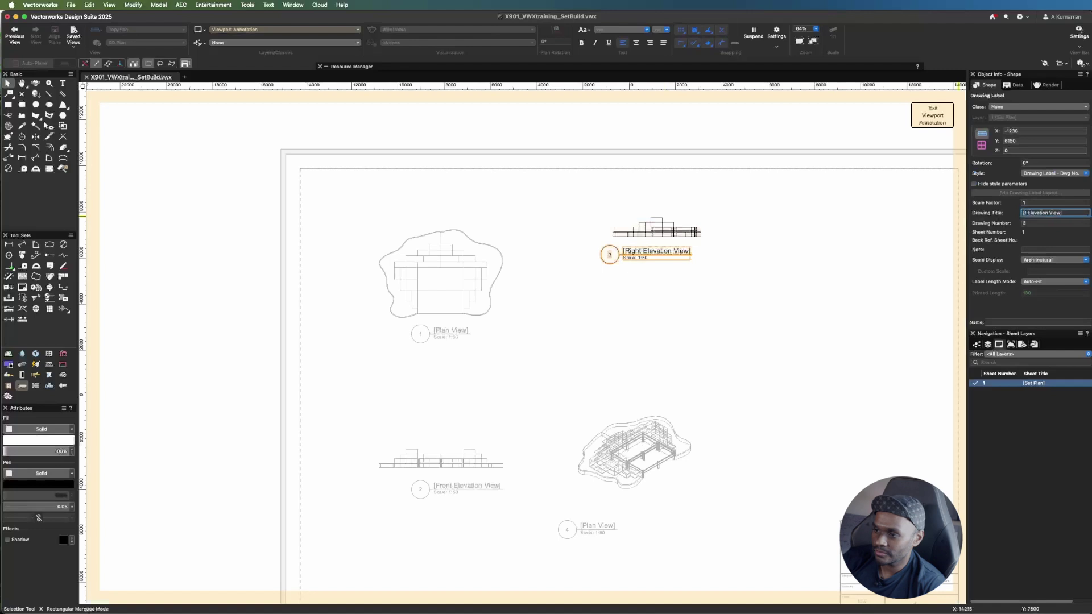
{"action": "type", "text": "Left"}
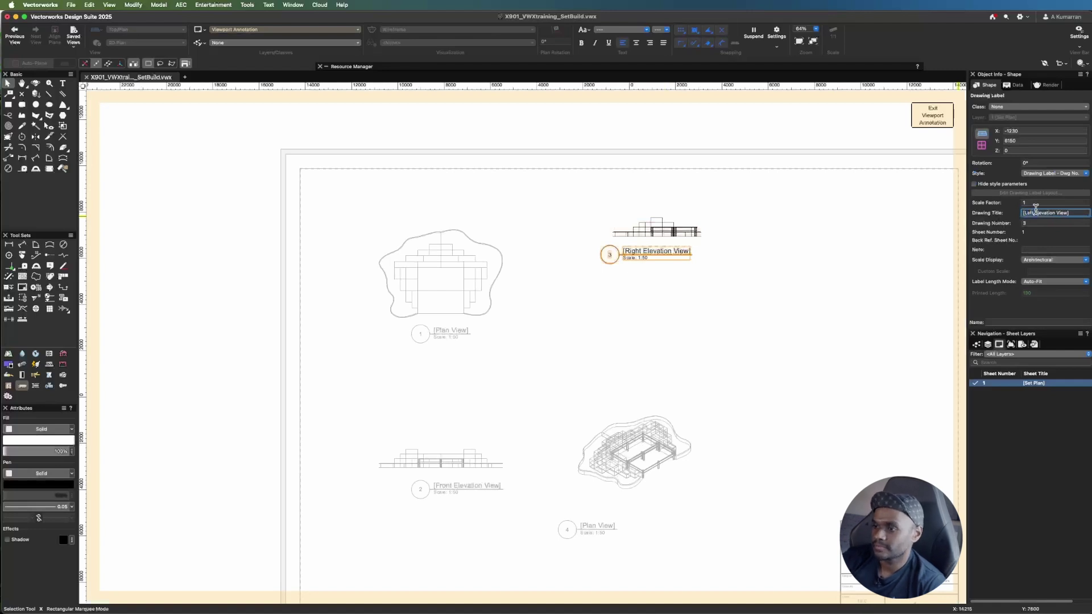
{"action": "left_click", "coordinate": [934, 119]}
{"action": "mouse_move", "coordinate": [659, 233]}
{"action": "left_mouse_down"}
{"action": "mouse_move", "coordinate": [600, 293]}
{"action": "mouse_move", "coordinate": [602, 280]}
{"action": "left_mouse_up"}
{"action": "left_click", "coordinate": [766, 339]}
- In the annotations of viewport 4, retitle the drawing label [Front Left ISO View], then exit the annotations
{"action": "left_click", "coordinate": [636, 448]}
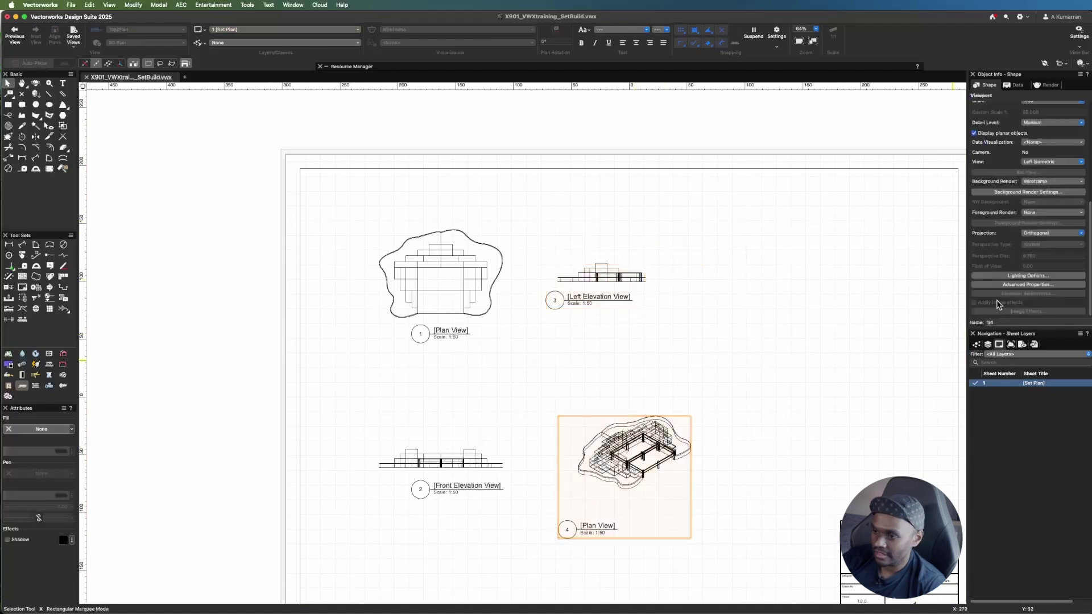
{"action": "right_click", "coordinate": [626, 498]}
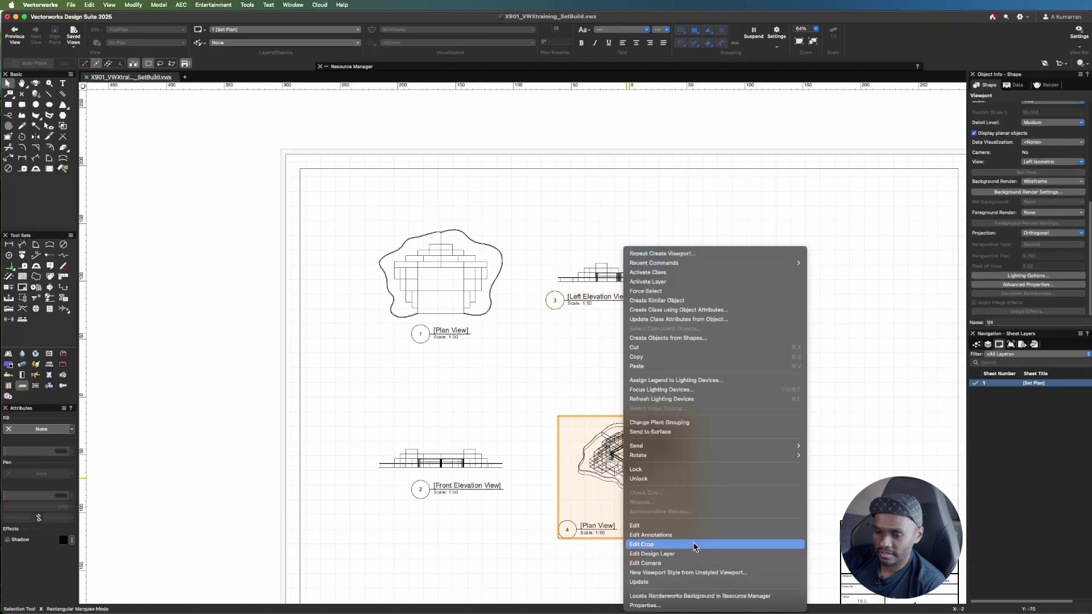
{"action": "left_click", "coordinate": [728, 536]}
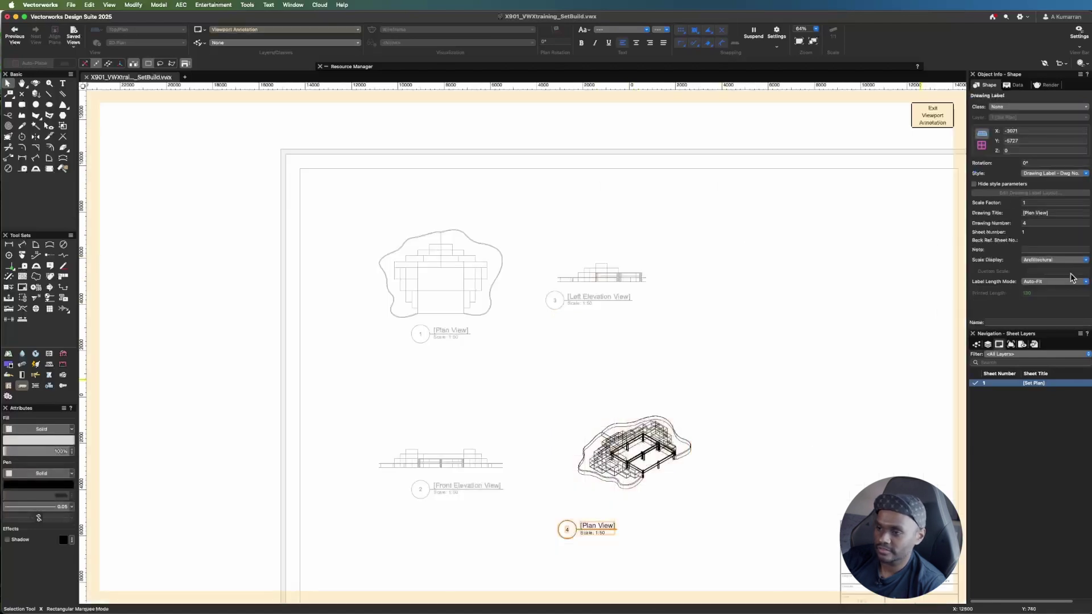
{"action": "left_click", "coordinate": [1034, 213]}
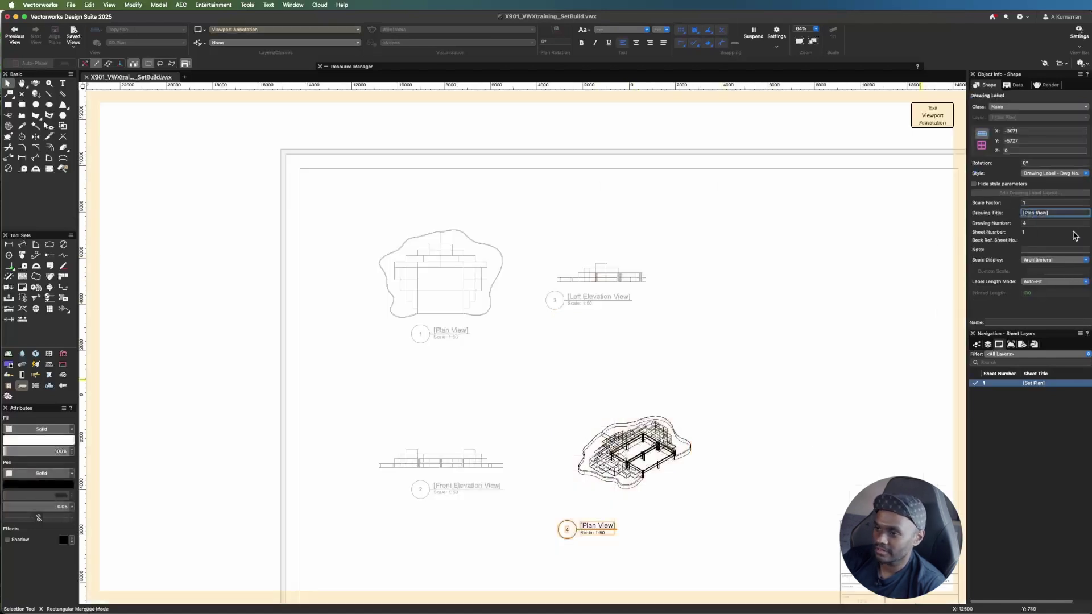
{"action": "type", "text": "Front Left"}
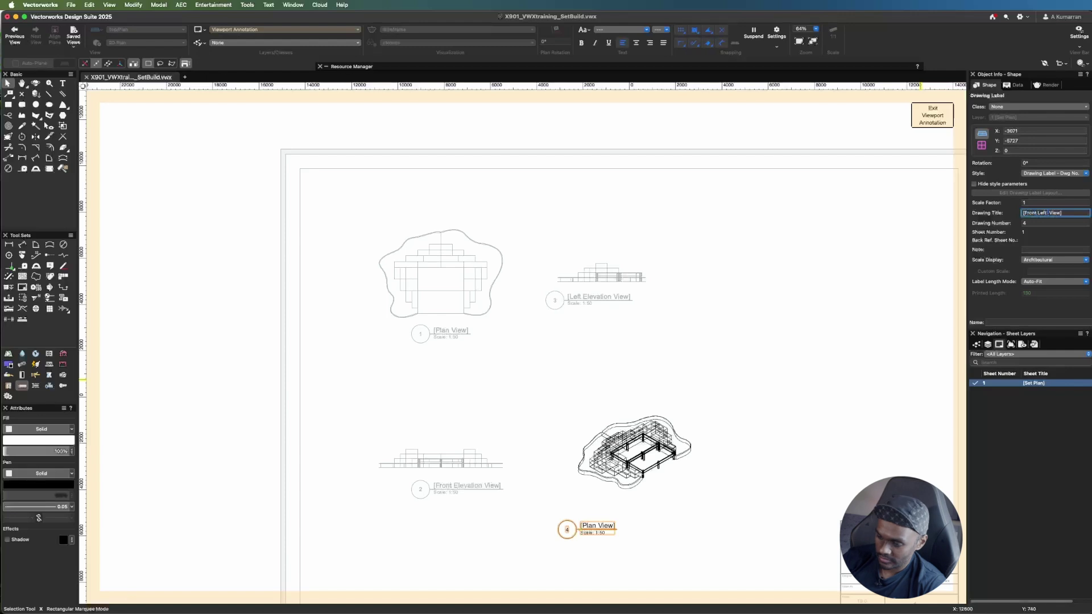
{"action": "key", "text": "Return"}
{"action": "left_click", "coordinate": [933, 115]}
{"action": "left_click", "coordinate": [735, 350]}
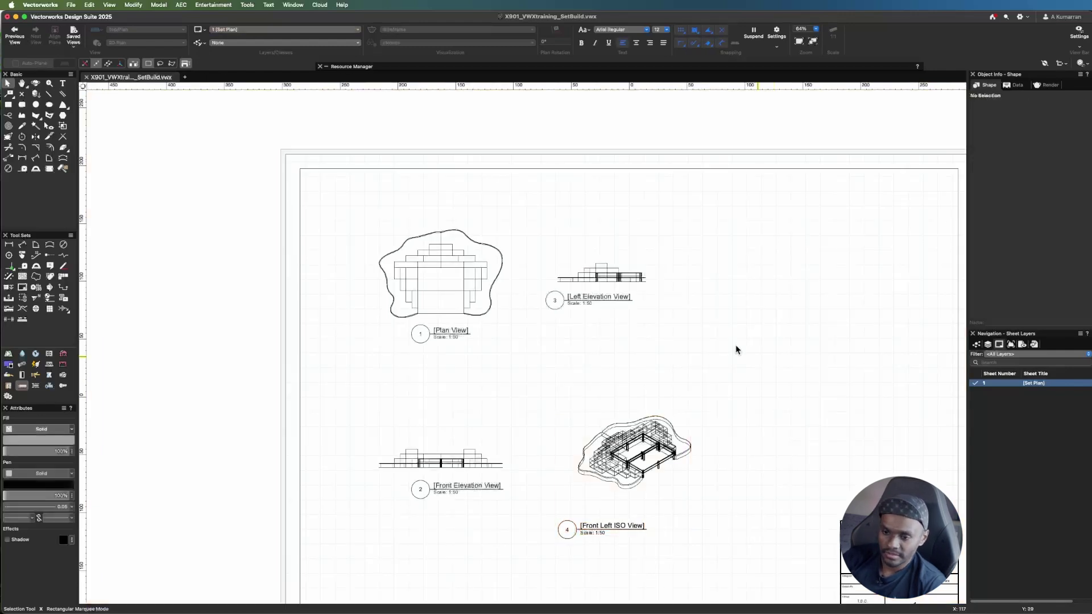
- Rearrange all four viewports into a two-by-two grid closer to the upper-left corner of the sheet
{"action": "scroll", "coordinate": [659, 320], "scroll_direction": "down", "scroll_amount": 2}
{"action": "left_click_drag", "start_coordinate": [522, 283], "coordinate": [498, 266]}
{"action": "left_click_drag", "start_coordinate": [539, 431], "coordinate": [466, 403]}
{"action": "left_click", "coordinate": [617, 267]}
{"action": "left_click_drag", "start_coordinate": [621, 293], "coordinate": [619, 270]}
{"action": "left_click_drag", "start_coordinate": [649, 442], "coordinate": [613, 372]}
{"action": "scroll", "coordinate": [495, 342], "scroll_direction": "up", "scroll_amount": 4}
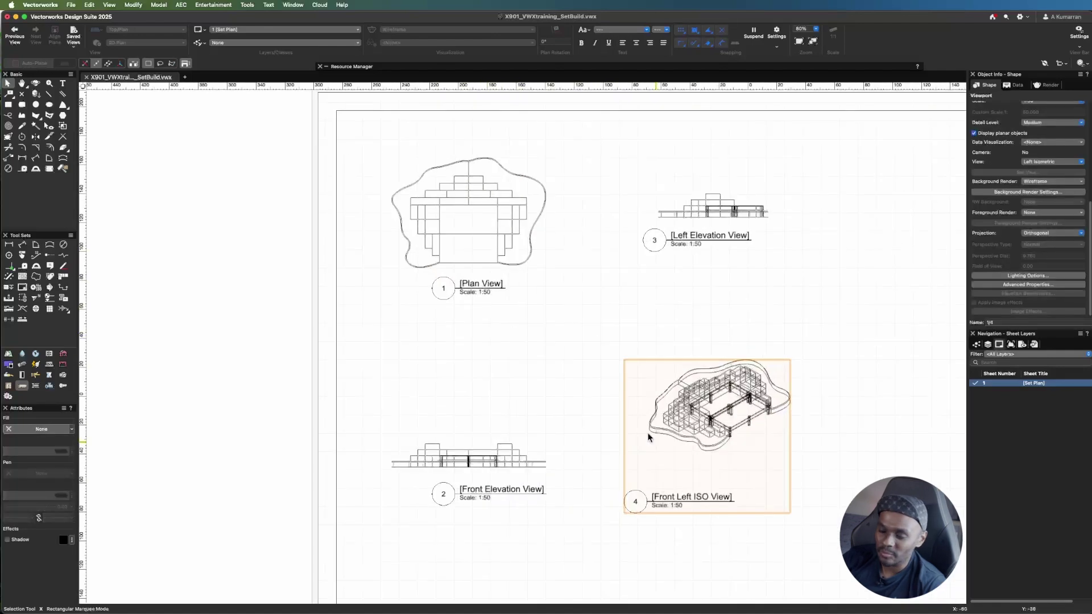
{"action": "scroll", "coordinate": [446, 308], "scroll_direction": "down", "scroll_amount": 2}
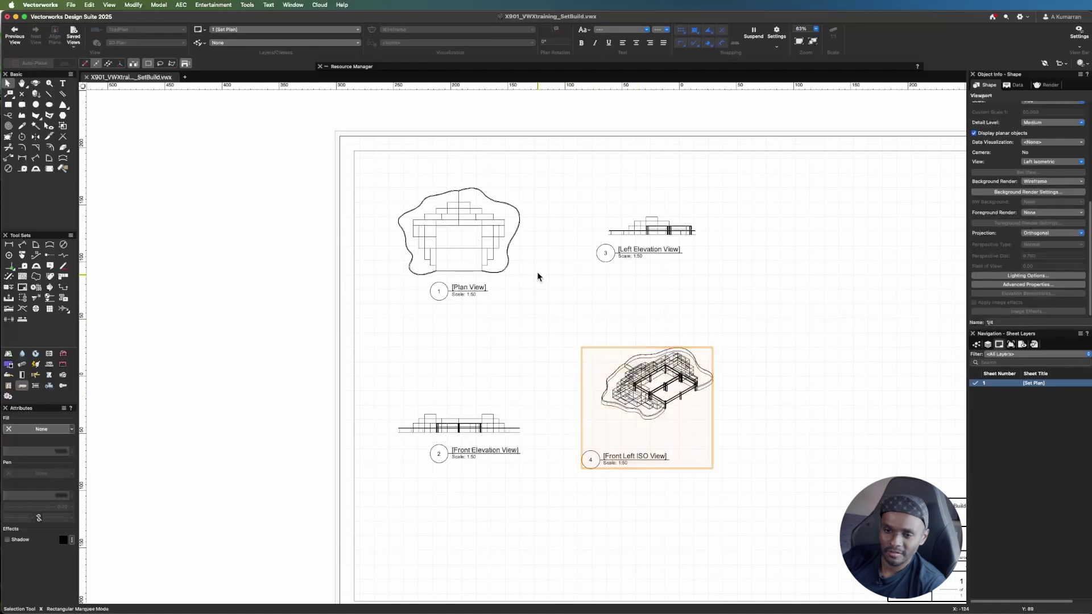
- Set the scale of the plan viewport to 1:25
{"action": "left_click", "coordinate": [497, 249]}
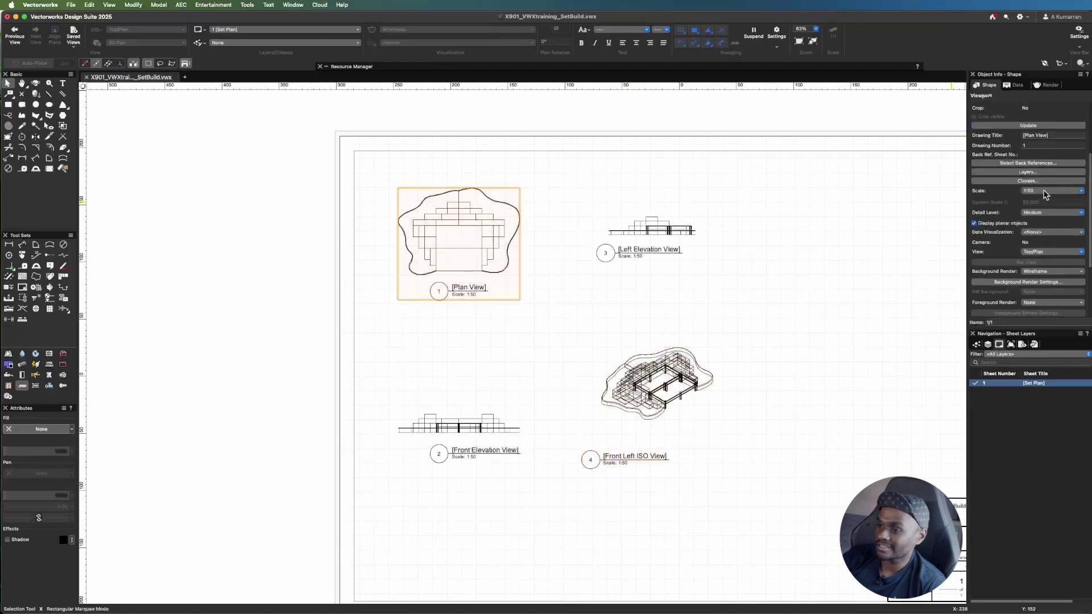
{"action": "left_click", "coordinate": [1049, 192]}
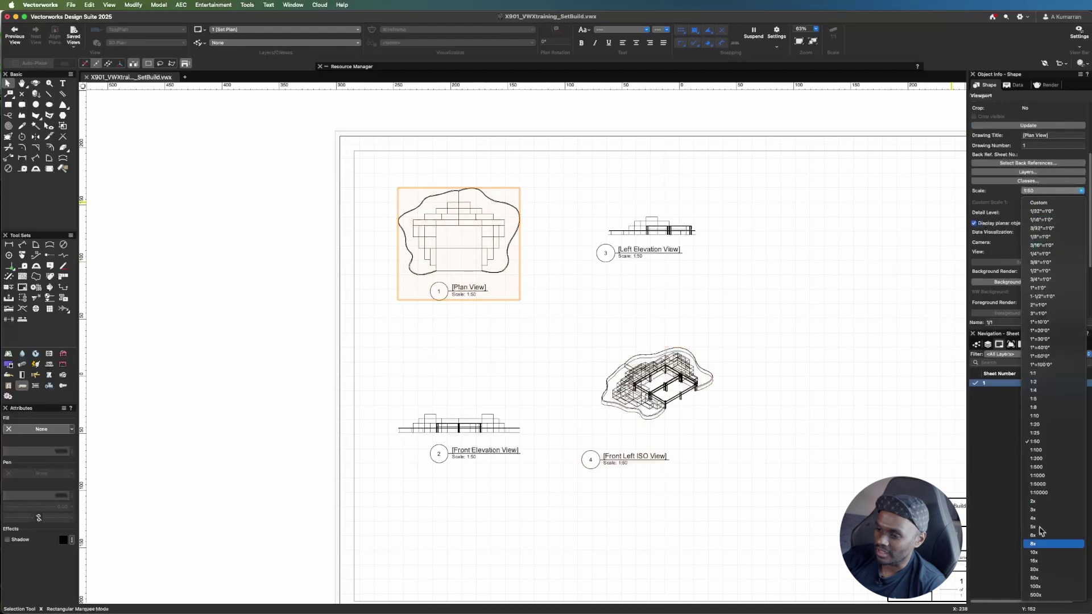
{"action": "left_click", "coordinate": [1037, 433]}
{"action": "scroll", "coordinate": [824, 381], "scroll_direction": "down", "scroll_amount": 4}
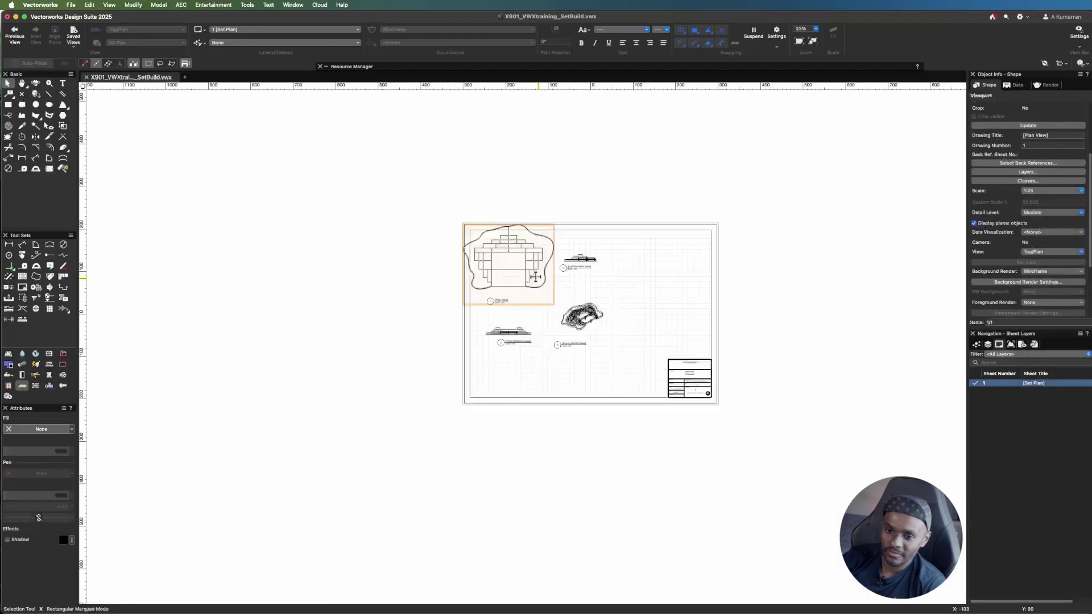
{"action": "scroll", "coordinate": [543, 264], "scroll_direction": "up", "scroll_amount": 3}
- Set the scale of the left elevation viewport to 1:25 and move it to the upper-right area of the sheet
{"action": "left_click", "coordinate": [668, 245]}
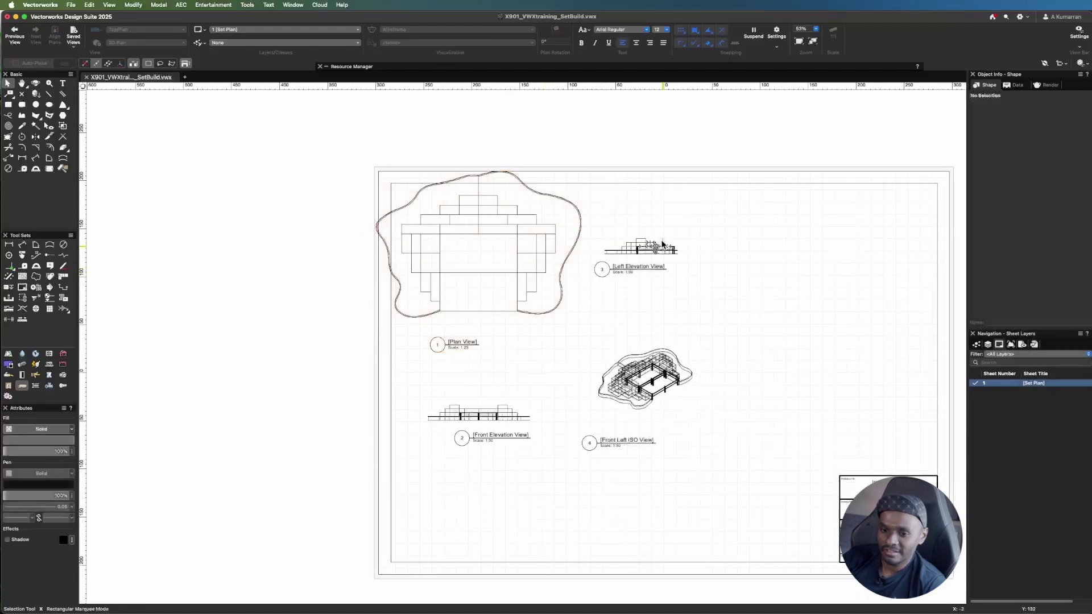
{"action": "left_click", "coordinate": [635, 243]}
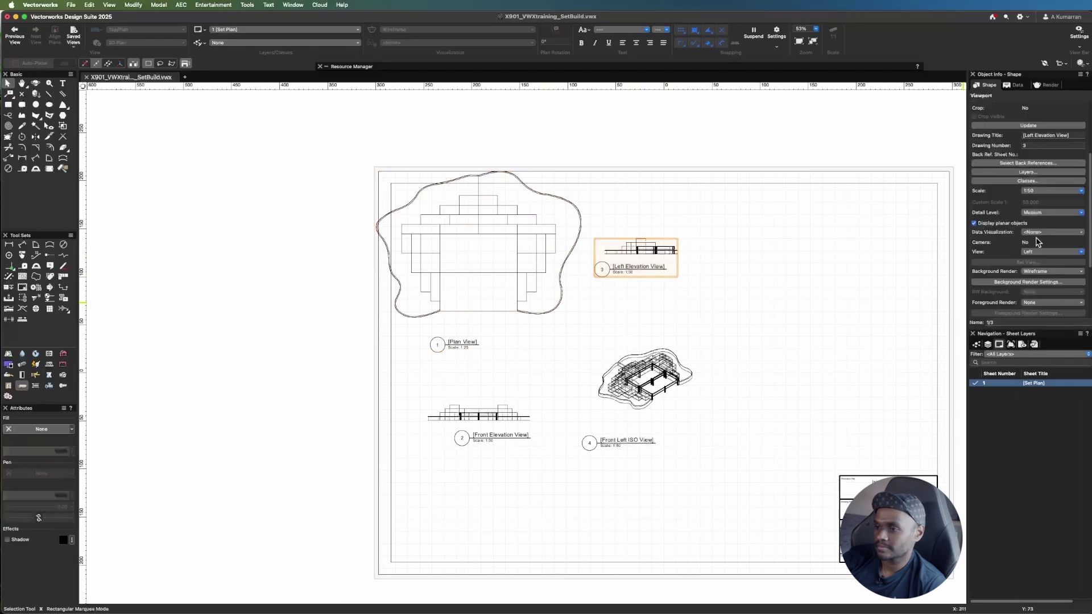
{"action": "scroll", "coordinate": [1037, 241], "scroll_direction": "down", "scroll_amount": 1}
{"action": "left_click", "coordinate": [1065, 187]}
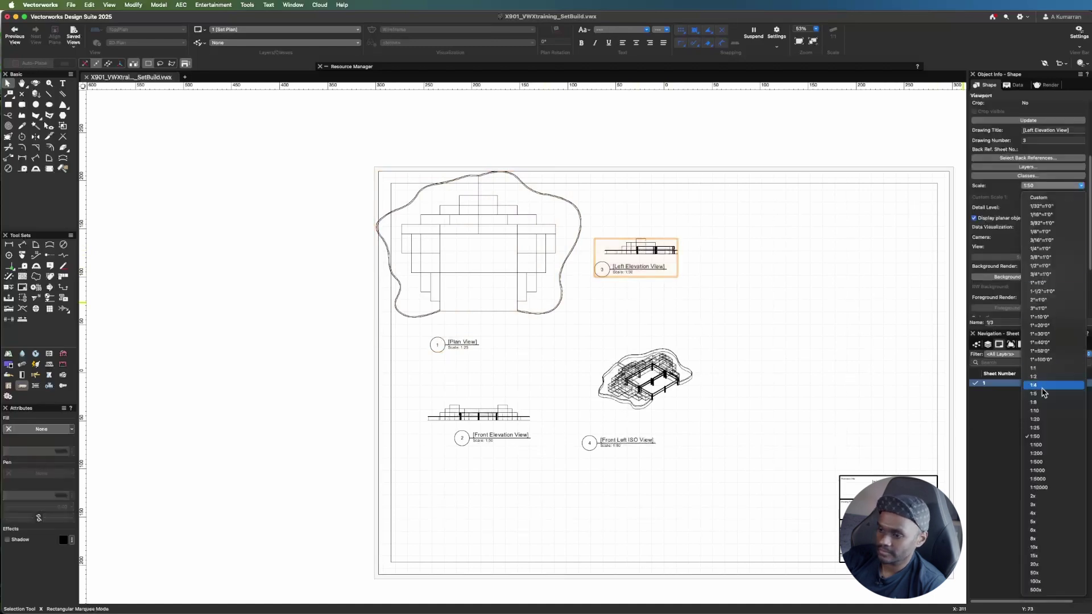
{"action": "left_click", "coordinate": [1054, 430]}
{"action": "left_click_drag", "start_coordinate": [624, 285], "coordinate": [810, 269]}
- Move the isometric viewport to the lower-right area of the sheet above the title block and set its scale to 1:25
{"action": "left_click_drag", "start_coordinate": [637, 395], "coordinate": [758, 431]}
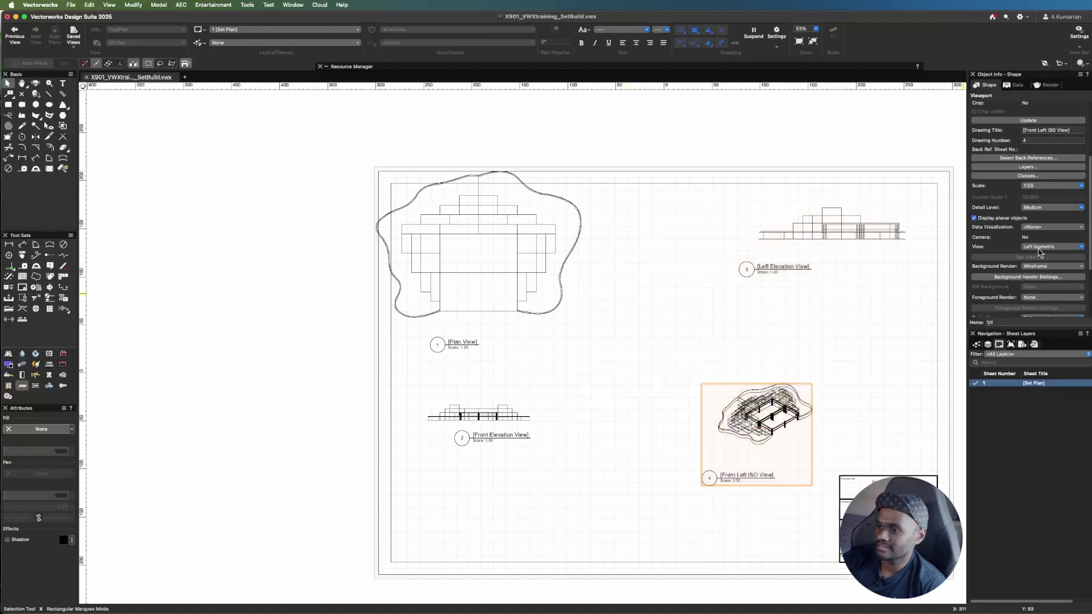
{"action": "left_click", "coordinate": [1049, 186]}
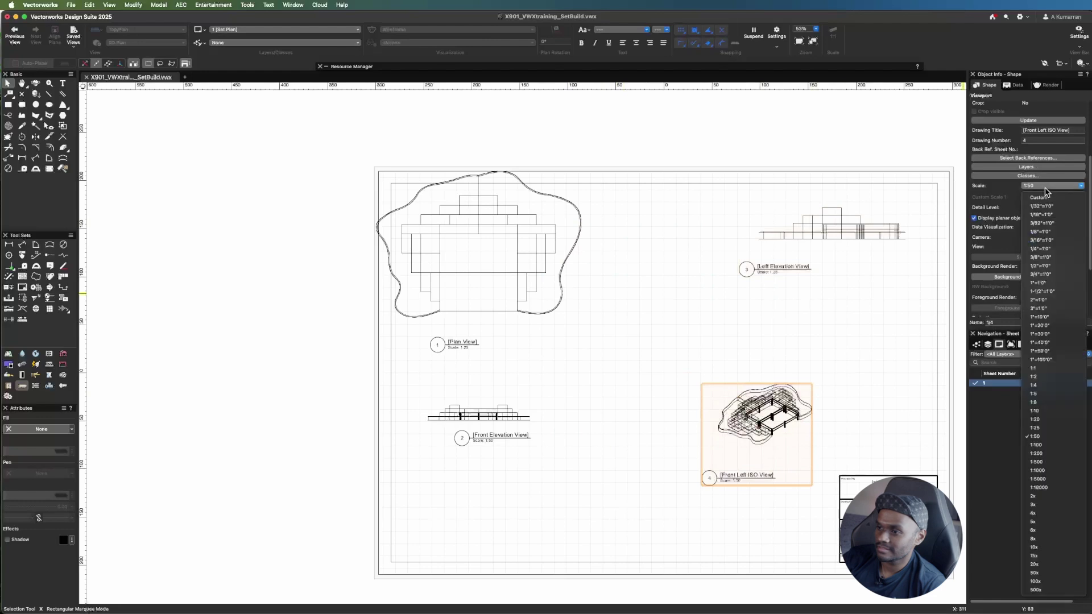
{"action": "left_click", "coordinate": [1035, 428]}
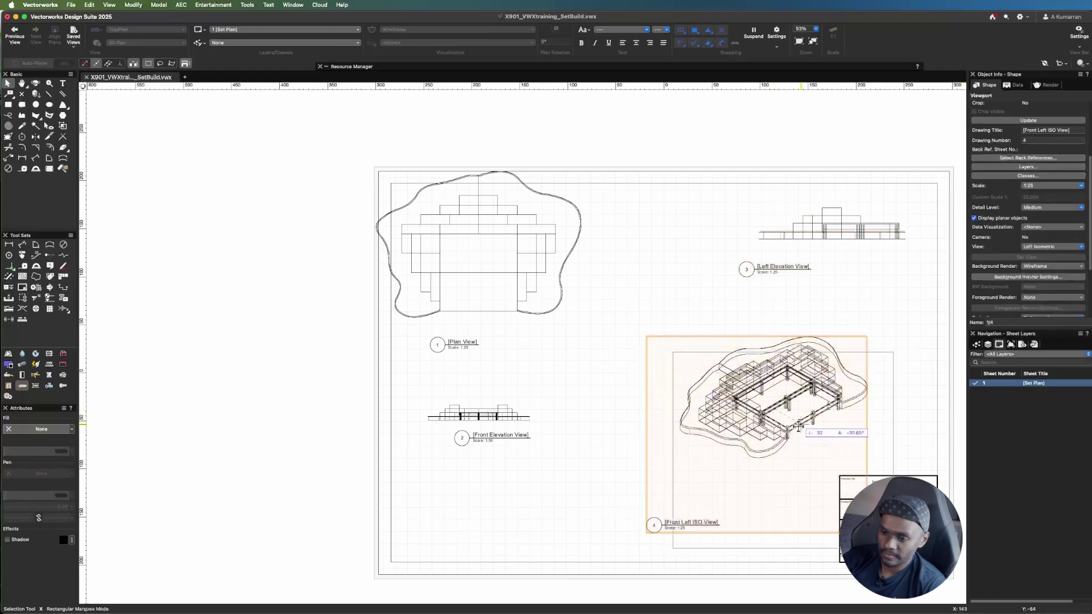
- Set the scale of the front elevation viewport to 1:25 and move it down to the lower-left area of the sheet
{"action": "left_click", "coordinate": [492, 436]}
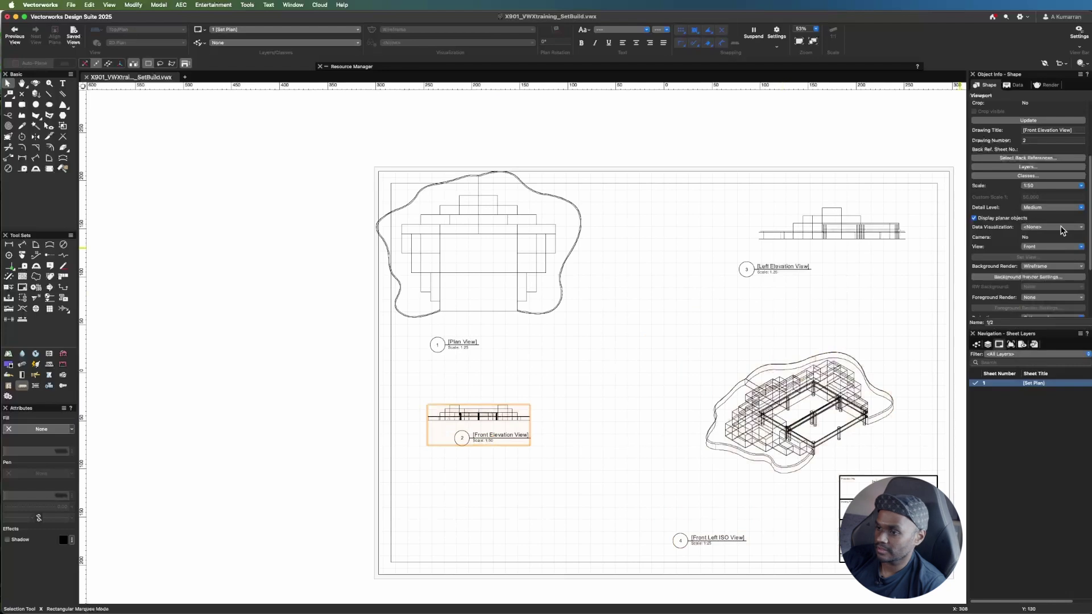
{"action": "left_click", "coordinate": [1032, 187]}
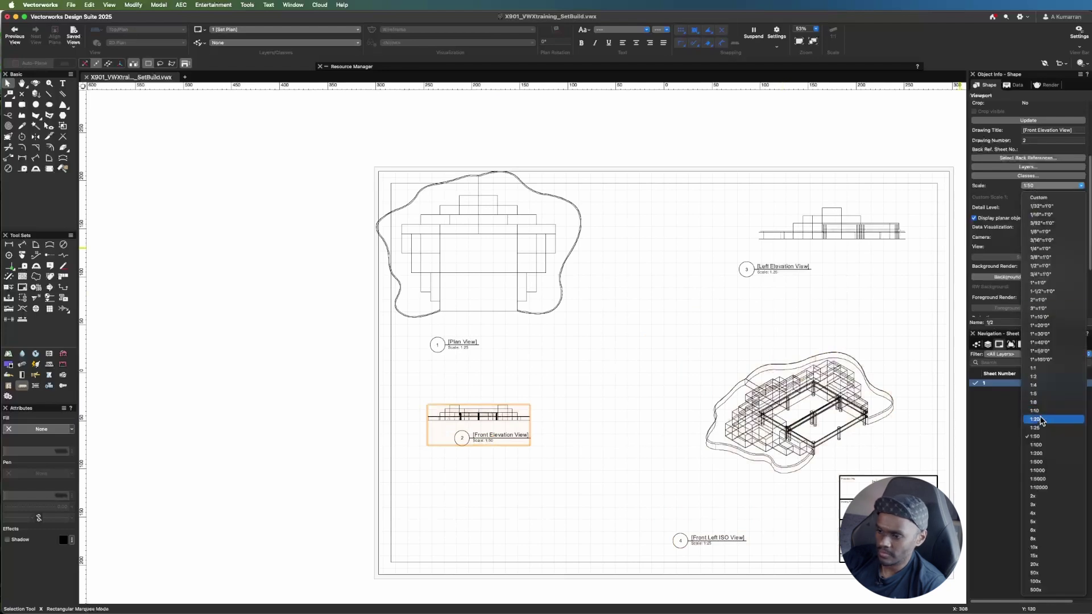
{"action": "key", "text": "Return"}
{"action": "mouse_move", "coordinate": [486, 421]}
{"action": "left_mouse_down"}
{"action": "mouse_move", "coordinate": [553, 499]}
{"action": "mouse_move", "coordinate": [511, 493]}
{"action": "mouse_move", "coordinate": [530, 497]}
{"action": "left_mouse_up"}
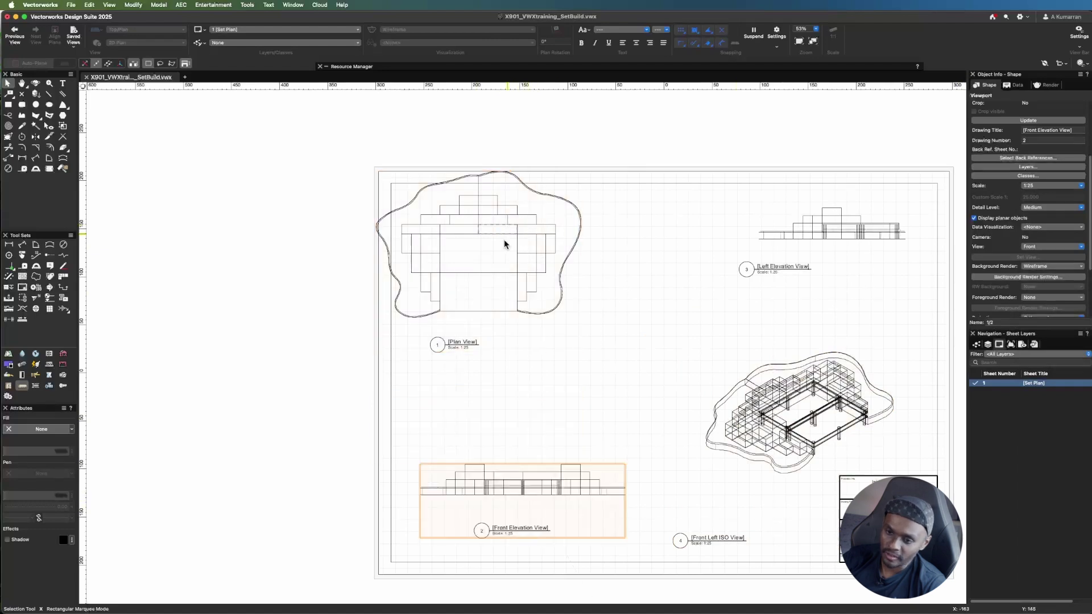
- Move the plan viewport down and to the right so it sits fully inside the sheet's drawing border
{"action": "left_click", "coordinate": [556, 287]}
{"action": "mouse_move", "coordinate": [516, 247]}
{"action": "left_mouse_down"}
{"action": "mouse_move", "coordinate": [578, 304]}
{"action": "mouse_move", "coordinate": [575, 293]}
{"action": "left_mouse_up"}
{"action": "left_click", "coordinate": [605, 446]}
{"action": "scroll", "coordinate": [353, 326], "scroll_direction": "down", "scroll_amount": 3}
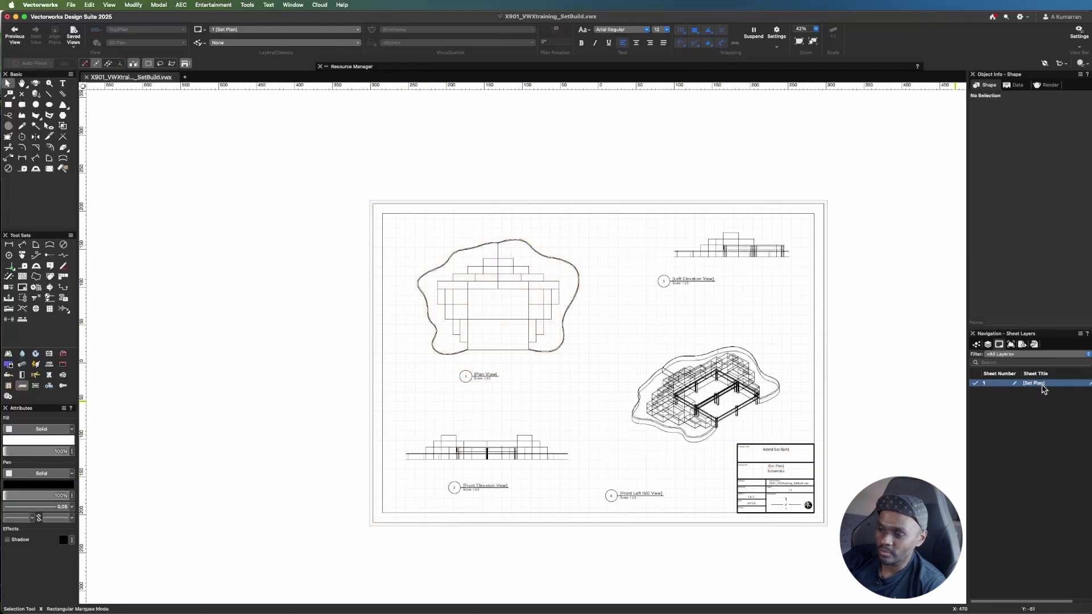
- Duplicate the [Set Plan] sheet layer as sheet 2 and title the copy [Shaded Plan]
{"action": "left_click", "coordinate": [1074, 422]}
{"action": "double_click", "coordinate": [1089, 391]}
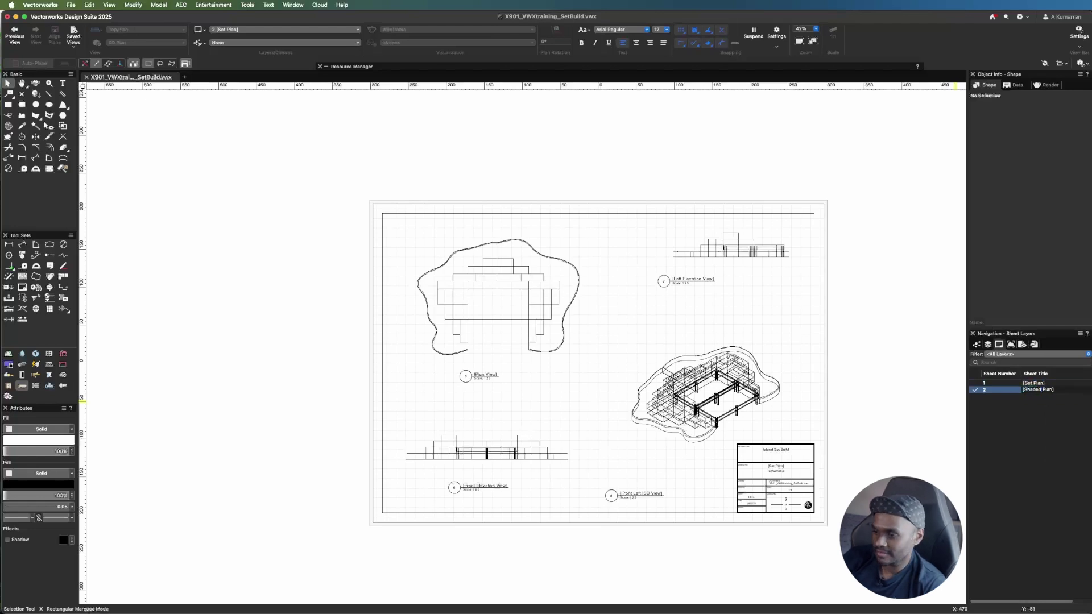
{"action": "key", "text": "Return"}
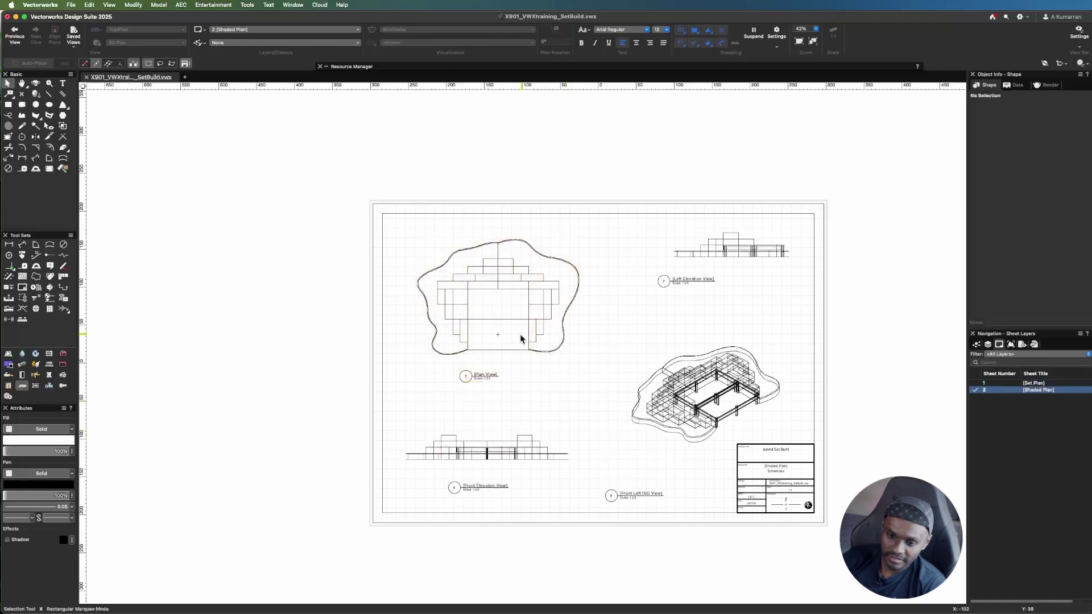
- In the annotations of the plan viewport on the [Shaded Plan] sheet, retitle the drawing label [Shaded Plan View], then exit the annotations
{"action": "scroll", "coordinate": [520, 333], "scroll_direction": "up", "scroll_amount": 3}
{"action": "left_click", "coordinate": [563, 306]}
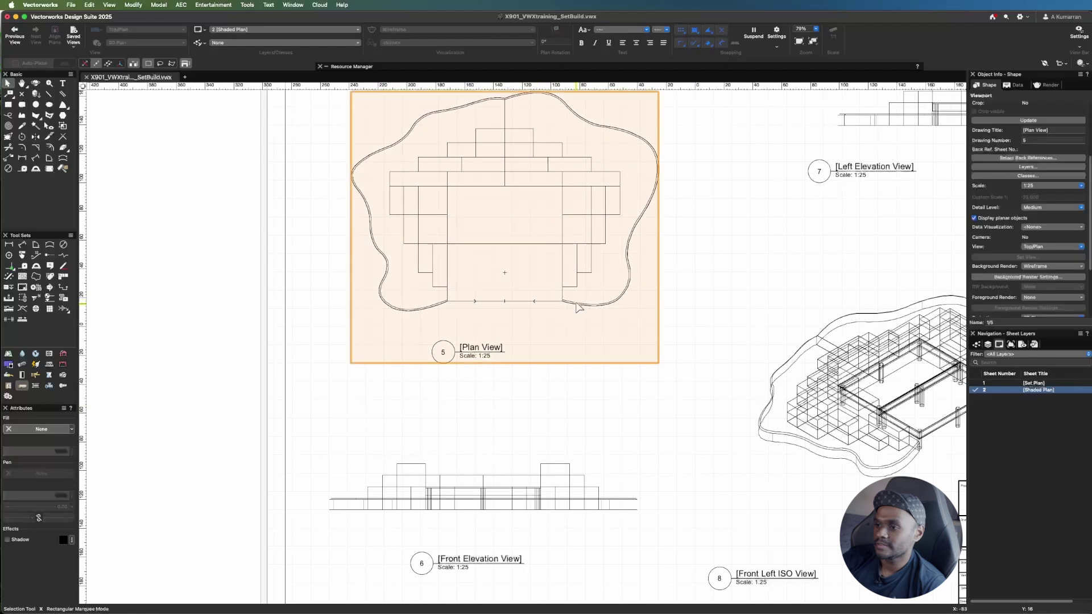
{"action": "right_click", "coordinate": [611, 273]}
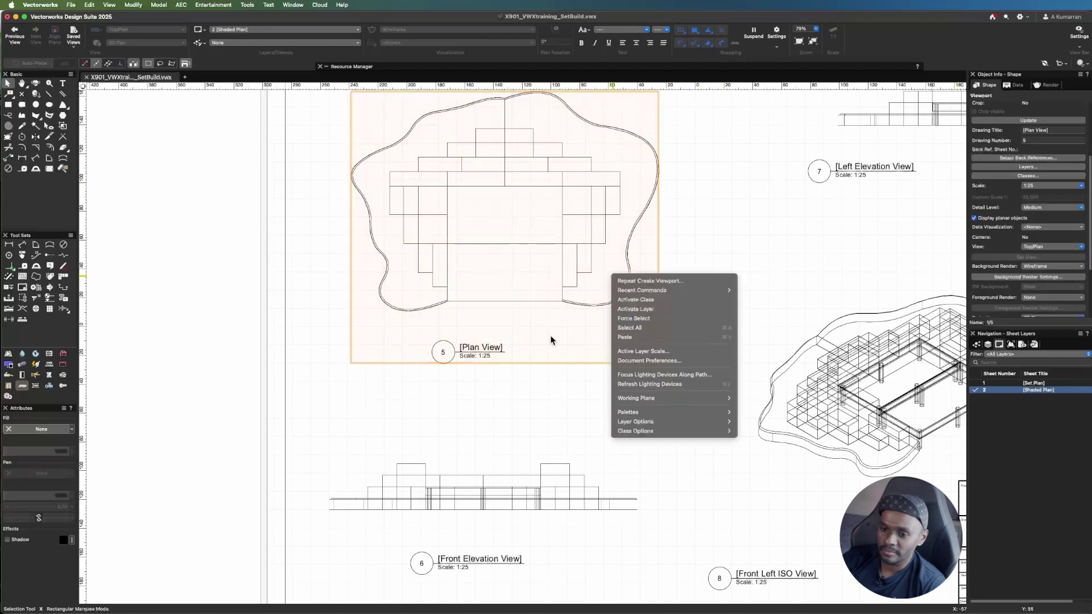
{"action": "left_click", "coordinate": [533, 301]}
{"action": "right_click", "coordinate": [534, 295]}
{"action": "left_click", "coordinate": [487, 279]}
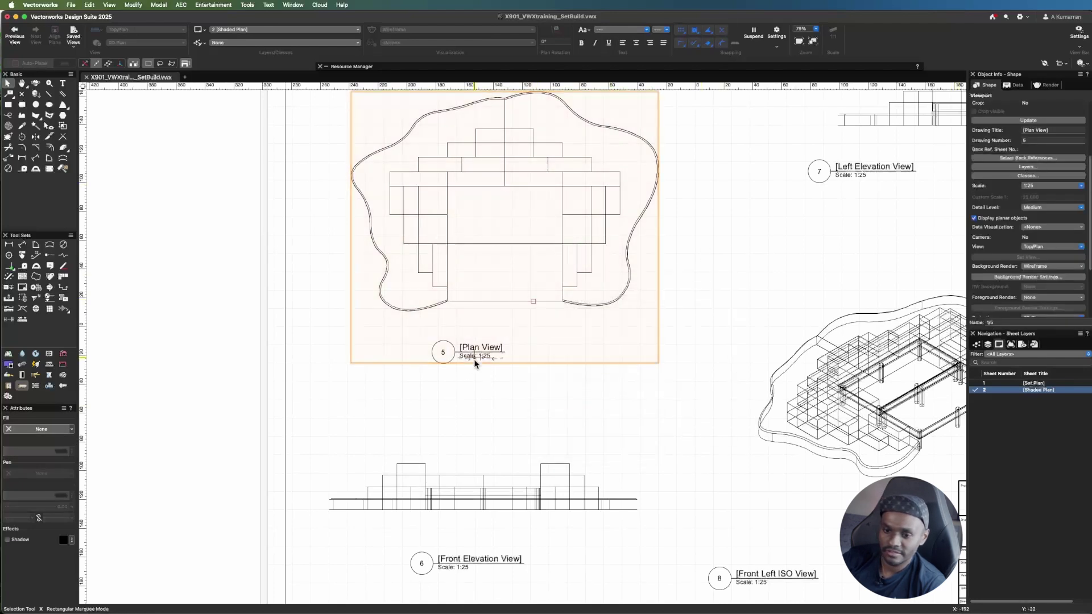
{"action": "right_click", "coordinate": [477, 248]}
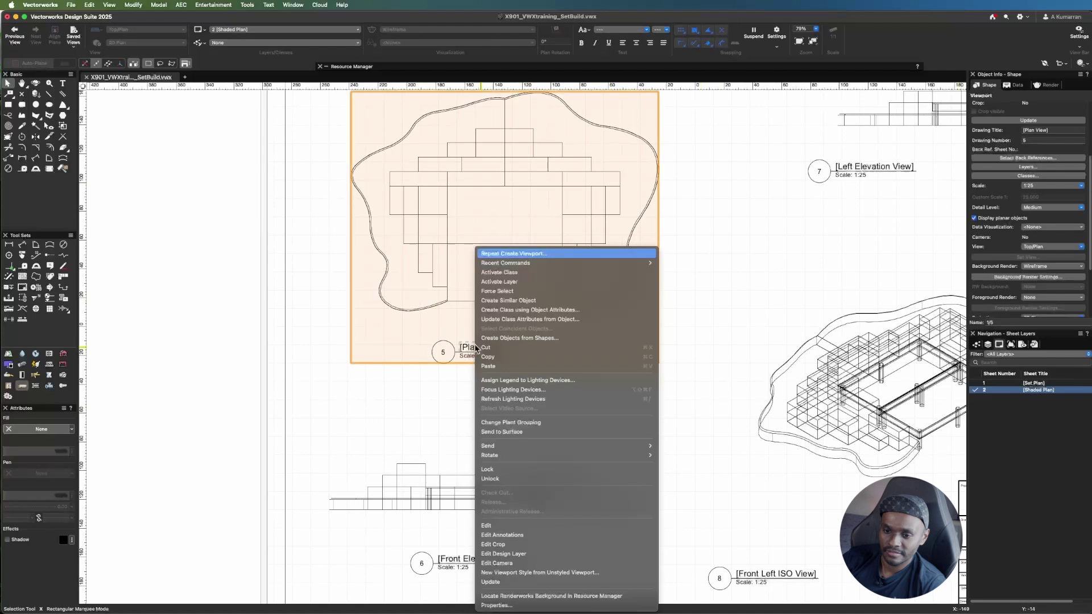
{"action": "left_click", "coordinate": [536, 535]}
{"action": "left_click", "coordinate": [1036, 214]}
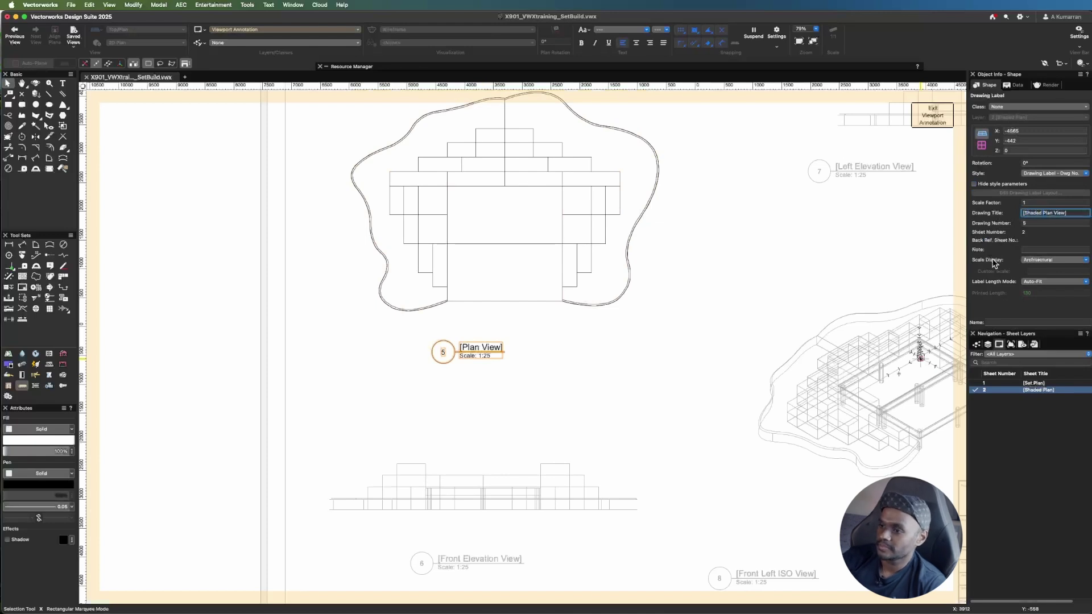
{"action": "left_click", "coordinate": [932, 115]}
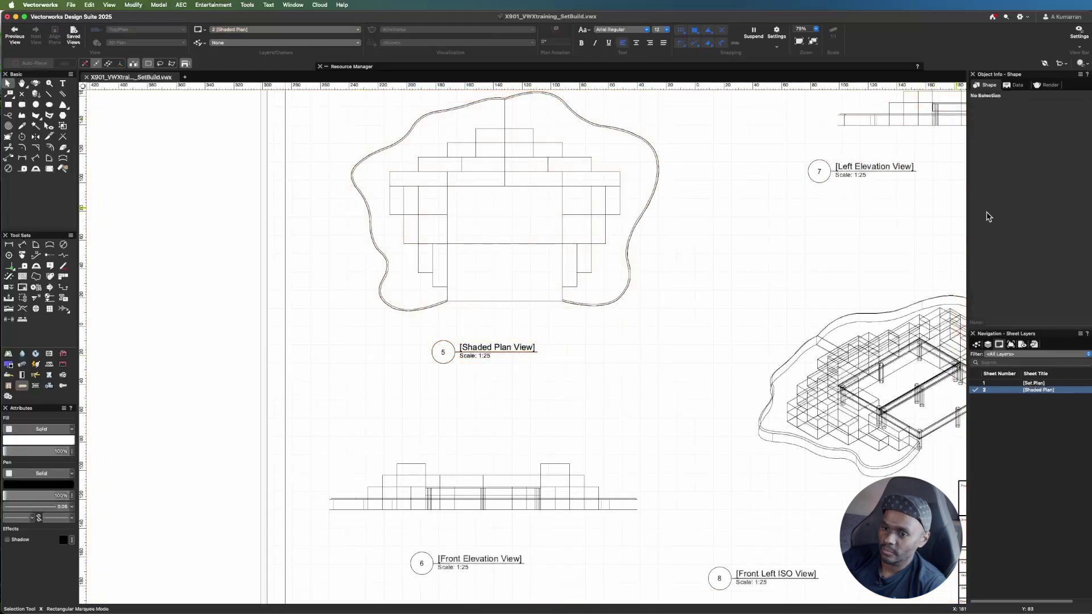
- Set the background render of the plan viewport on the [Shaded Plan] sheet to Shaded
{"action": "left_click", "coordinate": [602, 217]}
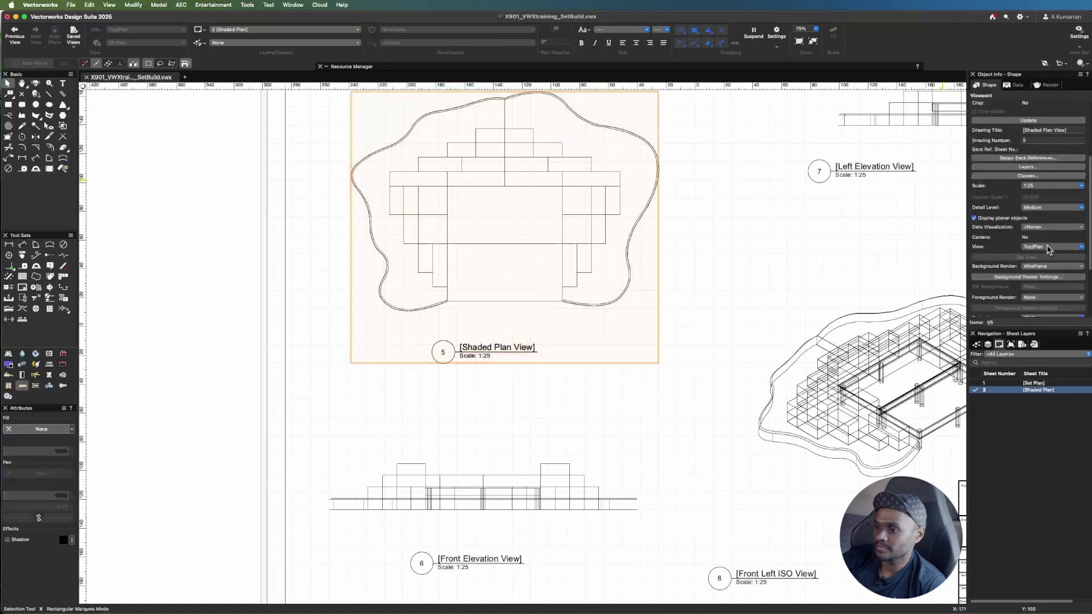
{"action": "scroll", "coordinate": [1049, 253], "scroll_direction": "down", "scroll_amount": 1}
{"action": "left_click", "coordinate": [1051, 256]}
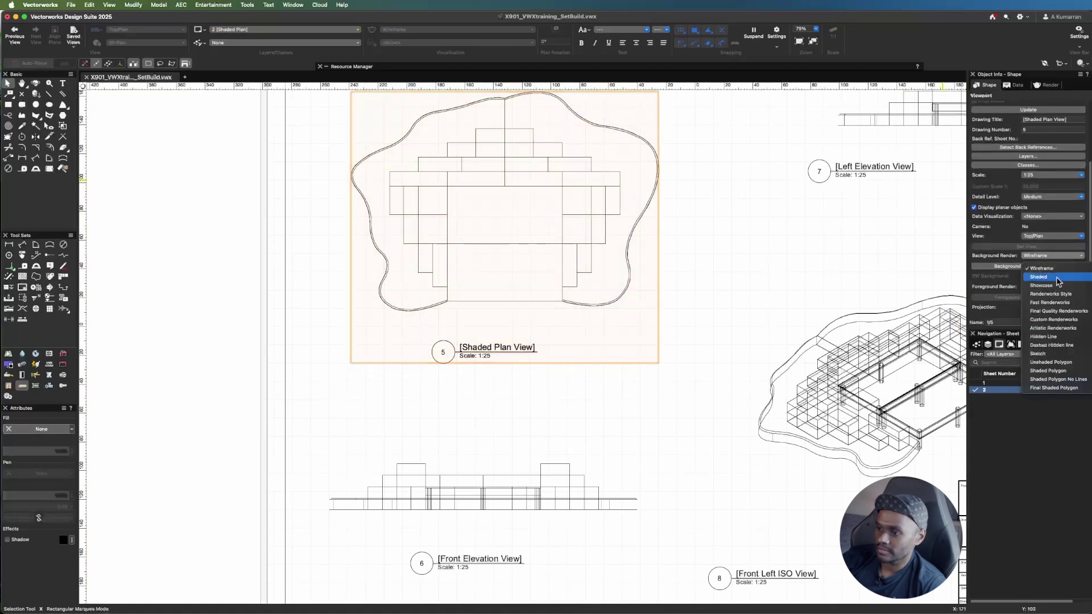
{"action": "left_click", "coordinate": [1059, 280]}
{"action": "key", "text": "super+4"}
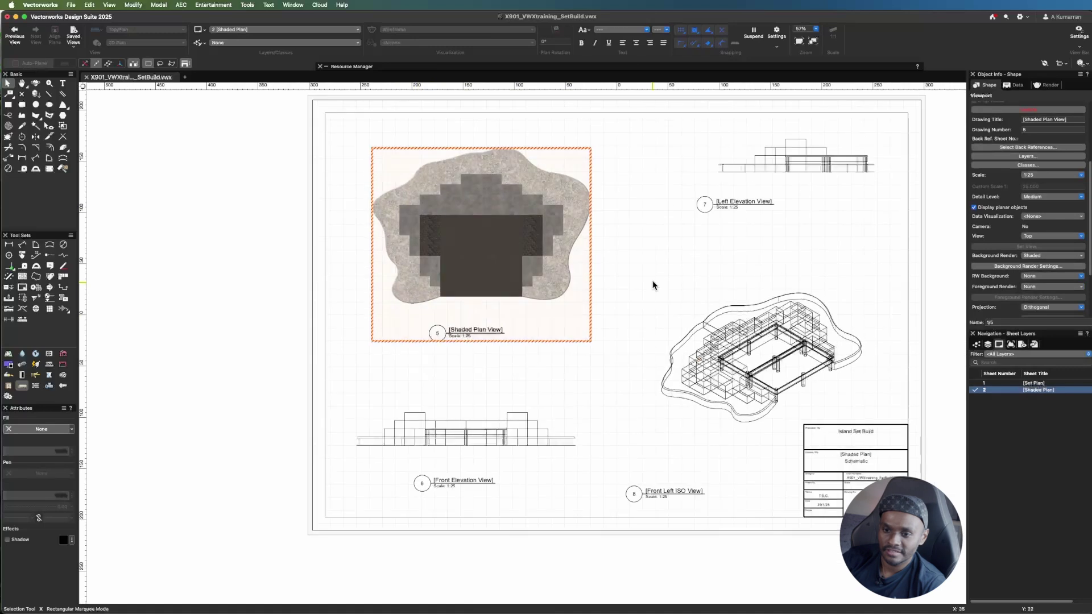
{"action": "left_click", "coordinate": [653, 281]}
- In the annotations of the front elevation viewport, retitle the drawing label [Shaded Front Elevation View], and exit the annotations
{"action": "left_click", "coordinate": [527, 433]}
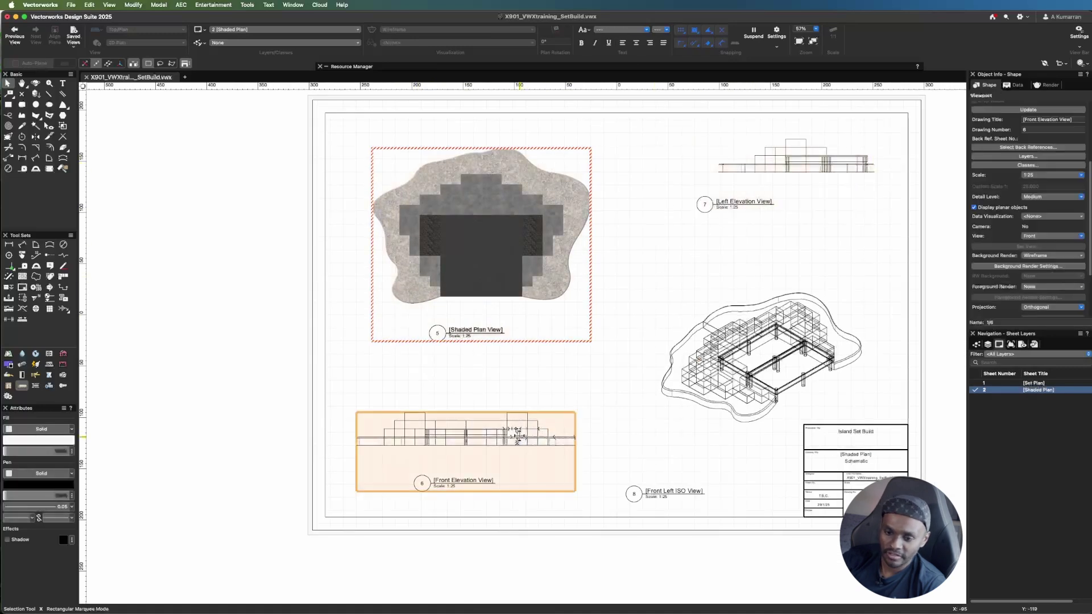
{"action": "right_click", "coordinate": [512, 448]}
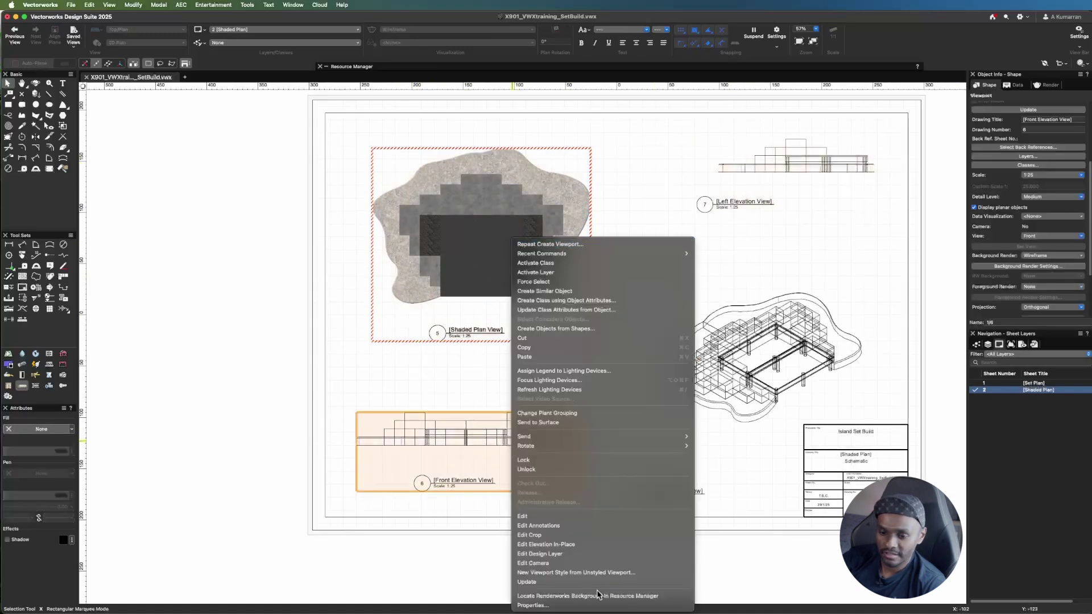
{"action": "left_click", "coordinate": [604, 526]}
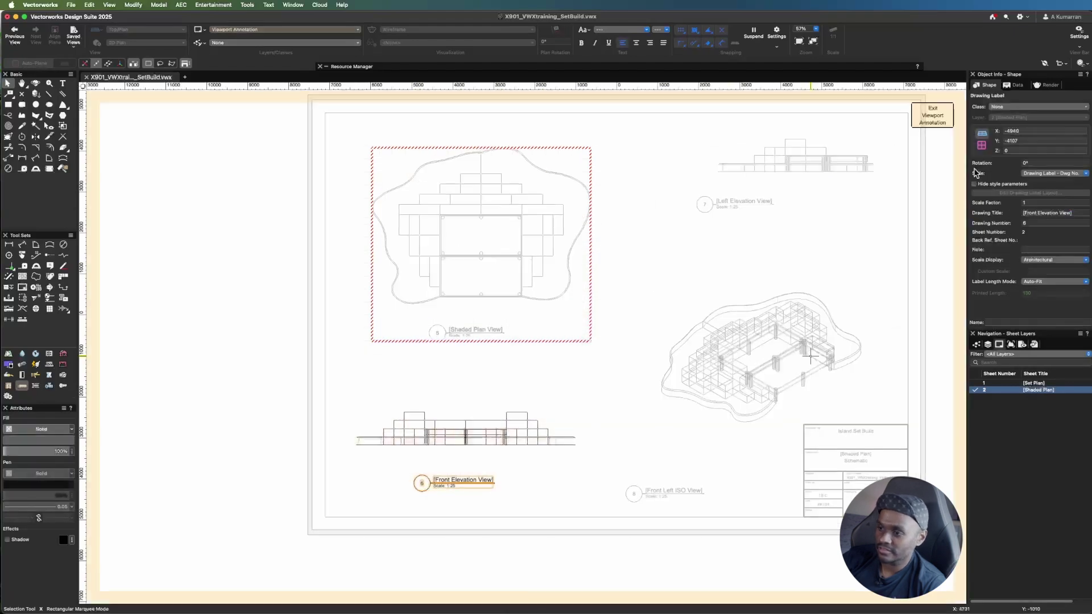
{"action": "left_click", "coordinate": [1025, 211]}
{"action": "type", "text": "Shaded"}
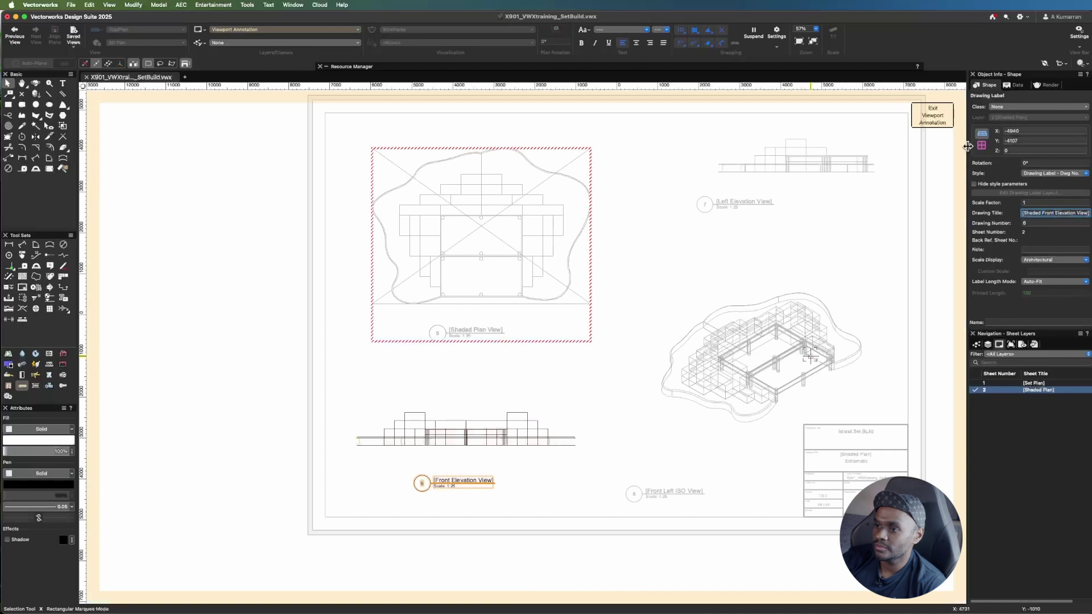
{"action": "left_click", "coordinate": [933, 116]}
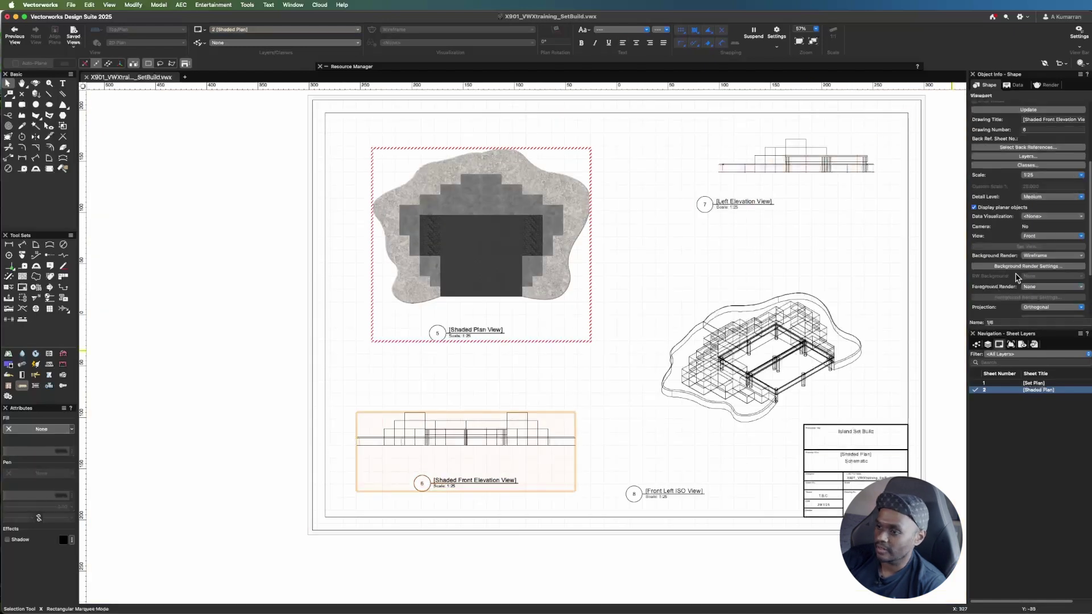
- Set the background render of the front elevation viewport to Shaded
{"action": "left_click", "coordinate": [1038, 261]}
{"action": "left_click", "coordinate": [1041, 274]}
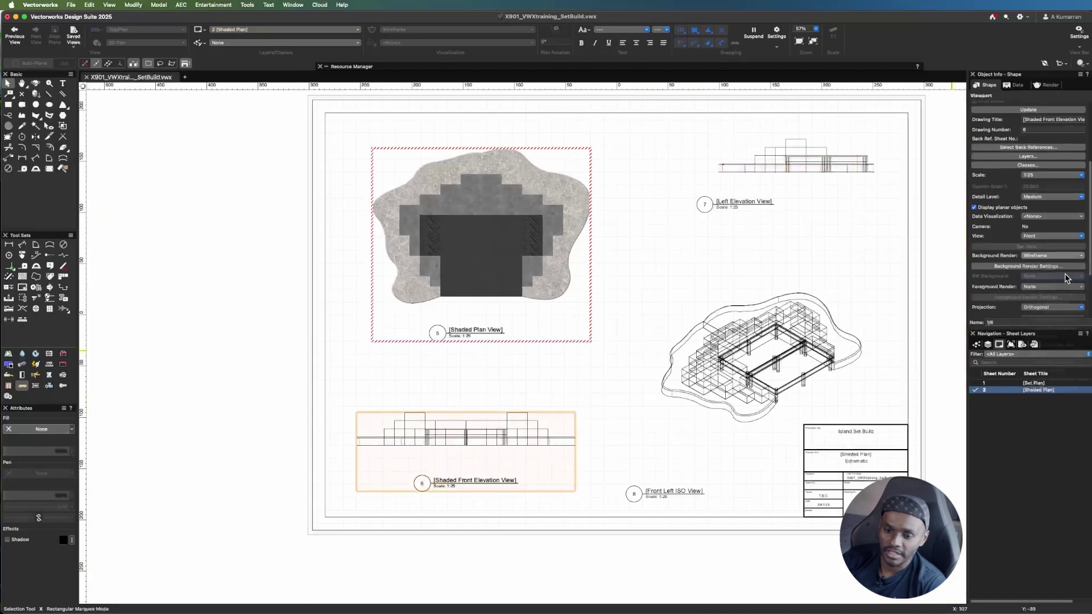
{"action": "left_click", "coordinate": [779, 192]}
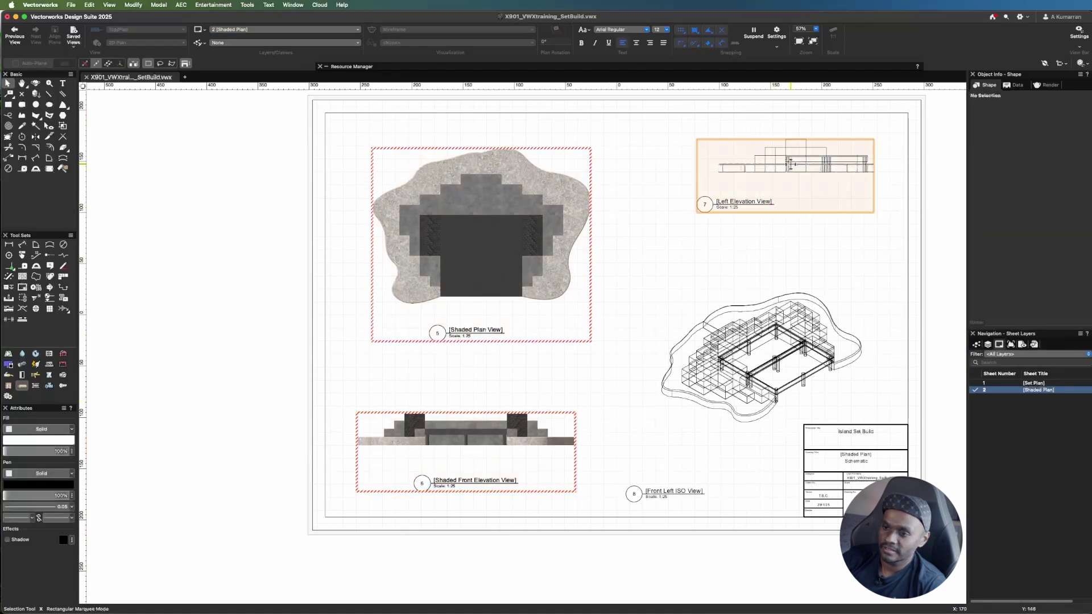
- In the annotations of the left elevation viewport, retitle the drawing label [Shaded Left Elevation View], and exit the annotations
{"action": "right_click", "coordinate": [835, 166]}
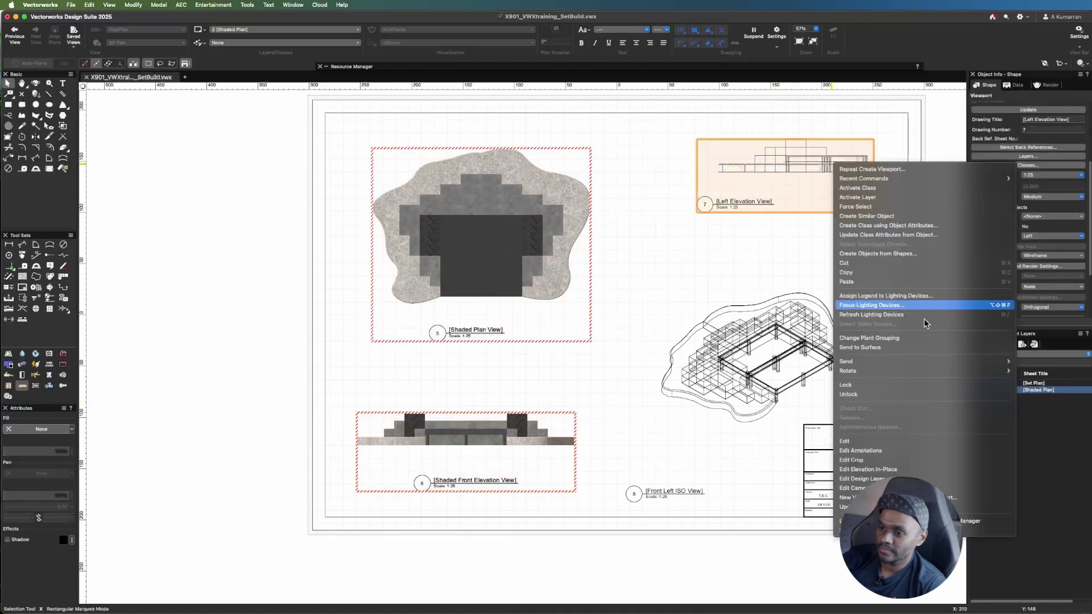
{"action": "left_click", "coordinate": [860, 451]}
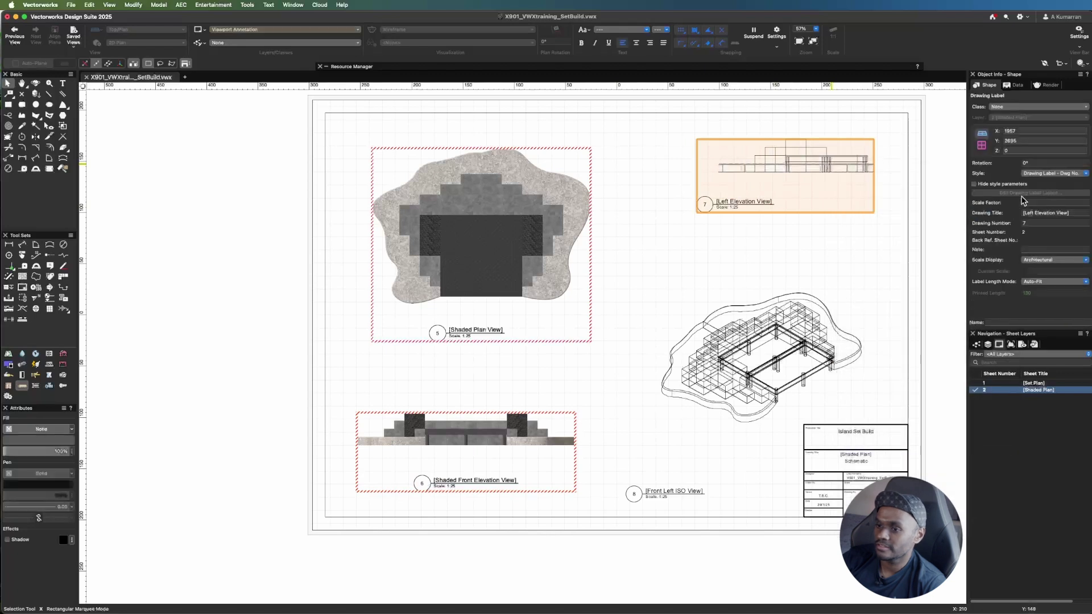
{"action": "left_click", "coordinate": [1073, 212]}
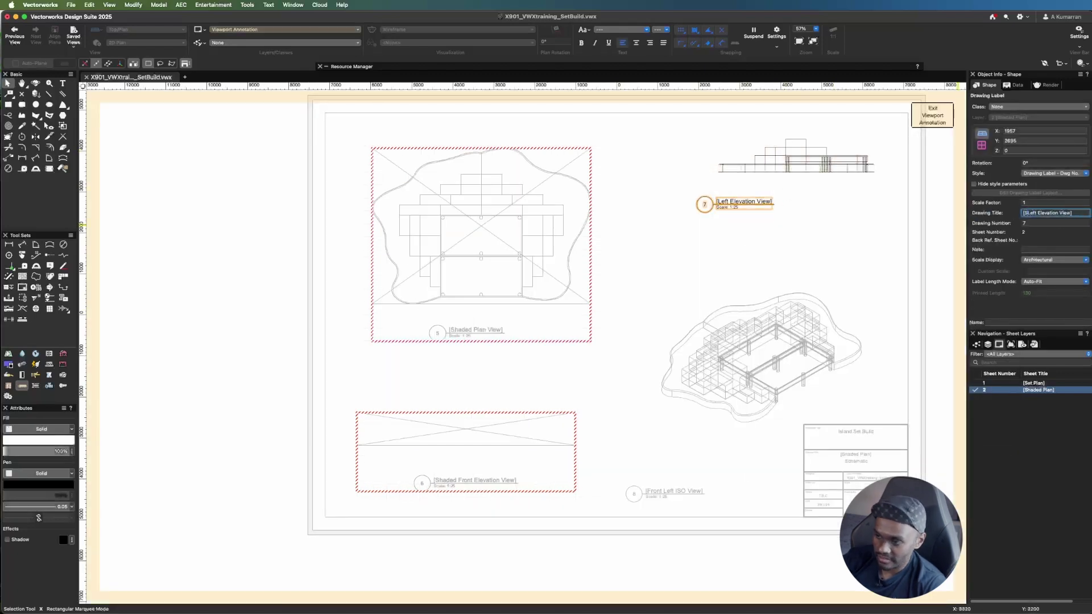
{"action": "left_click", "coordinate": [931, 114]}
- Set the background render of the left elevation viewport to Shaded
{"action": "right_click", "coordinate": [825, 166]}
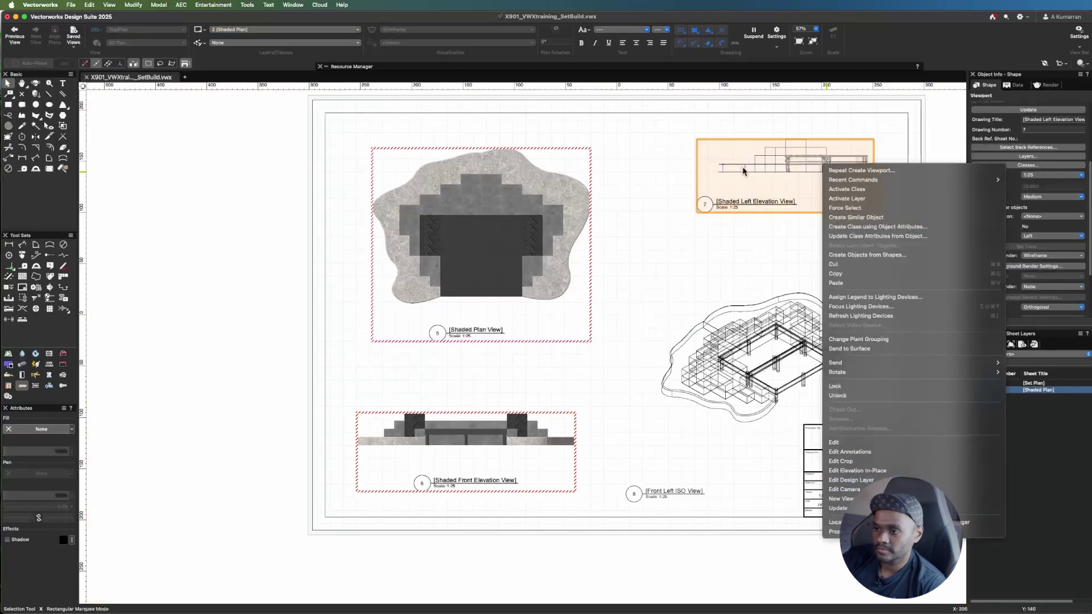
{"action": "left_click", "coordinate": [1060, 260]}
{"action": "left_click", "coordinate": [1071, 258]}
{"action": "left_click", "coordinate": [1051, 278]}
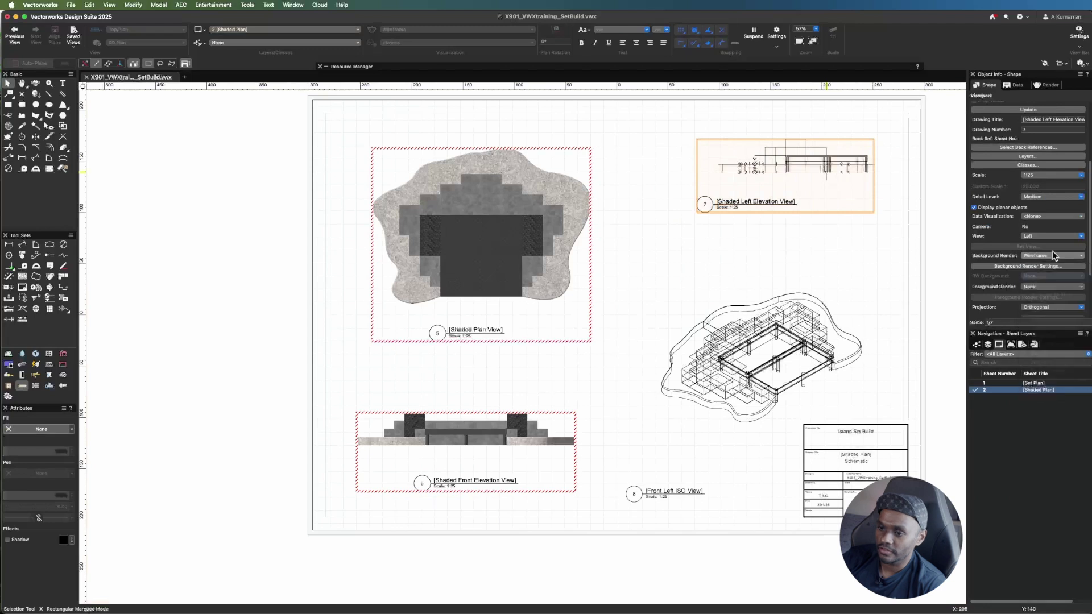
{"action": "left_click", "coordinate": [851, 280]}
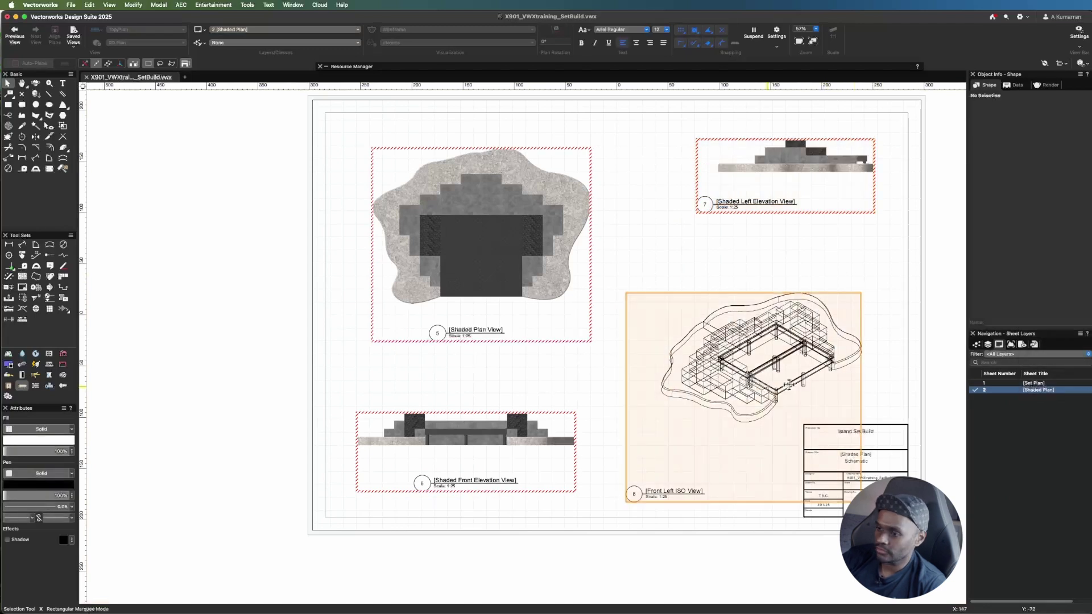
{"action": "left_click", "coordinate": [789, 384]}
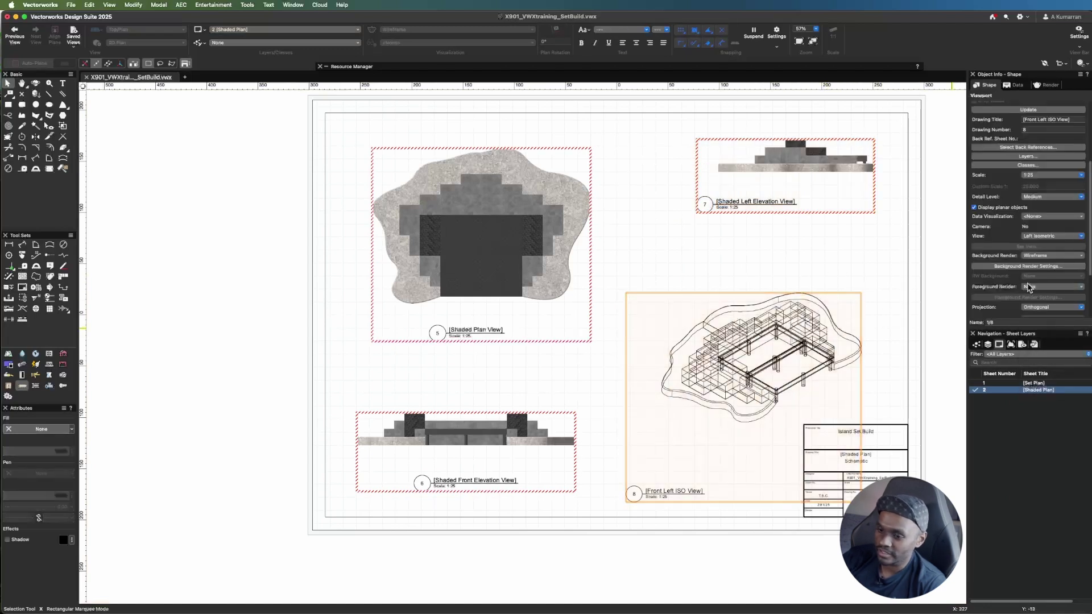
{"action": "right_click", "coordinate": [798, 396]}
{"action": "left_click", "coordinate": [746, 406]}
{"action": "right_click", "coordinate": [748, 396]}
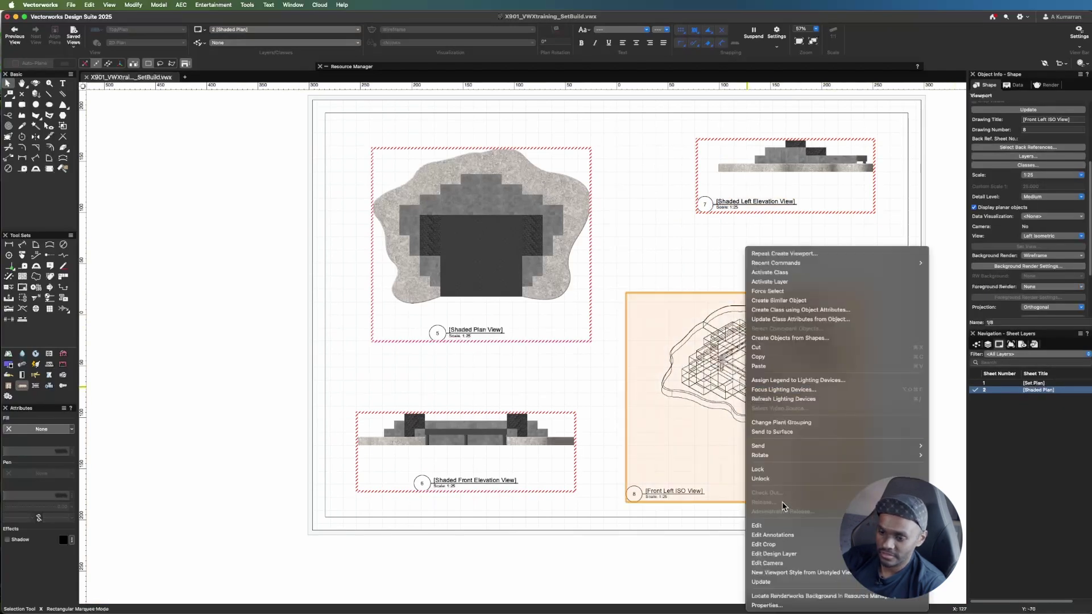
{"action": "left_click", "coordinate": [782, 535]}
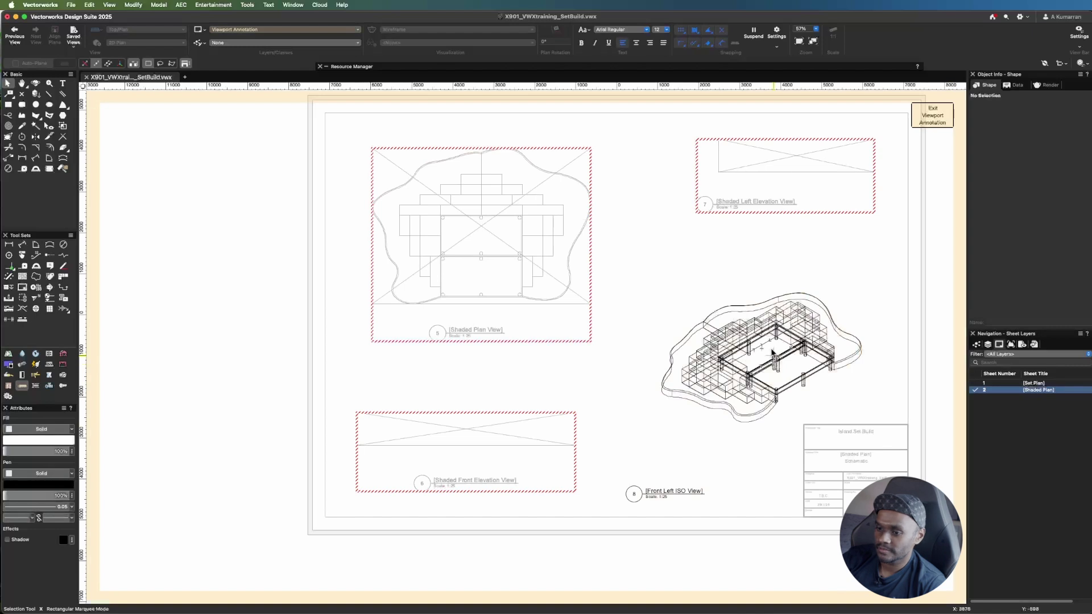
{"action": "scroll", "coordinate": [773, 335], "scroll_direction": "down", "scroll_amount": 3}
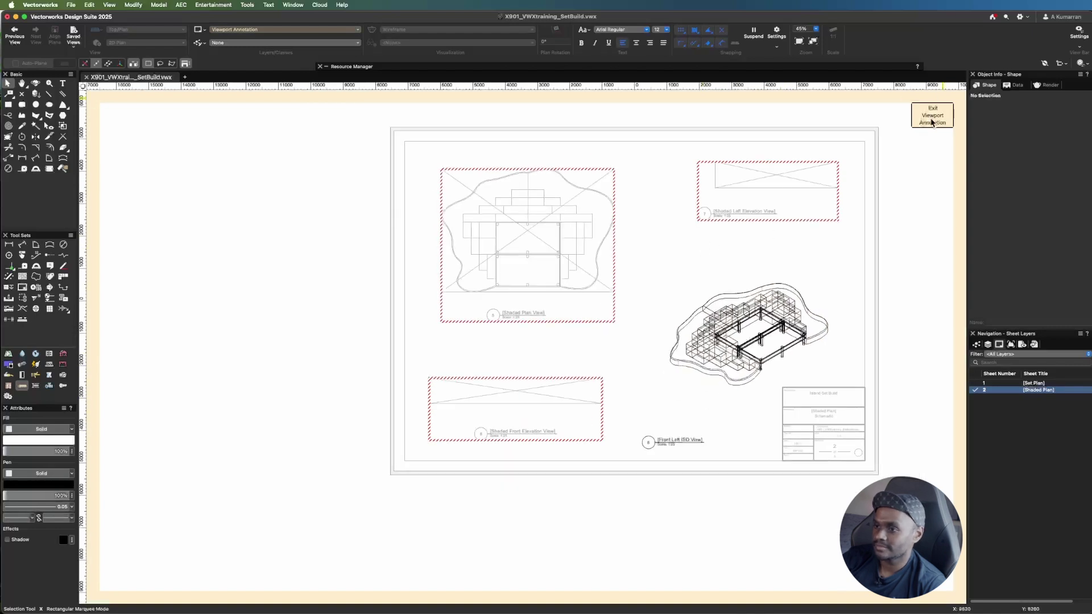
{"action": "left_click", "coordinate": [932, 118]}
- In the annotations of the isometric viewport, retitle the drawing label [Shaded Front Left ISO View]
{"action": "right_click", "coordinate": [697, 425]}
{"action": "left_click", "coordinate": [633, 448]}
{"action": "right_click", "coordinate": [664, 494]}
{"action": "left_click", "coordinate": [711, 533]}
{"action": "left_click", "coordinate": [671, 491]}
{"action": "left_click", "coordinate": [1038, 212]}
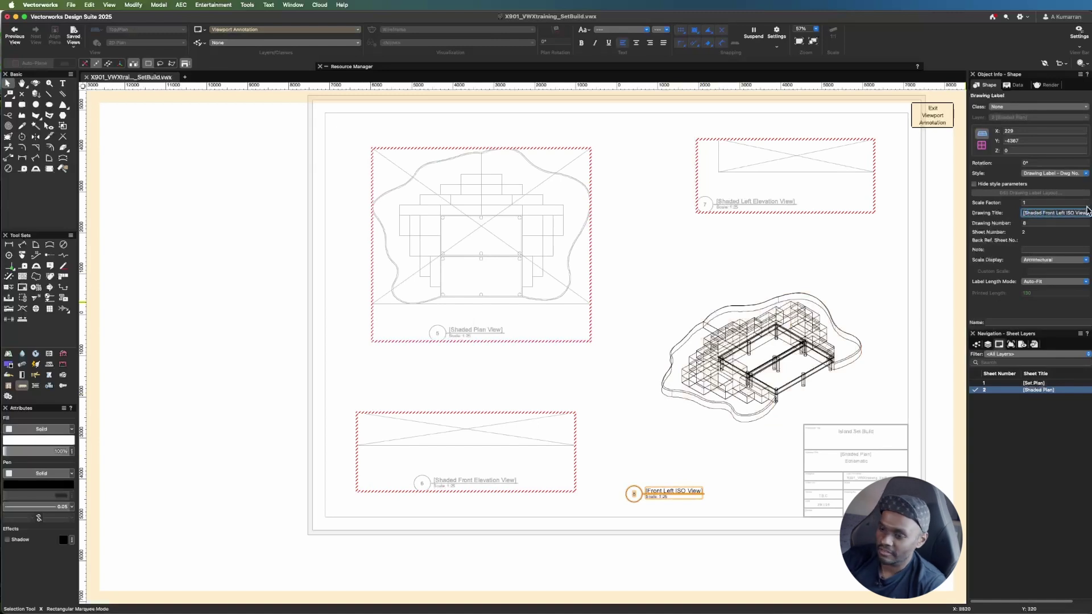
- Move the isometric view's drawing label up close beneath the drawing, clear of the title block, and exit the annotations
{"action": "left_click", "coordinate": [633, 512]}
{"action": "left_click_drag", "start_coordinate": [637, 489], "coordinate": [670, 434]}
{"action": "left_click", "coordinate": [868, 268]}
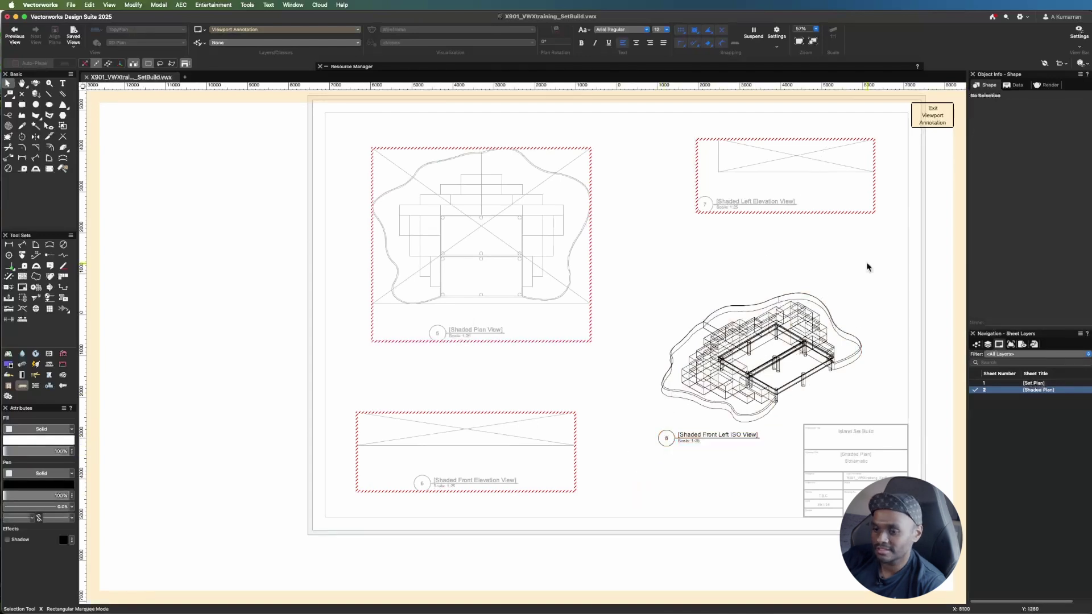
{"action": "left_click", "coordinate": [933, 116]}
- Set the background render of the isometric viewport to Final Quality Renderworks
{"action": "scroll", "coordinate": [773, 465], "scroll_direction": "up", "scroll_amount": 5}
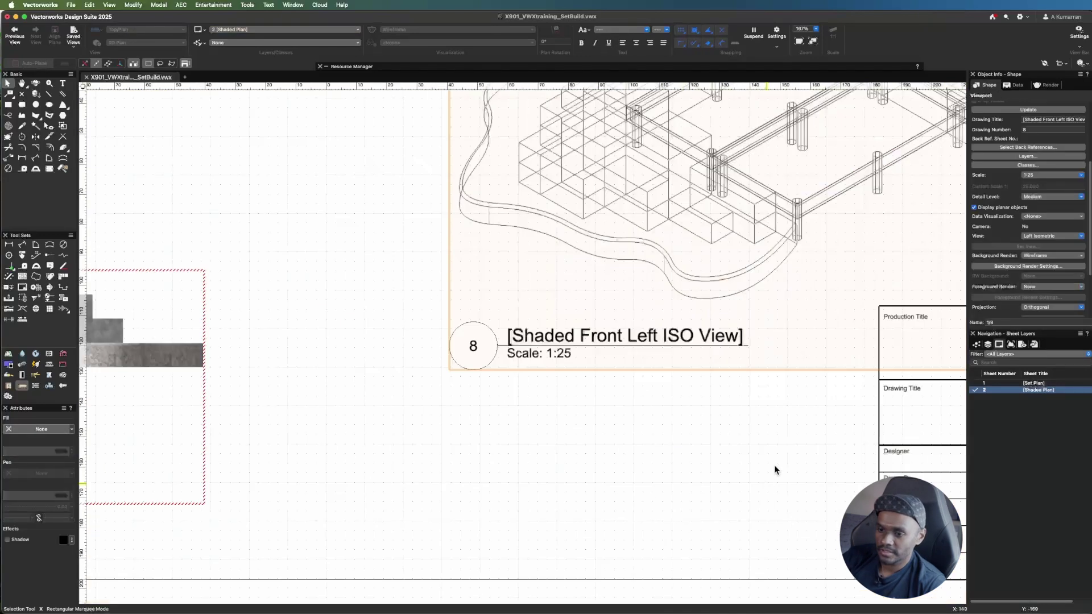
{"action": "scroll", "coordinate": [577, 520], "scroll_direction": "down", "scroll_amount": 2}
{"action": "left_click", "coordinate": [717, 310]}
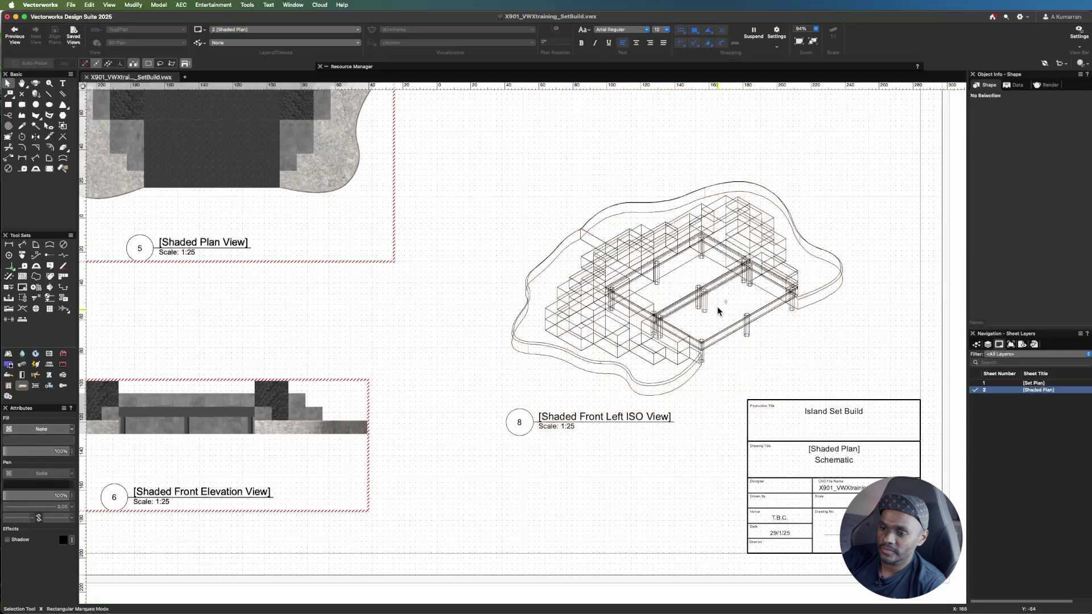
{"action": "left_click", "coordinate": [673, 349]}
{"action": "left_click", "coordinate": [1057, 256]}
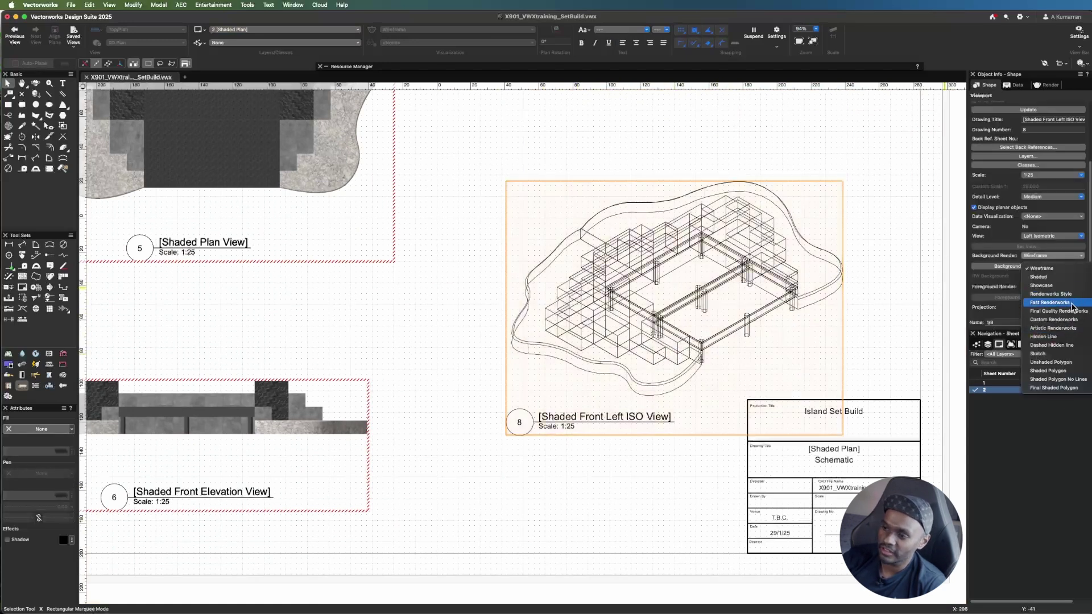
{"action": "left_click", "coordinate": [1064, 311]}
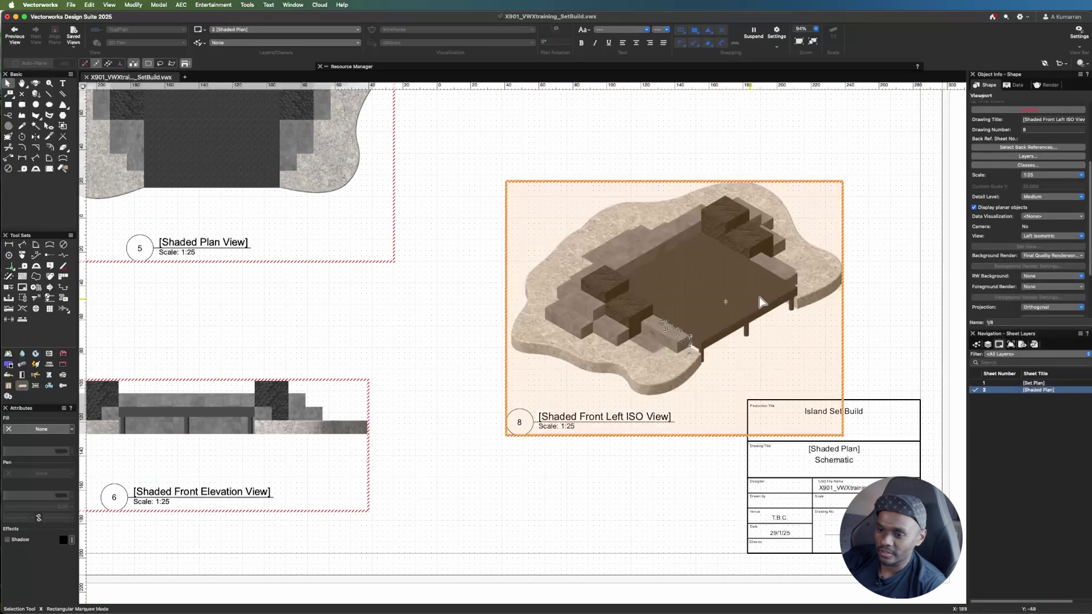
{"action": "scroll", "coordinate": [839, 319], "scroll_direction": "down", "scroll_amount": 1}
{"action": "left_click", "coordinate": [642, 485]}
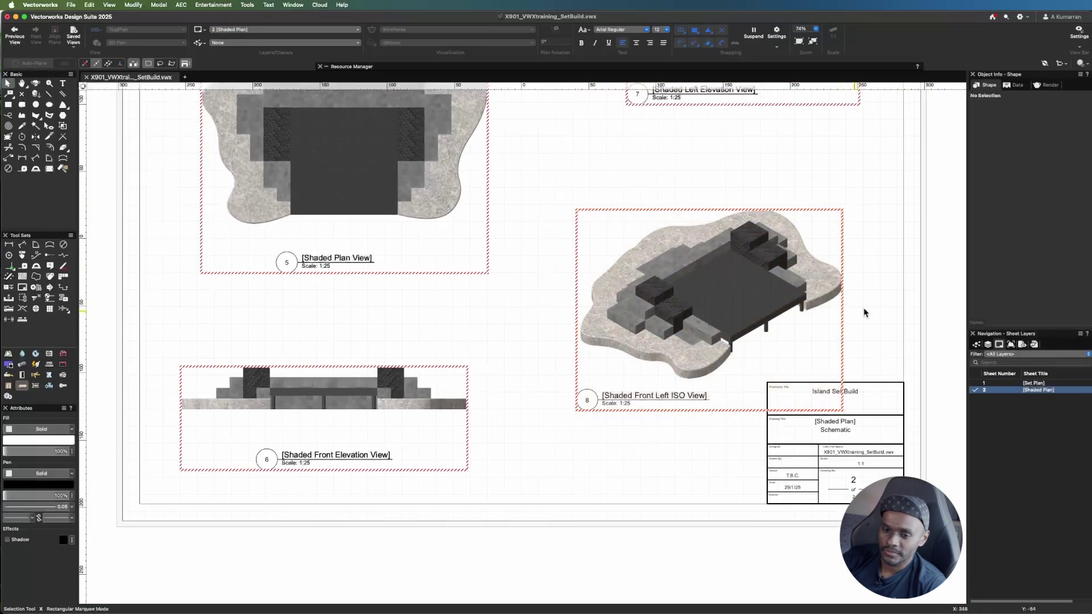
- Update the out-of-date isometric viewport so its final quality render is regenerated
{"action": "scroll", "coordinate": [864, 313], "scroll_direction": "down", "scroll_amount": 2}
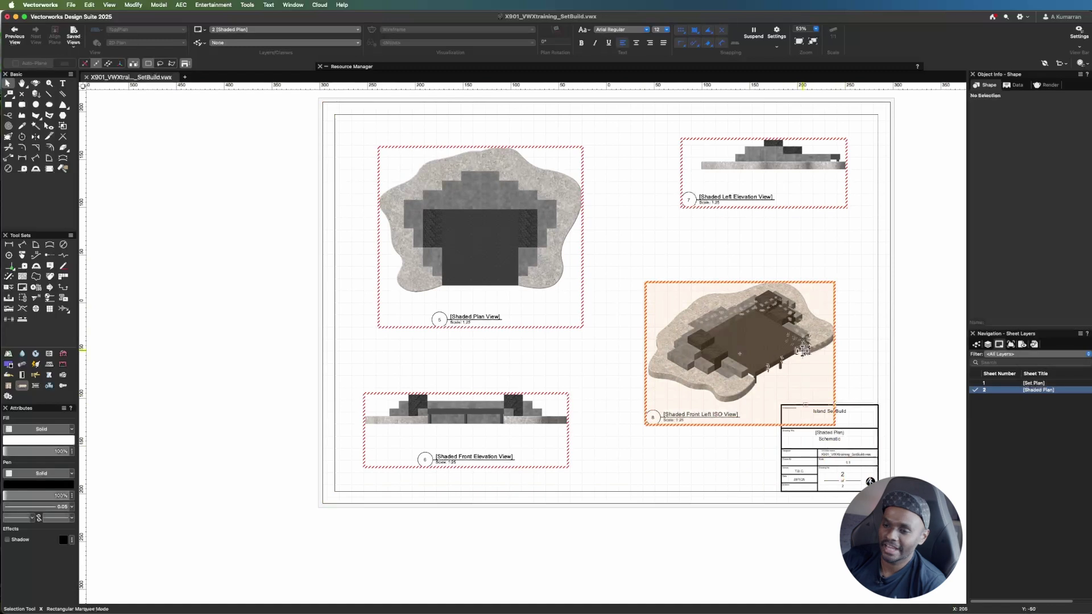
{"action": "left_click", "coordinate": [764, 335]}
{"action": "scroll", "coordinate": [1032, 152], "scroll_direction": "up", "scroll_amount": 2}
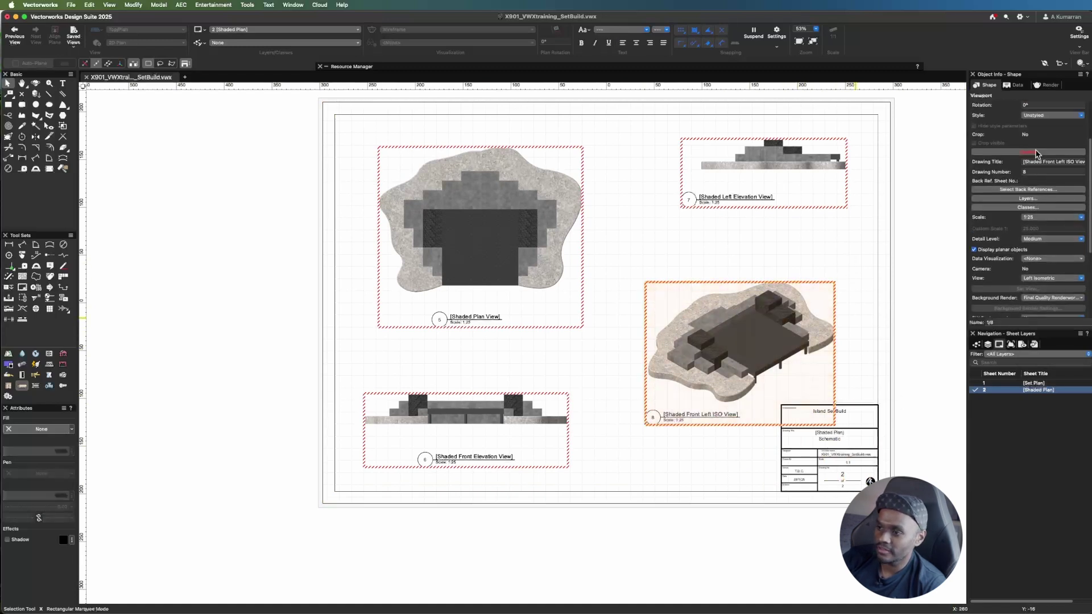
{"action": "left_click", "coordinate": [1036, 152]}
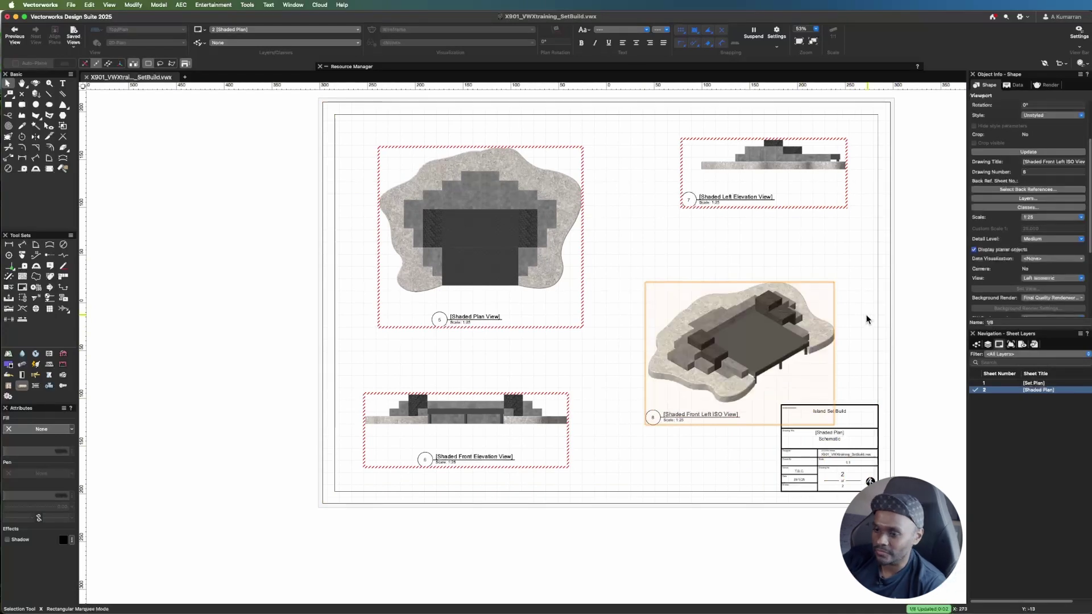
- Update the left elevation, plan and front elevation viewports one after another, and clear the selection
{"action": "left_click", "coordinate": [819, 171]}
{"action": "left_click", "coordinate": [1036, 152]}
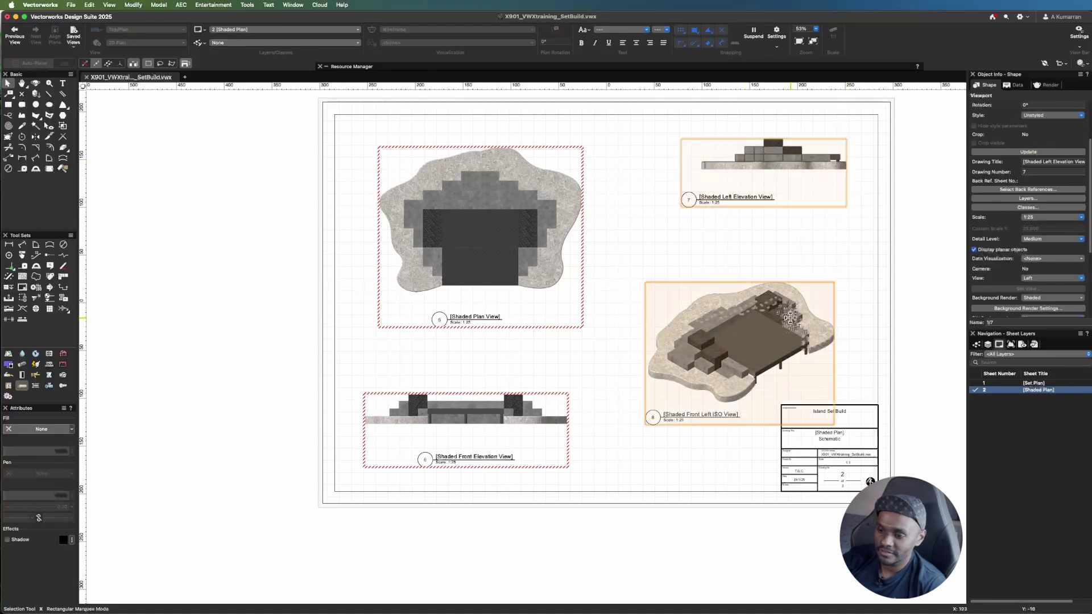
{"action": "left_click", "coordinate": [506, 206]}
{"action": "left_click", "coordinate": [996, 153]}
{"action": "left_click", "coordinate": [466, 438]}
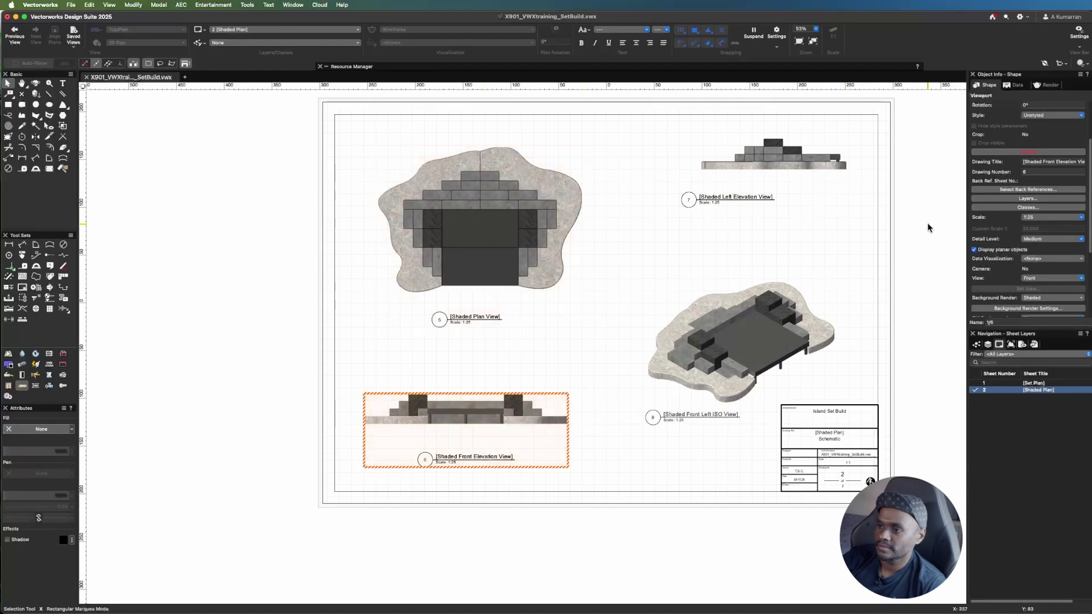
{"action": "left_click", "coordinate": [1021, 153]}
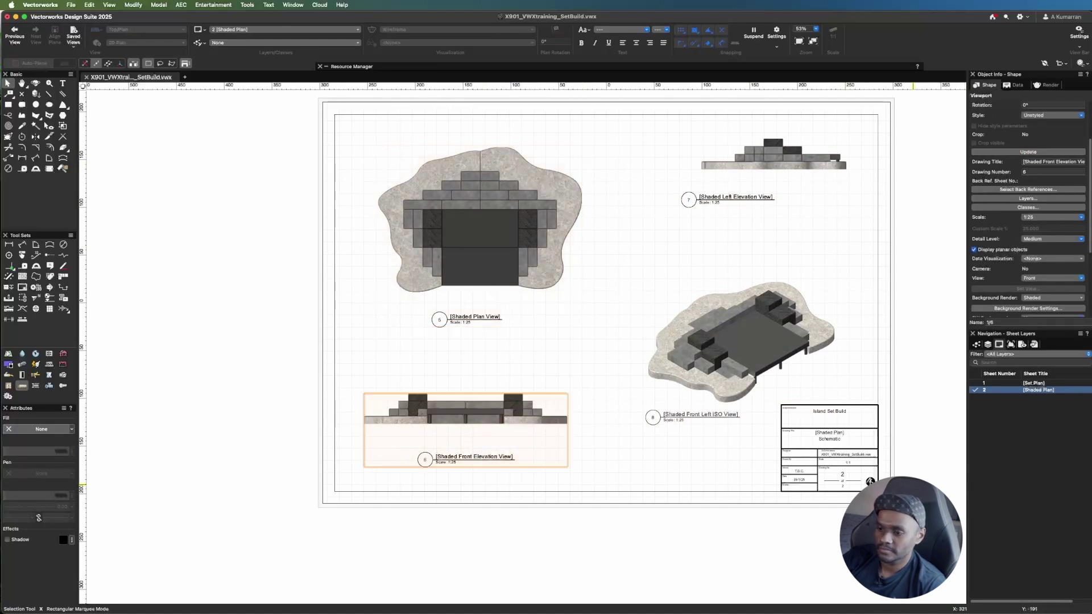
{"action": "left_click", "coordinate": [801, 560]}
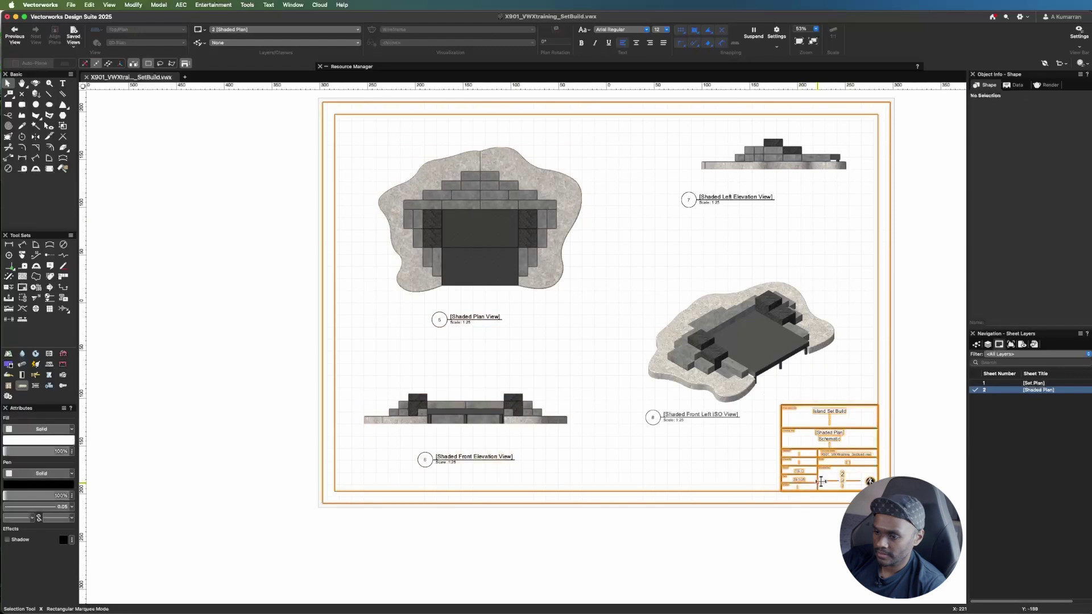
- Update the title block's scale to 1:25, and set its sheet title to [Set Plan] and its second title line to Shaded
{"action": "scroll", "coordinate": [845, 455], "scroll_direction": "up", "scroll_amount": 3}
{"action": "left_click", "coordinate": [826, 442]}
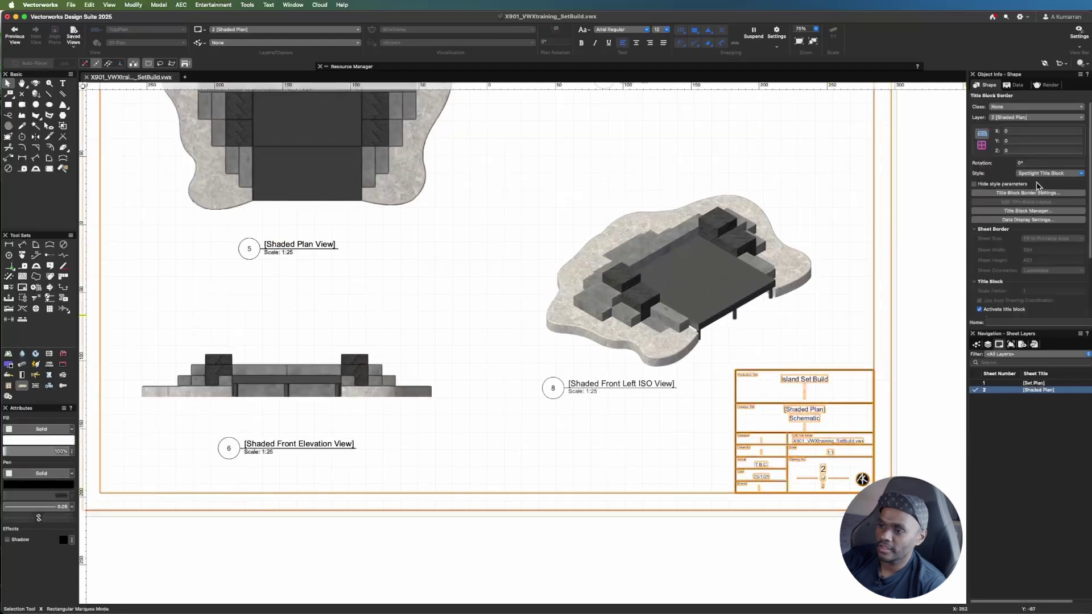
{"action": "double_click", "coordinate": [765, 382]}
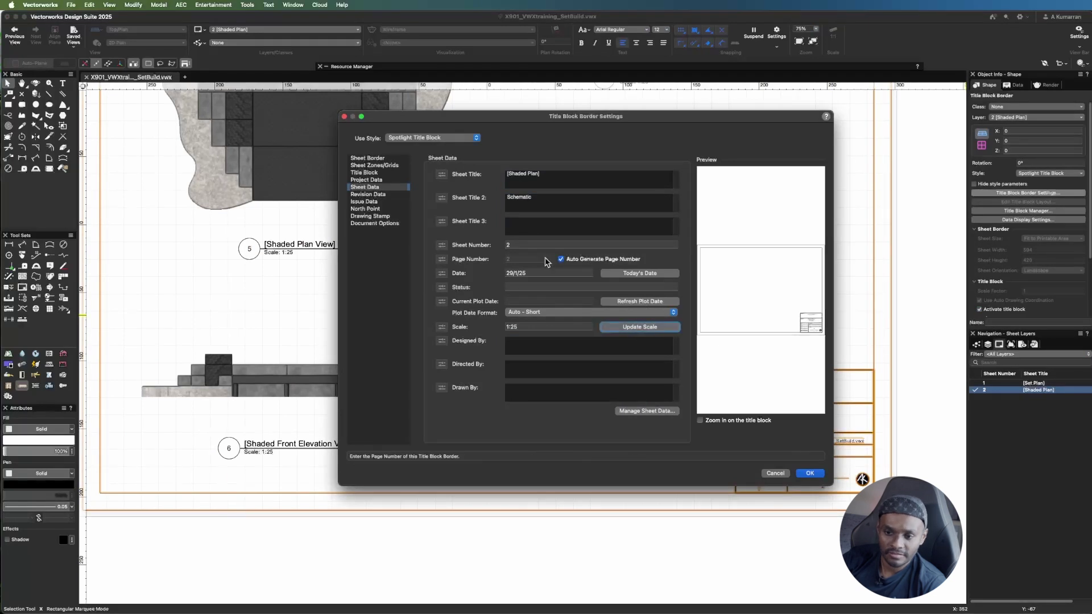
{"action": "left_click", "coordinate": [549, 197]}
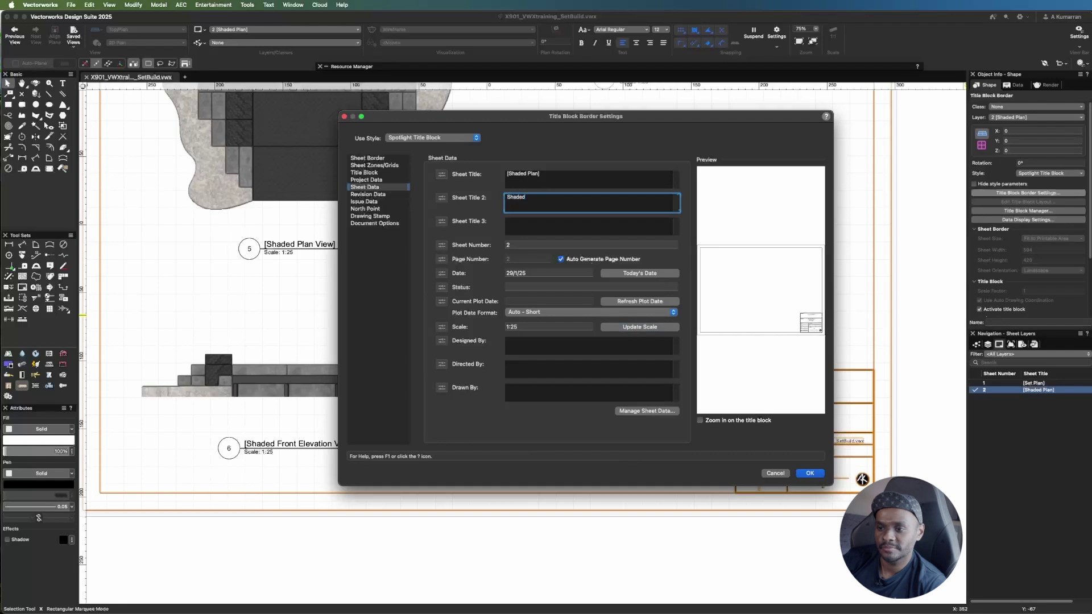
{"action": "left_click", "coordinate": [530, 178]}
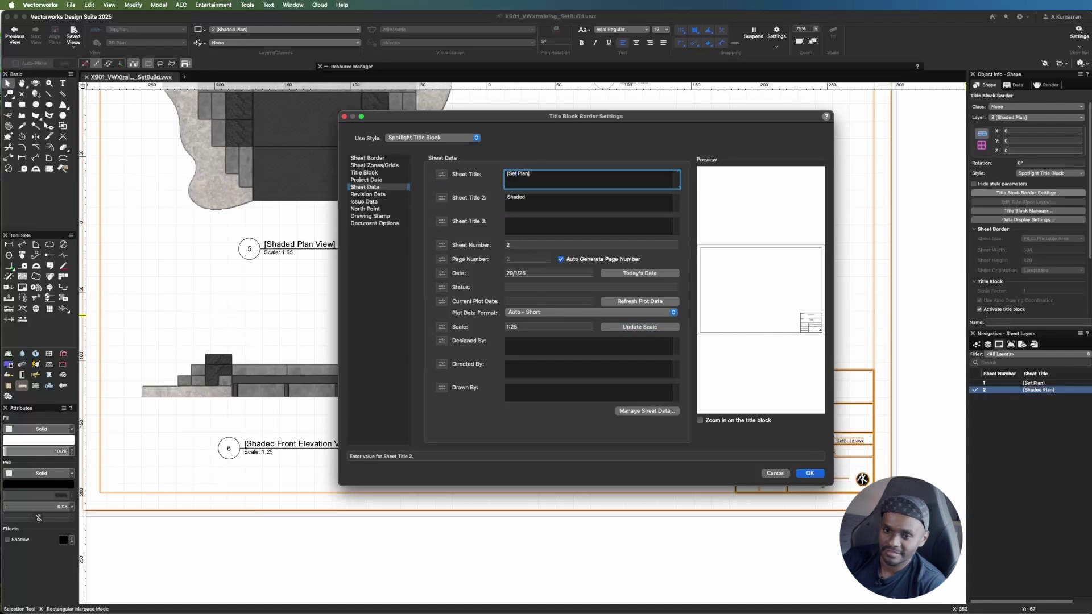
{"action": "left_click", "coordinate": [809, 474]}
{"action": "scroll", "coordinate": [815, 409], "scroll_direction": "down", "scroll_amount": 1}
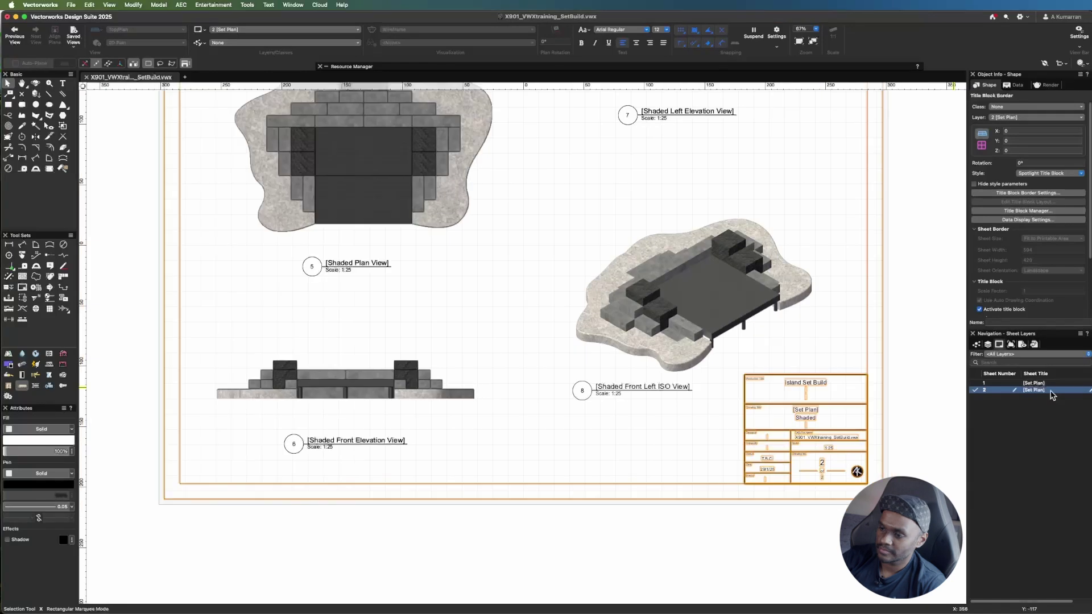
- Retitle sheet layer 2 as [Set Plan 2] and sheet layer 1 as [Set Plan 1], and clear the selection
{"action": "left_click", "coordinate": [1087, 391]}
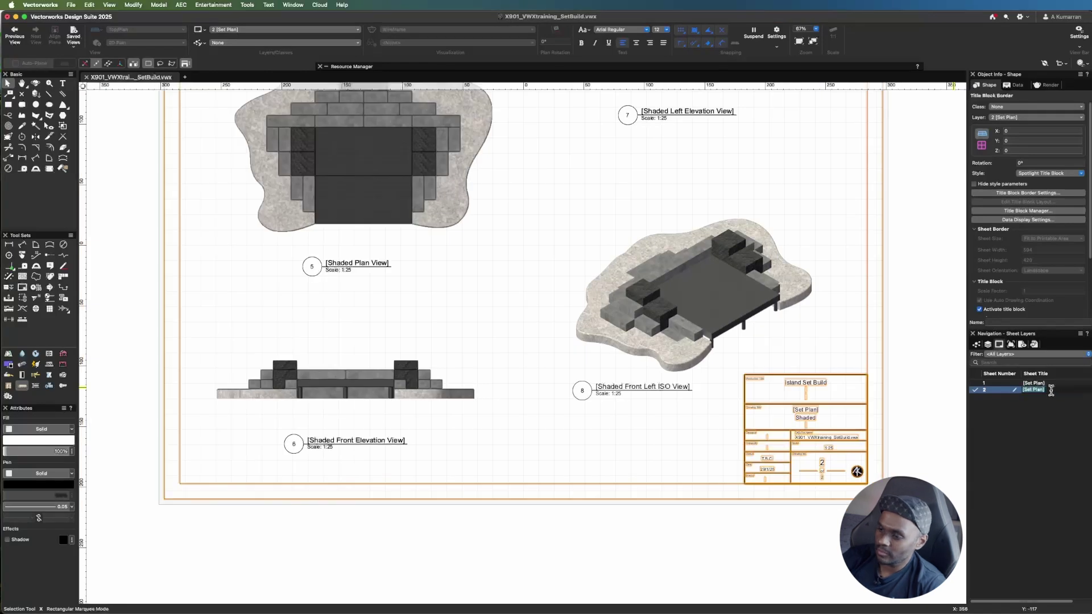
{"action": "key", "text": "Return"}
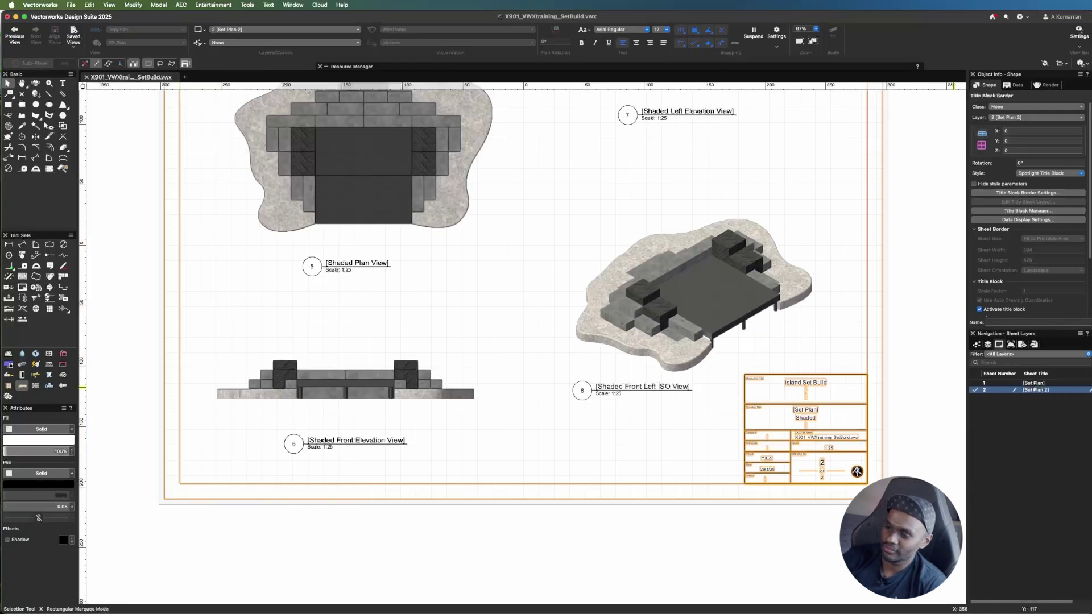
{"action": "left_click", "coordinate": [1089, 383]}
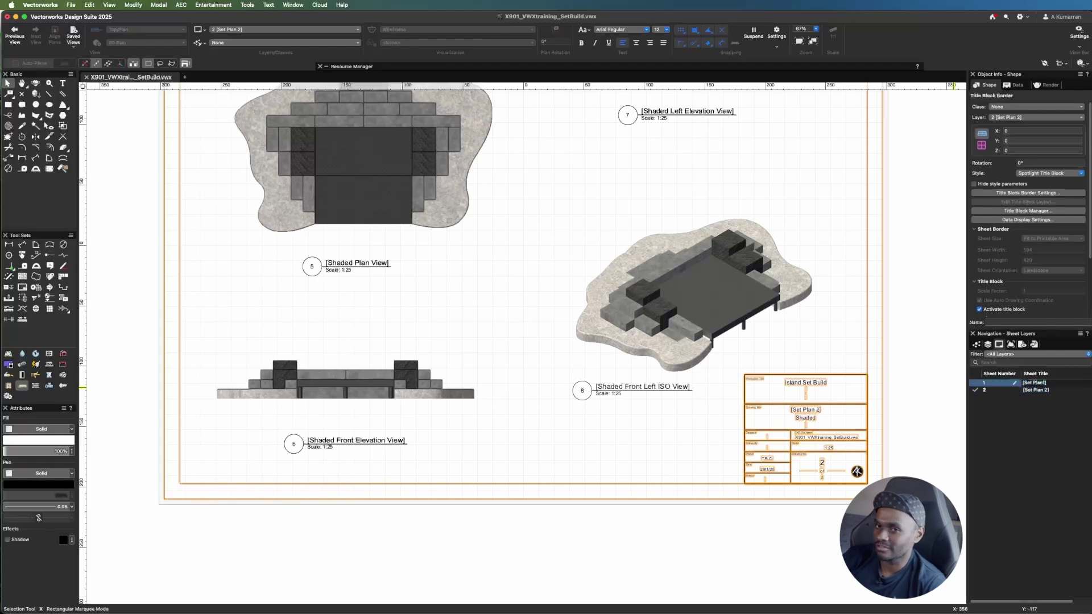
{"action": "key", "text": "Return"}
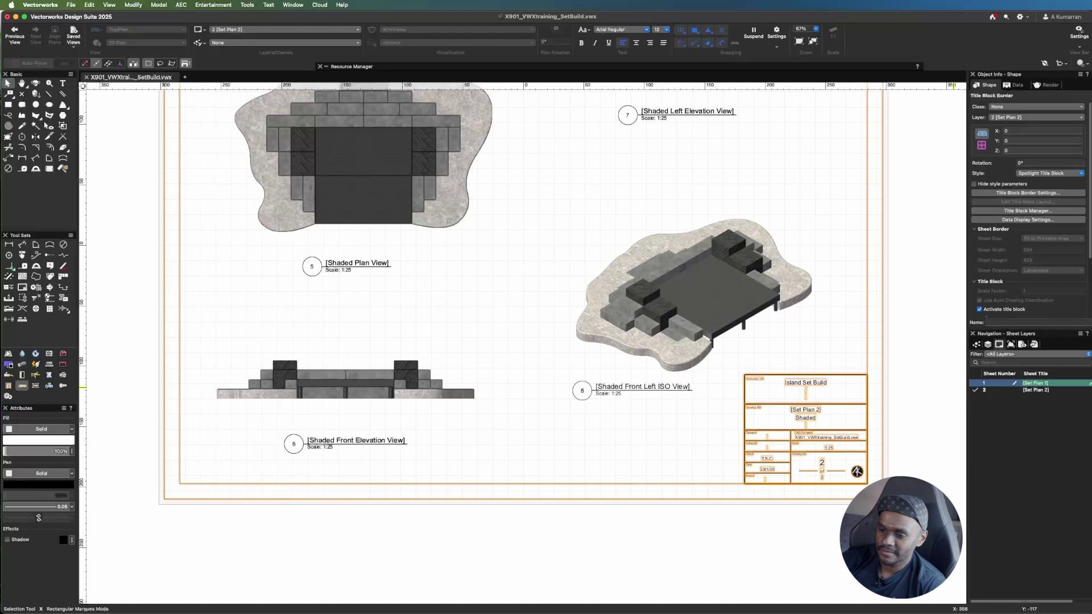
{"action": "left_click", "coordinate": [836, 579]}
- Switch to sheet layer 1 and update its title block's scale to 1:25, keeping Schematic as the second title line
{"action": "scroll", "coordinate": [836, 569], "scroll_direction": "down", "scroll_amount": 2}
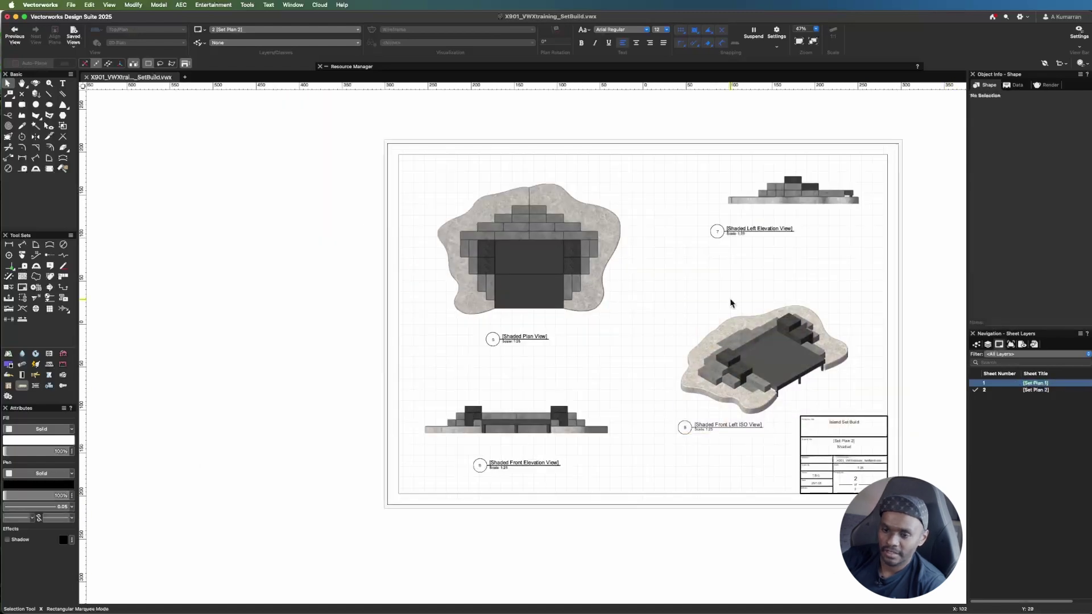
{"action": "scroll", "coordinate": [733, 370], "scroll_direction": "up", "scroll_amount": 1}
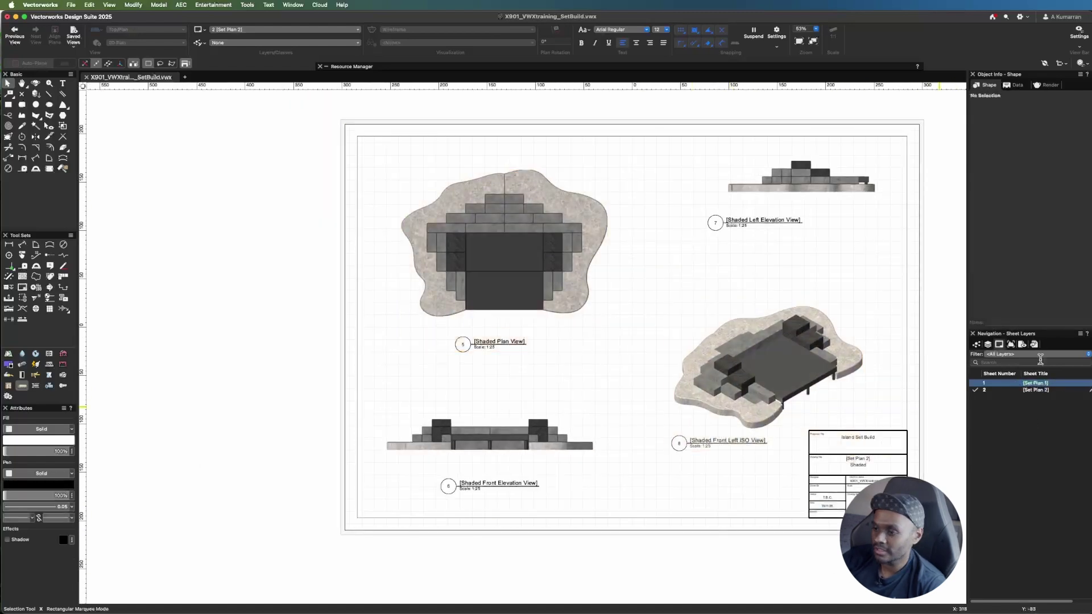
{"action": "double_click", "coordinate": [1038, 383]}
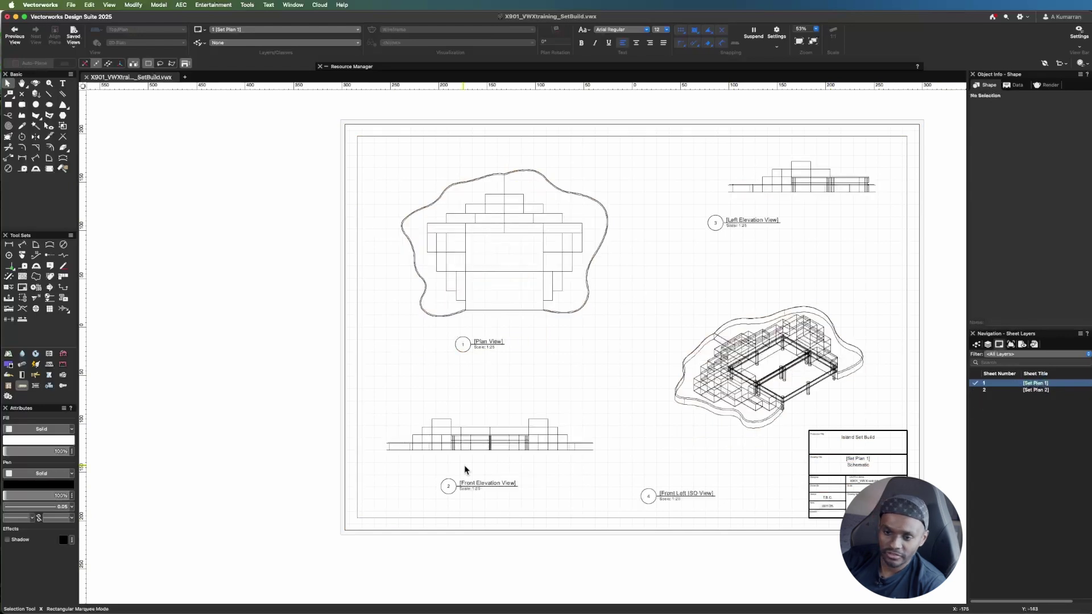
{"action": "scroll", "coordinate": [684, 344], "scroll_direction": "up", "scroll_amount": 1}
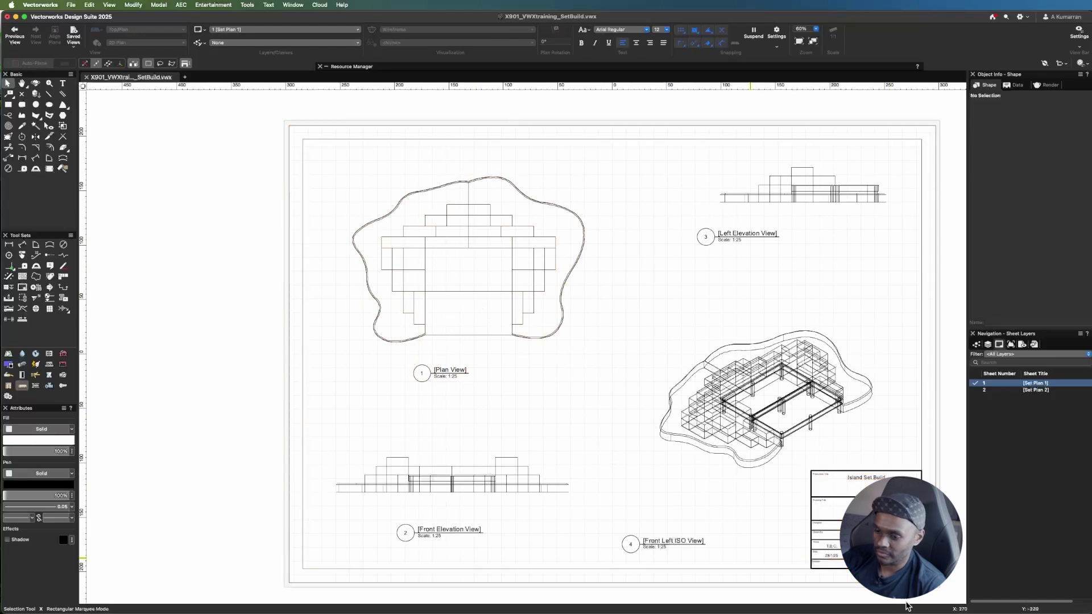
{"action": "left_click", "coordinate": [937, 541]}
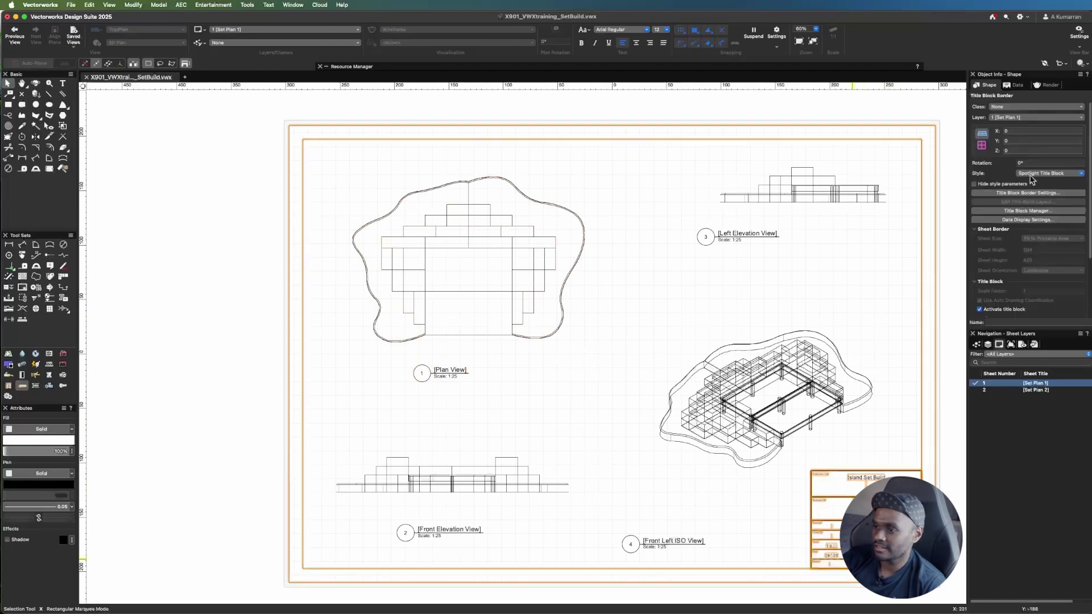
{"action": "left_click", "coordinate": [1039, 193]}
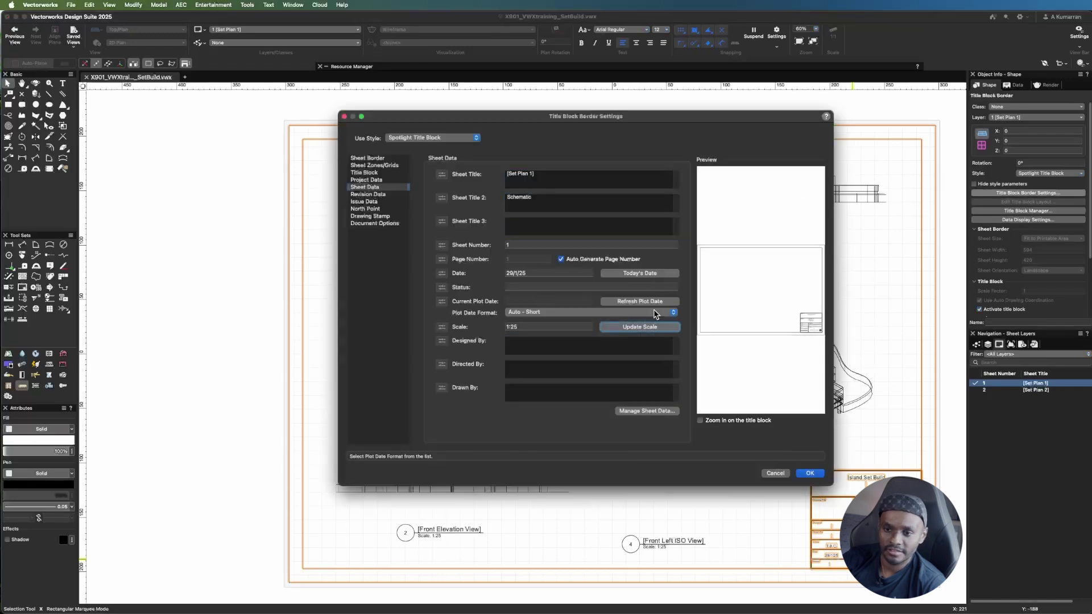
{"action": "left_click", "coordinate": [534, 206]}
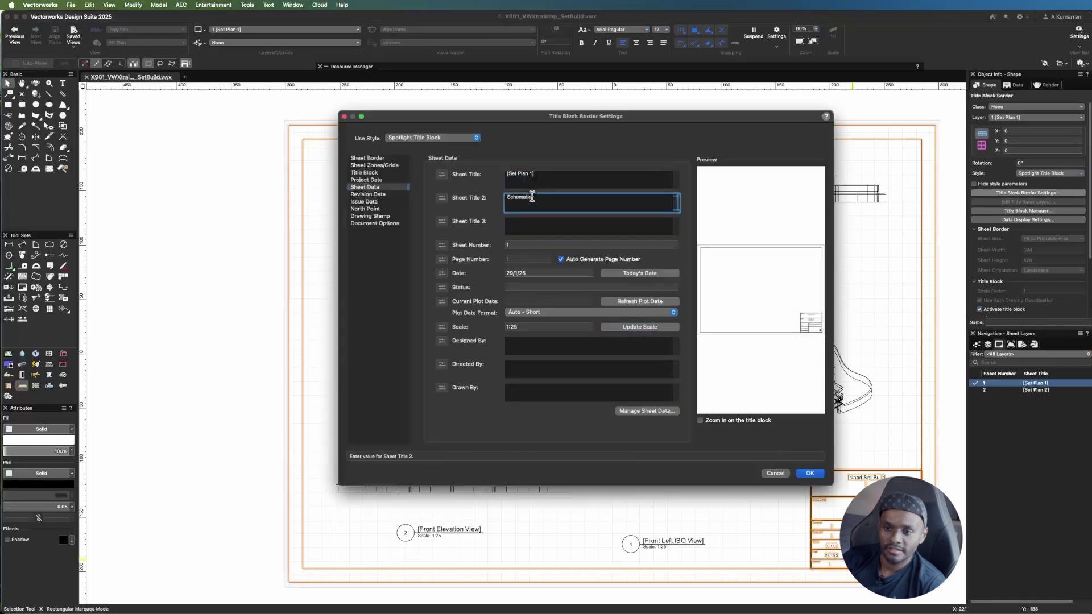
{"action": "left_click", "coordinate": [810, 473]}
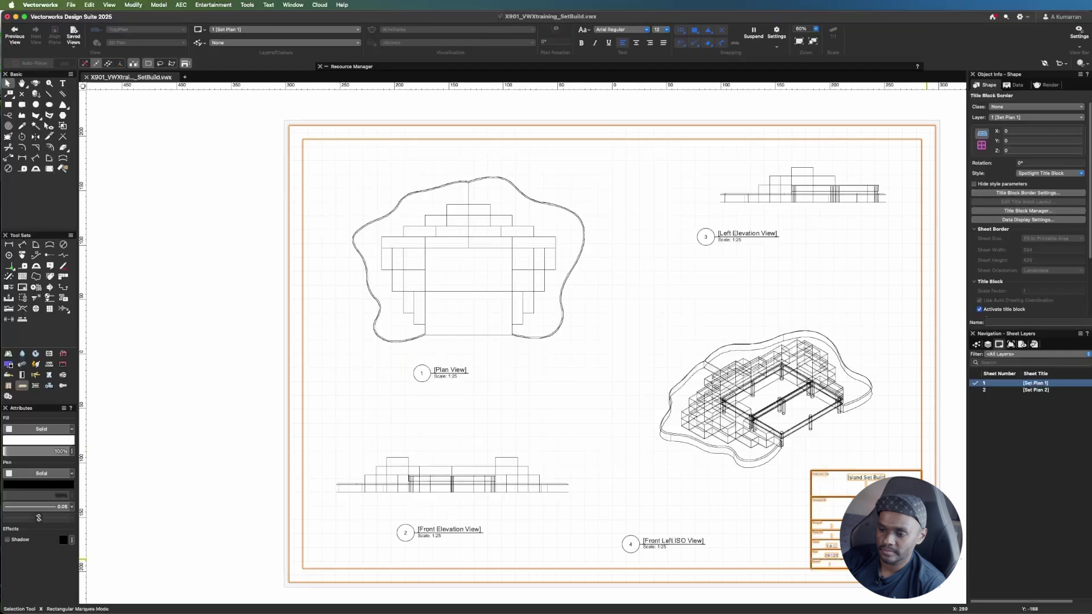
{"action": "left_click", "coordinate": [630, 451]}
- Open the annotations of the Plan View viewport for editing
{"action": "scroll", "coordinate": [456, 234], "scroll_direction": "up", "scroll_amount": 3}
{"action": "left_click", "coordinate": [483, 261]}
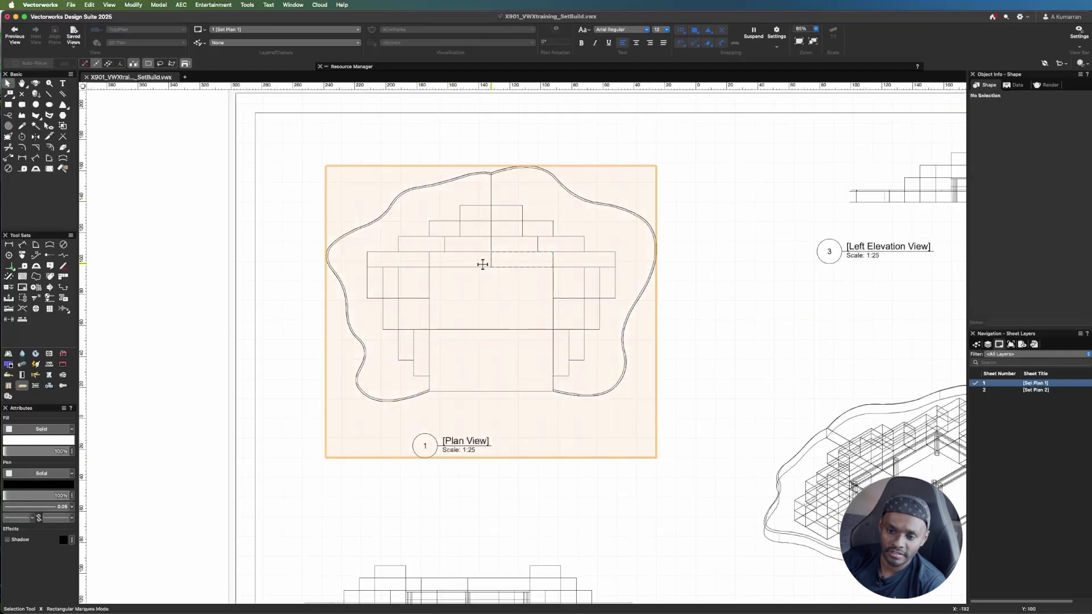
{"action": "right_click", "coordinate": [484, 263]}
{"action": "left_click", "coordinate": [446, 324]}
{"action": "right_click", "coordinate": [445, 330]}
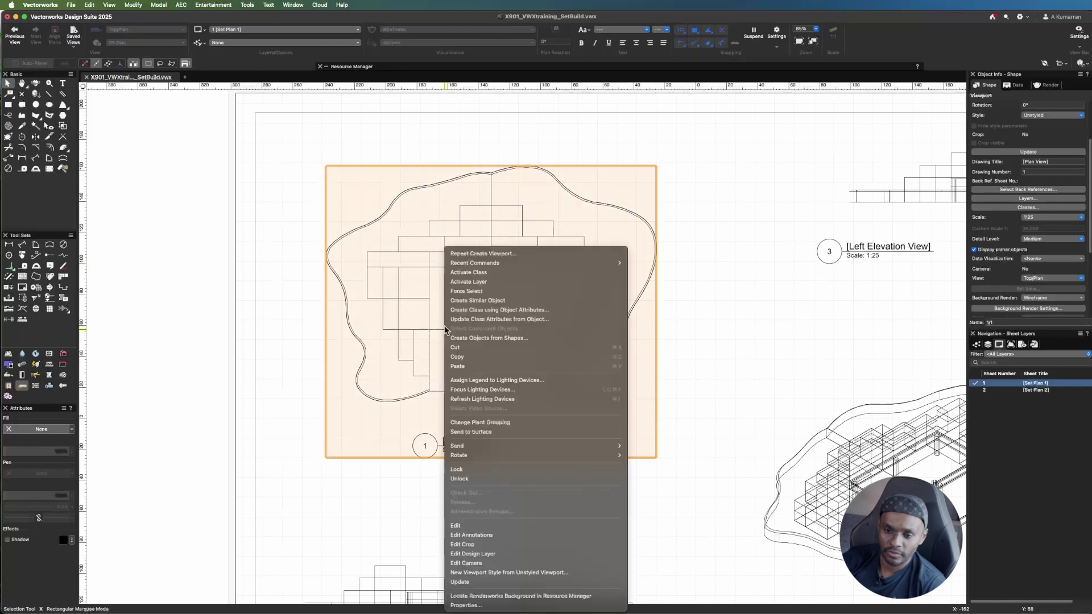
{"action": "left_click", "coordinate": [486, 535]}
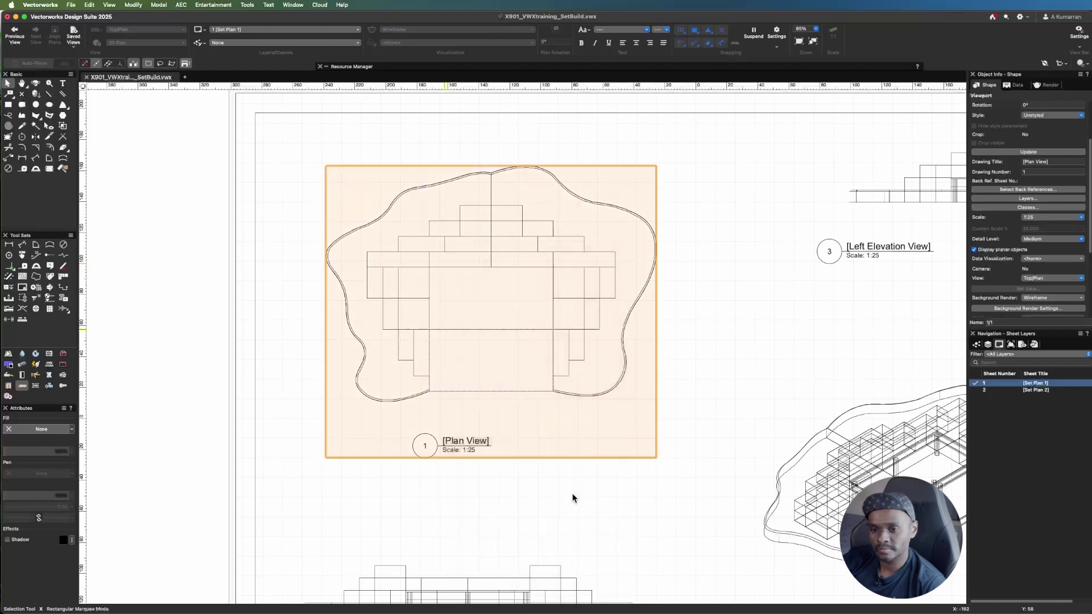
- Dimension the width of the outermost left block in the plan's widest row with the Constrained Linear Dimension tool, placing the dimension above it
{"action": "left_click", "coordinate": [23, 159]}
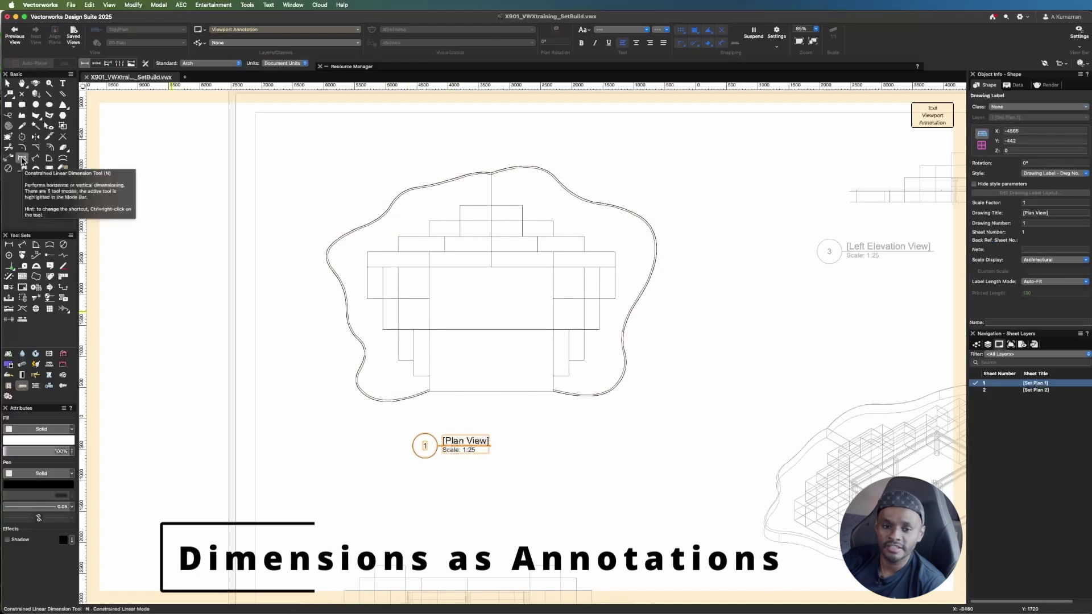
{"action": "scroll", "coordinate": [392, 285], "scroll_direction": "up", "scroll_amount": 3}
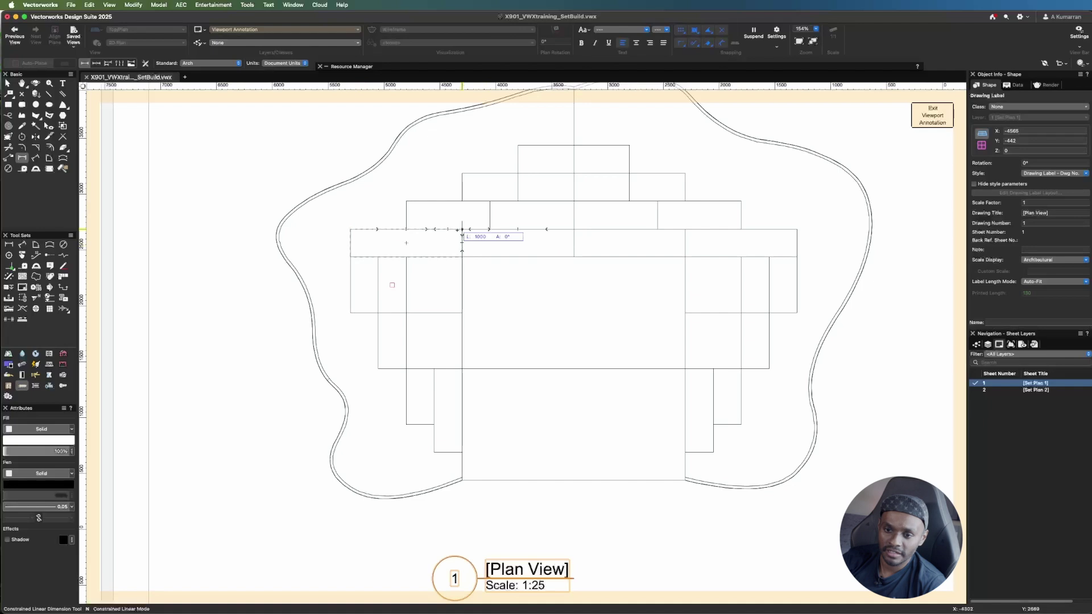
{"action": "left_click", "coordinate": [462, 229]}
{"action": "left_click", "coordinate": [406, 141]}
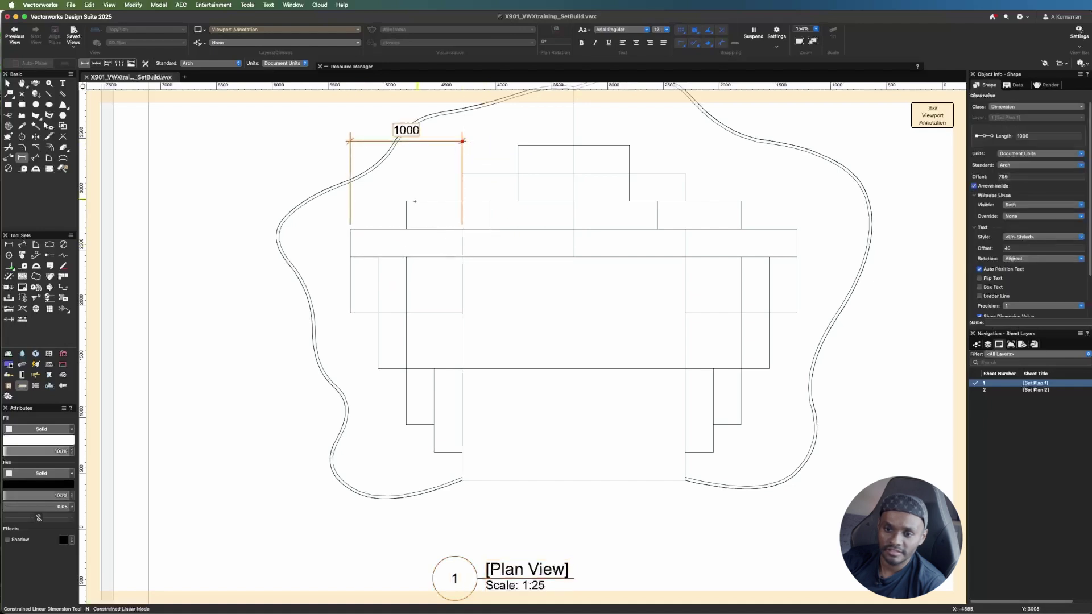
- Dimension the depths of the outermost left block and of the block directly below it, lining both dimensions up on their left side
{"action": "left_click", "coordinate": [351, 229]}
{"action": "left_click", "coordinate": [350, 257]}
{"action": "left_click", "coordinate": [328, 257]}
{"action": "left_click", "coordinate": [350, 313]}
{"action": "left_click", "coordinate": [329, 257]}
{"action": "left_click", "coordinate": [328, 257]}
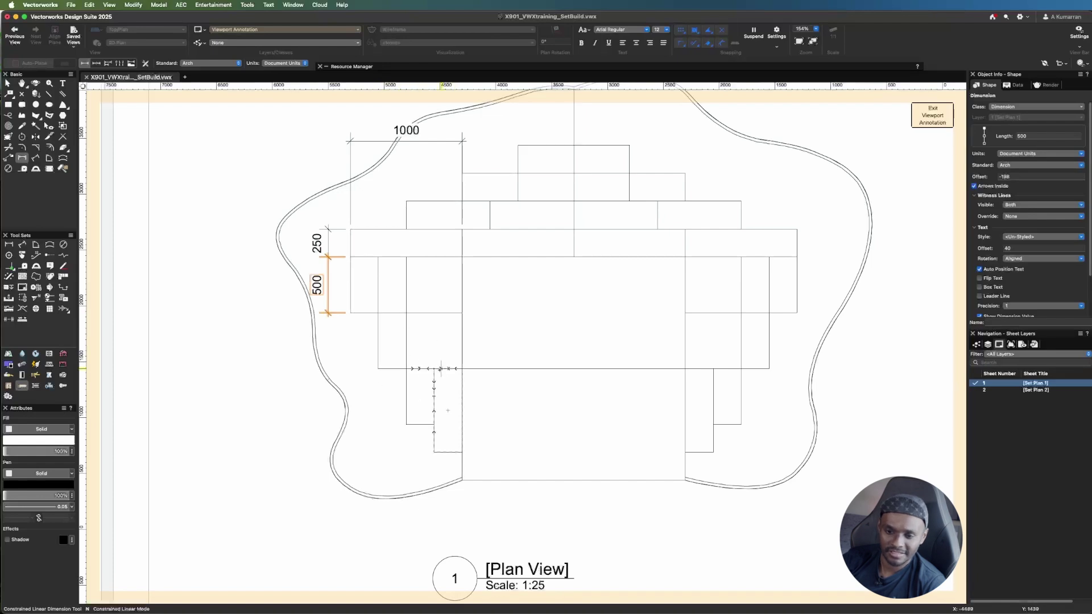
- Dimension the depth of the innermost block beside the lower deck on the plan's left side, placing the dimension to its left
{"action": "left_click", "coordinate": [434, 369]}
{"action": "left_click", "coordinate": [434, 452]}
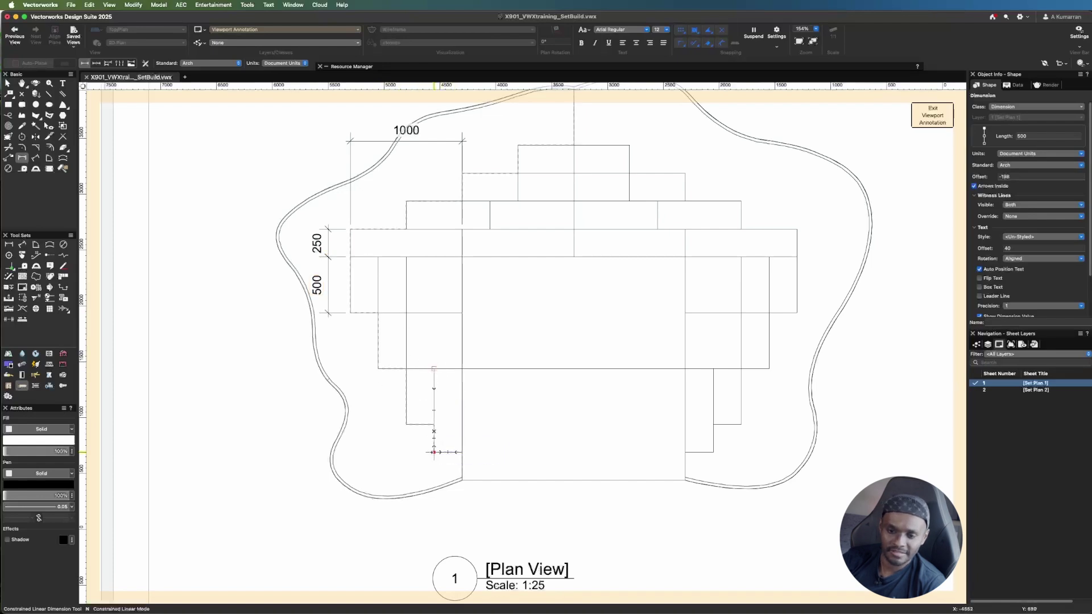
{"action": "left_click", "coordinate": [378, 401]}
- Dimension the lower deck's width below the plan and its depth outside the island outline on the right
{"action": "left_click", "coordinate": [463, 480]}
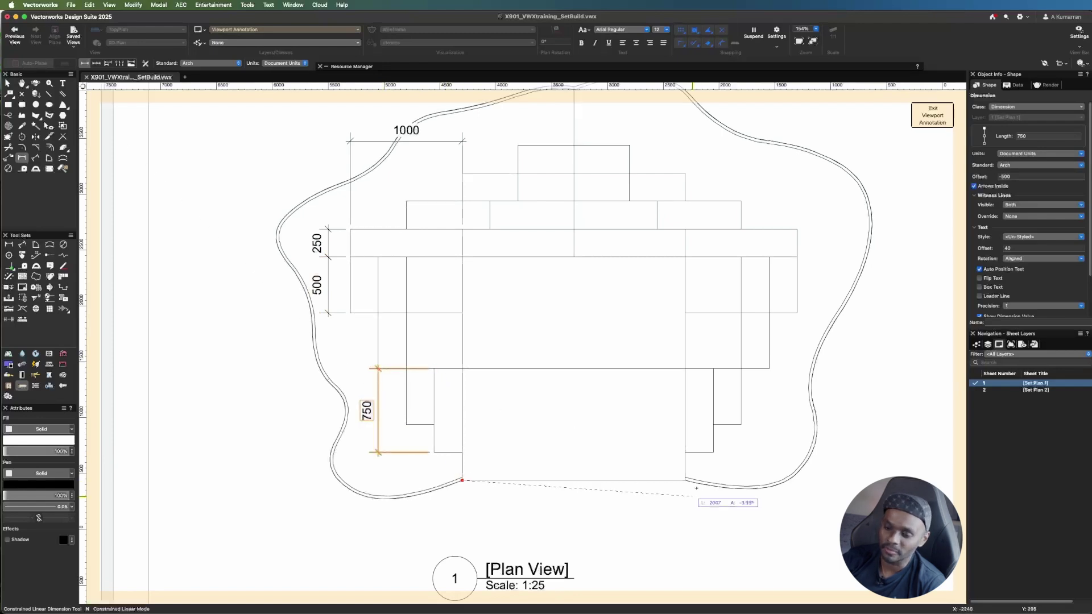
{"action": "left_click", "coordinate": [686, 481]}
{"action": "left_click", "coordinate": [659, 524]}
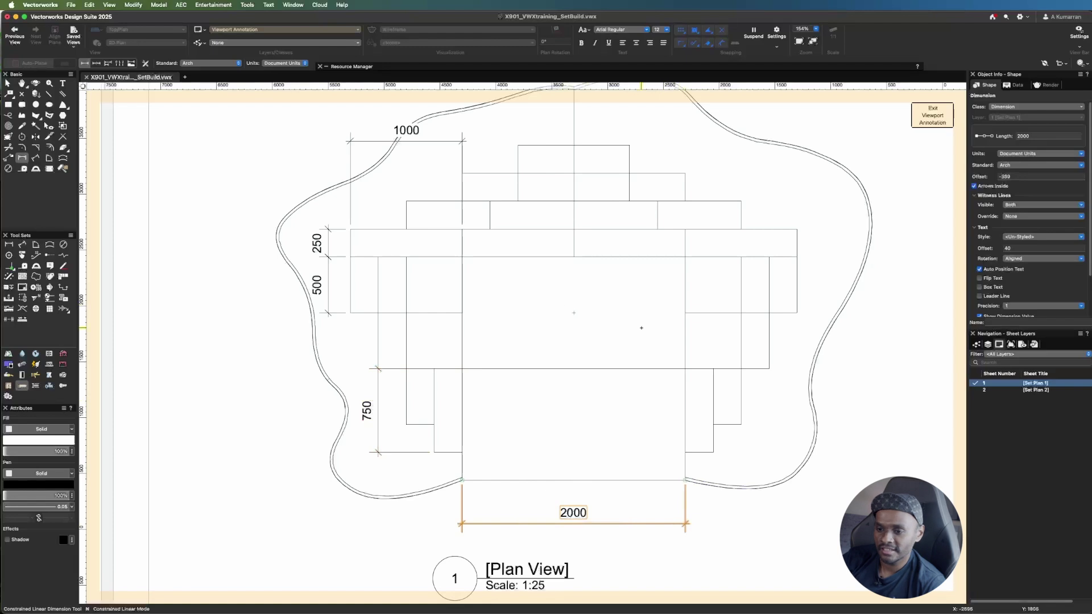
{"action": "left_click", "coordinate": [685, 481]}
{"action": "left_click", "coordinate": [911, 368]}
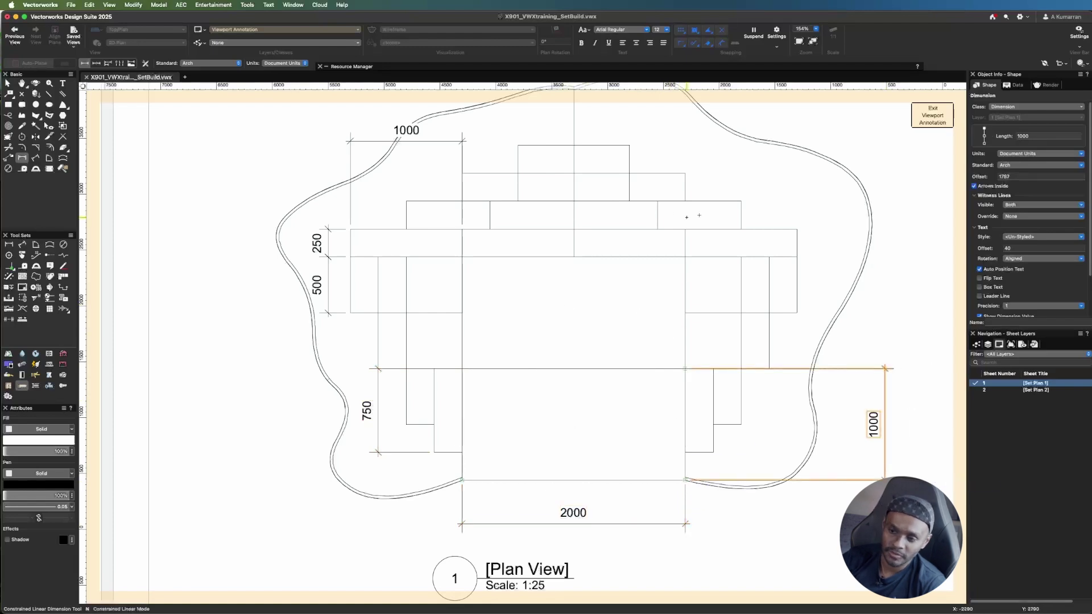
- Dimension the width and depth of the block adjoining the upper deck's right edge, with the width above and the depth to the right
{"action": "scroll", "coordinate": [590, 343], "scroll_direction": "down", "scroll_amount": 1}
{"action": "left_click", "coordinate": [674, 265]}
{"action": "left_click", "coordinate": [725, 263]}
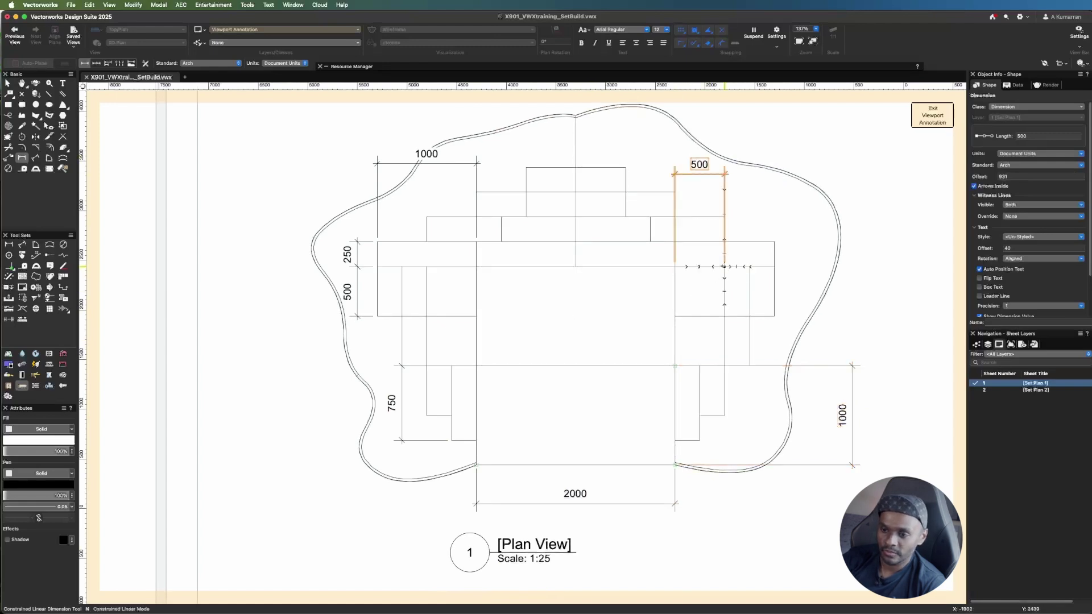
{"action": "left_click", "coordinate": [725, 266]}
{"action": "left_click", "coordinate": [725, 315]}
{"action": "left_click", "coordinate": [796, 298]}
- Dimension the island outline's overall width between its outermost left and right edges, placing the dimension above the plan
{"action": "scroll", "coordinate": [576, 199], "scroll_direction": "down", "scroll_amount": 4}
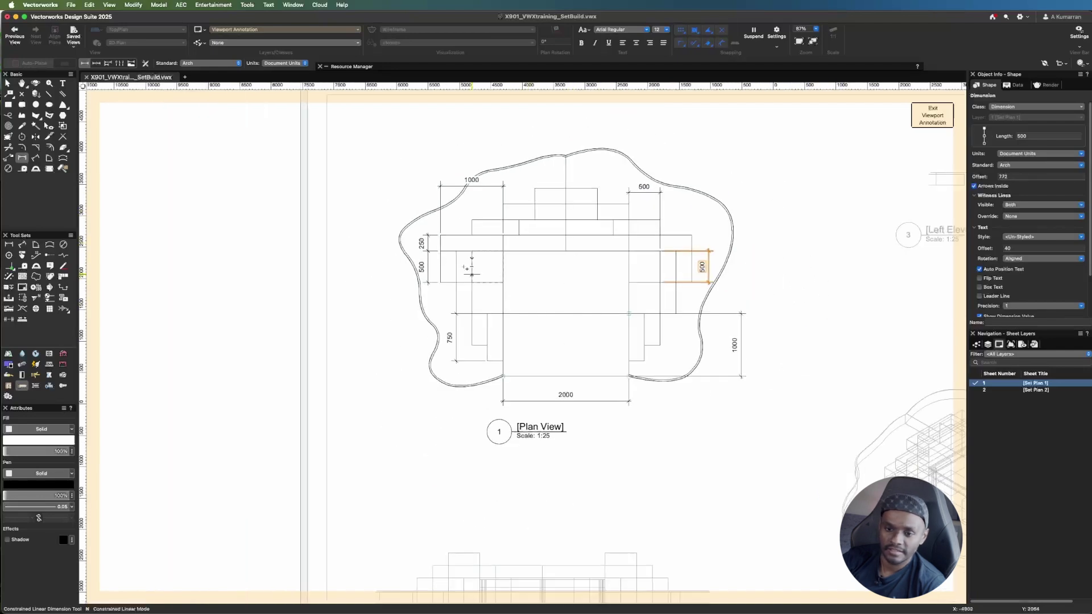
{"action": "left_click", "coordinate": [395, 237]}
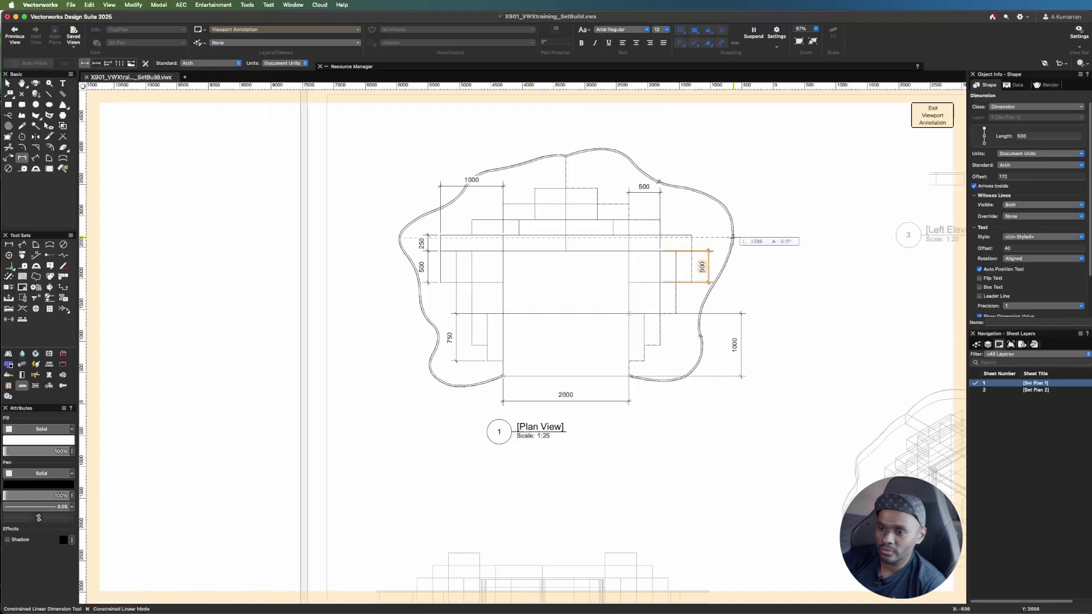
{"action": "left_click", "coordinate": [734, 238]}
{"action": "left_click", "coordinate": [584, 133]}
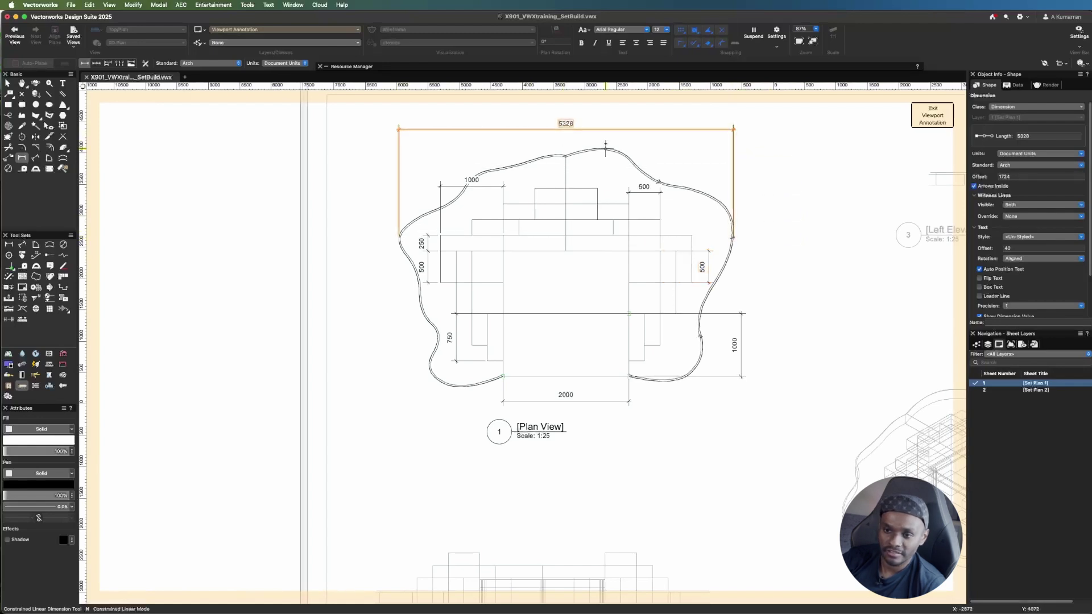
- Dimension the island outline's overall depth to the left of the plan, then leave the dimension tool and clear the selection
{"action": "left_click", "coordinate": [600, 149]}
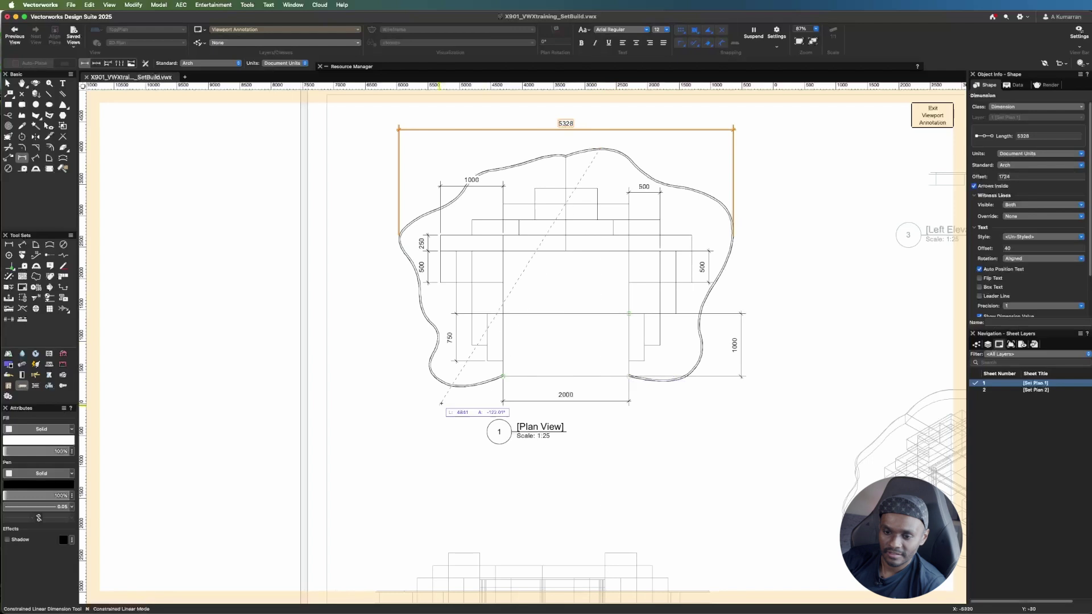
{"action": "left_click", "coordinate": [458, 388]}
{"action": "left_click", "coordinate": [359, 376]}
{"action": "scroll", "coordinate": [550, 454], "scroll_direction": "down", "scroll_amount": 2}
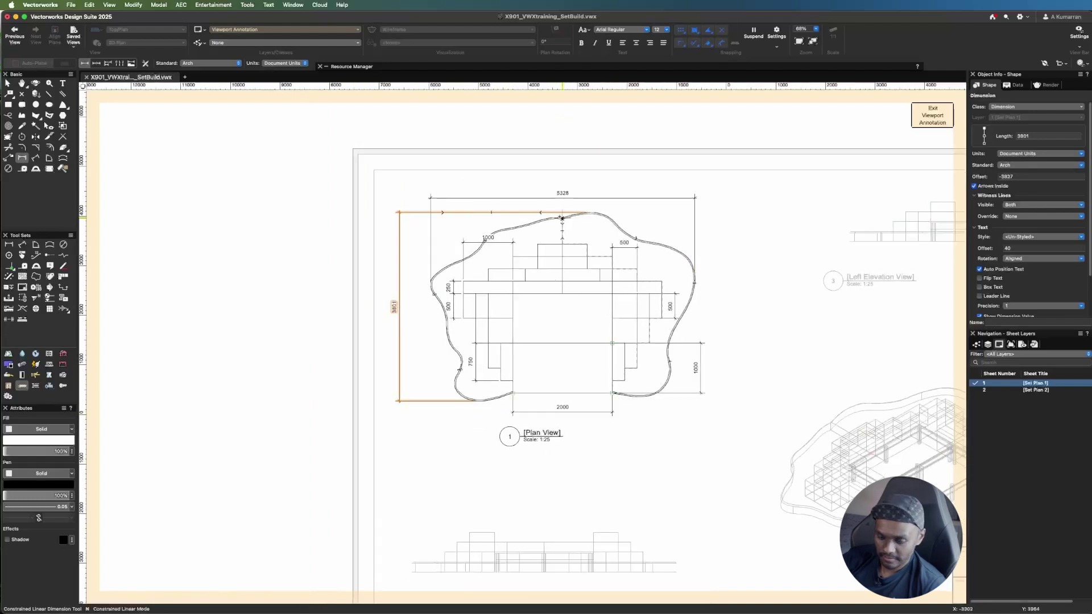
{"action": "key", "text": "x"}
{"action": "left_click", "coordinate": [756, 260]}
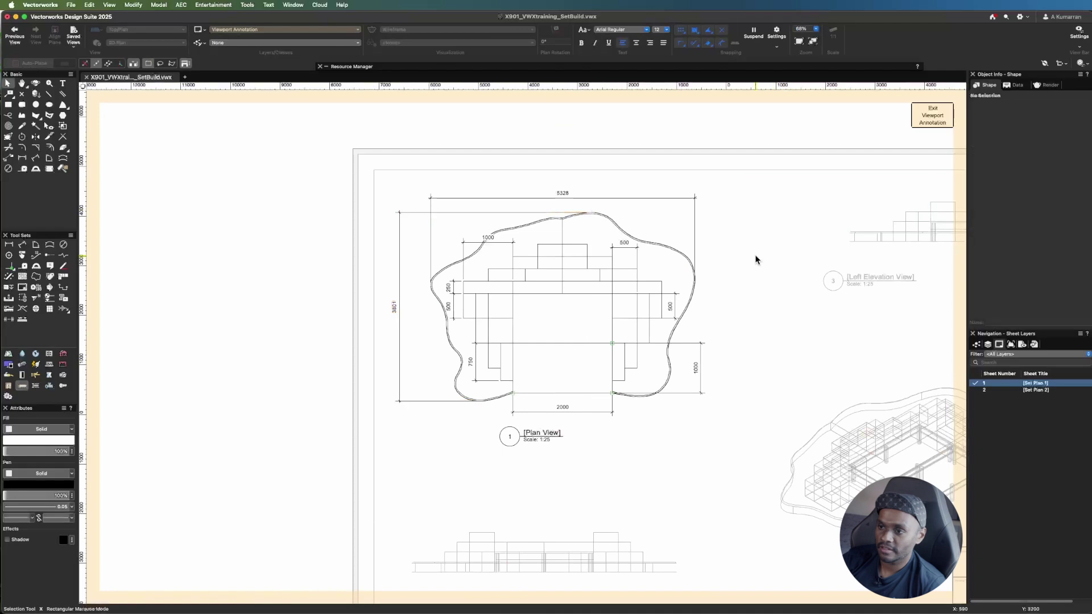
- Exit the plan's annotations and give the Dimension class a purple pen with the ISO-02 Dashed line type
{"action": "left_click", "coordinate": [933, 118]}
{"action": "left_click", "coordinate": [497, 317]}
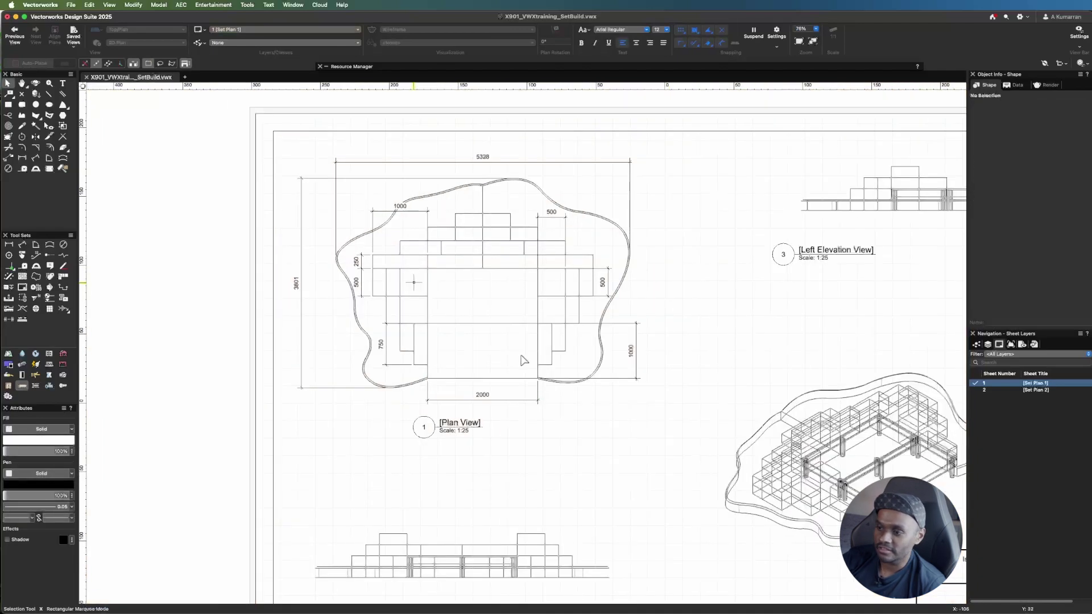
{"action": "left_click", "coordinate": [989, 345]}
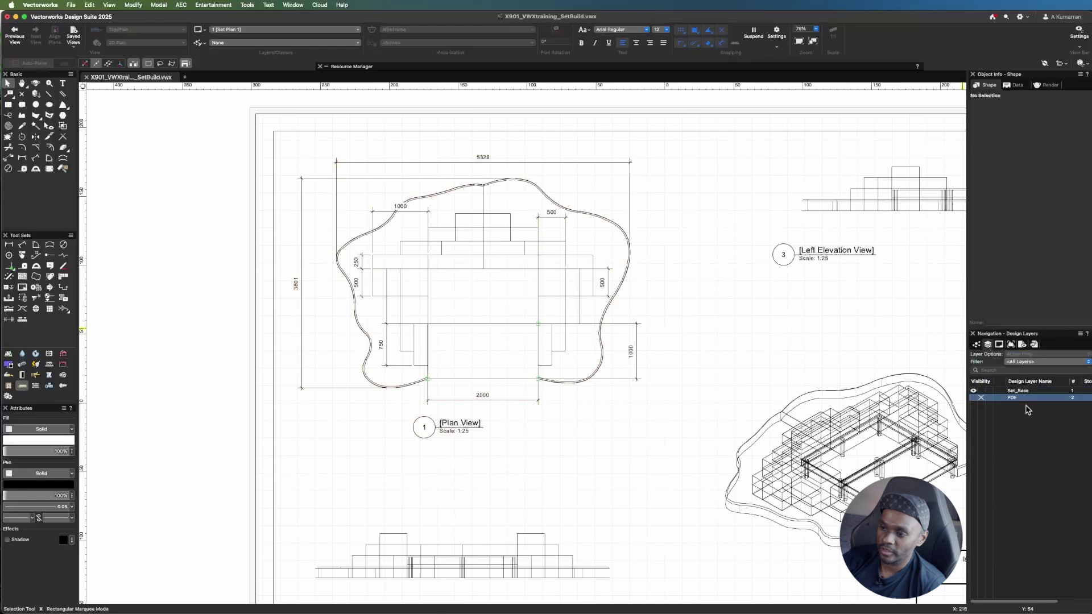
{"action": "left_click", "coordinate": [979, 344]}
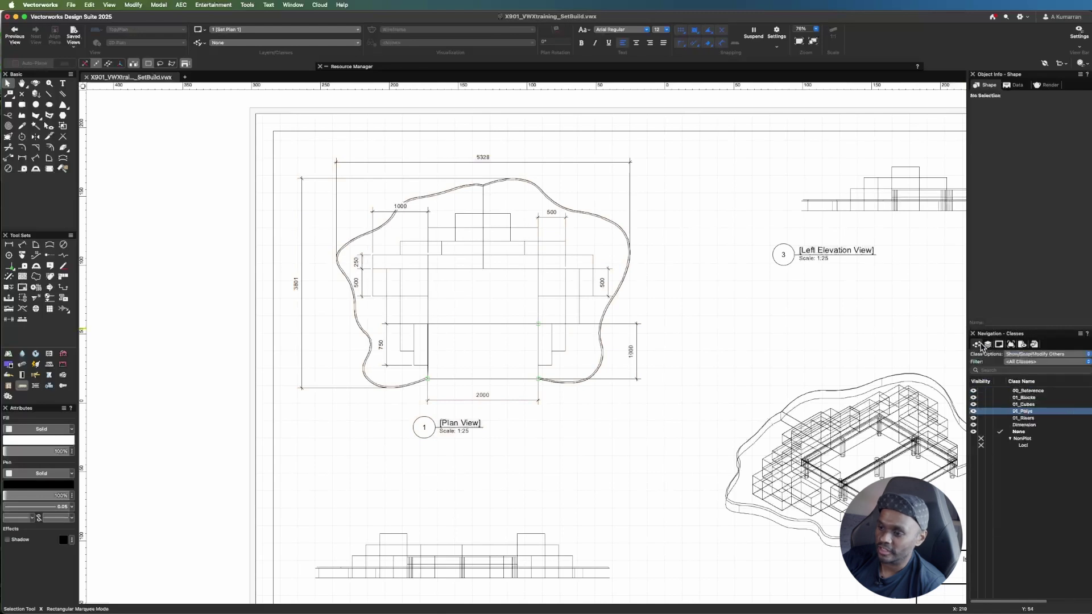
{"action": "left_click", "coordinate": [1025, 426]}
{"action": "right_click", "coordinate": [1025, 426]}
{"action": "left_click", "coordinate": [1035, 438]}
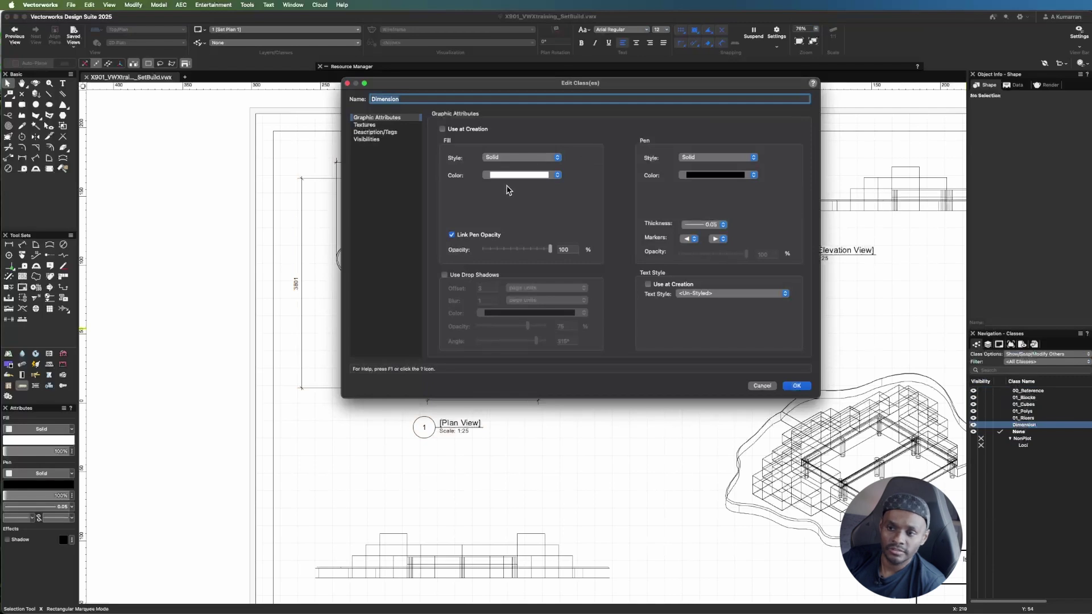
{"action": "left_click", "coordinate": [754, 158]}
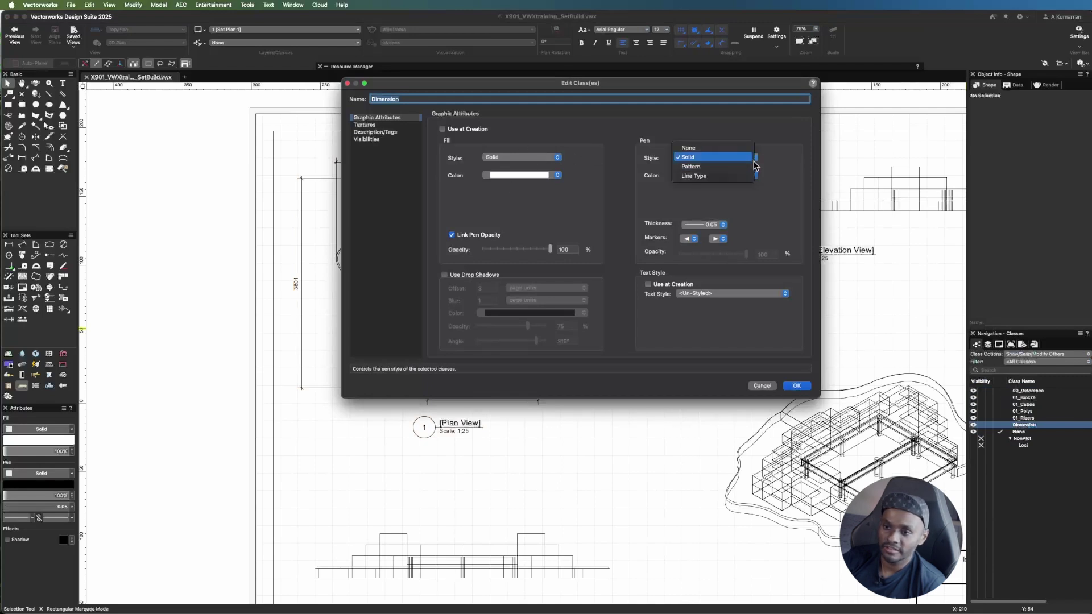
{"action": "left_click", "coordinate": [723, 177]}
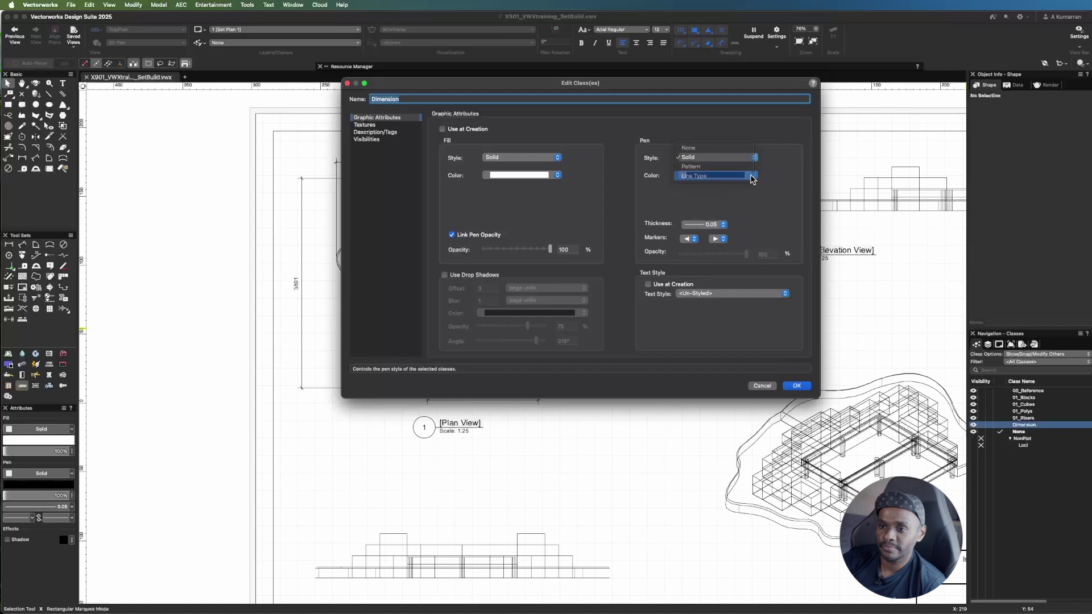
{"action": "left_click", "coordinate": [737, 175]}
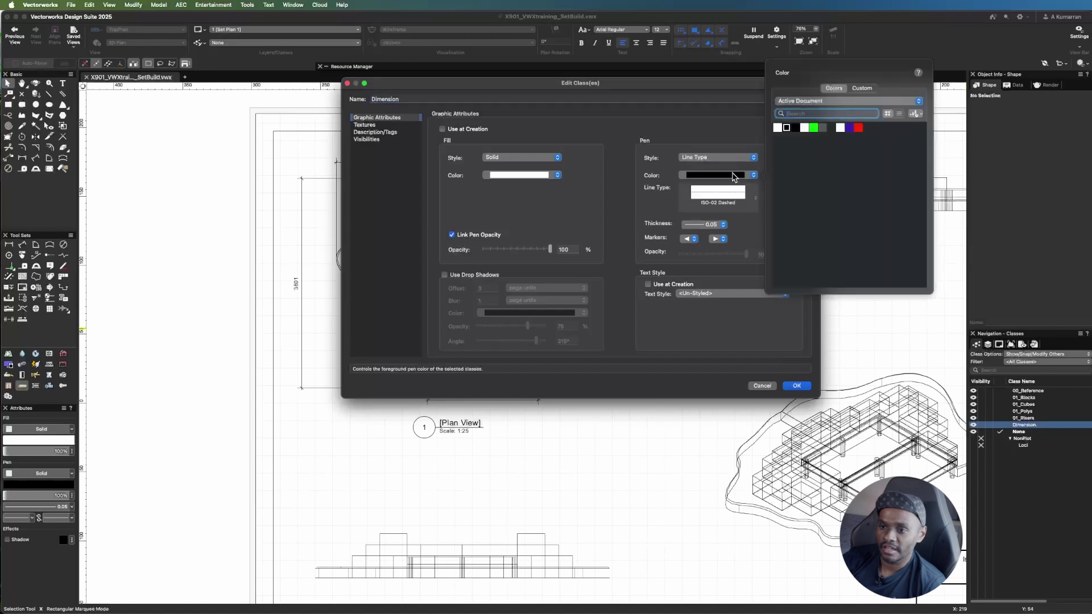
{"action": "left_click", "coordinate": [847, 129]}
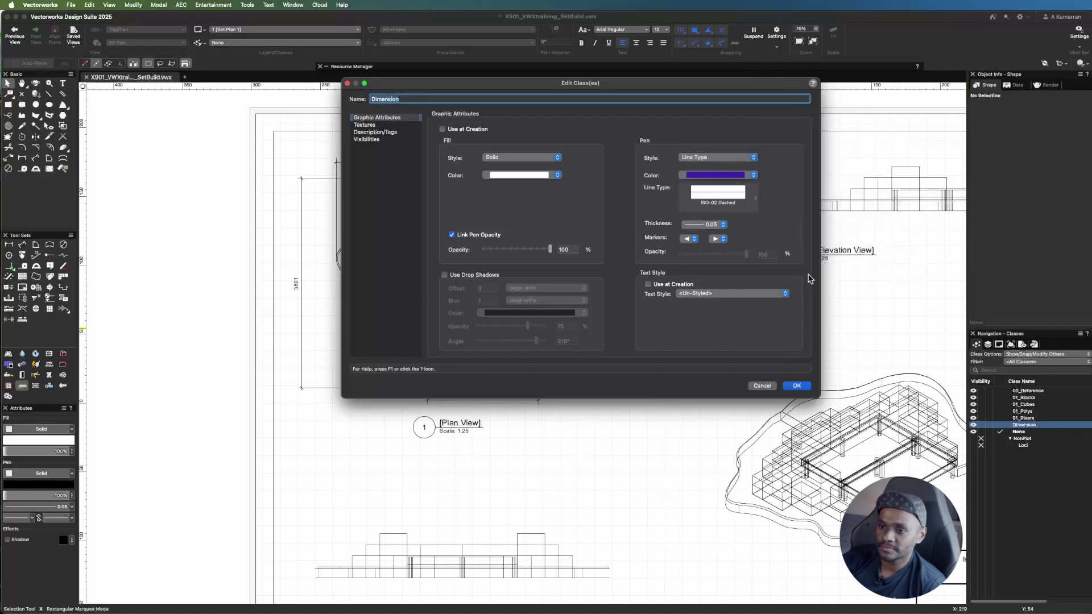
{"action": "left_click", "coordinate": [795, 386]}
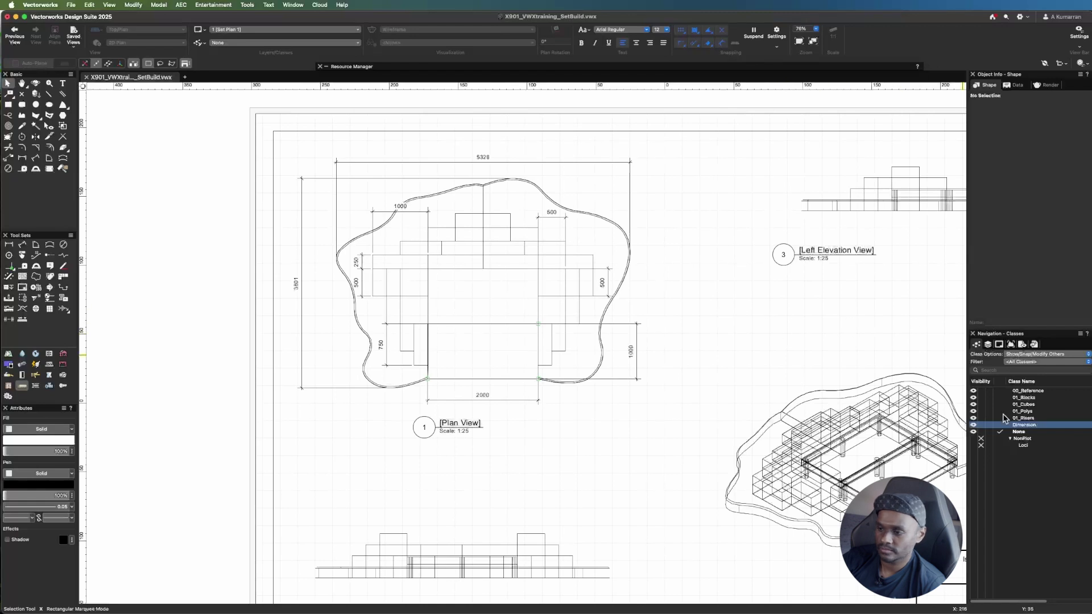
- Make the Dimension class use its graphic attributes at creation and apply them to all existing objects in the class
{"action": "right_click", "coordinate": [1036, 430]}
{"action": "left_click", "coordinate": [1041, 438]}
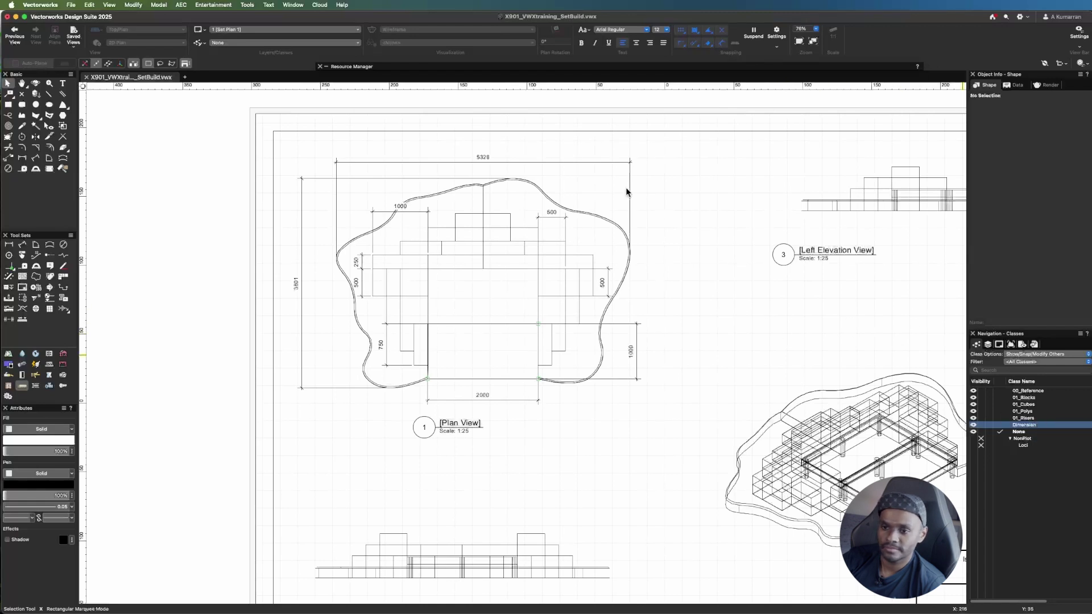
{"action": "left_click", "coordinate": [443, 130]}
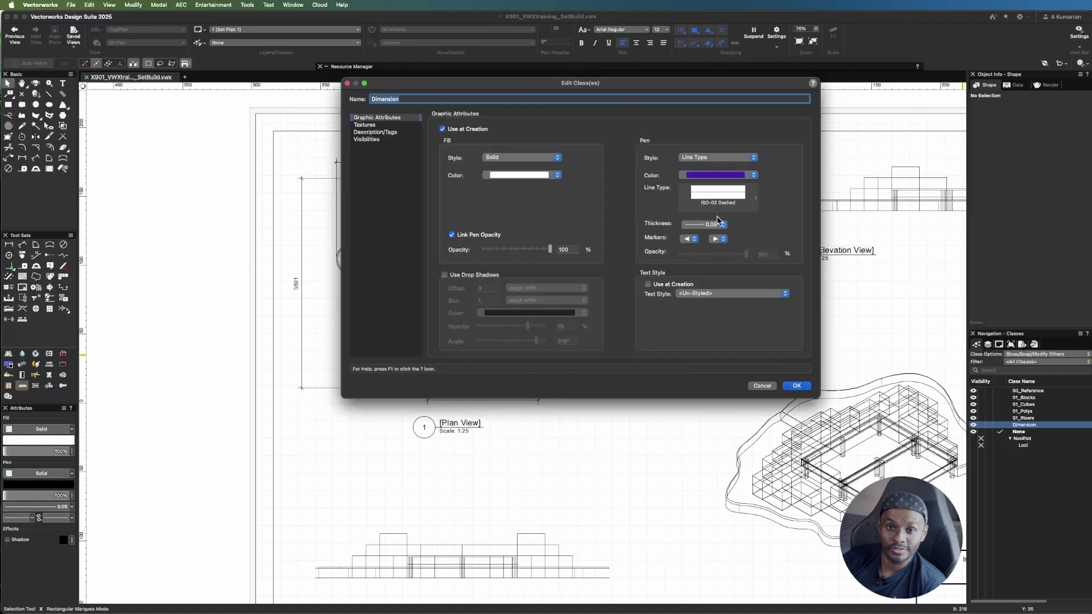
{"action": "left_click", "coordinate": [796, 385]}
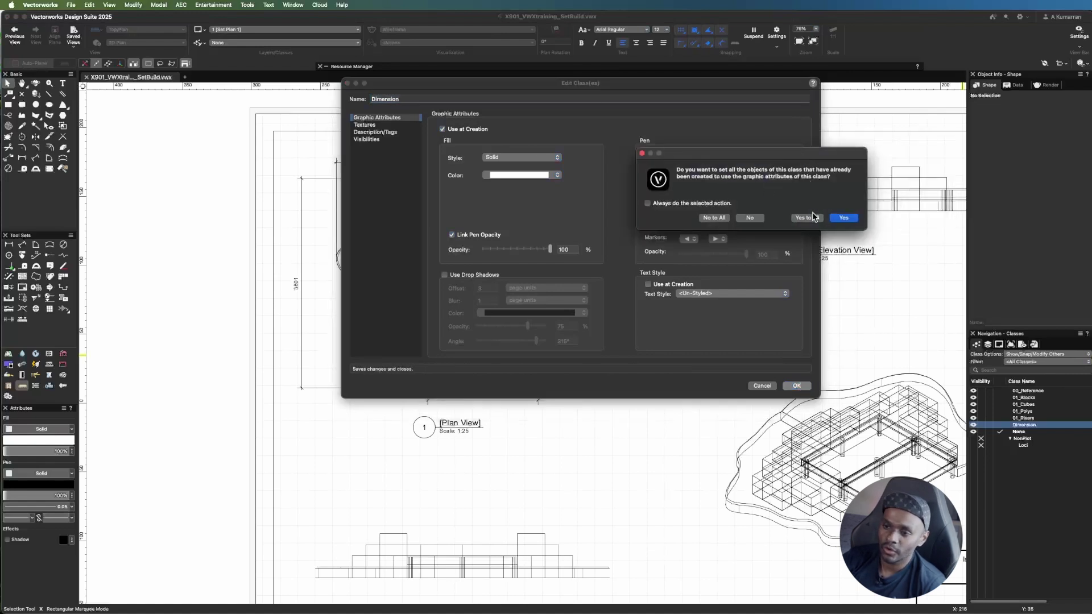
{"action": "left_click", "coordinate": [815, 217]}
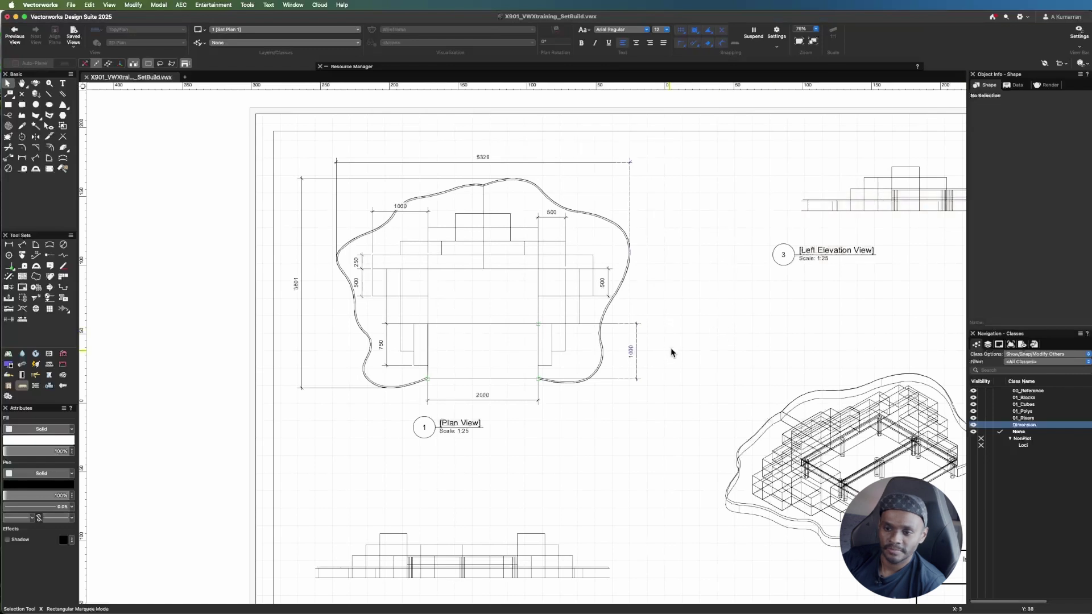
- Open the annotations of the Left Elevation View viewport for editing
{"action": "scroll", "coordinate": [432, 219], "scroll_direction": "up", "scroll_amount": 3}
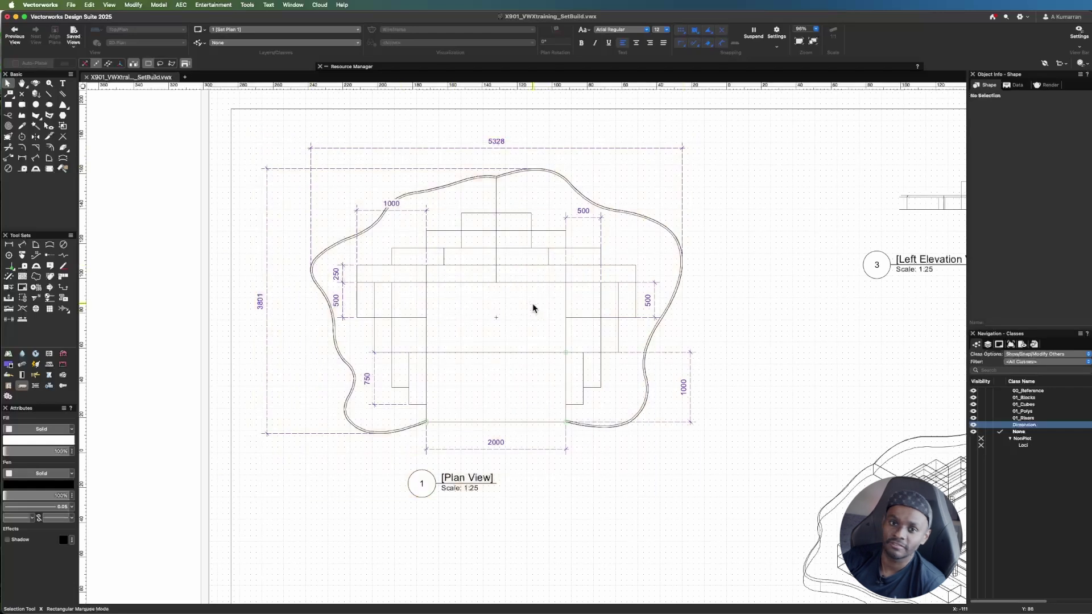
{"action": "scroll", "coordinate": [313, 185], "scroll_direction": "down", "scroll_amount": 3}
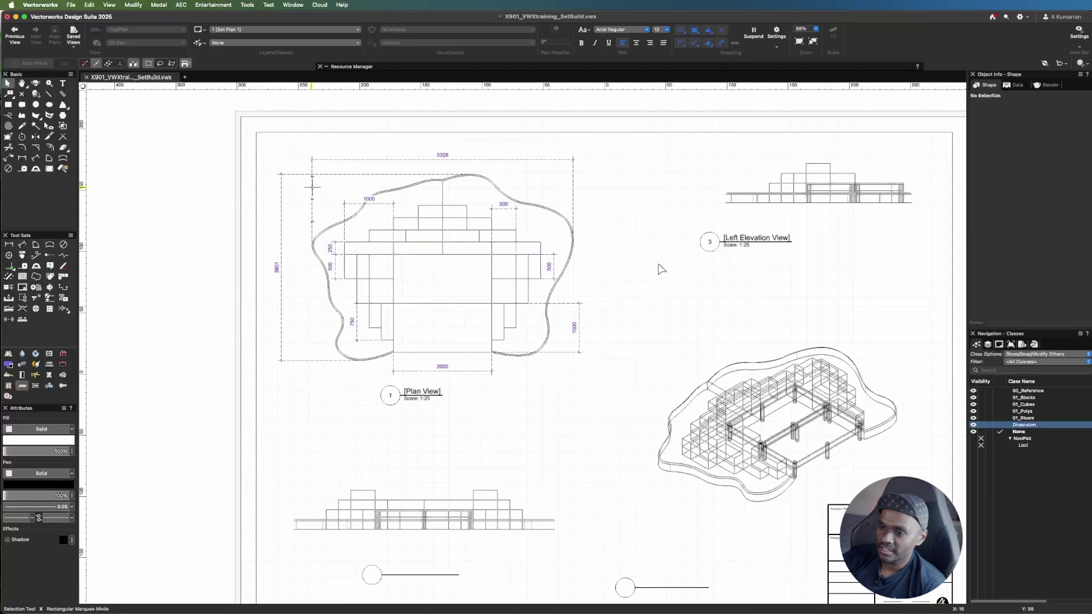
{"action": "scroll", "coordinate": [819, 182], "scroll_direction": "up", "scroll_amount": 2}
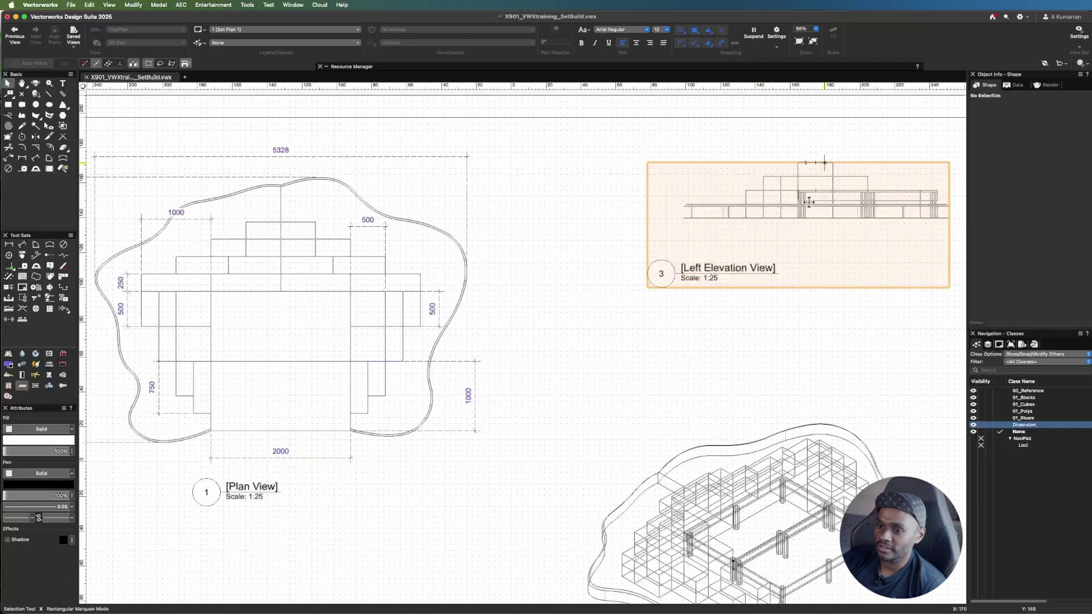
{"action": "scroll", "coordinate": [815, 192], "scroll_direction": "down", "scroll_amount": 2}
{"action": "scroll", "coordinate": [815, 191], "scroll_direction": "up", "scroll_amount": 5}
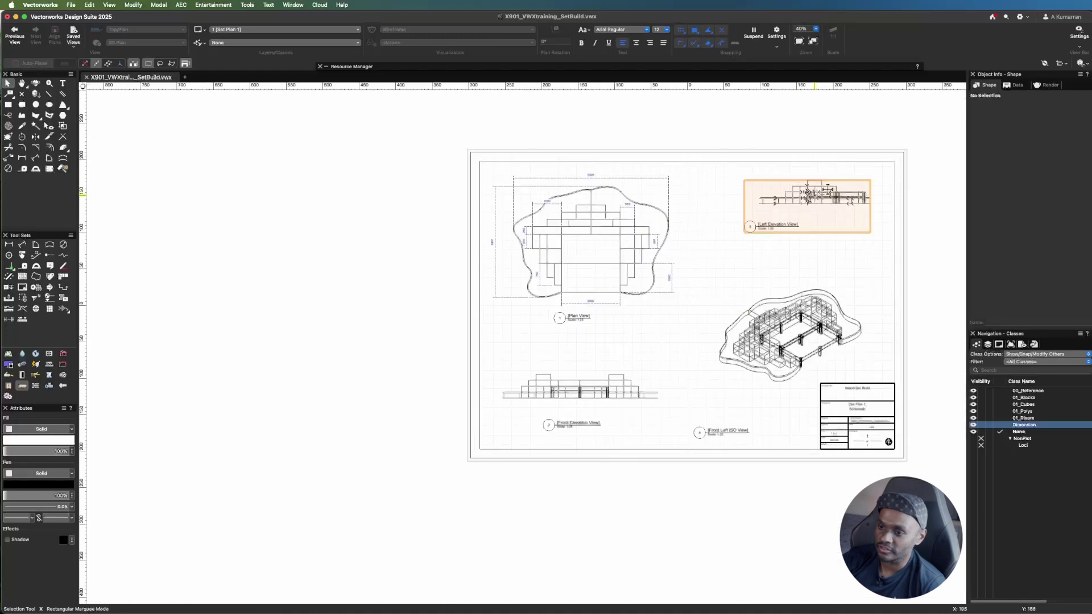
{"action": "right_click", "coordinate": [802, 199]}
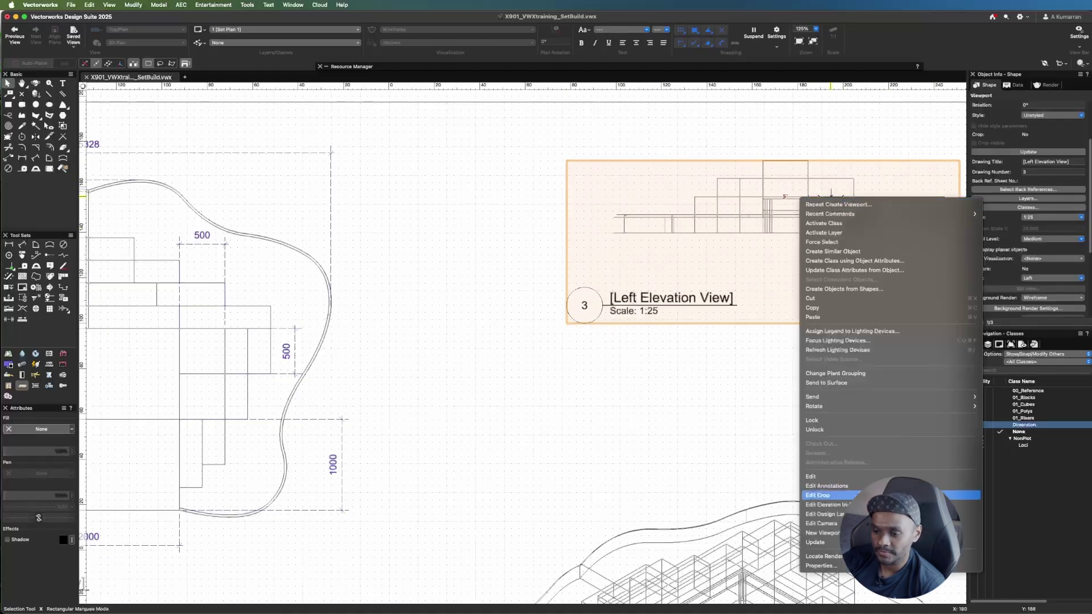
{"action": "left_click", "coordinate": [982, 259]}
{"action": "scroll", "coordinate": [810, 205], "scroll_direction": "up", "scroll_amount": 5}
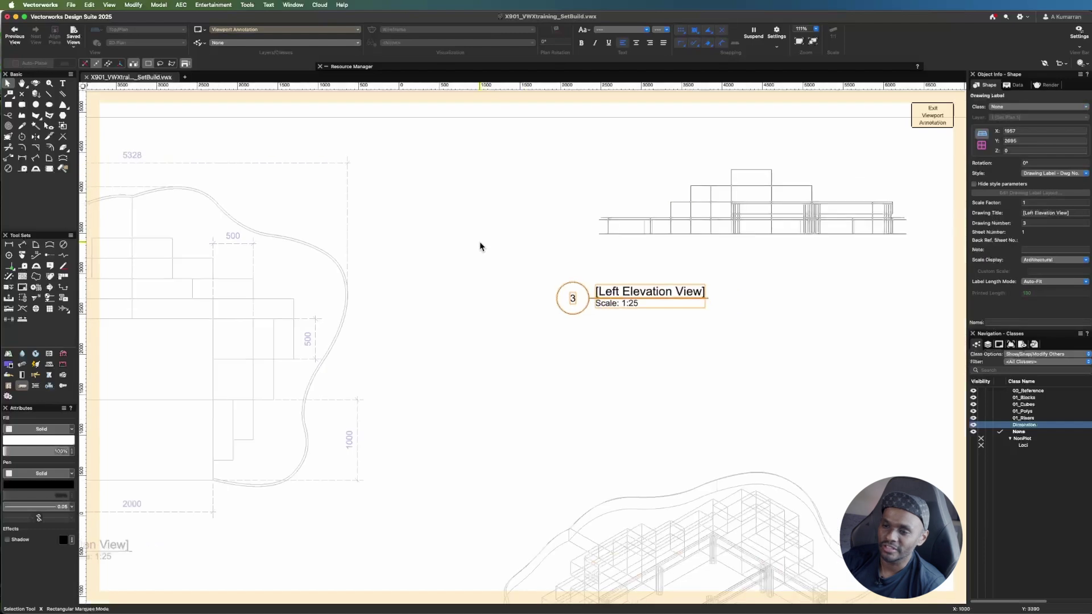
{"action": "scroll", "coordinate": [805, 194], "scroll_direction": "up", "scroll_amount": 5}
{"action": "scroll", "coordinate": [470, 245], "scroll_direction": "down", "scroll_amount": 3}
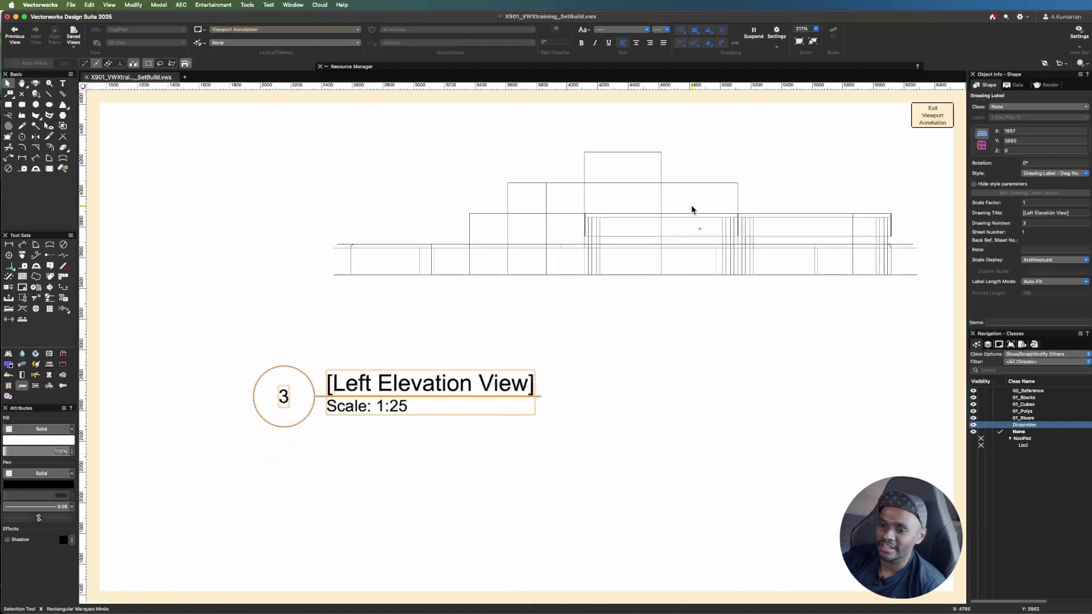
- Dimension the heights of the base and the second tier from the ground line, placing both dimensions left of the elevation
{"action": "left_click", "coordinate": [22, 157]}
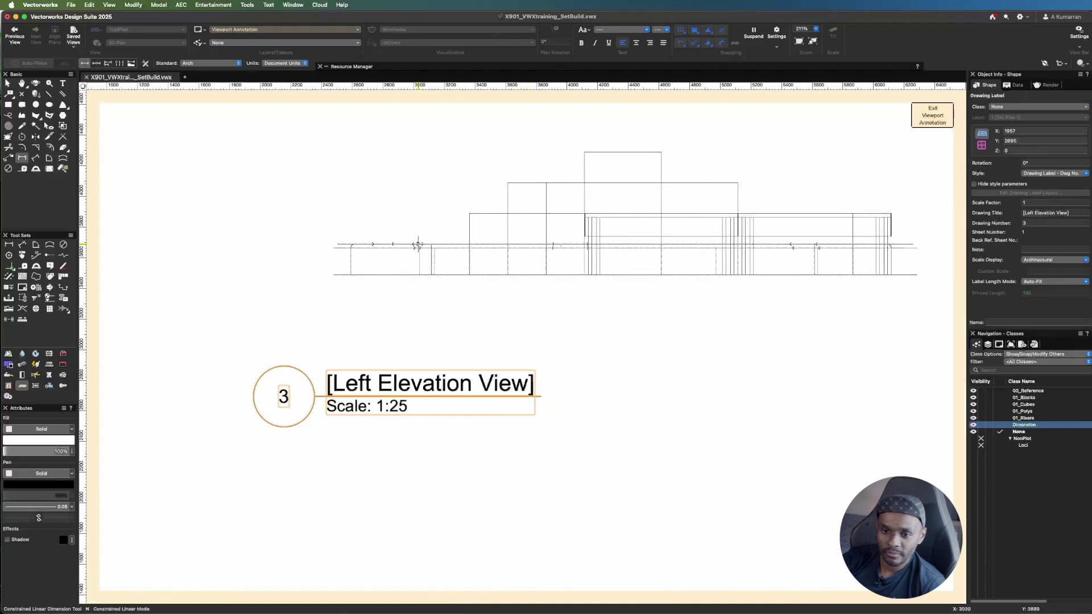
{"action": "left_click", "coordinate": [336, 242]}
{"action": "left_click", "coordinate": [431, 244]}
{"action": "left_click", "coordinate": [432, 275]}
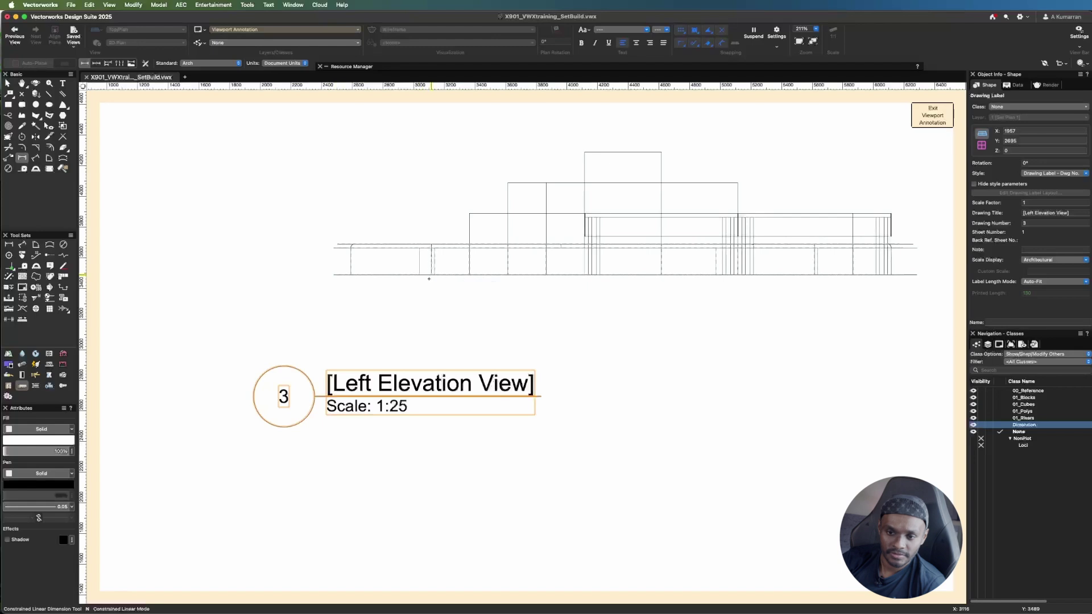
{"action": "left_click", "coordinate": [291, 259]}
{"action": "left_click", "coordinate": [469, 213]}
{"action": "left_click", "coordinate": [465, 275]}
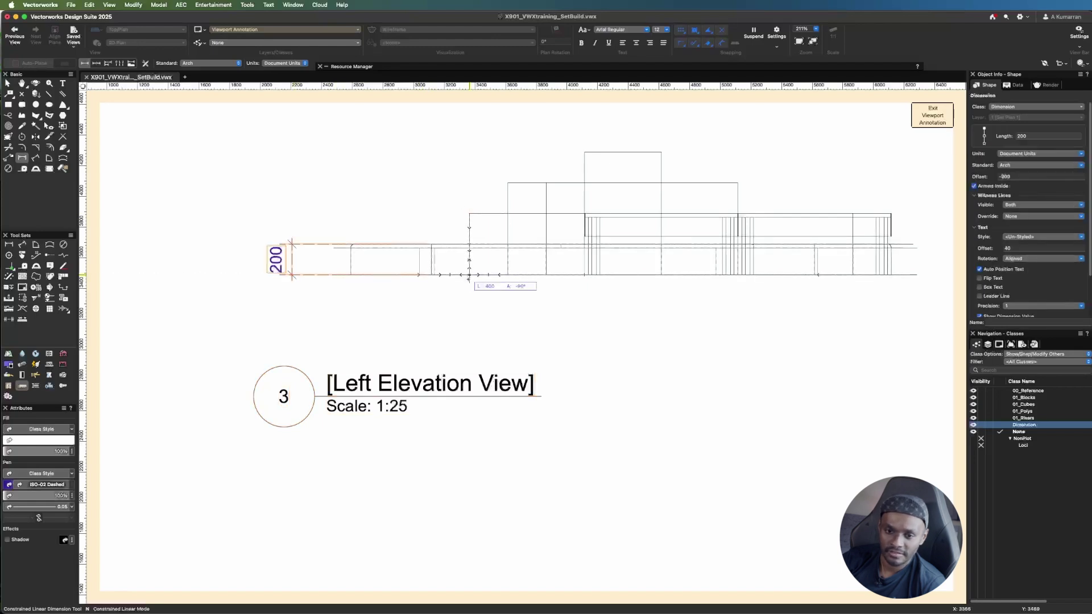
{"action": "left_click", "coordinate": [233, 276]}
- Dimension the heights of the third tier and the topmost block farther left of the elevation, then exit the annotations and clear the selection
{"action": "left_click", "coordinate": [507, 182]}
{"action": "left_click", "coordinate": [508, 275]}
{"action": "left_click", "coordinate": [190, 274]}
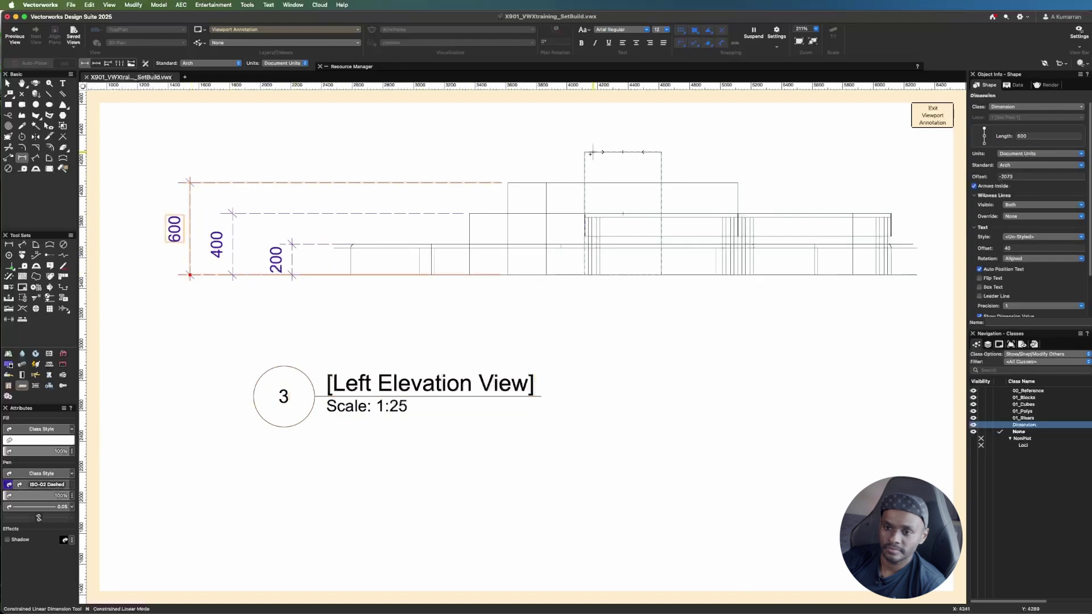
{"action": "left_click", "coordinate": [585, 151]}
{"action": "left_click", "coordinate": [585, 275]}
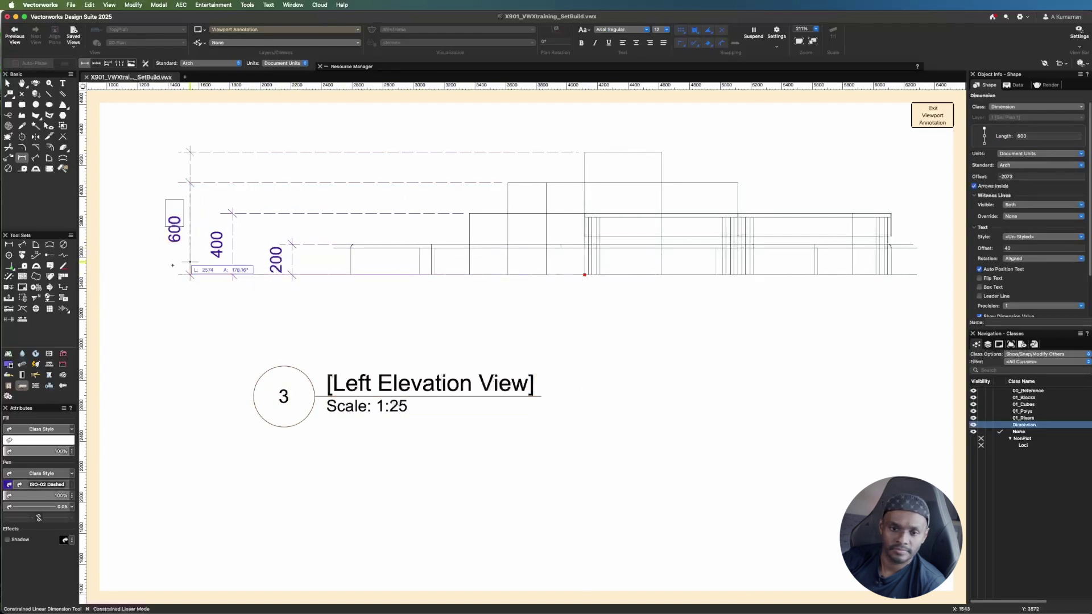
{"action": "left_click", "coordinate": [158, 276]}
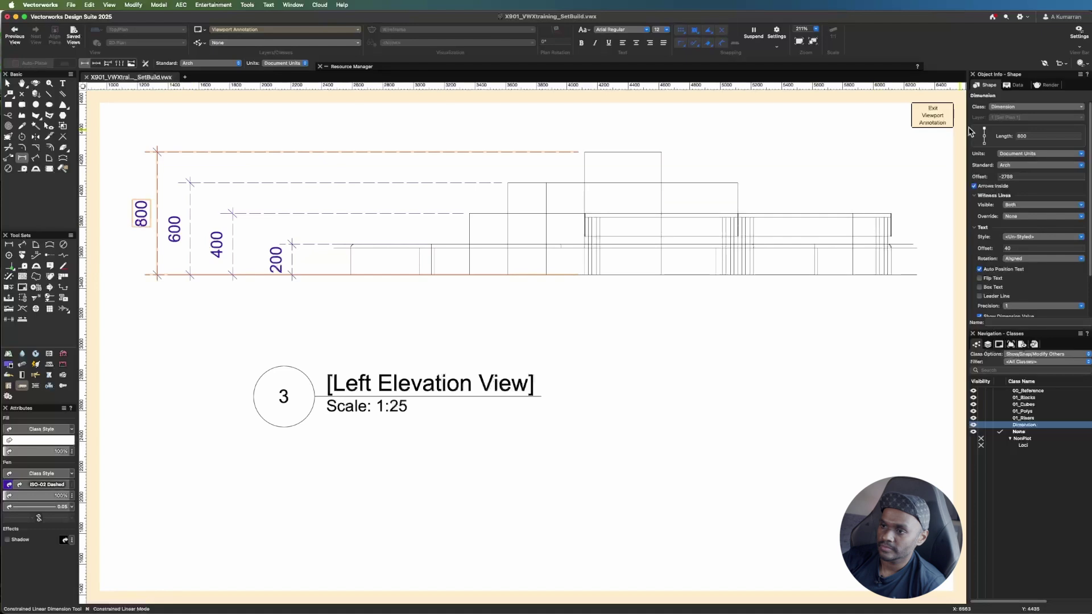
{"action": "left_click", "coordinate": [933, 116]}
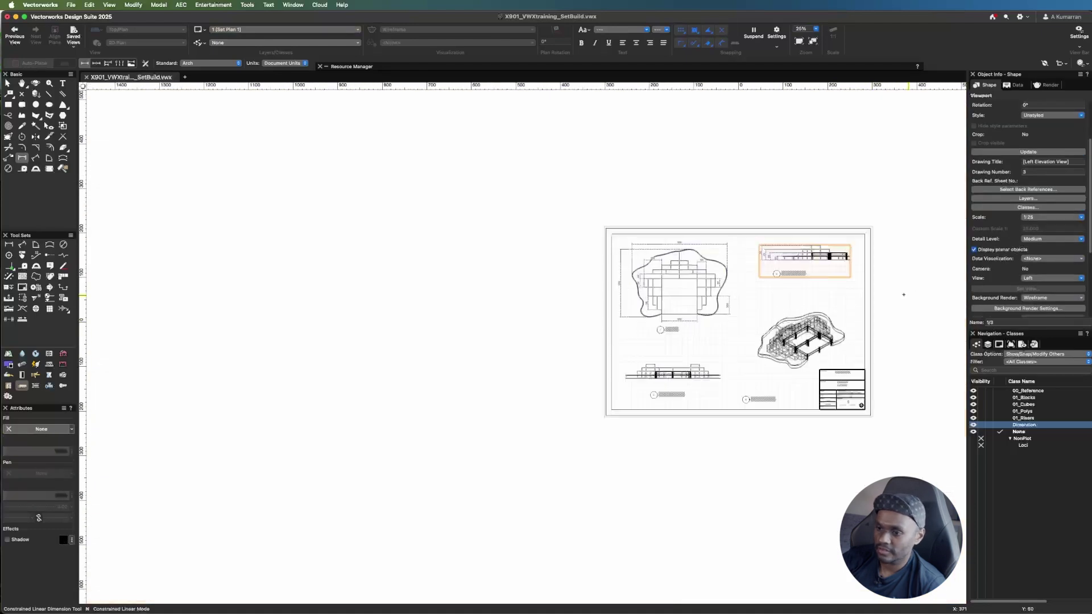
{"action": "key", "text": "x"}
{"action": "key", "text": "x"}
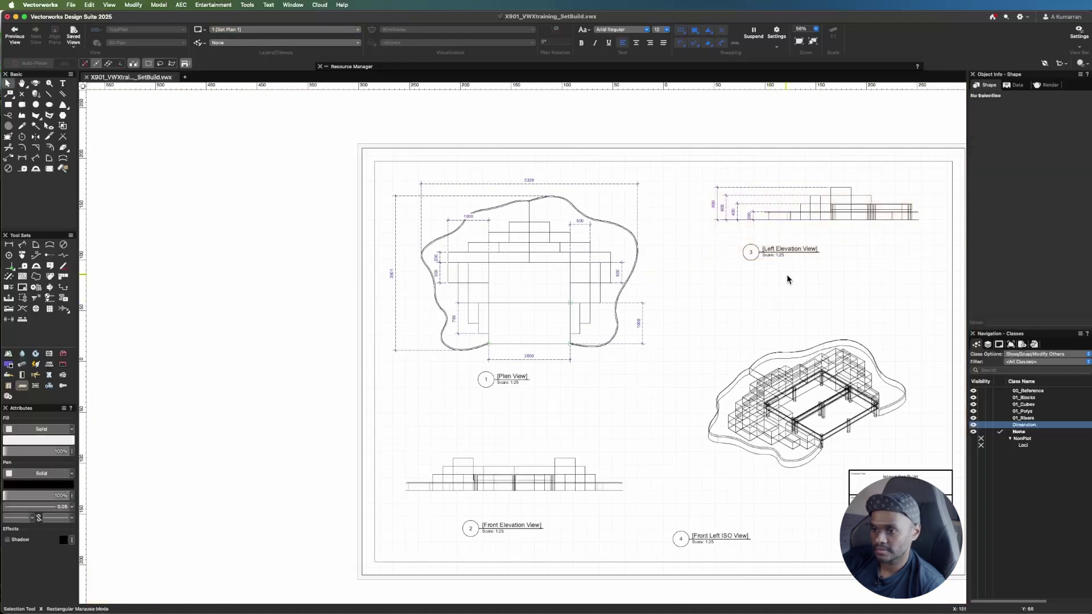
- Move the Front Left ISO View drawing label up to just beneath its isometric drawing within the viewport's annotations, then exit them
{"action": "scroll", "coordinate": [651, 312], "scroll_direction": "down", "scroll_amount": 2}
{"action": "scroll", "coordinate": [820, 309], "scroll_direction": "up", "scroll_amount": 2}
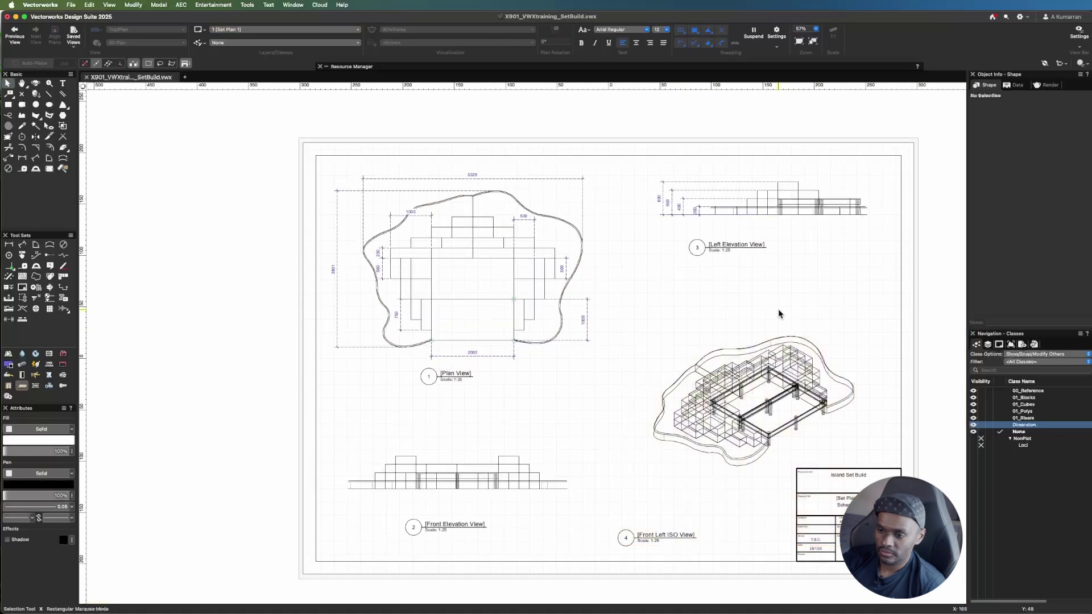
{"action": "right_click", "coordinate": [657, 534]}
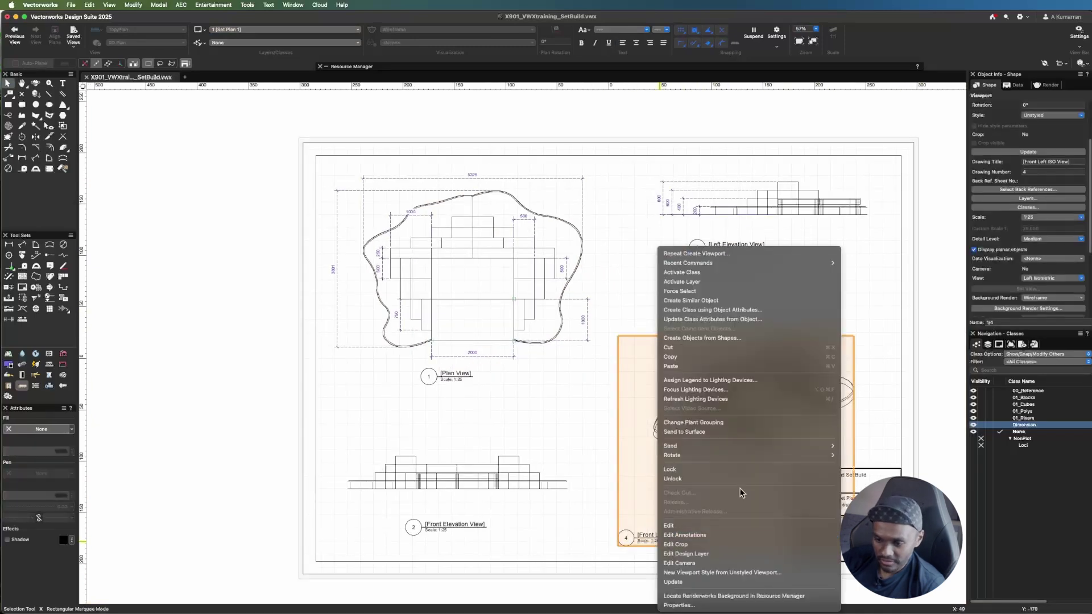
{"action": "left_click", "coordinate": [708, 536]}
{"action": "left_click_drag", "start_coordinate": [673, 535], "coordinate": [707, 476]}
{"action": "left_click", "coordinate": [932, 115]}
{"action": "scroll", "coordinate": [790, 302], "scroll_direction": "down", "scroll_amount": 1}
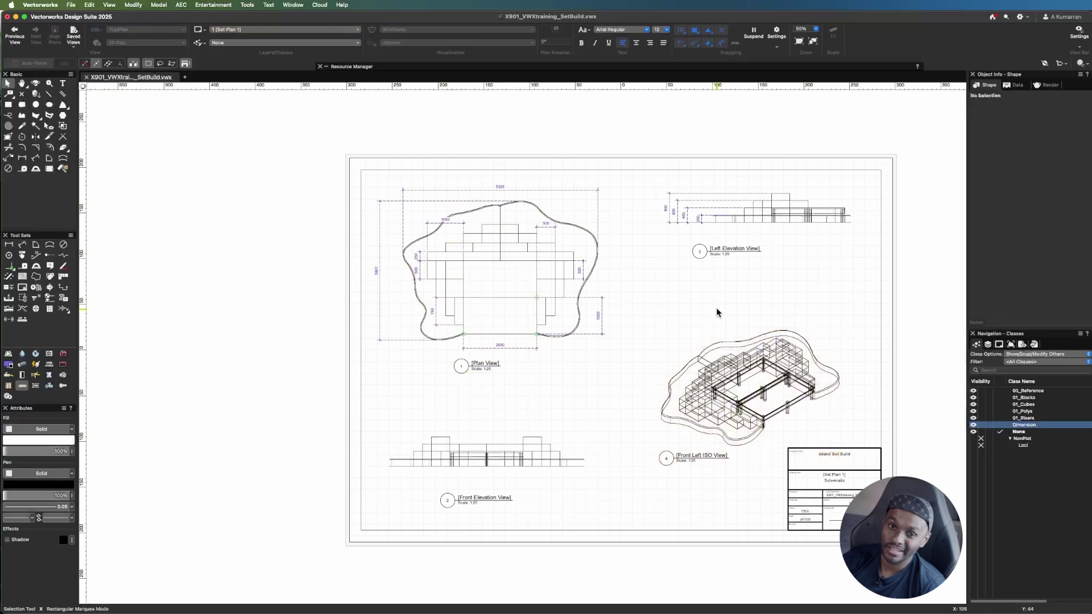
- Activate the Set_Base design layer and view the shaded model from Left Isometric, orbited to a custom angle
{"action": "left_click", "coordinate": [988, 344]}
{"action": "double_click", "coordinate": [1018, 391]}
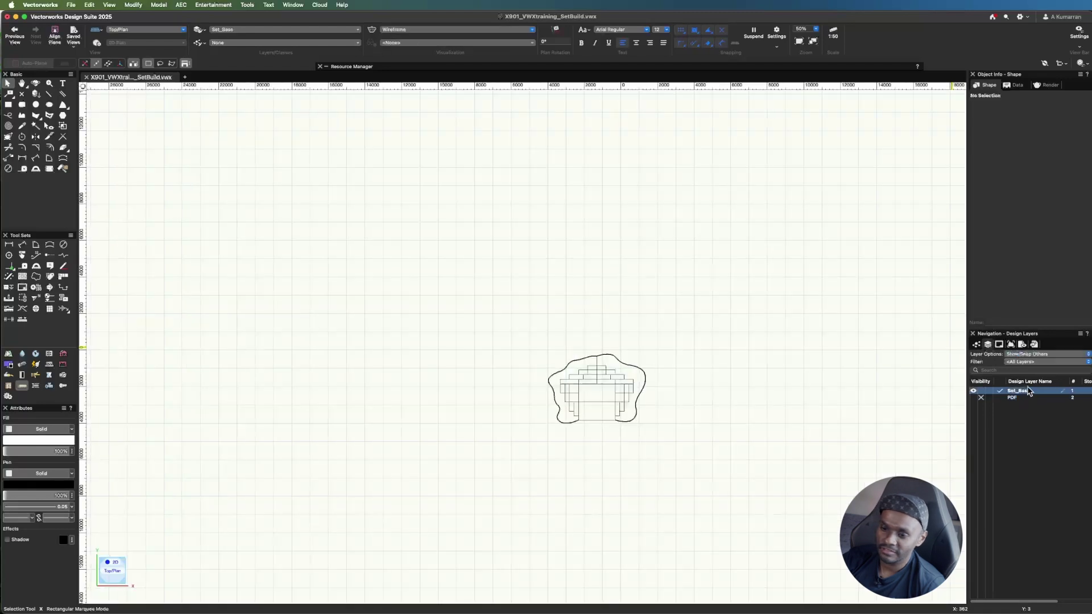
{"action": "scroll", "coordinate": [619, 407], "scroll_direction": "up", "scroll_amount": 4}
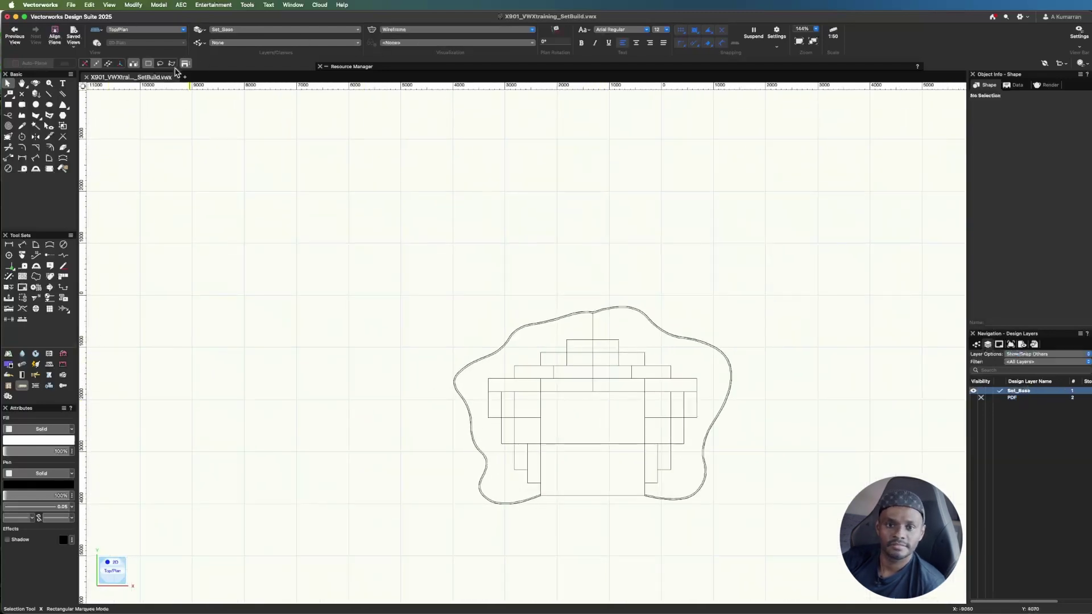
{"action": "left_click", "coordinate": [167, 29]}
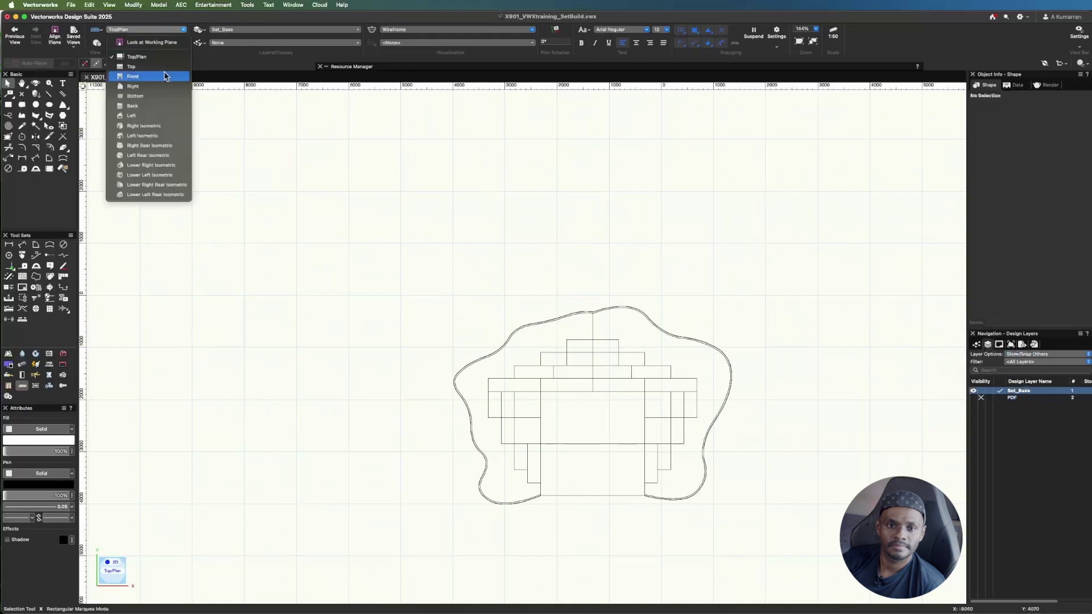
{"action": "left_click", "coordinate": [145, 132]}
{"action": "key", "text": "shift+c"}
{"action": "mouse_move", "coordinate": [611, 434]}
{"action": "left_mouse_down"}
{"action": "mouse_move", "coordinate": [727, 413]}
{"action": "mouse_move", "coordinate": [705, 407]}
{"action": "mouse_move", "coordinate": [864, 411]}
{"action": "left_mouse_up"}
{"action": "scroll", "coordinate": [704, 407], "scroll_direction": "up", "scroll_amount": 3}
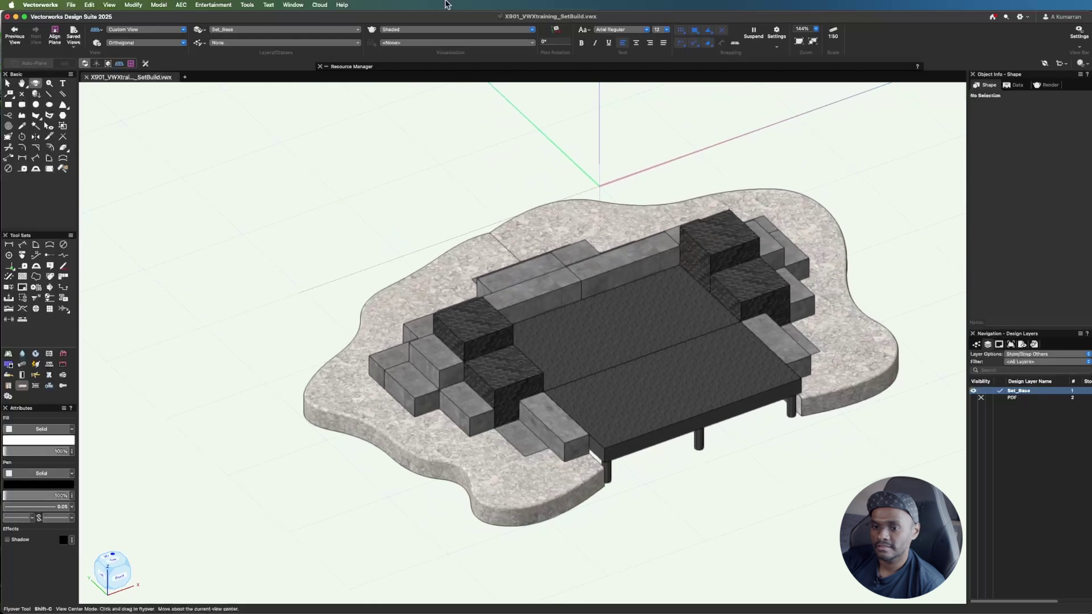
- Leave the 3D view and make the Set Plan 1 sheet layer active
{"action": "key", "text": "x"}
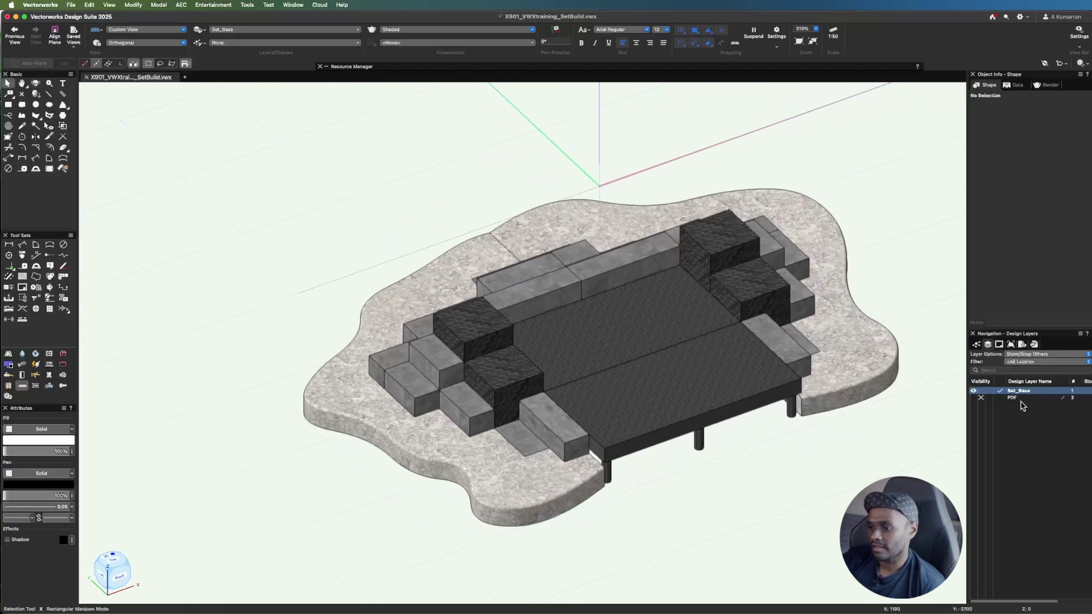
{"action": "left_click", "coordinate": [999, 345]}
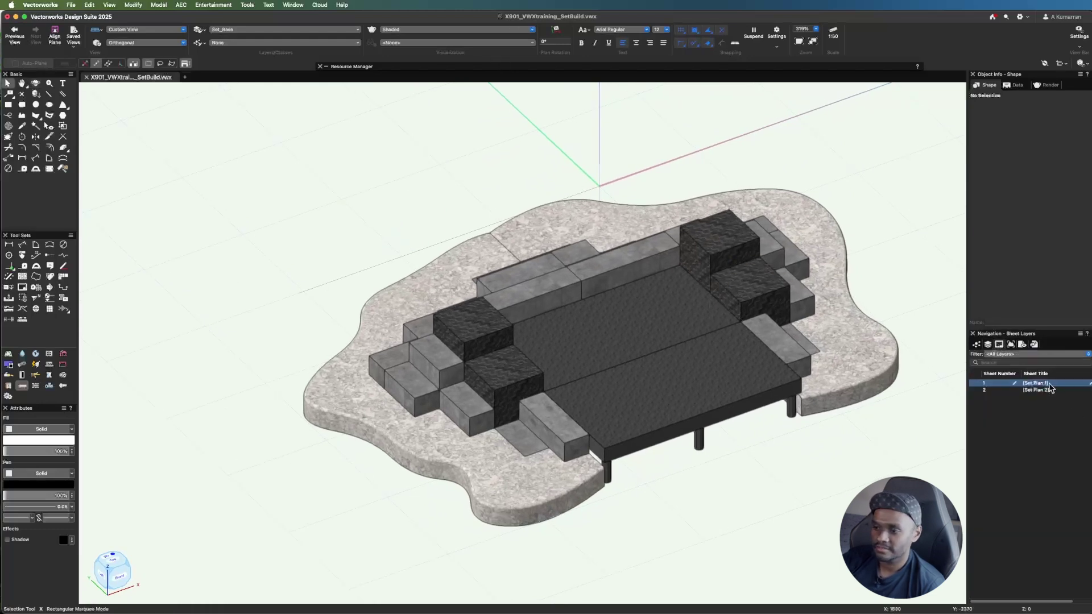
{"action": "double_click", "coordinate": [1049, 385]}
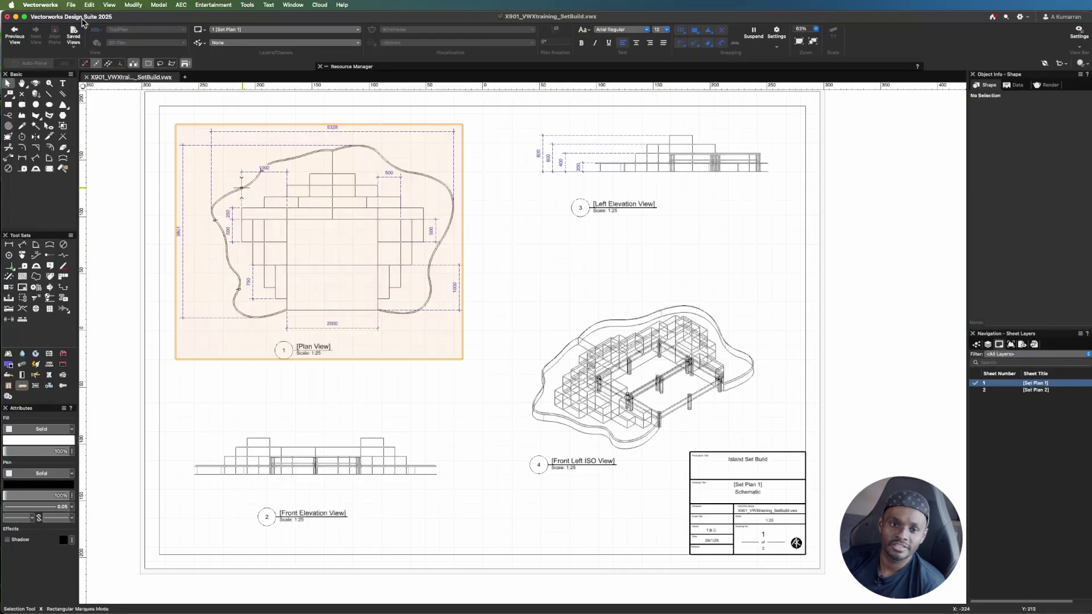
- Publish the Set Plan 1 and Set Plan 2 sheets as PDF 2025_SetBuild_Export1 in the 05_References folder, without keeping a saved set
{"action": "left_click", "coordinate": [70, 4]}
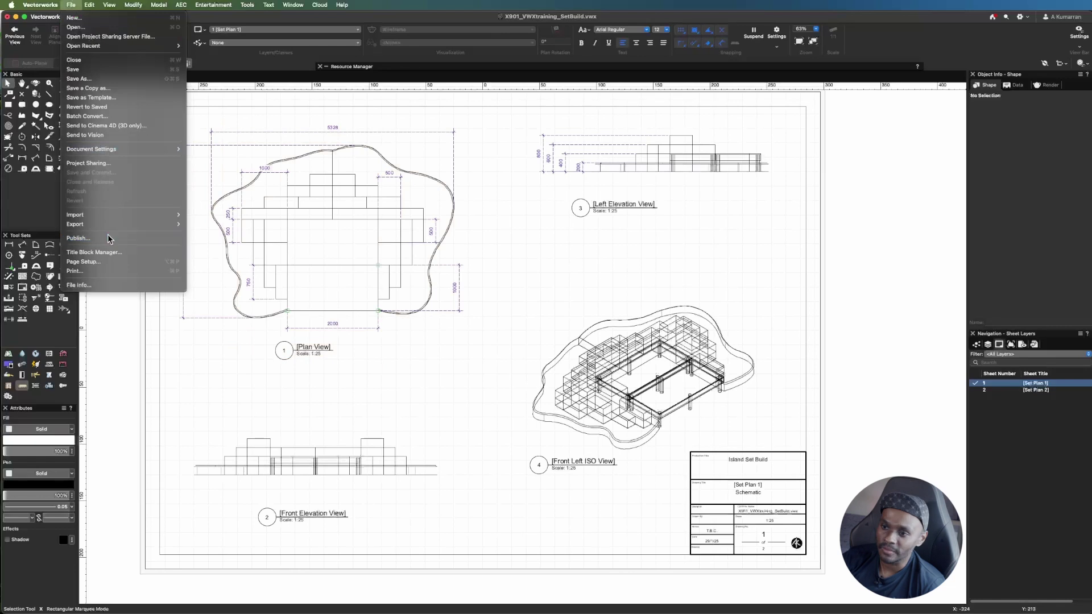
{"action": "left_click", "coordinate": [107, 238]}
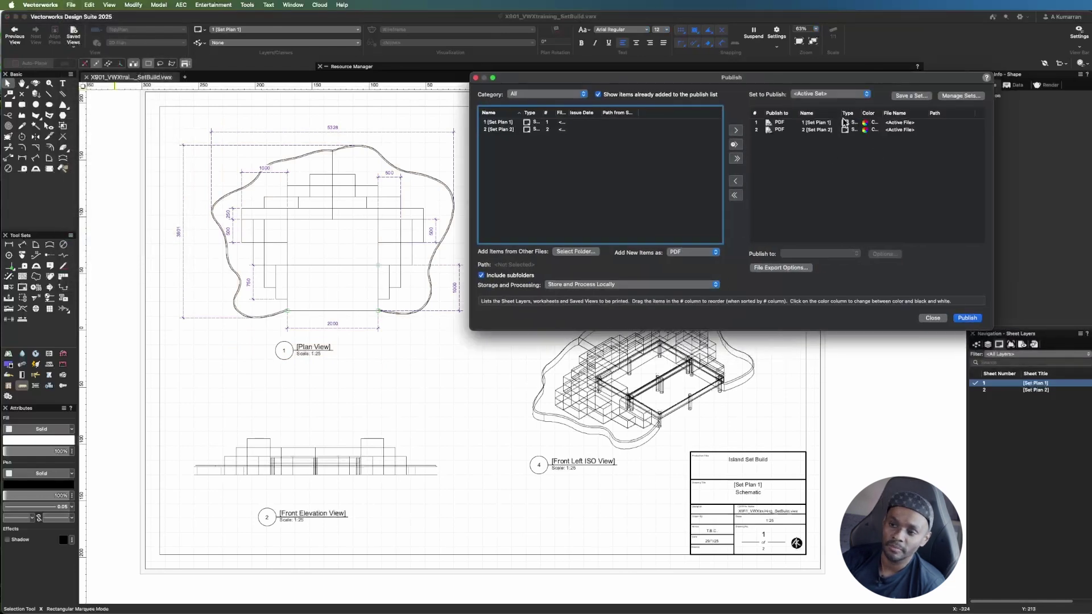
{"action": "left_click", "coordinate": [967, 318]}
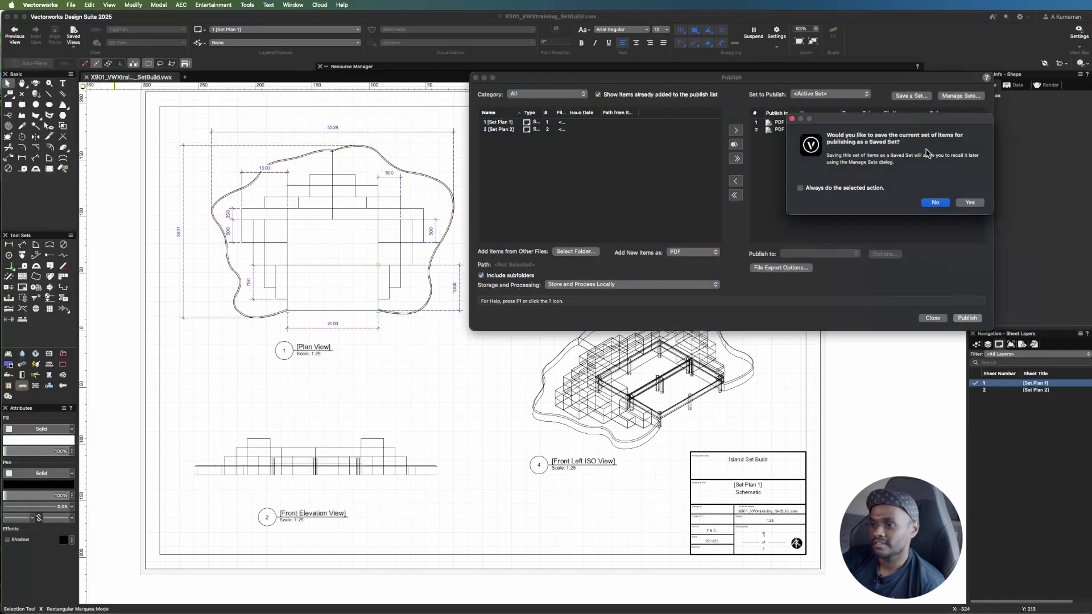
{"action": "left_click", "coordinate": [947, 204]}
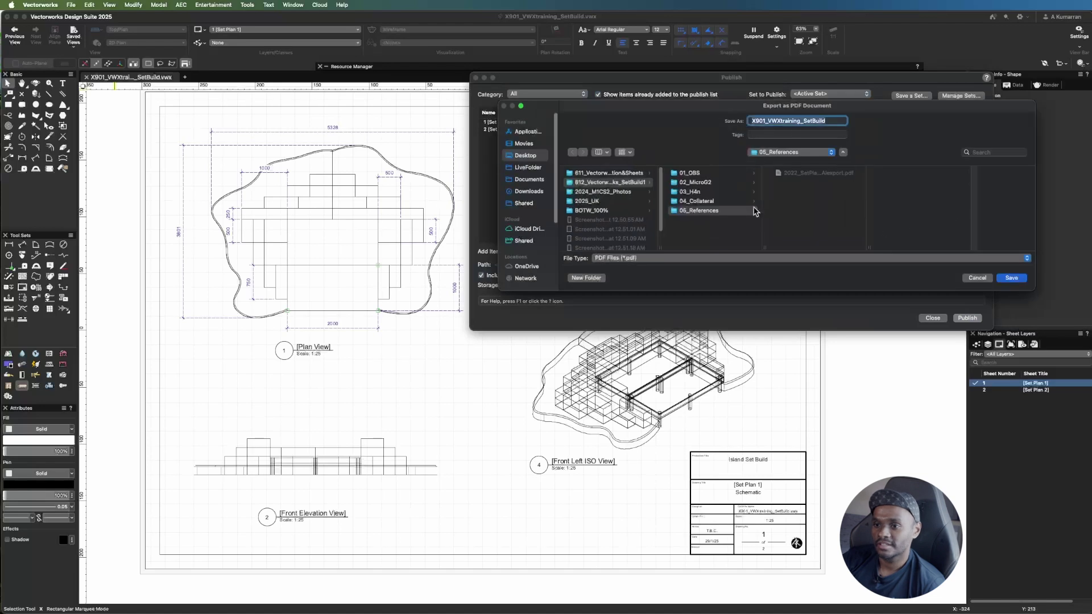
{"action": "left_click", "coordinate": [823, 122]}
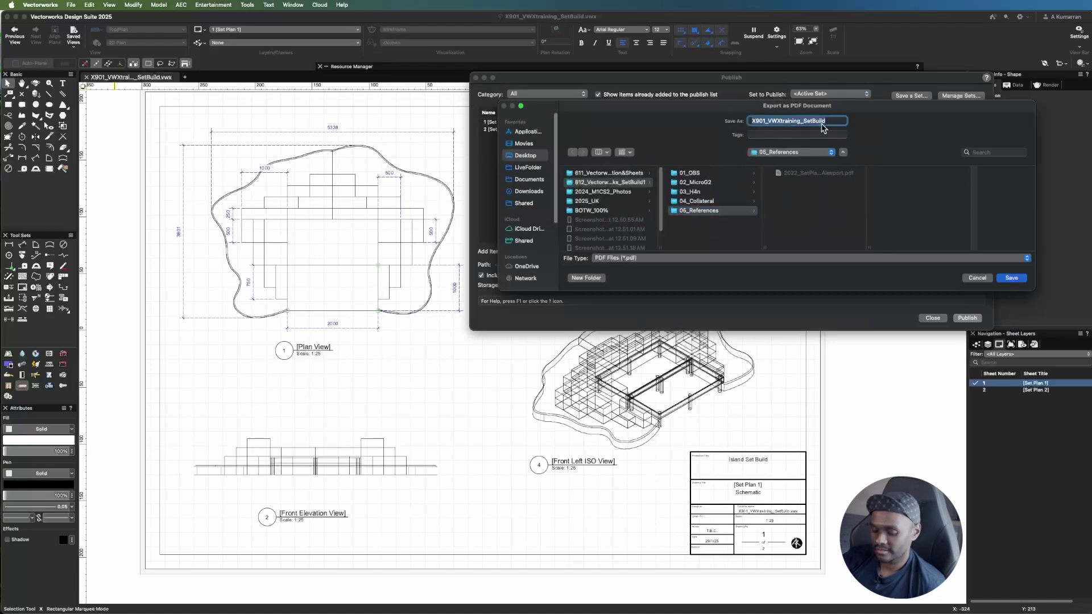
{"action": "type", "text": "2025_SetBuild_Export1"}
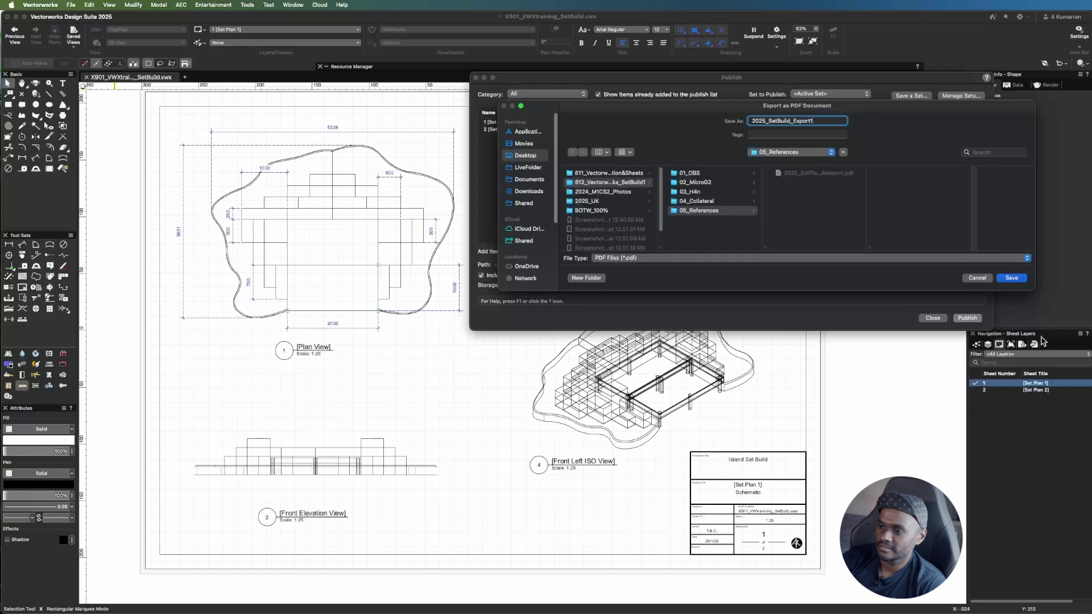
{"action": "left_click", "coordinate": [1013, 279]}
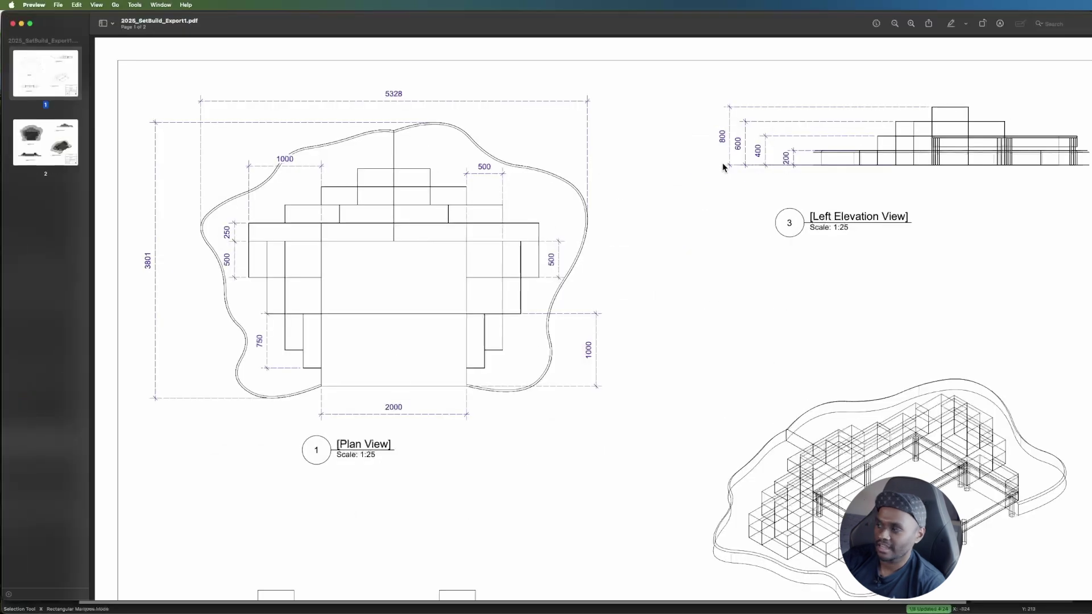
- Narrow the Preview window showing the exported PDF and examine the schematic and shaded sheets
{"action": "left_click_drag", "start_coordinate": [1091, 10], "coordinate": [862, 13]}
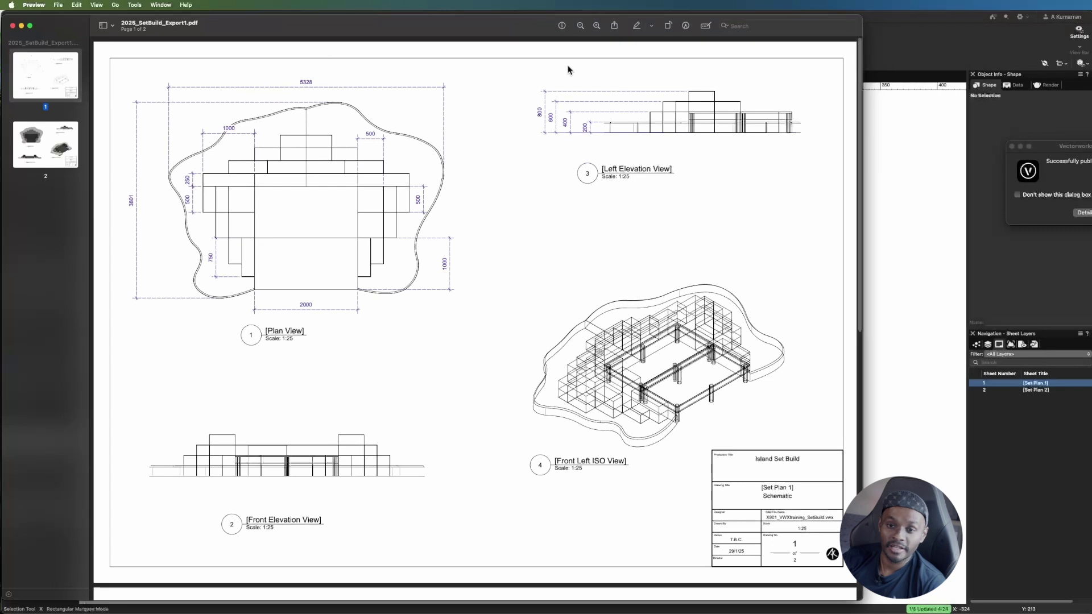
{"action": "scroll", "coordinate": [463, 278], "scroll_direction": "down", "scroll_amount": 10}
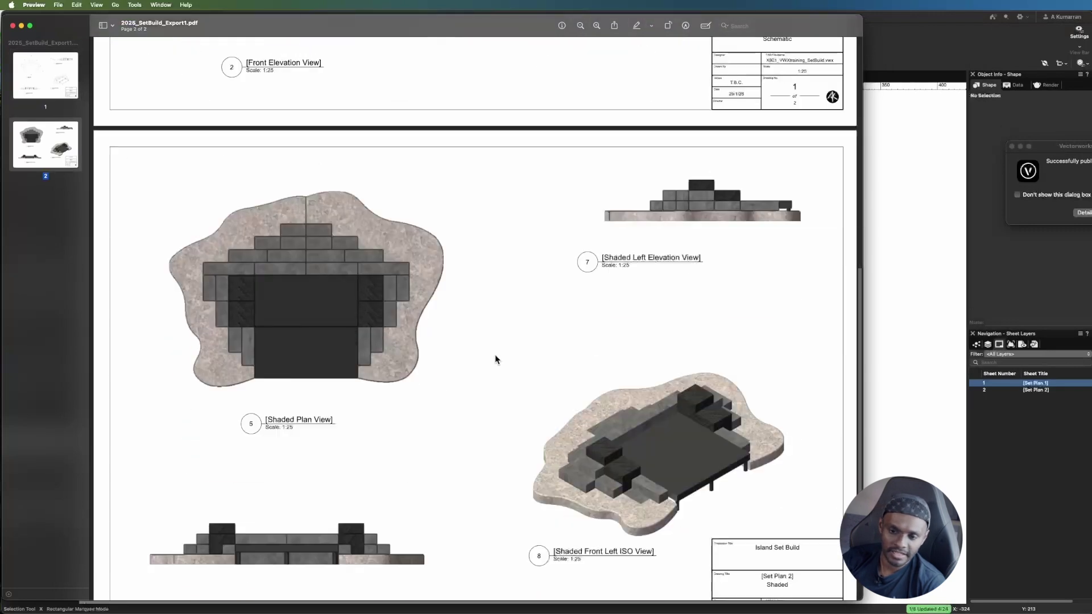
{"action": "scroll", "coordinate": [495, 358], "scroll_direction": "down", "scroll_amount": 1}
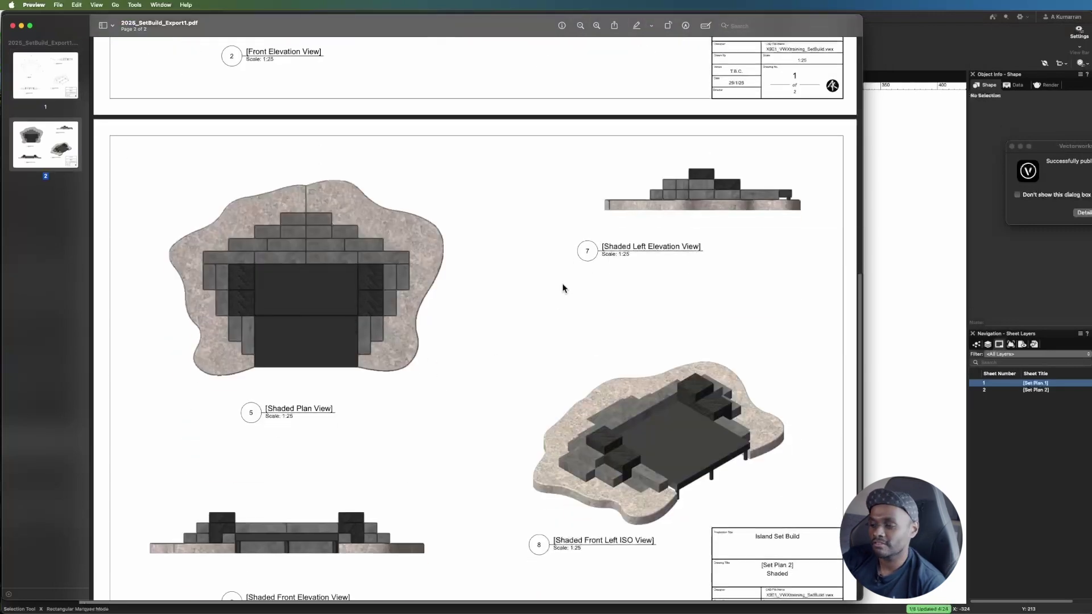